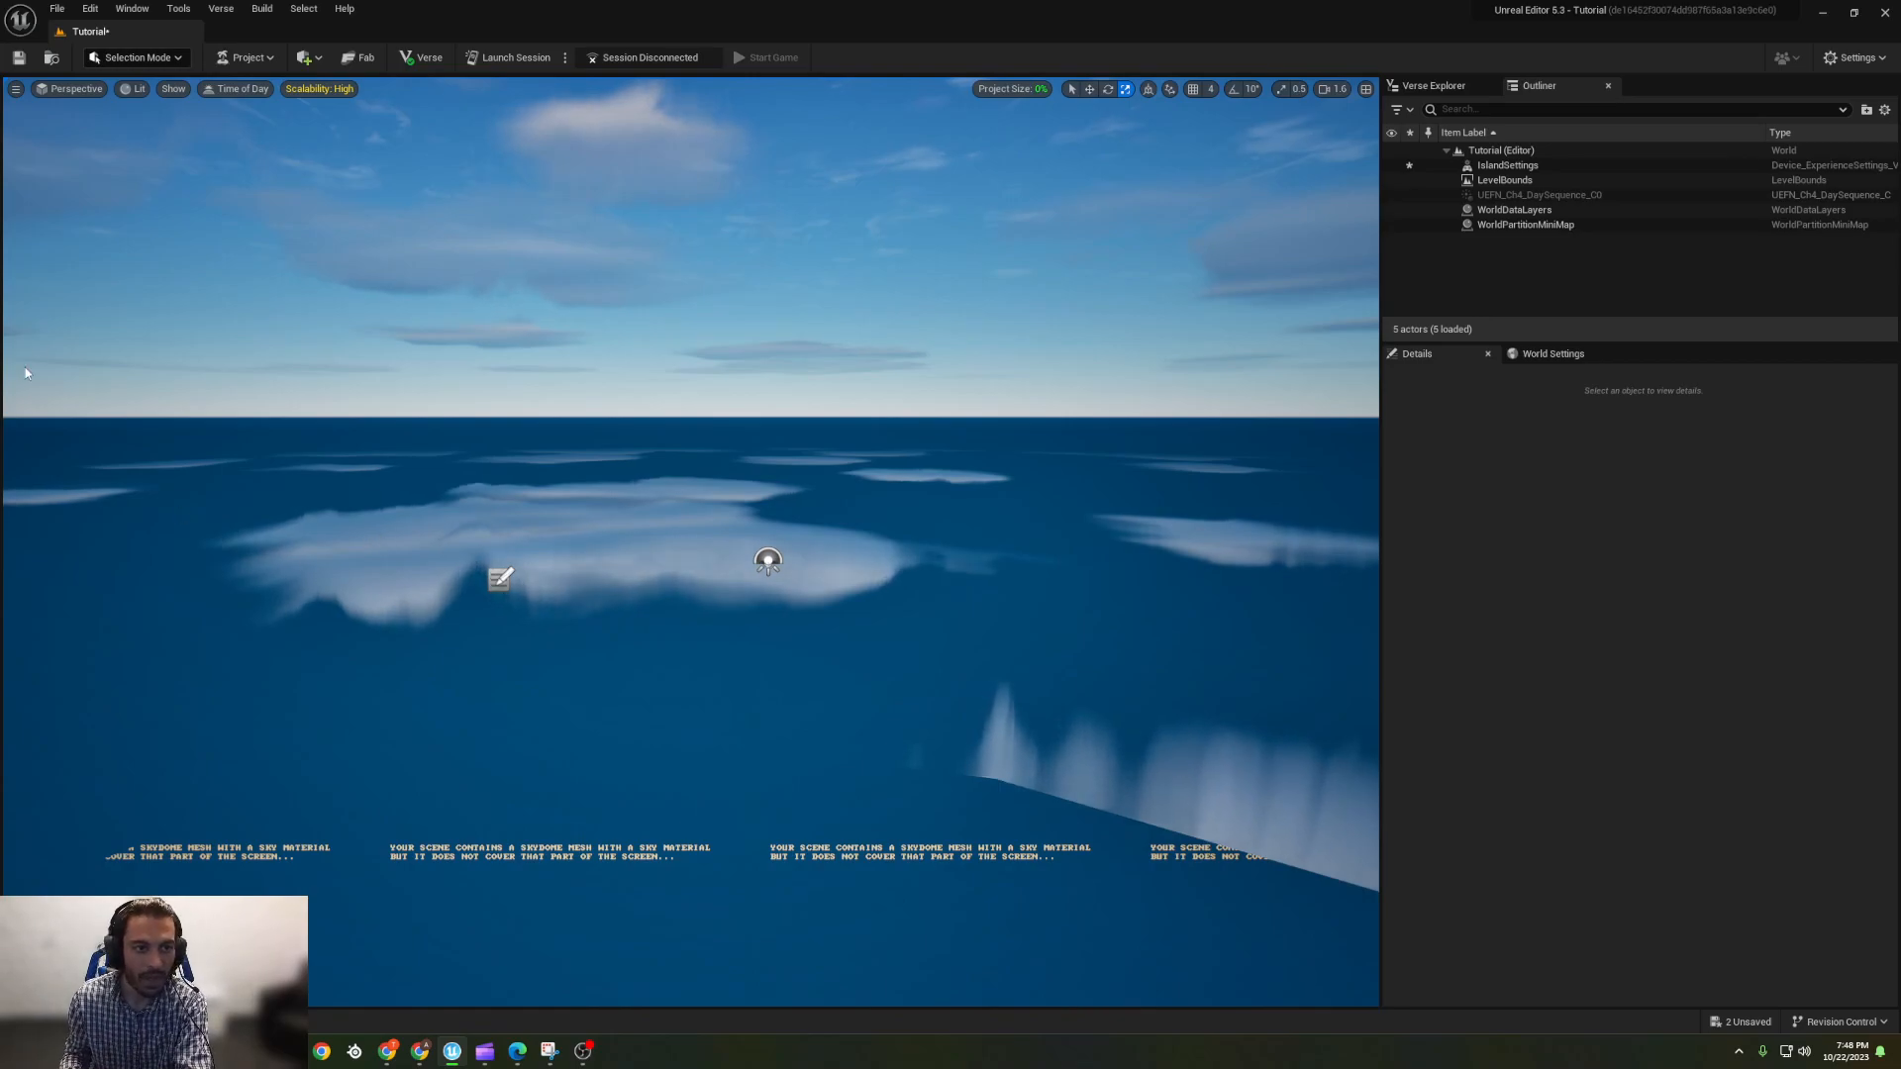
- Switch to Landscape mode and locate the new landscape's current material in the project content
left_click(153, 60)
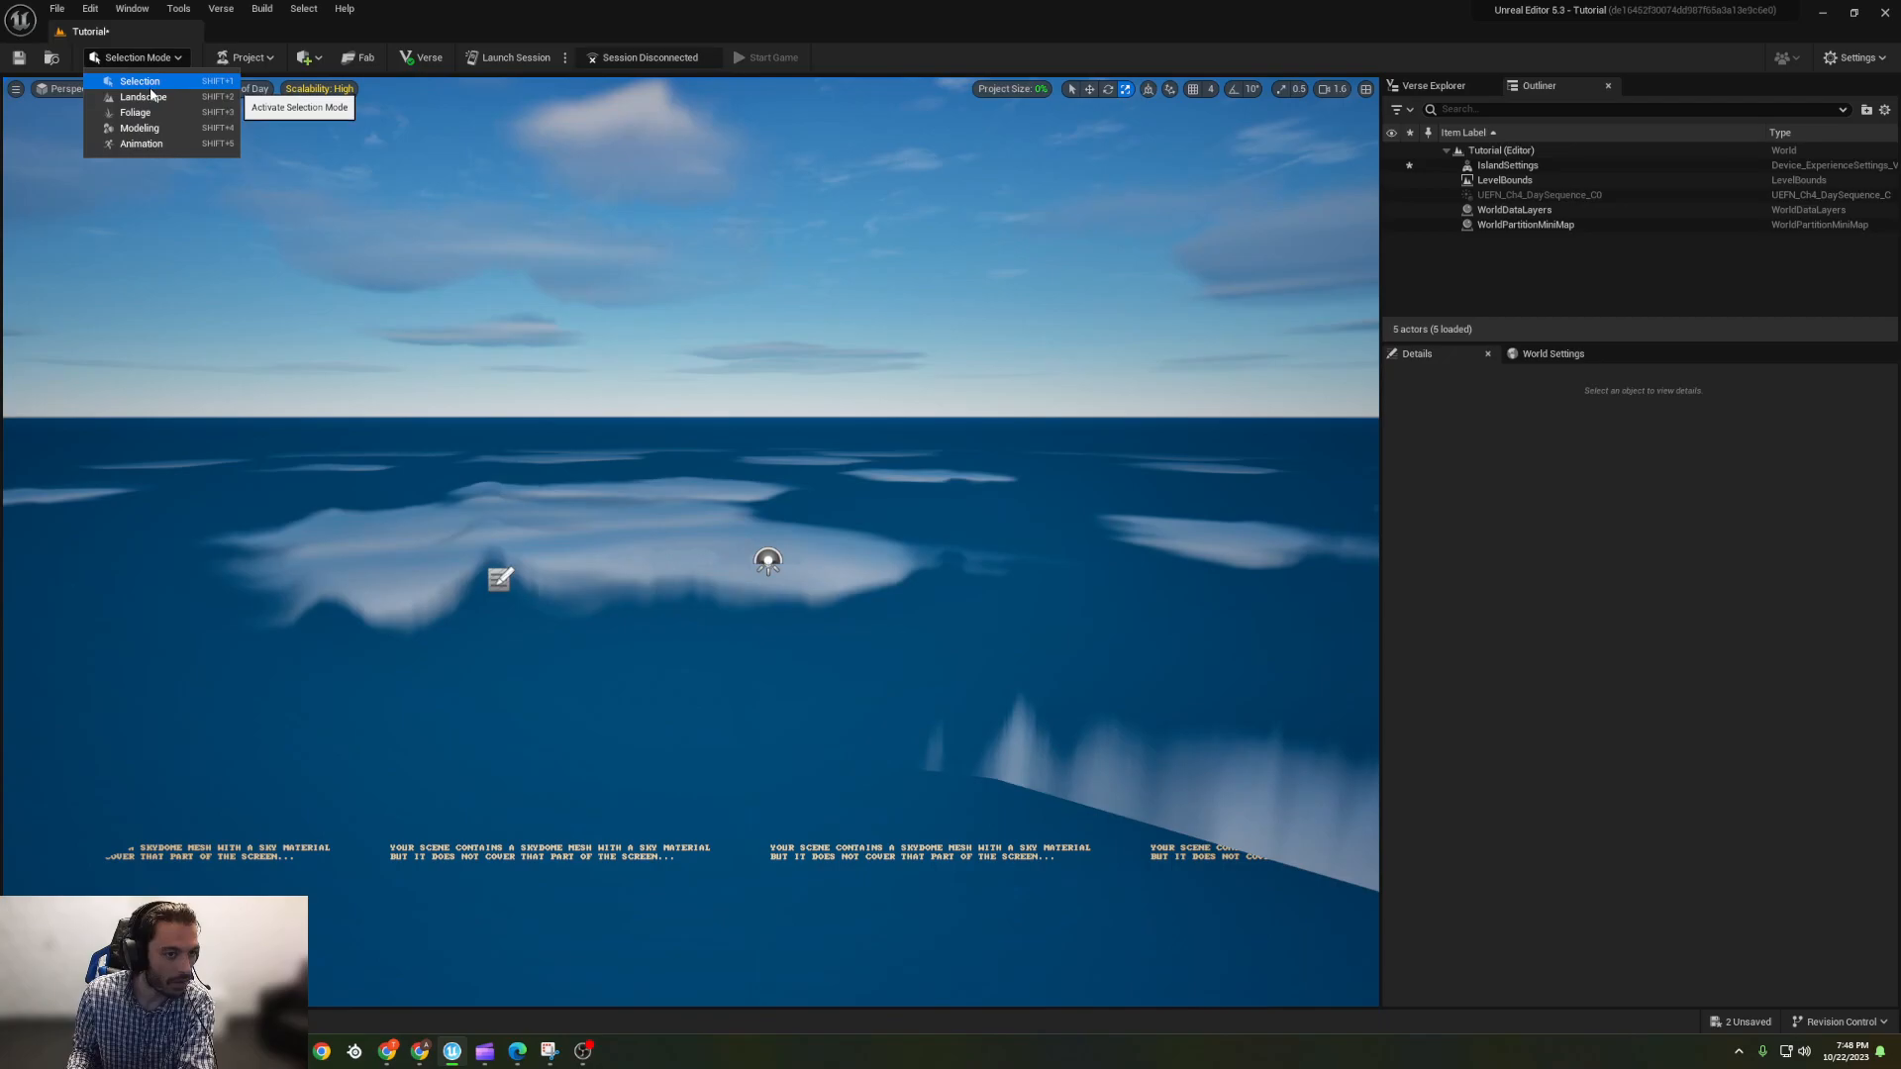
left_click(145, 97)
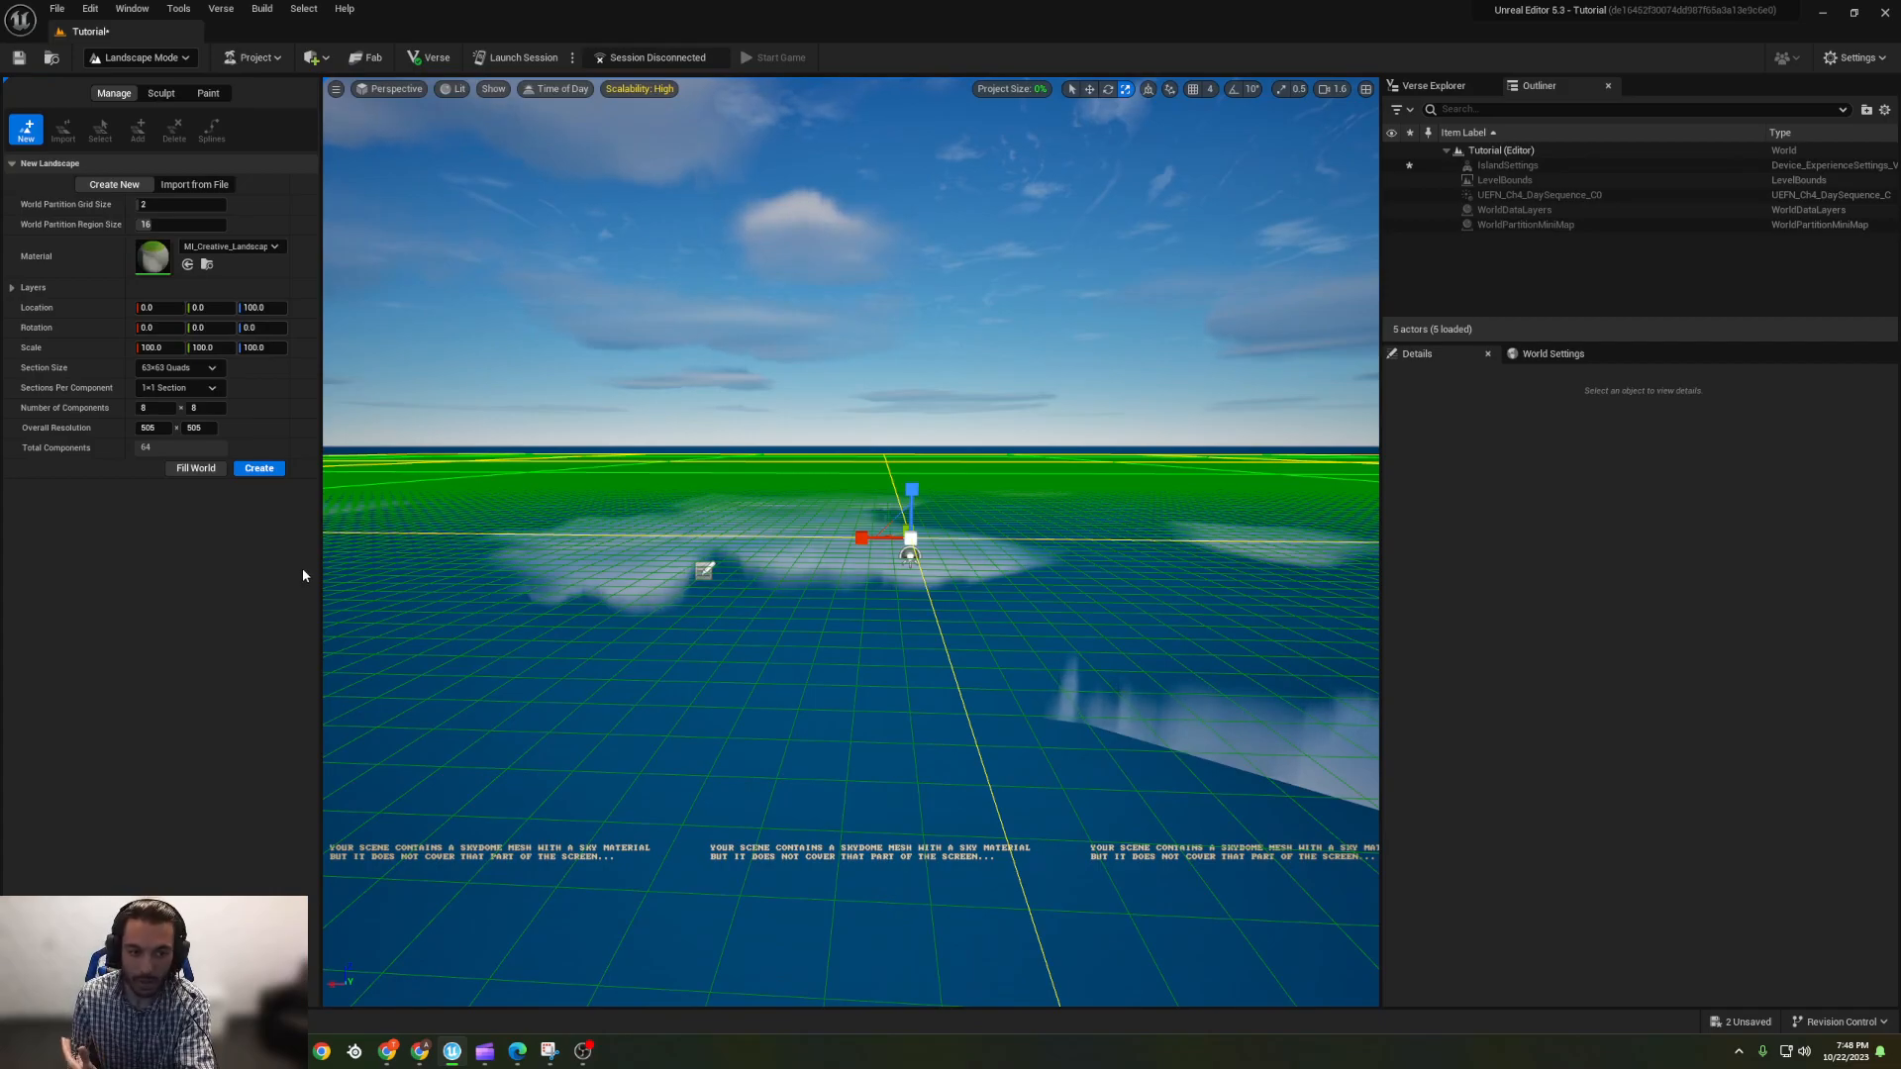
left_click(258, 246)
left_click(258, 245)
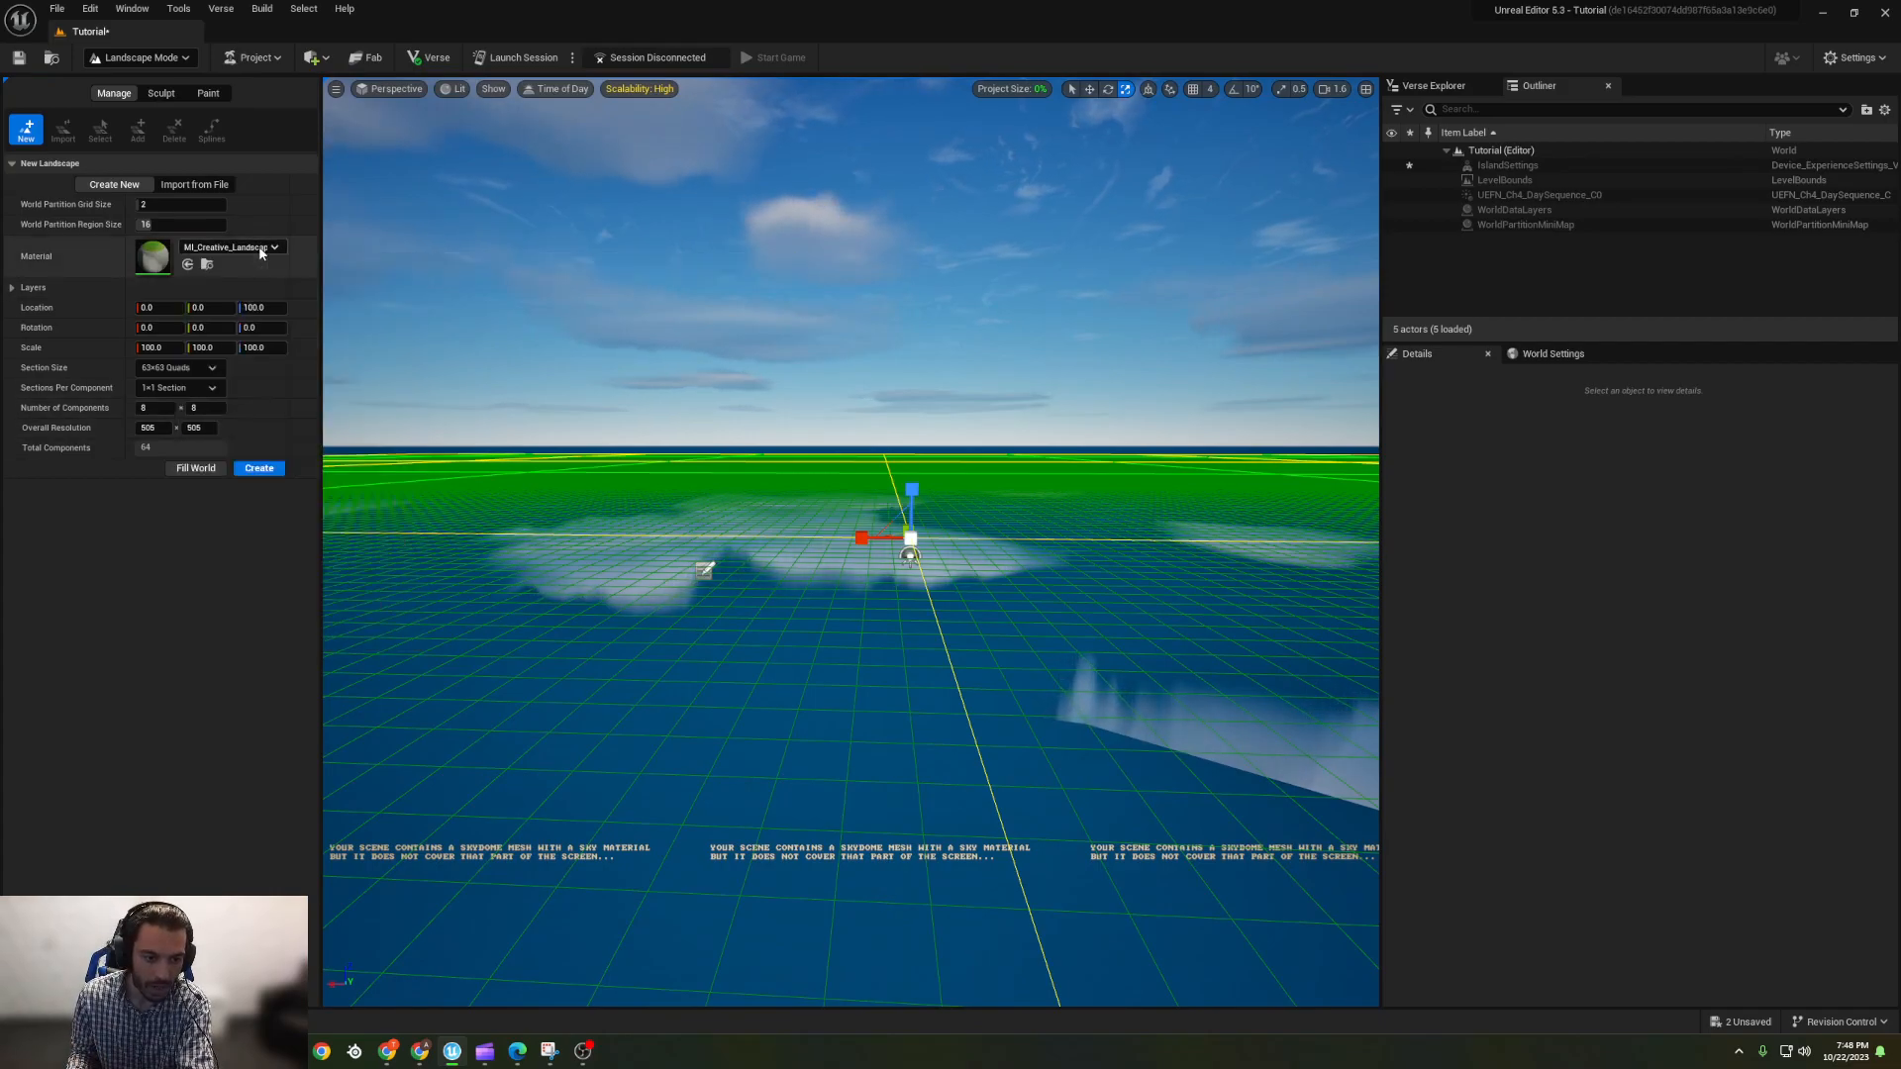
left_click(207, 264)
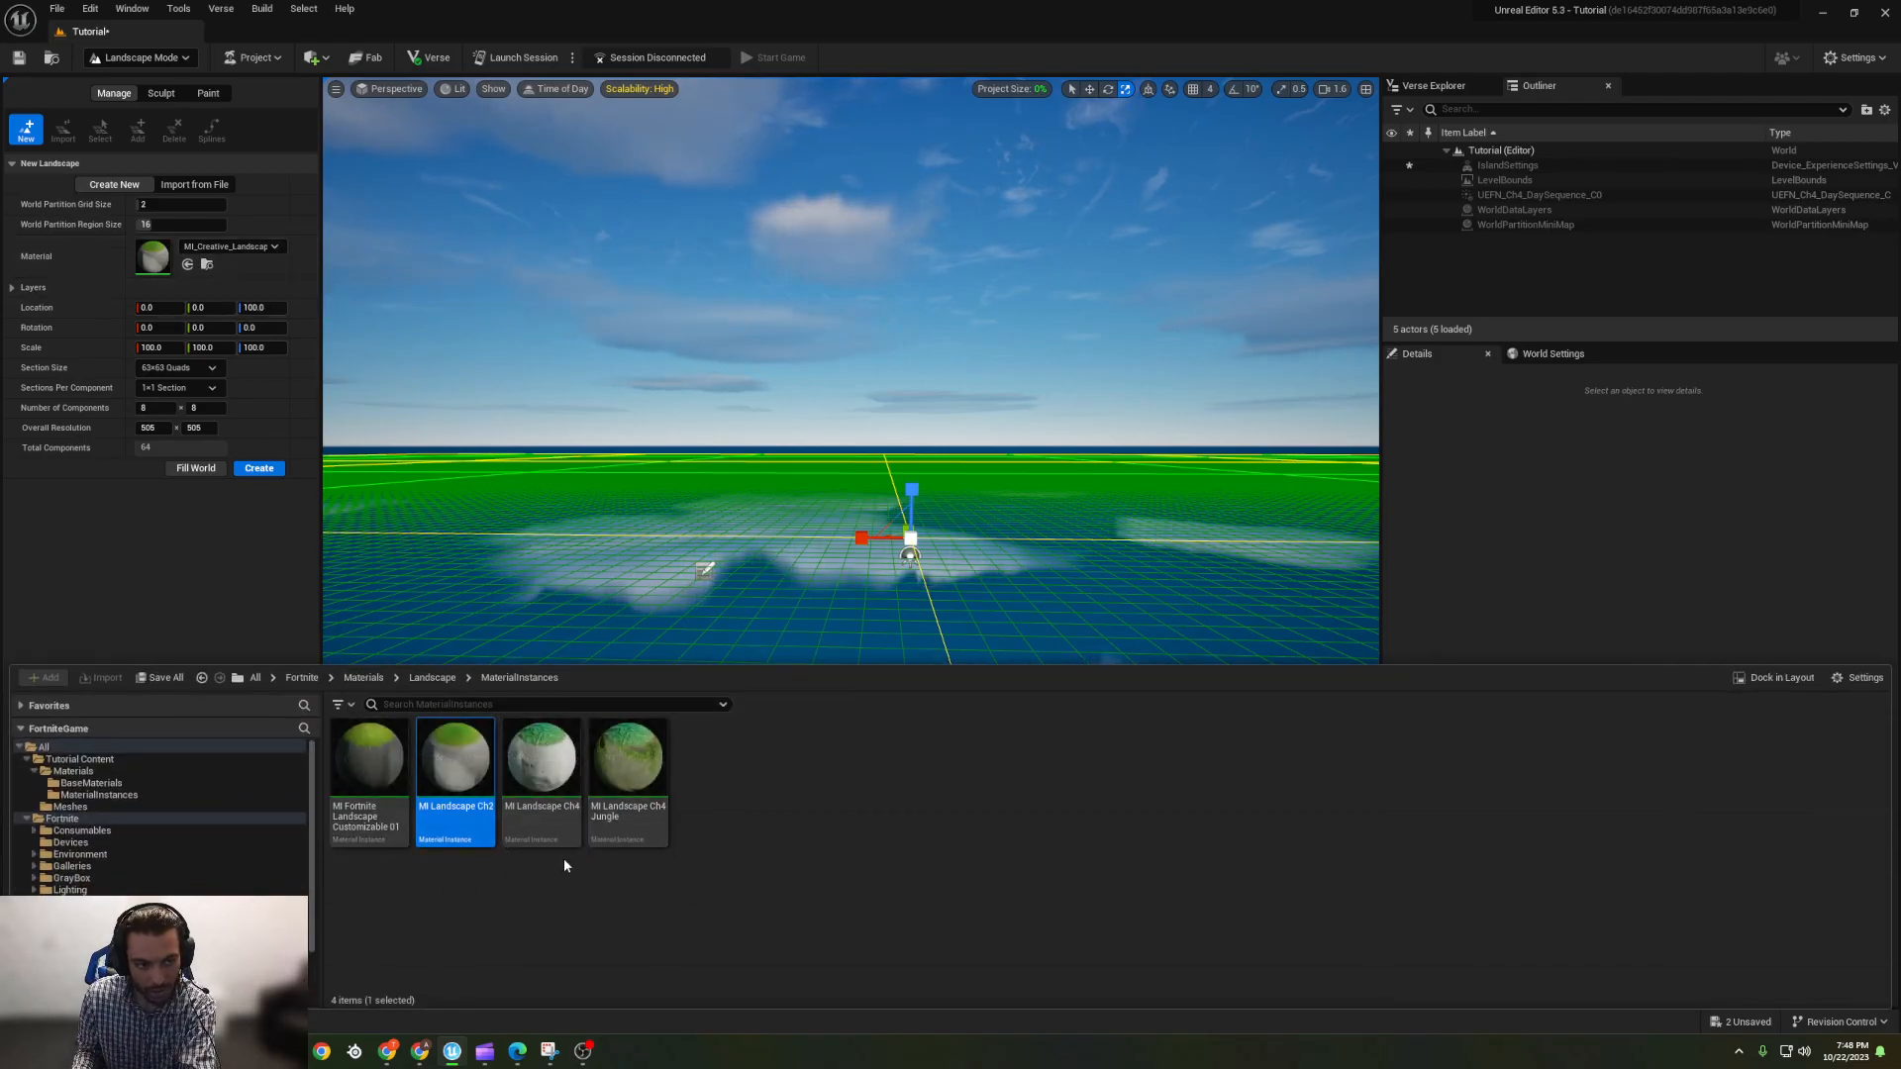
left_click(208, 266)
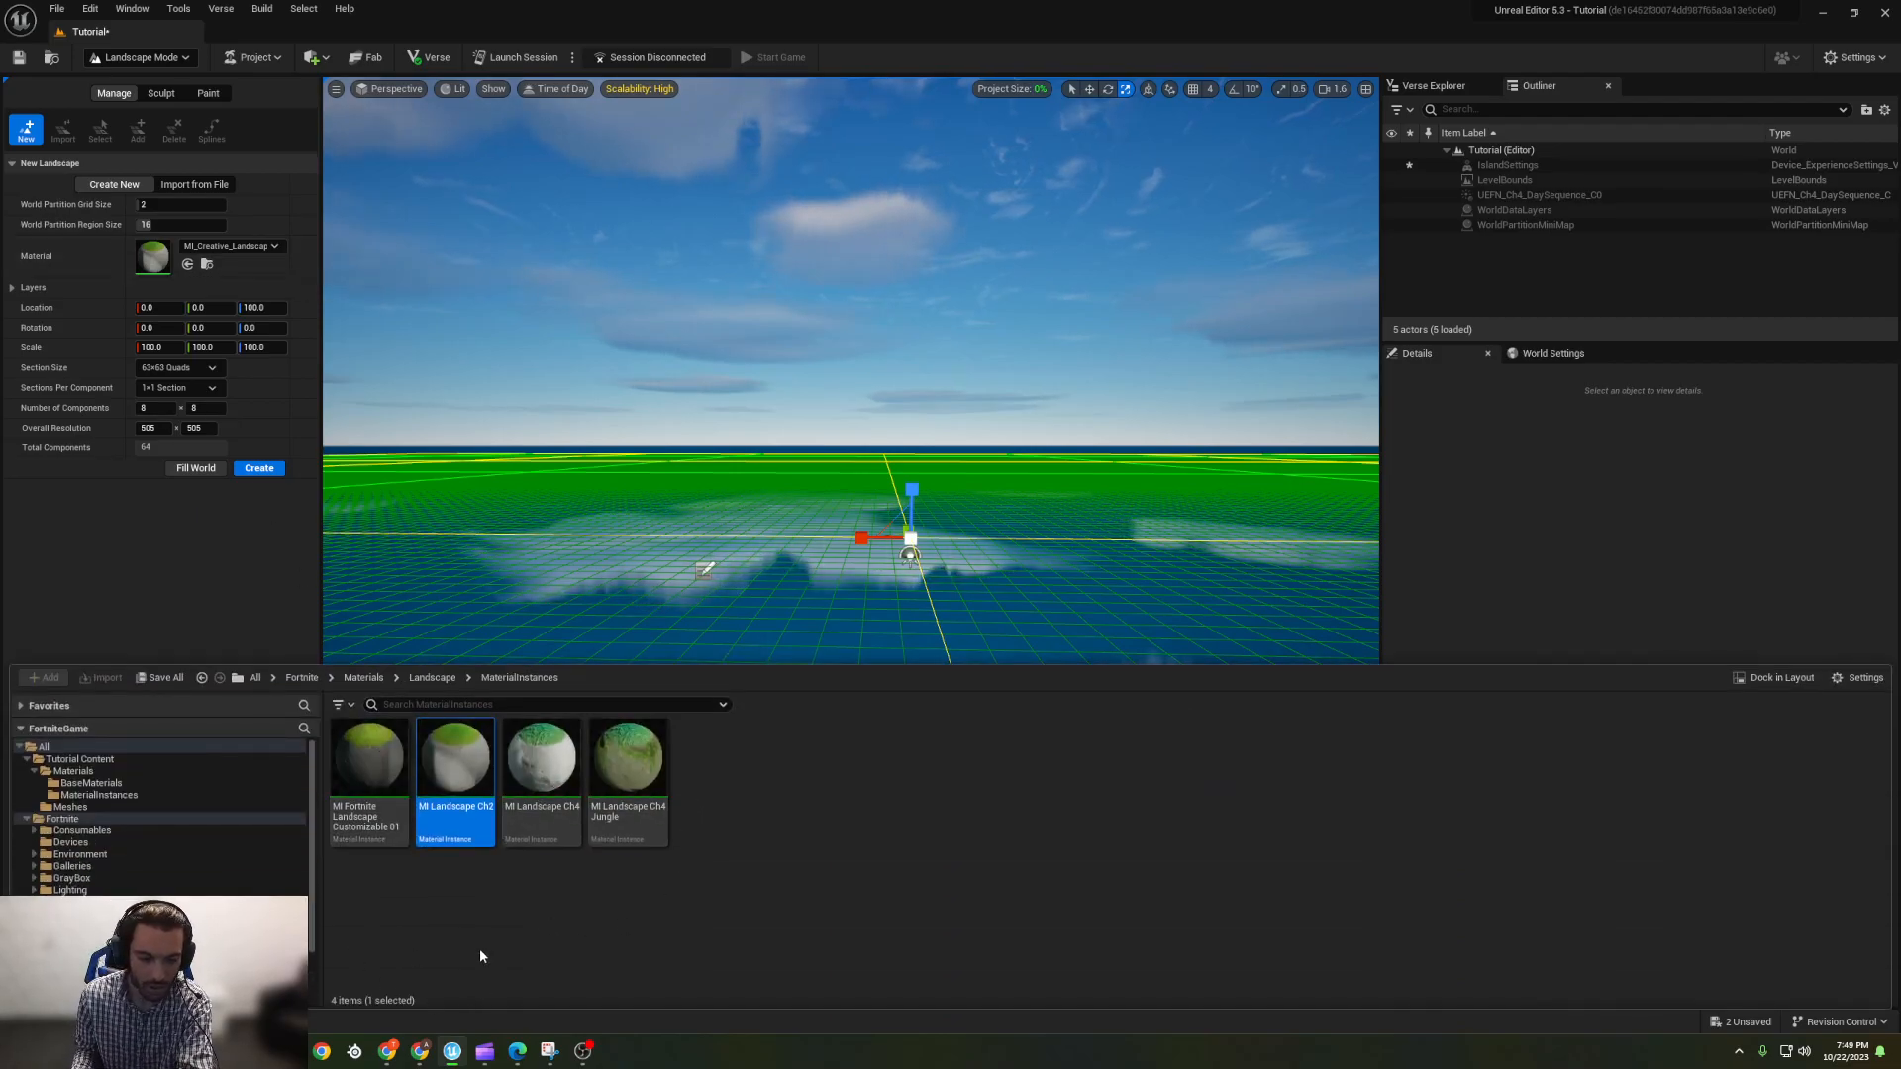
- Assign MI Landscape Ch4 Jungle as the new landscape's material and create the landscape with the default dimensions
left_click(636, 776)
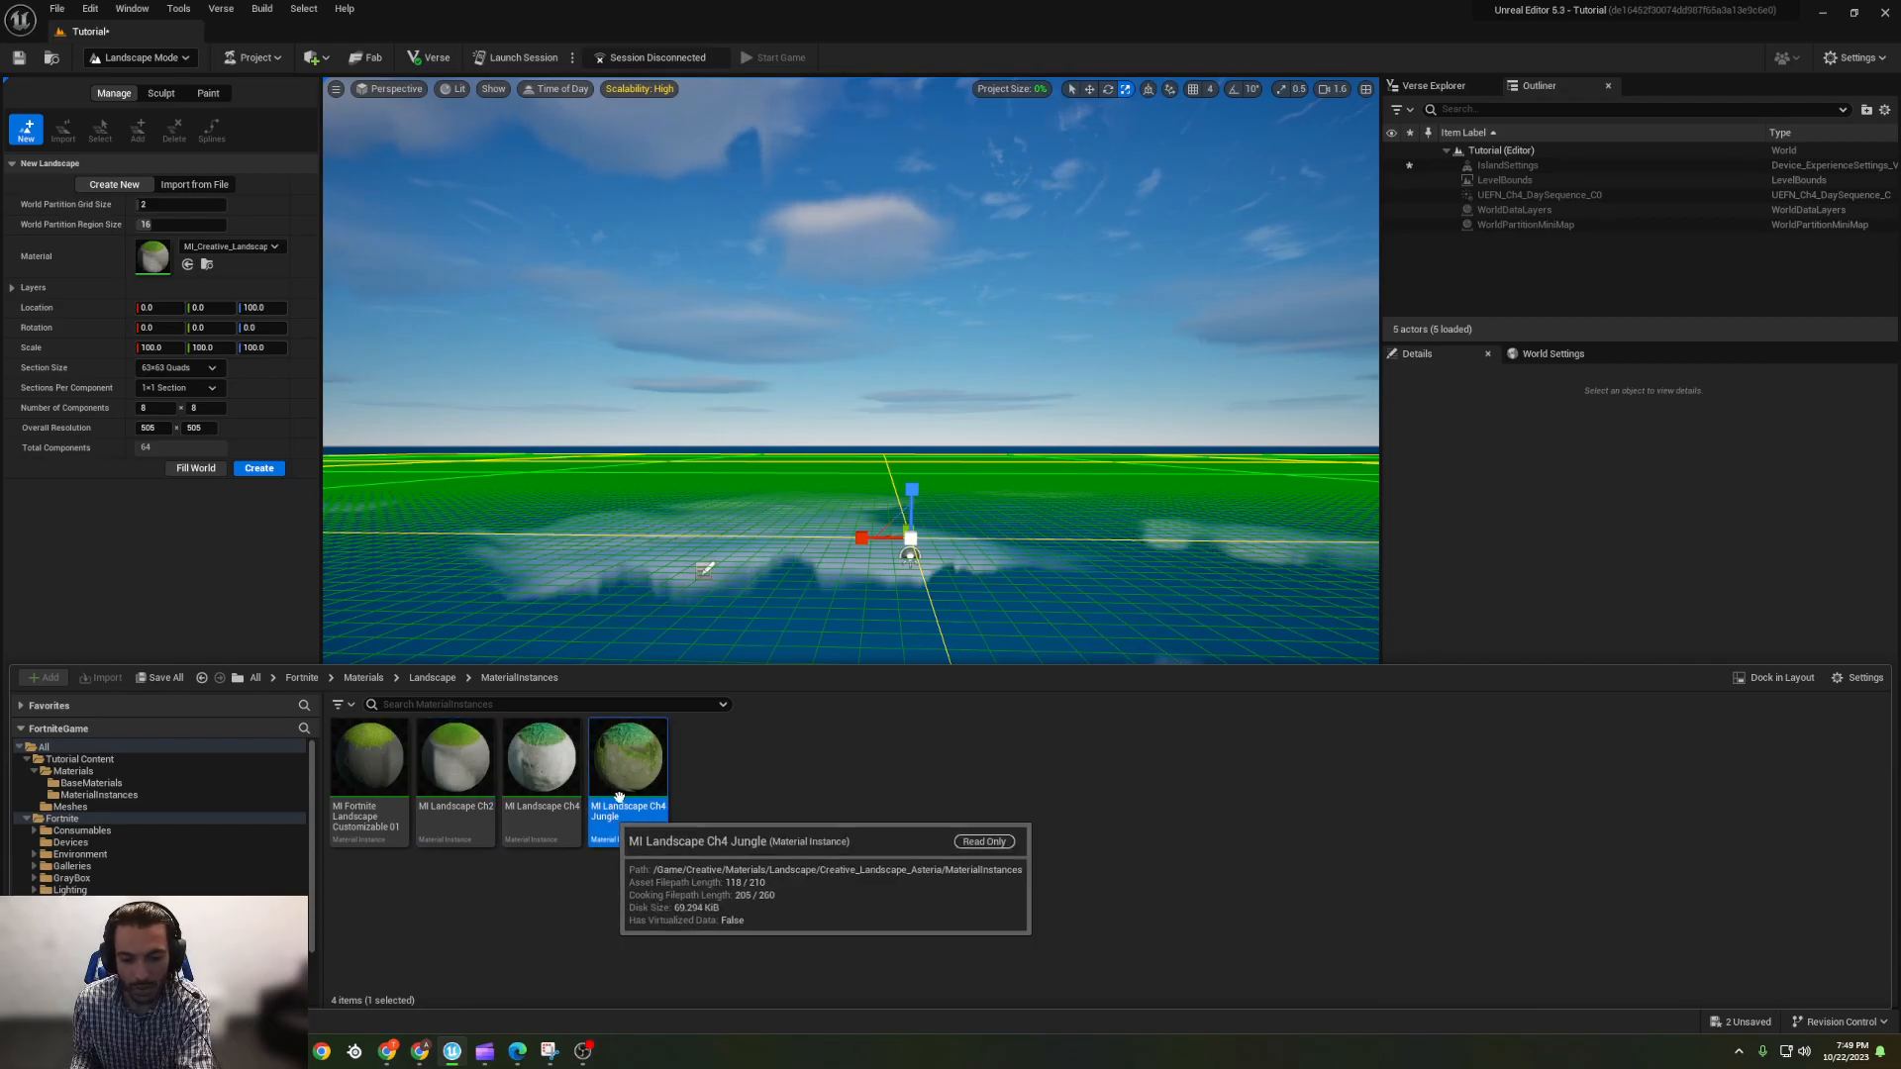
left_click_drag(636, 776, 154, 261)
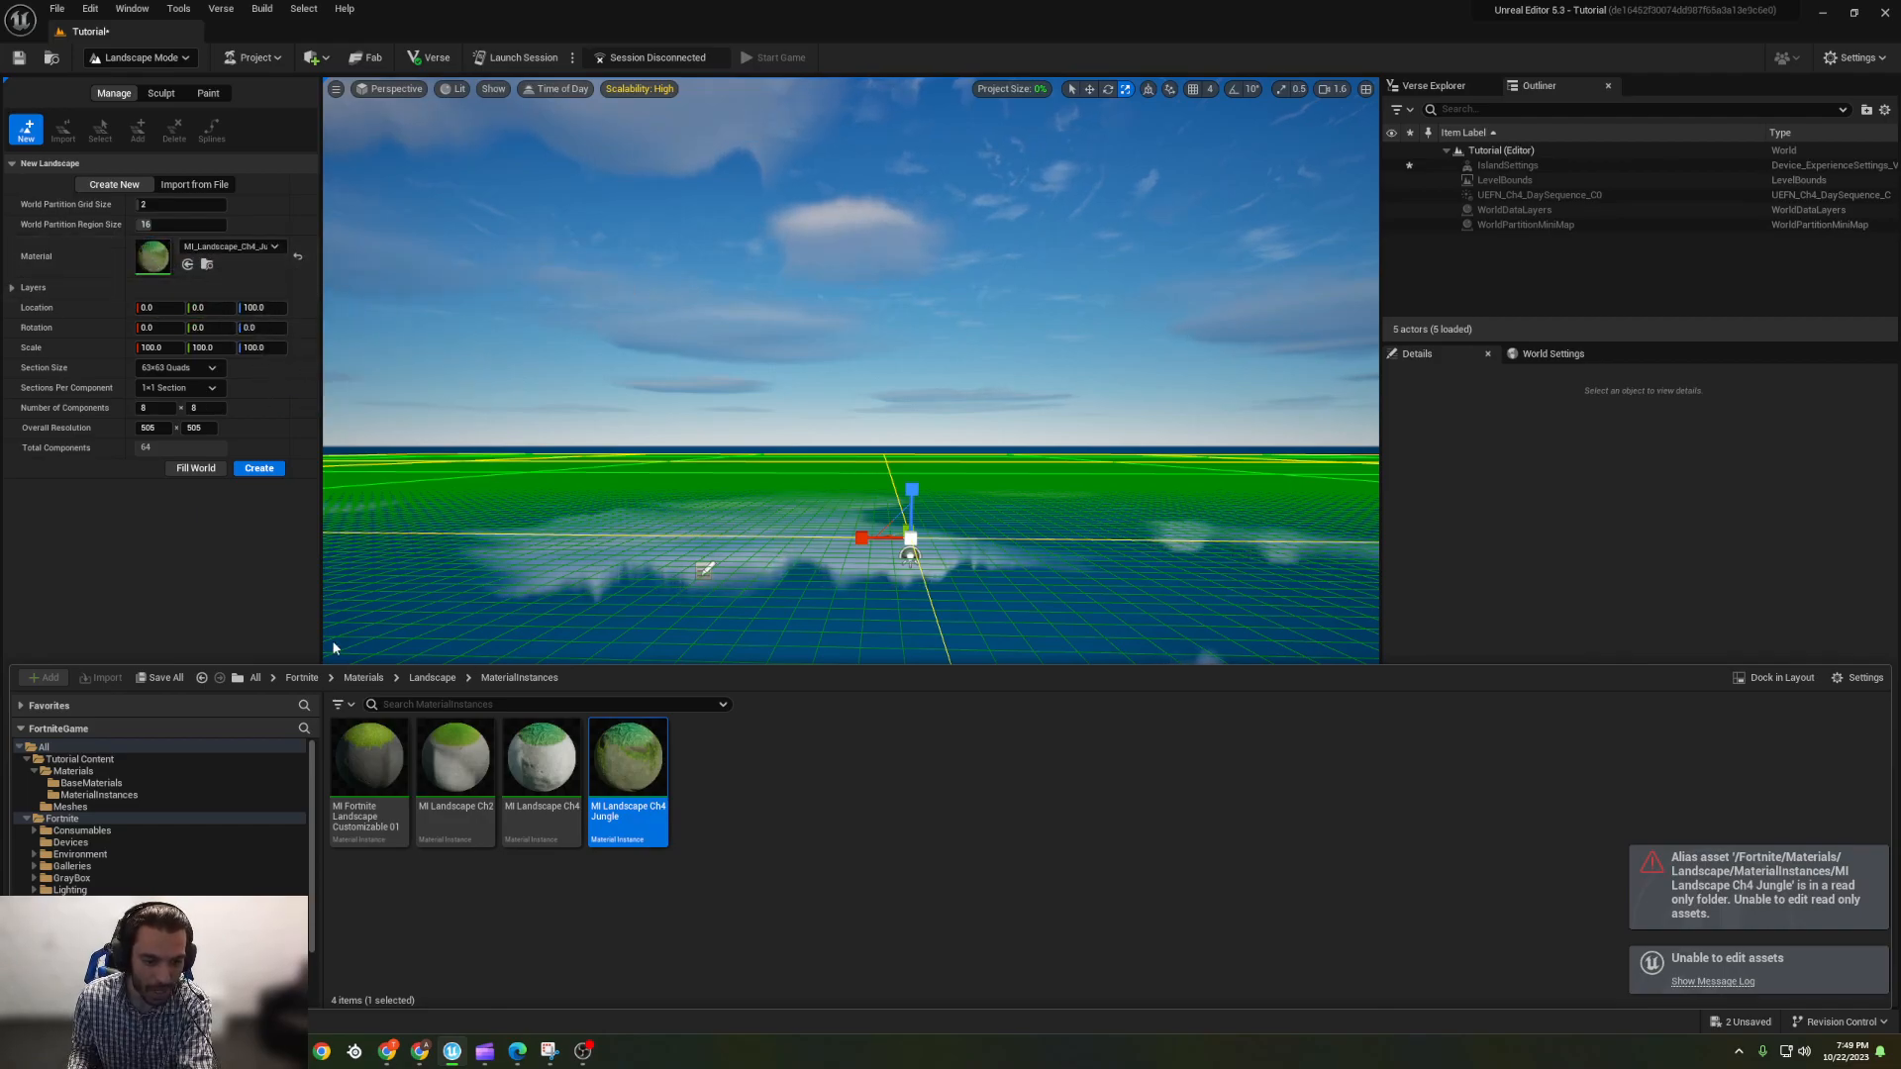
left_click(187, 585)
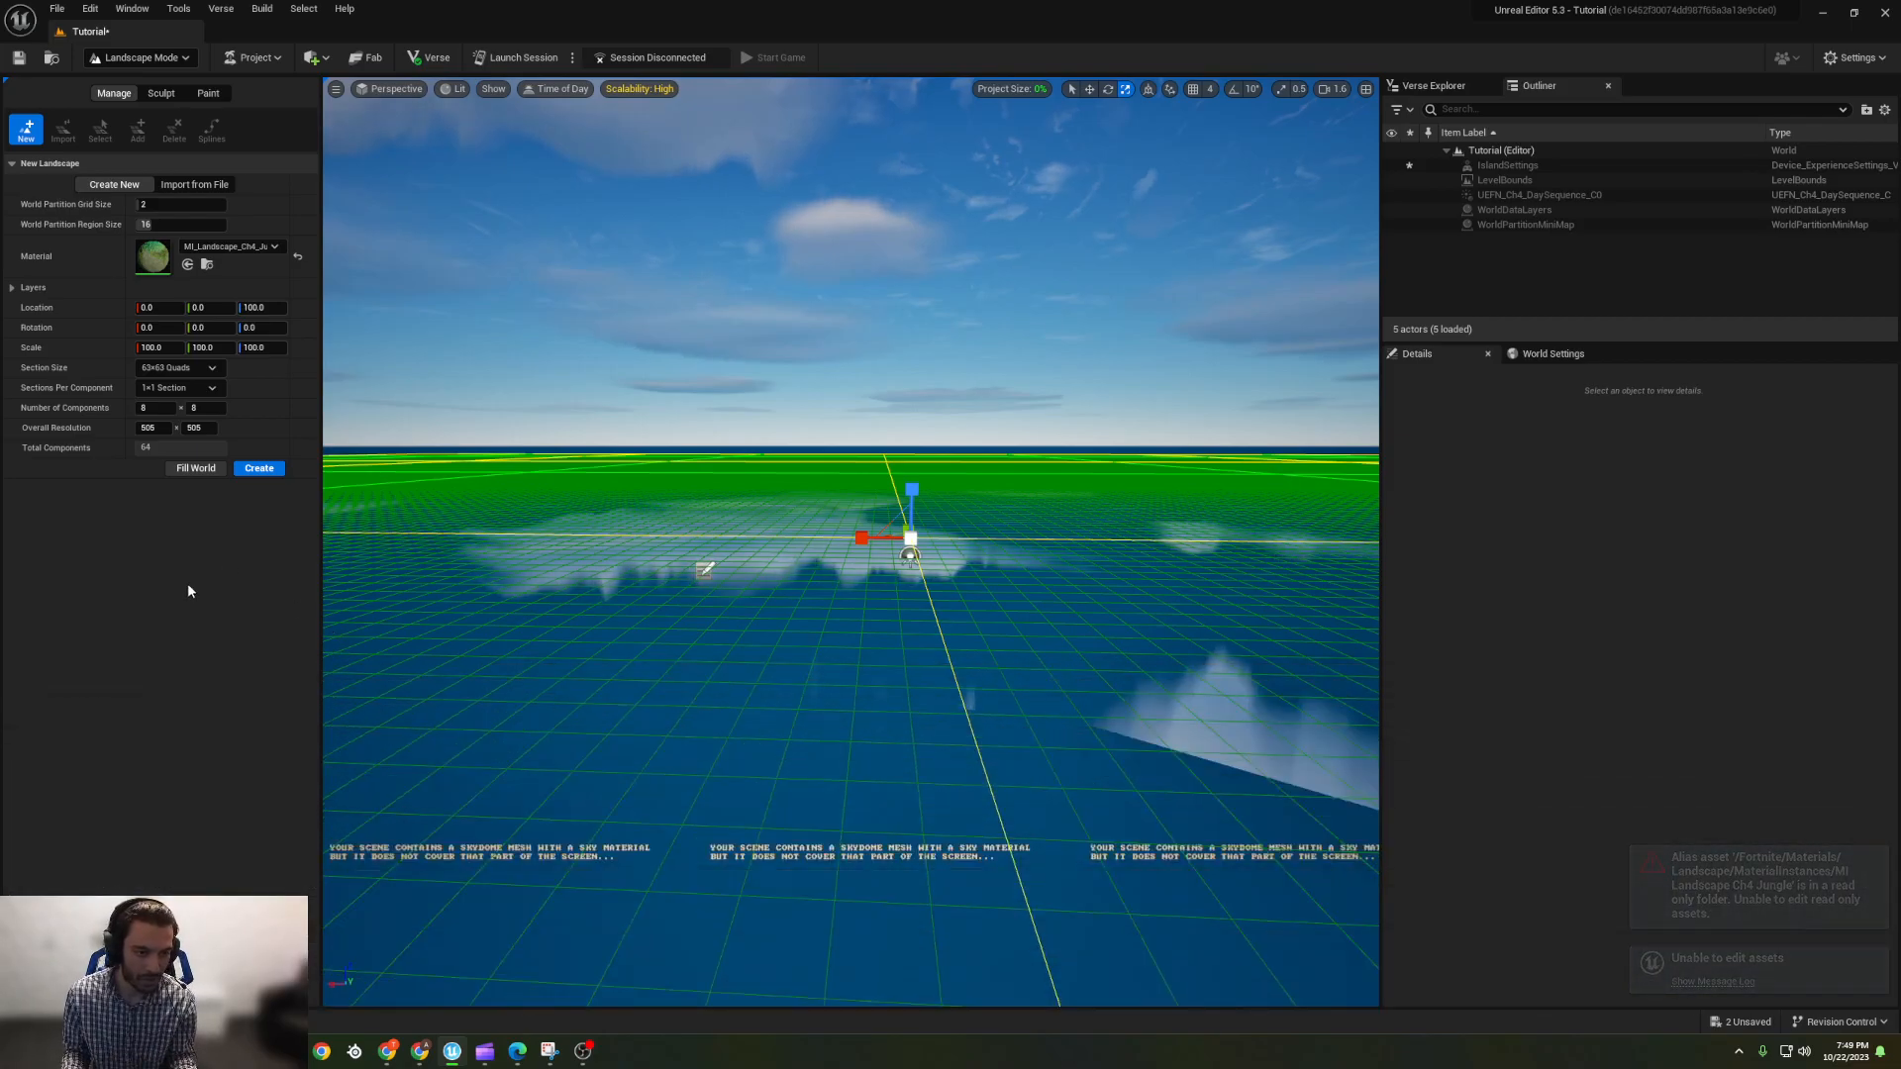
left_click(260, 469)
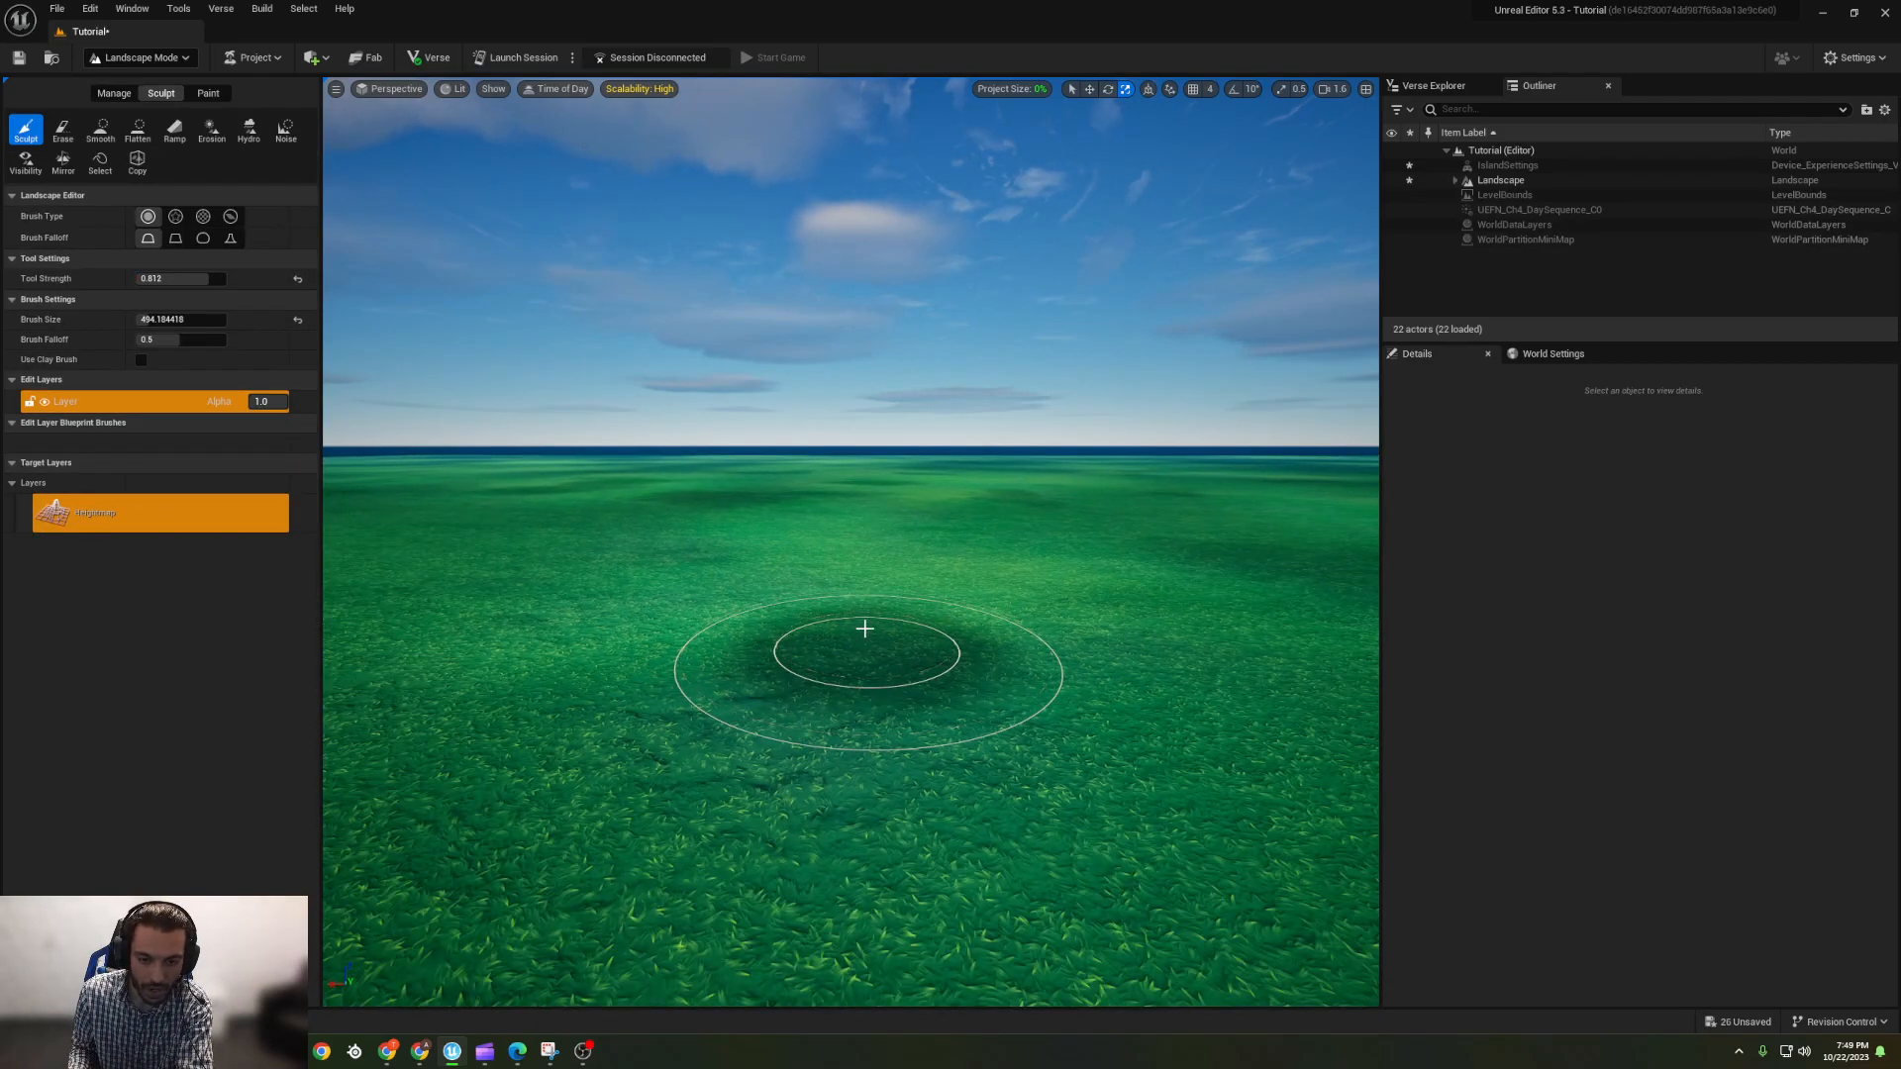
- Sculpt rolling hills and rocky mounds across the flat landscape with a brush size of about 1547
mouse_move(851, 543)
right_mouse_down()
mouse_move(851, 634)
mouse_move(851, 564)
mouse_move(810, 525)
mouse_move(810, 485)
mouse_move(810, 519)
mouse_move(810, 493)
mouse_move(810, 519)
mouse_move(886, 578)
right_mouse_up()
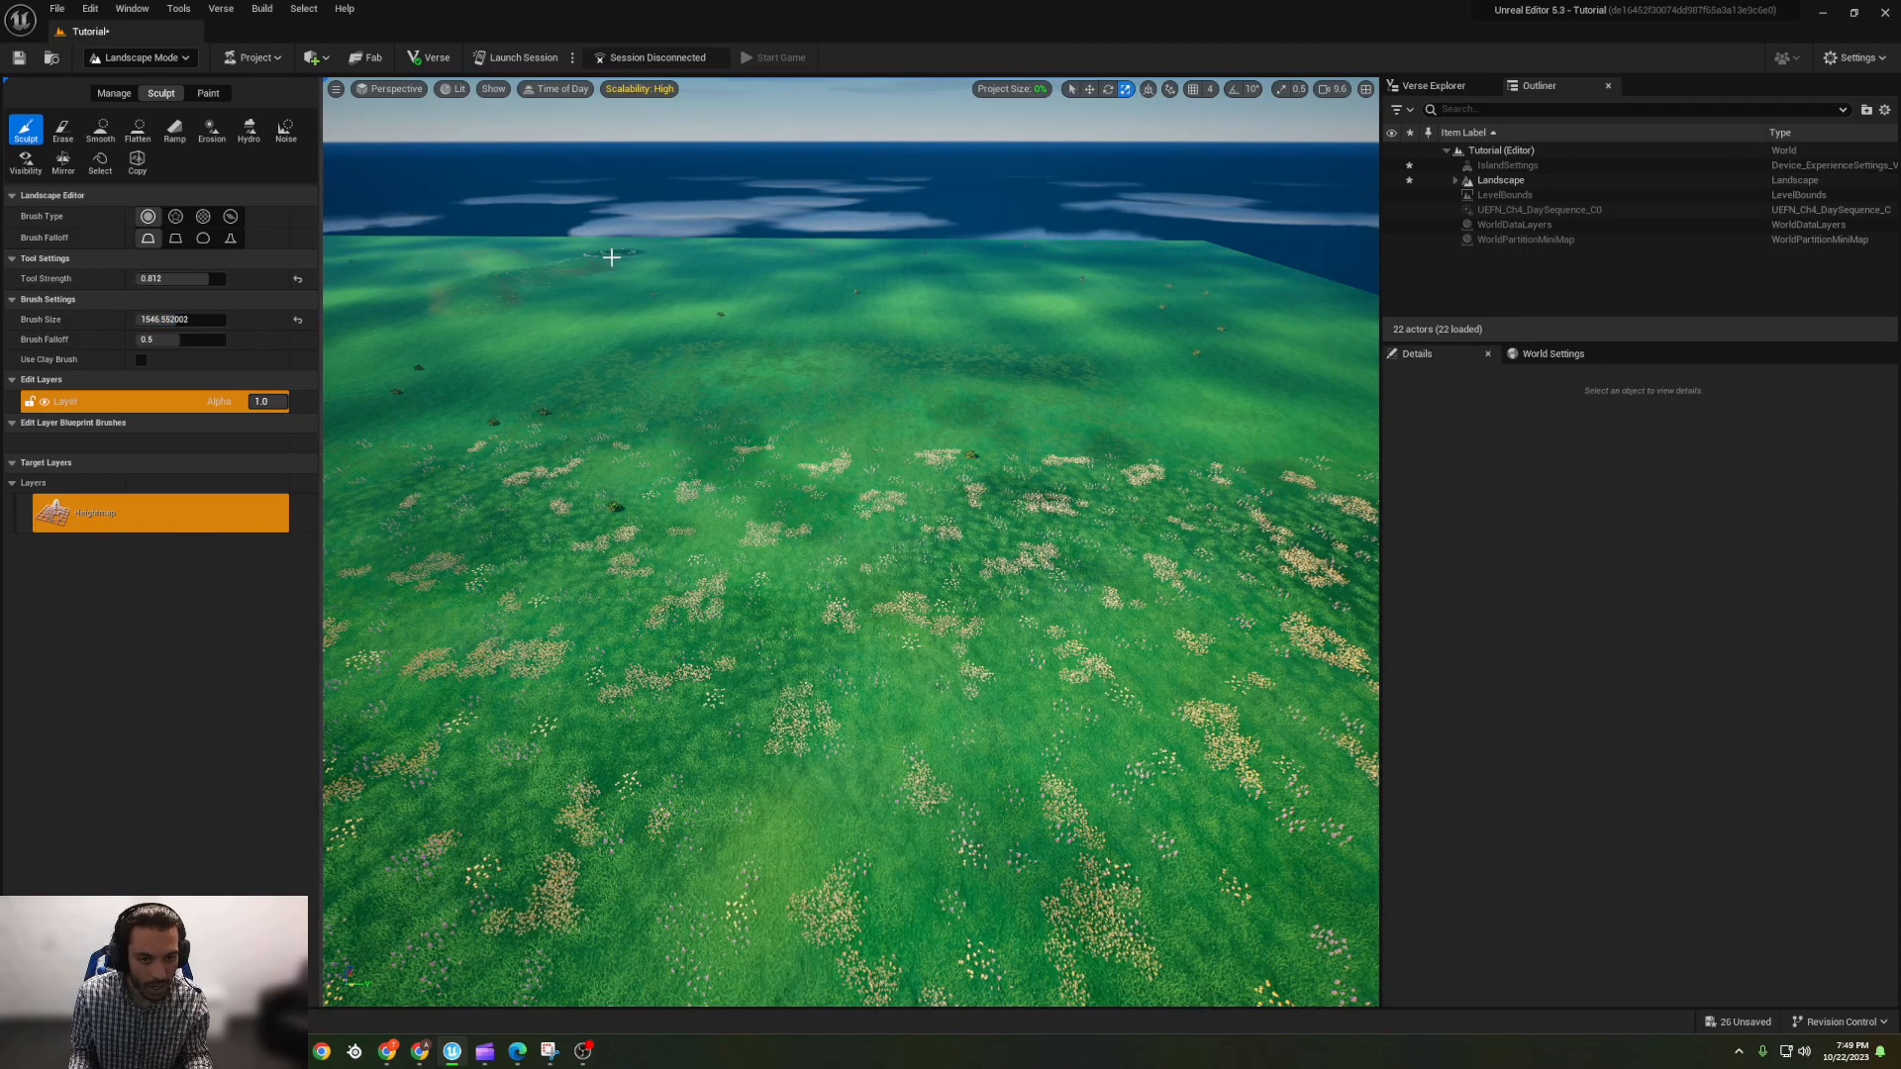
mouse_move(571, 297)
left_mouse_down()
mouse_move(598, 327)
mouse_move(582, 412)
mouse_move(454, 360)
mouse_move(441, 273)
mouse_move(526, 480)
mouse_move(692, 756)
mouse_move(1125, 763)
mouse_move(904, 605)
mouse_move(763, 437)
mouse_move(871, 425)
mouse_move(1125, 488)
mouse_move(1040, 407)
mouse_move(730, 340)
mouse_move(657, 360)
mouse_move(798, 284)
mouse_move(645, 323)
mouse_move(699, 290)
mouse_move(1027, 347)
mouse_move(1163, 344)
left_mouse_up()
key("s")
right_click_drag(1162, 343, 1117, 389)
mouse_move(906, 705)
left_mouse_down()
mouse_move(1061, 649)
mouse_move(1053, 564)
mouse_move(978, 493)
mouse_move(1168, 518)
mouse_move(1201, 628)
mouse_move(919, 426)
mouse_move(877, 346)
mouse_move(780, 325)
left_mouse_up()
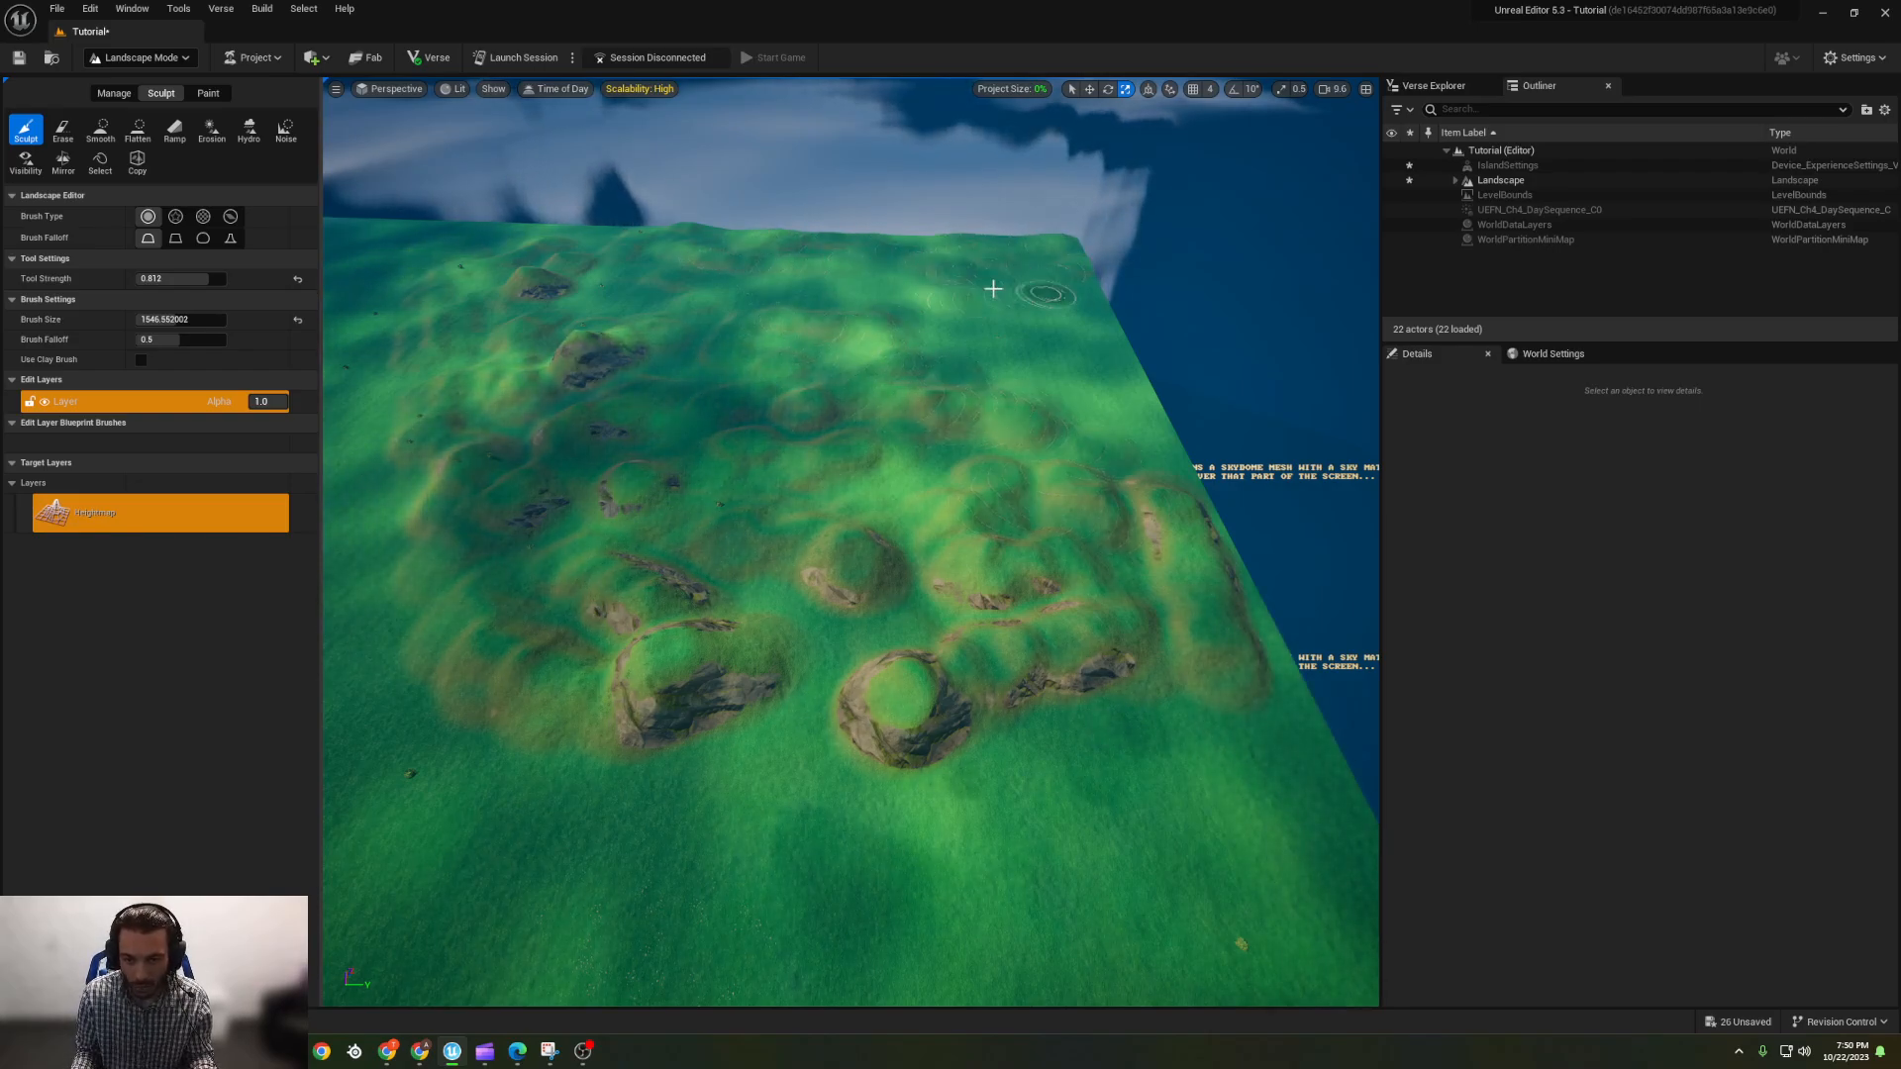
mouse_move(1042, 344)
left_mouse_down()
mouse_move(1124, 475)
mouse_move(1158, 459)
mouse_move(1060, 269)
left_mouse_up()
mouse_move(582, 324)
left_mouse_down()
mouse_move(515, 540)
mouse_move(753, 738)
mouse_move(1000, 827)
mouse_move(1237, 659)
mouse_move(1214, 518)
mouse_move(870, 390)
mouse_move(908, 401)
mouse_move(728, 373)
mouse_move(777, 292)
mouse_move(466, 309)
mouse_move(412, 491)
mouse_move(412, 609)
mouse_move(369, 425)
mouse_move(421, 300)
mouse_move(370, 453)
mouse_move(467, 551)
mouse_move(786, 700)
mouse_move(734, 866)
mouse_move(418, 841)
mouse_move(229, 743)
mouse_move(954, 900)
mouse_move(1120, 1005)
mouse_move(940, 969)
left_mouse_up()
- Smooth the steep, rocky mounds of the sculpted hills with the Smooth tool
right_click_drag(923, 959, 906, 802)
left_click(101, 129)
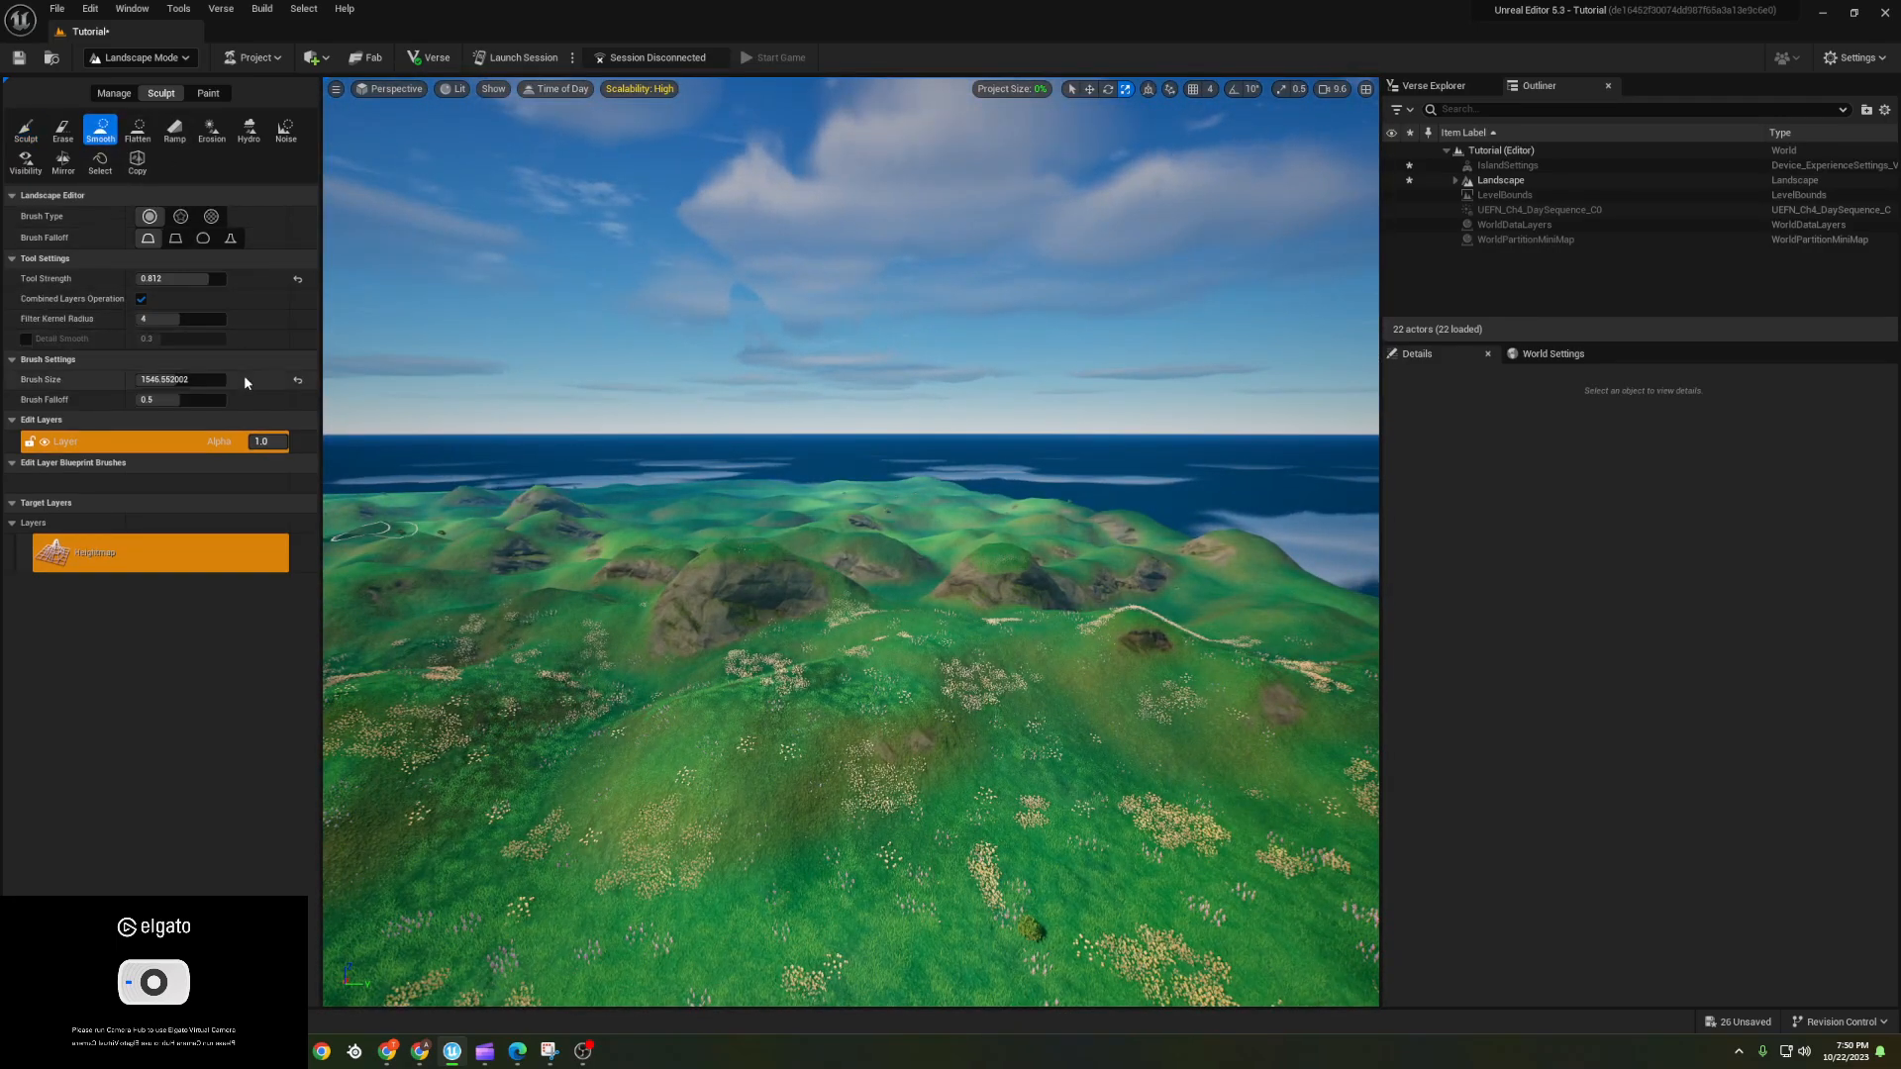
right_click_drag(501, 684, 503, 772)
mouse_move(670, 650)
left_mouse_down()
mouse_move(644, 632)
mouse_move(649, 575)
mouse_move(449, 548)
mouse_move(514, 449)
mouse_move(434, 411)
left_mouse_up()
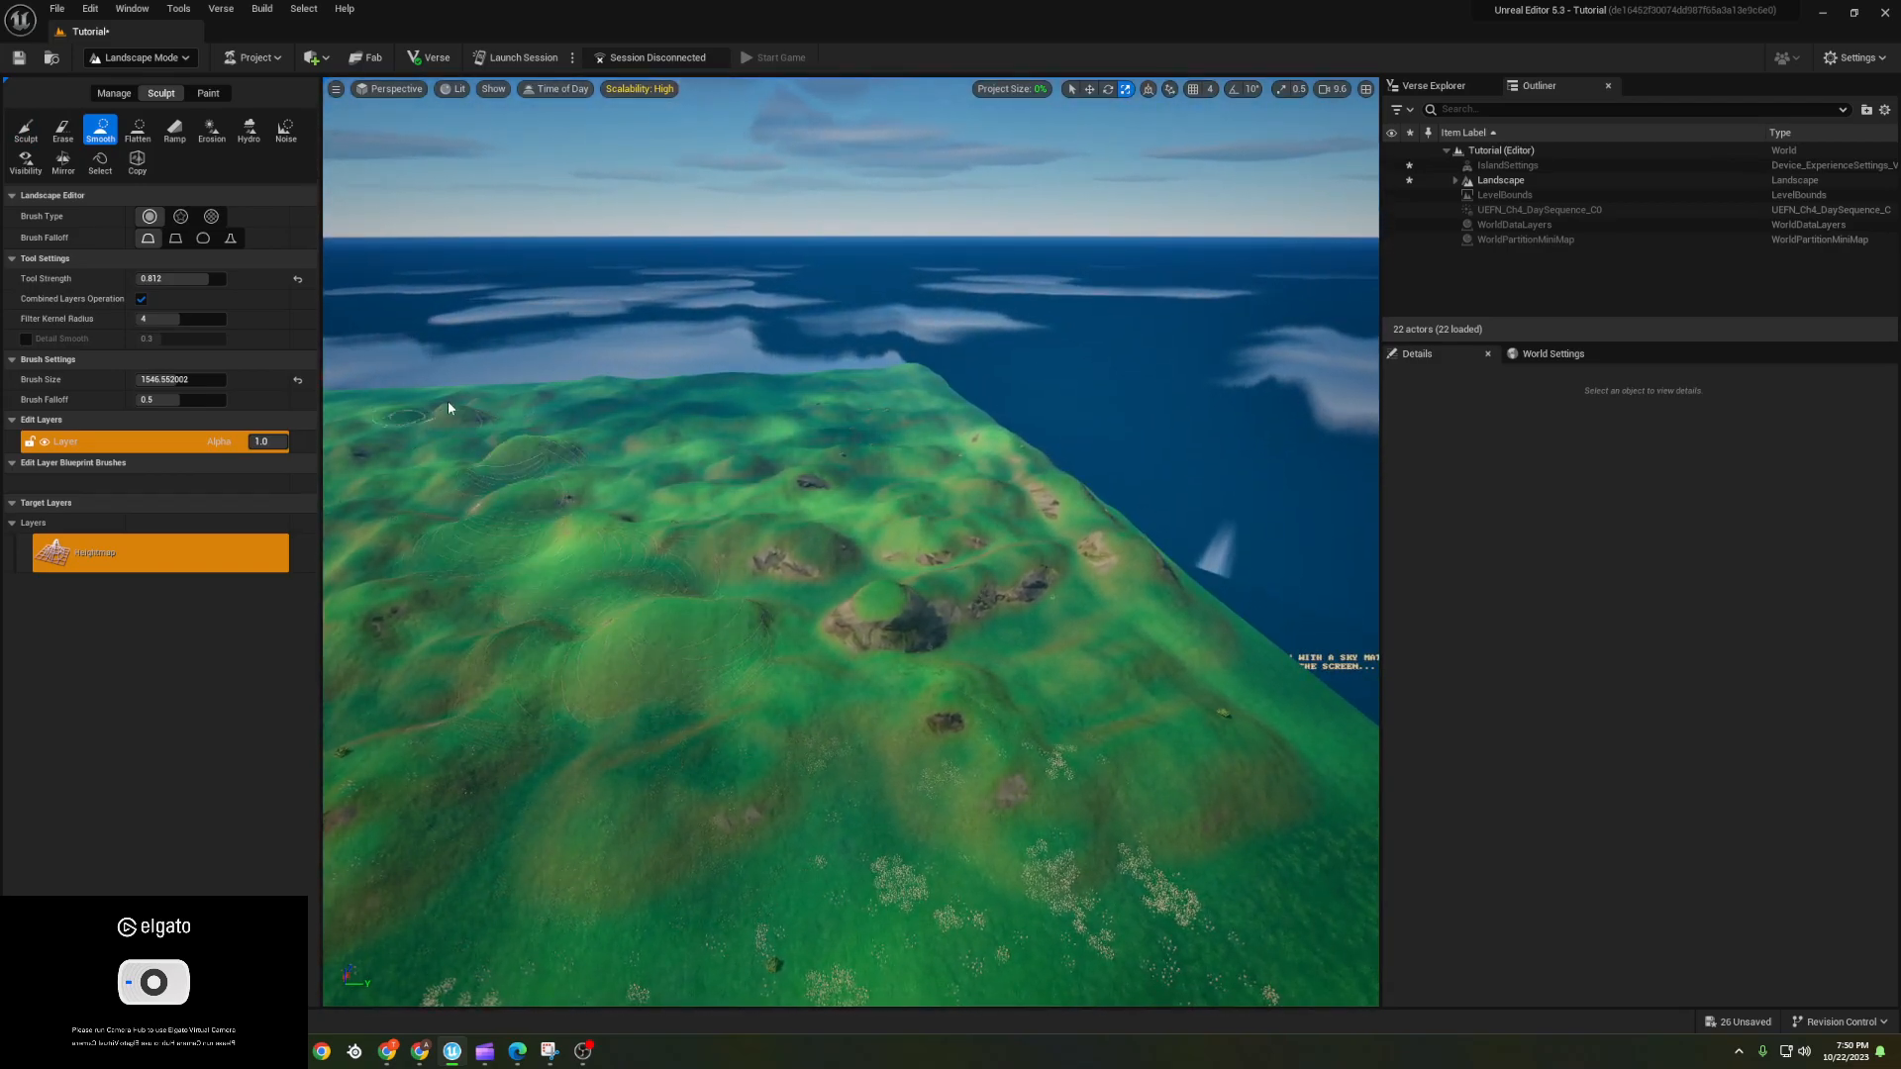
mouse_move(545, 504)
left_mouse_down()
mouse_move(785, 607)
mouse_move(967, 717)
mouse_move(1192, 776)
mouse_move(1032, 606)
mouse_move(931, 554)
mouse_move(1000, 485)
mouse_move(923, 462)
mouse_move(705, 495)
left_mouse_up()
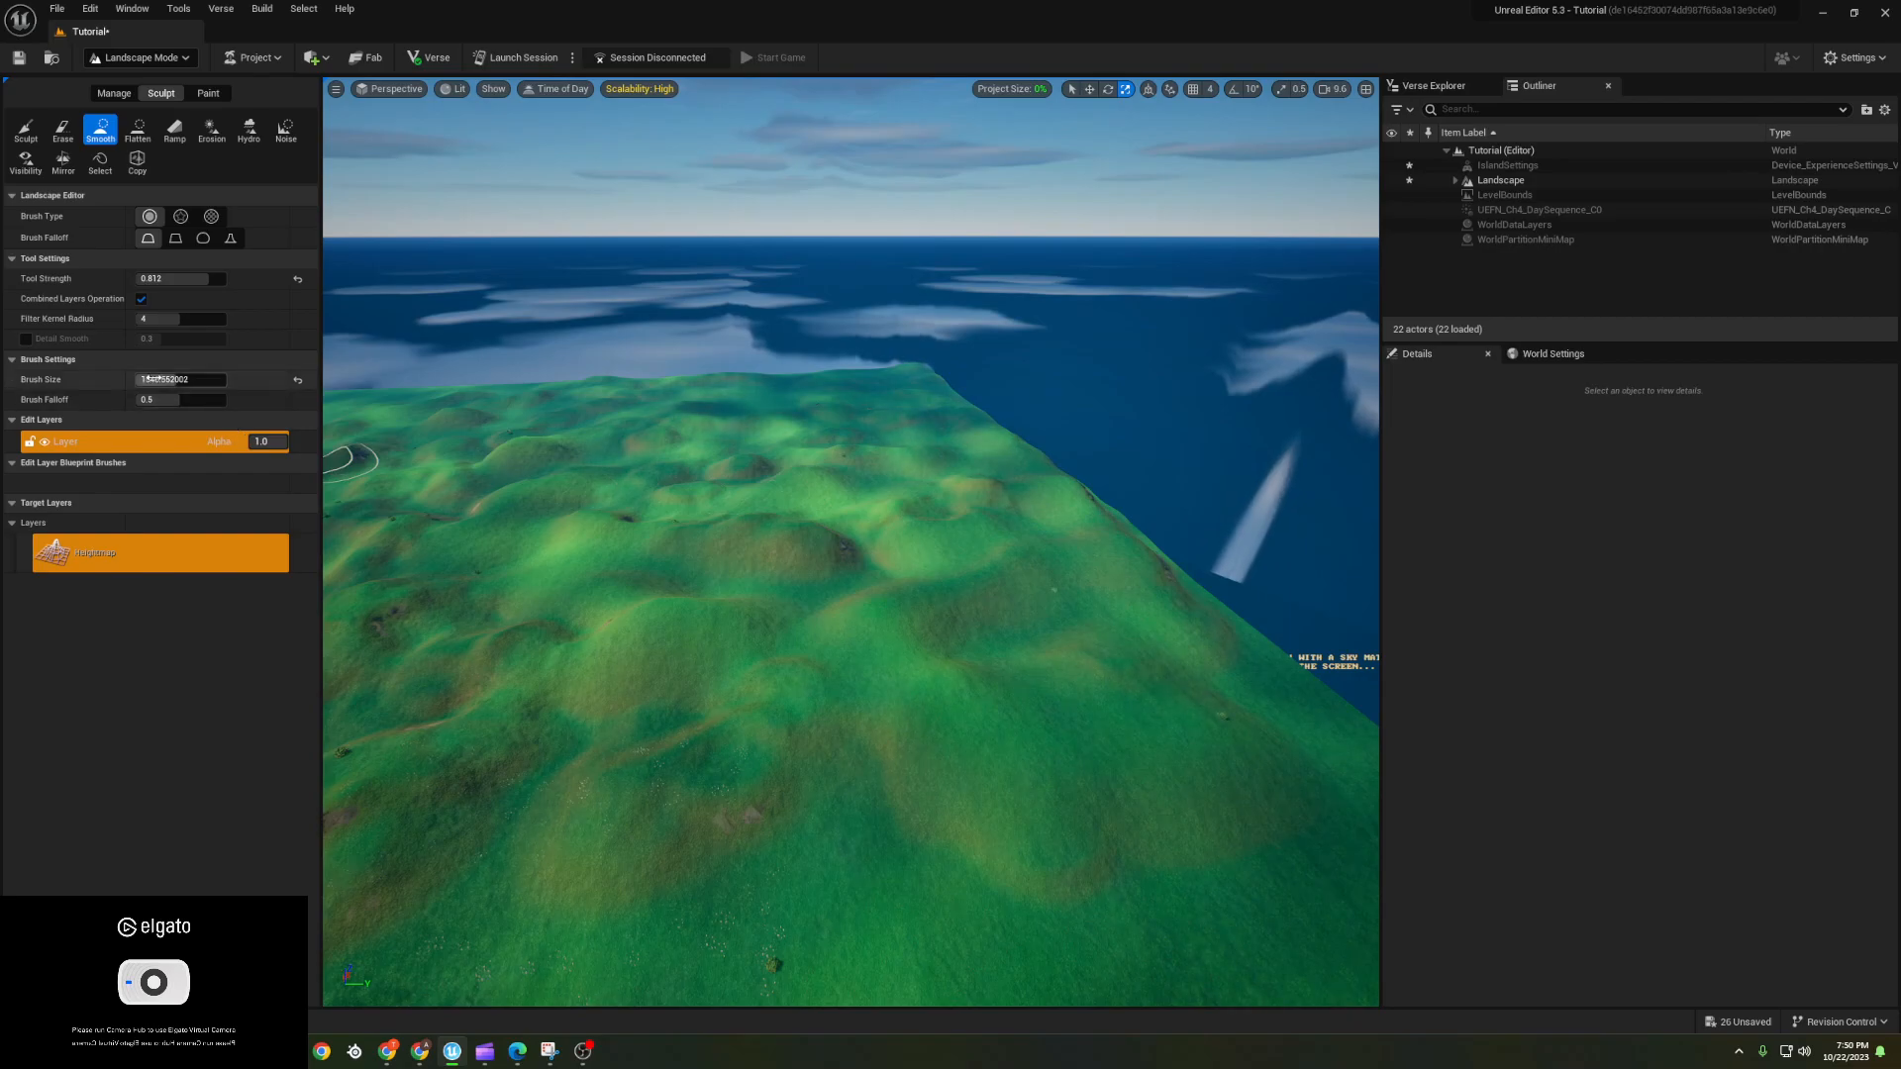
- Raise the smoothing strength to 0.86 and the brush size to about 1752, and soften the remaining hills further
left_click_drag(211, 279, 213, 279)
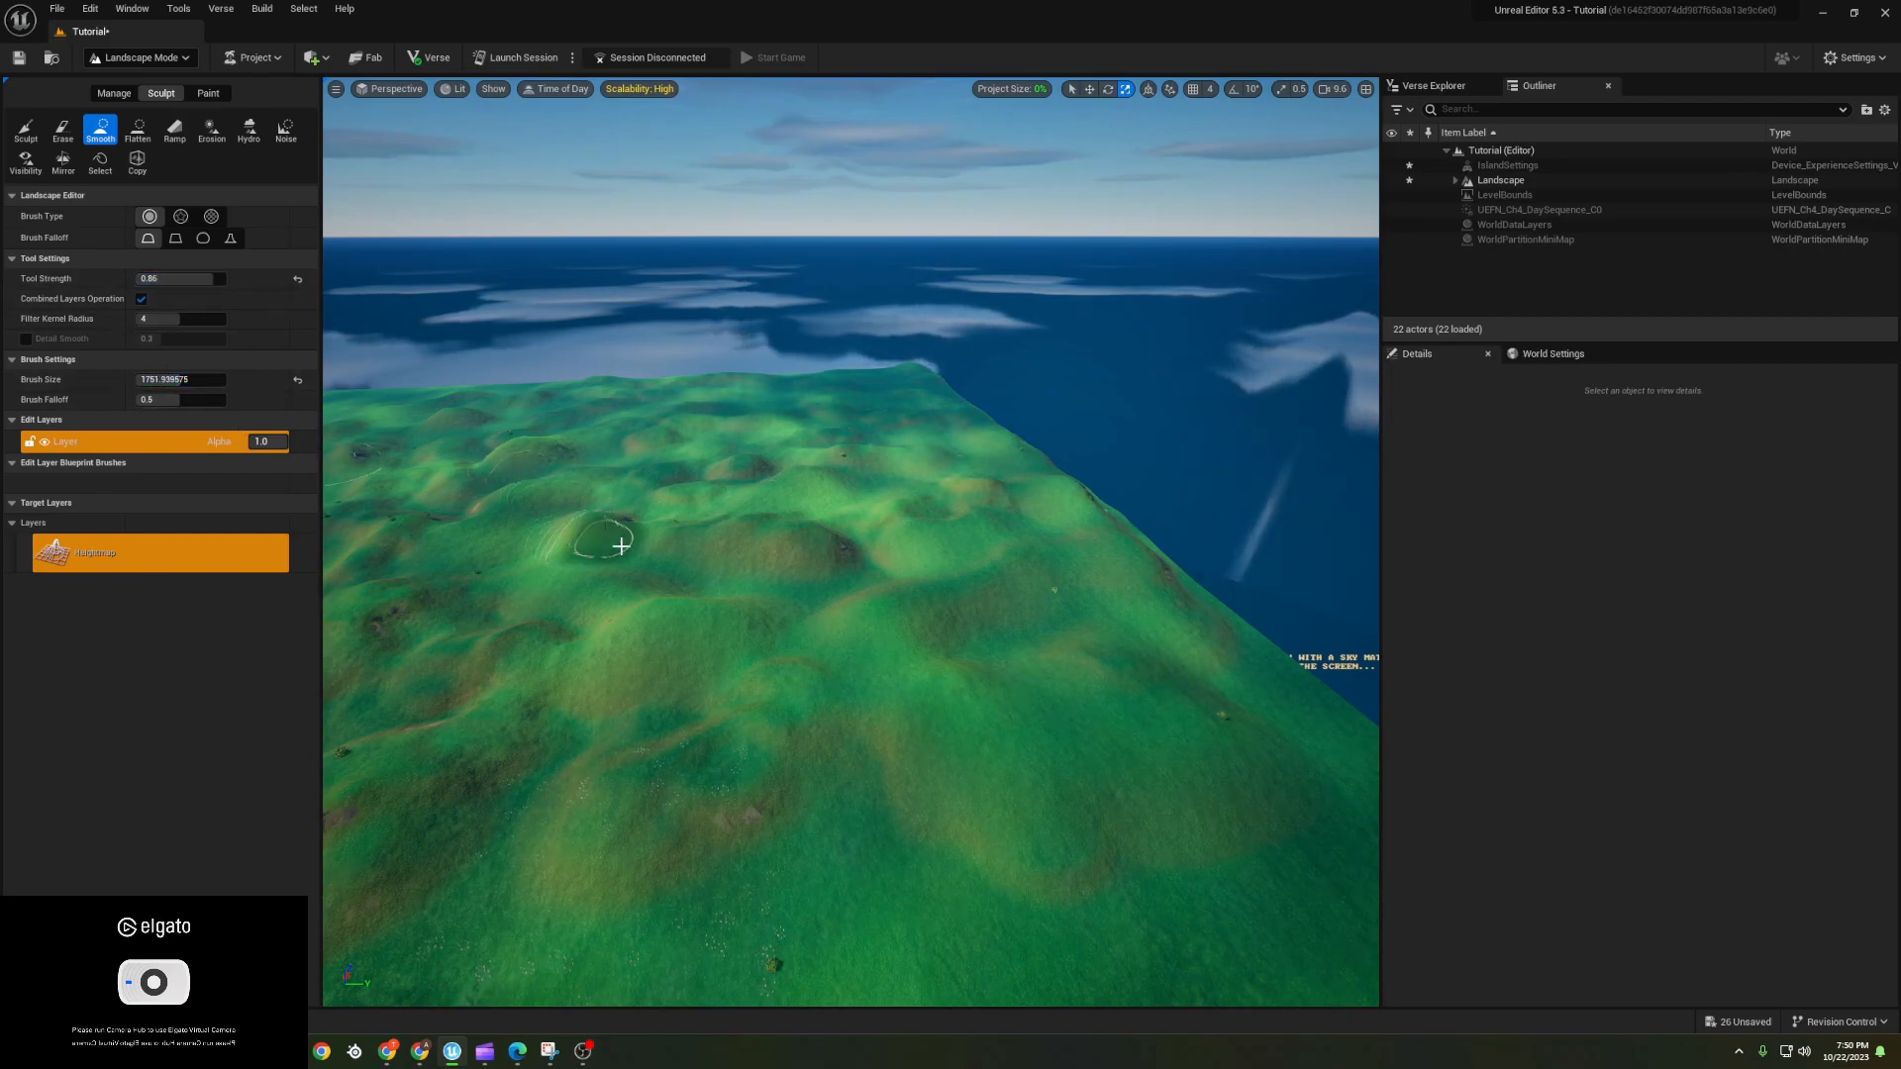
mouse_move(402, 640)
left_mouse_down()
mouse_move(387, 795)
mouse_move(654, 822)
mouse_move(753, 622)
mouse_move(679, 624)
mouse_move(806, 561)
mouse_move(767, 539)
left_mouse_up()
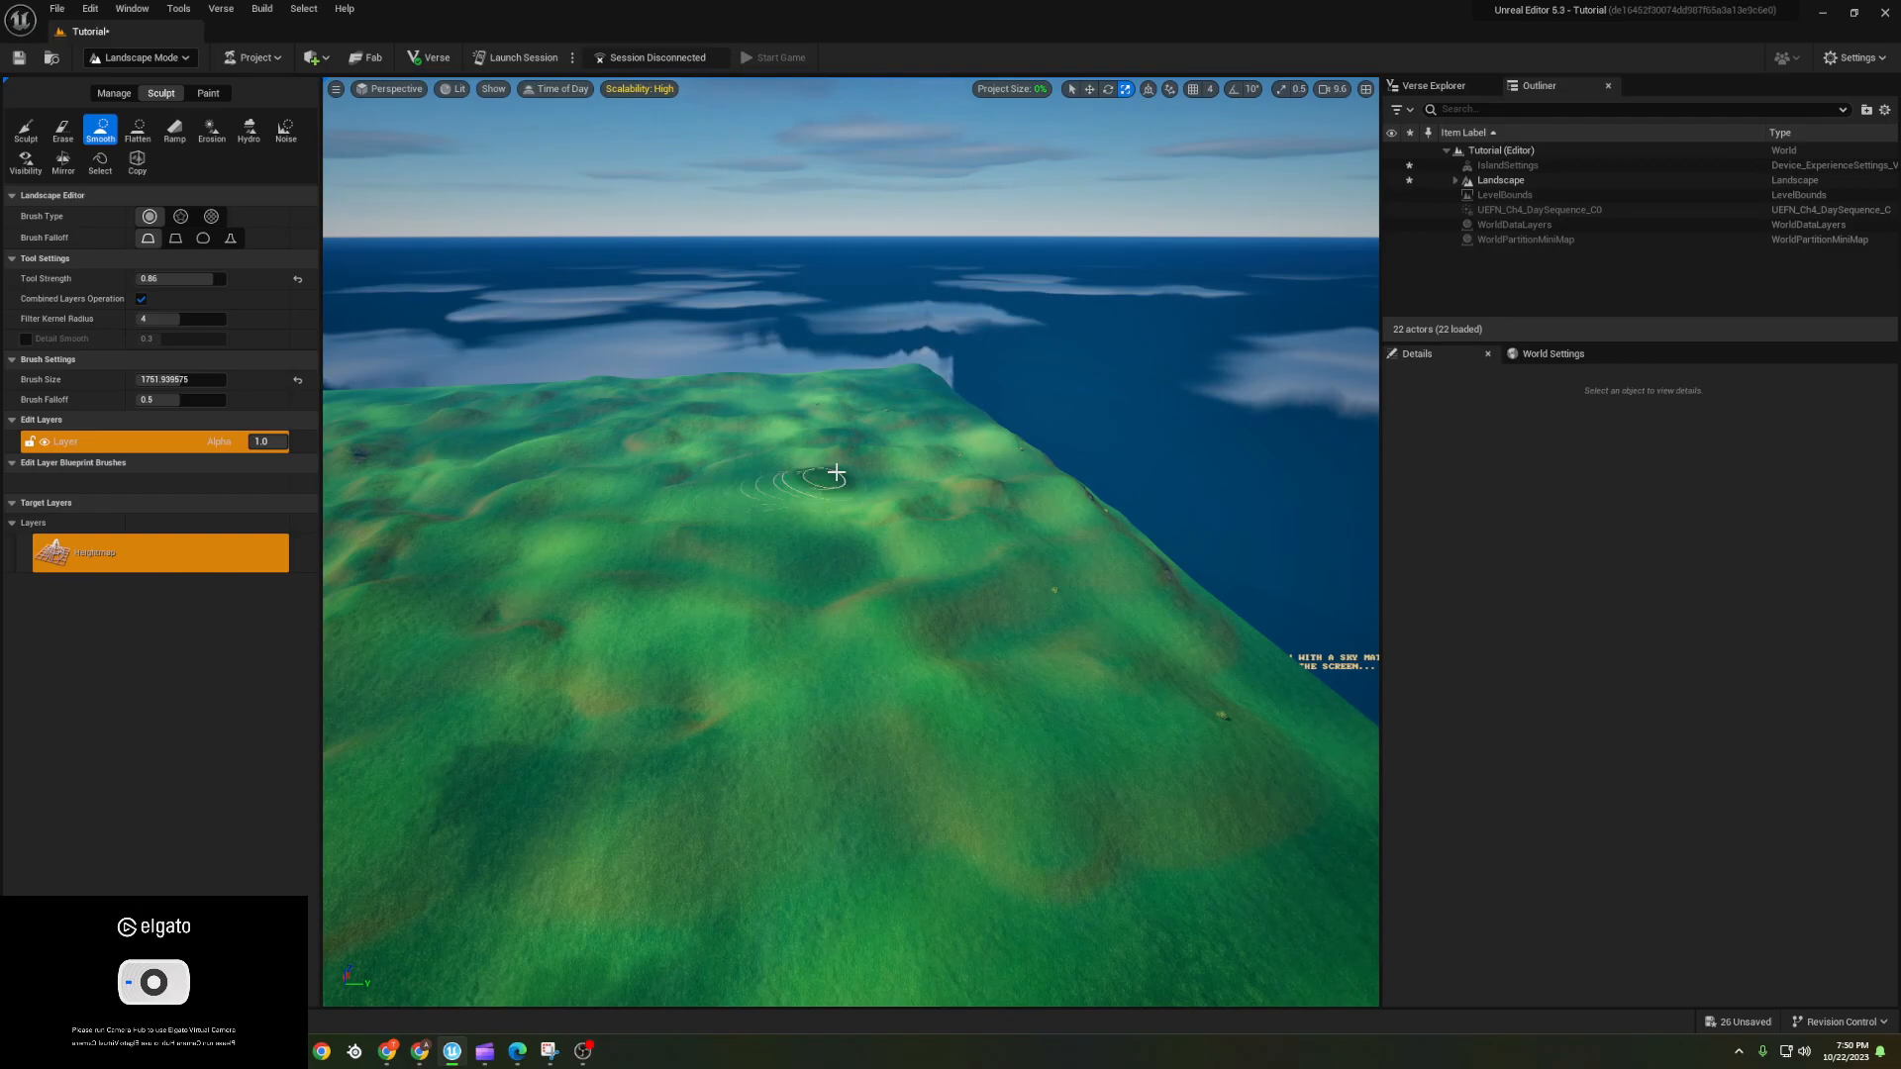
left_click_drag(885, 515, 985, 497)
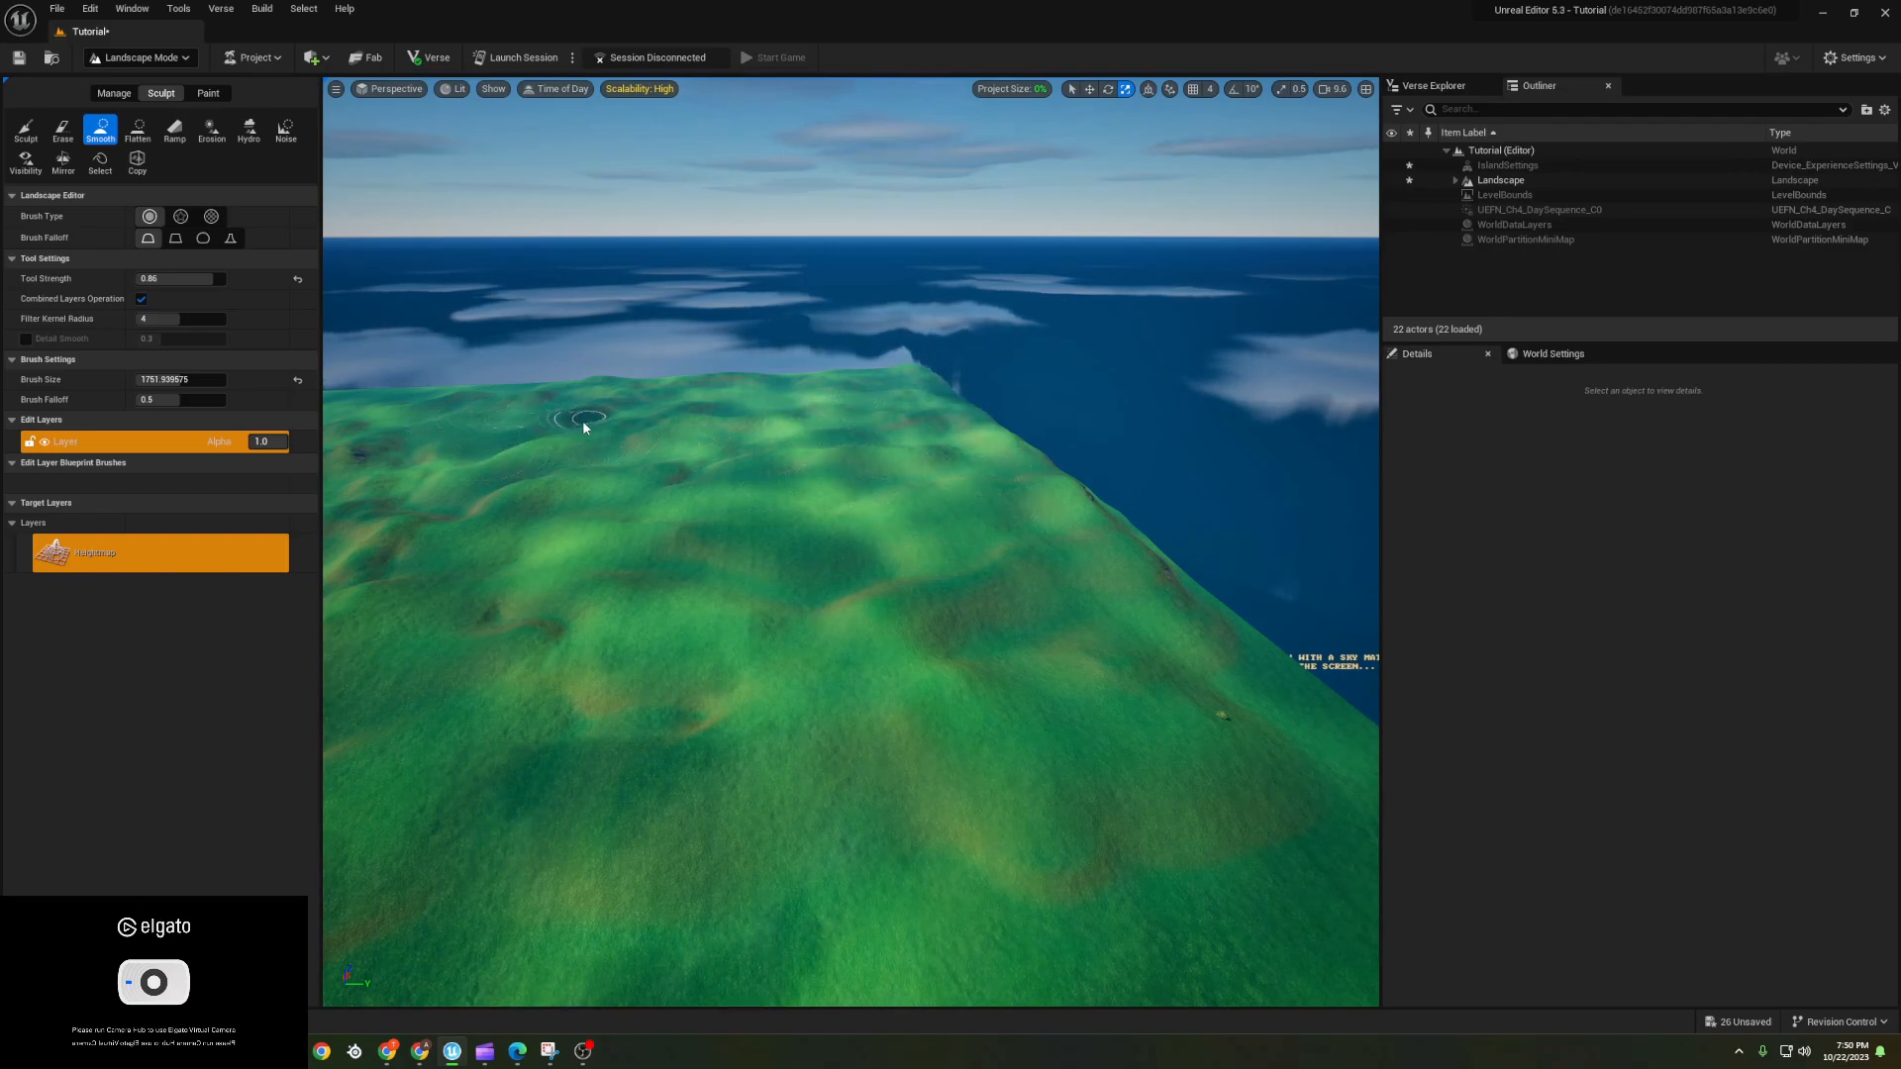
key("w")
mouse_move(764, 679)
right_mouse_down()
mouse_move(763, 594)
mouse_move(891, 634)
right_mouse_up()
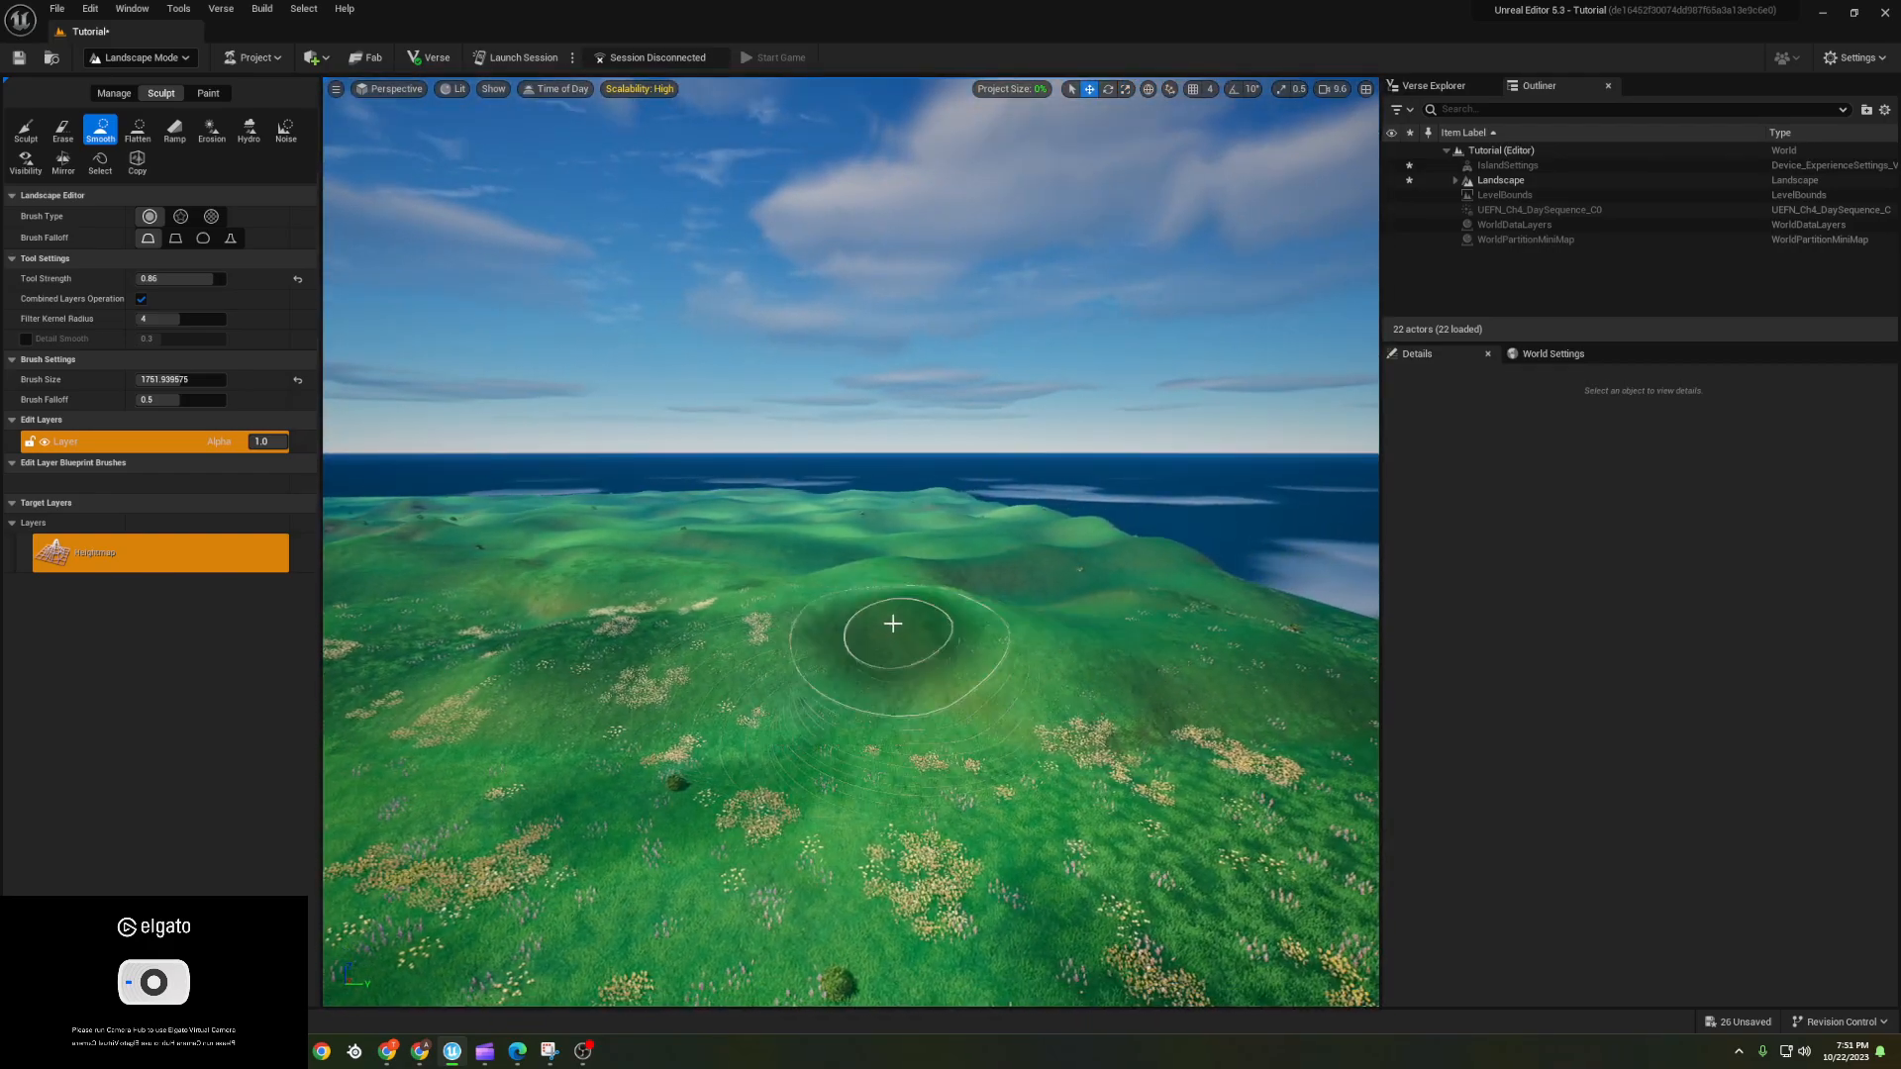
- Flatten a winding plateau across the nearby hillside and smooth its cliff edges into the surrounding ground
left_click(138, 129)
mouse_move(755, 556)
left_mouse_down()
mouse_move(871, 601)
mouse_move(693, 589)
mouse_move(722, 628)
mouse_move(1125, 670)
mouse_move(1267, 753)
left_mouse_up()
left_click(100, 129)
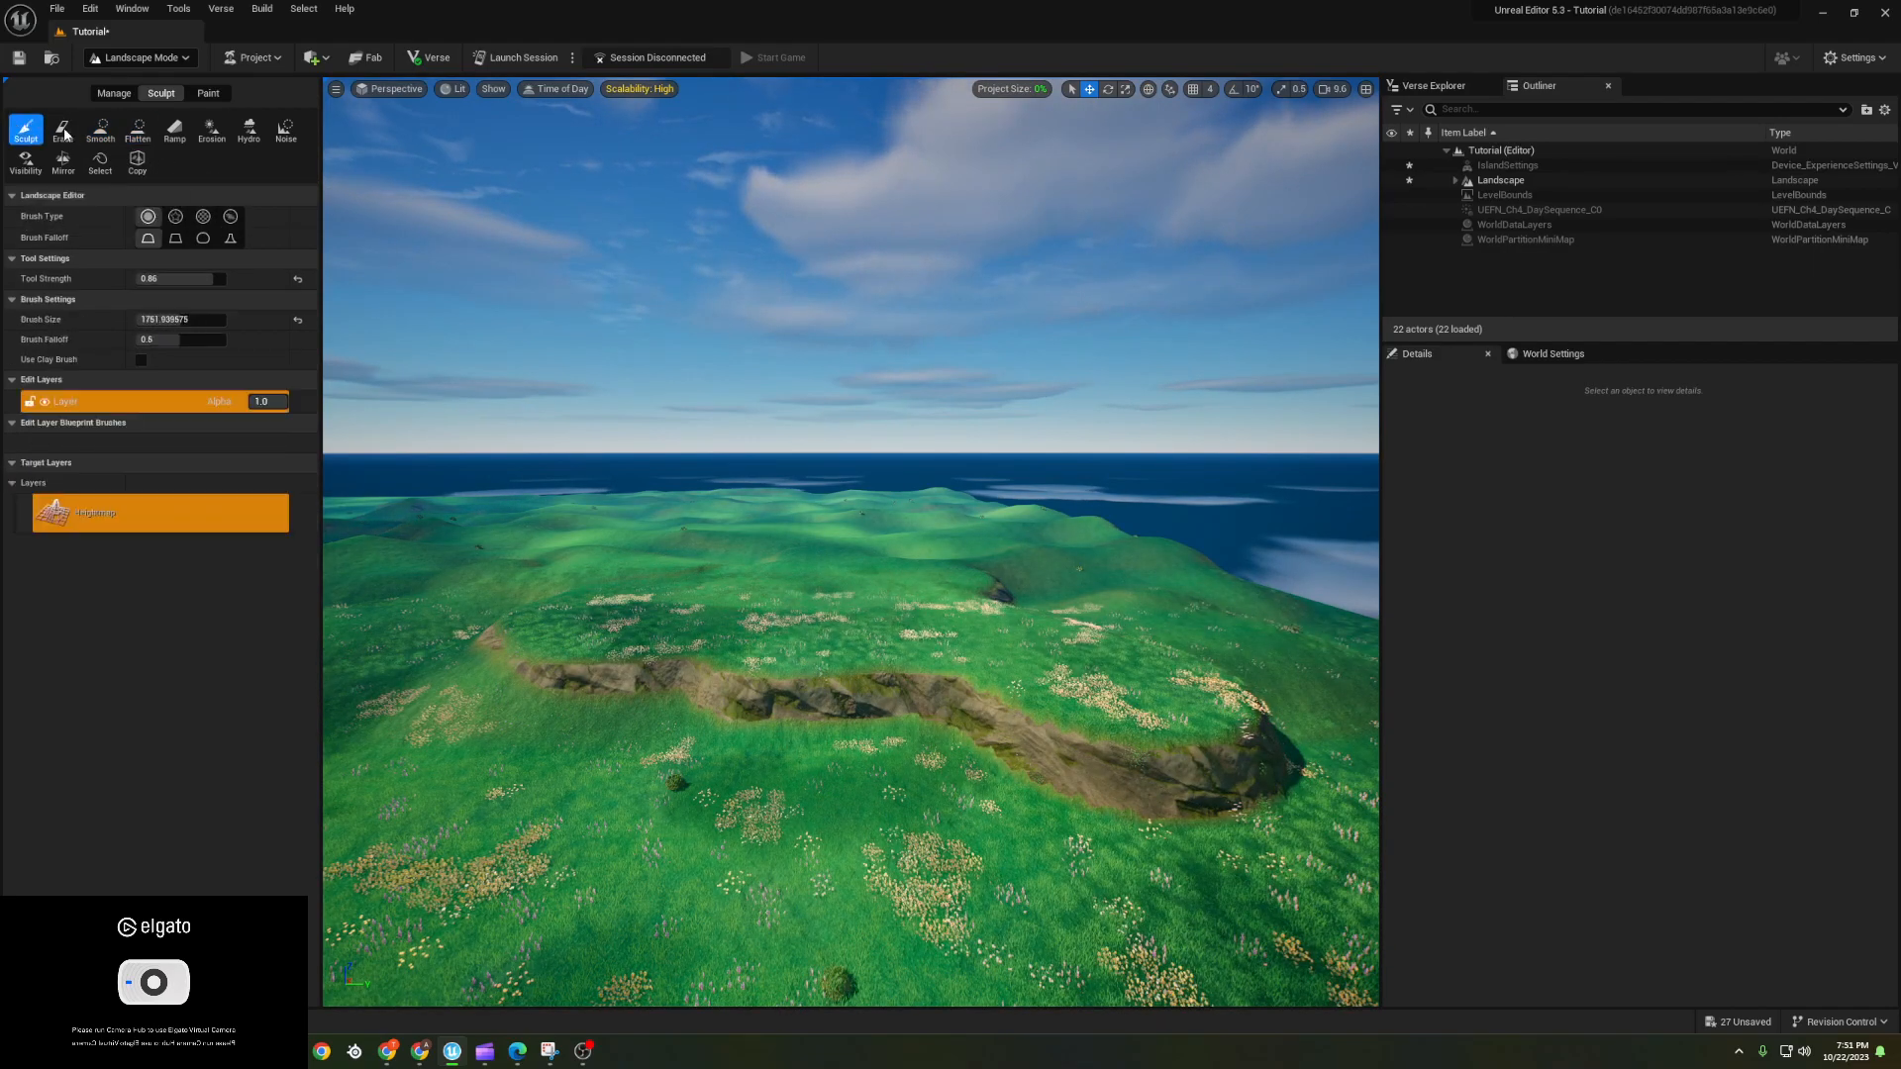
mouse_move(864, 694)
left_mouse_down()
mouse_move(1188, 718)
mouse_move(1040, 615)
mouse_move(740, 773)
mouse_move(430, 758)
left_mouse_up()
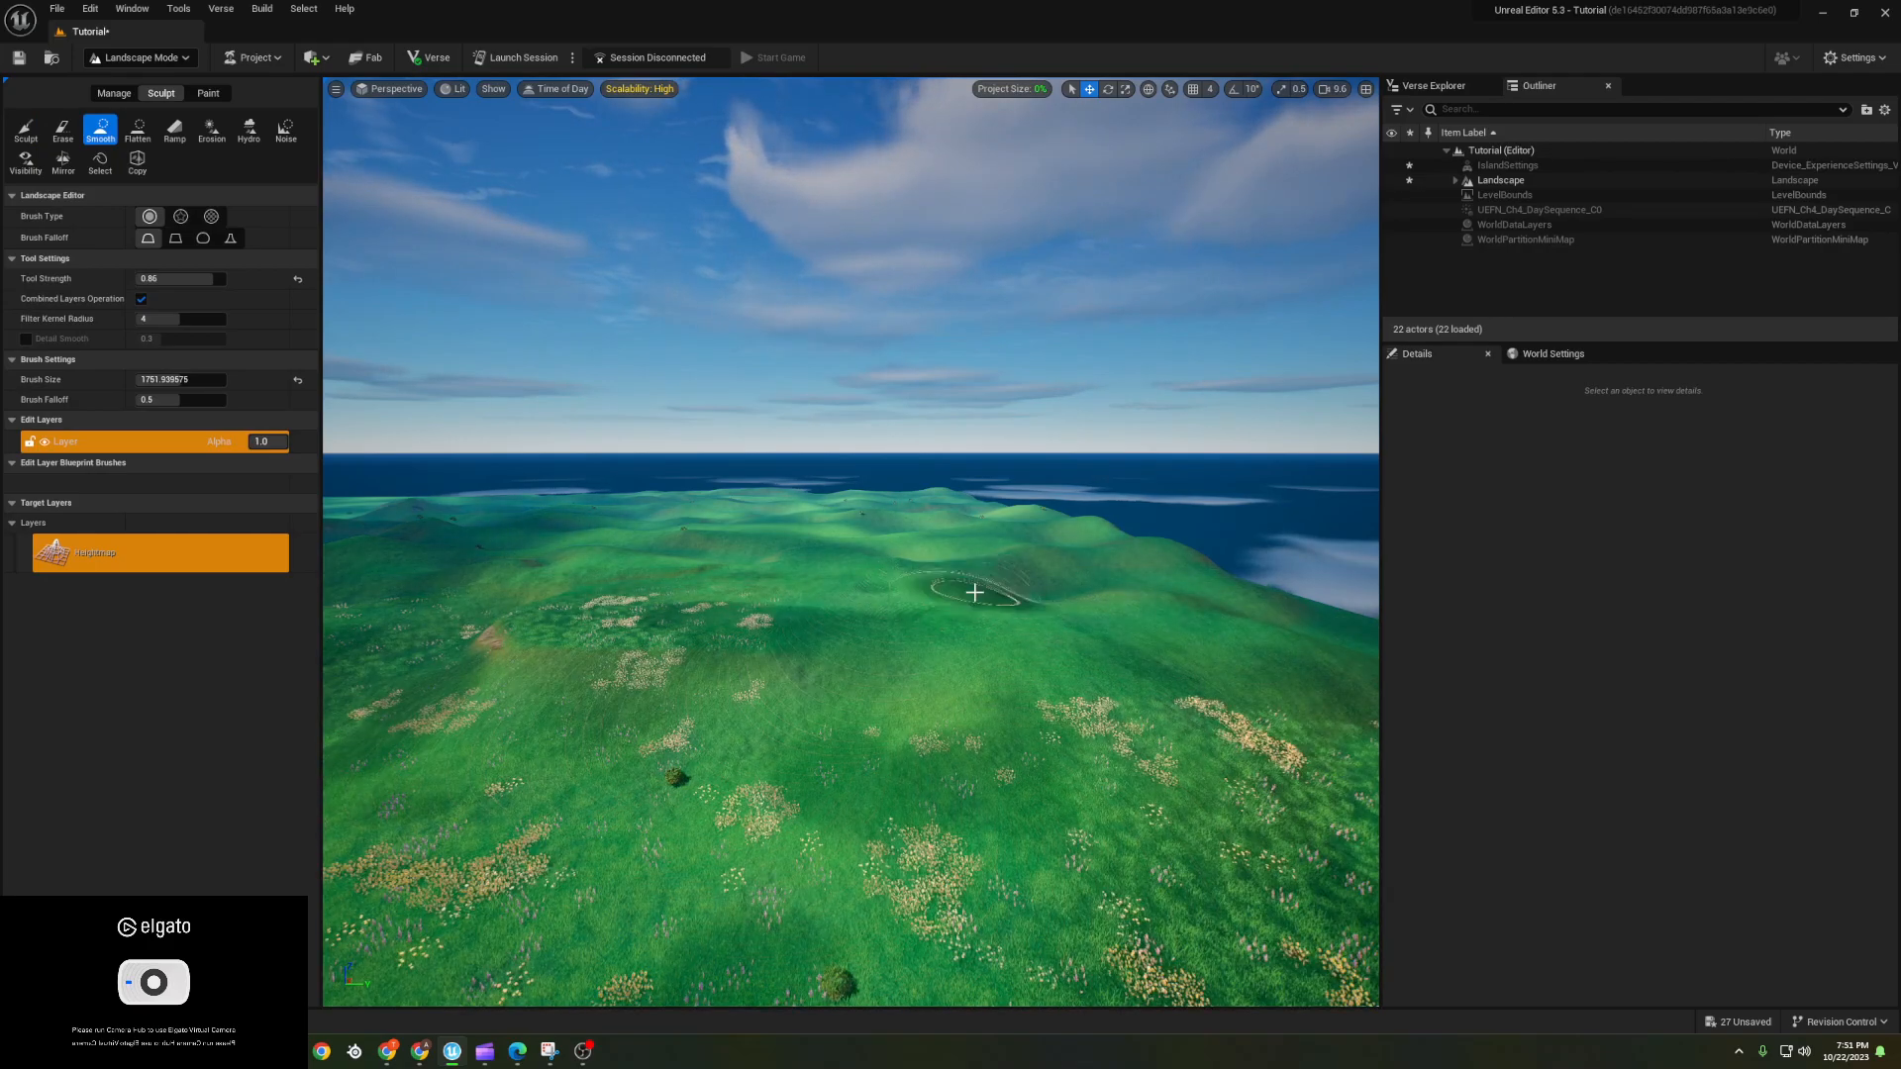
- Flatten broad terraces across the hills toward the landscape's edge with the Flatten tool
left_click(137, 130)
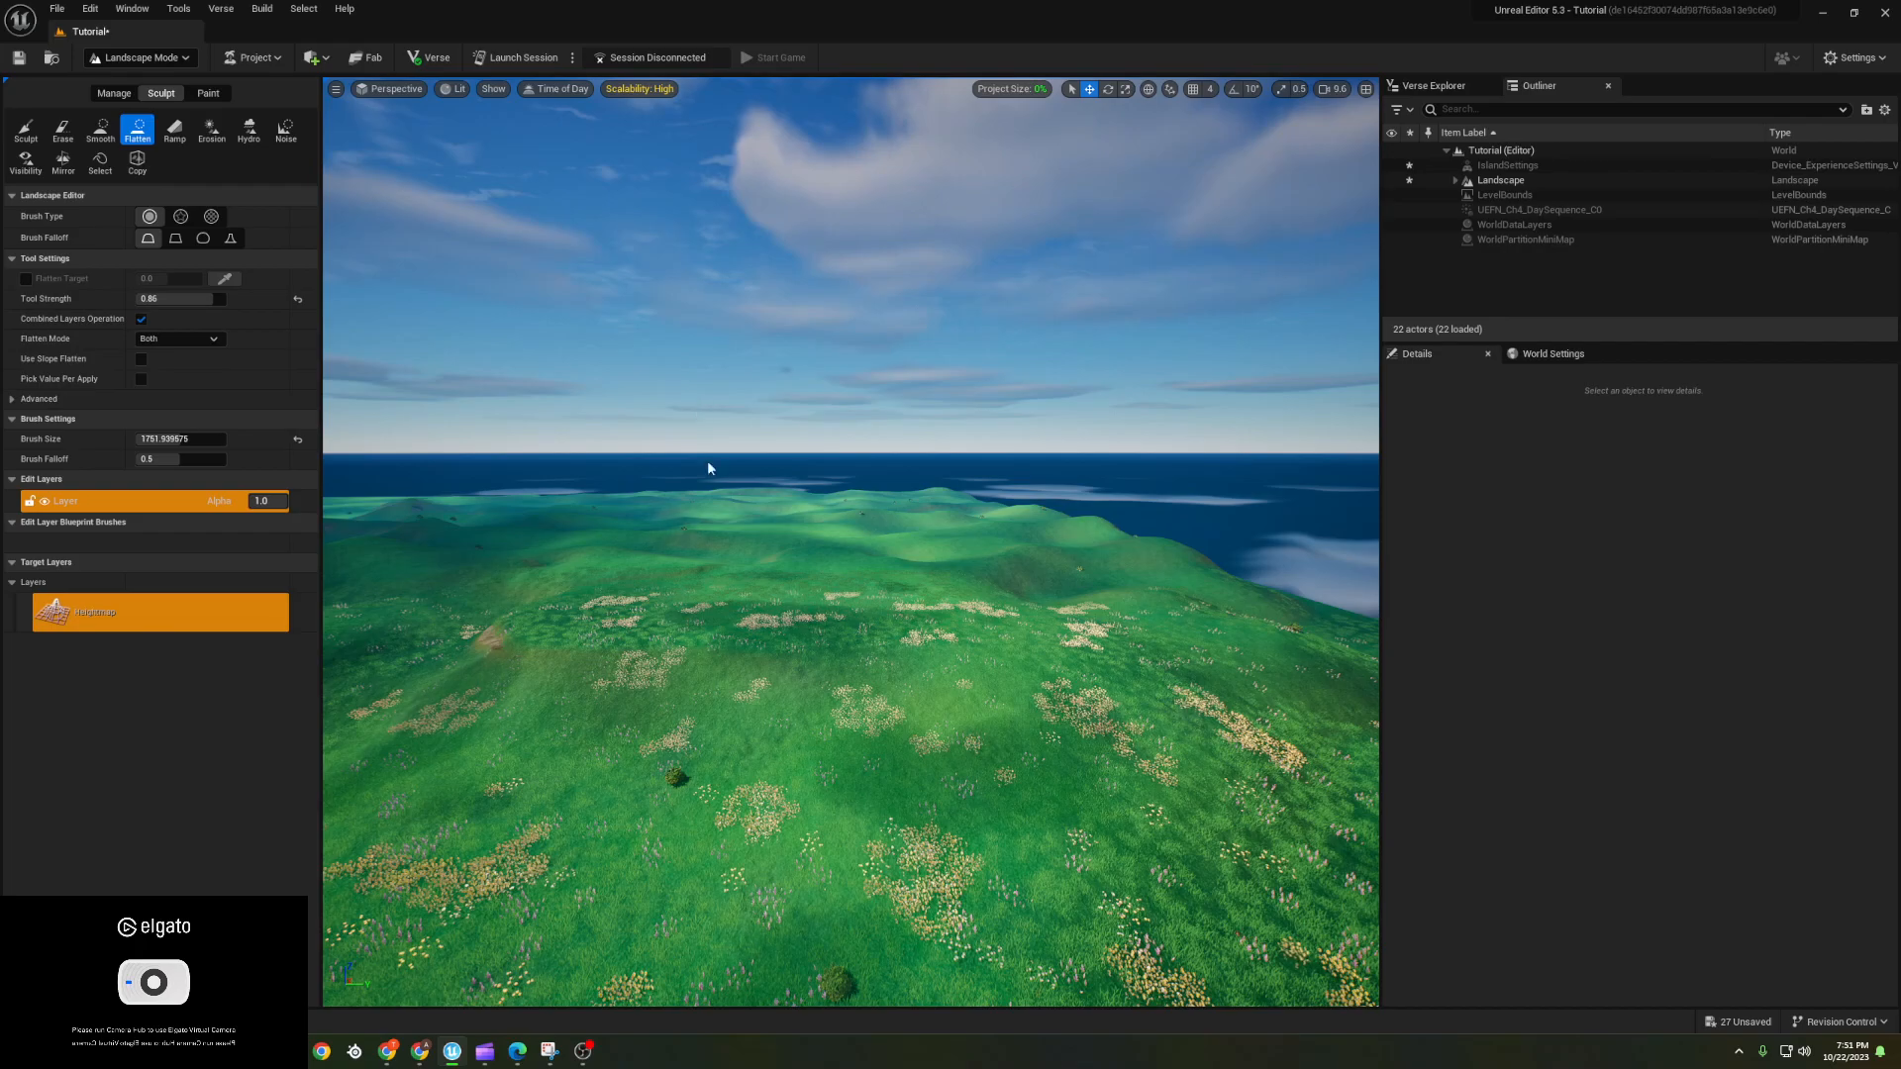
mouse_move(589, 535)
left_mouse_down()
mouse_move(509, 556)
mouse_move(1010, 543)
mouse_move(972, 521)
mouse_move(779, 528)
left_mouse_up()
key("w")
mouse_move(661, 542)
right_mouse_down()
mouse_move(660, 634)
mouse_move(589, 689)
right_mouse_up()
left_click_drag(881, 493, 1366, 323)
mouse_move(1367, 323)
right_mouse_down()
mouse_move(1455, 396)
mouse_move(1386, 367)
right_mouse_up()
key("s")
mouse_move(1071, 349)
left_mouse_down()
mouse_move(585, 373)
mouse_move(329, 337)
left_mouse_up()
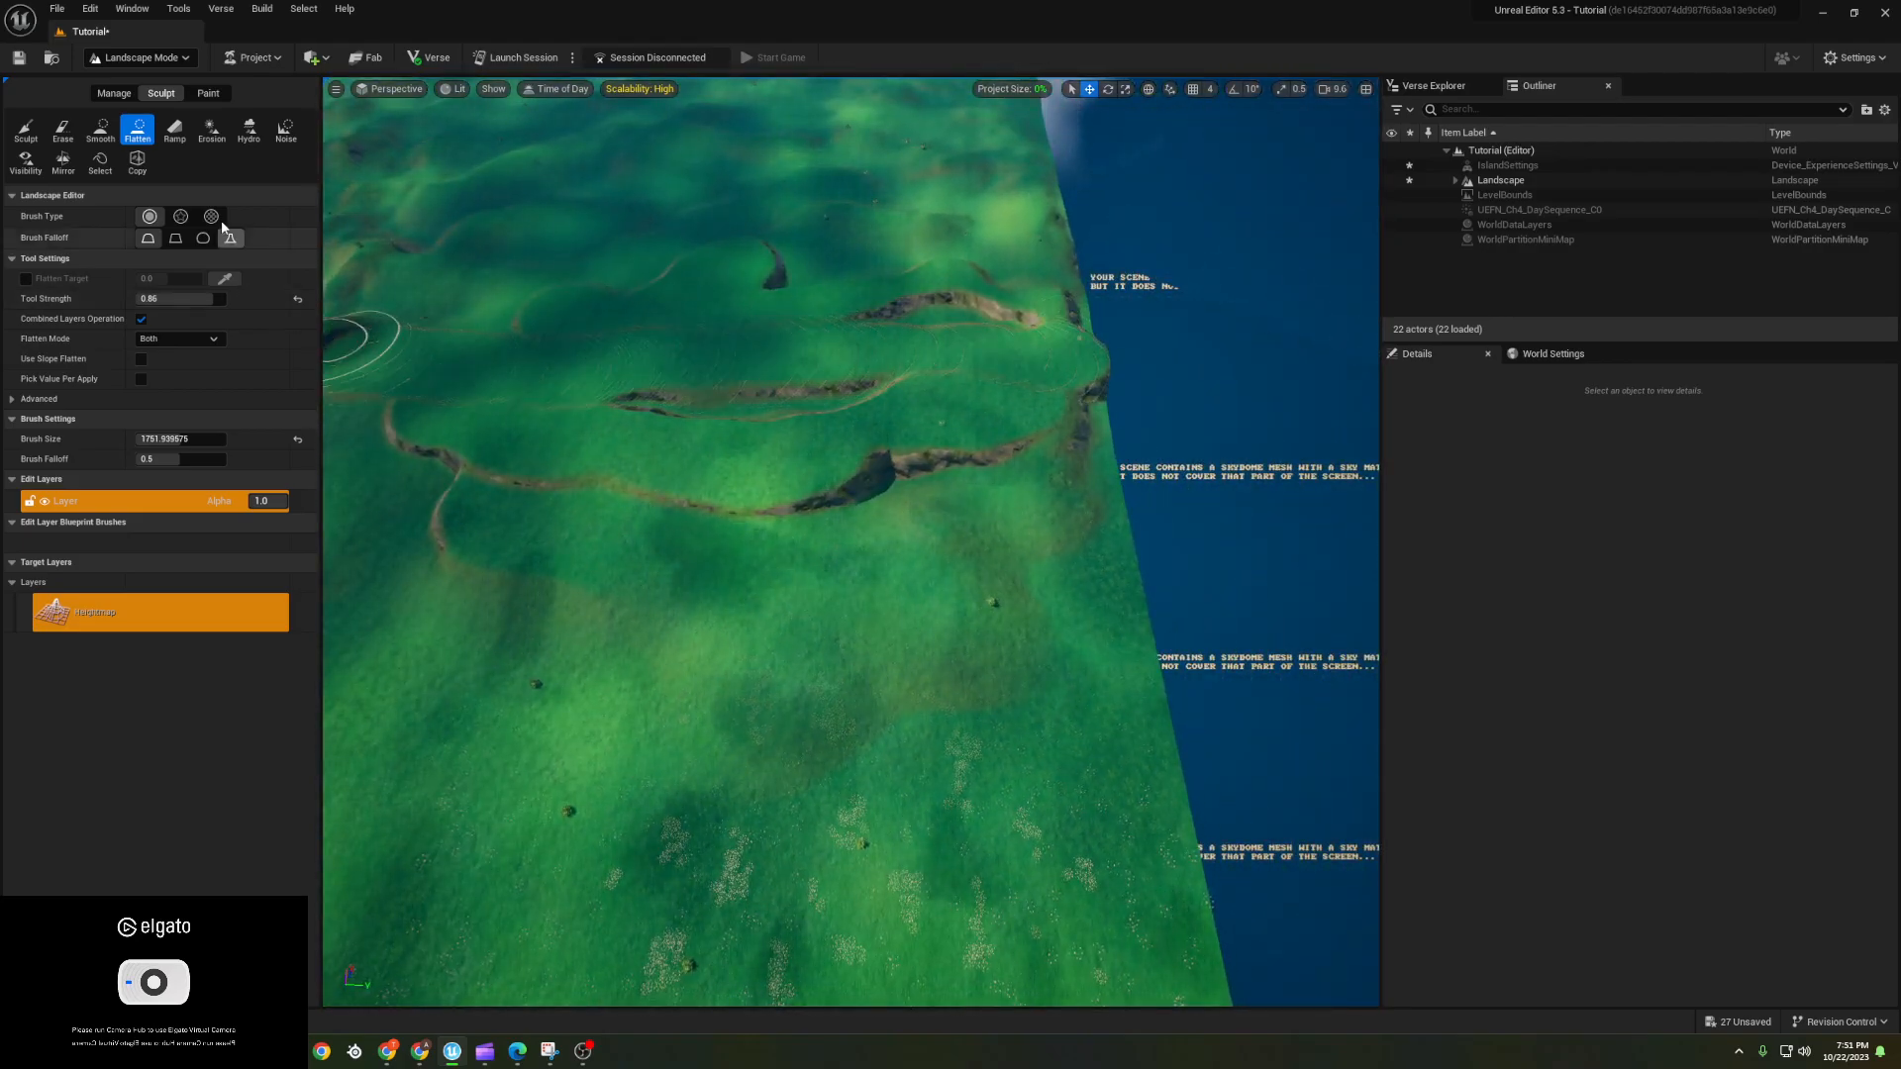
- Smooth the sharp rocky ledges of the flattened terraces into gentle slopes
left_click(100, 128)
right_click_drag(517, 279, 357, 317)
key("w")
mouse_move(522, 271)
left_mouse_down()
mouse_move(568, 244)
mouse_move(759, 367)
mouse_move(1209, 314)
left_mouse_up()
key("d")
right_click_drag(1188, 309, 1307, 292)
mouse_move(1154, 296)
left_mouse_down()
mouse_move(1036, 278)
mouse_move(836, 348)
mouse_move(984, 428)
mouse_move(1170, 334)
left_mouse_up()
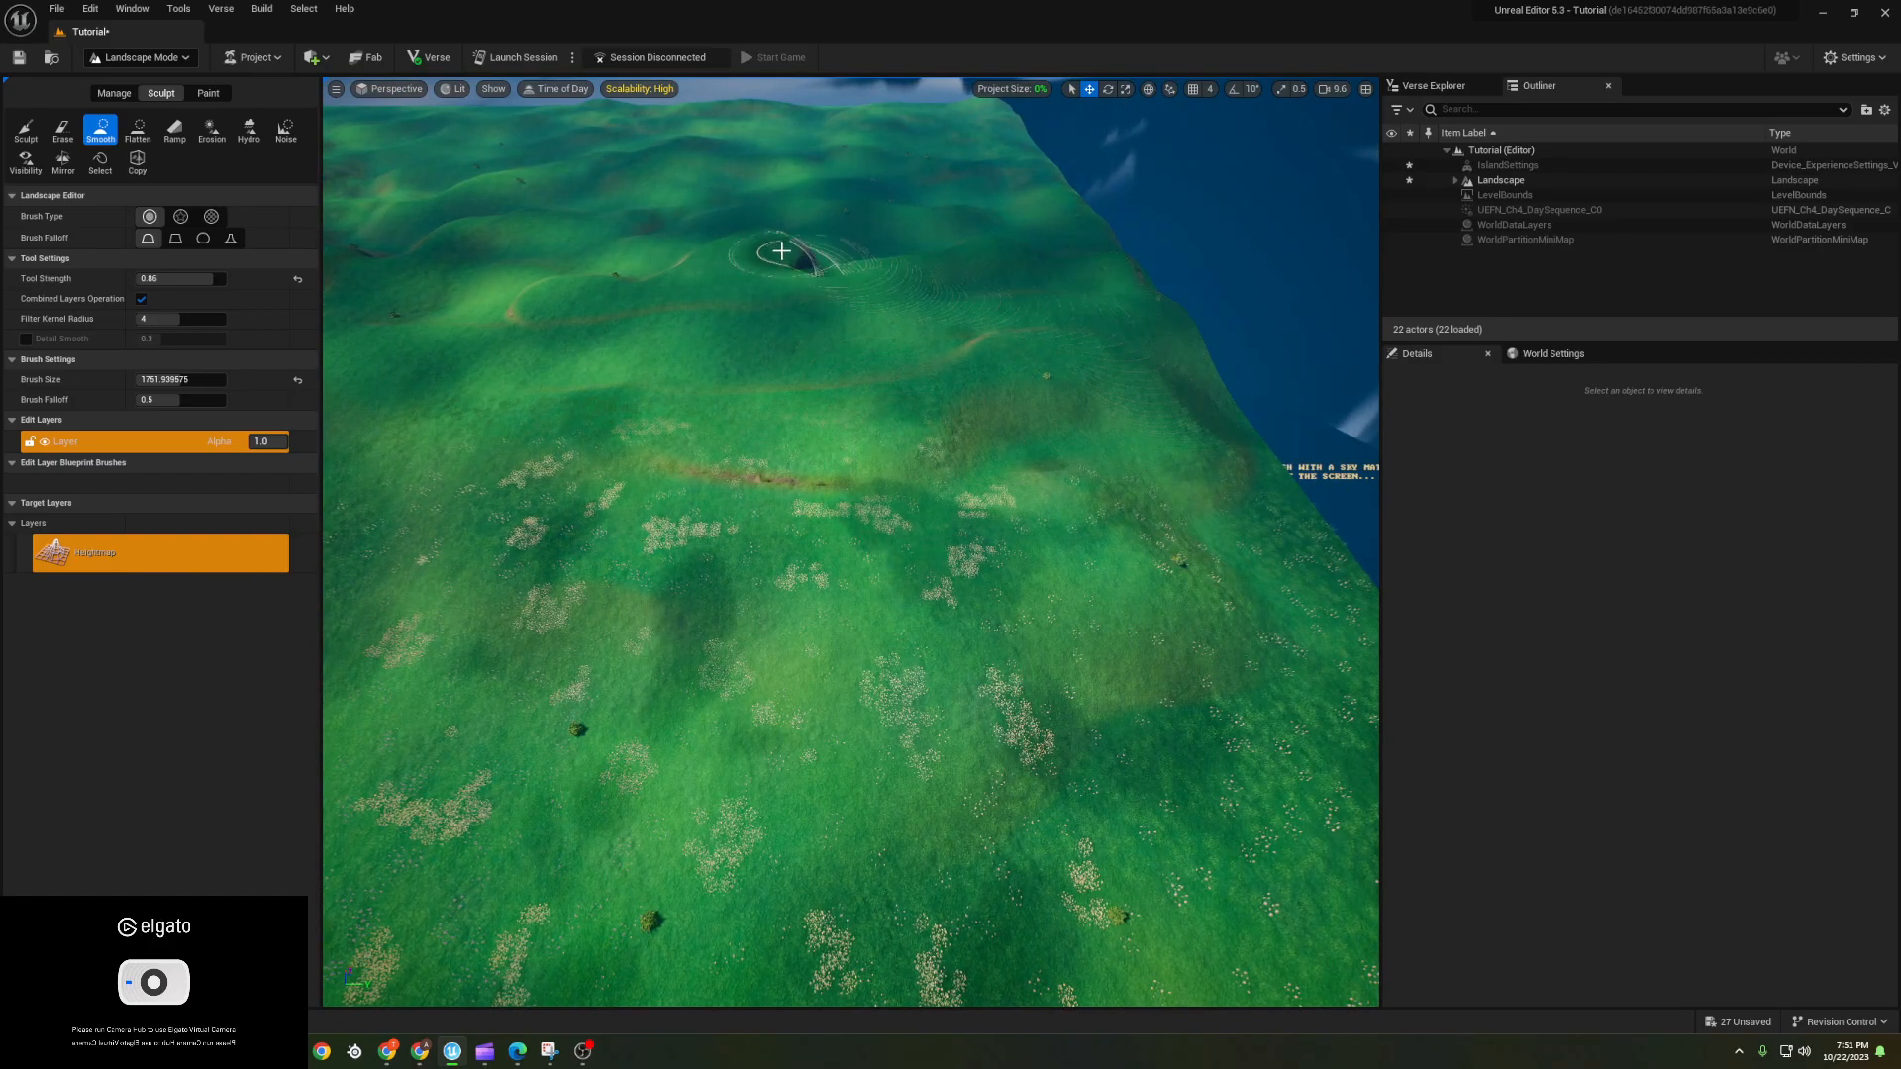
- Examine the smoothed terrain from several viewpoints for remaining sharp ridges
key("w")
mouse_move(710, 308)
right_mouse_down()
mouse_move(710, 416)
mouse_move(710, 308)
right_mouse_up()
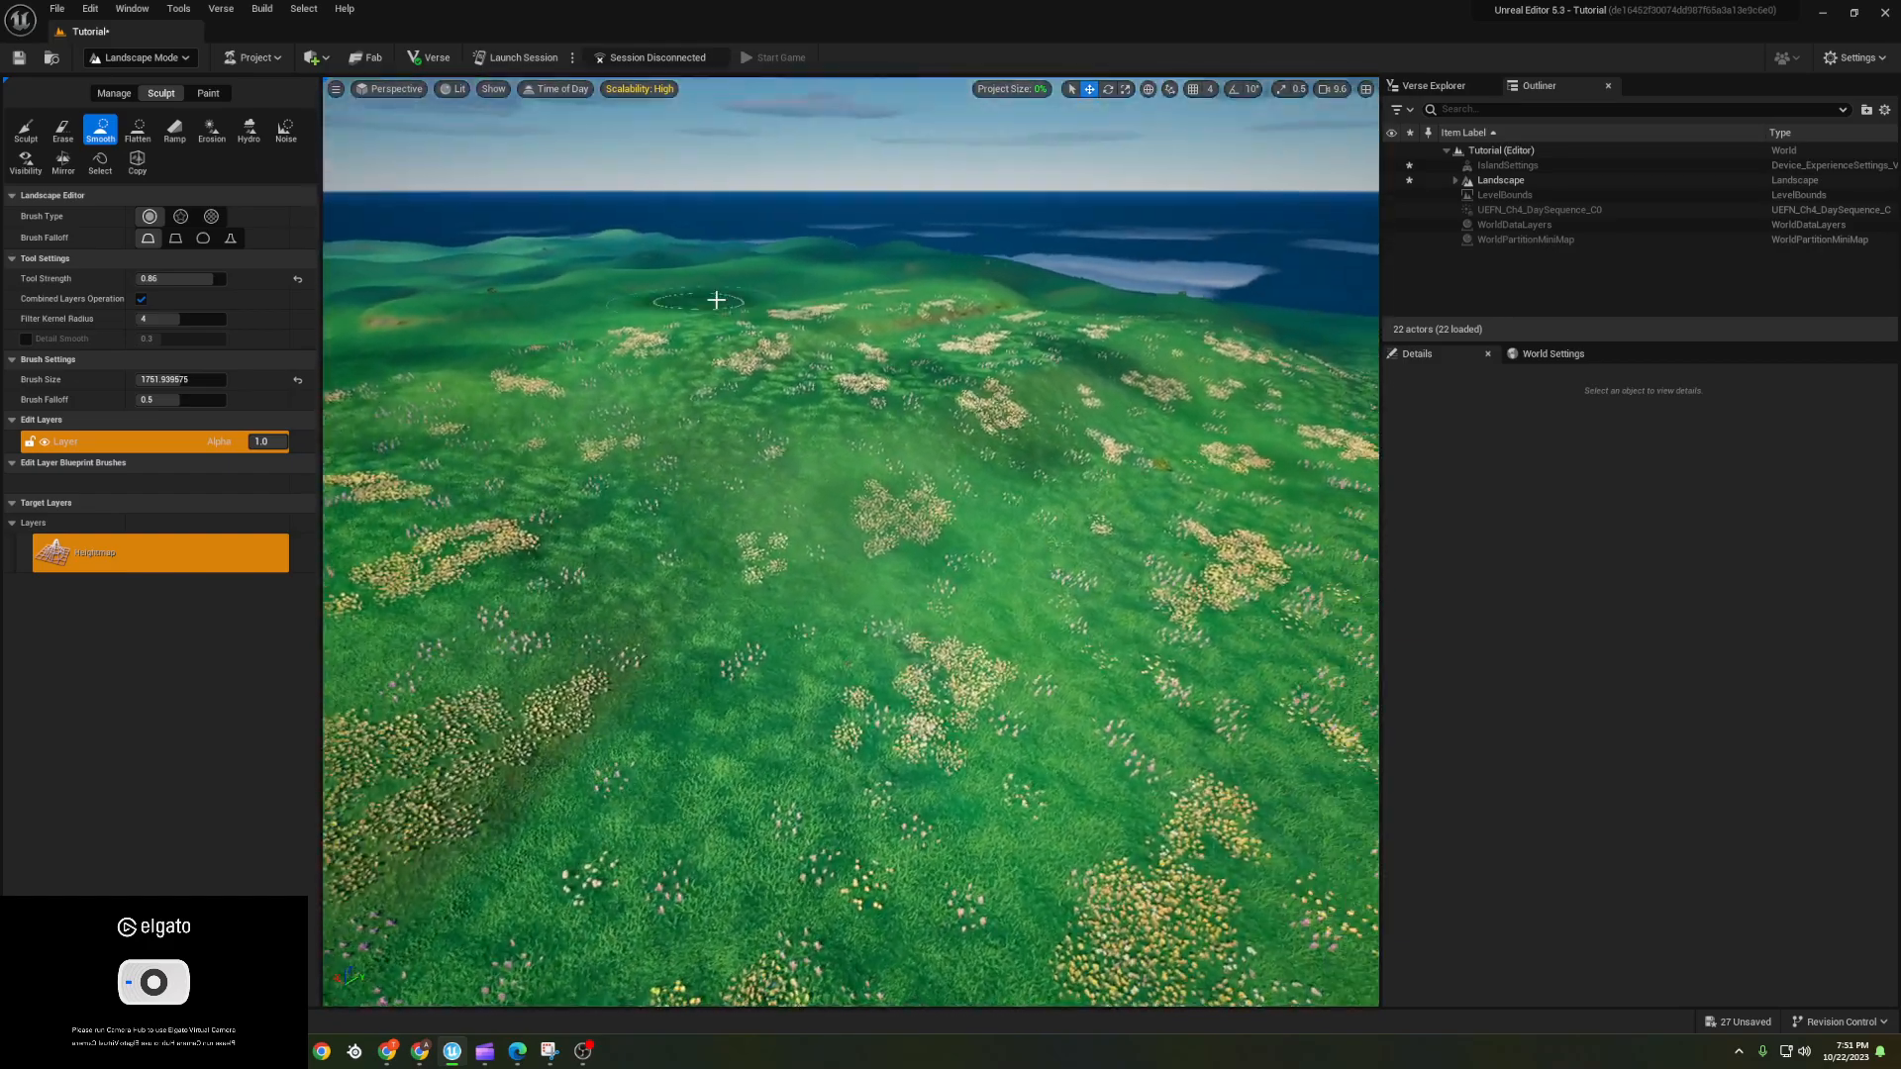
key("w")
mouse_move(925, 330)
right_mouse_down()
mouse_move(851, 366)
mouse_move(946, 307)
right_mouse_up()
right_click_drag(832, 398, 849, 428)
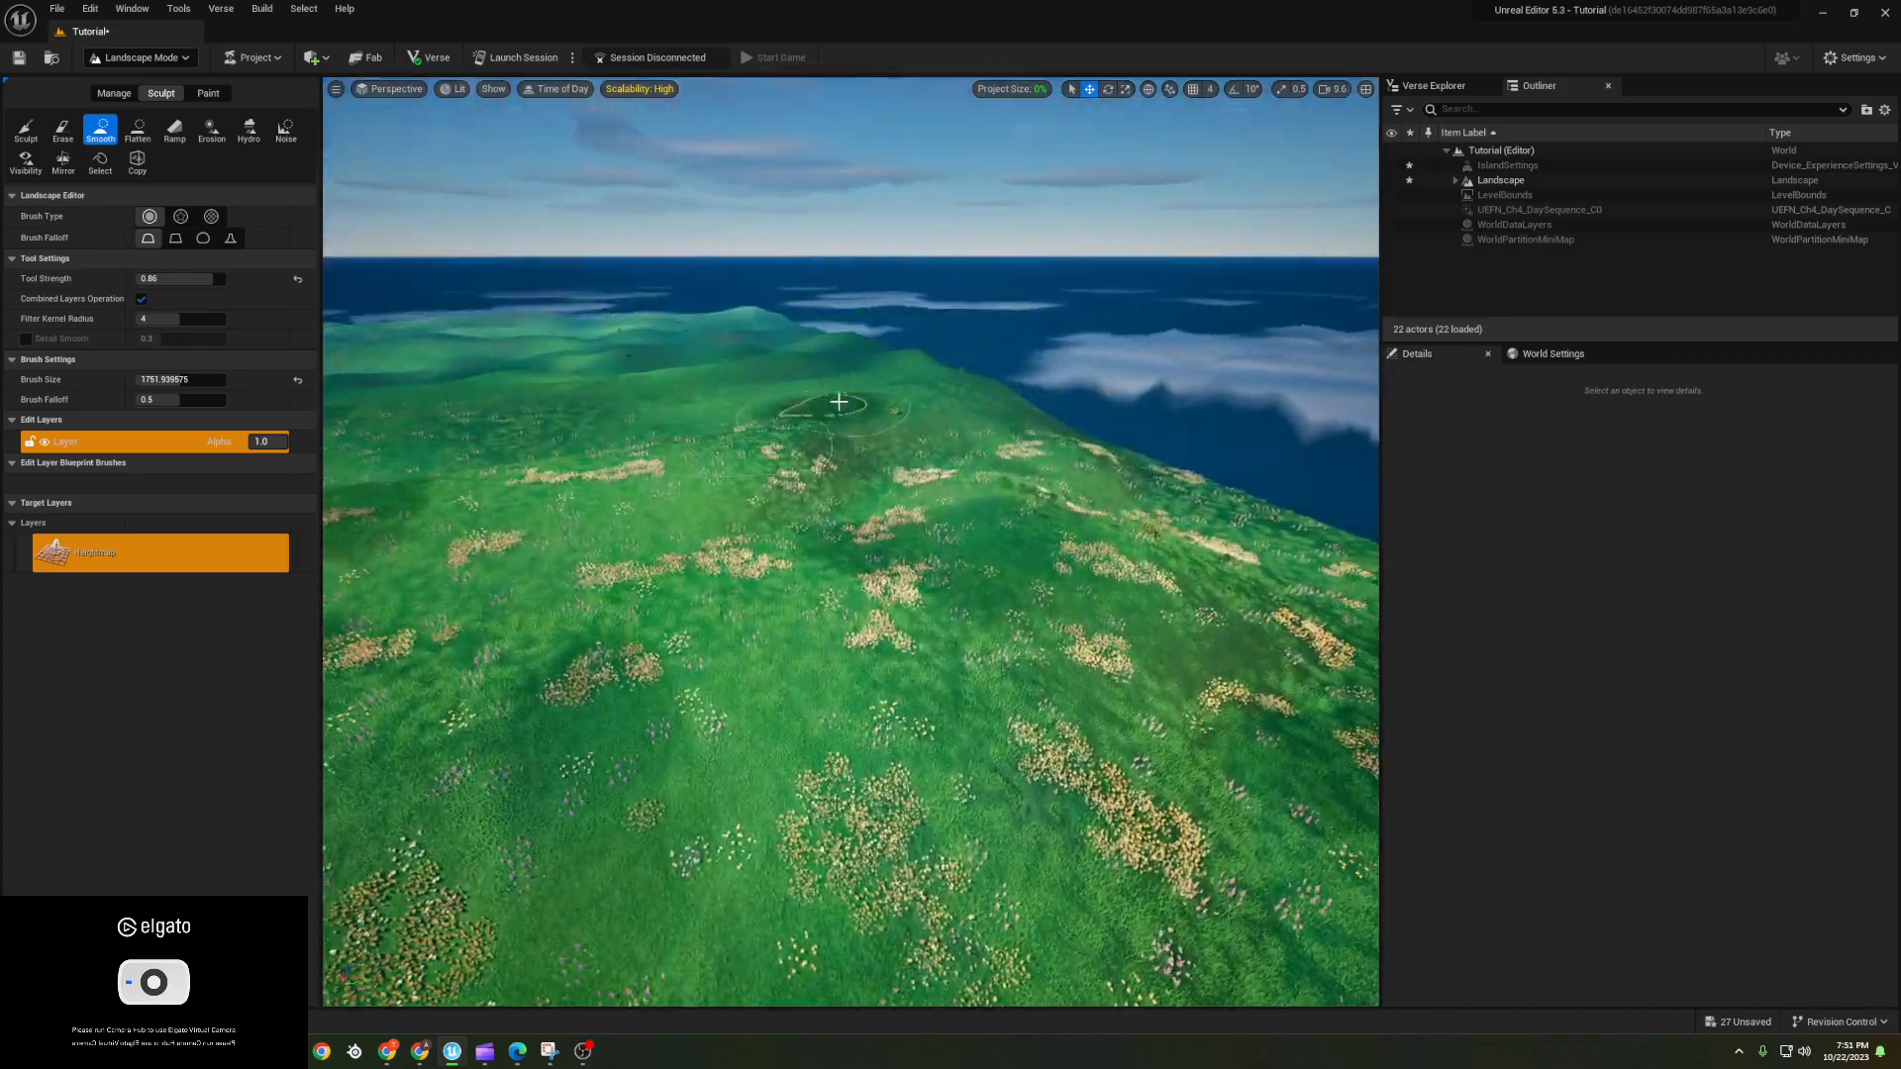
right_click_drag(895, 650, 895, 605)
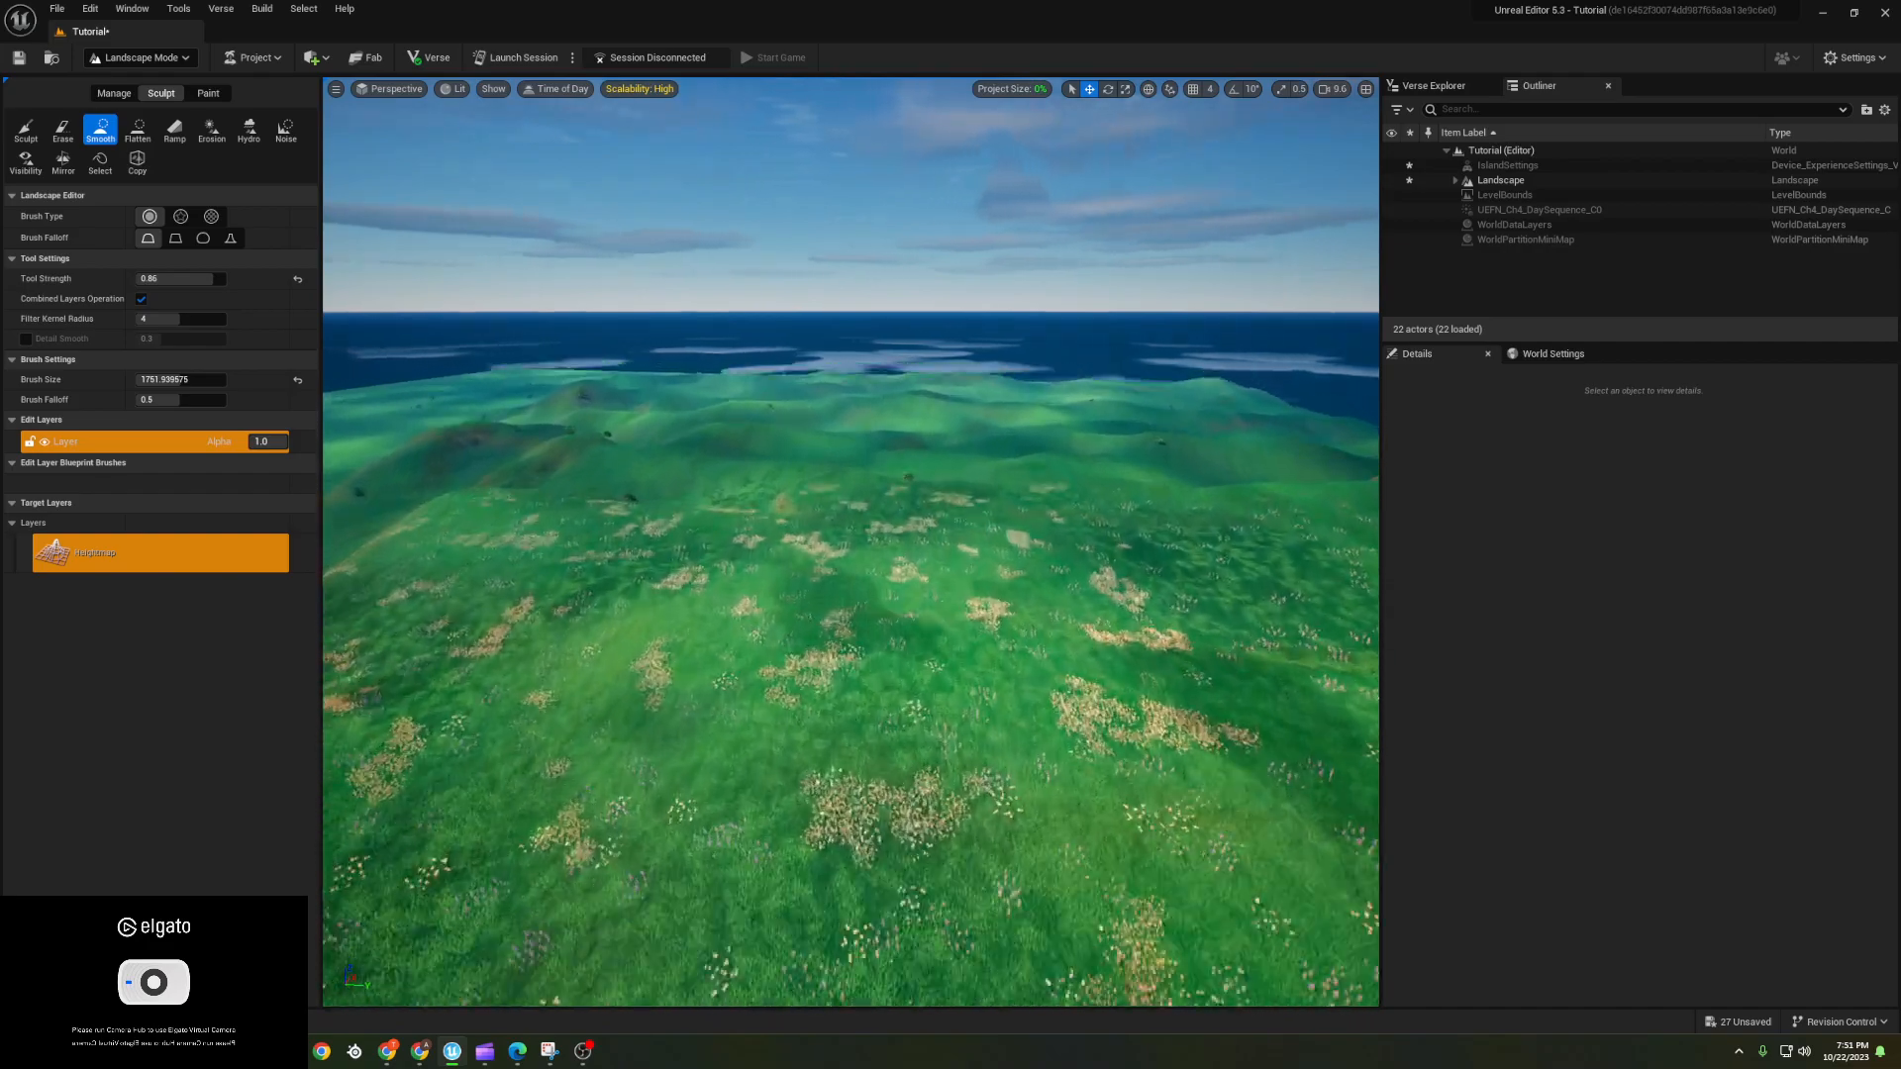
right_click_drag(775, 614, 775, 656)
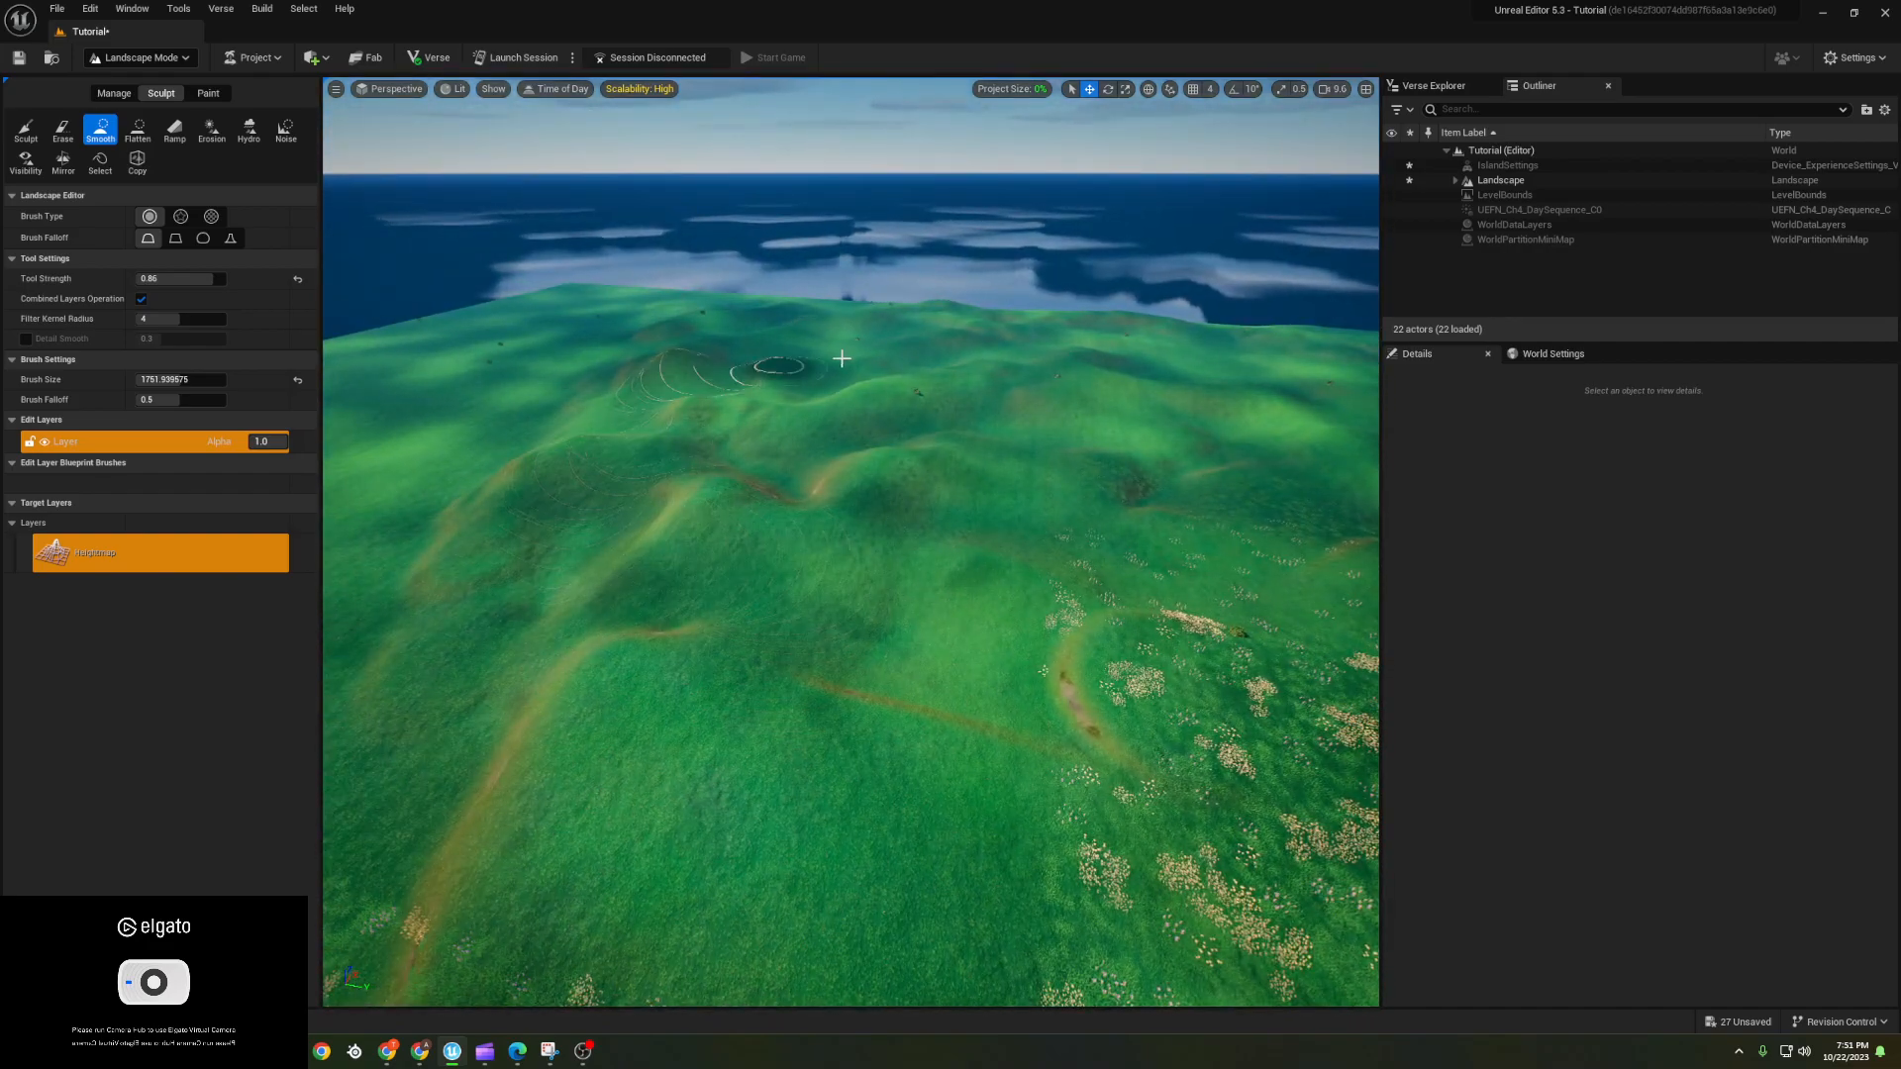
right_click_drag(1105, 706, 1213, 698)
mouse_move(1086, 522)
right_mouse_down()
mouse_move(1059, 550)
mouse_move(1030, 445)
mouse_move(1005, 515)
mouse_move(956, 491)
mouse_move(674, 495)
mouse_move(472, 421)
right_mouse_up()
- Set the Sculpt tool strength to 1.0 and raise a rocky mountain ridge along the landscape's far edge
left_click(25, 129)
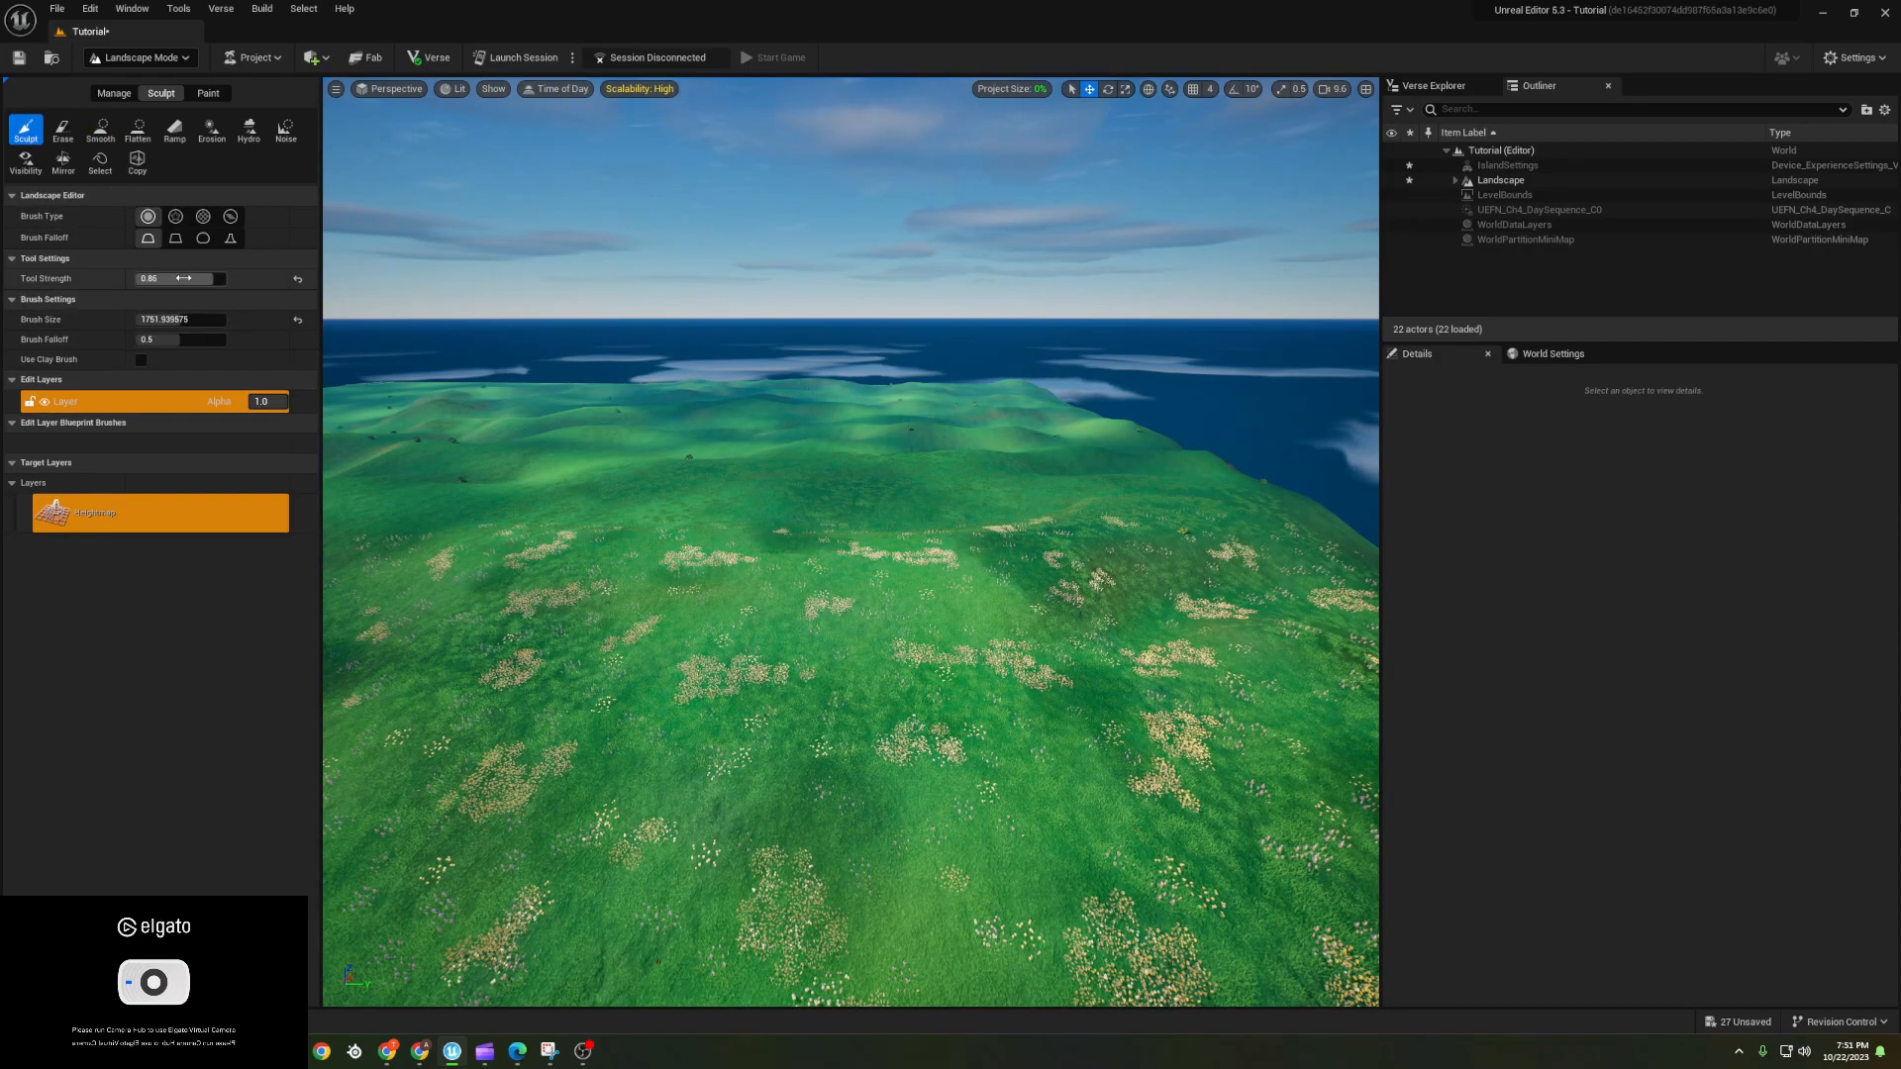
key("w")
right_click_drag(501, 331, 510, 481)
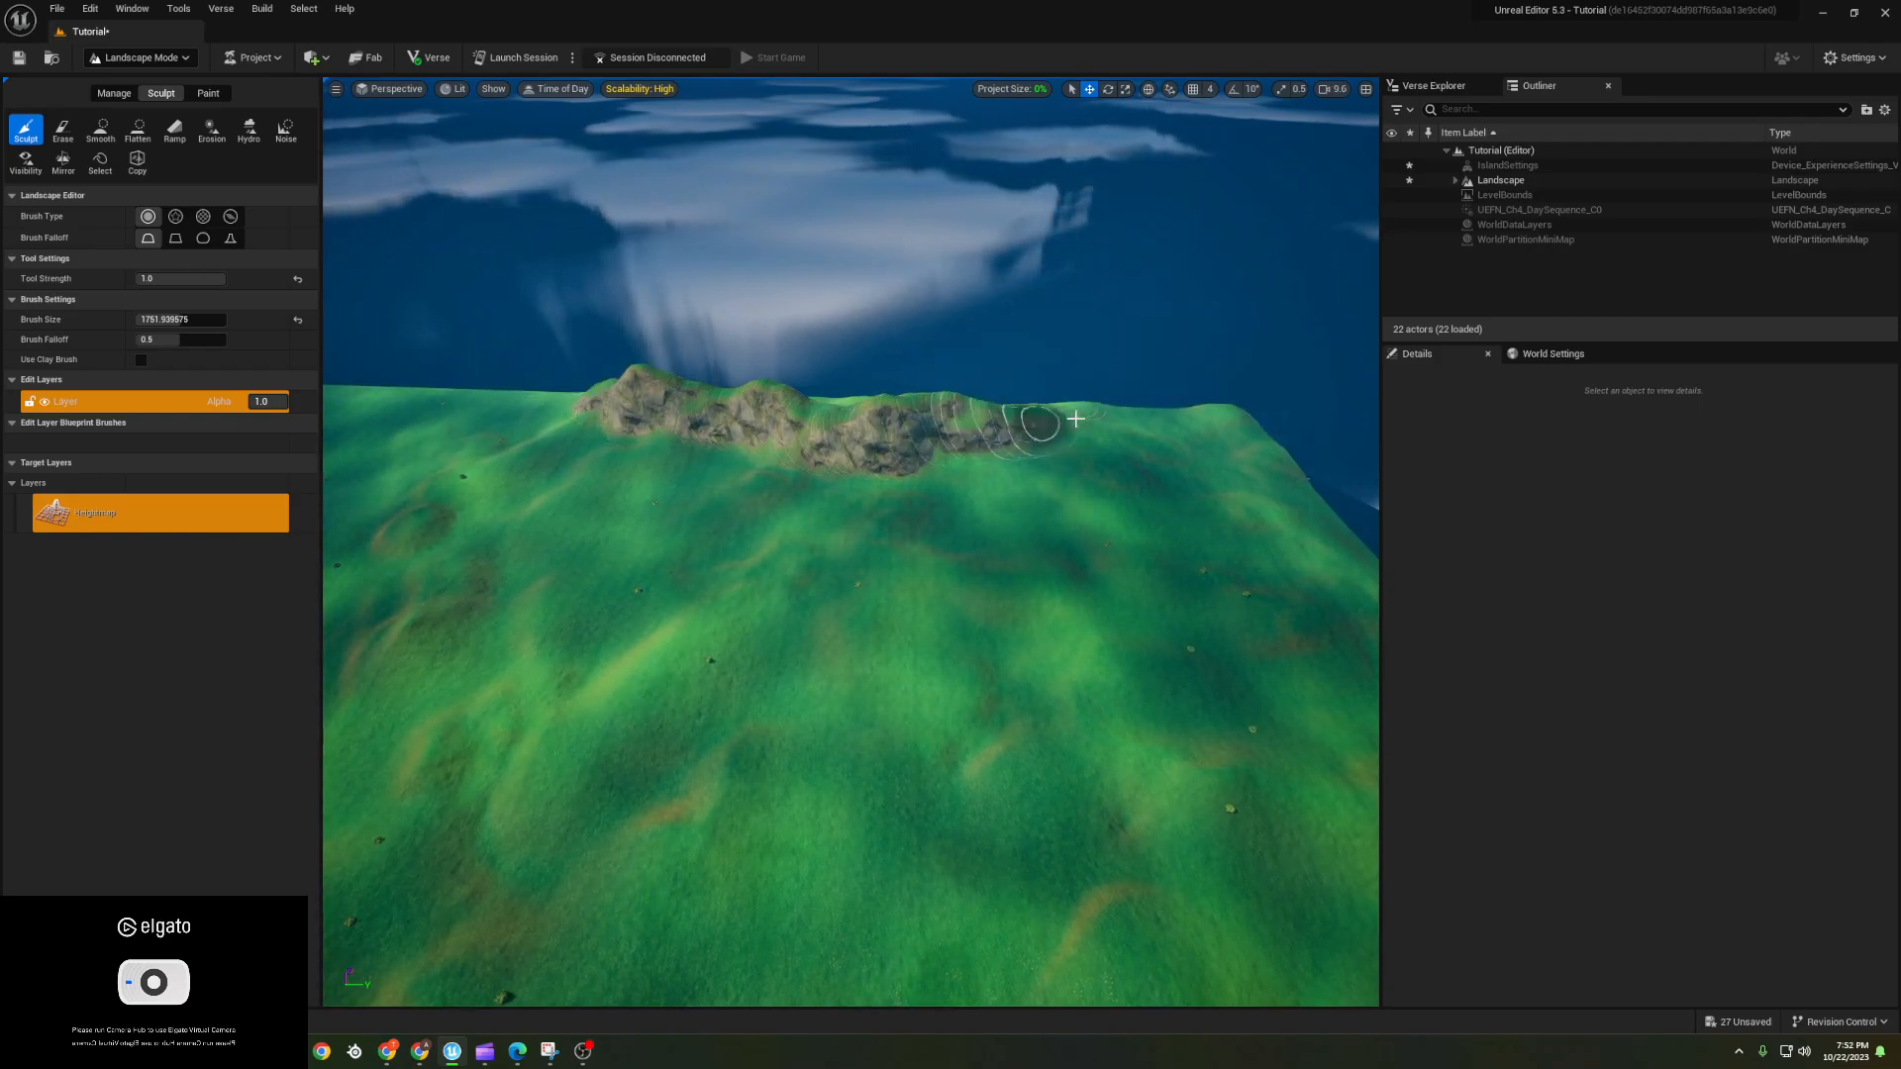
mouse_move(1235, 410)
left_mouse_down()
mouse_move(818, 399)
mouse_move(1138, 428)
left_mouse_up()
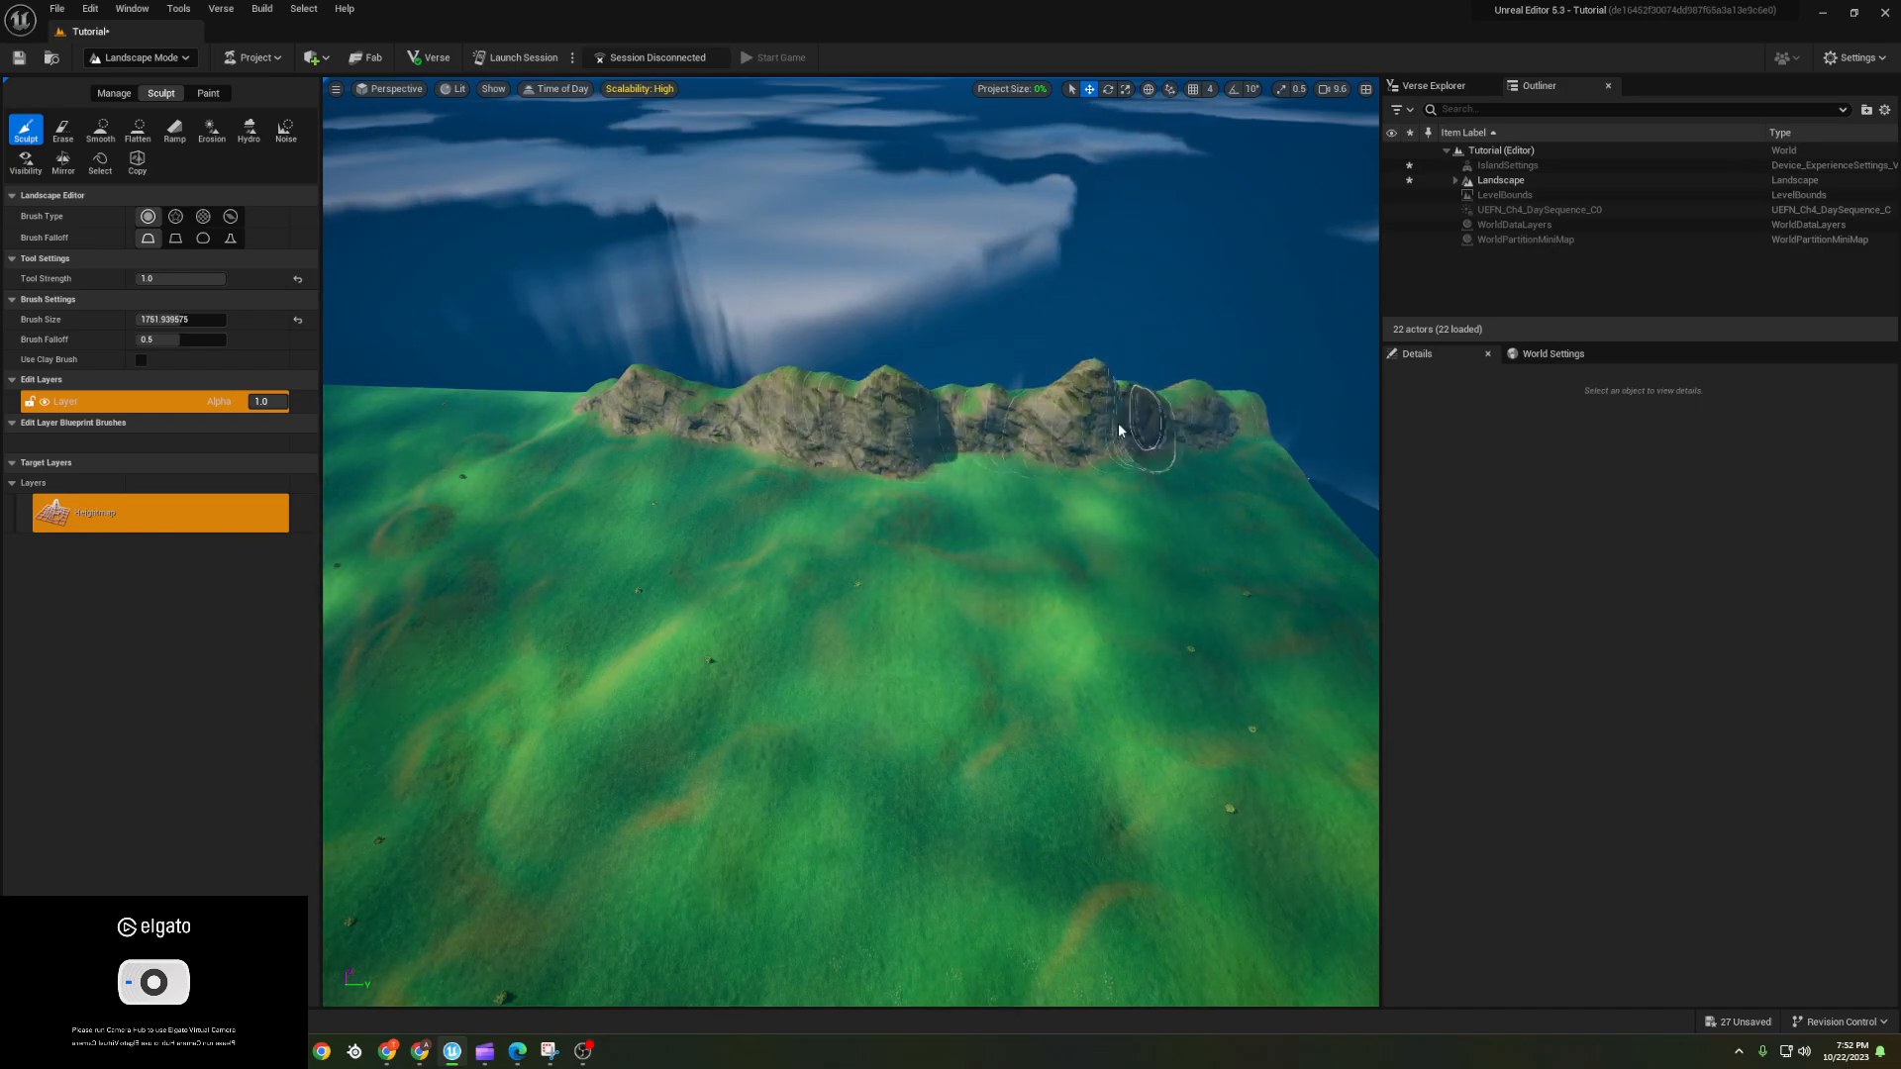
- Extend the mountain ridge around the corner and along the adjoining edge of the landscape
left_click_drag(1319, 538, 1395, 663)
right_click_drag(1369, 664, 1497, 673)
mouse_move(901, 403)
left_mouse_down()
mouse_move(1039, 515)
mouse_move(1286, 798)
left_mouse_up()
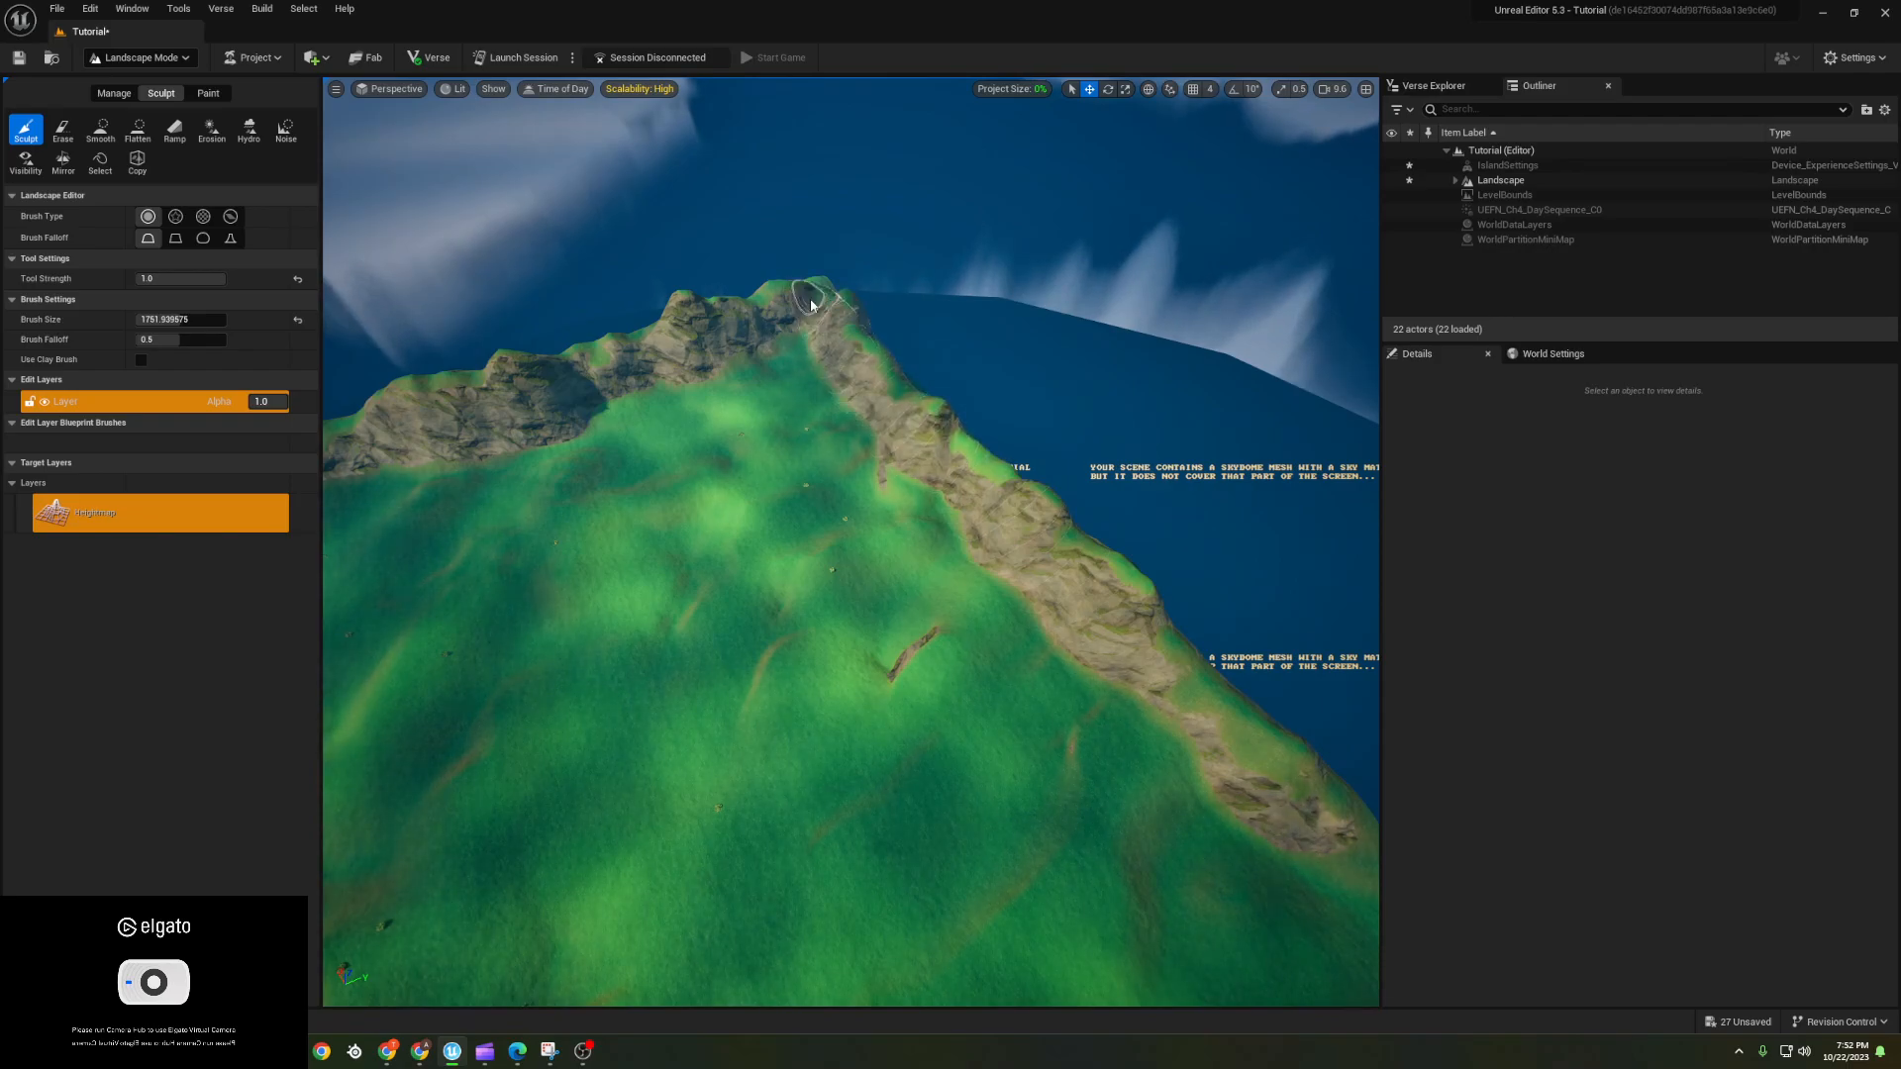
mouse_move(659, 364)
left_mouse_down()
mouse_move(348, 406)
mouse_move(740, 353)
left_mouse_up()
left_click_drag(1220, 677, 1303, 854)
mouse_move(1303, 854)
right_mouse_down()
mouse_move(1189, 768)
mouse_move(1149, 764)
right_mouse_up()
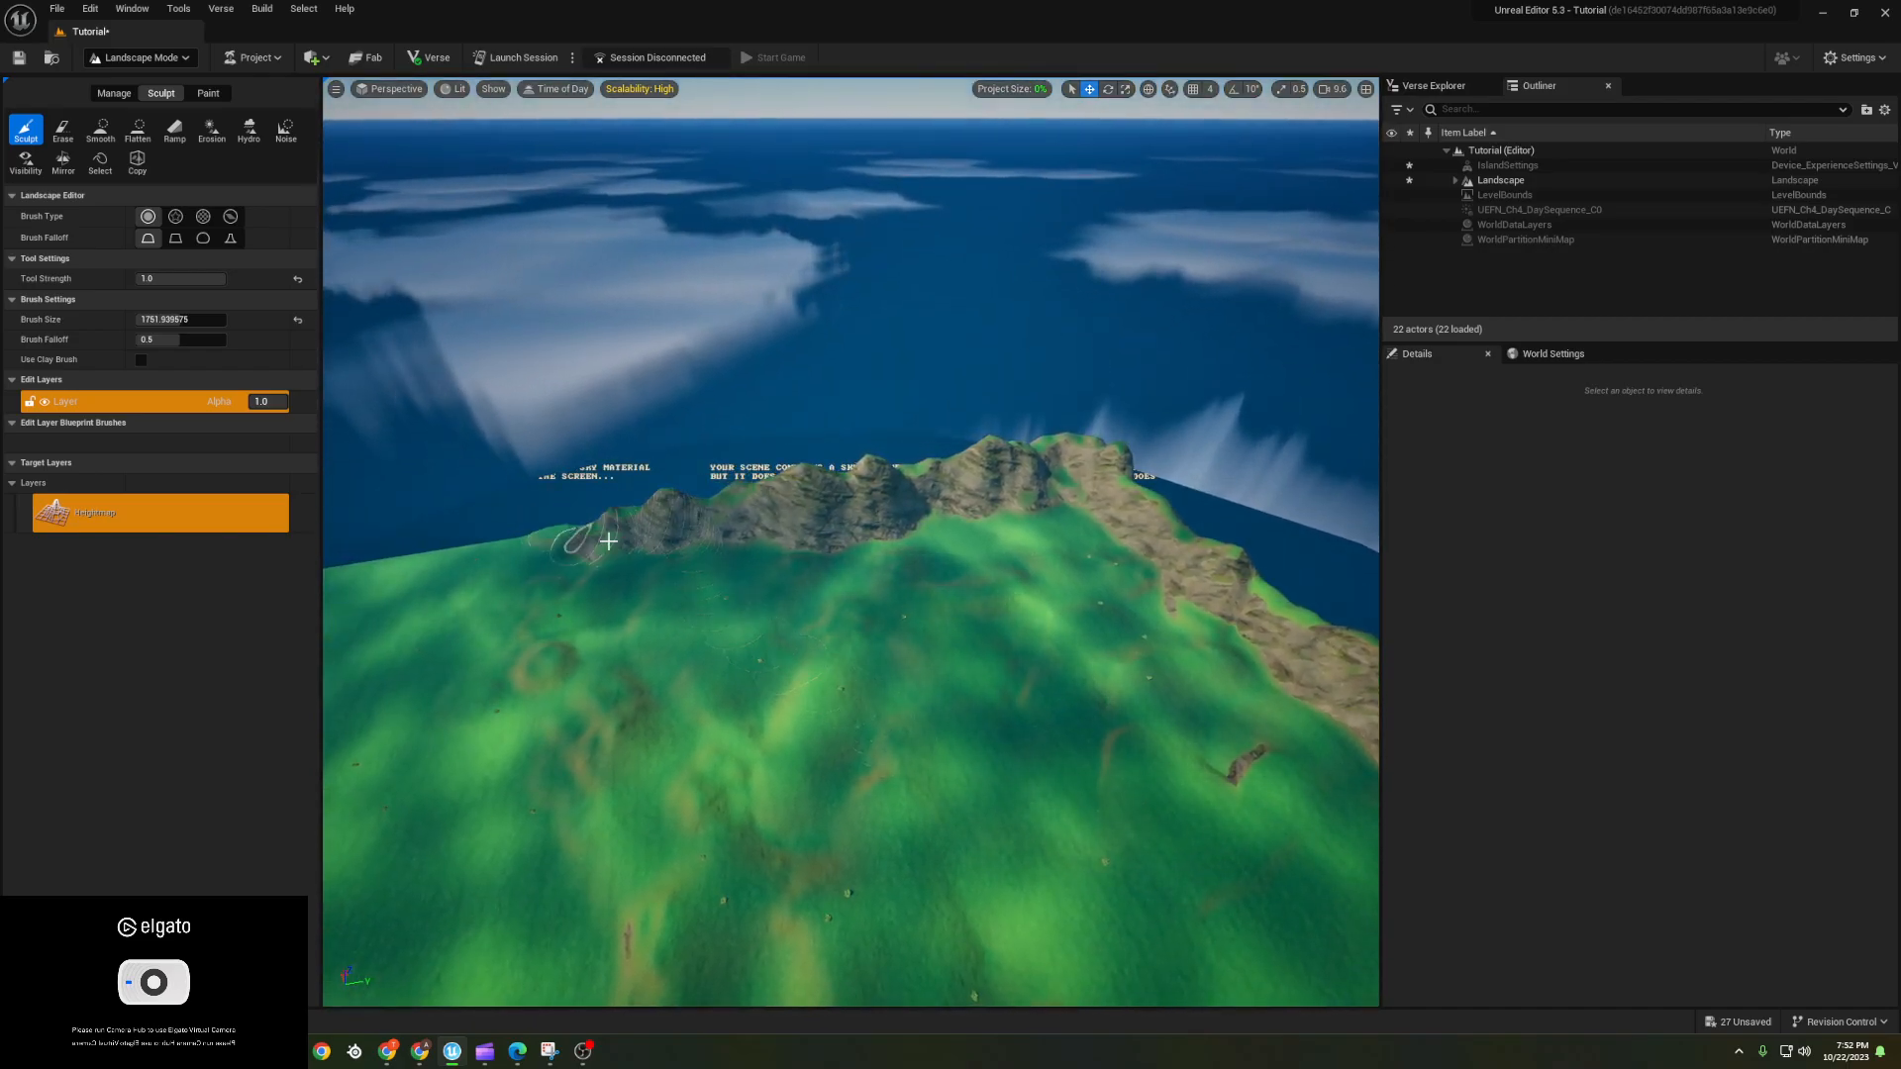
- Smooth the exposed rocky gash in the grass inside the mountain ridge
right_click_drag(772, 565, 891, 562)
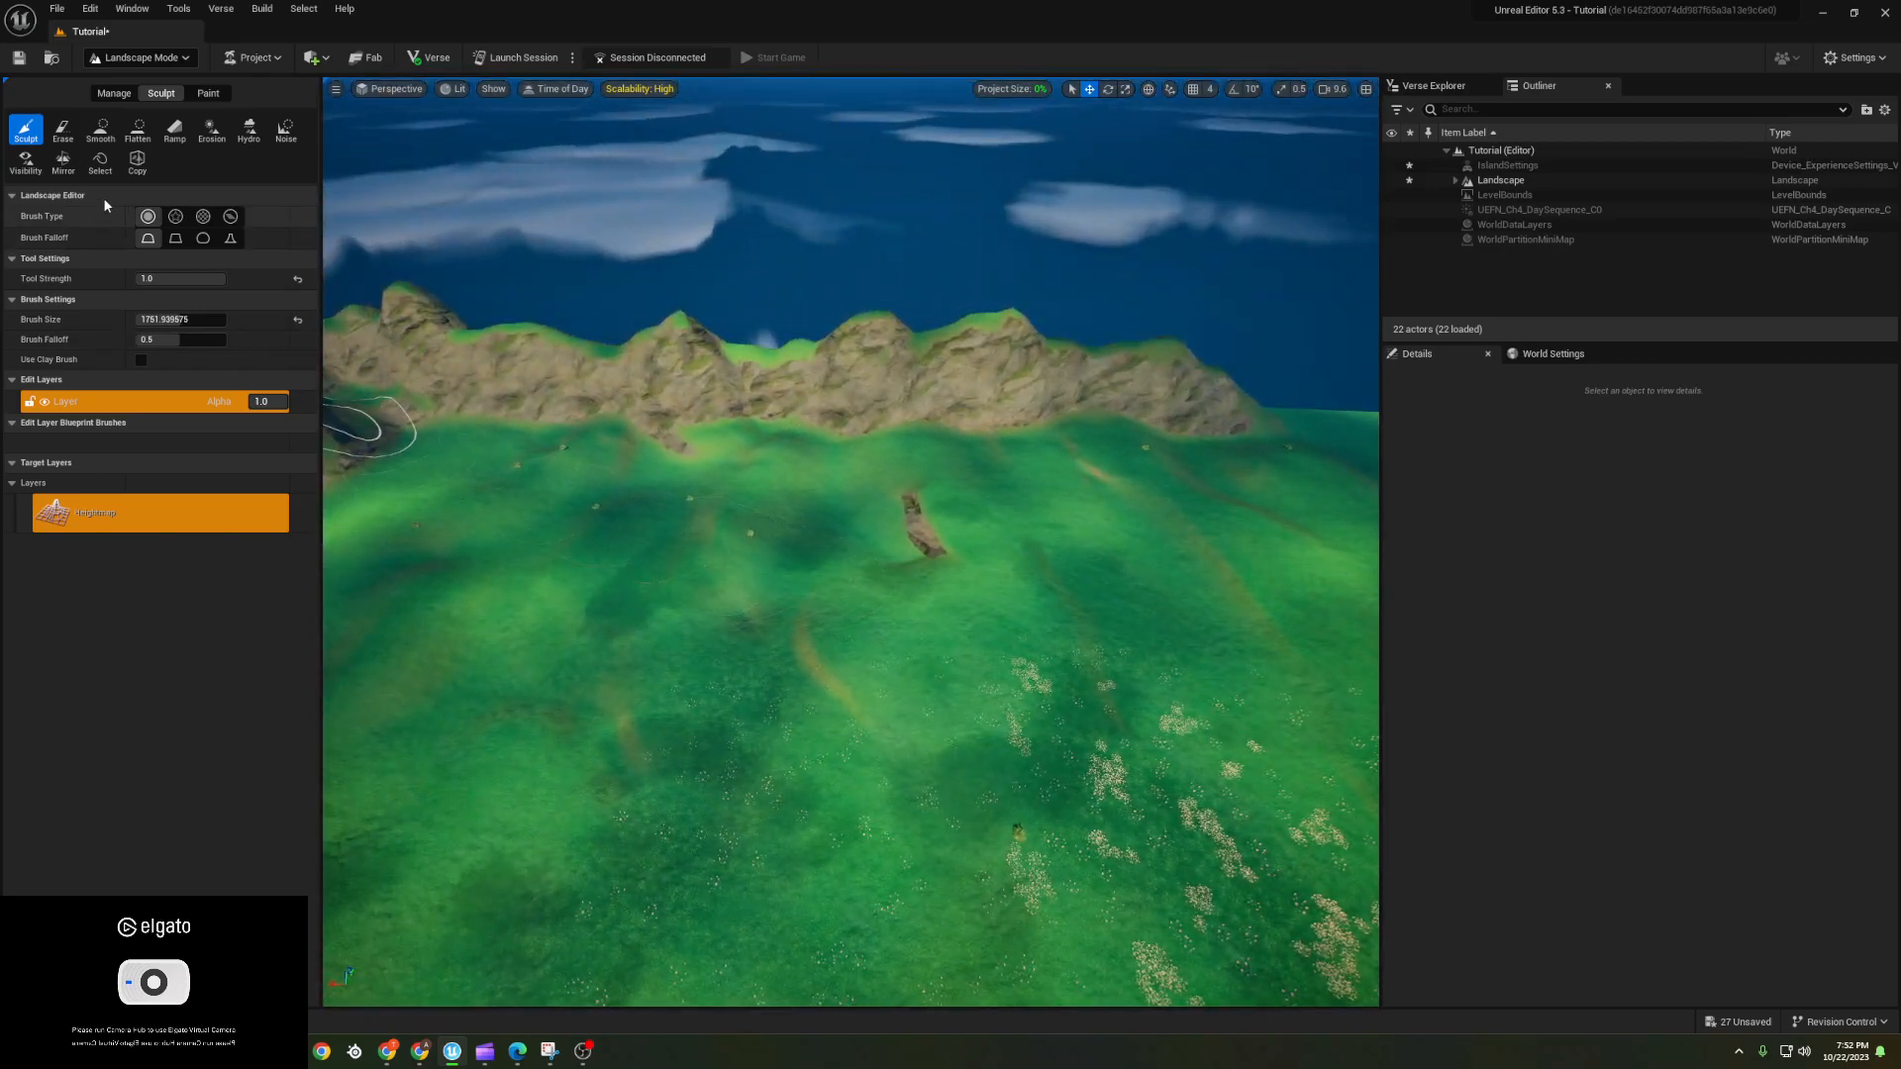
left_click(101, 130)
left_click_drag(891, 507, 959, 561)
- Raise another rocky peak with the Sculpt tool at the open end of the far mountain ridge
mouse_move(959, 561)
right_mouse_down()
mouse_move(1064, 594)
mouse_move(872, 495)
mouse_move(863, 529)
right_mouse_up()
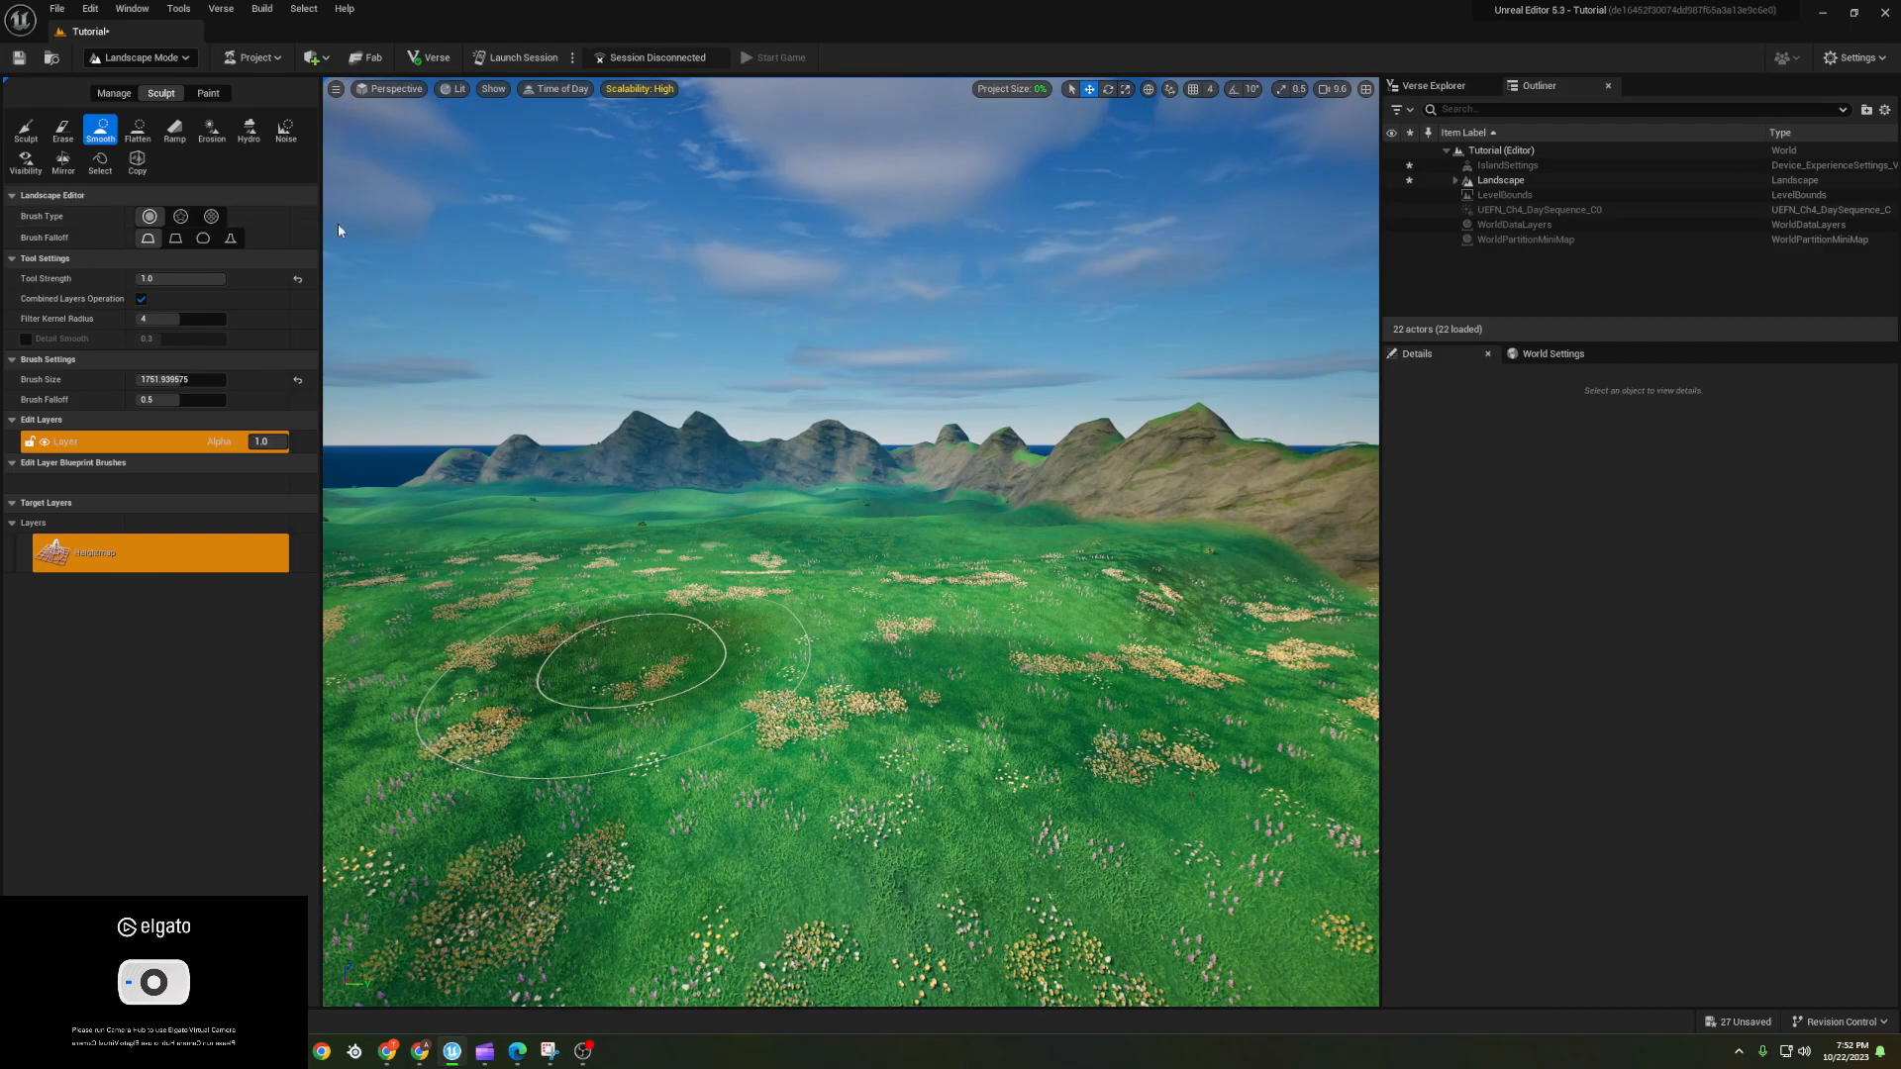
left_click(36, 136)
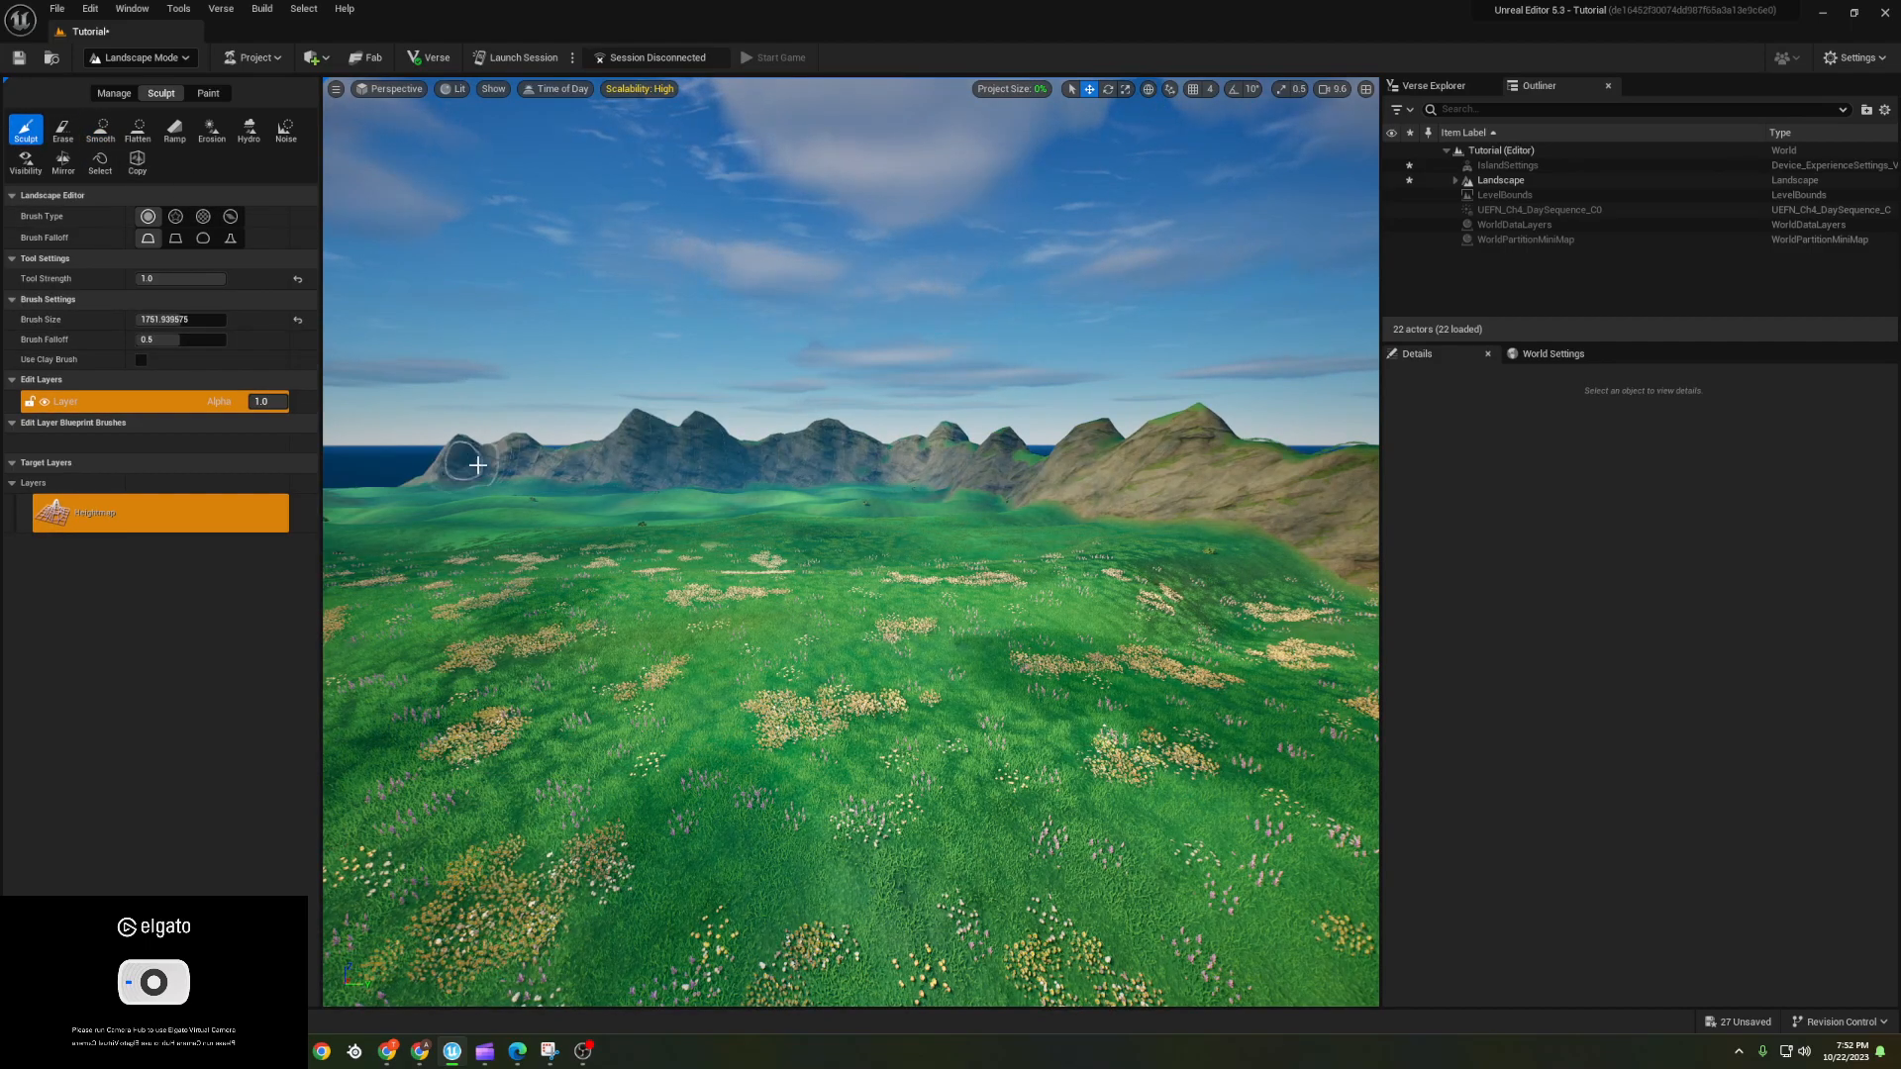
left_click_drag(392, 485, 386, 473)
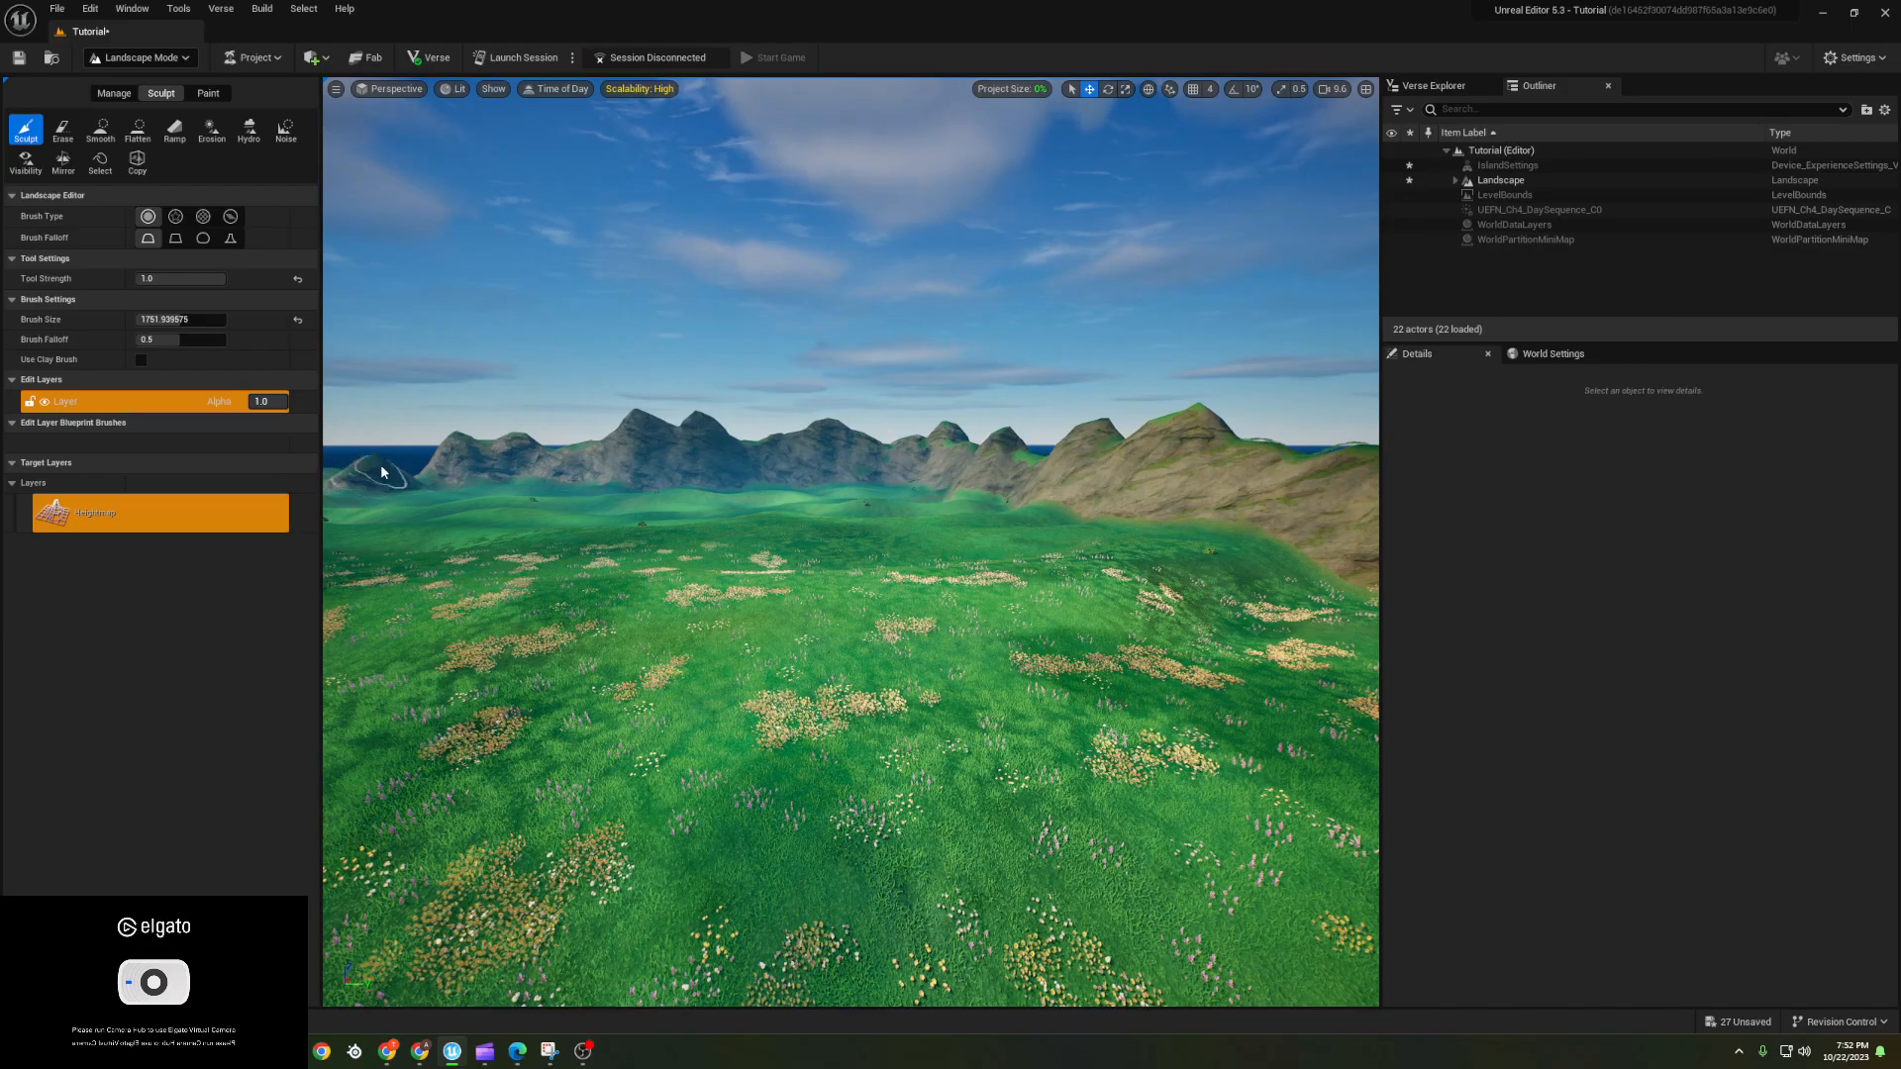
mouse_move(511, 444)
right_mouse_down()
mouse_move(416, 446)
mouse_move(535, 457)
right_mouse_up()
key("d")
right_click_drag(767, 498, 793, 506)
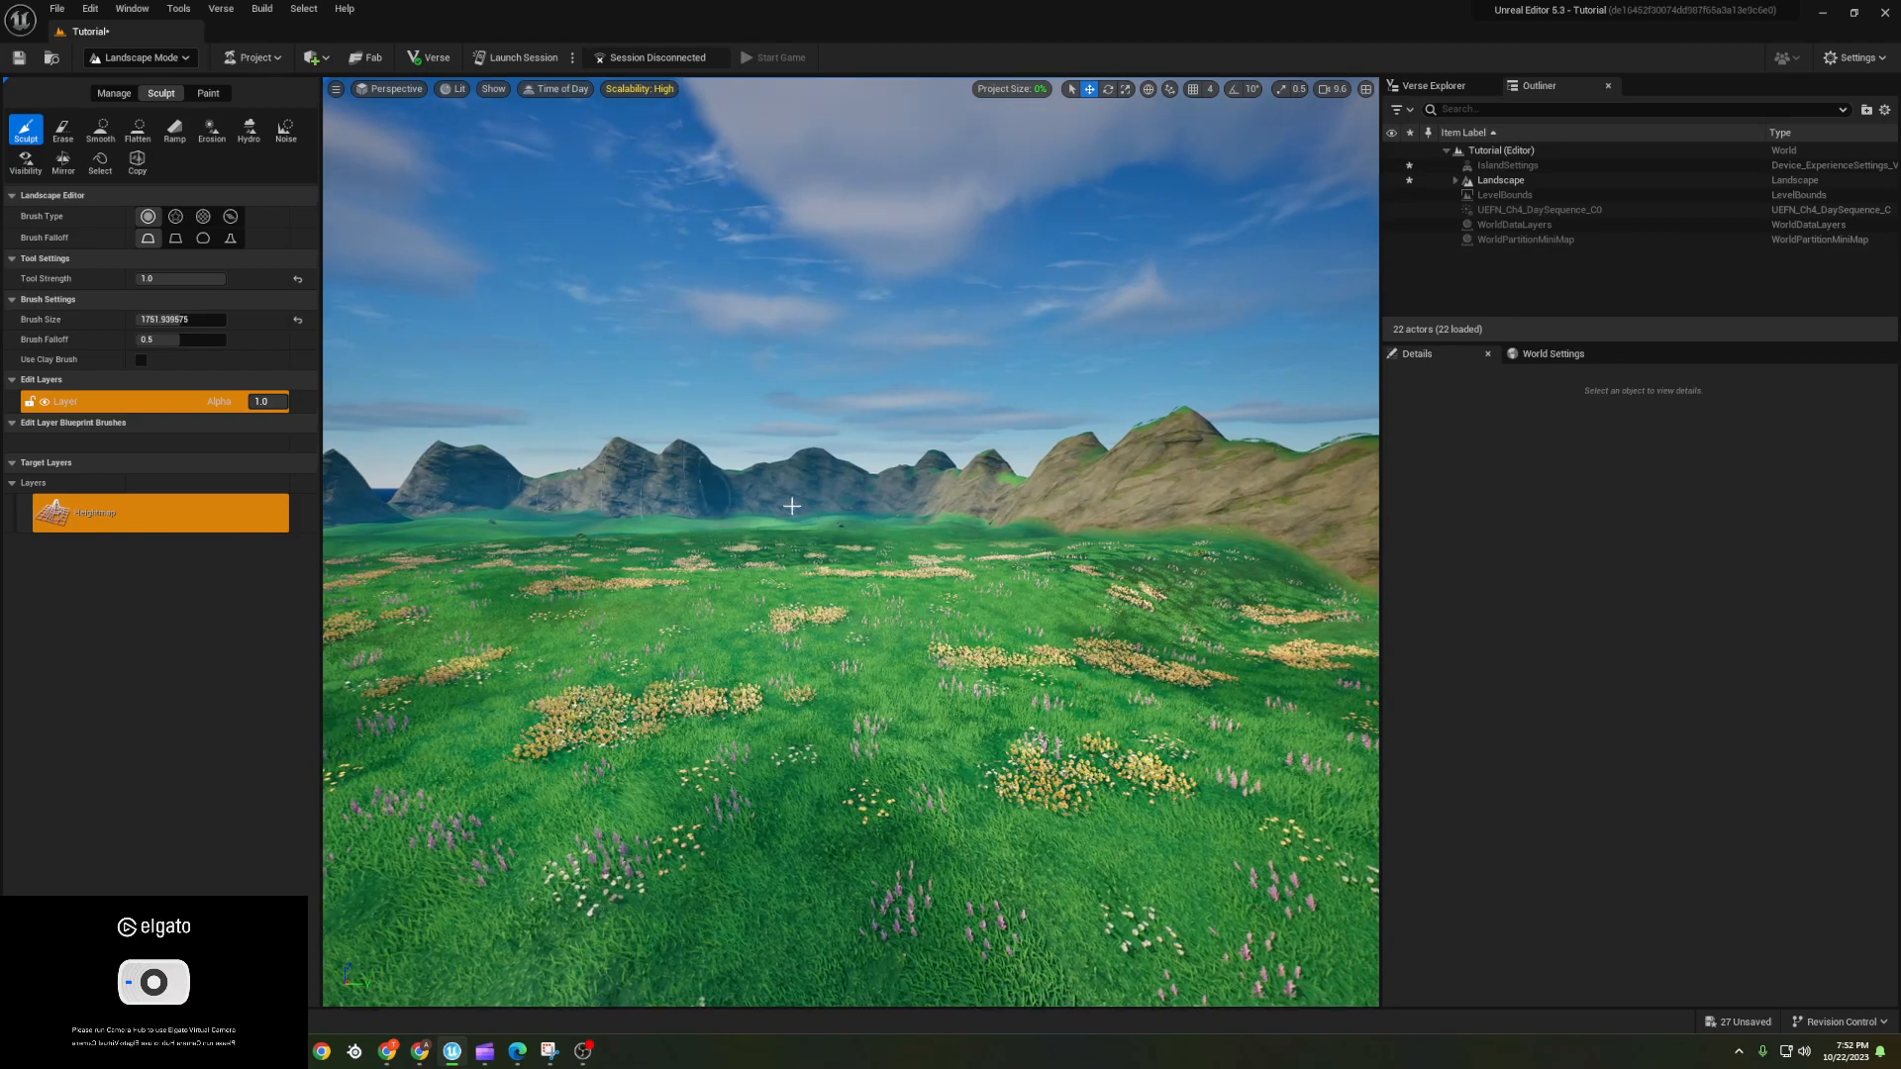
- Set the Erosion tool strength to 0.616 and erode the grassy hills inside the mountain ridge
left_click(212, 131)
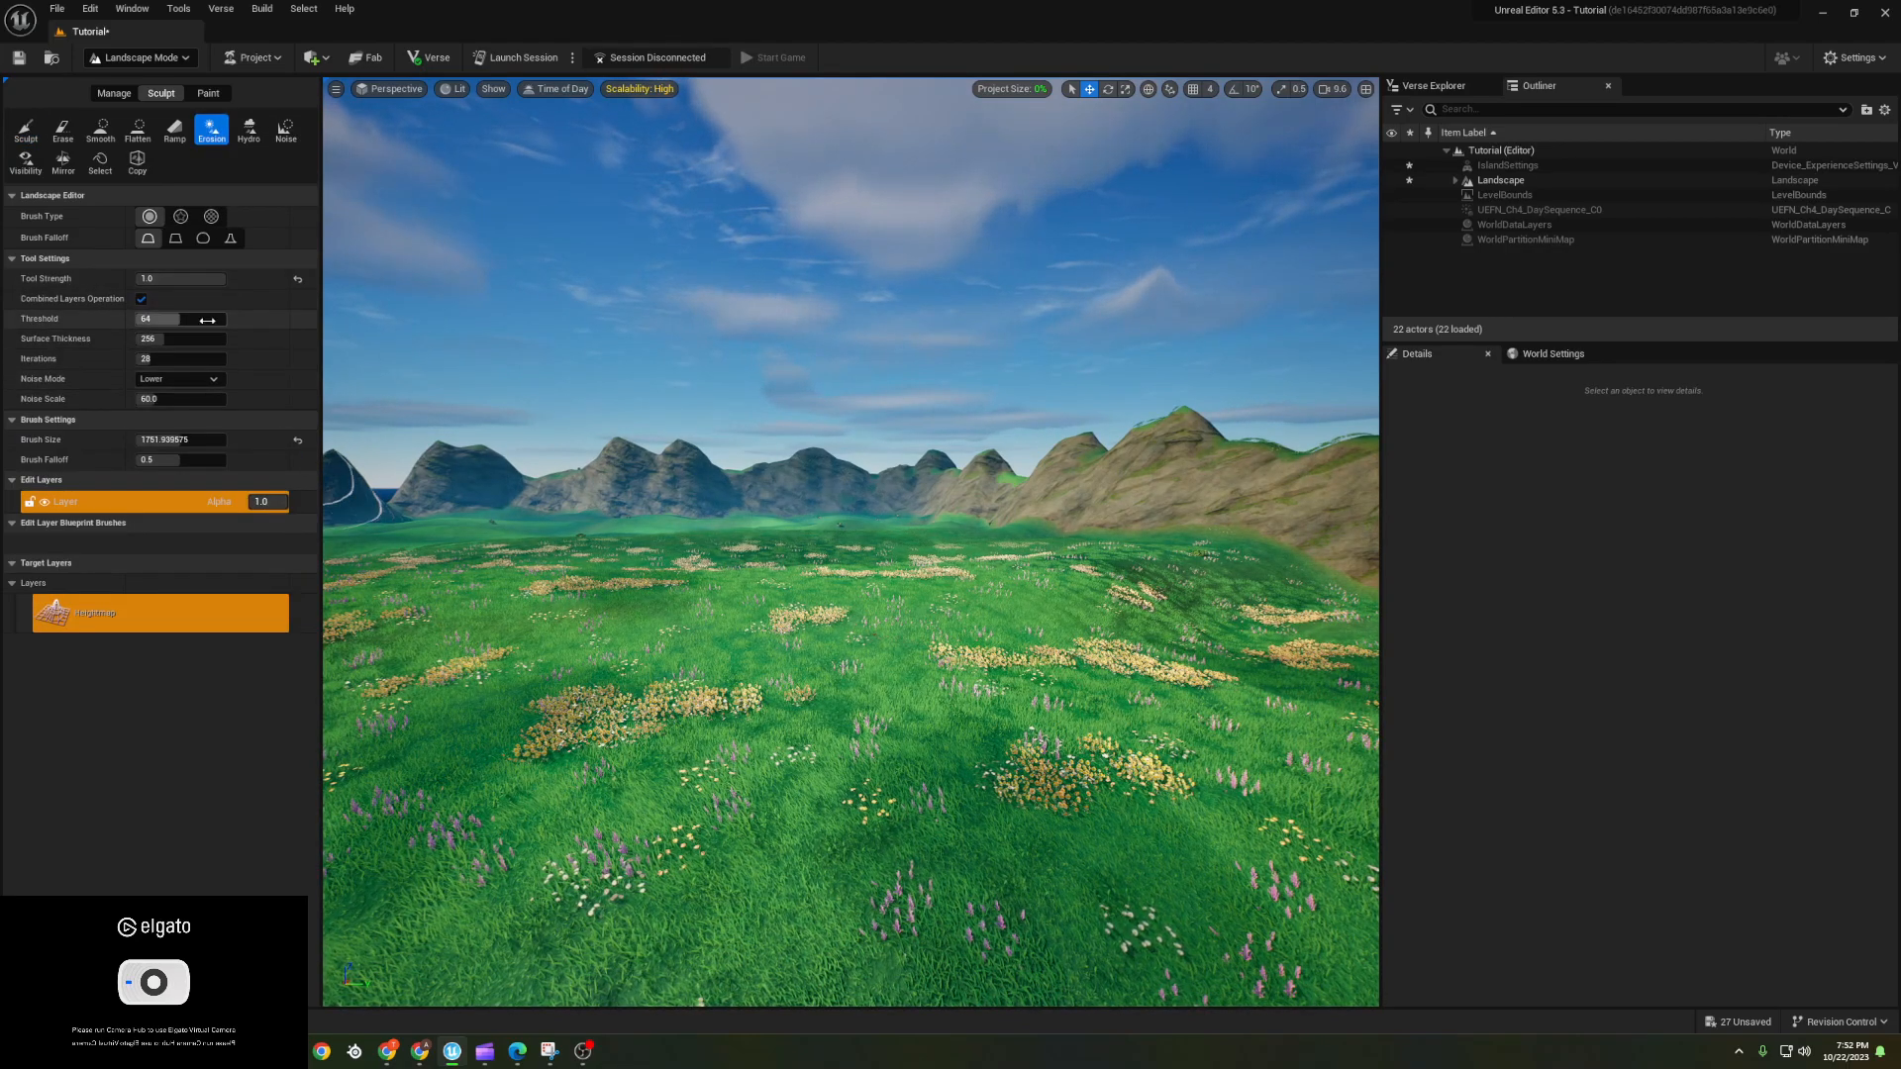
left_click_drag(198, 279, 191, 280)
key("e")
mouse_move(841, 485)
right_mouse_down()
mouse_move(871, 575)
mouse_move(955, 664)
right_mouse_up()
mouse_move(861, 482)
left_mouse_down()
mouse_move(785, 548)
mouse_move(747, 419)
mouse_move(756, 358)
mouse_move(610, 331)
left_mouse_up()
right_click_drag(732, 253, 723, 149)
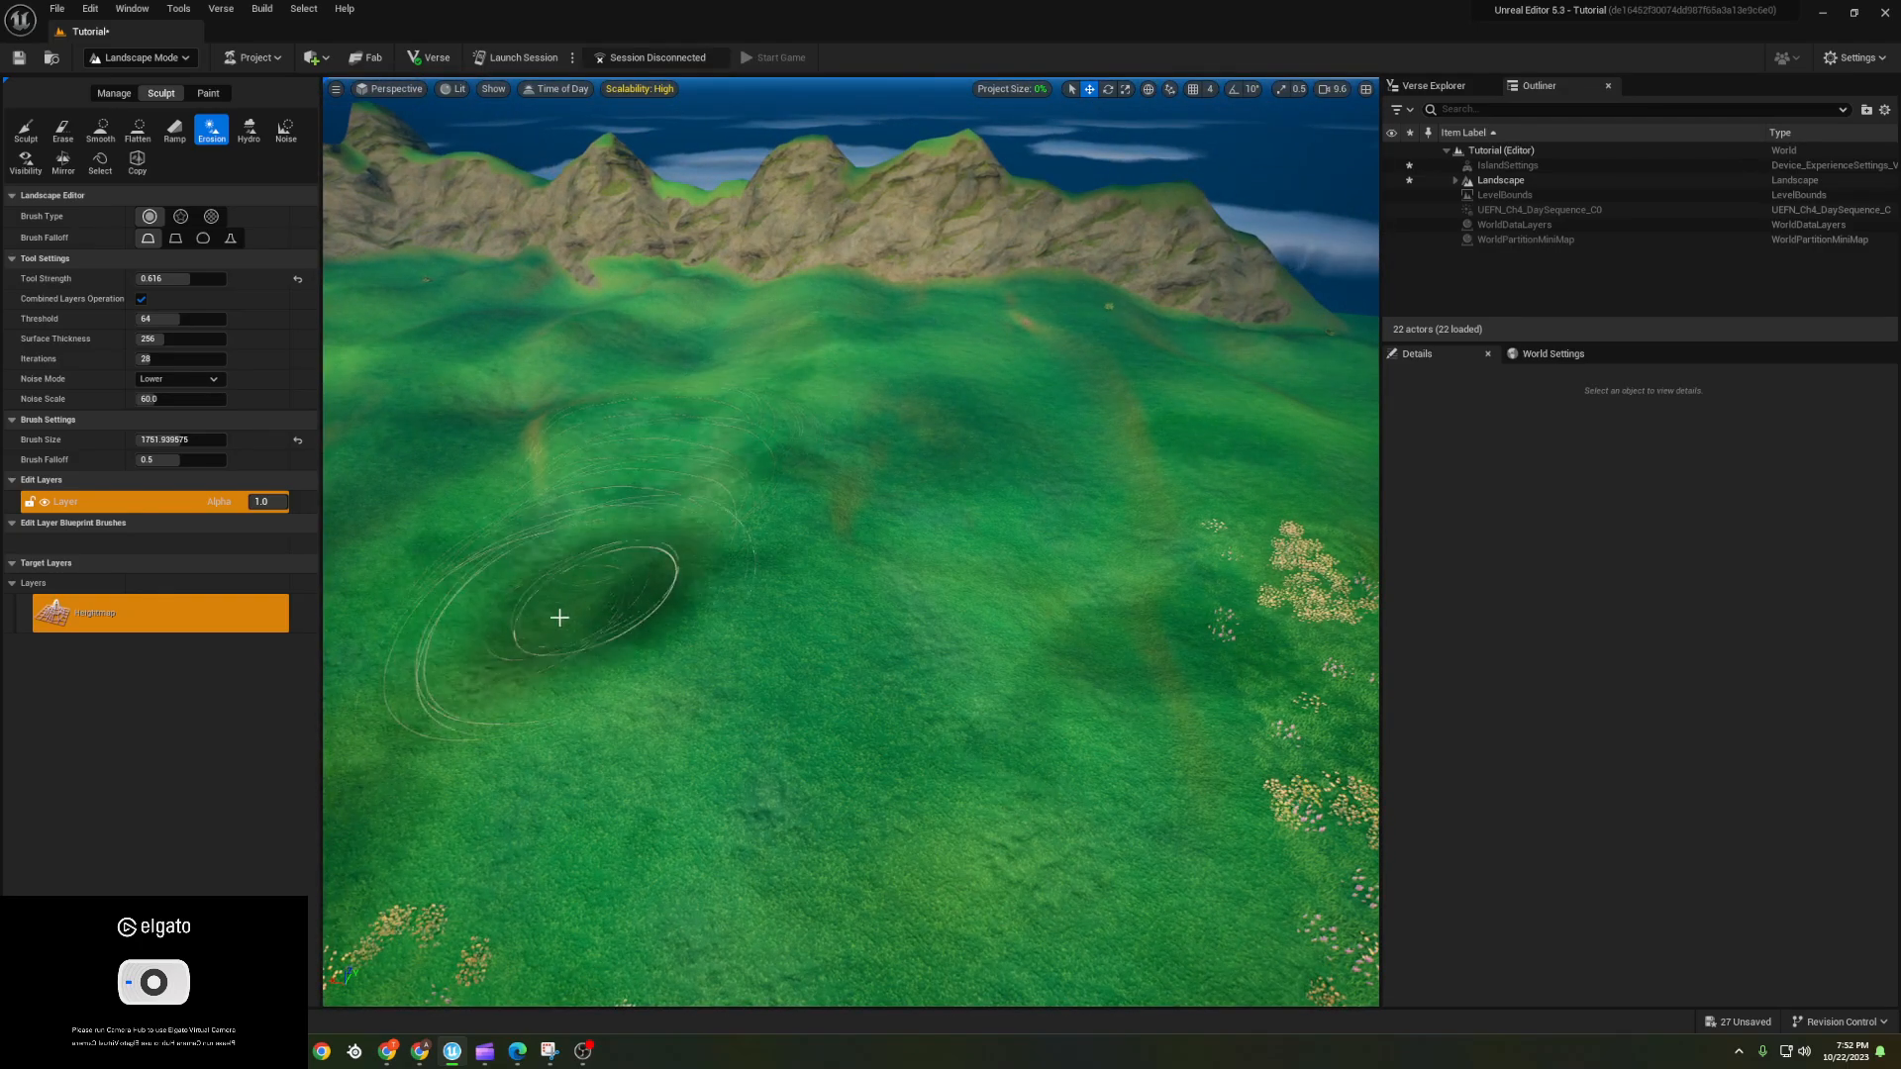
- Continue eroding across the grassland and over the central peaks of the far mountain ridge
mouse_move(574, 841)
right_mouse_down()
mouse_move(573, 783)
mouse_move(658, 806)
right_mouse_up()
mouse_move(657, 806)
left_mouse_down()
mouse_move(644, 849)
mouse_move(608, 790)
mouse_move(505, 849)
mouse_move(616, 603)
mouse_move(620, 620)
left_mouse_up()
mouse_move(620, 620)
right_mouse_down()
mouse_move(619, 594)
mouse_move(755, 581)
right_mouse_up()
left_click_drag(755, 582, 562, 352)
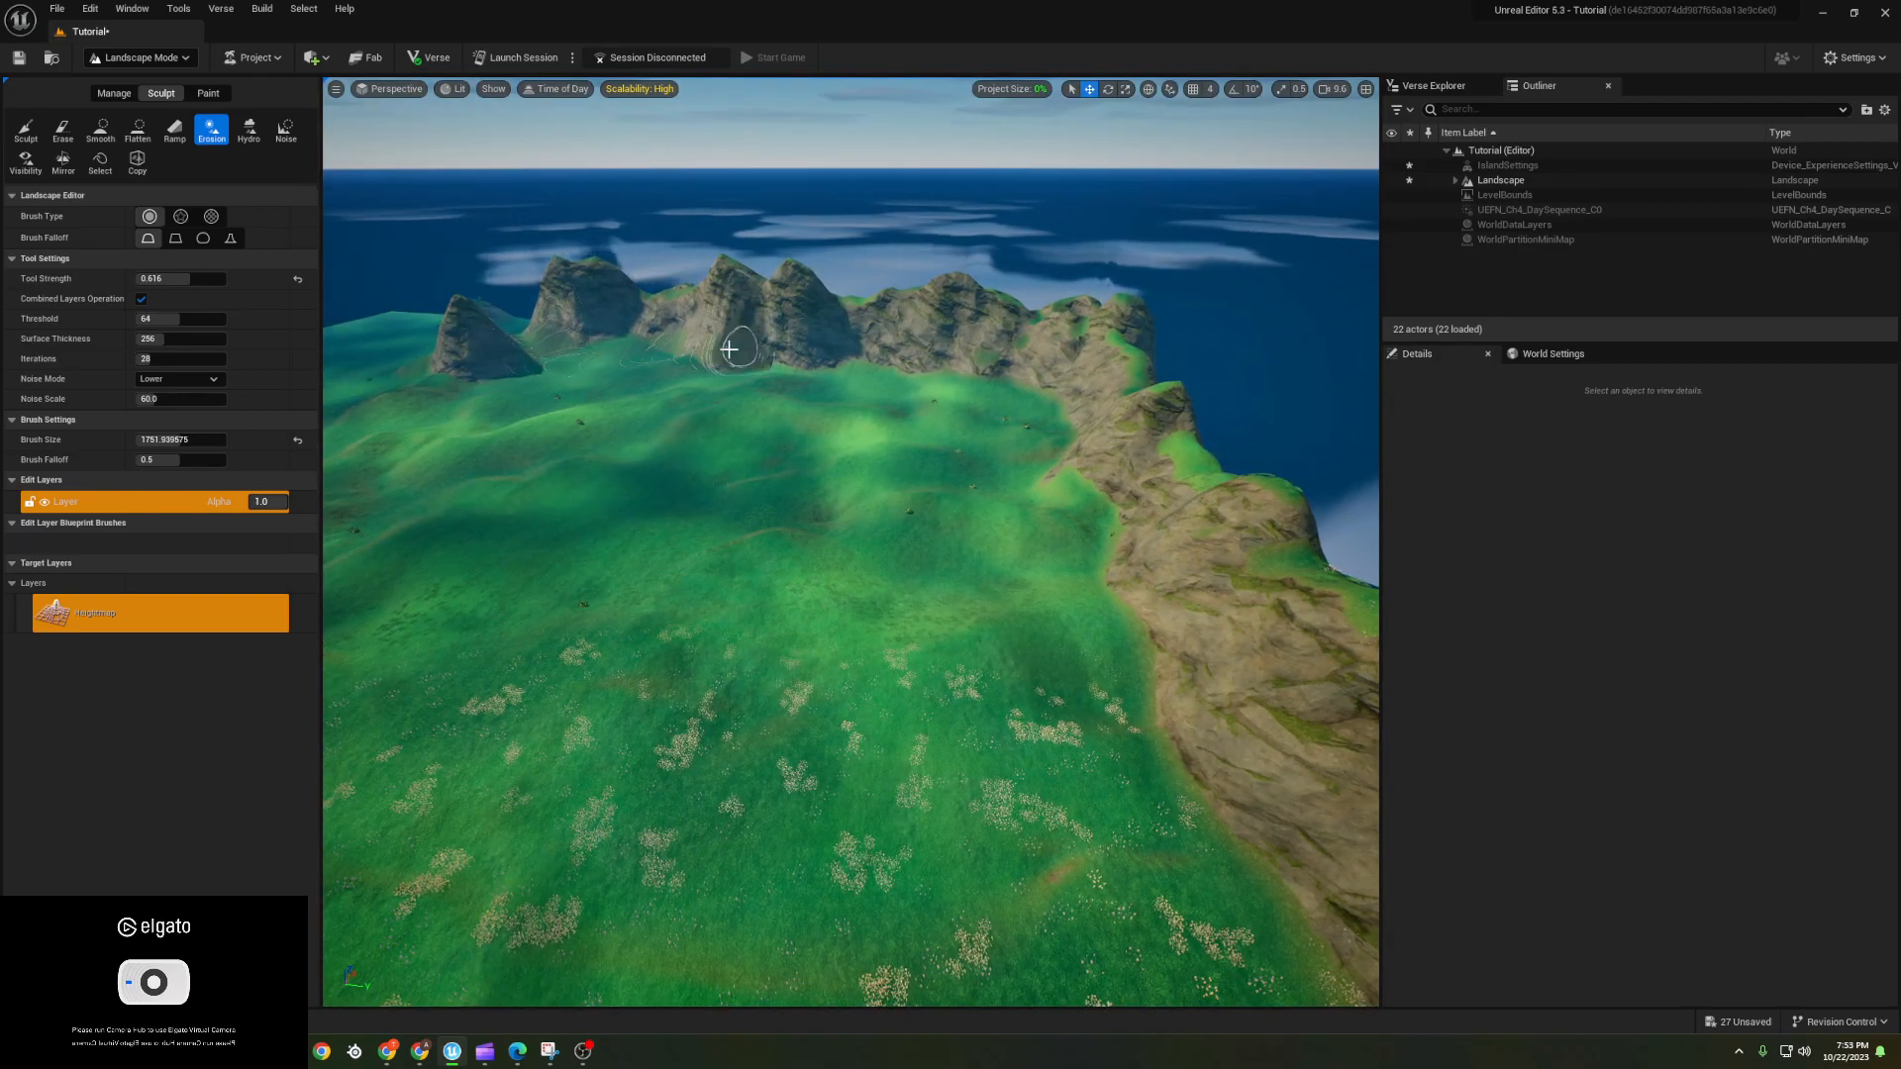
left_click_drag(737, 350, 836, 363)
left_click_drag(775, 464, 643, 614)
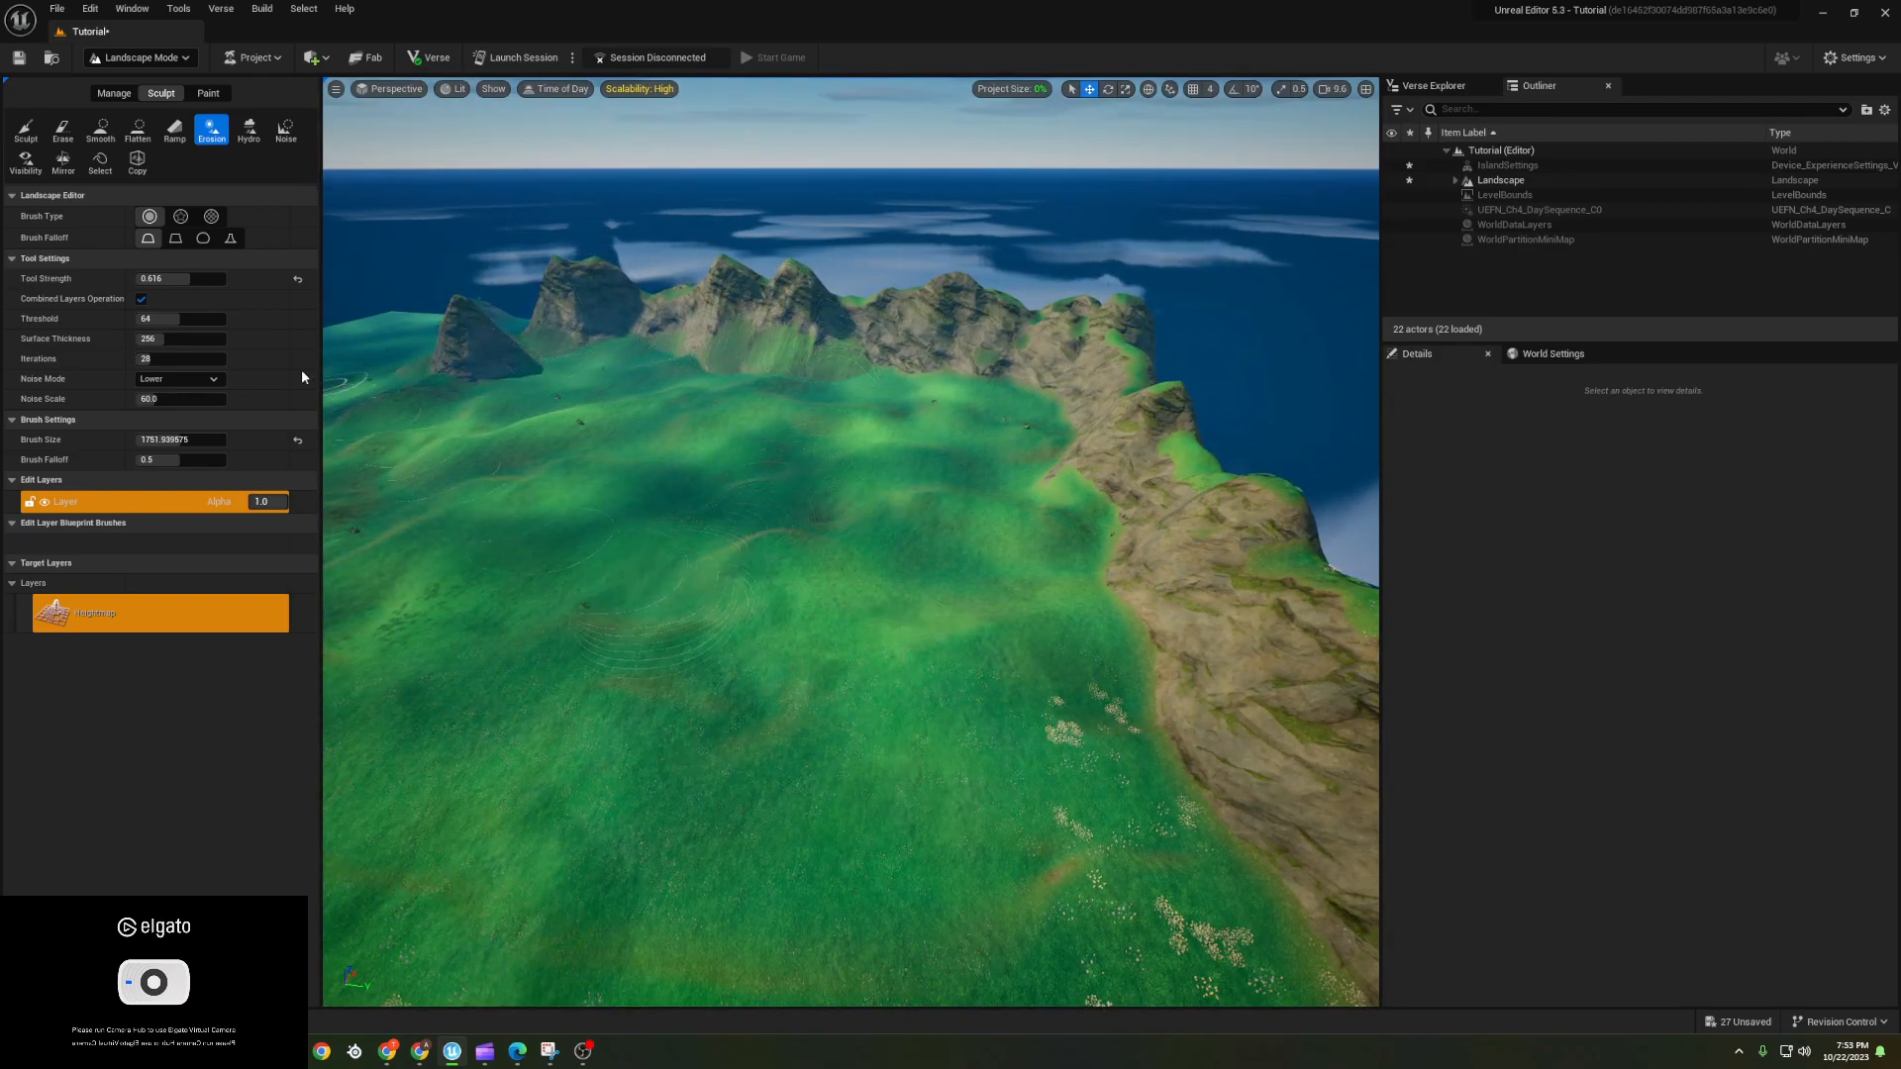
- Set the Hydro erosion tool strength to 0.912 and apply it across the grassy hills beside the ridge
left_click(248, 131)
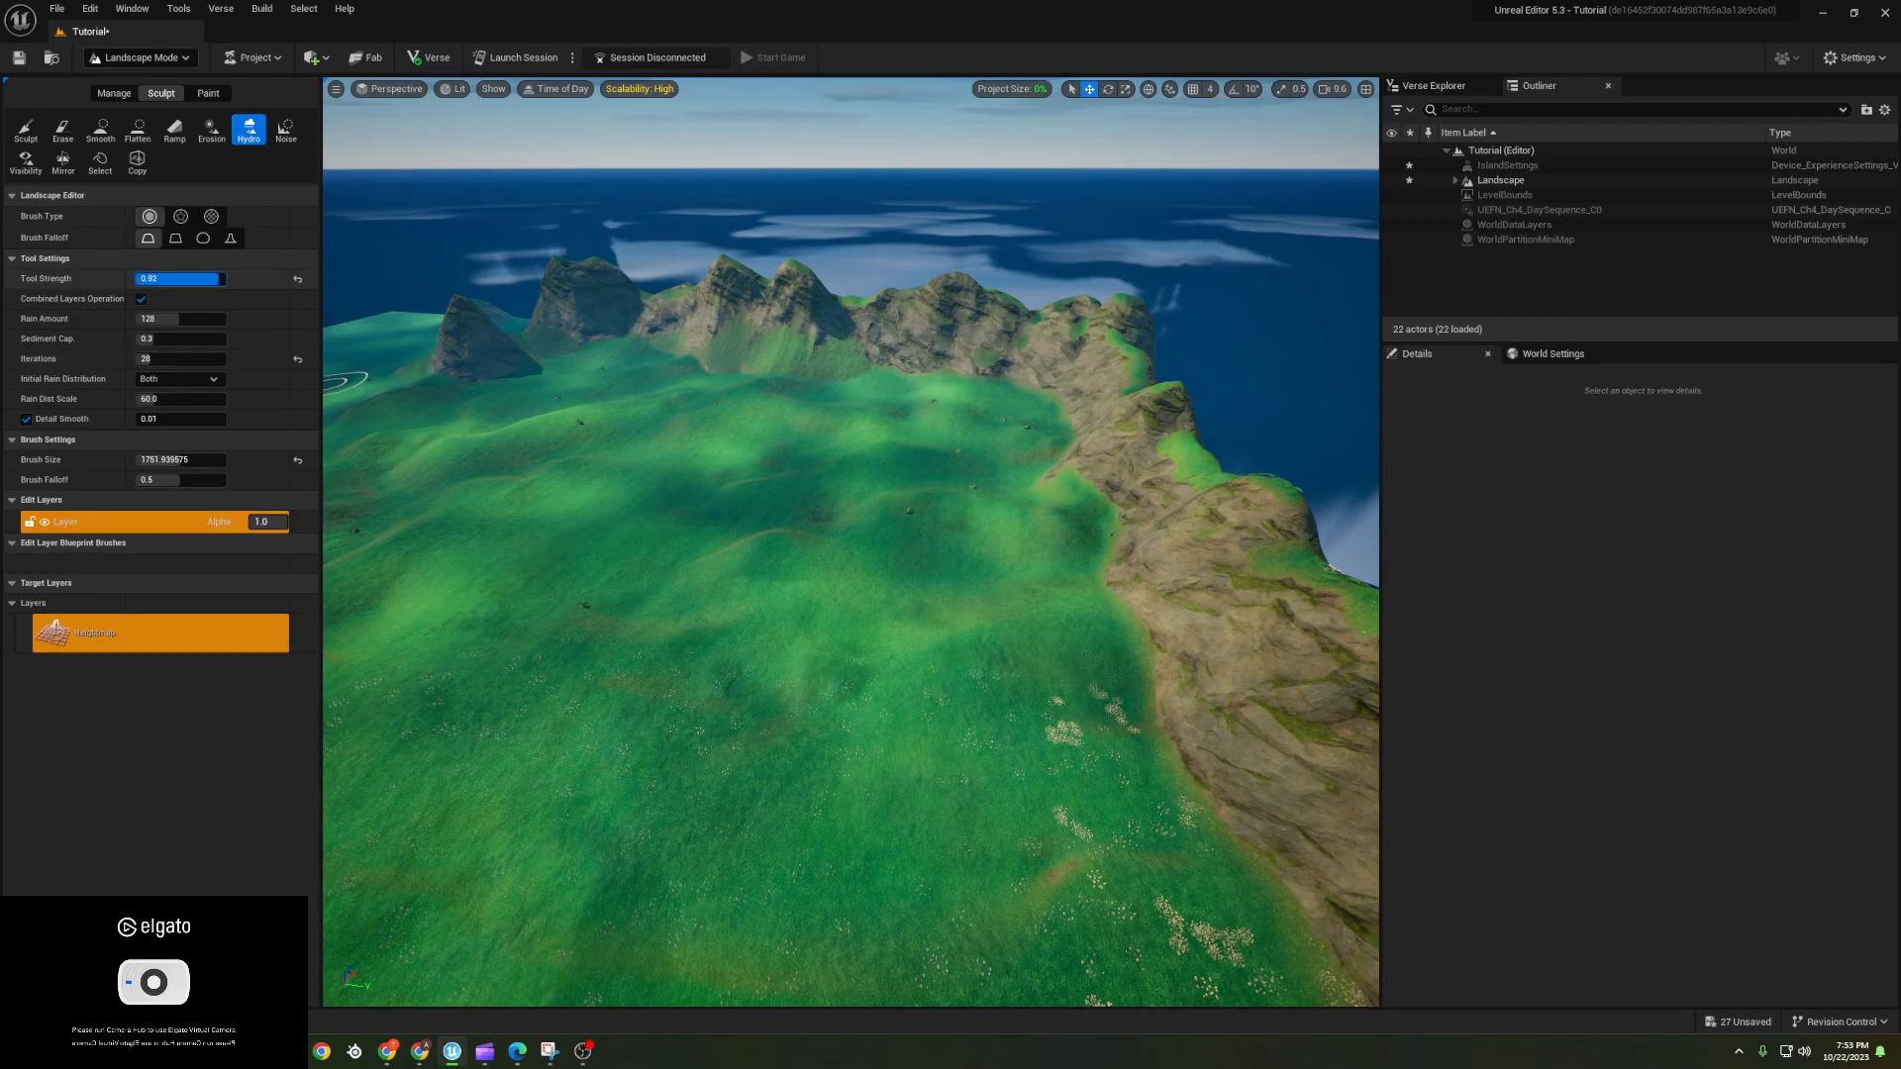
left_click_drag(216, 279, 219, 279)
mouse_move(1041, 712)
left_mouse_down()
mouse_move(934, 734)
mouse_move(828, 591)
mouse_move(641, 628)
left_mouse_up()
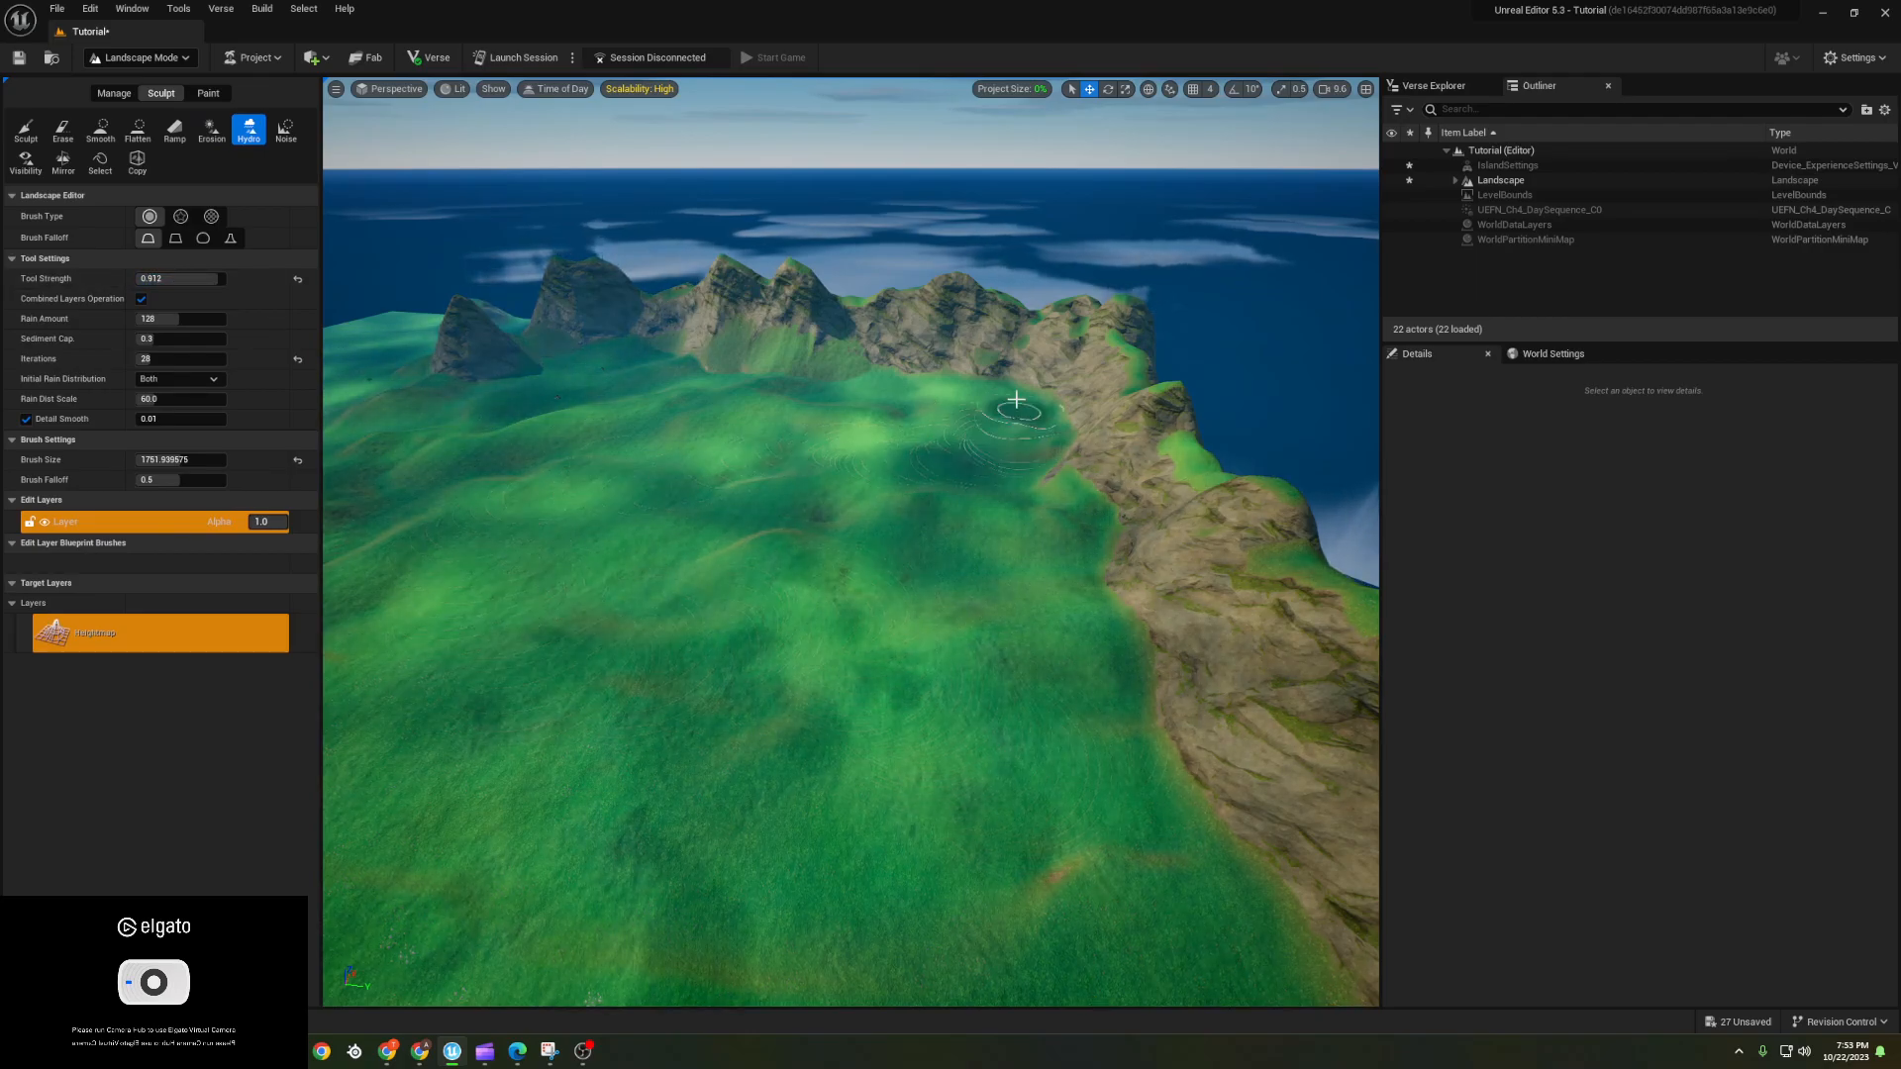
key("w")
mouse_move(810, 559)
right_mouse_down()
mouse_move(787, 560)
mouse_move(810, 559)
right_mouse_up()
mouse_move(810, 559)
left_mouse_down()
mouse_move(802, 479)
mouse_move(620, 670)
mouse_move(645, 777)
left_mouse_up()
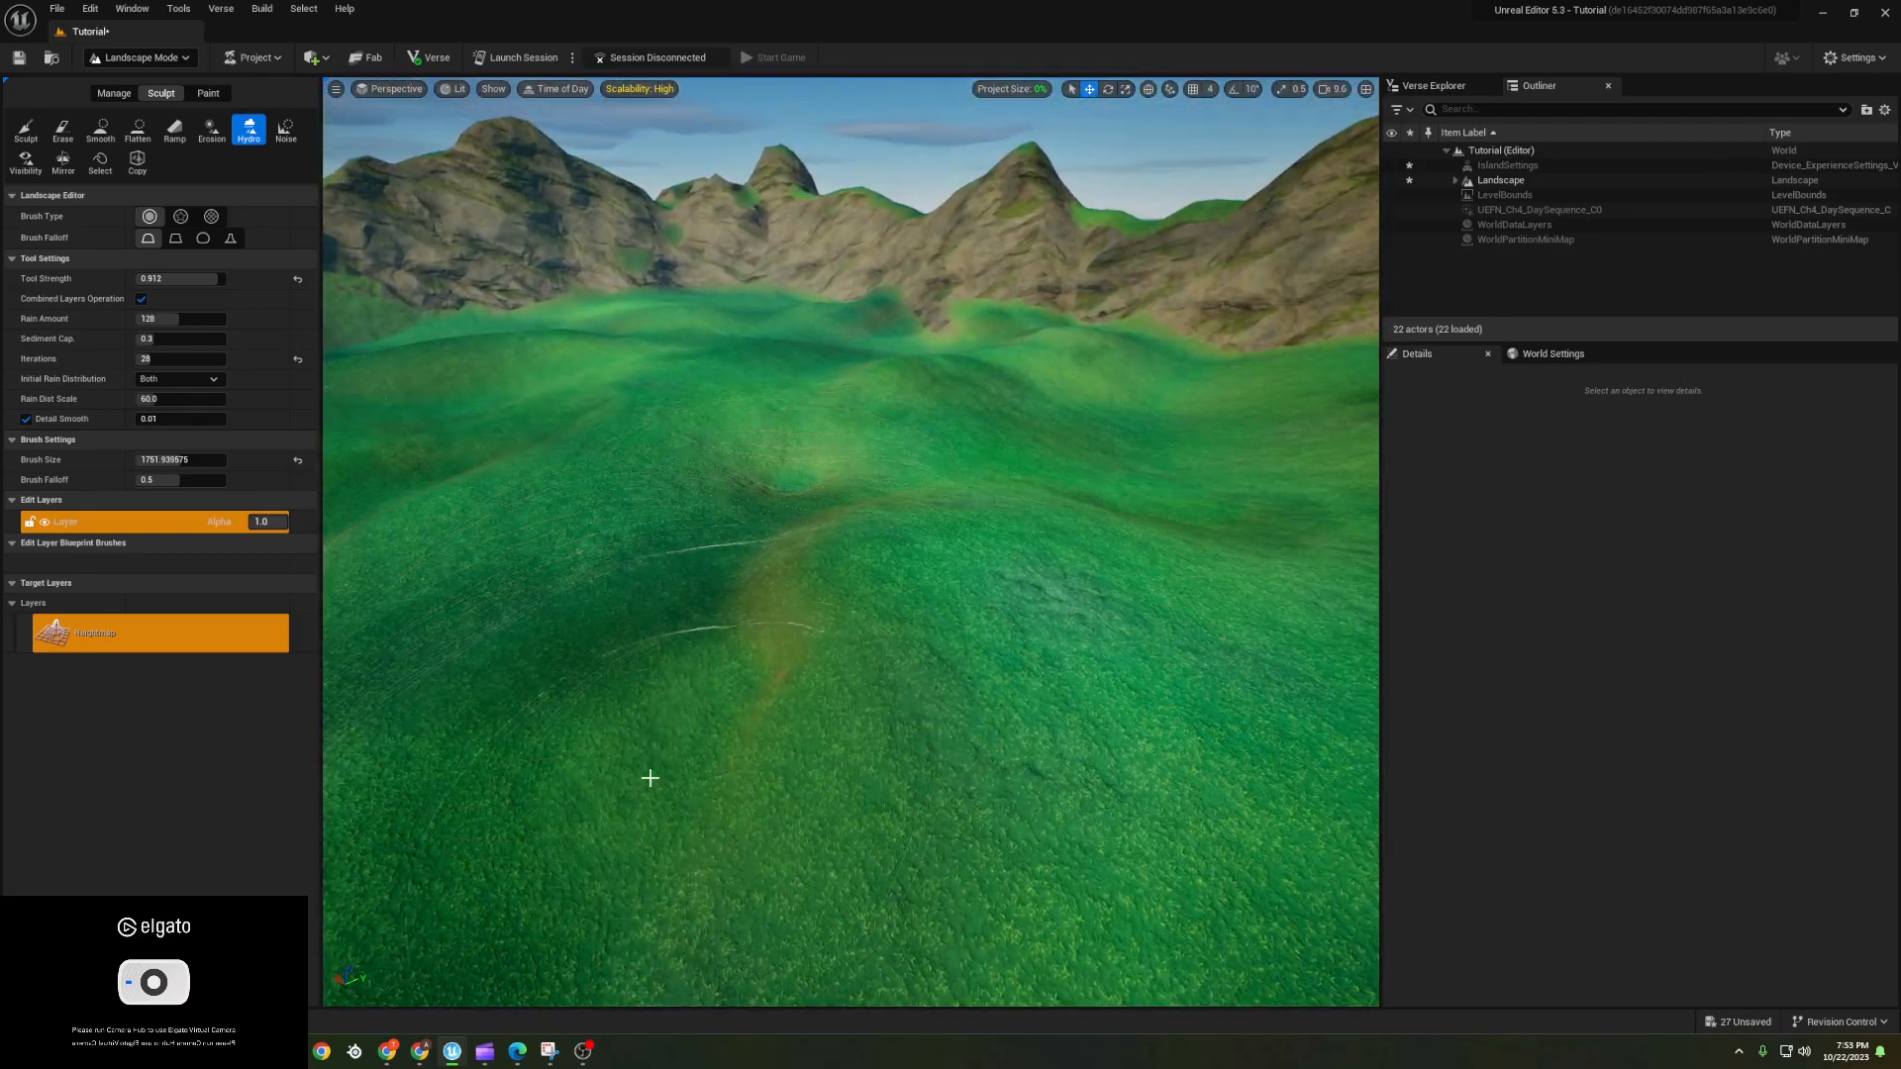
- Continue the Hydro erosion over the valley floor towards the foot of the mountains
mouse_move(698, 420)
left_mouse_down()
mouse_move(674, 432)
mouse_move(731, 443)
mouse_move(782, 485)
mouse_move(767, 494)
mouse_move(784, 489)
left_mouse_up()
mouse_move(784, 489)
right_mouse_down()
mouse_move(950, 594)
mouse_move(784, 436)
right_mouse_up()
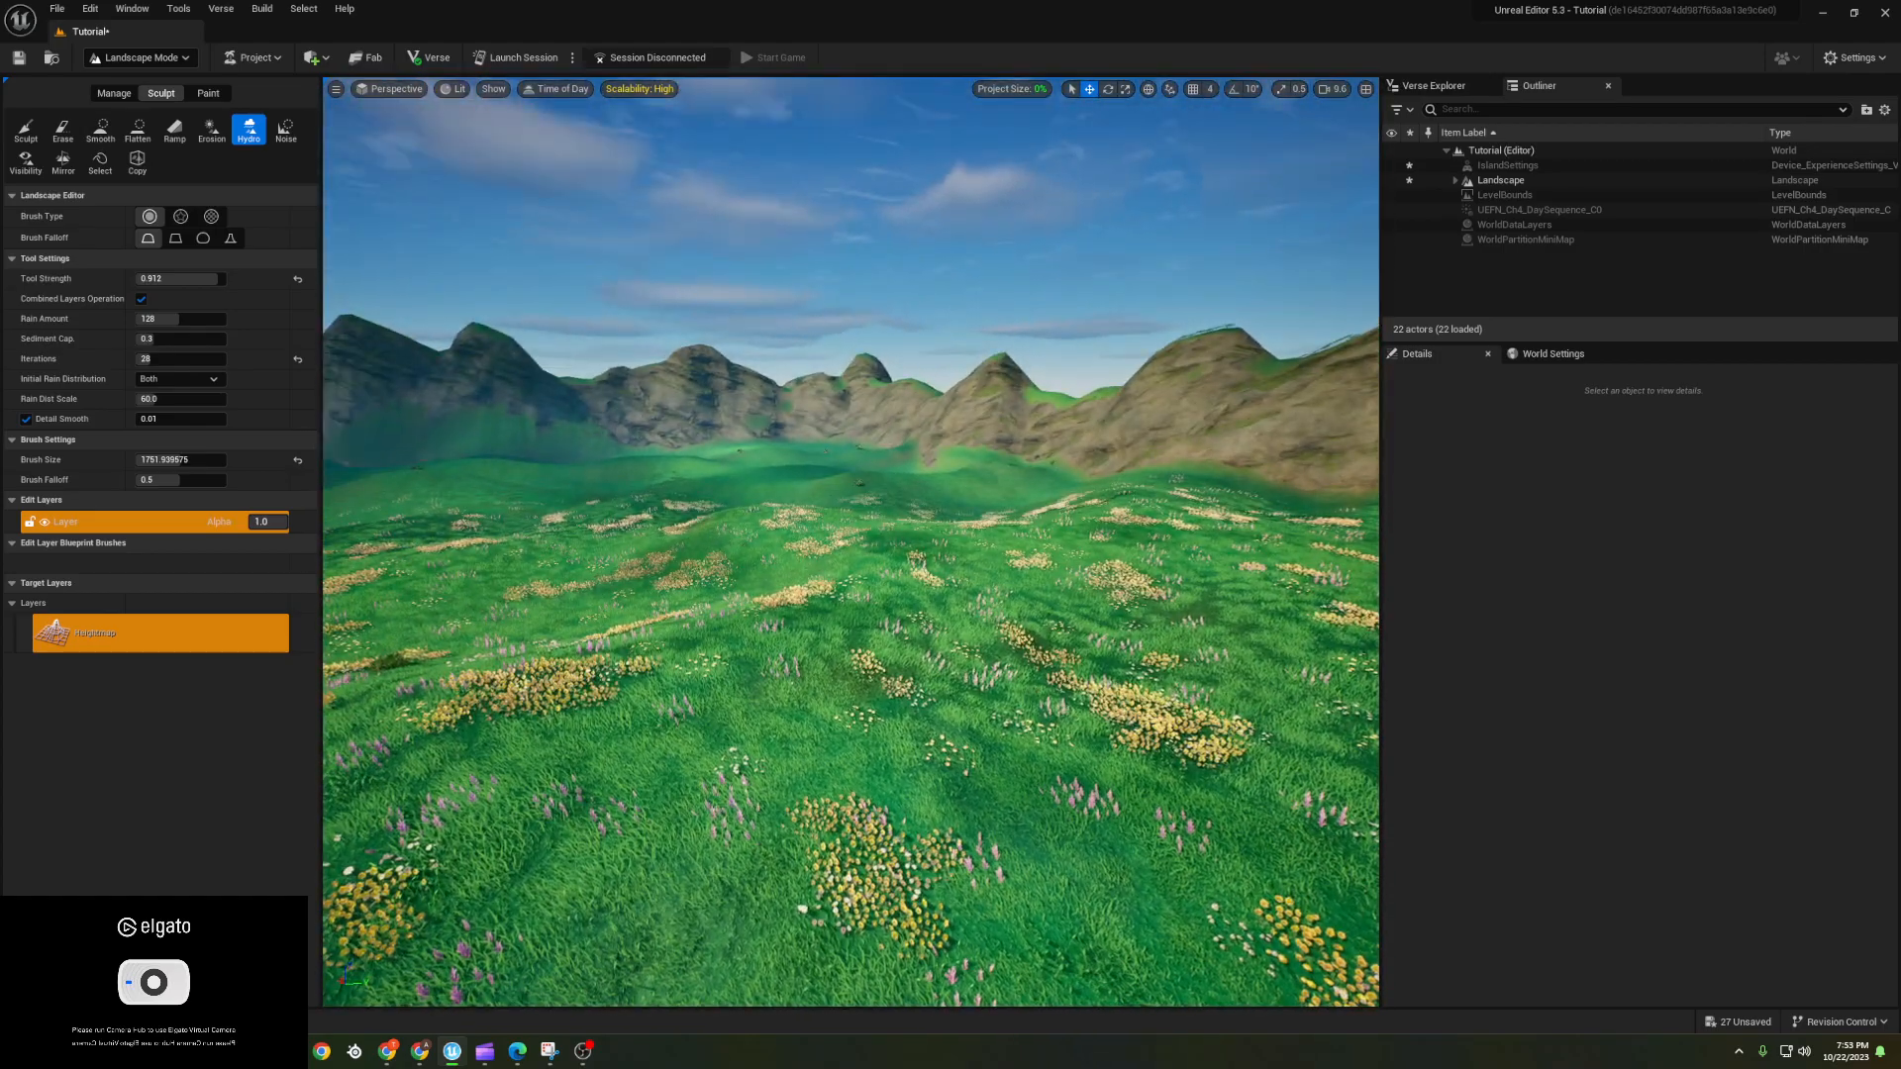
left_click_drag(1026, 477, 675, 574)
right_click_drag(675, 573, 564, 540)
key("w")
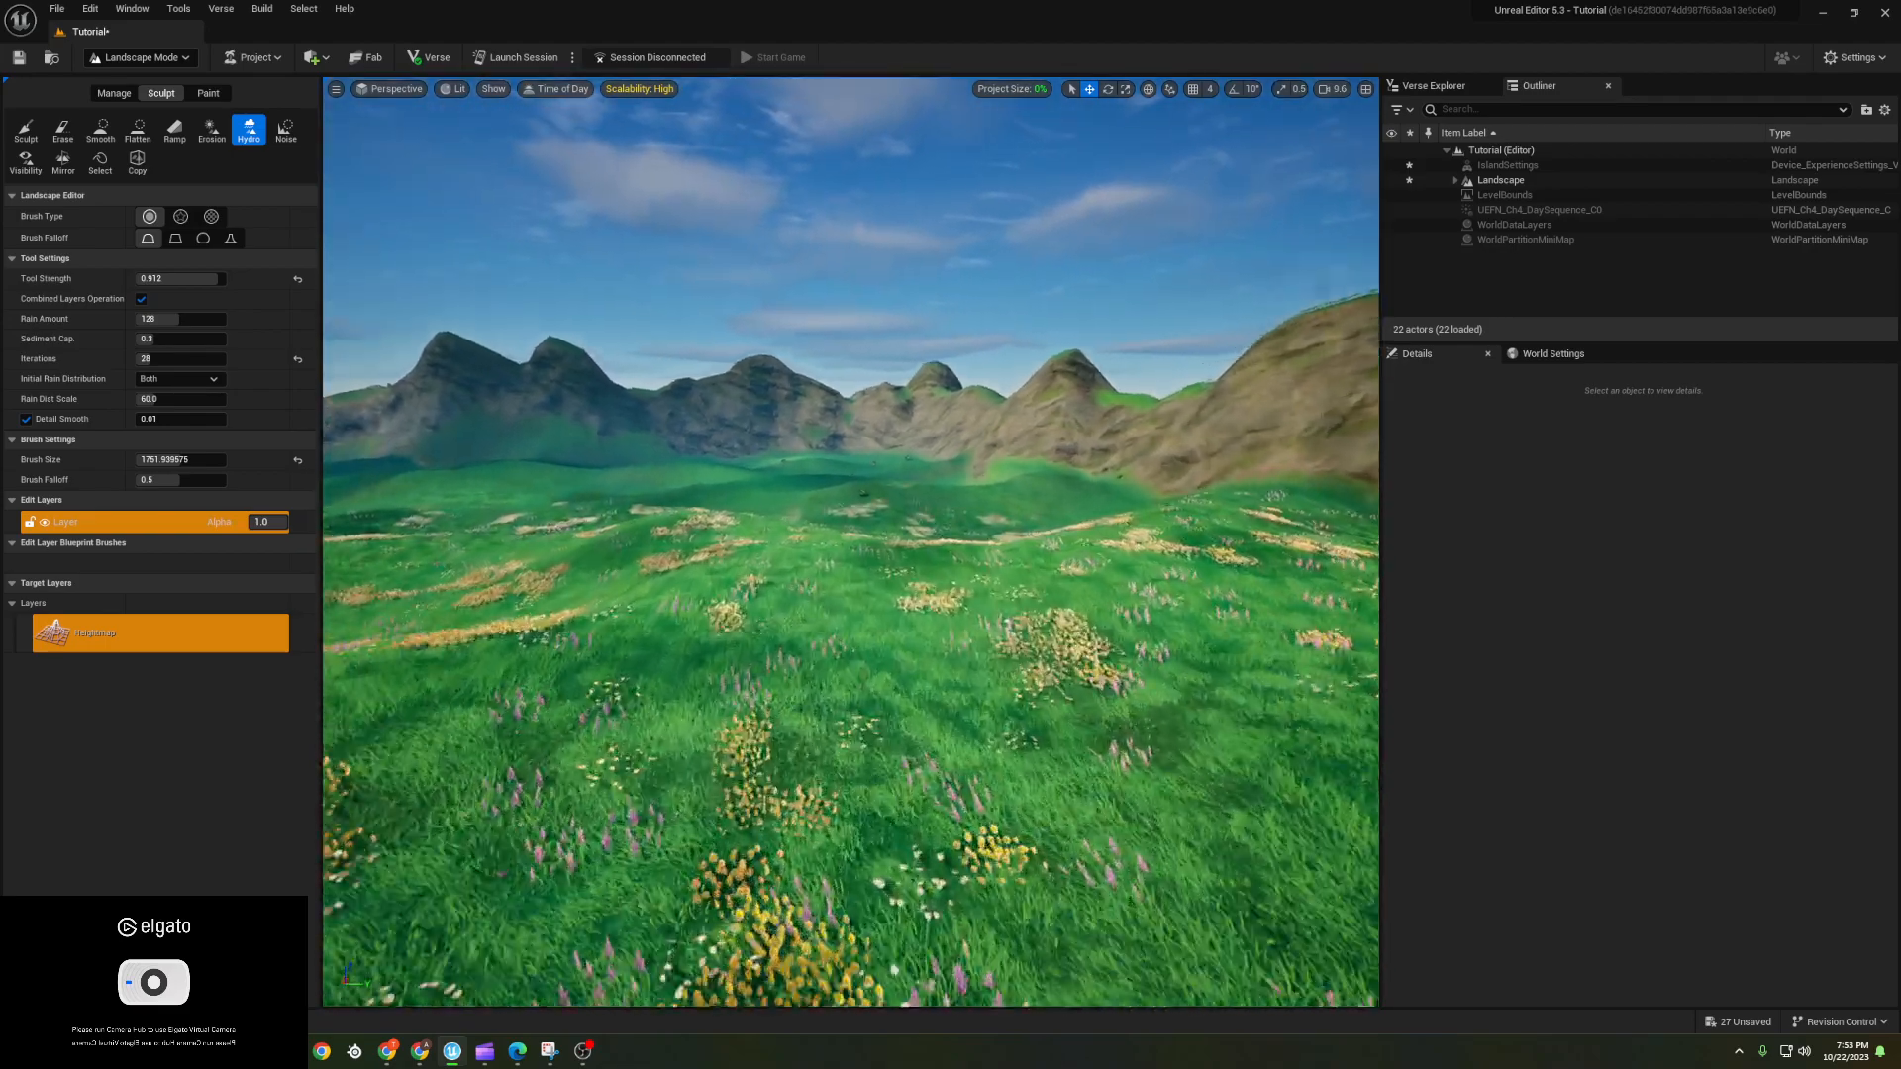
left_click_drag(866, 457, 786, 483)
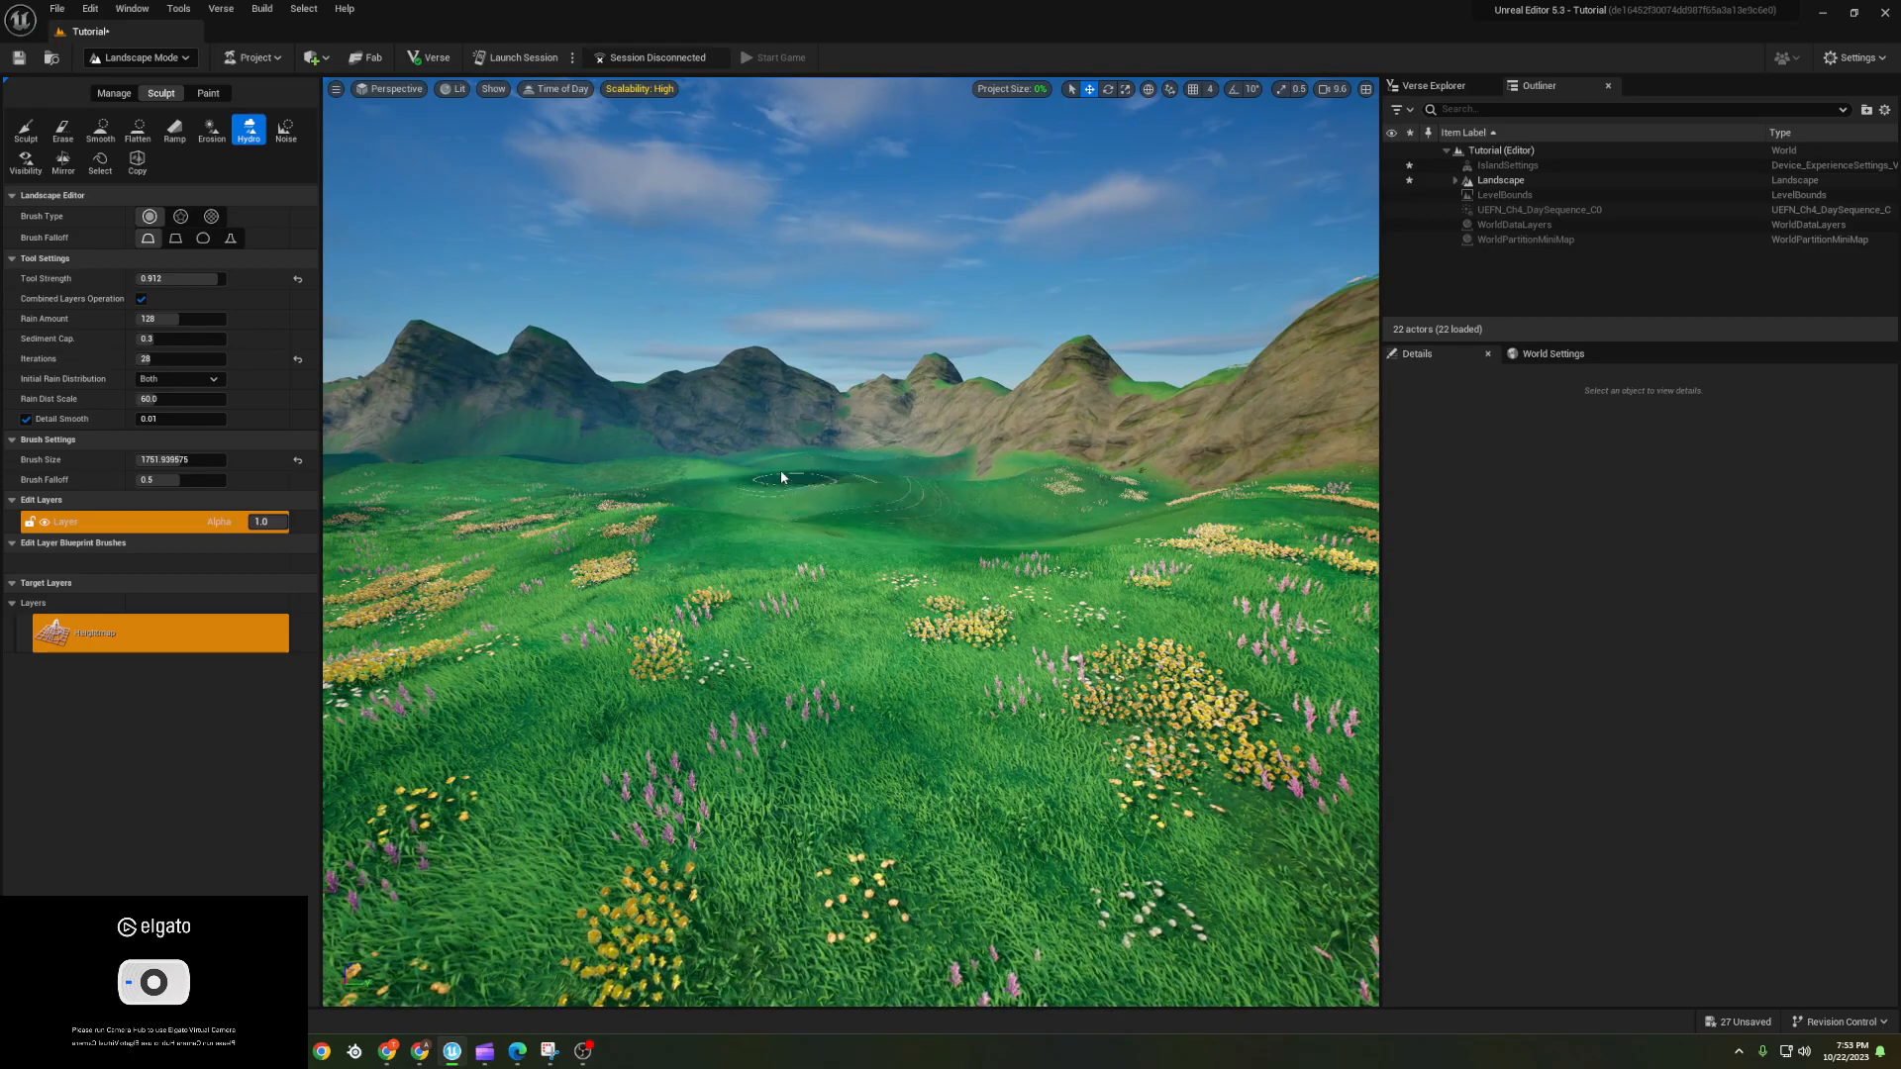
right_click_drag(769, 489, 787, 540)
key("e")
key("w")
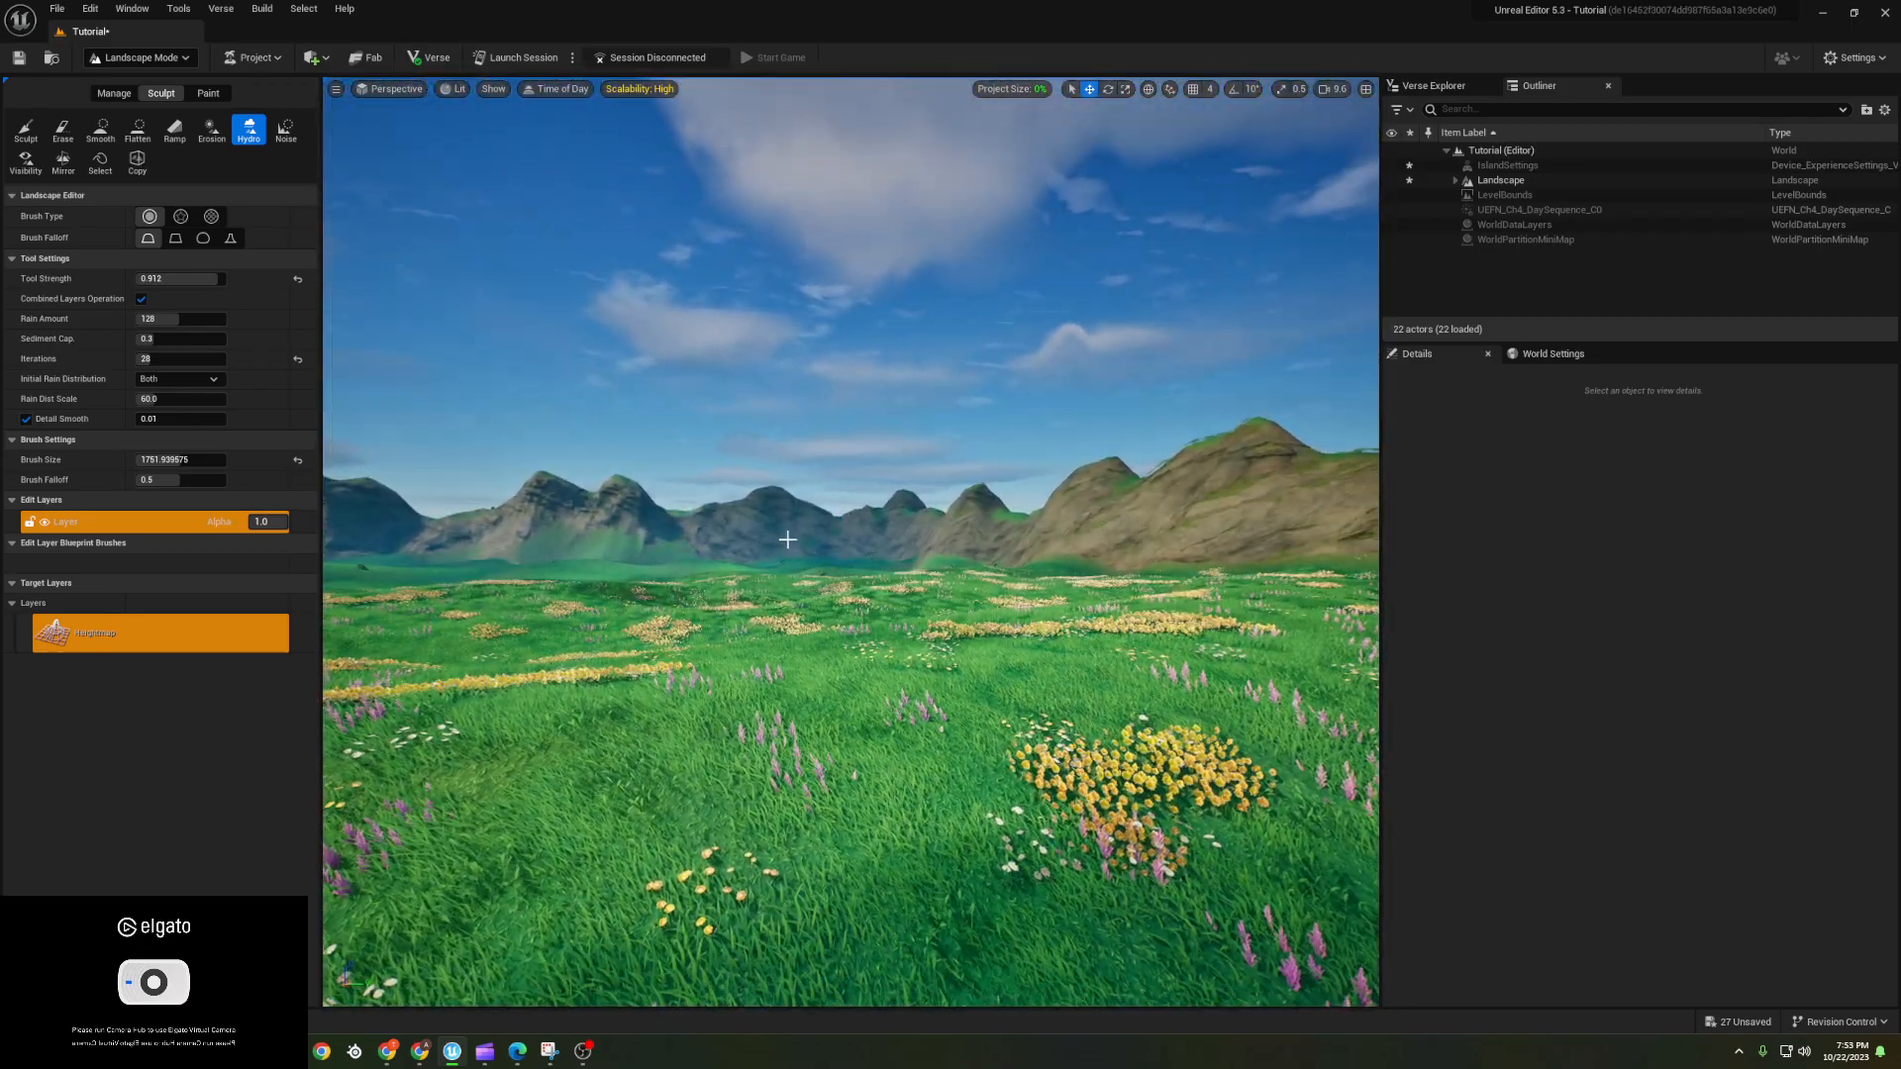
- Paint a Layer7 patch on the grass inside the ridge, using tool strength 0.24 and brush size about 2322
left_click(208, 93)
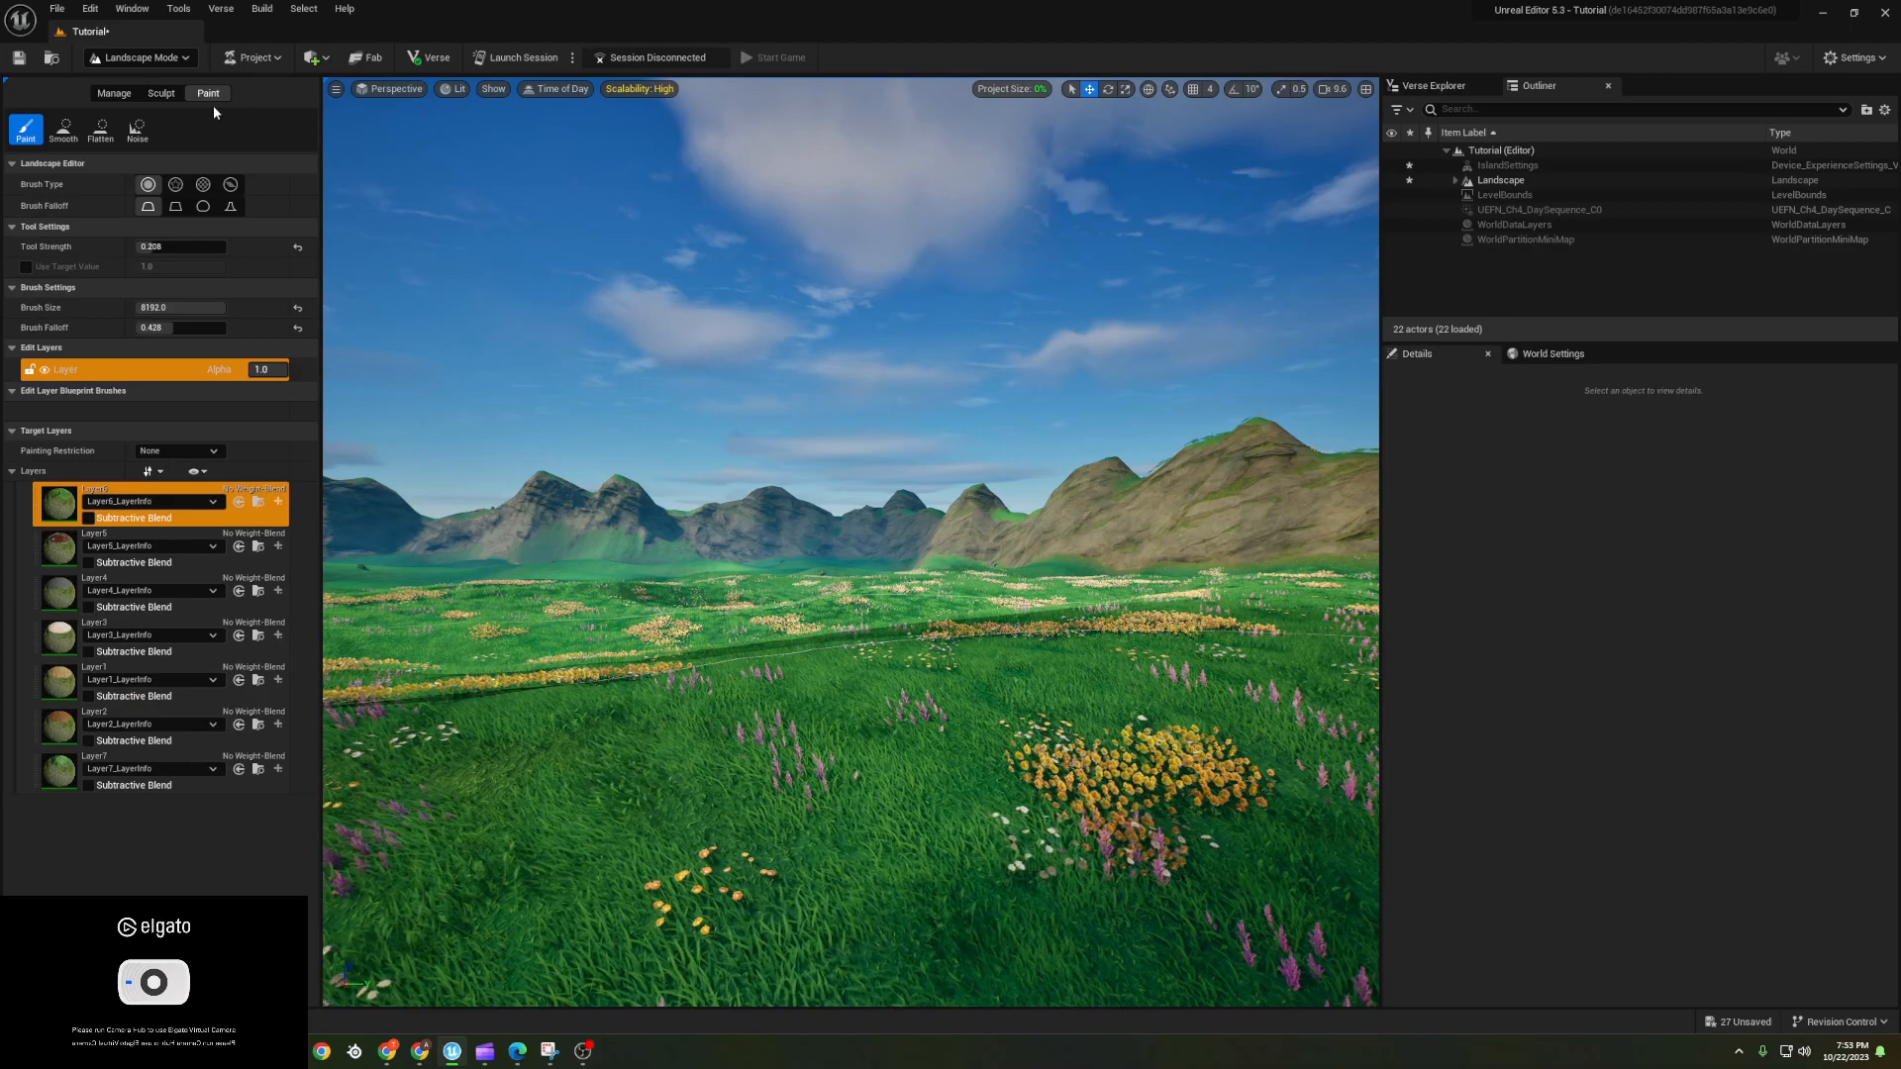
left_click(157, 94)
left_click(212, 94)
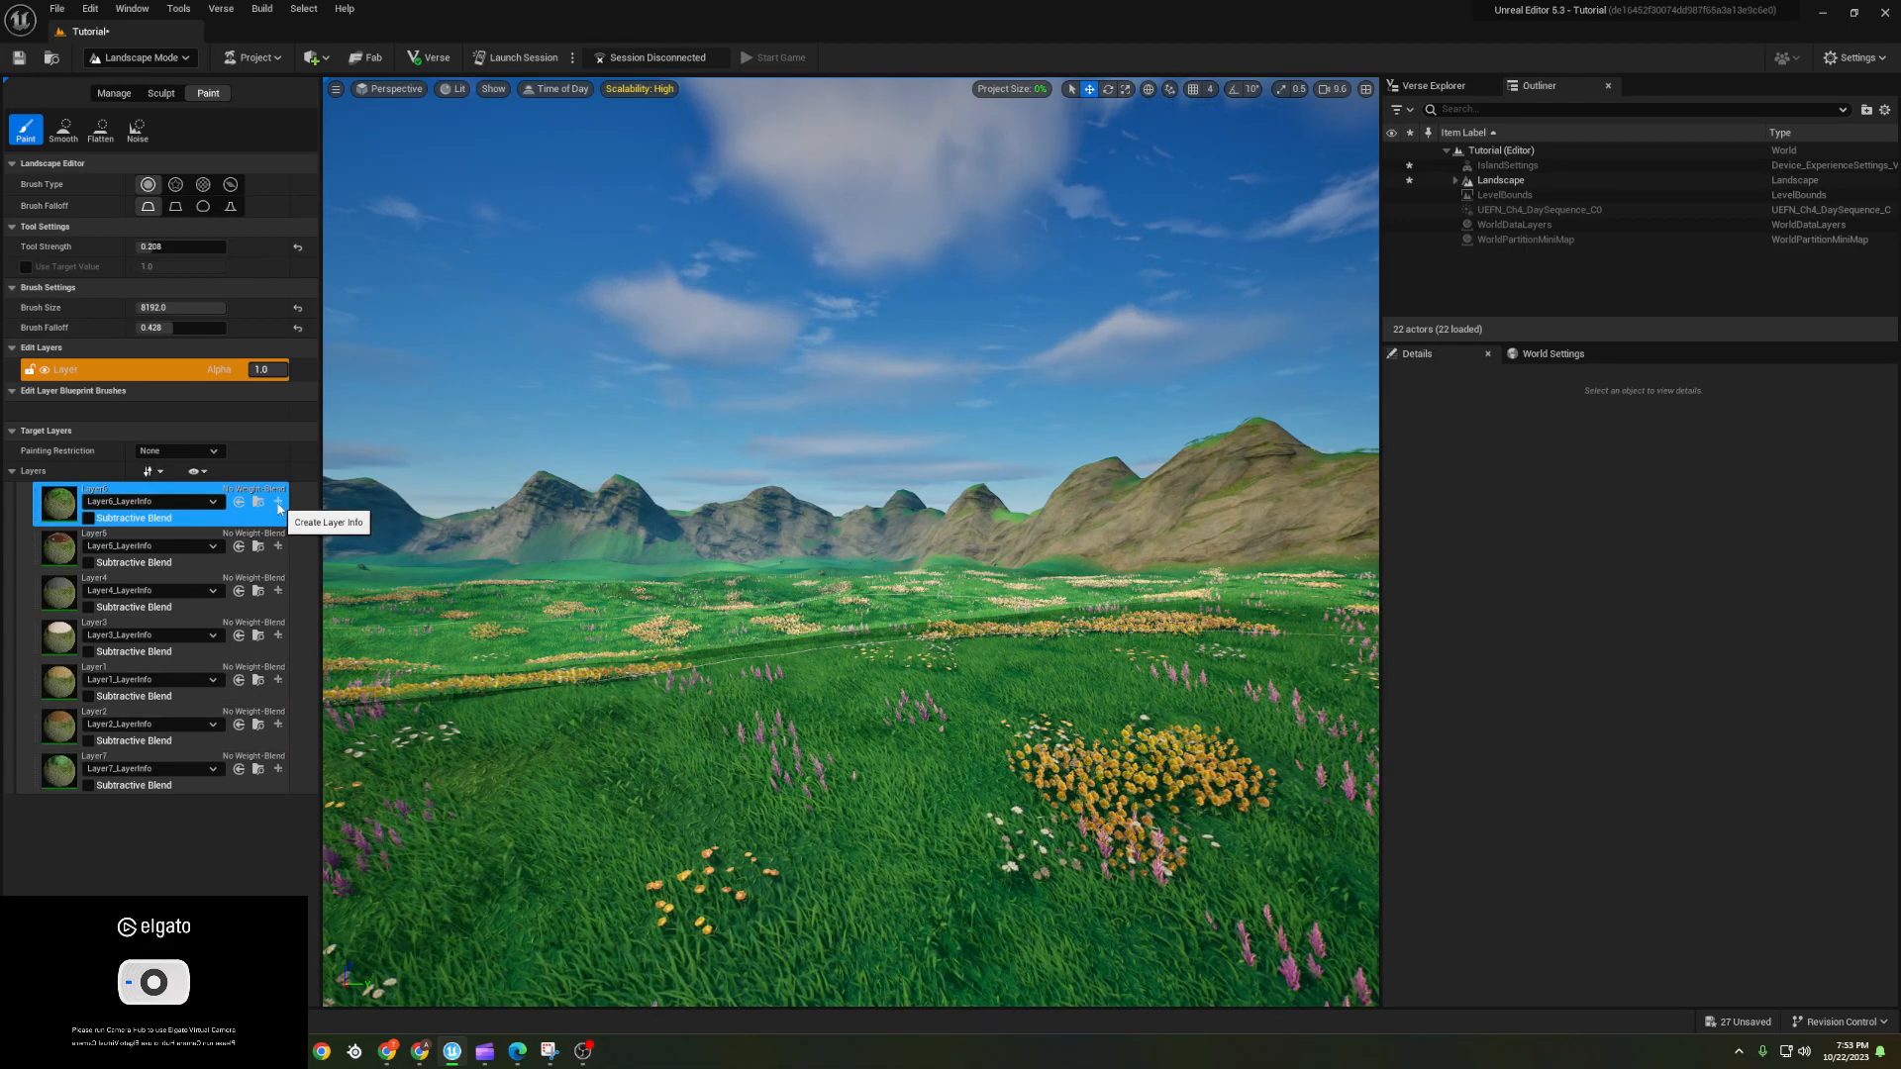
left_click(282, 566)
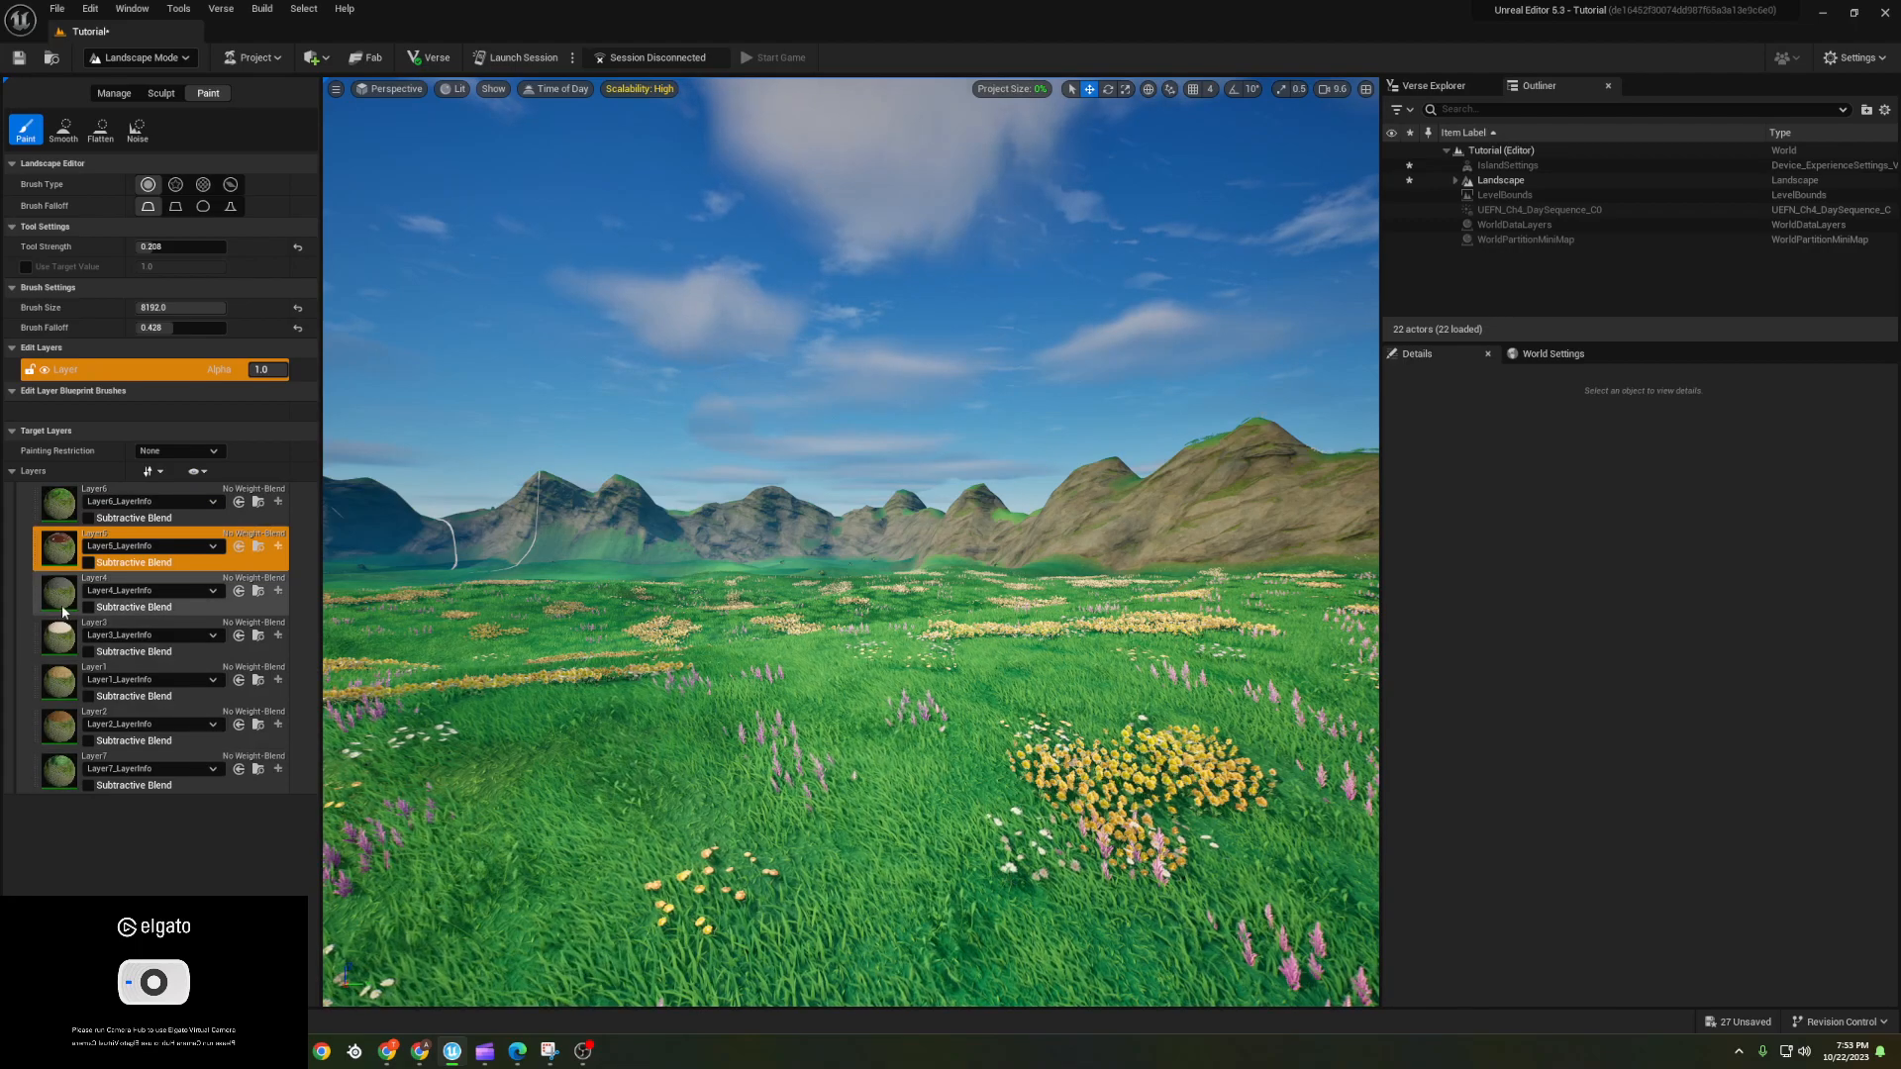
left_click(60, 772)
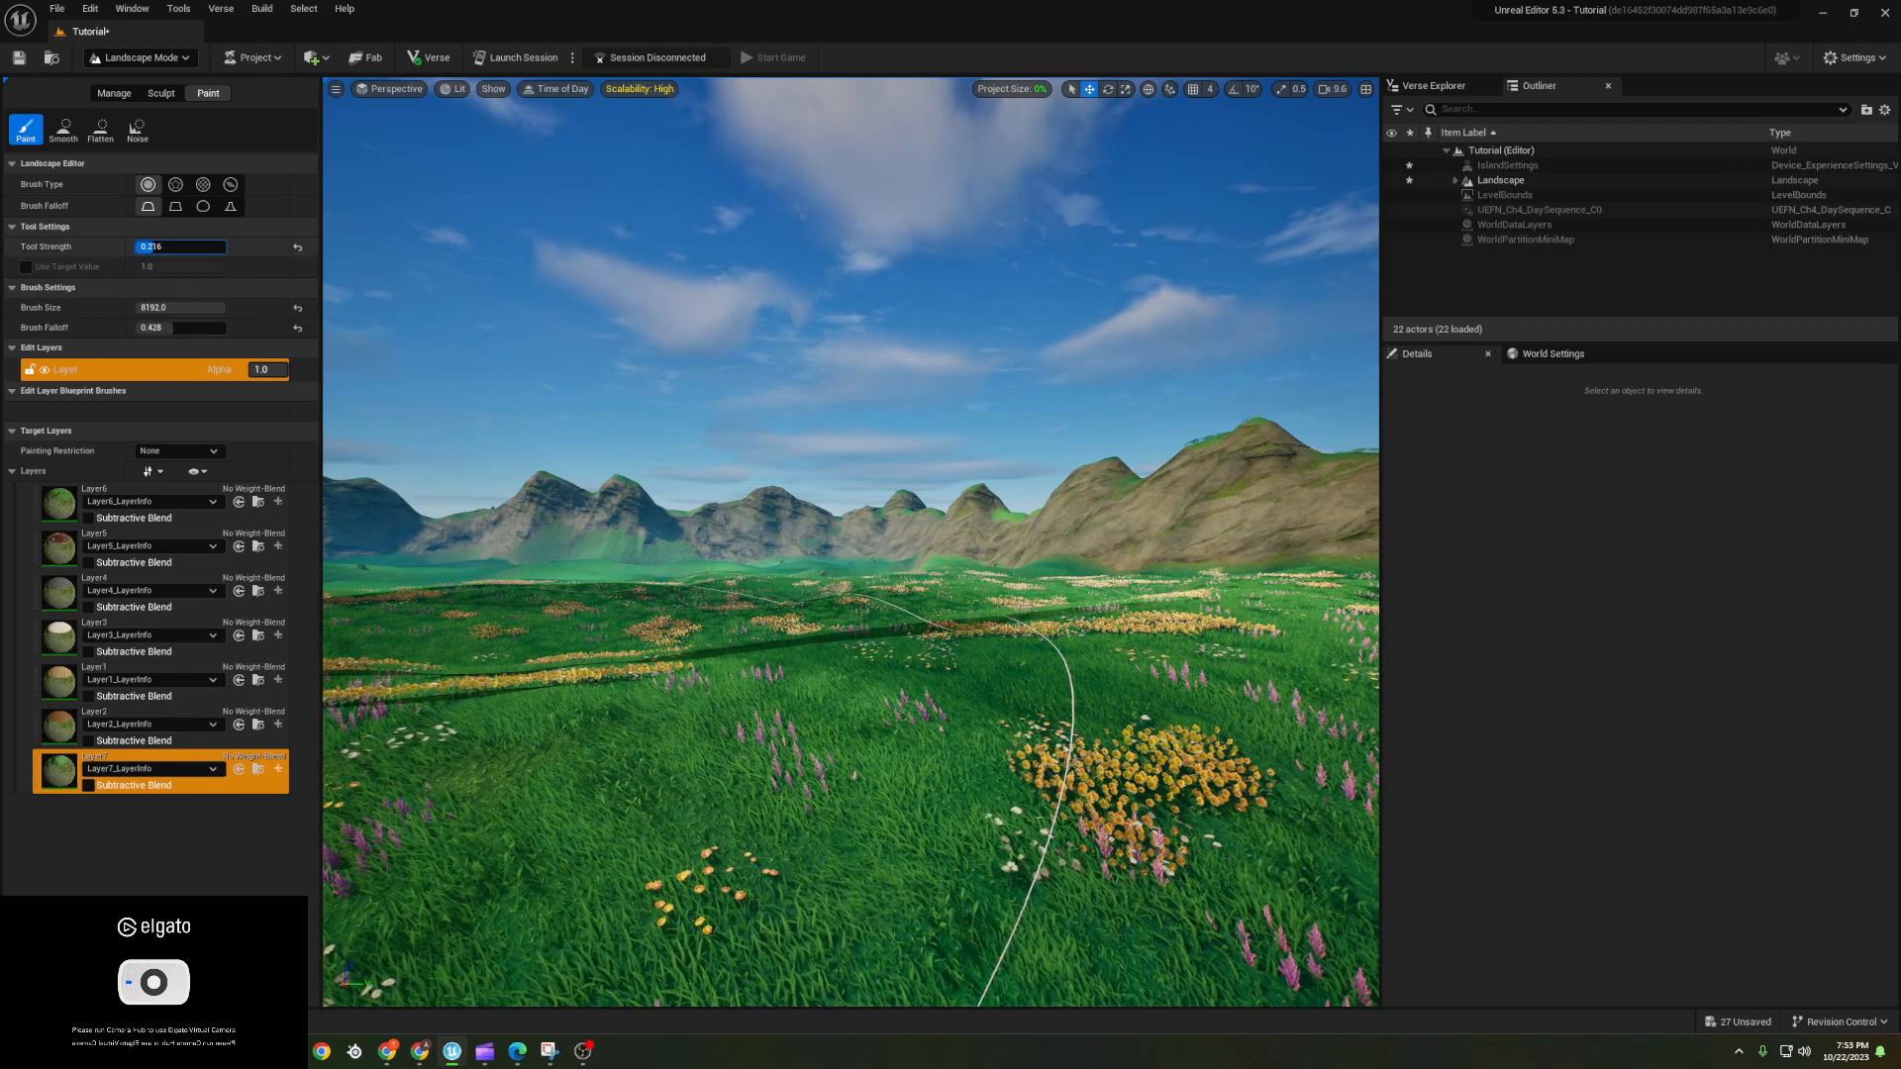
left_click_drag(189, 311, 157, 311)
right_click_drag(634, 475, 852, 634)
right_click_drag(538, 577, 658, 644)
mouse_move(612, 475)
left_mouse_down()
mouse_move(602, 491)
mouse_move(667, 466)
mouse_move(645, 471)
mouse_move(683, 502)
mouse_move(692, 479)
mouse_move(777, 543)
mouse_move(747, 603)
mouse_move(547, 687)
left_mouse_up()
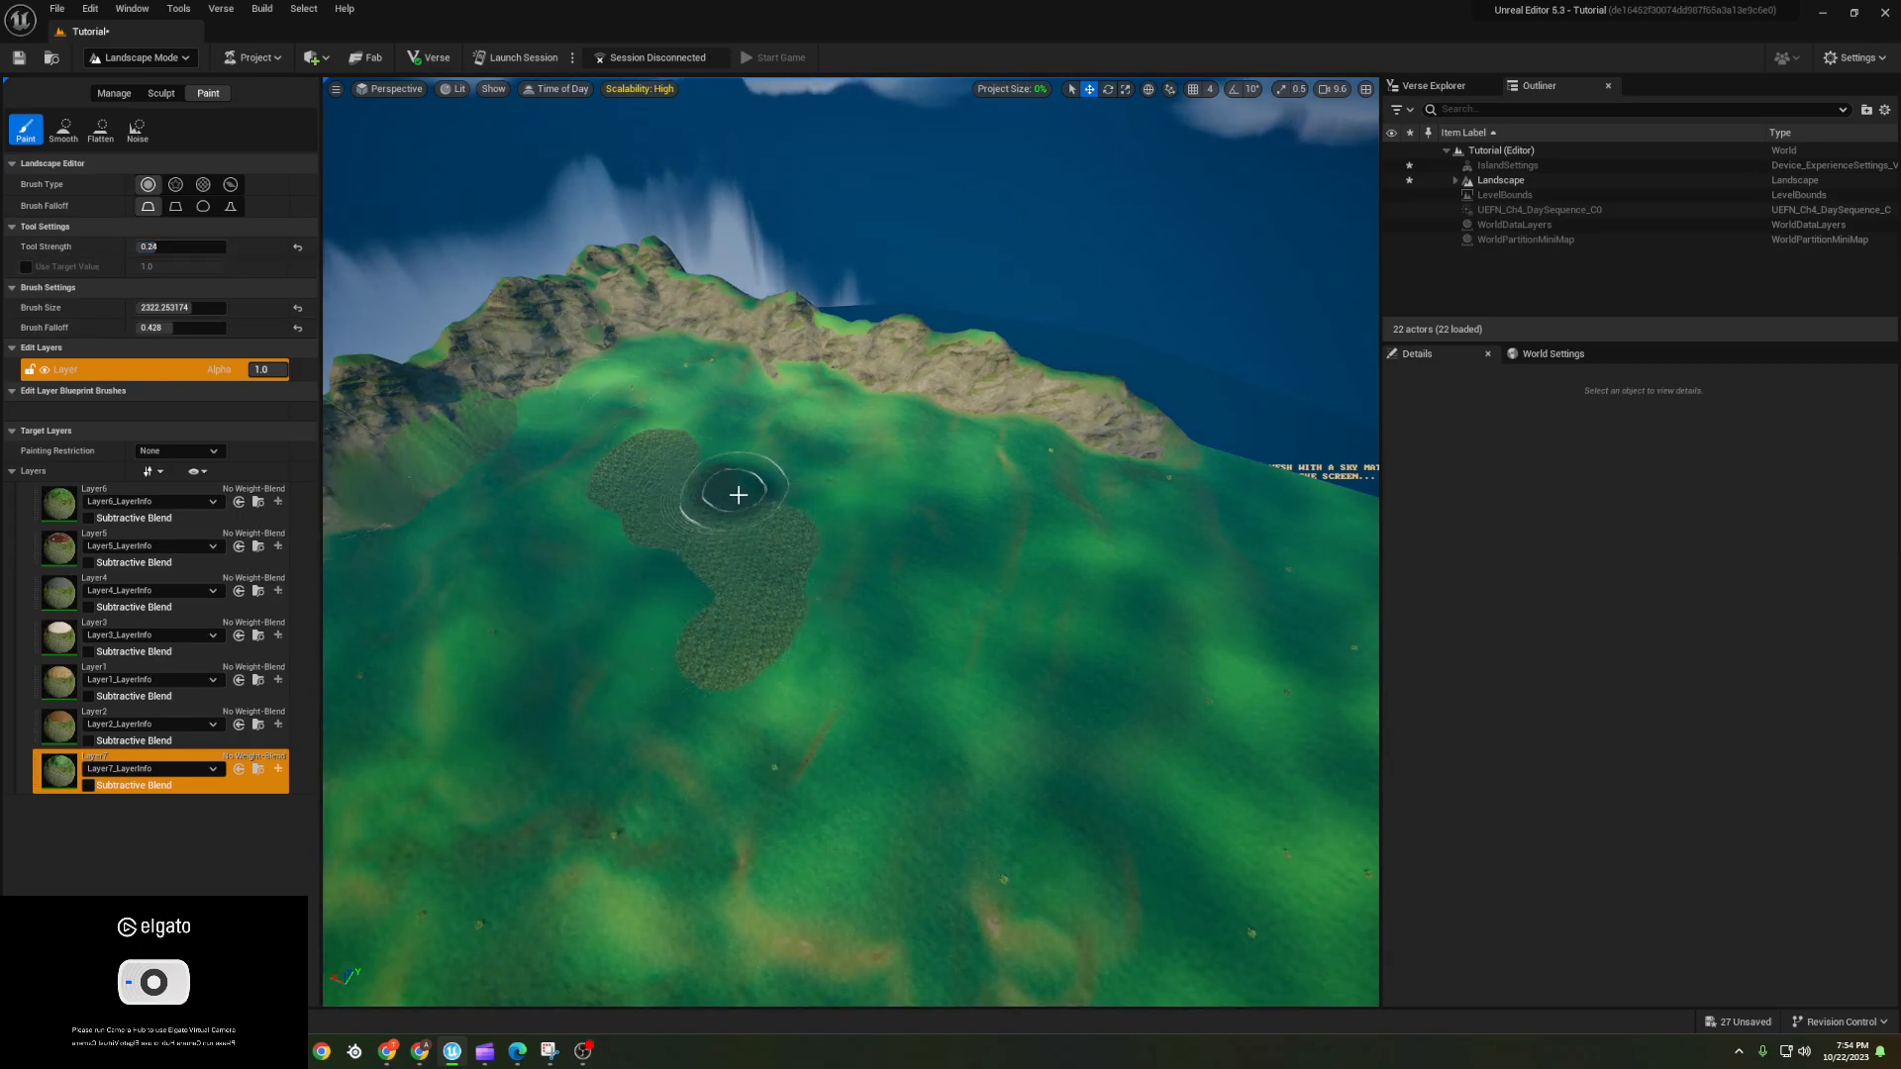
- Paint a Layer3 sand band around the near side of the green patch and apply Layer6 over the patch
left_click(59, 638)
mouse_move(615, 574)
left_mouse_down()
mouse_move(710, 532)
mouse_move(624, 624)
mouse_move(803, 674)
mouse_move(772, 711)
mouse_move(820, 664)
mouse_move(827, 564)
left_mouse_up()
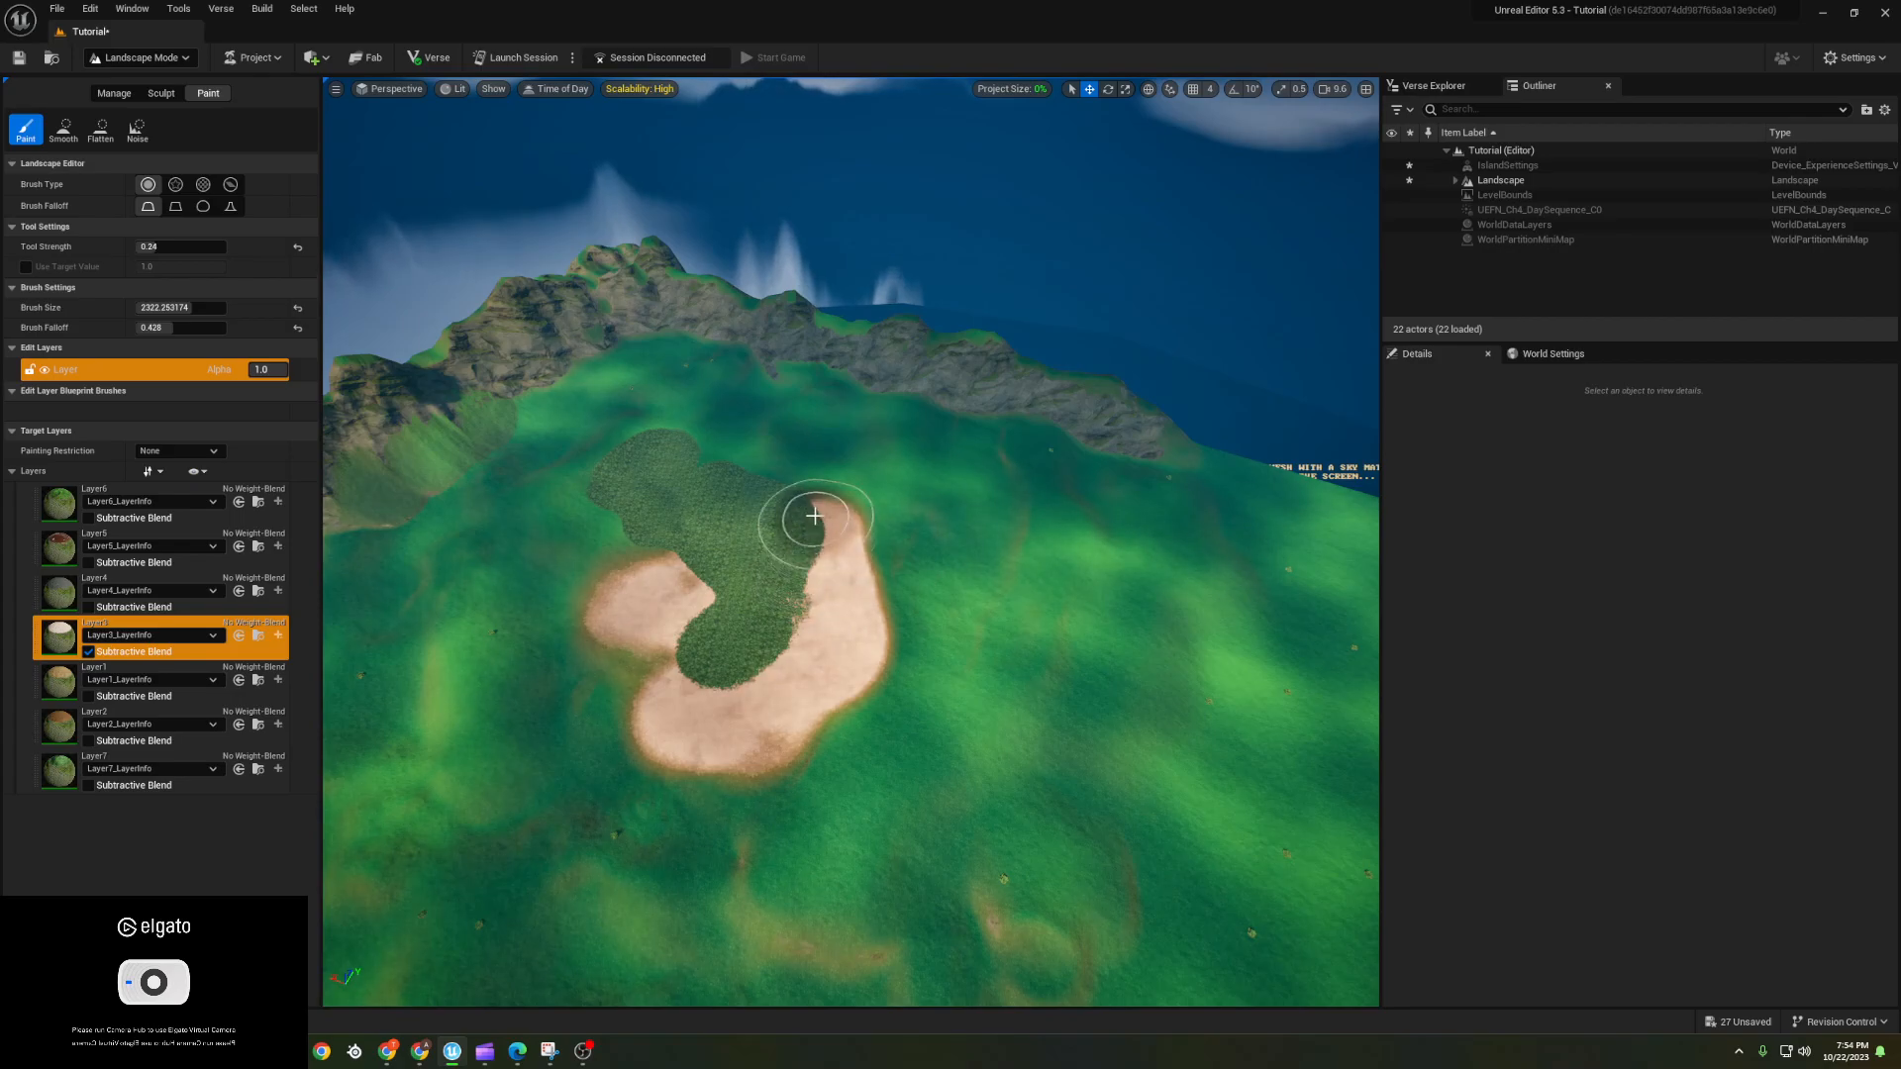
left_click(71, 513)
mouse_move(679, 520)
left_mouse_down()
mouse_move(723, 548)
mouse_move(704, 565)
mouse_move(750, 553)
left_mouse_up()
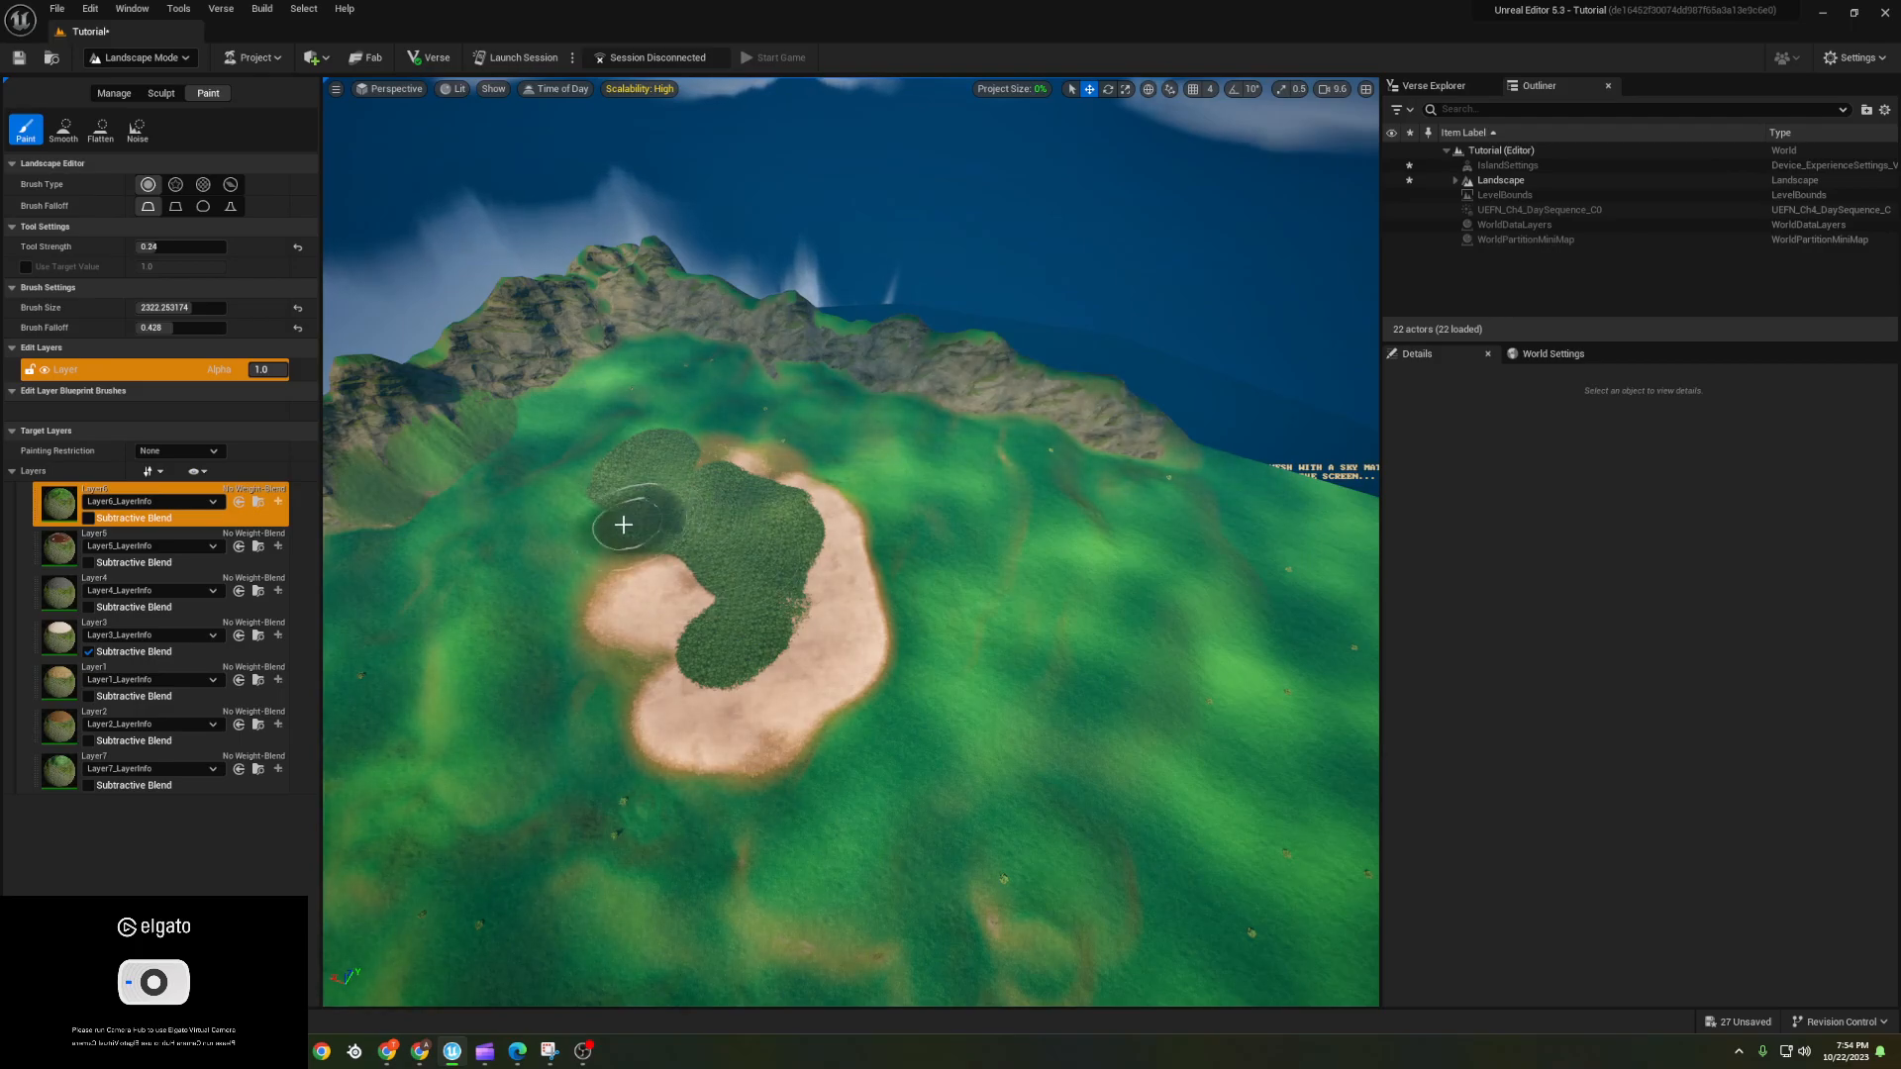
left_click_drag(622, 525, 332, 654)
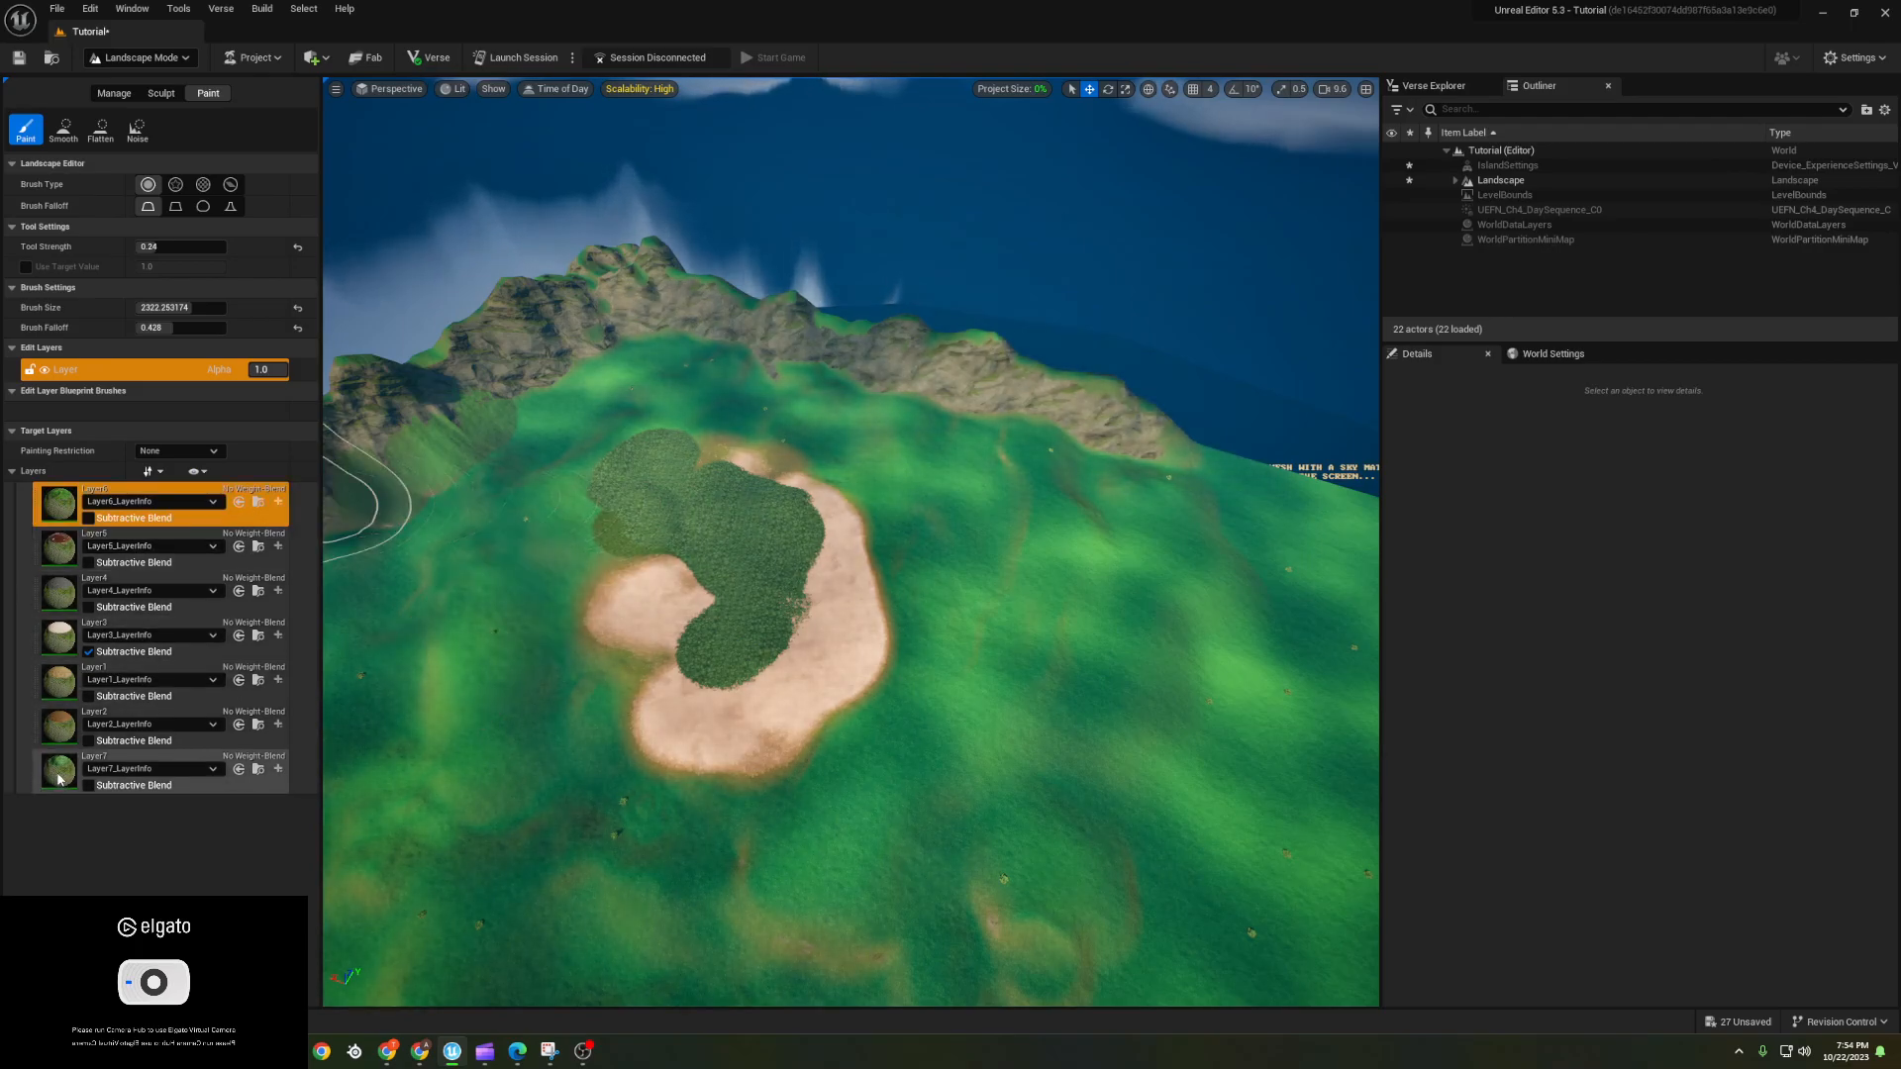
- Paint a Layer5 band around the far side of the green patch and Layer1 ground up to the mountain foot
left_click(64, 549)
mouse_move(565, 540)
left_mouse_down()
mouse_move(643, 548)
mouse_move(585, 531)
mouse_move(627, 452)
mouse_move(712, 445)
mouse_move(804, 481)
left_mouse_up()
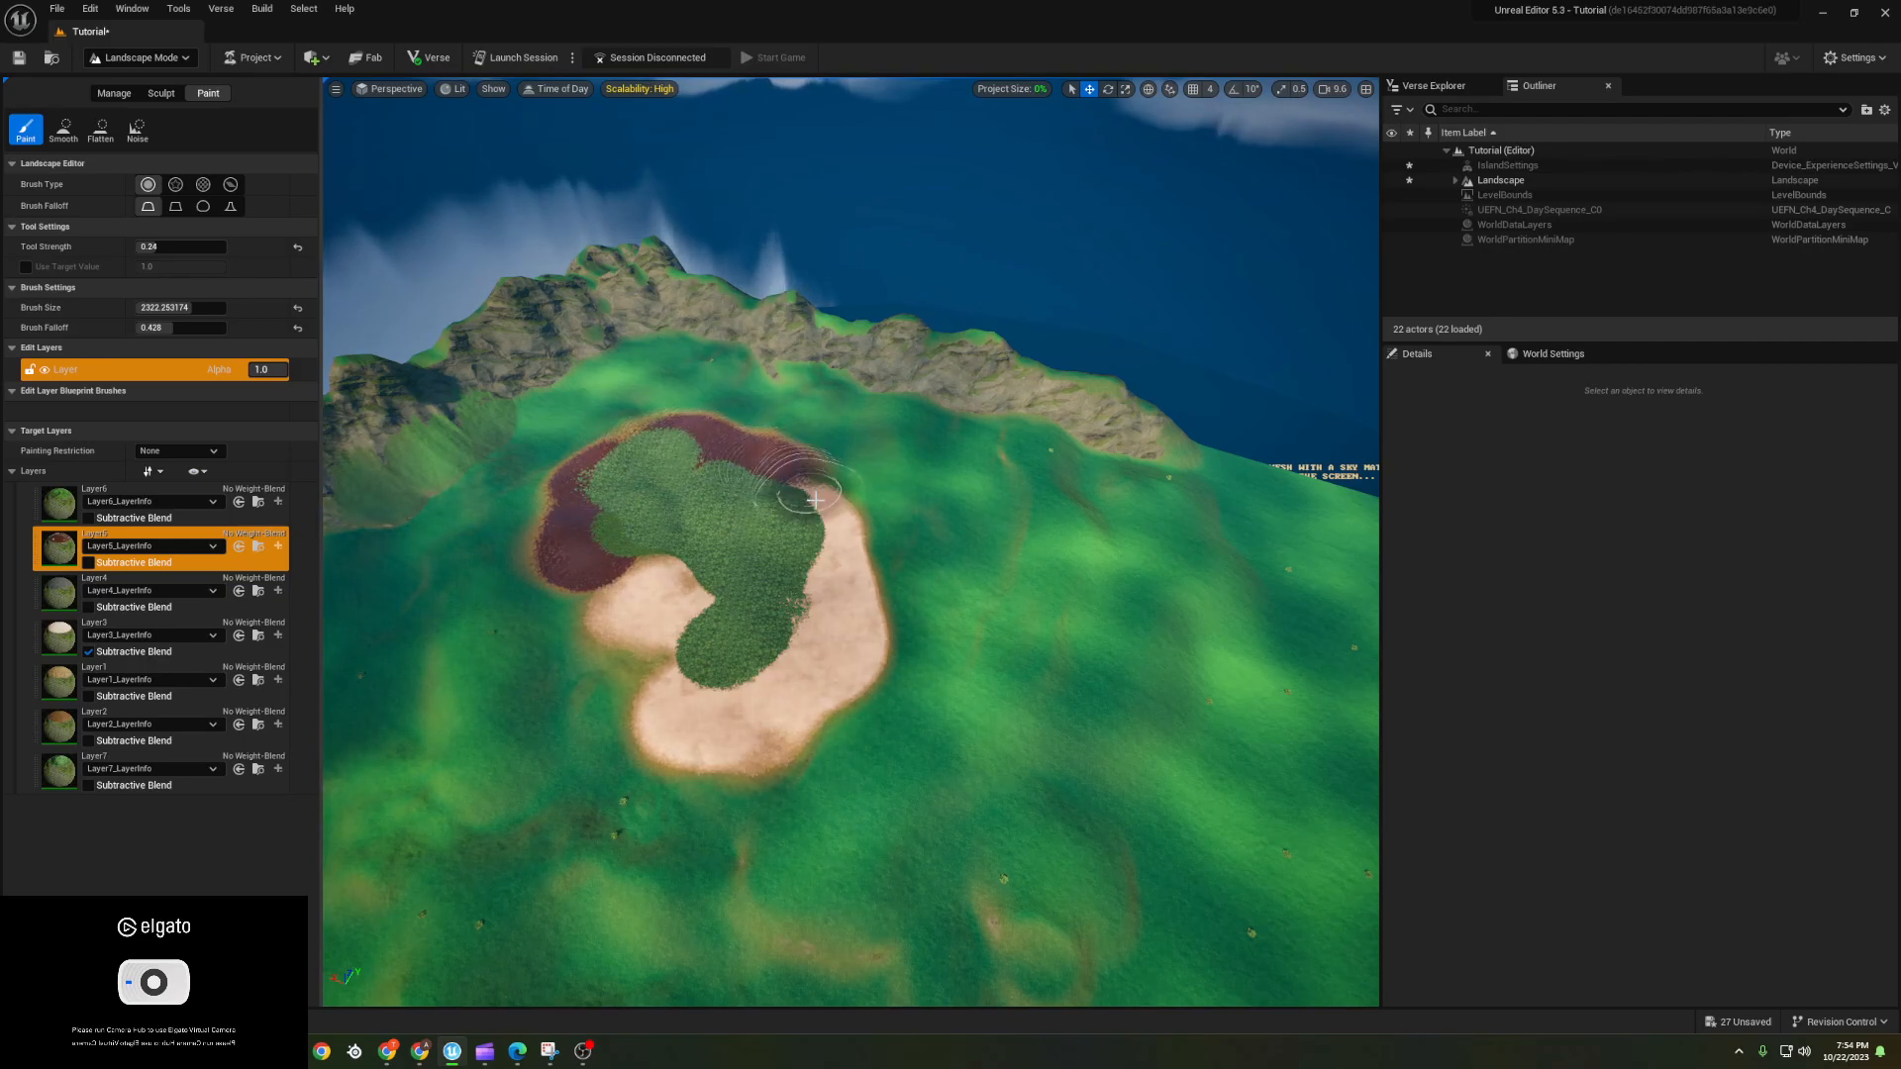
left_click(81, 690)
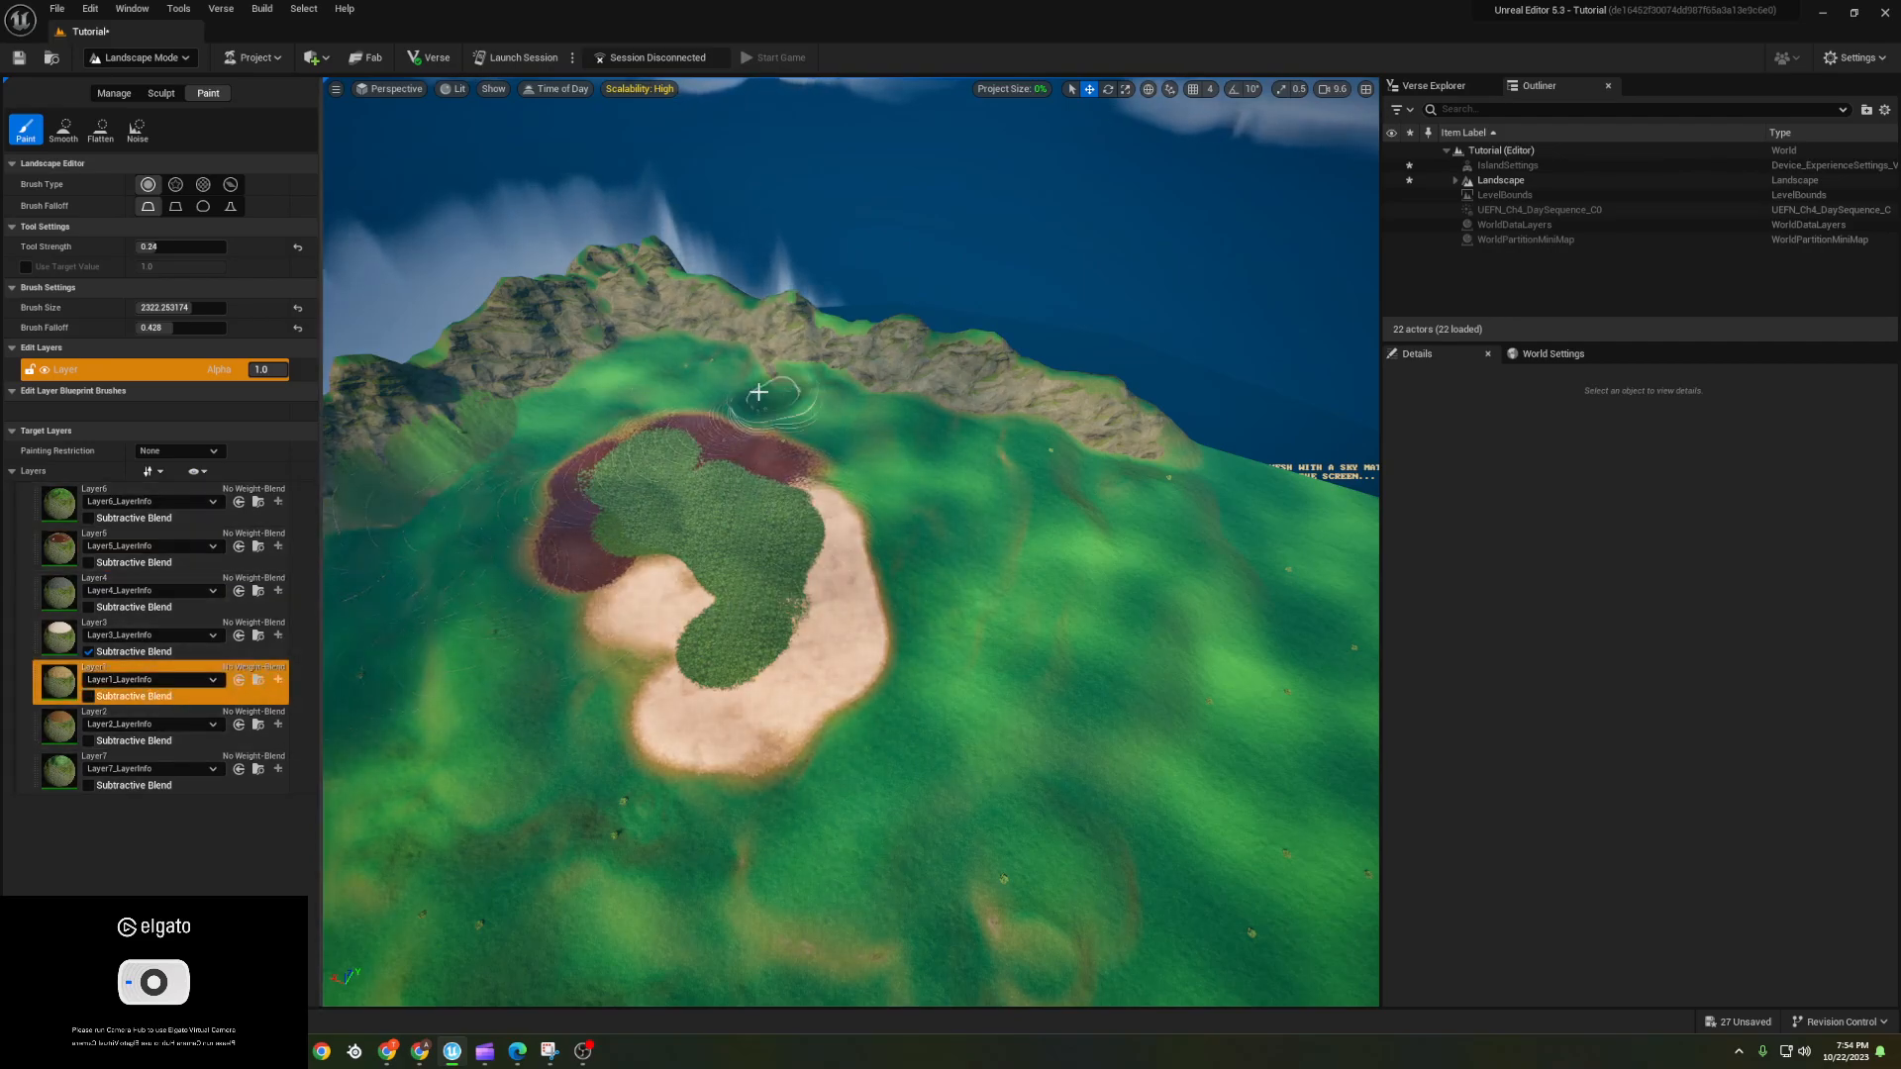
mouse_move(747, 418)
left_mouse_down()
mouse_move(934, 450)
mouse_move(942, 535)
mouse_move(777, 798)
mouse_move(476, 495)
mouse_move(425, 628)
mouse_move(636, 803)
mouse_move(501, 410)
left_mouse_up()
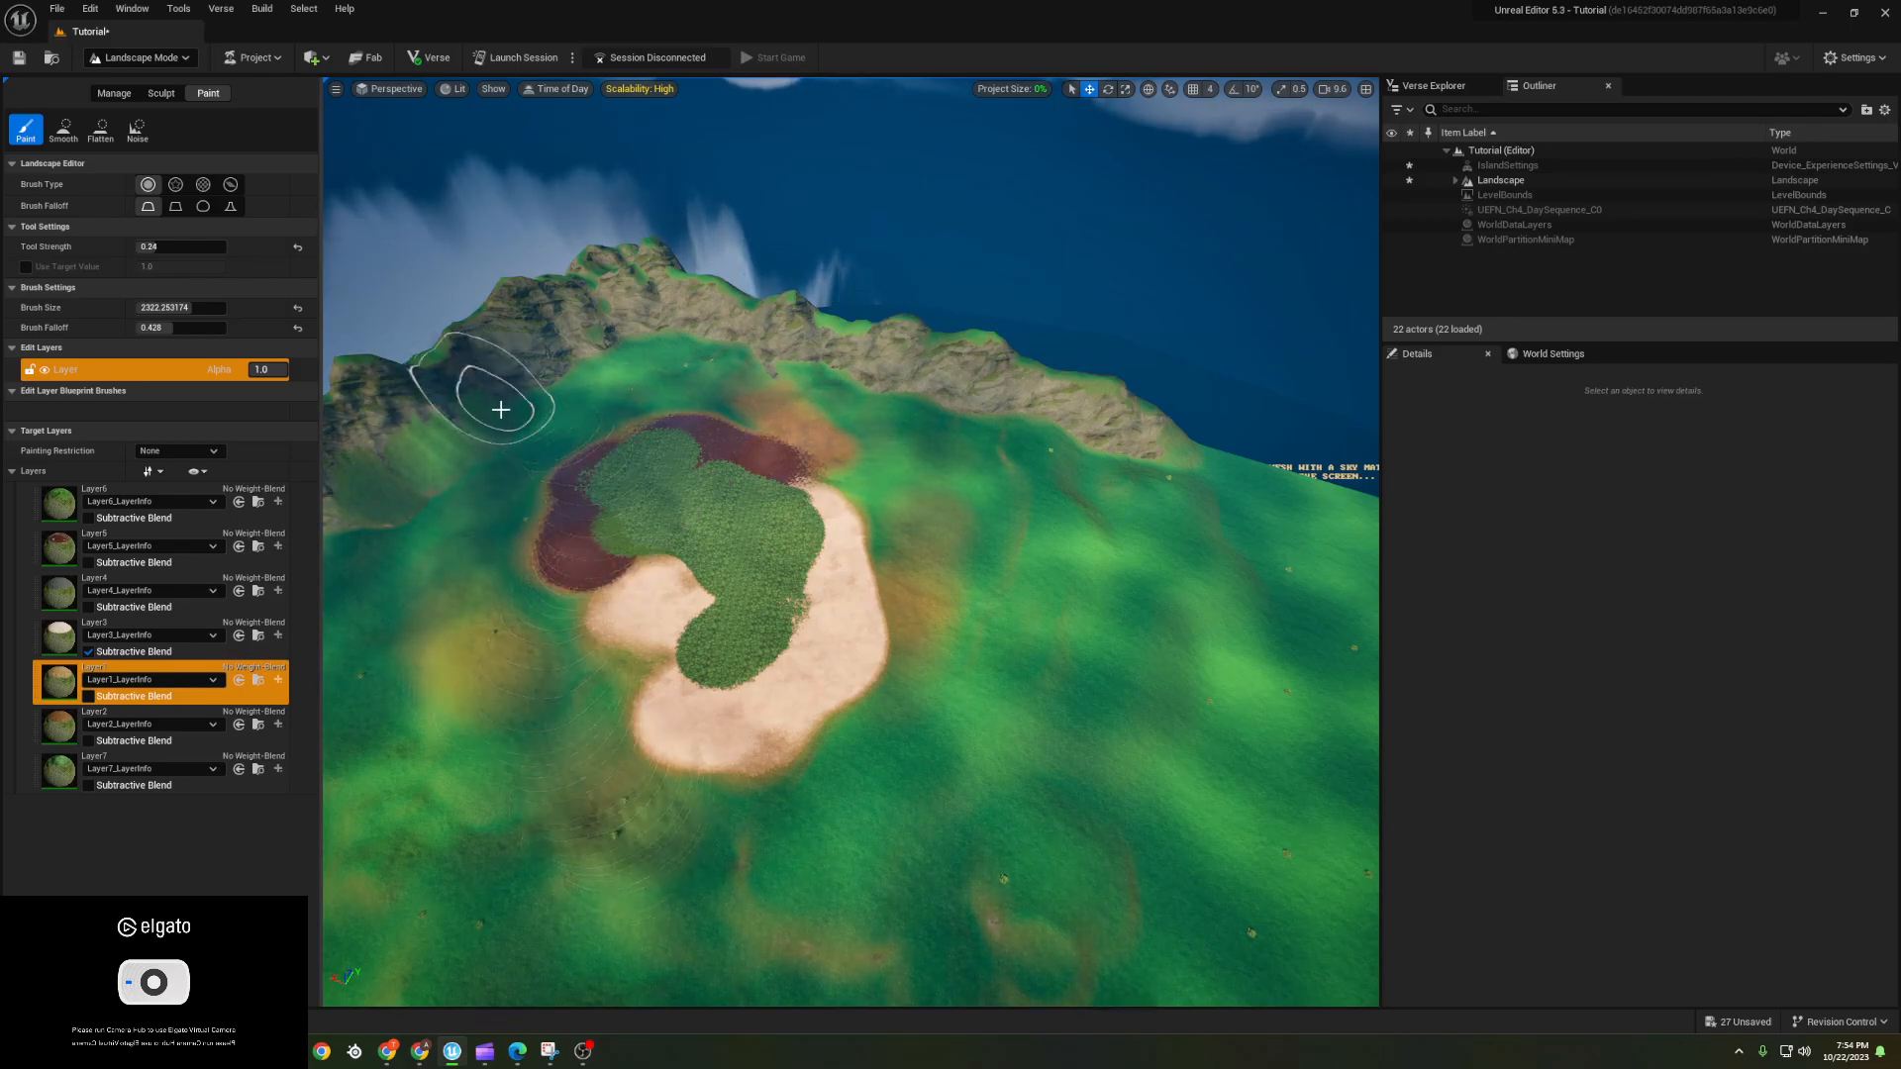
mouse_move(613, 433)
left_mouse_down()
mouse_move(667, 386)
mouse_move(704, 501)
mouse_move(512, 480)
left_mouse_up()
mouse_move(502, 505)
left_mouse_down()
mouse_move(496, 637)
mouse_move(544, 382)
mouse_move(446, 382)
mouse_move(449, 437)
mouse_move(390, 433)
mouse_move(403, 403)
mouse_move(570, 353)
mouse_move(594, 297)
mouse_move(708, 311)
left_mouse_up()
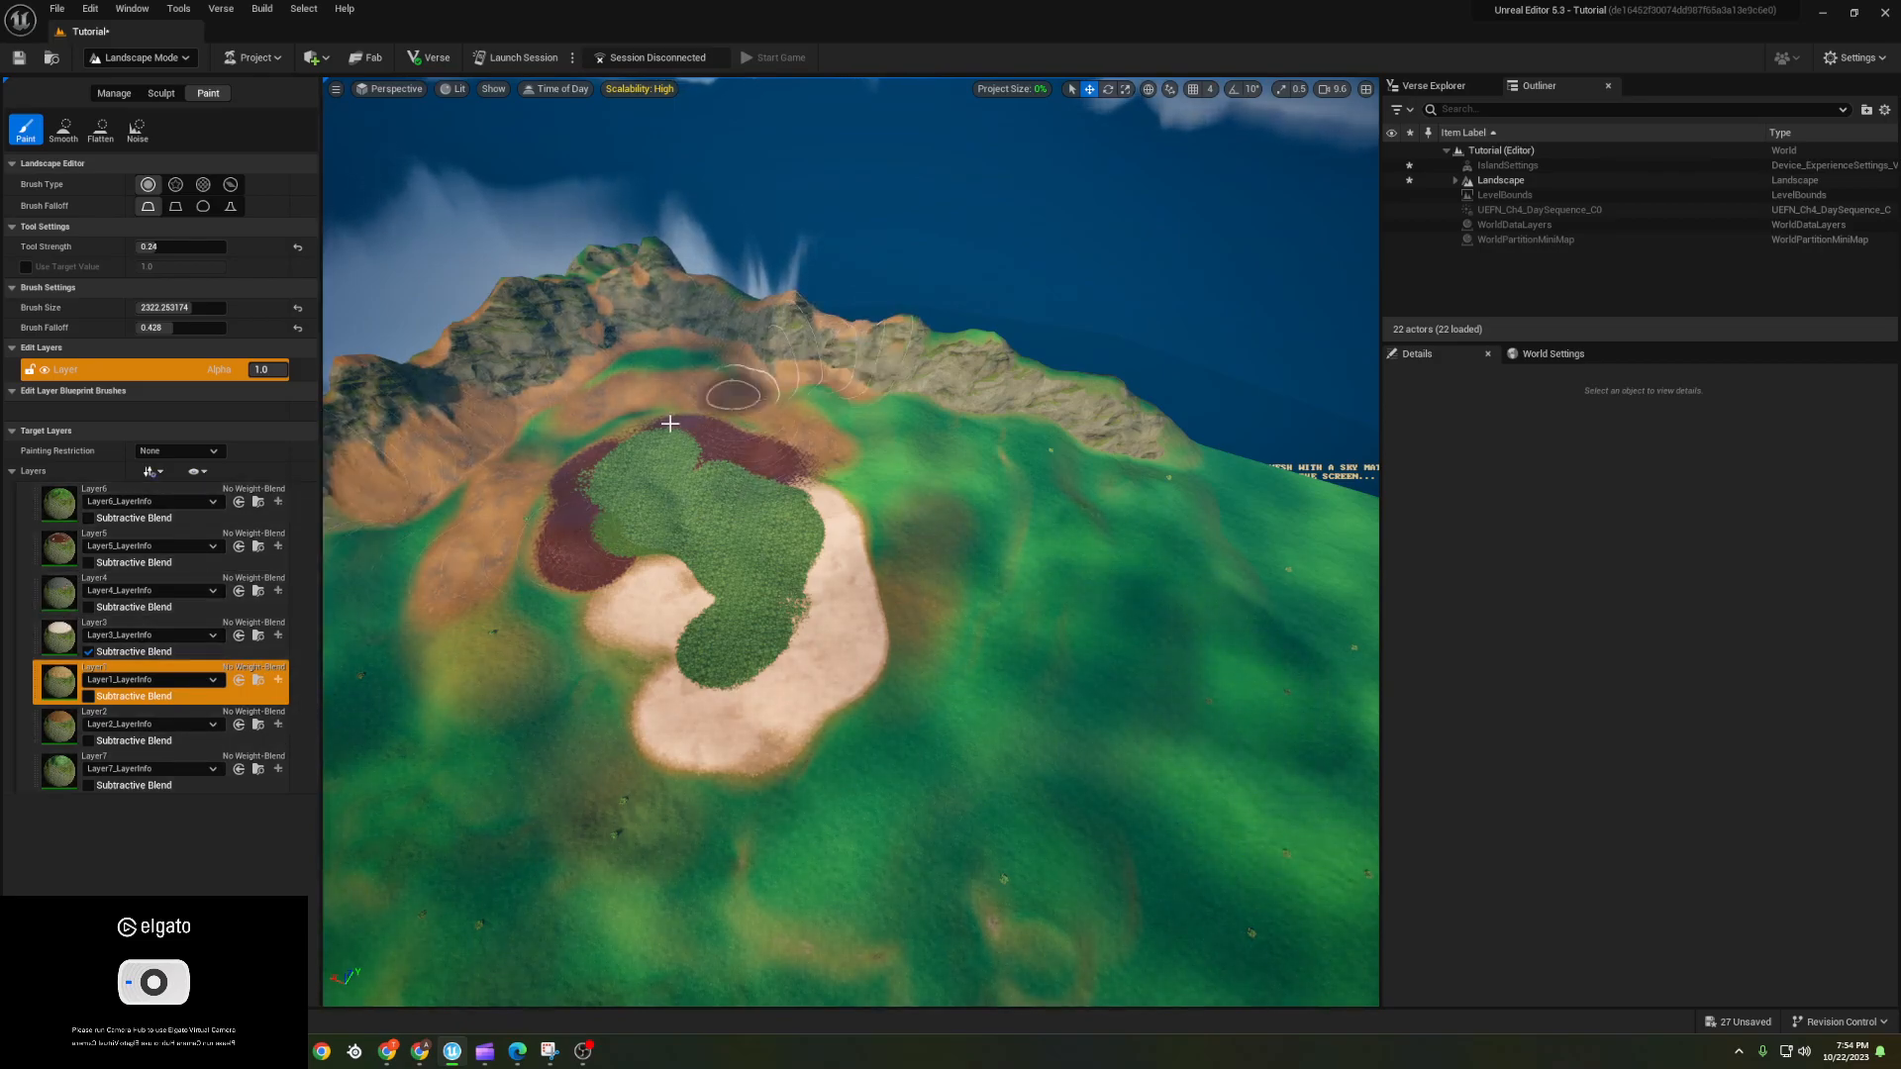
- Paint Layer4 dark rock along the base of the mountain ridge on both sides of the painted area
left_click(158, 579)
left_click_drag(782, 373, 982, 393)
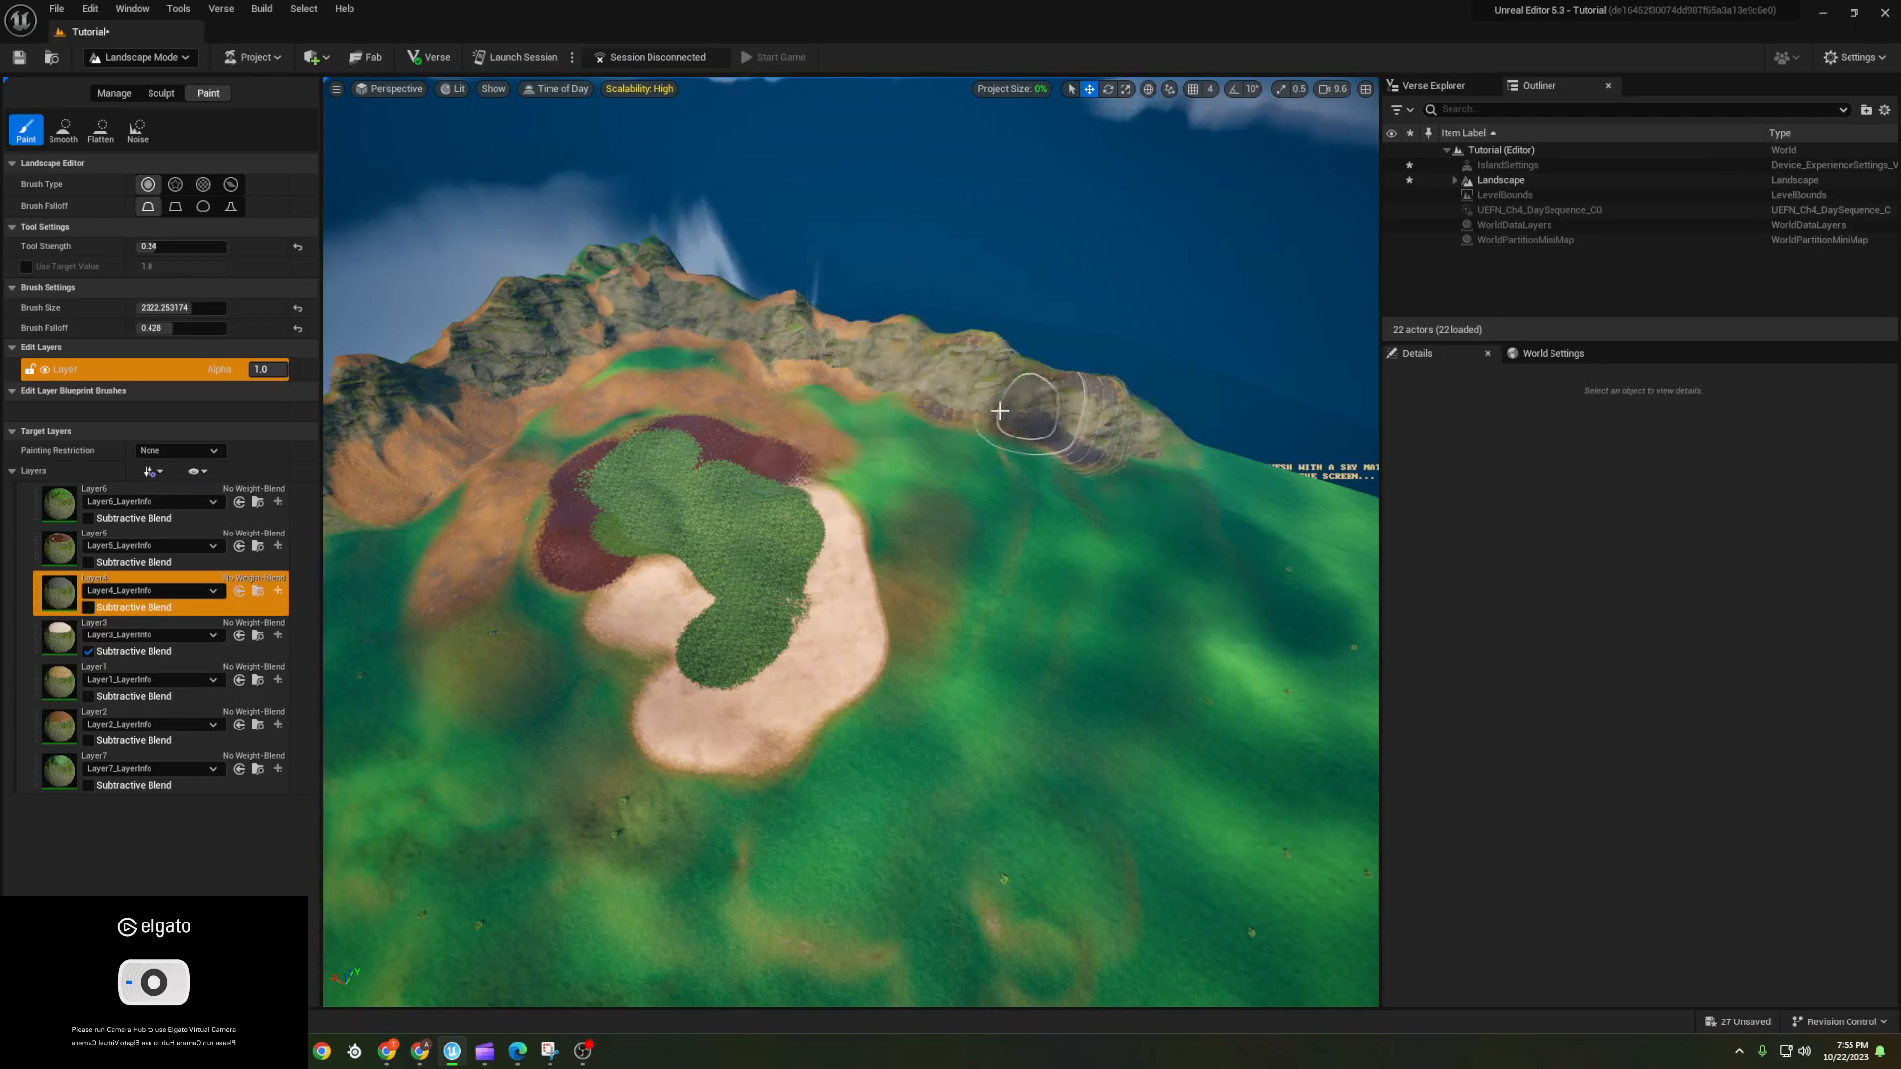
left_click_drag(465, 368, 406, 498)
right_click_drag(391, 516, 317, 515)
left_click_drag(437, 444, 564, 441)
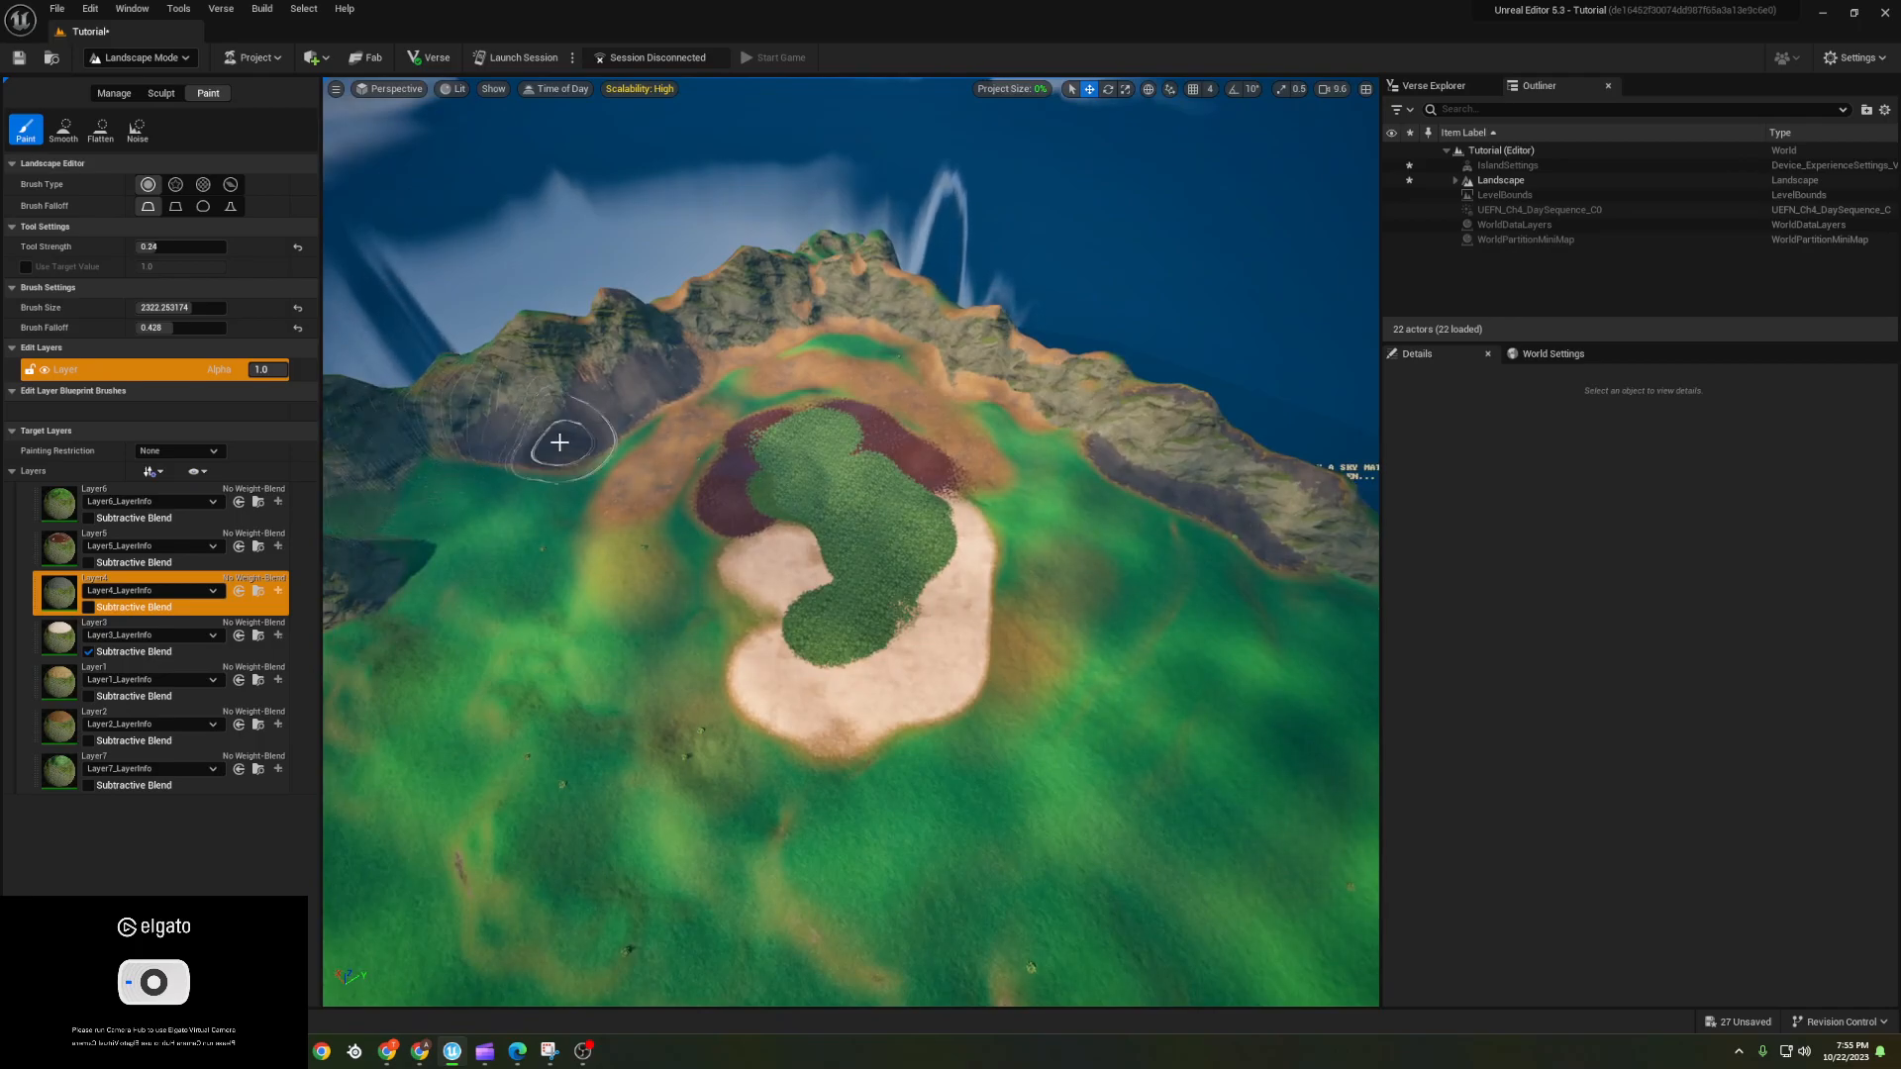
- Disable Subtractive Blend for Layer3, enable it for Layer7 and Layer6, and try subtracting both layers from the green patch
left_click(88, 651)
left_click(88, 786)
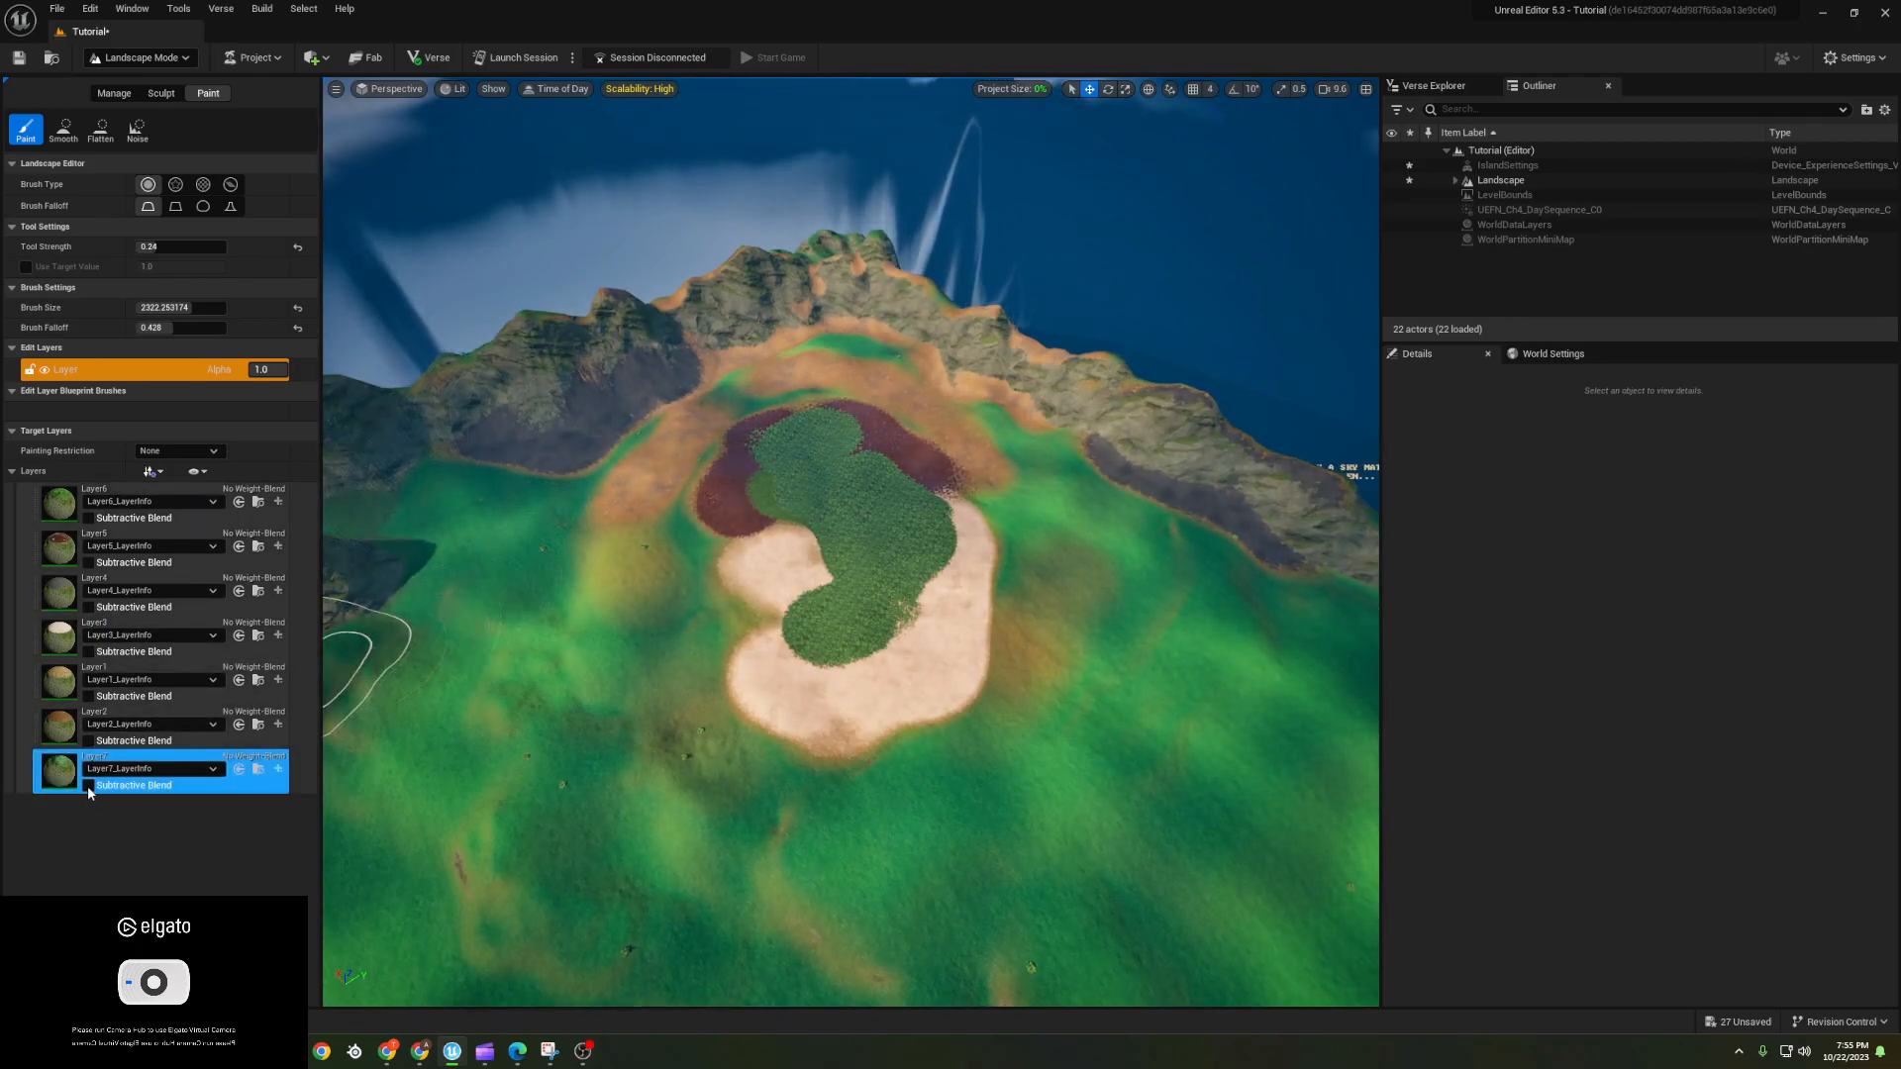
left_click(88, 518)
left_click(53, 504)
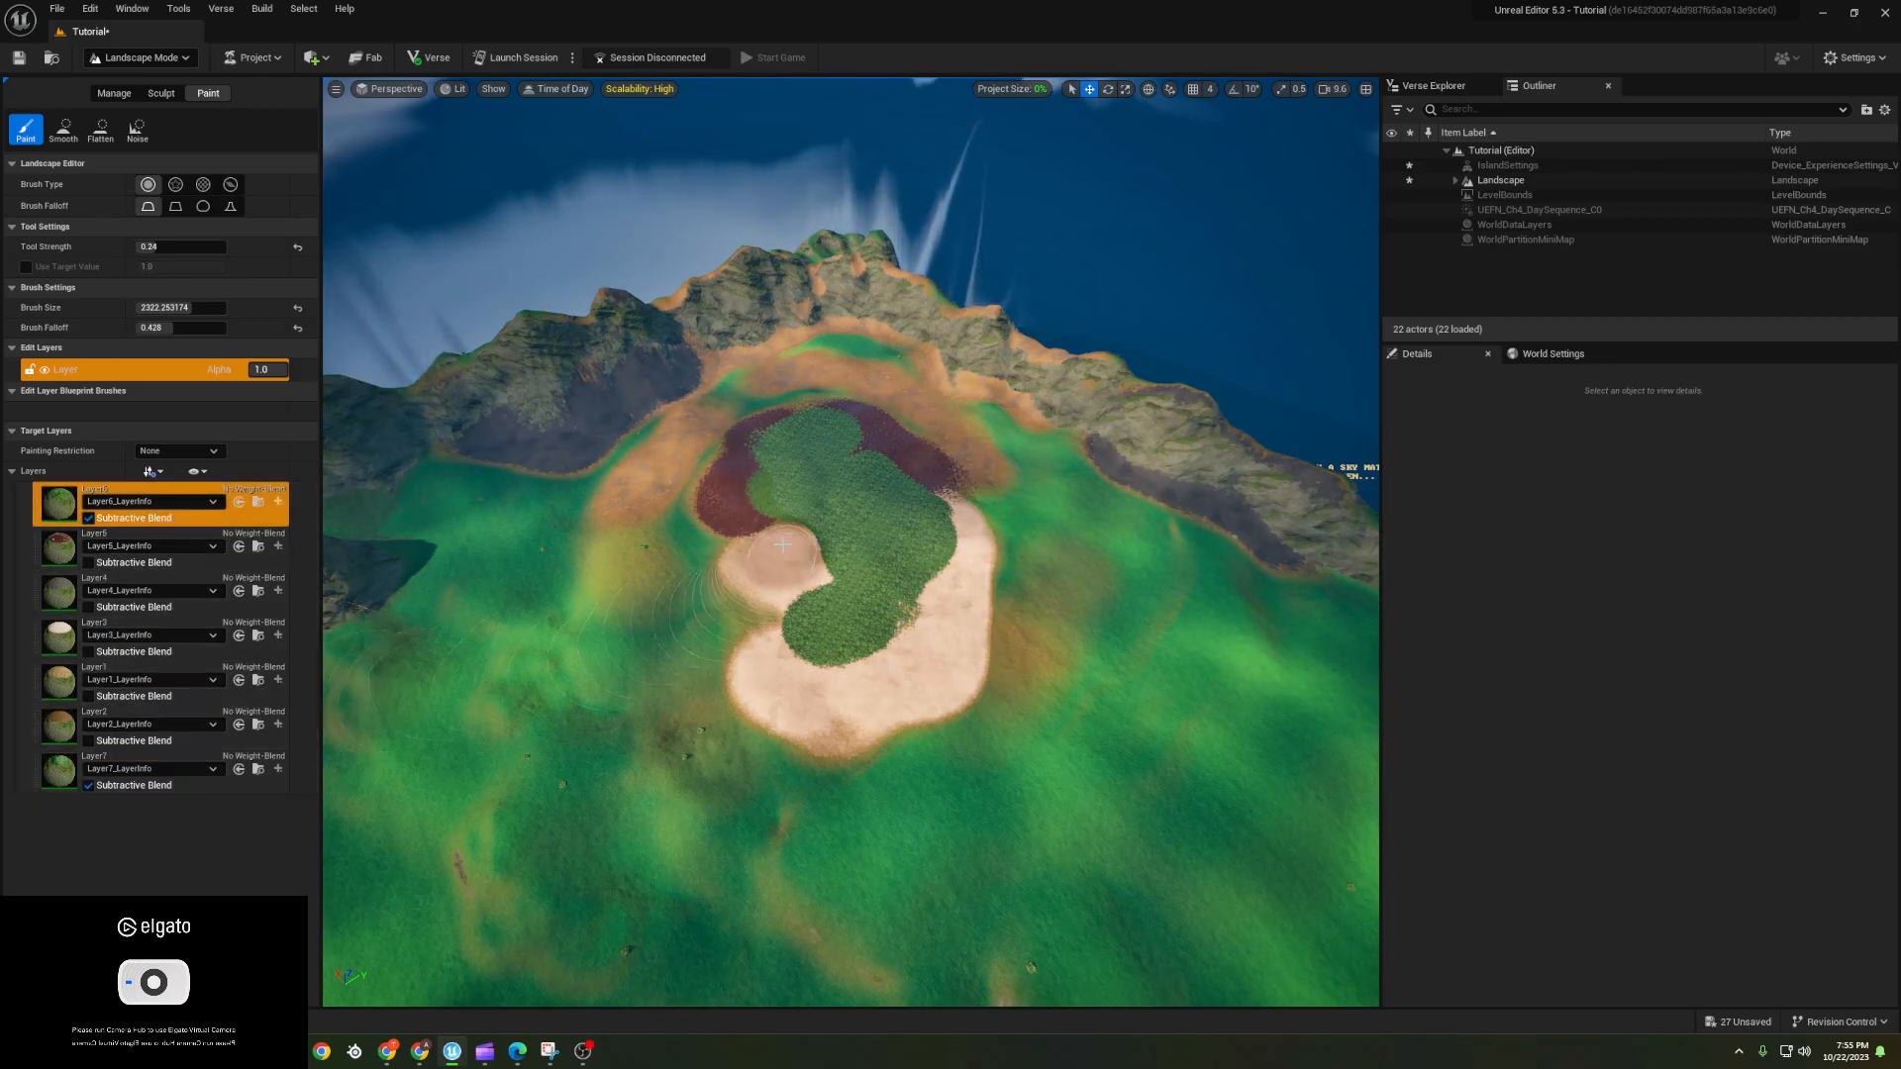
left_click_drag(846, 506, 867, 511)
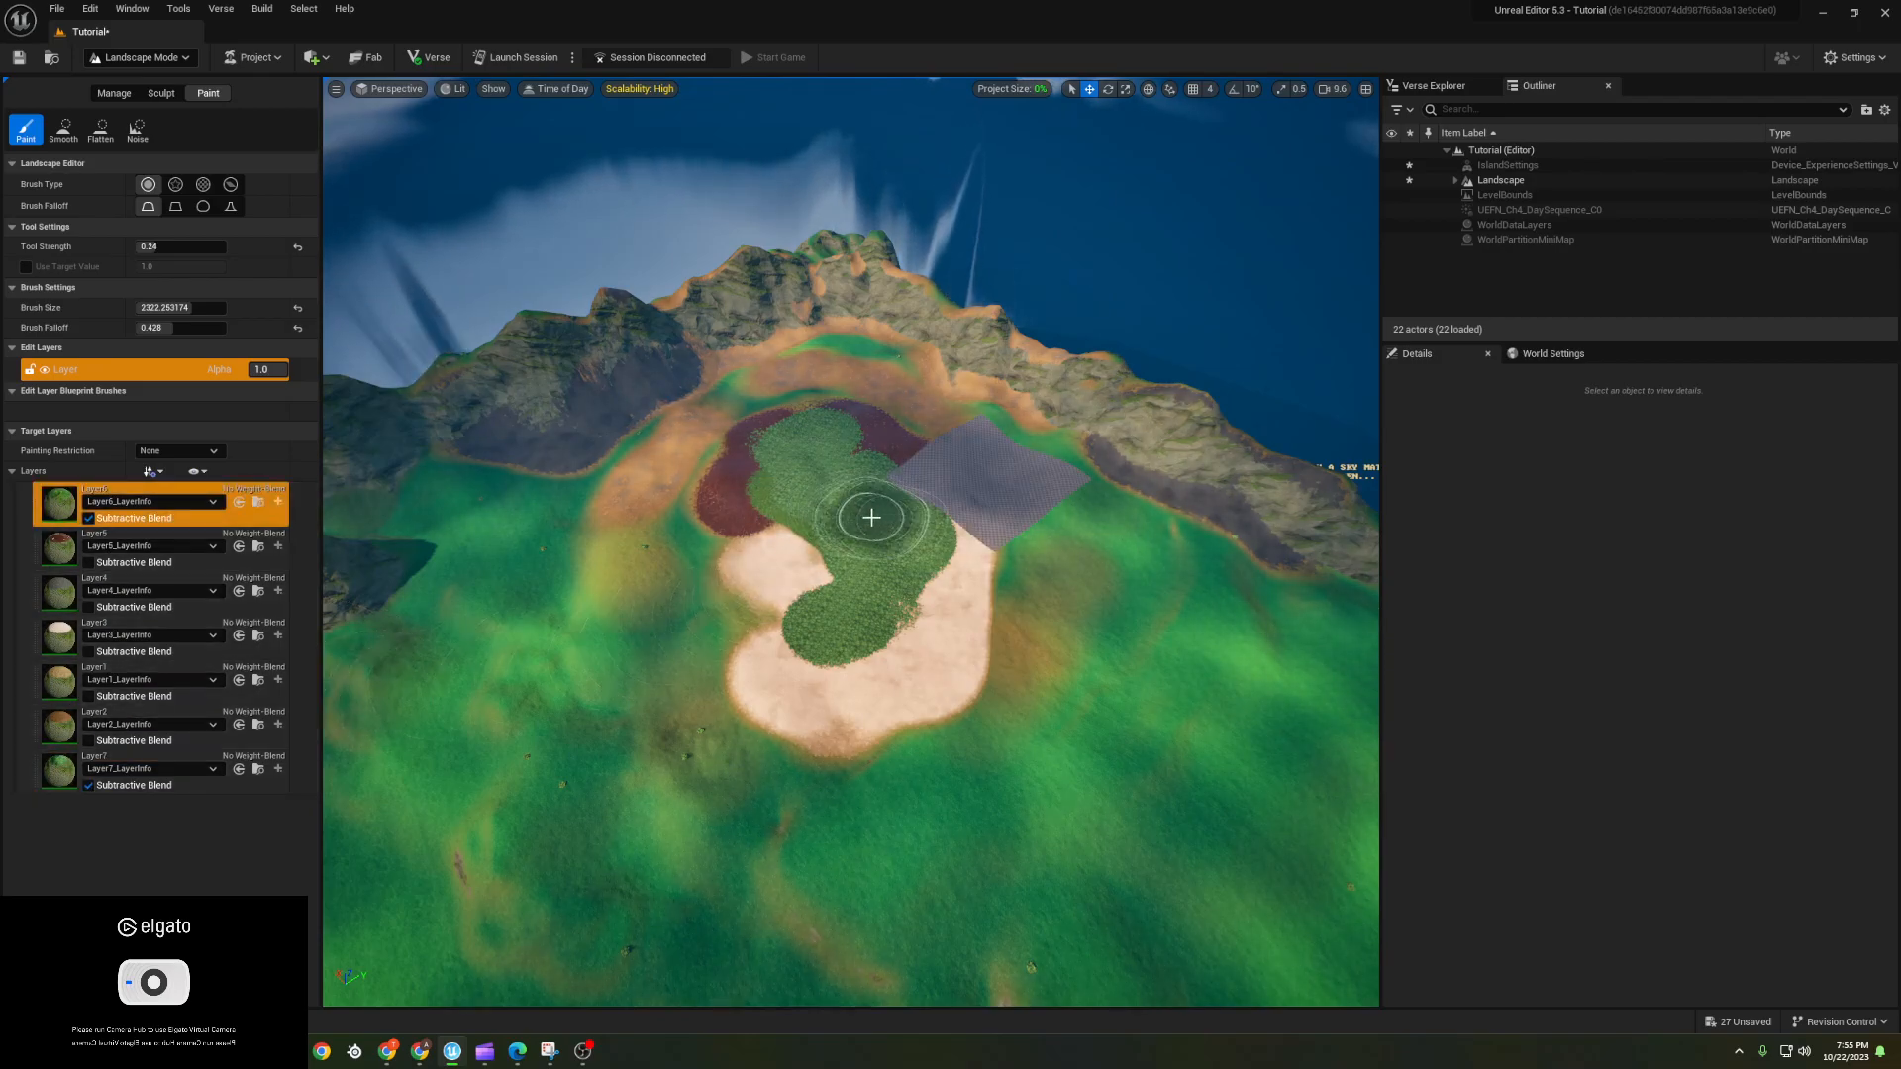
left_click(74, 774)
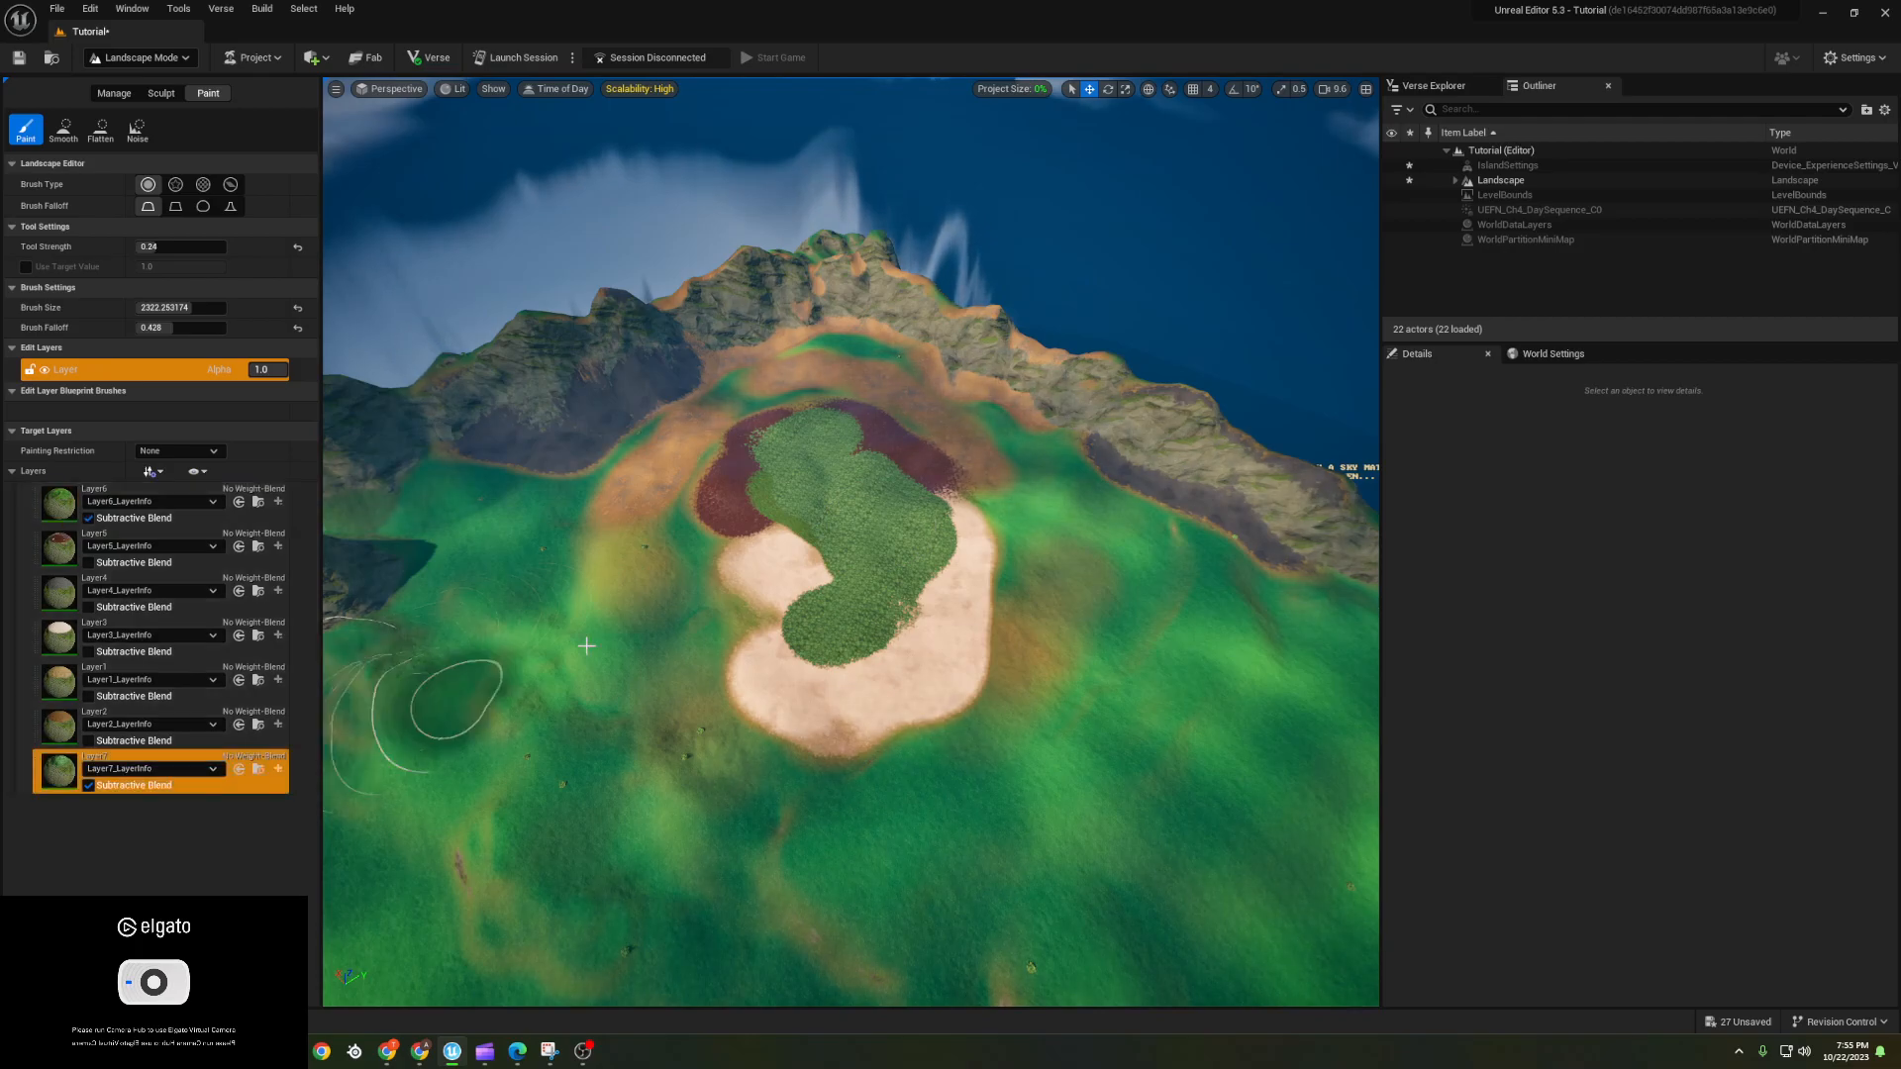
left_click(820, 518)
- Paint Layer4 dark ground in the hollow between the grassy hill and the mountains
mouse_move(870, 527)
right_mouse_down()
mouse_move(975, 525)
mouse_move(871, 515)
mouse_move(876, 451)
mouse_move(871, 575)
mouse_move(881, 367)
mouse_move(874, 485)
mouse_move(876, 386)
mouse_move(926, 379)
right_mouse_up()
key("w")
key("s")
key("w")
key("s")
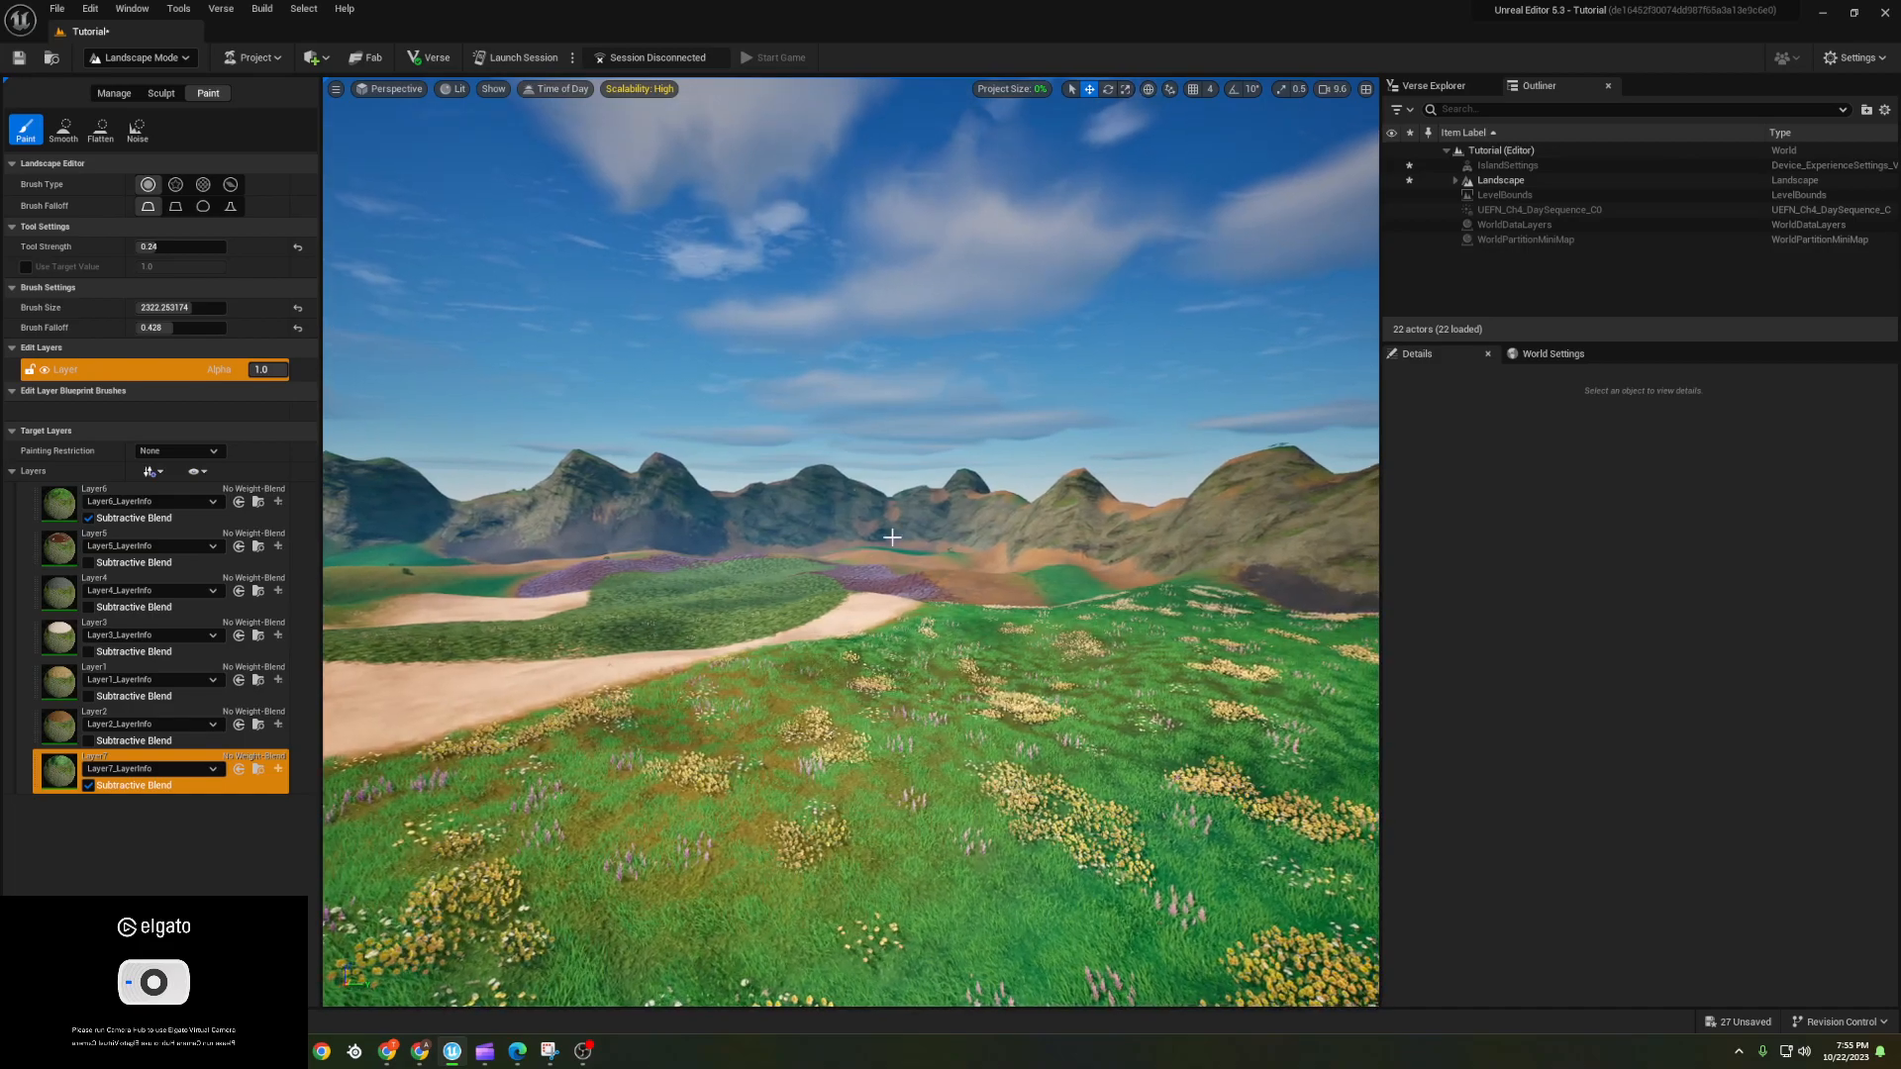
left_click(67, 589)
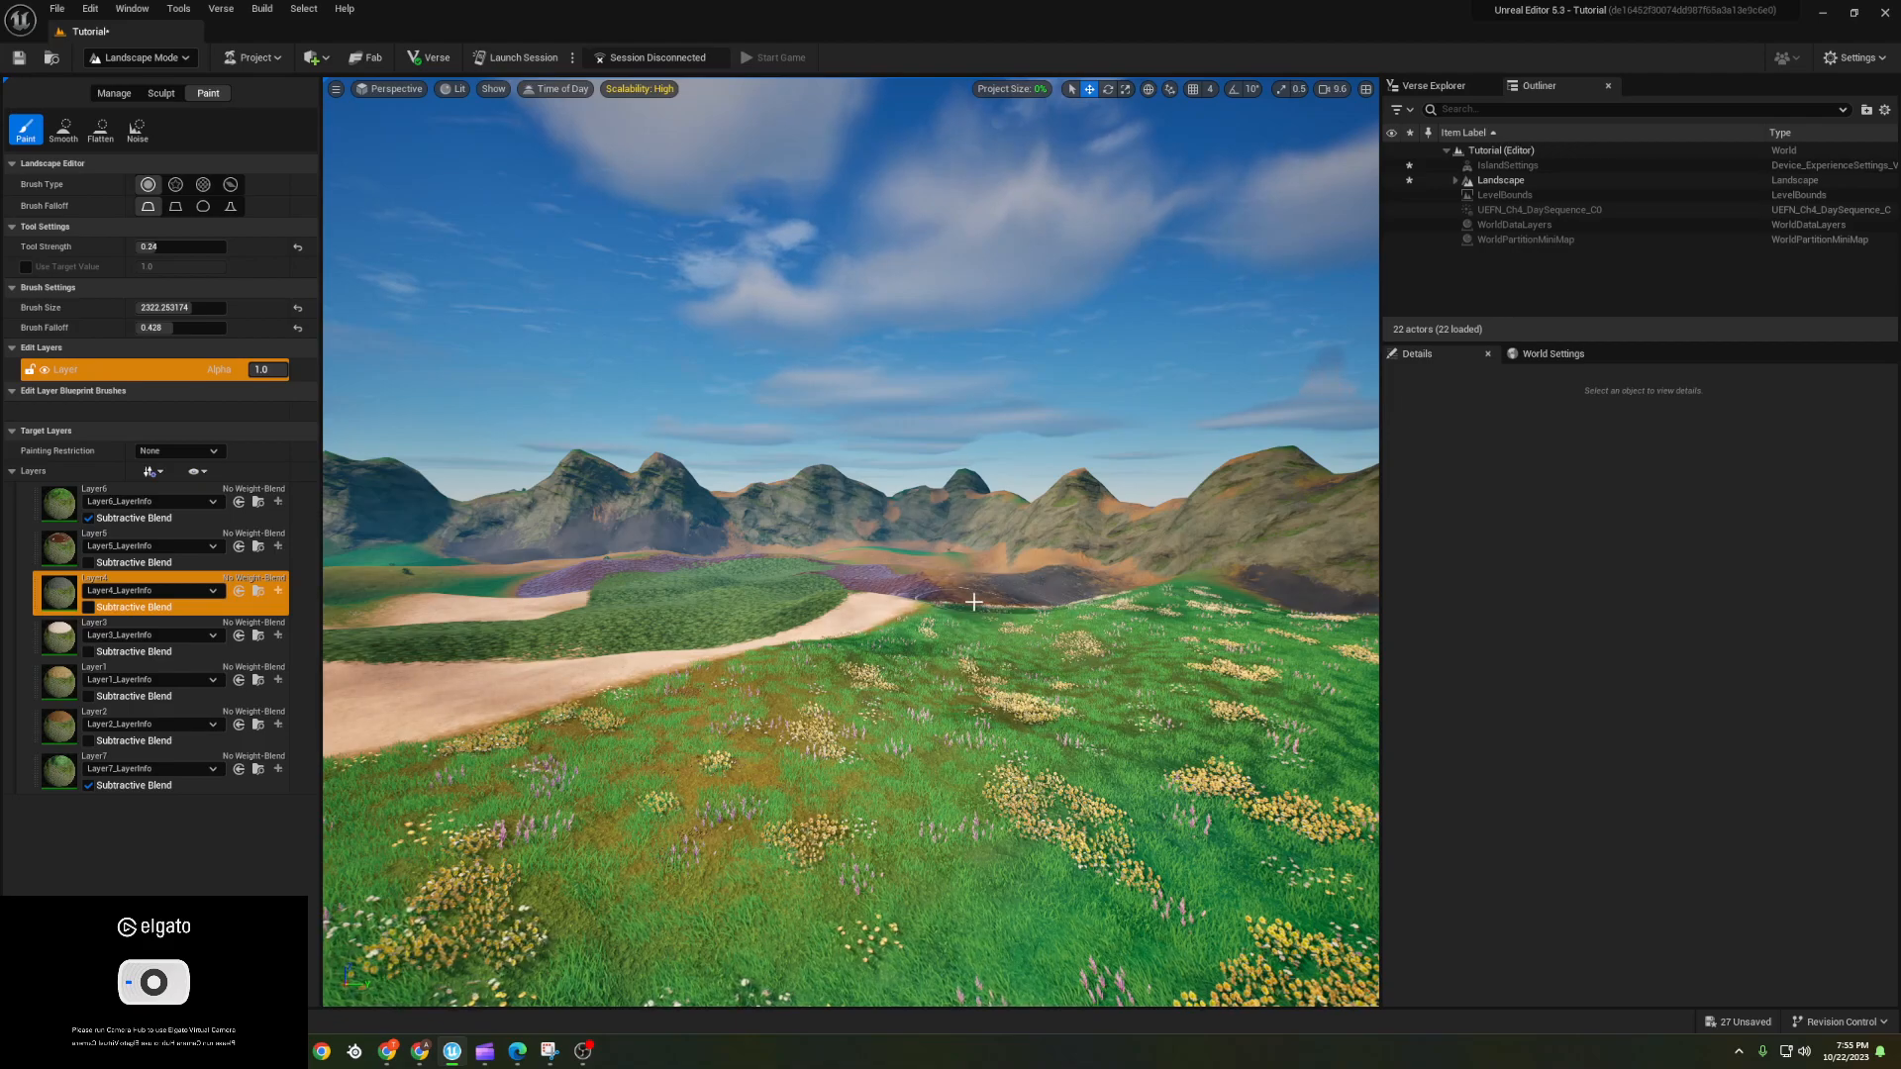
- Paint Layer4 dark rock over the far end of the sand strip, between the green patch and the grass
right_click_drag(852, 542, 834, 814)
key("e")
key("w")
key("w")
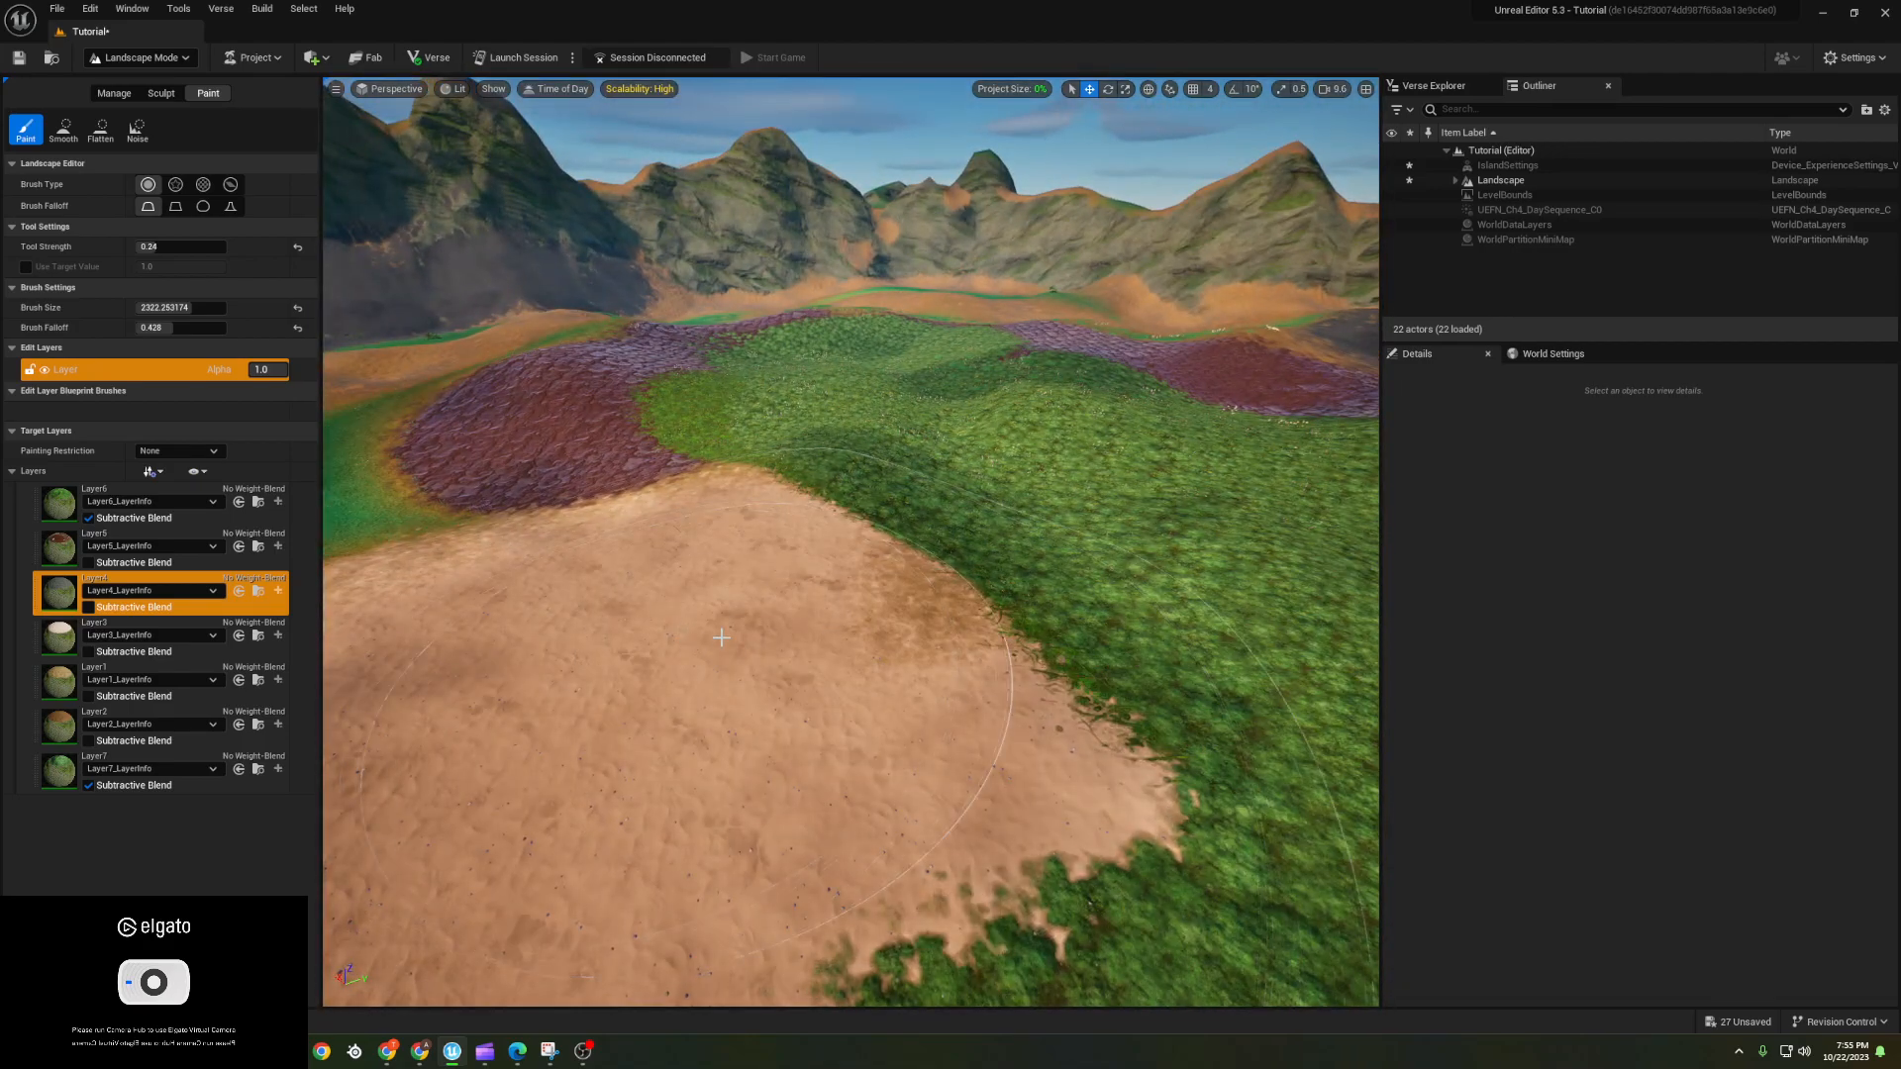
left_click_drag(827, 693, 760, 666)
key("s")
right_click_drag(760, 666, 786, 626)
key("a")
left_click_drag(786, 626, 769, 640)
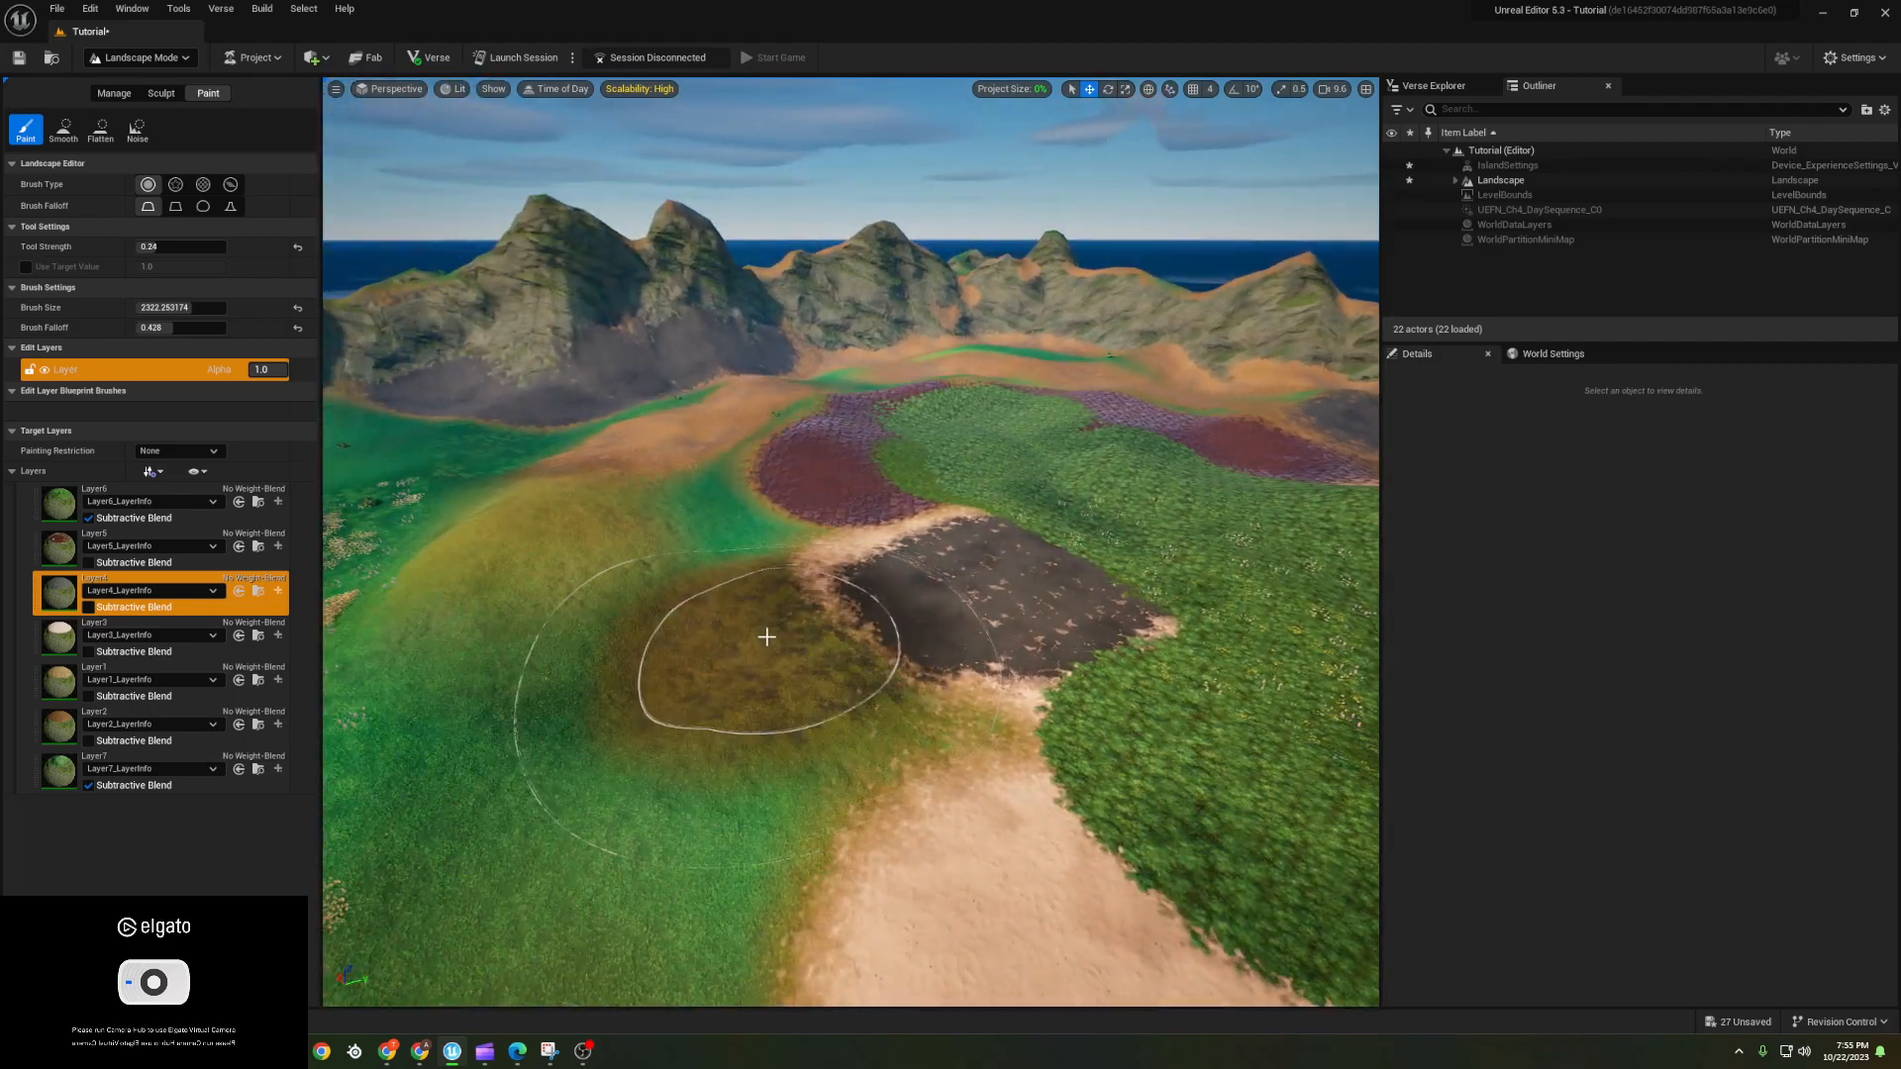
key("s")
right_click_drag(763, 743, 775, 748)
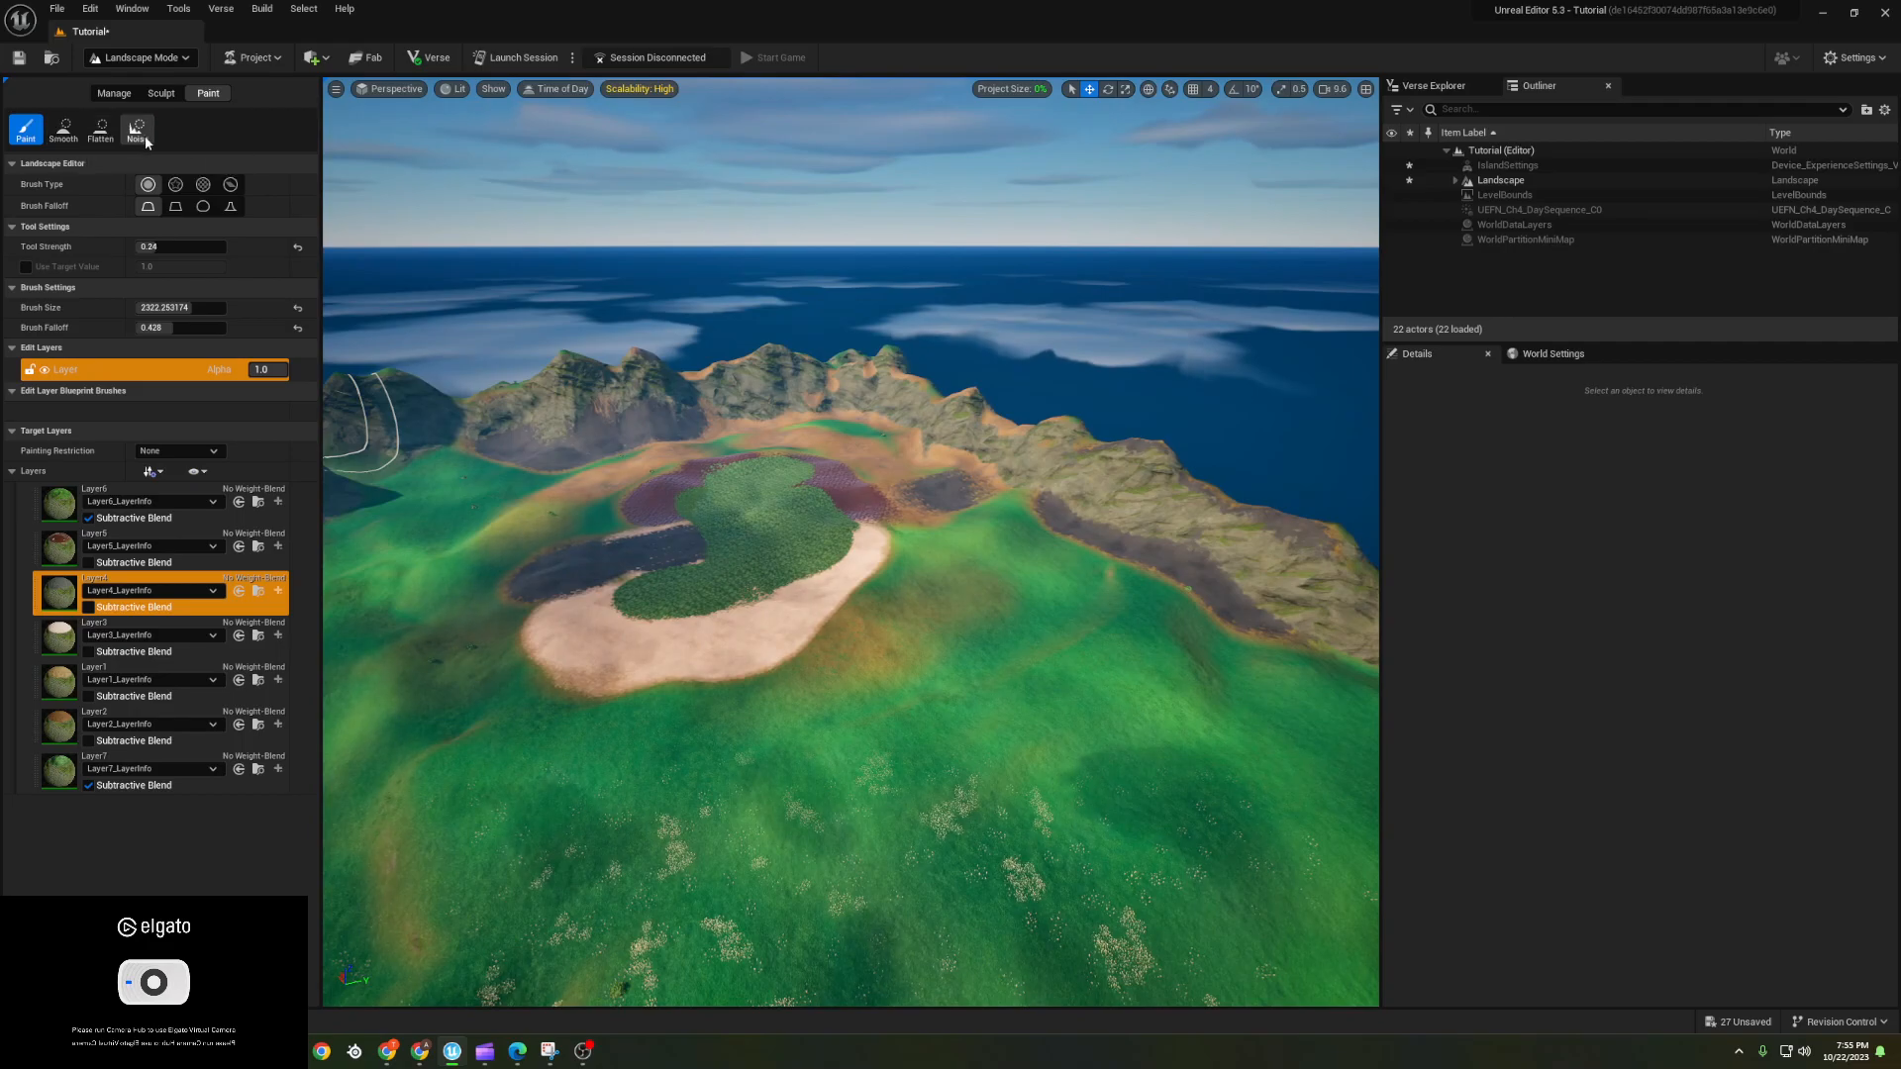
- Sculpt a tall rocky hill over the sand-side end of the green patch, and smooth its peak
left_click(163, 96)
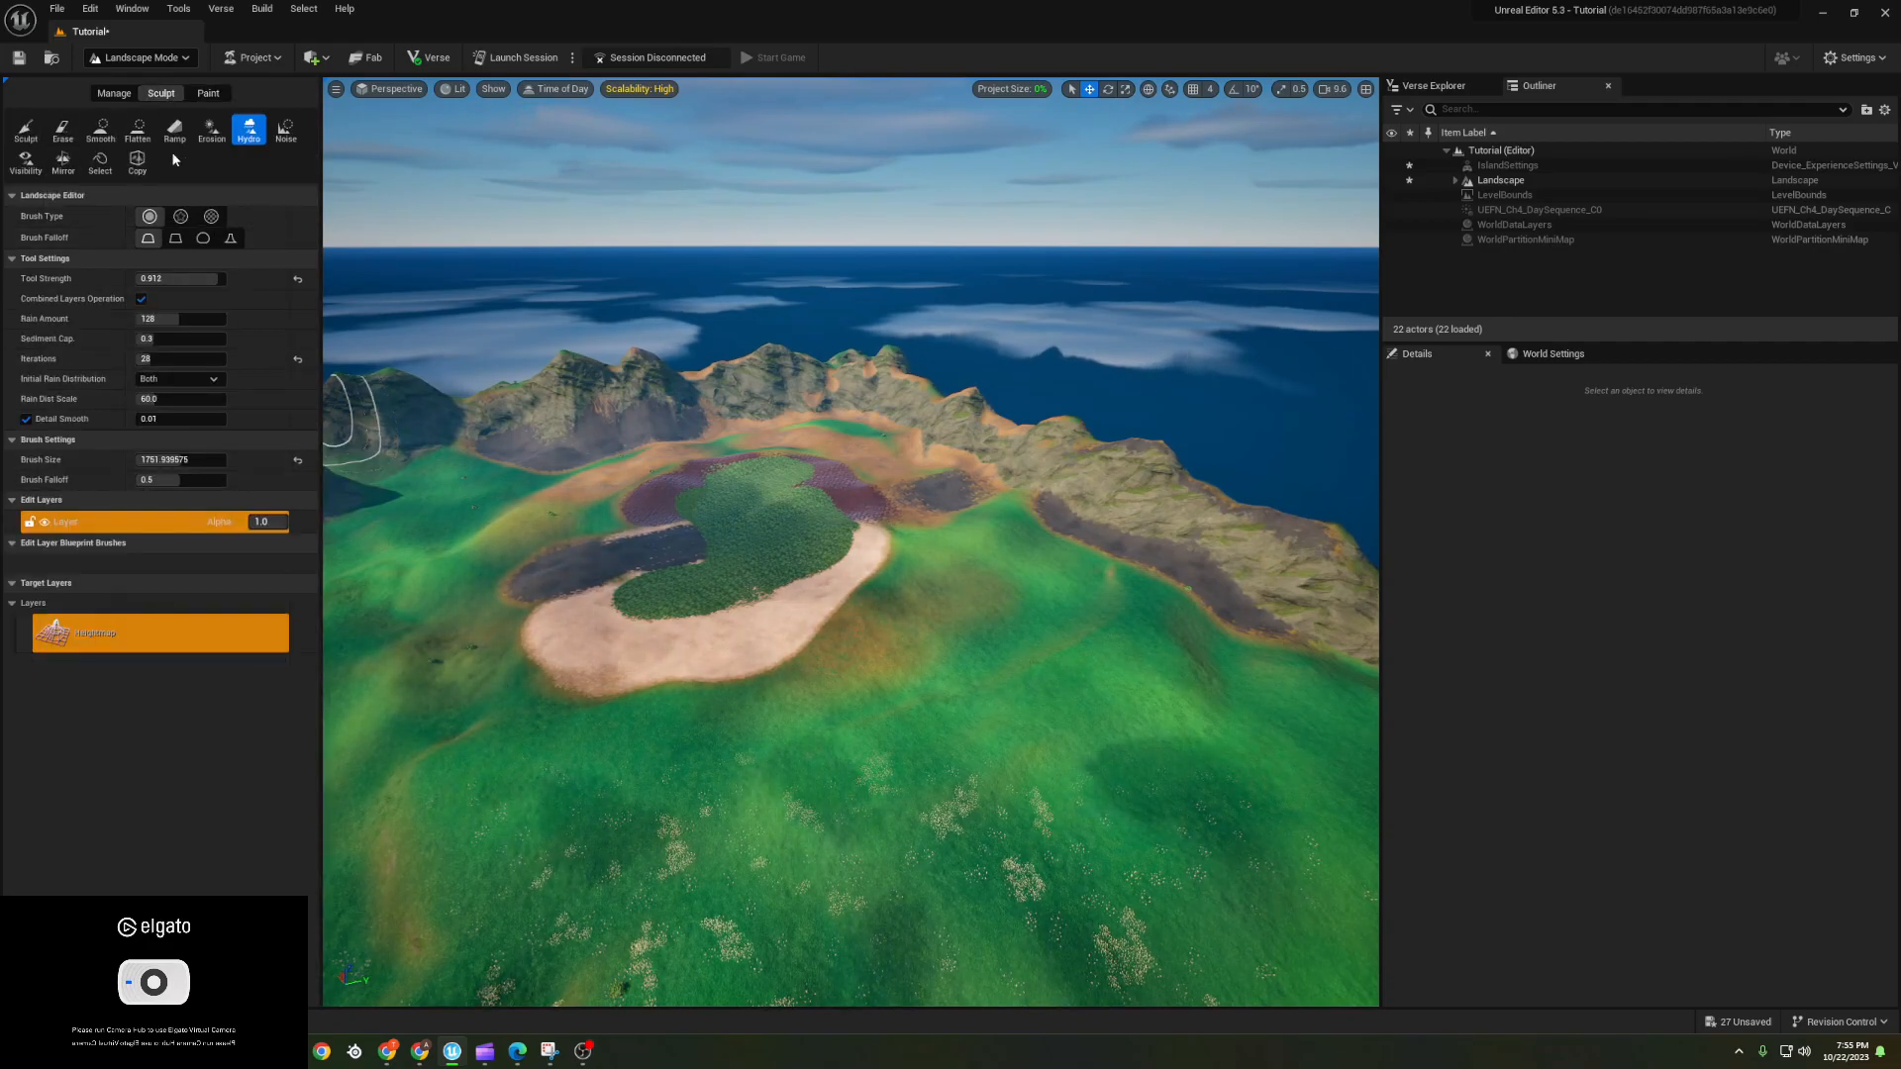
left_click(26, 131)
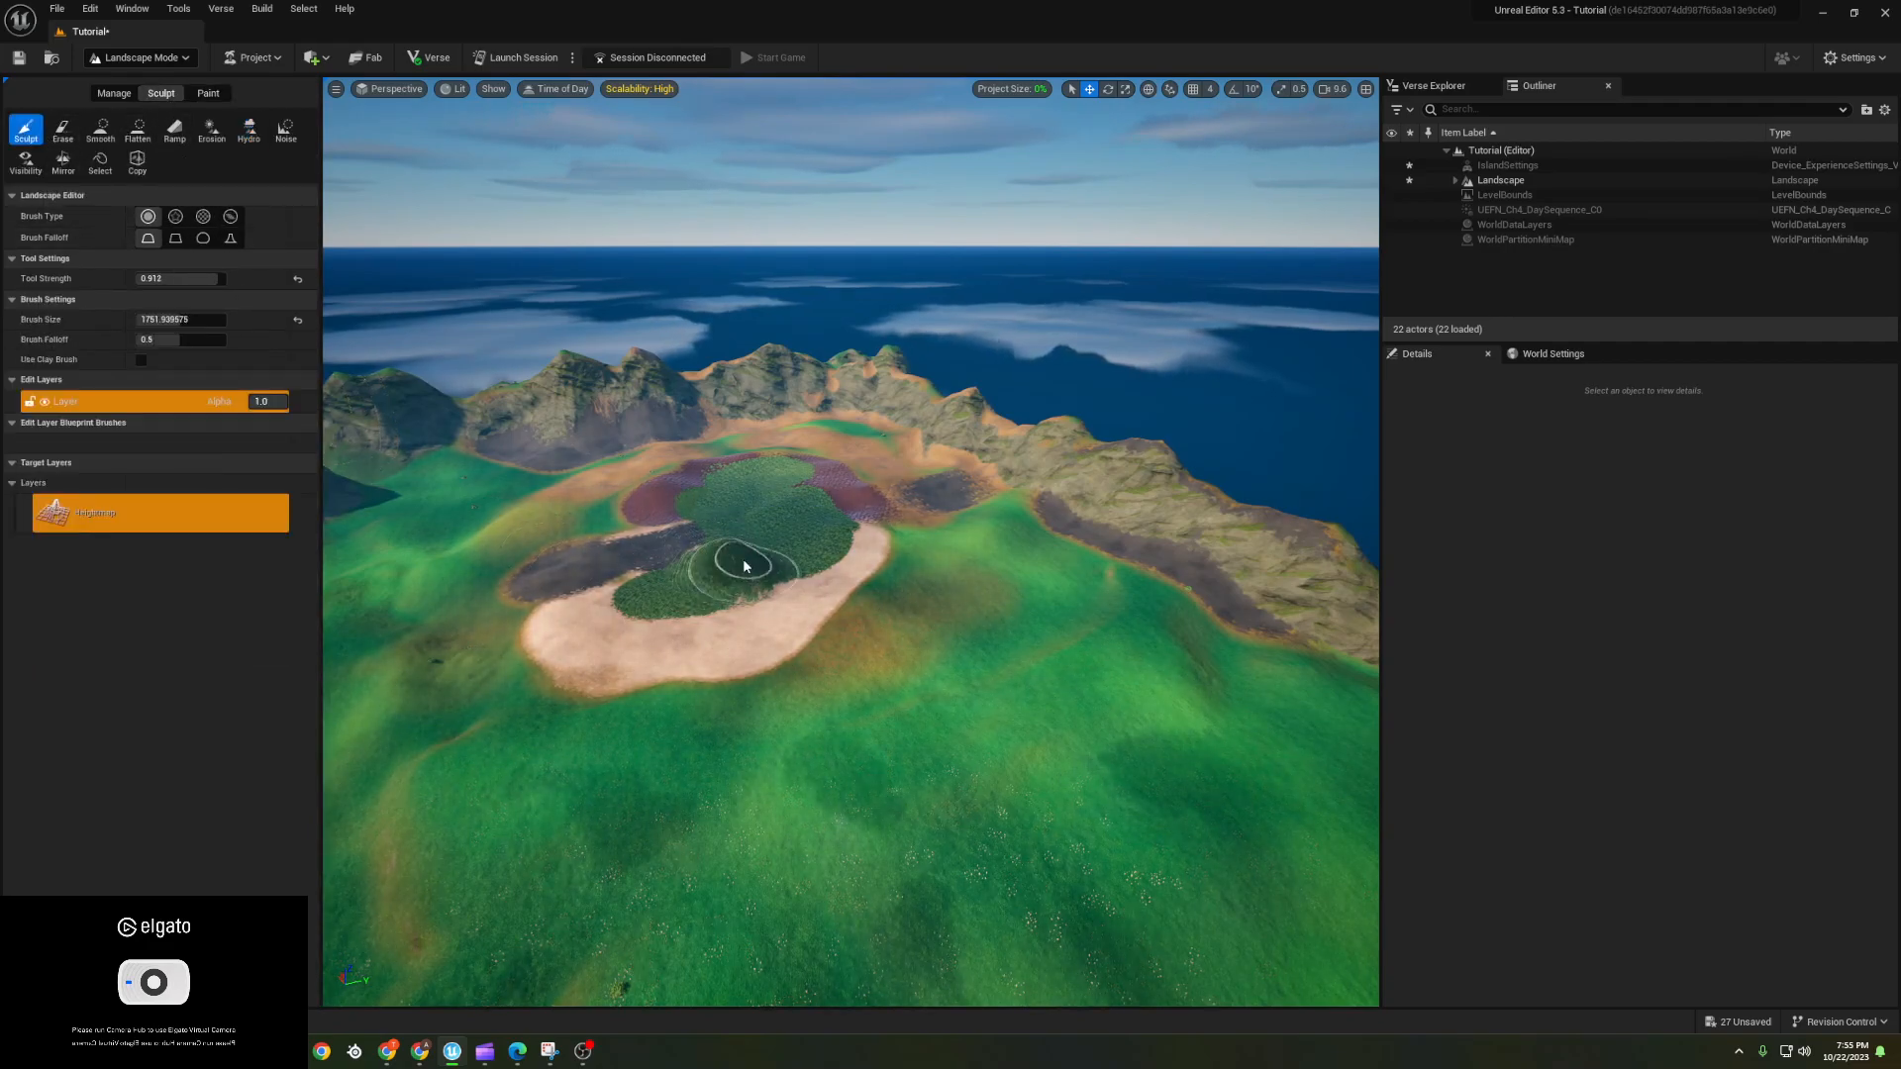
key("w")
mouse_move(838, 536)
right_mouse_down()
mouse_move(863, 574)
mouse_move(841, 569)
right_mouse_up()
mouse_move(841, 564)
left_mouse_down()
mouse_move(990, 599)
mouse_move(881, 573)
left_mouse_up()
right_click_drag(882, 573, 879, 568)
key("a")
mouse_move(878, 569)
left_mouse_down()
mouse_move(816, 568)
mouse_move(929, 704)
mouse_move(1162, 709)
mouse_move(1057, 602)
mouse_move(976, 600)
left_mouse_up()
key("d")
right_click_drag(975, 600, 832, 599)
mouse_move(1082, 565)
left_mouse_down()
mouse_move(951, 539)
mouse_move(806, 671)
mouse_move(748, 834)
mouse_move(920, 742)
left_mouse_up()
key("s")
right_click_drag(921, 743, 951, 740)
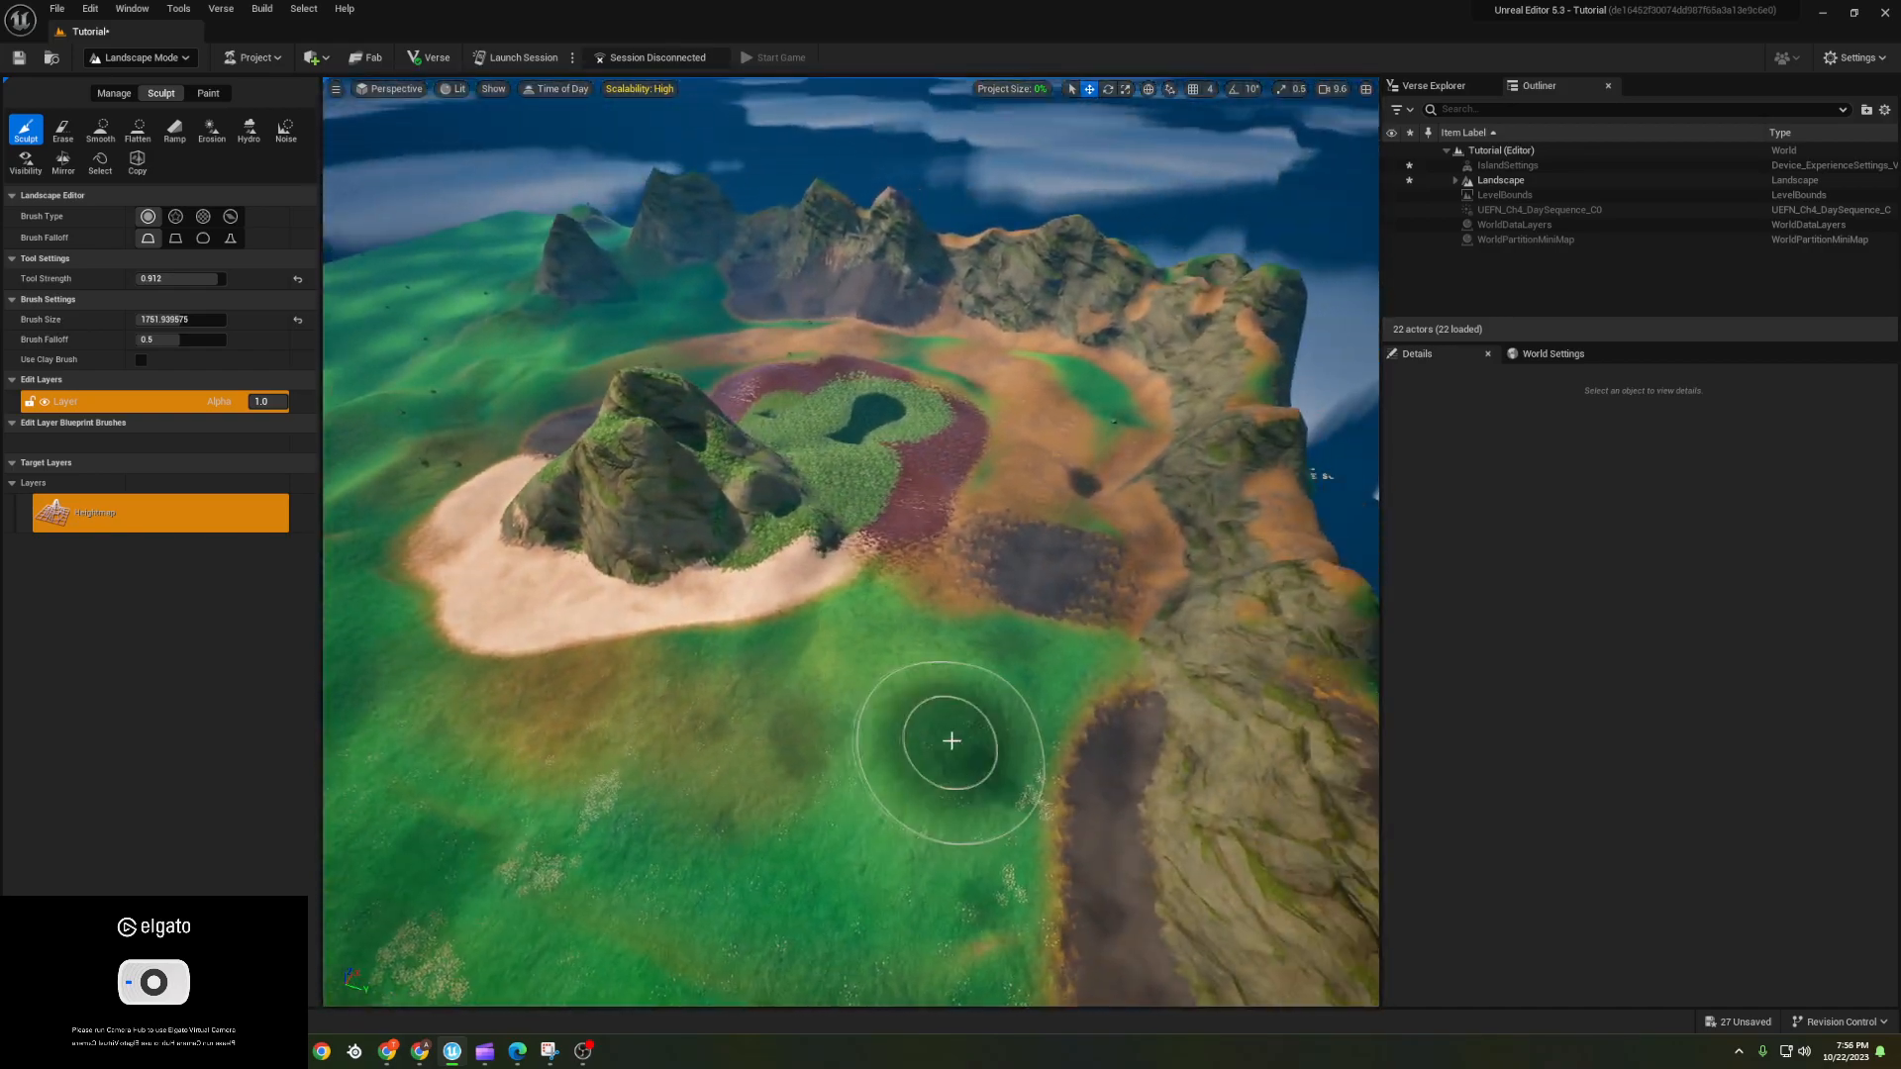
left_click(101, 130)
mouse_move(623, 466)
left_mouse_down()
mouse_move(723, 436)
mouse_move(702, 567)
left_mouse_up()
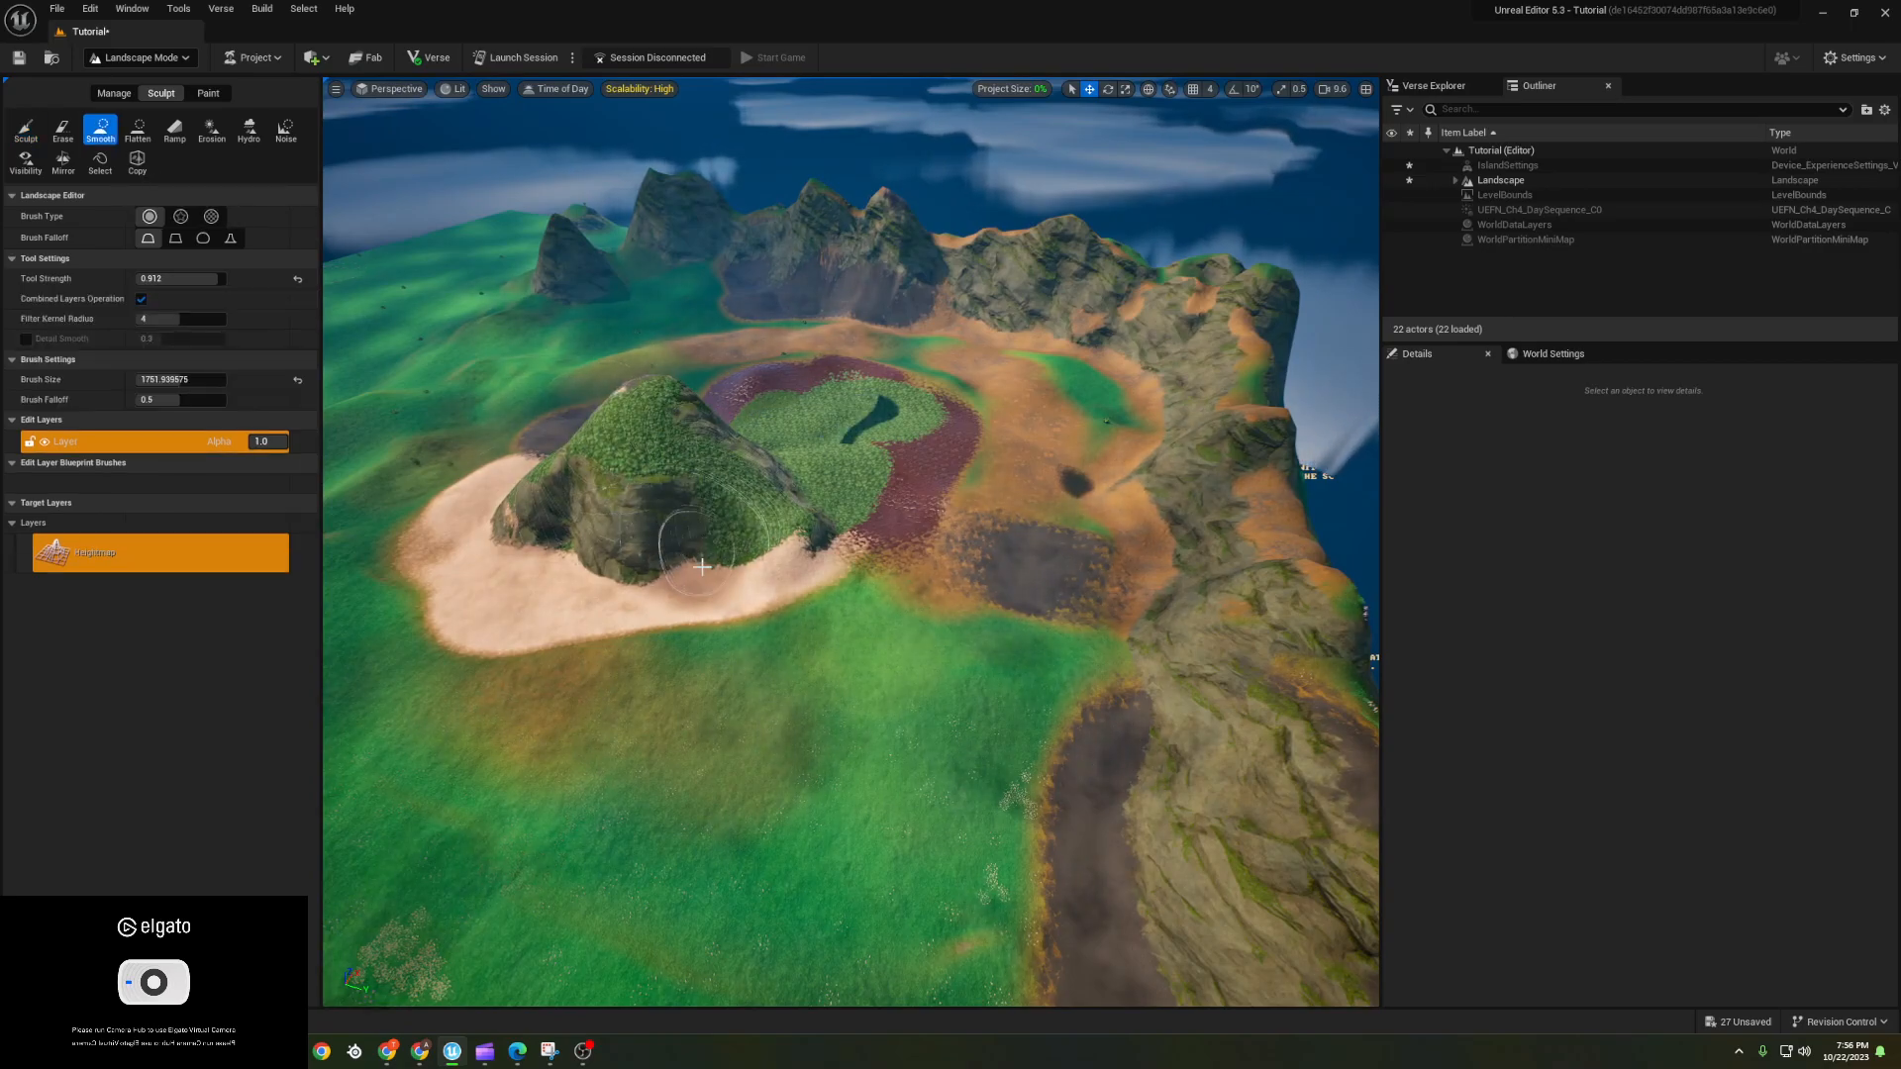
- Sculpt a second peak beside the new hill and smooth both into one continuous ridge
left_click(30, 134)
mouse_move(904, 444)
left_mouse_down()
mouse_move(841, 496)
mouse_move(1139, 578)
left_mouse_up()
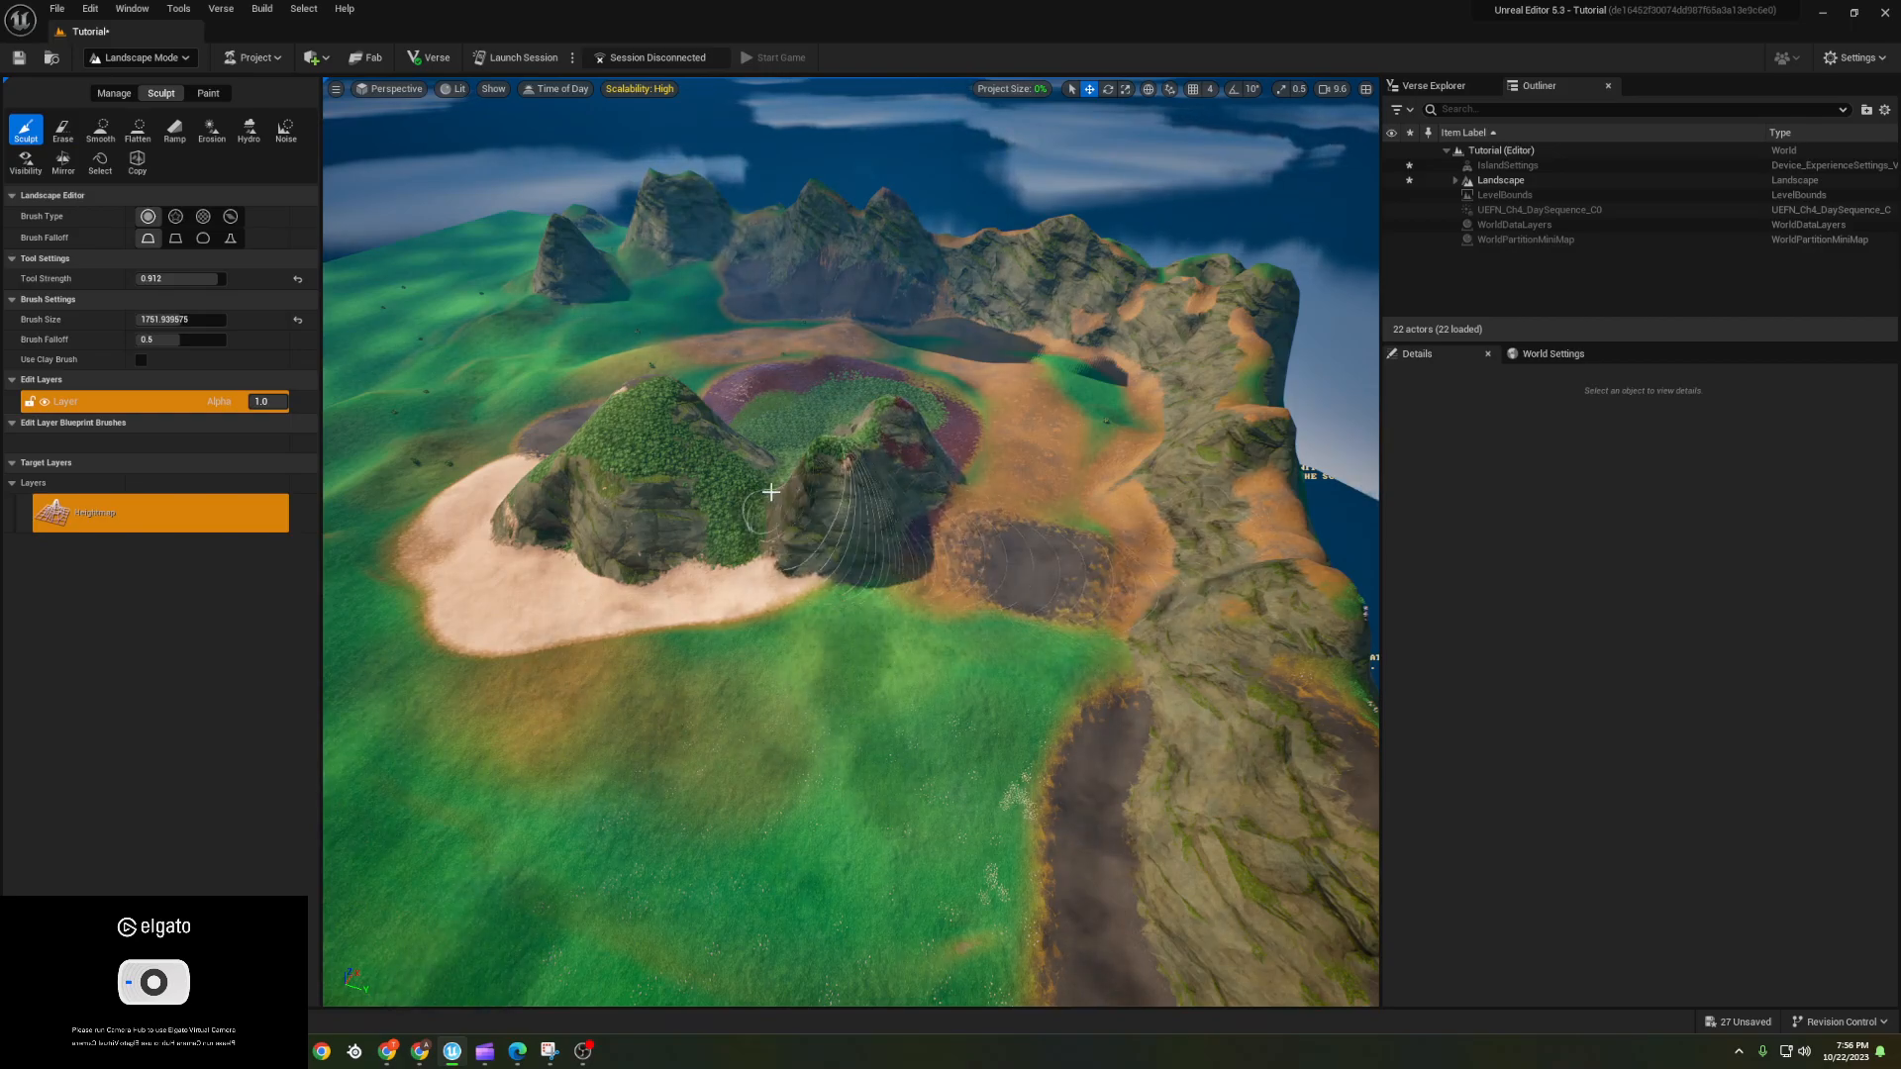
left_click(100, 128)
mouse_move(704, 515)
left_mouse_down()
mouse_move(807, 501)
mouse_move(893, 432)
mouse_move(697, 416)
left_mouse_up()
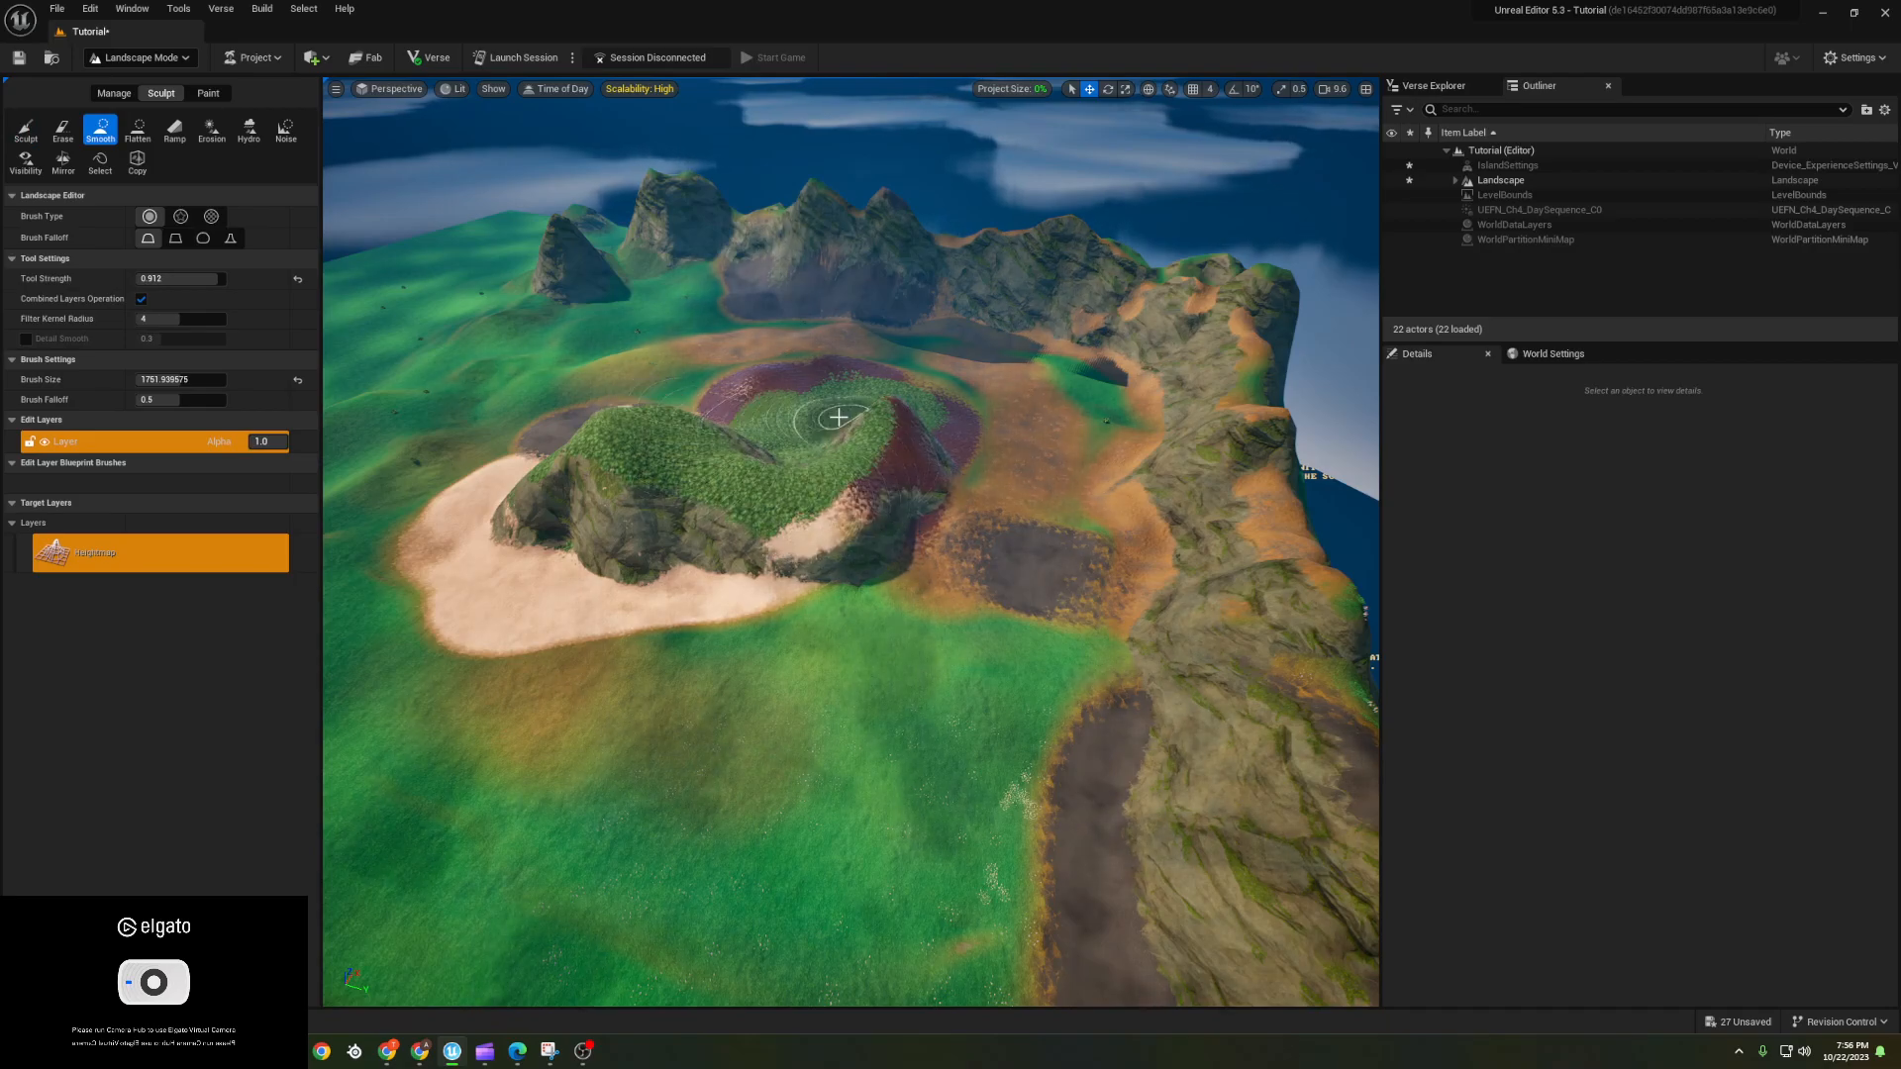
mouse_move(782, 488)
right_mouse_down()
mouse_move(781, 372)
mouse_move(822, 369)
mouse_move(713, 529)
right_mouse_up()
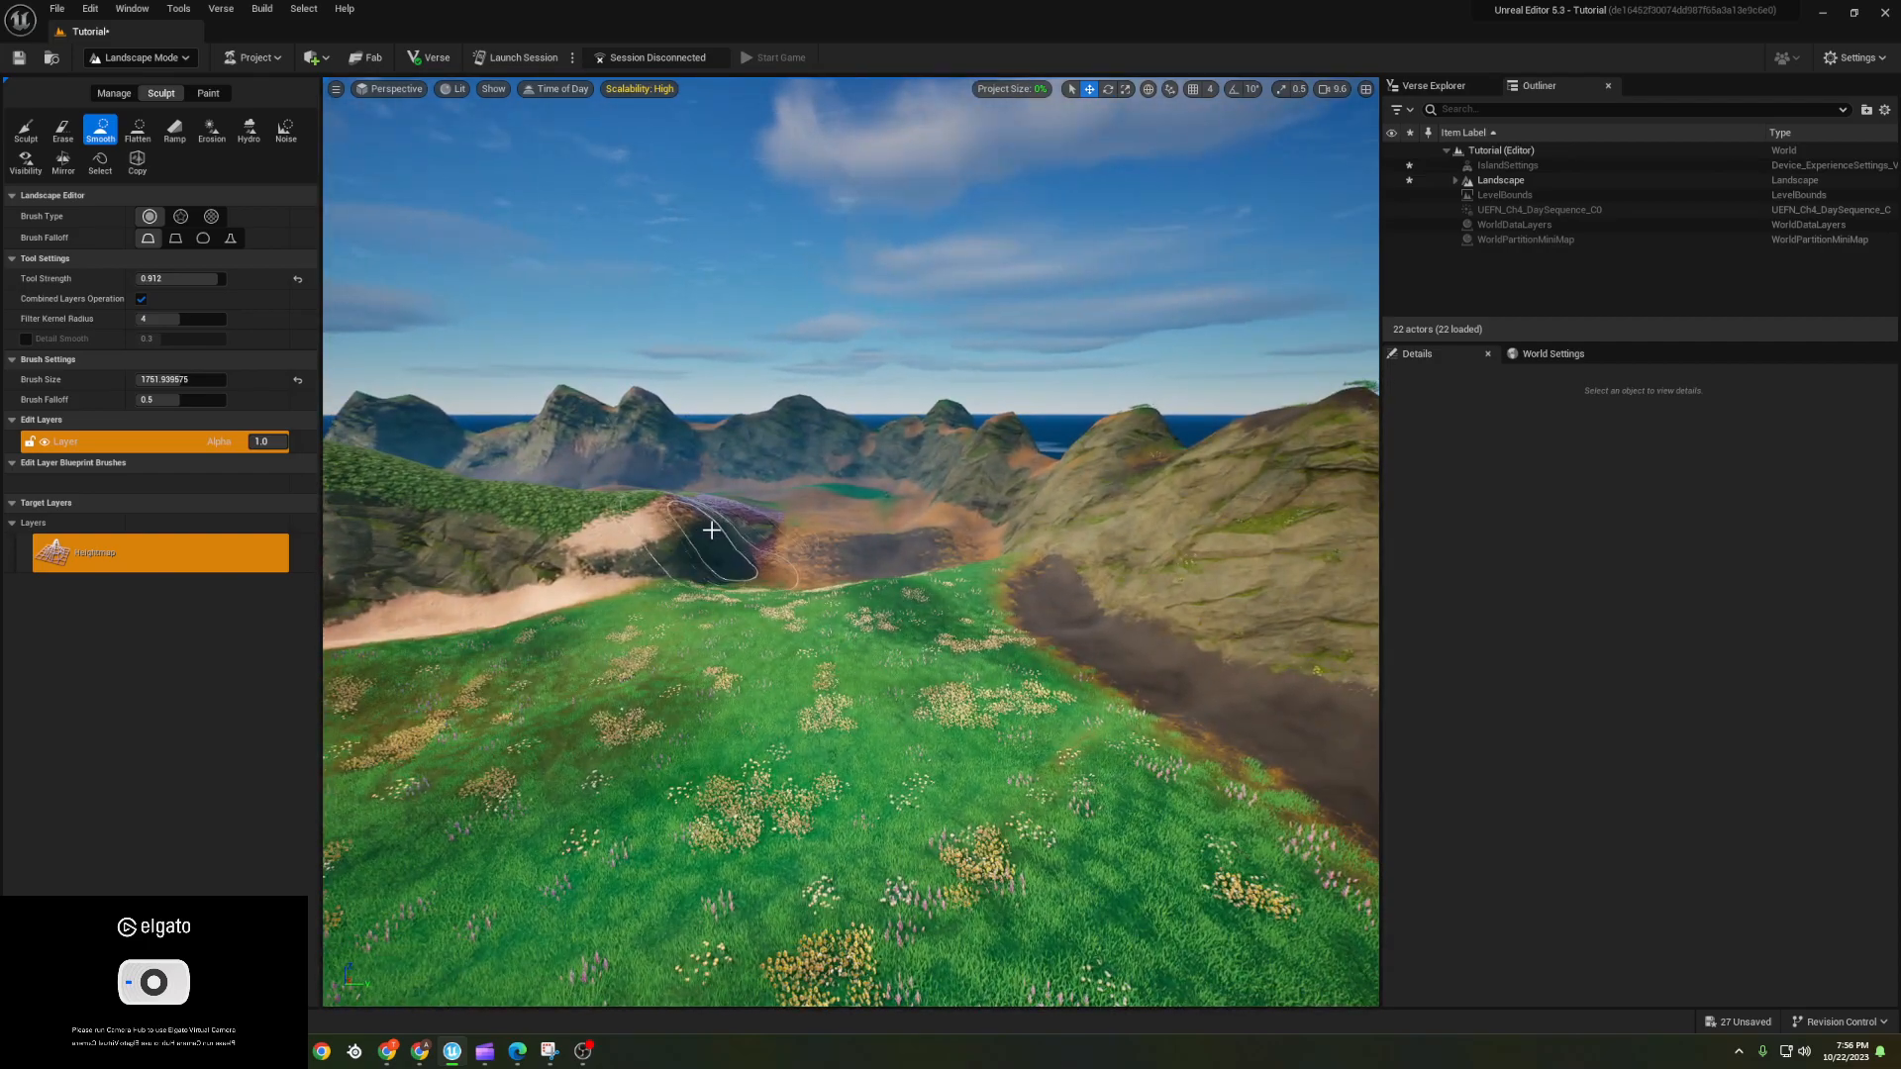
- Switch to Selection Mode and open the Fortnite Environment Foliage folder in the content browser
left_click(160, 61)
left_click(161, 82)
right_click_drag(628, 901, 529, 899)
key("ctrl+space")
left_click(72, 914)
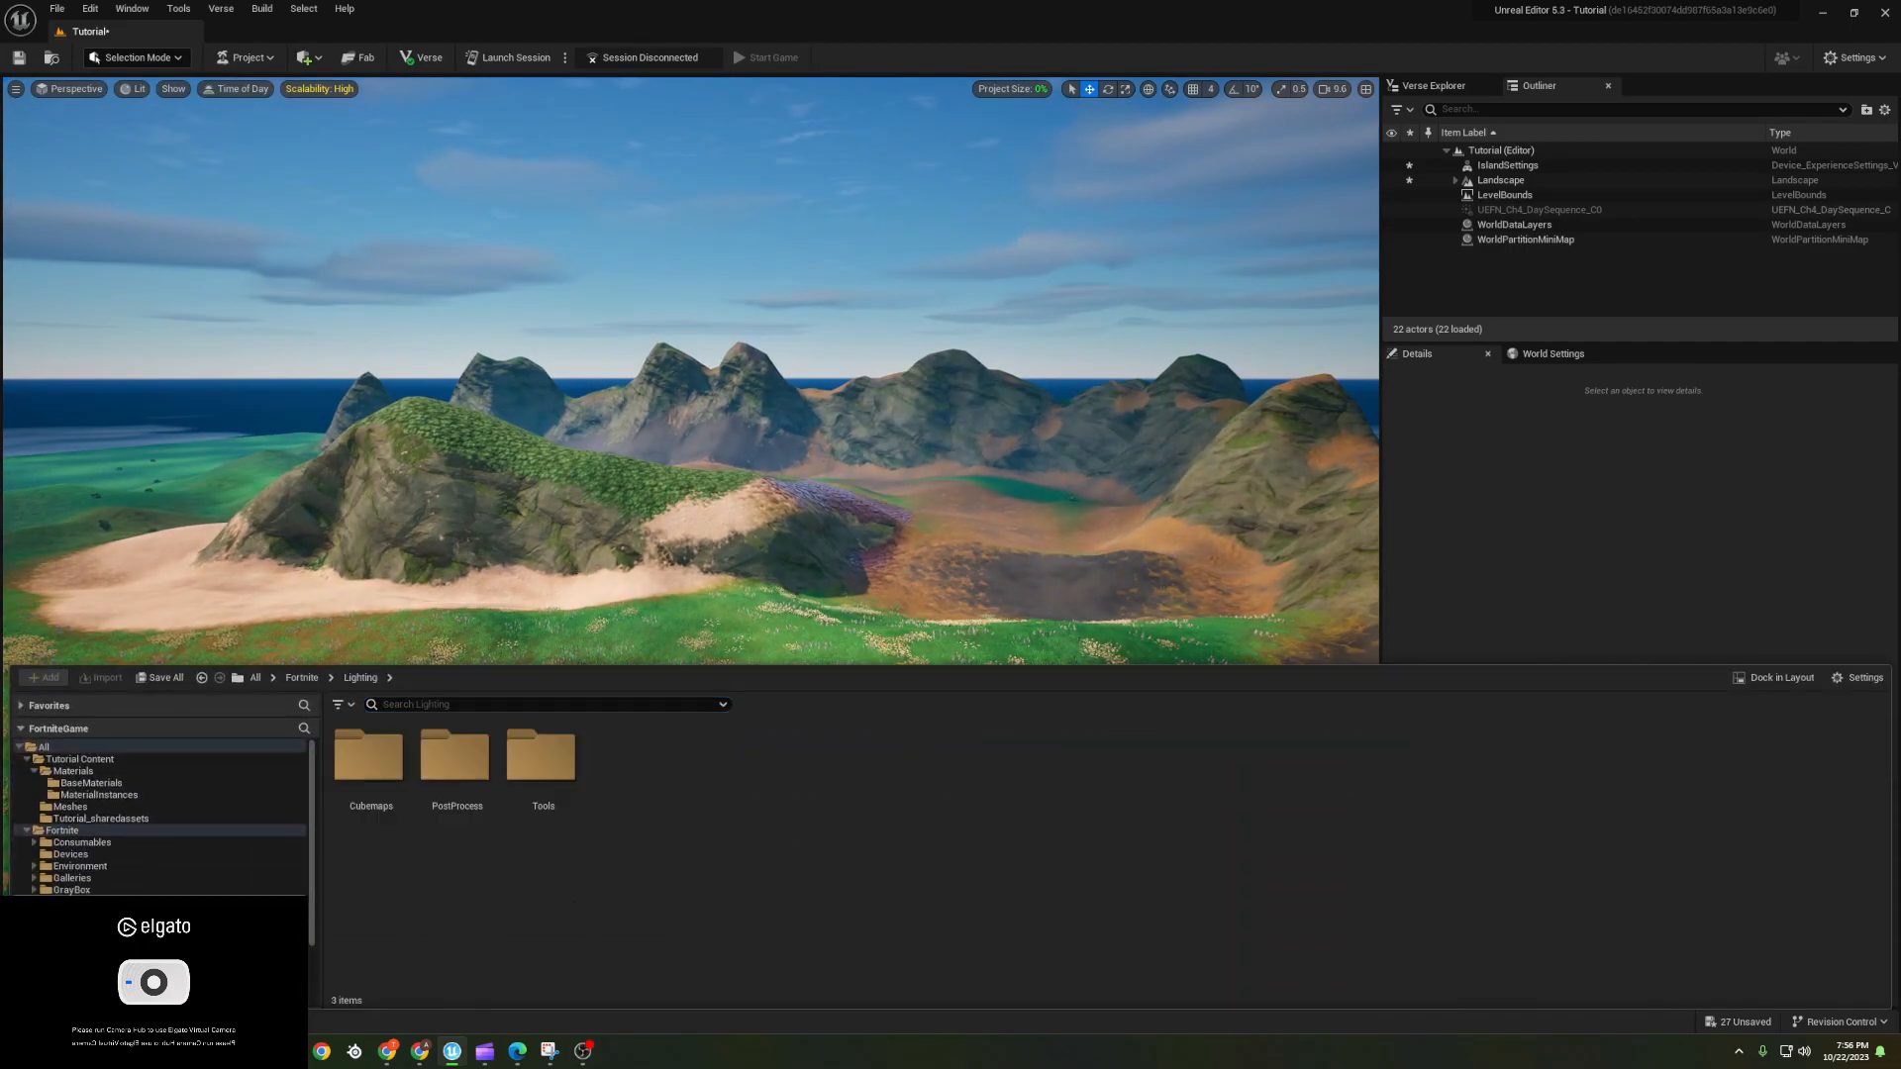
left_click(71, 890)
left_click(86, 877)
left_click(85, 855)
left_click(84, 833)
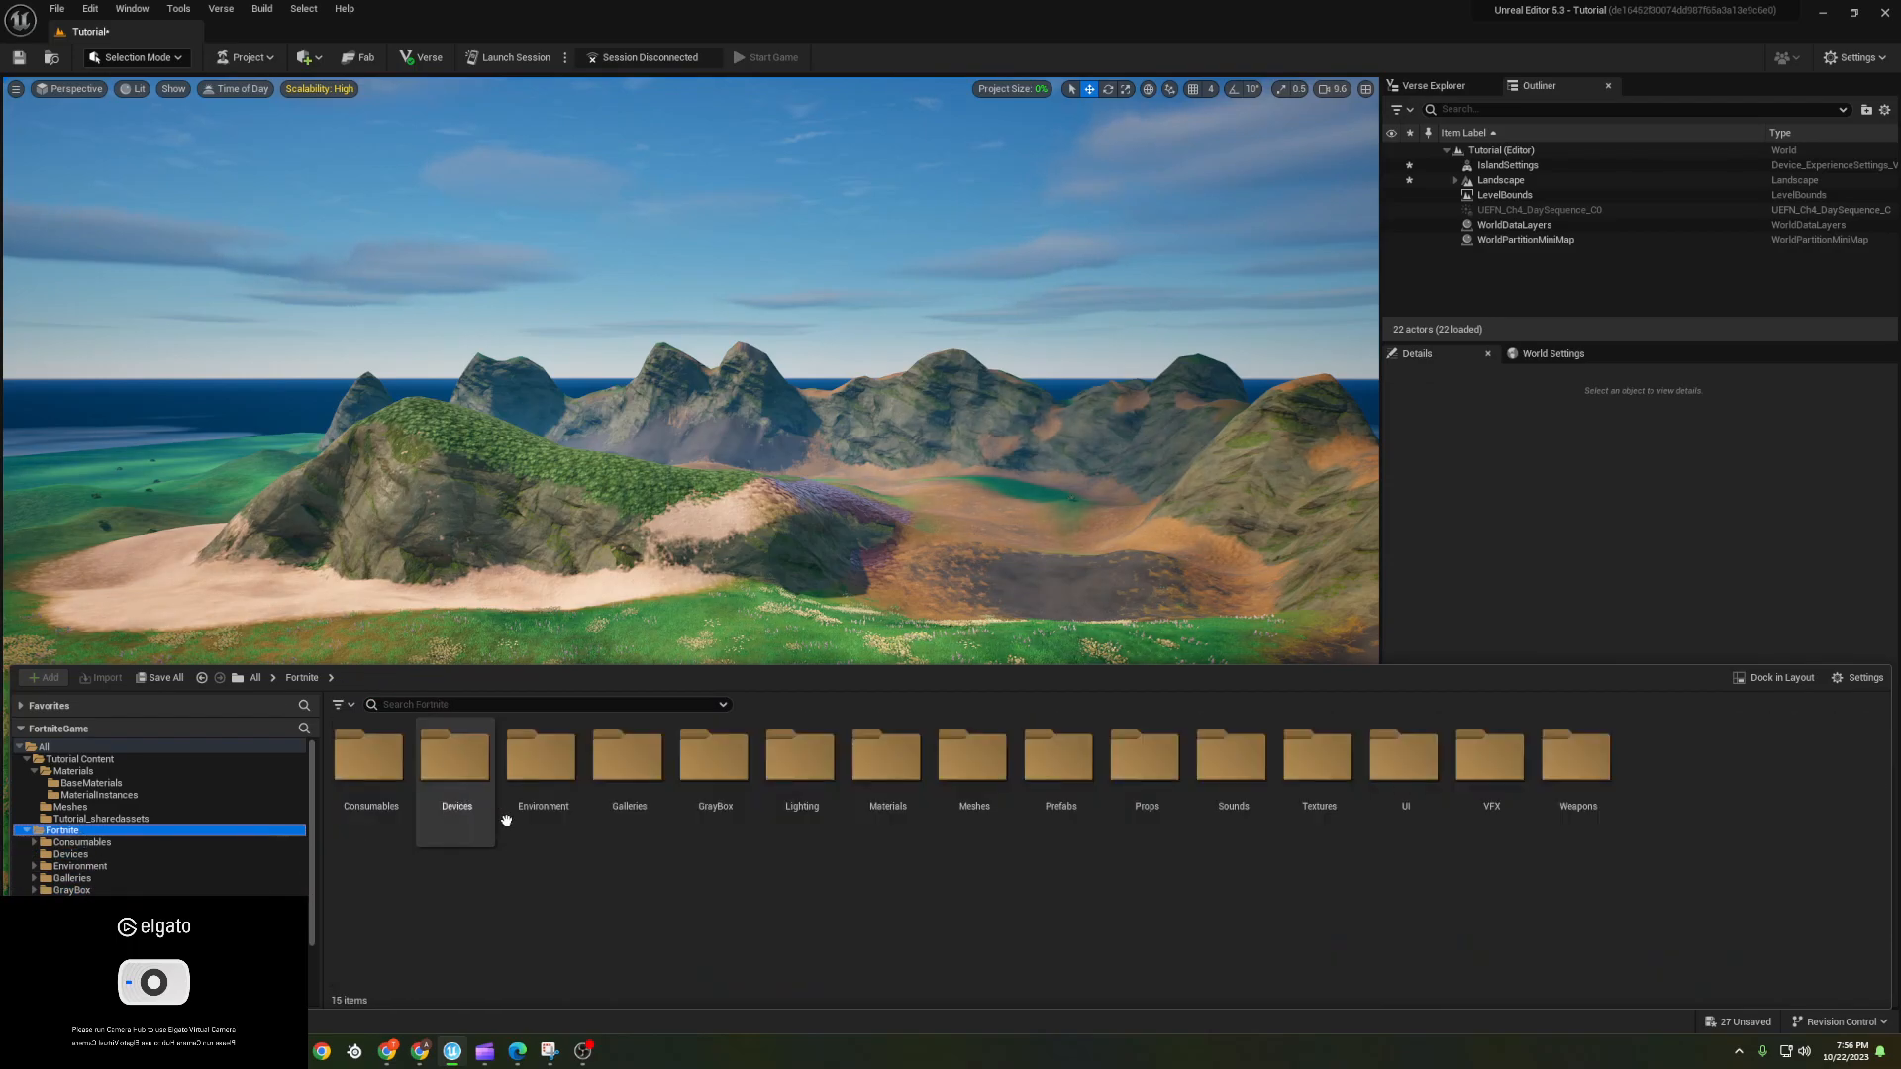
double_click(541, 783)
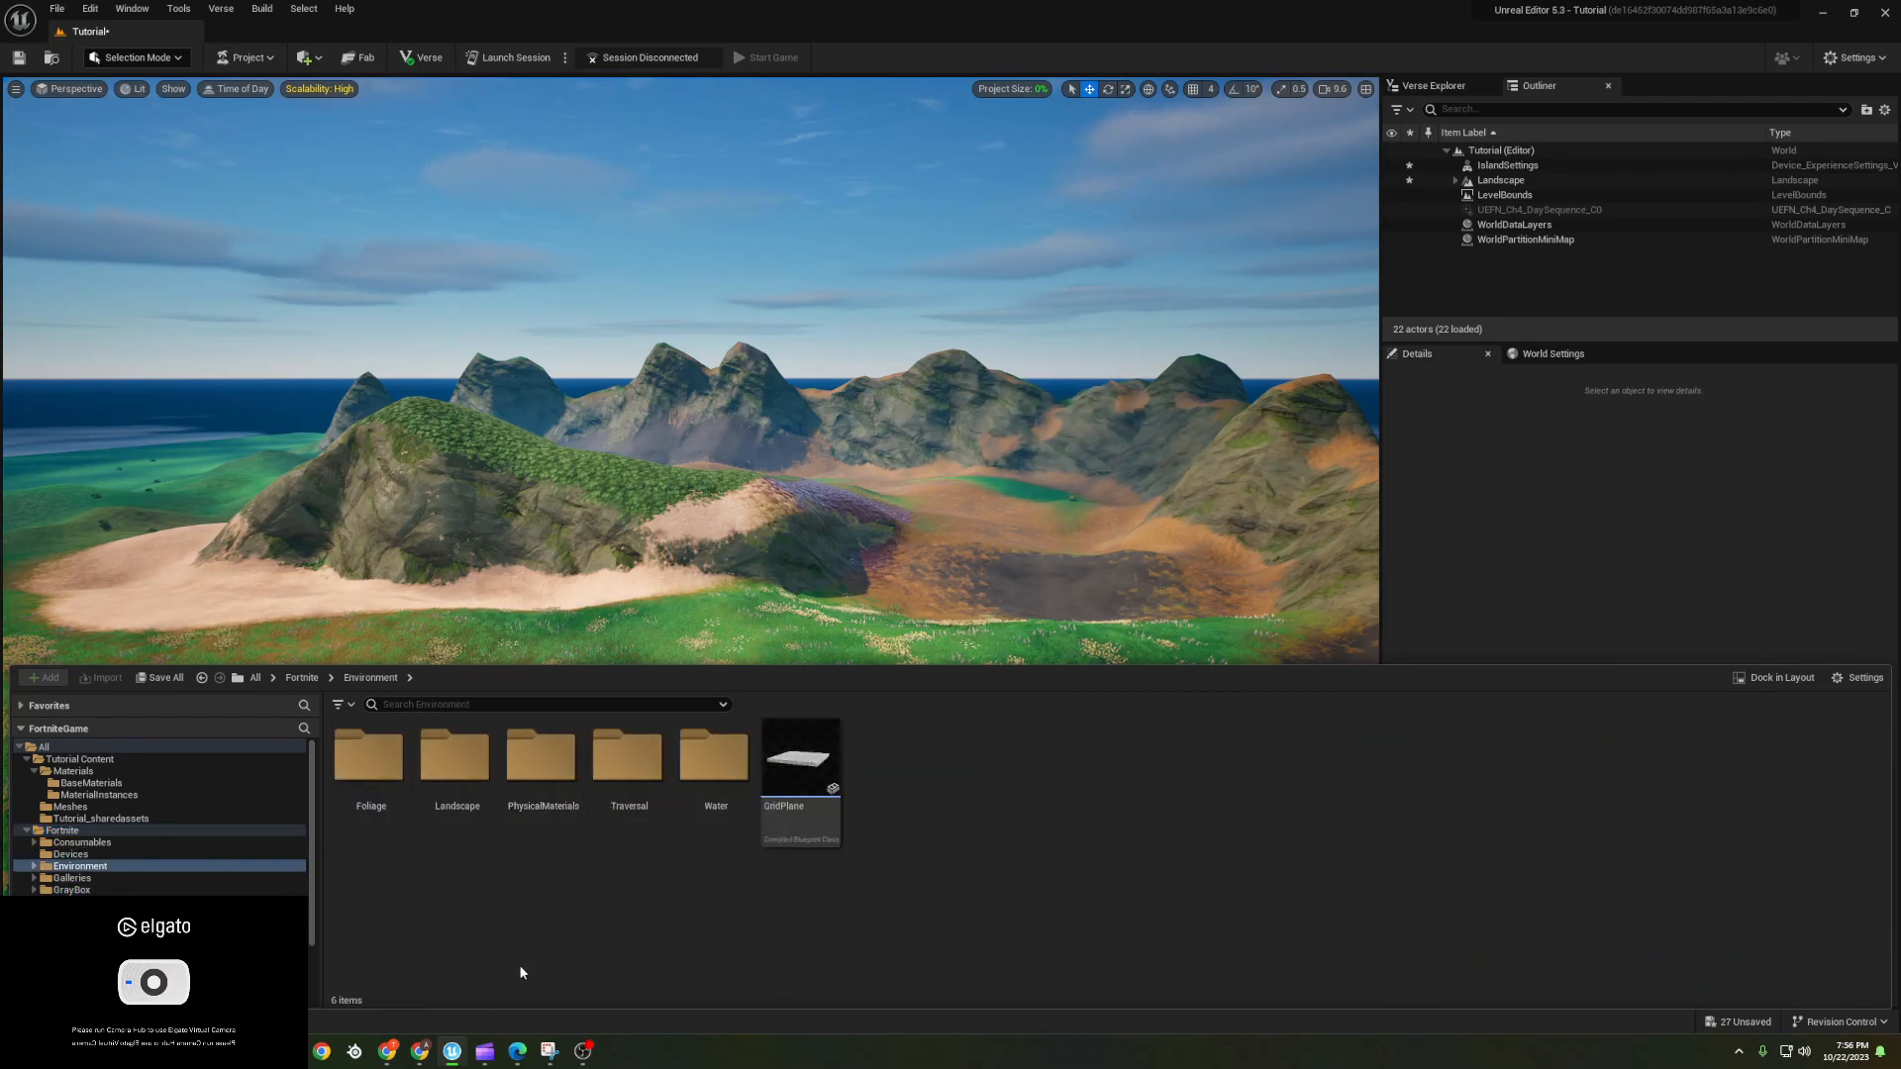
double_click(370, 777)
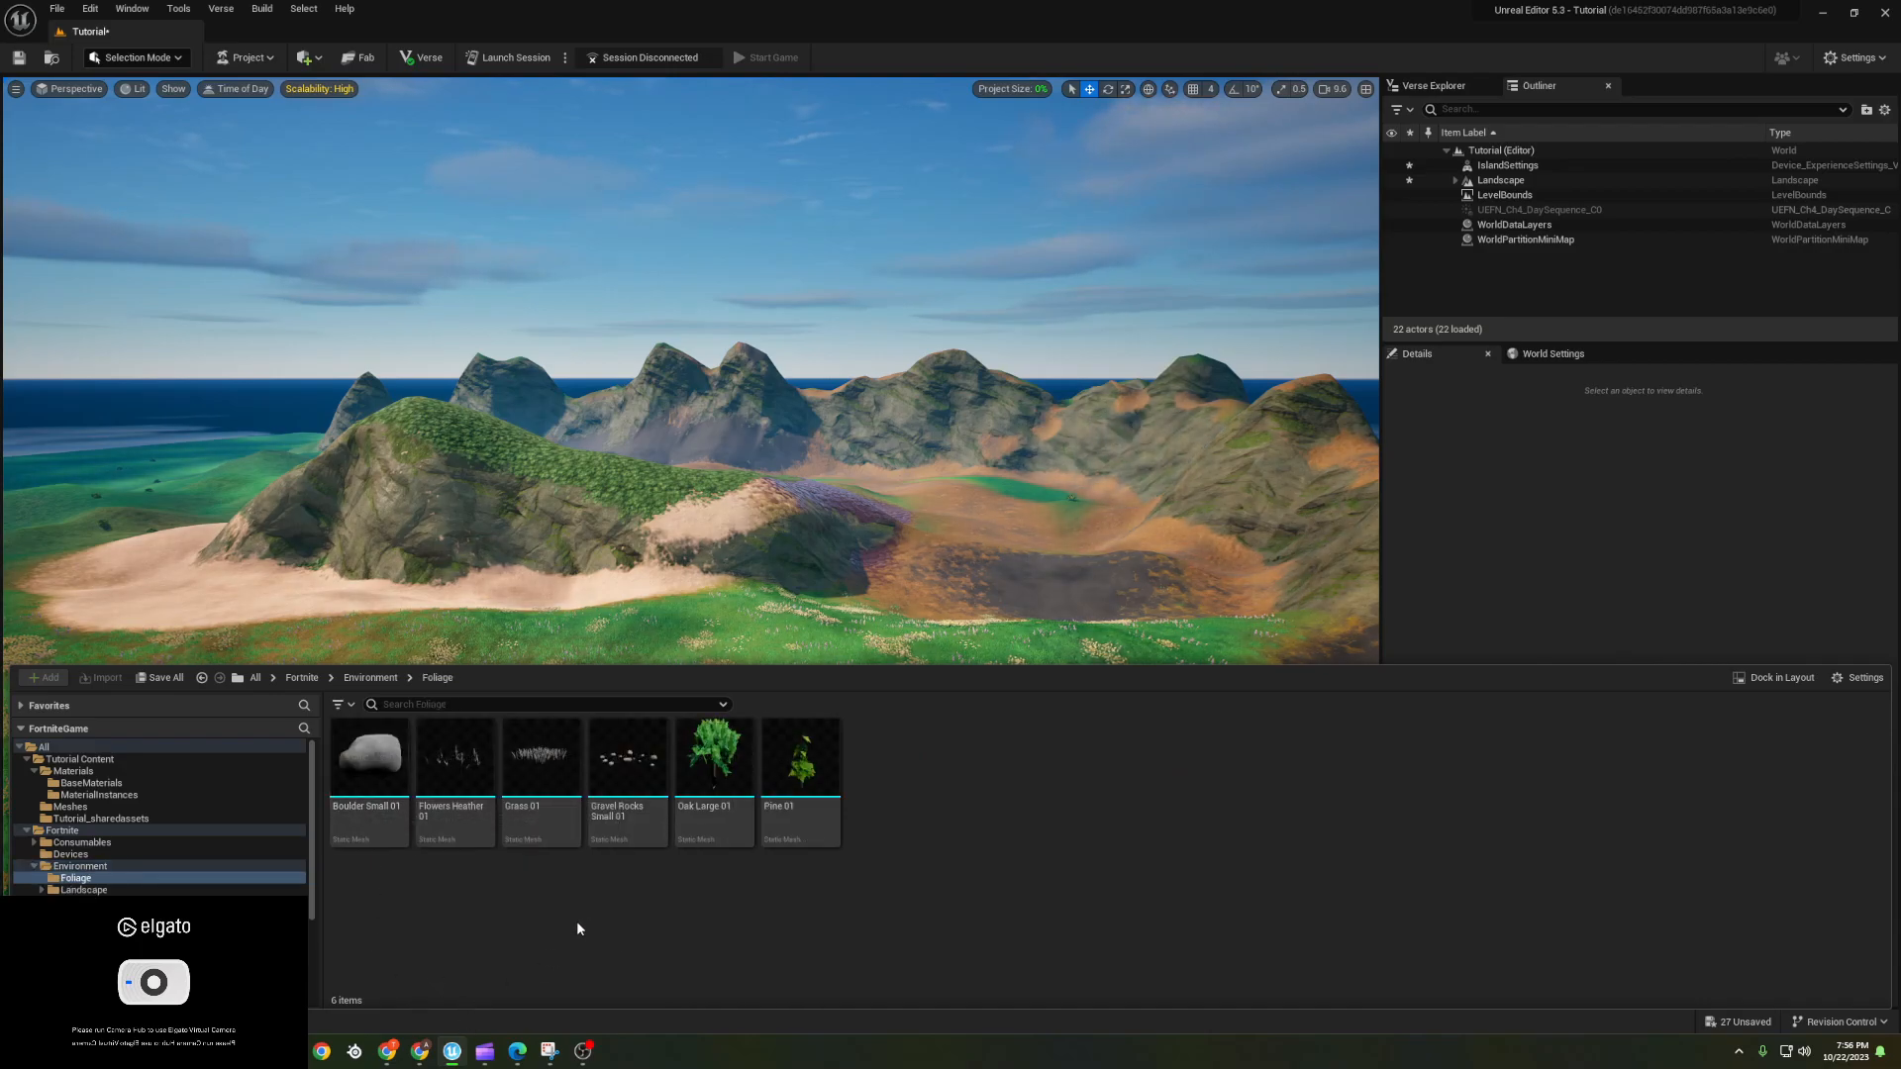
- Place an Oak Large 01 tree on the ground between the green patch and the mountains, and adjust its size
left_click_drag(753, 787, 987, 536)
key("f")
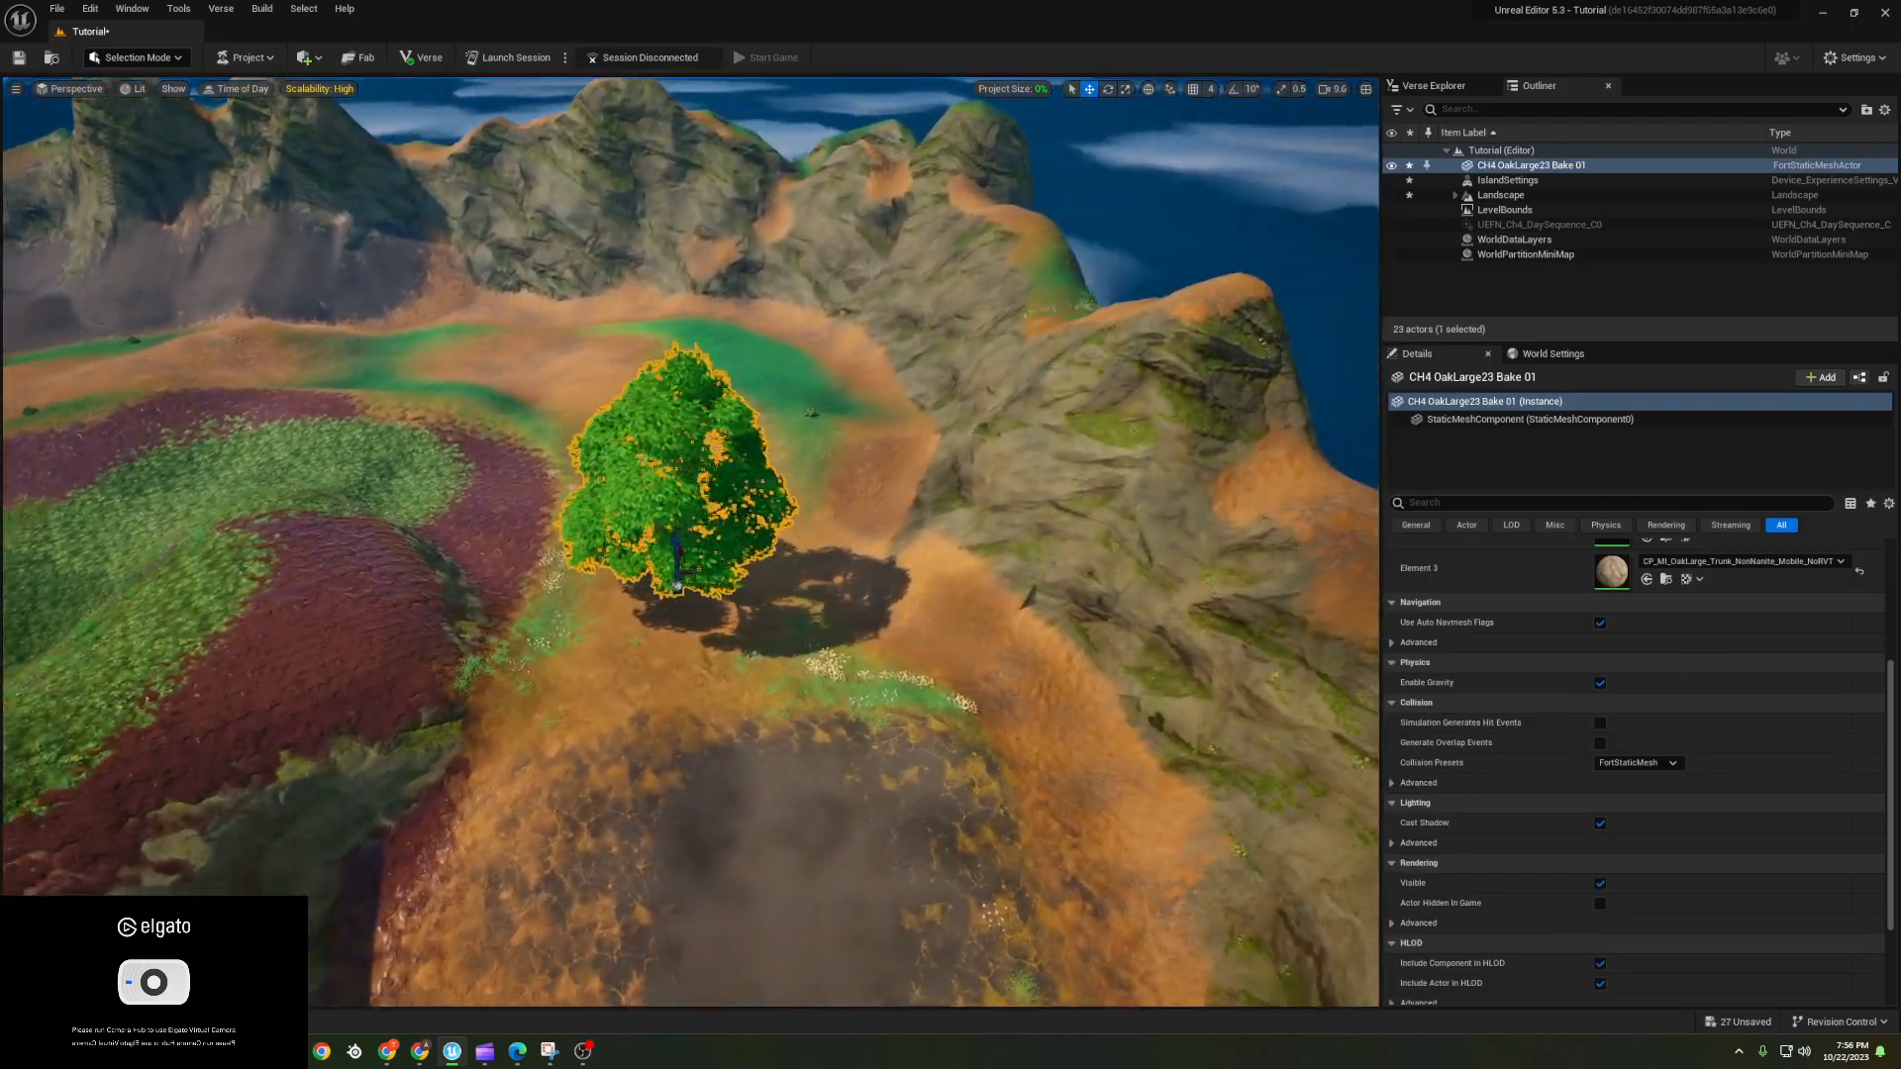
key("w")
key("e")
key("r")
left_click_drag(635, 607, 668, 572)
key("w")
key("s")
mouse_move(628, 645)
right_mouse_down()
mouse_move(574, 654)
mouse_move(629, 645)
right_mouse_up()
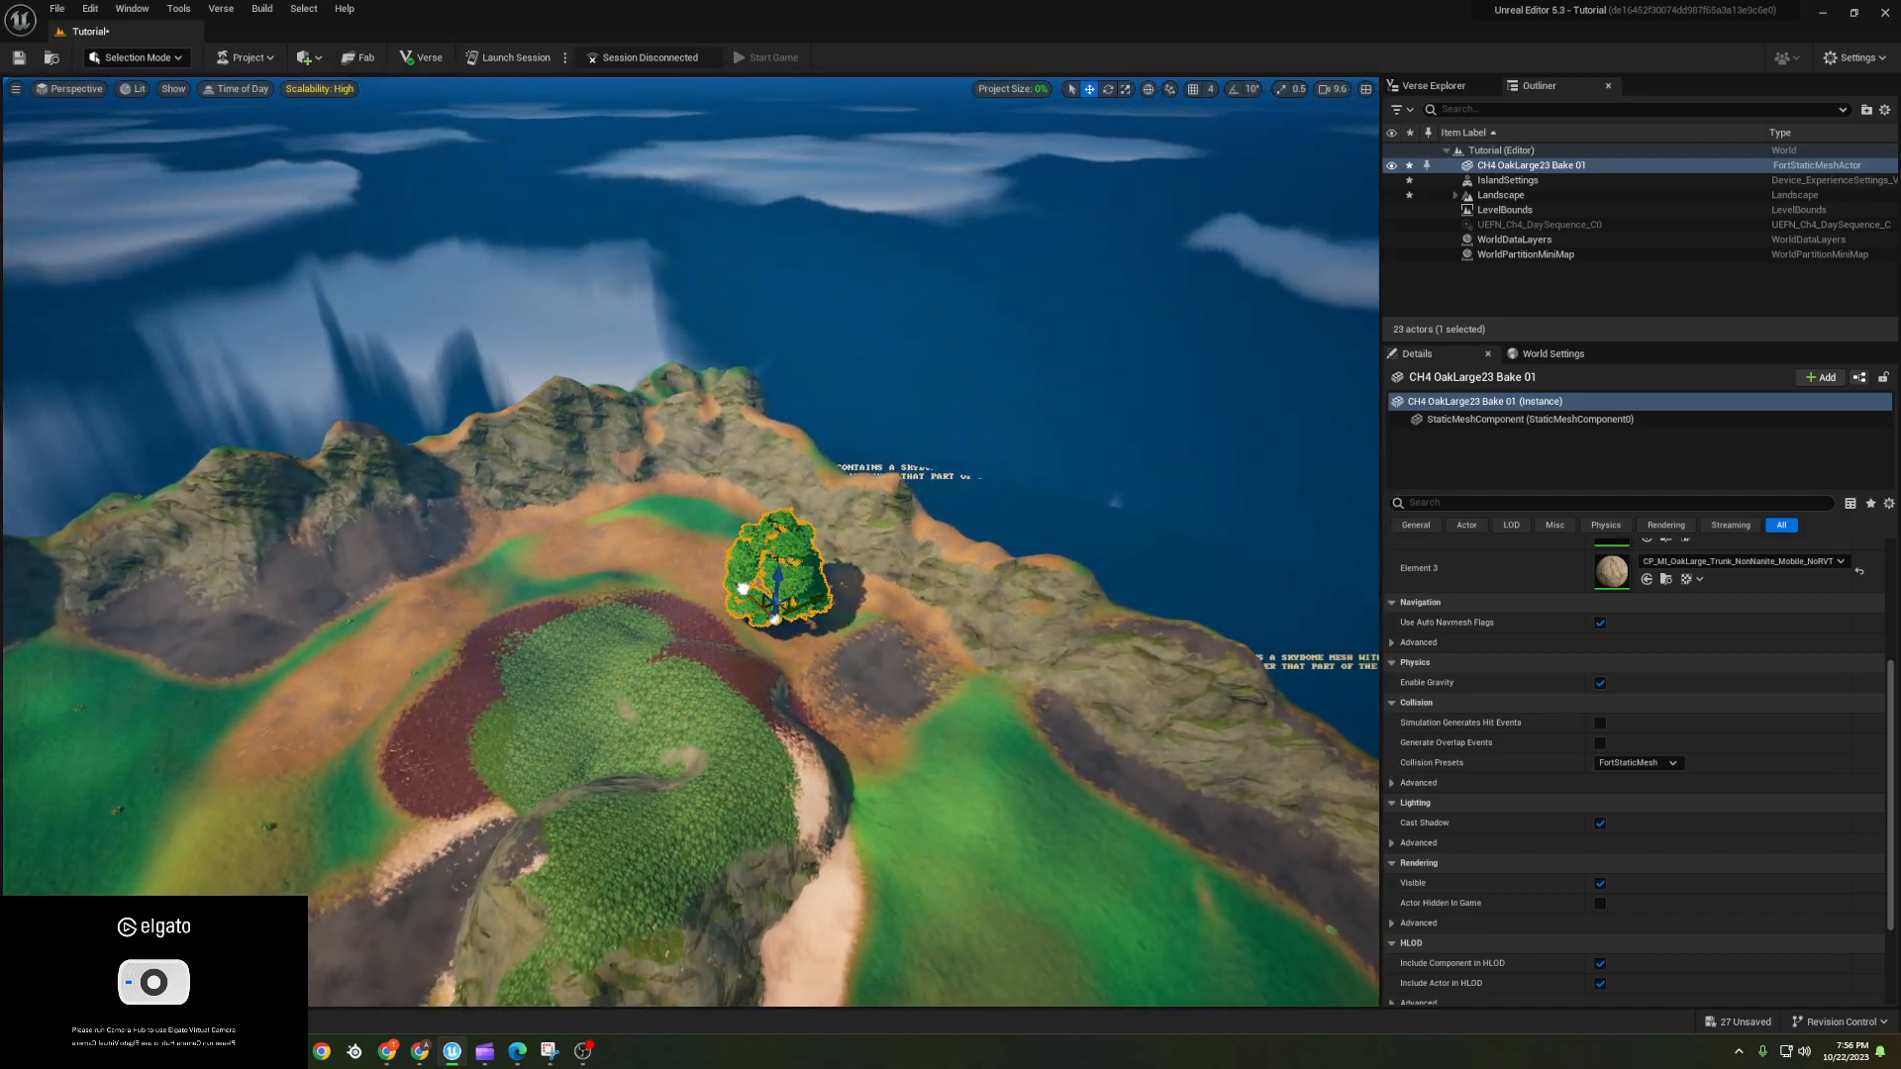
- Duplicate the oak twice along the mountain foot and scale the third tree to about 1.07
left_click_drag(775, 619, 710, 561, "alt")
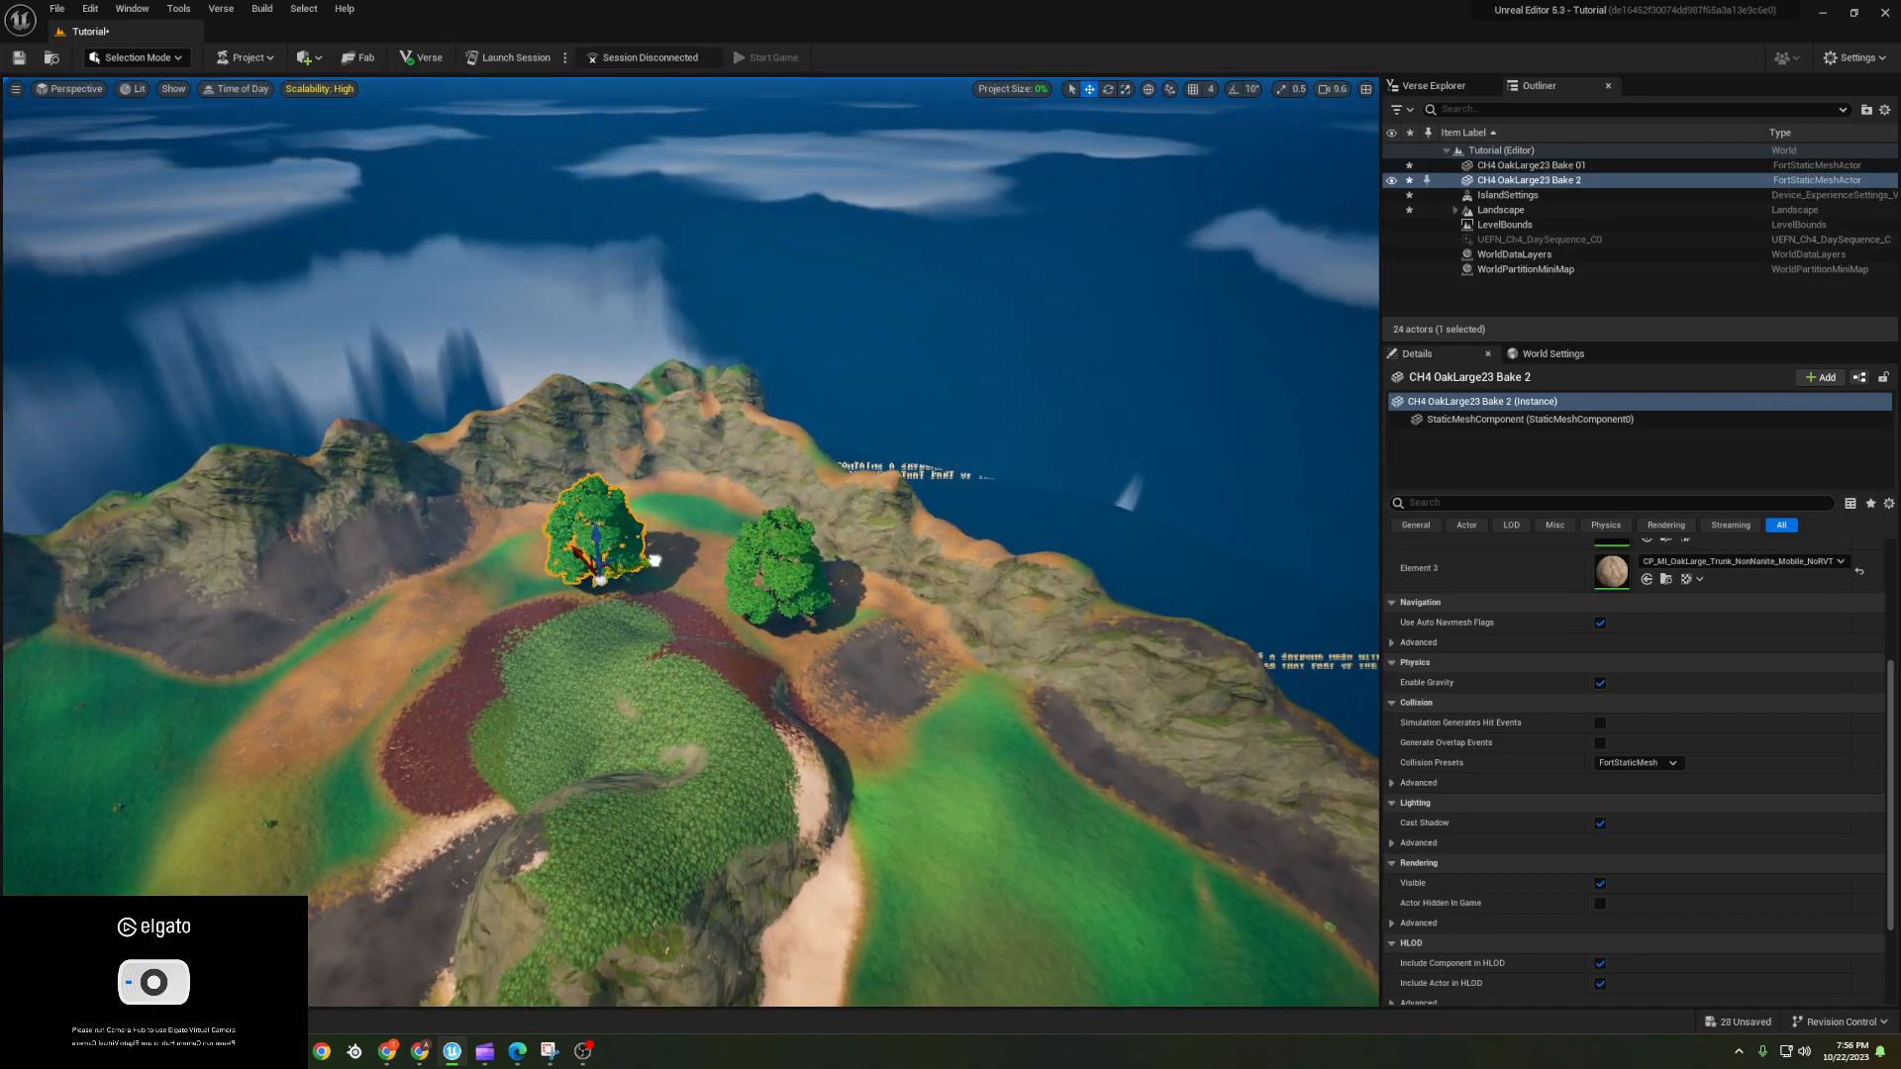
right_click_drag(650, 558, 654, 572)
left_click_drag(645, 529, 694, 516, "alt")
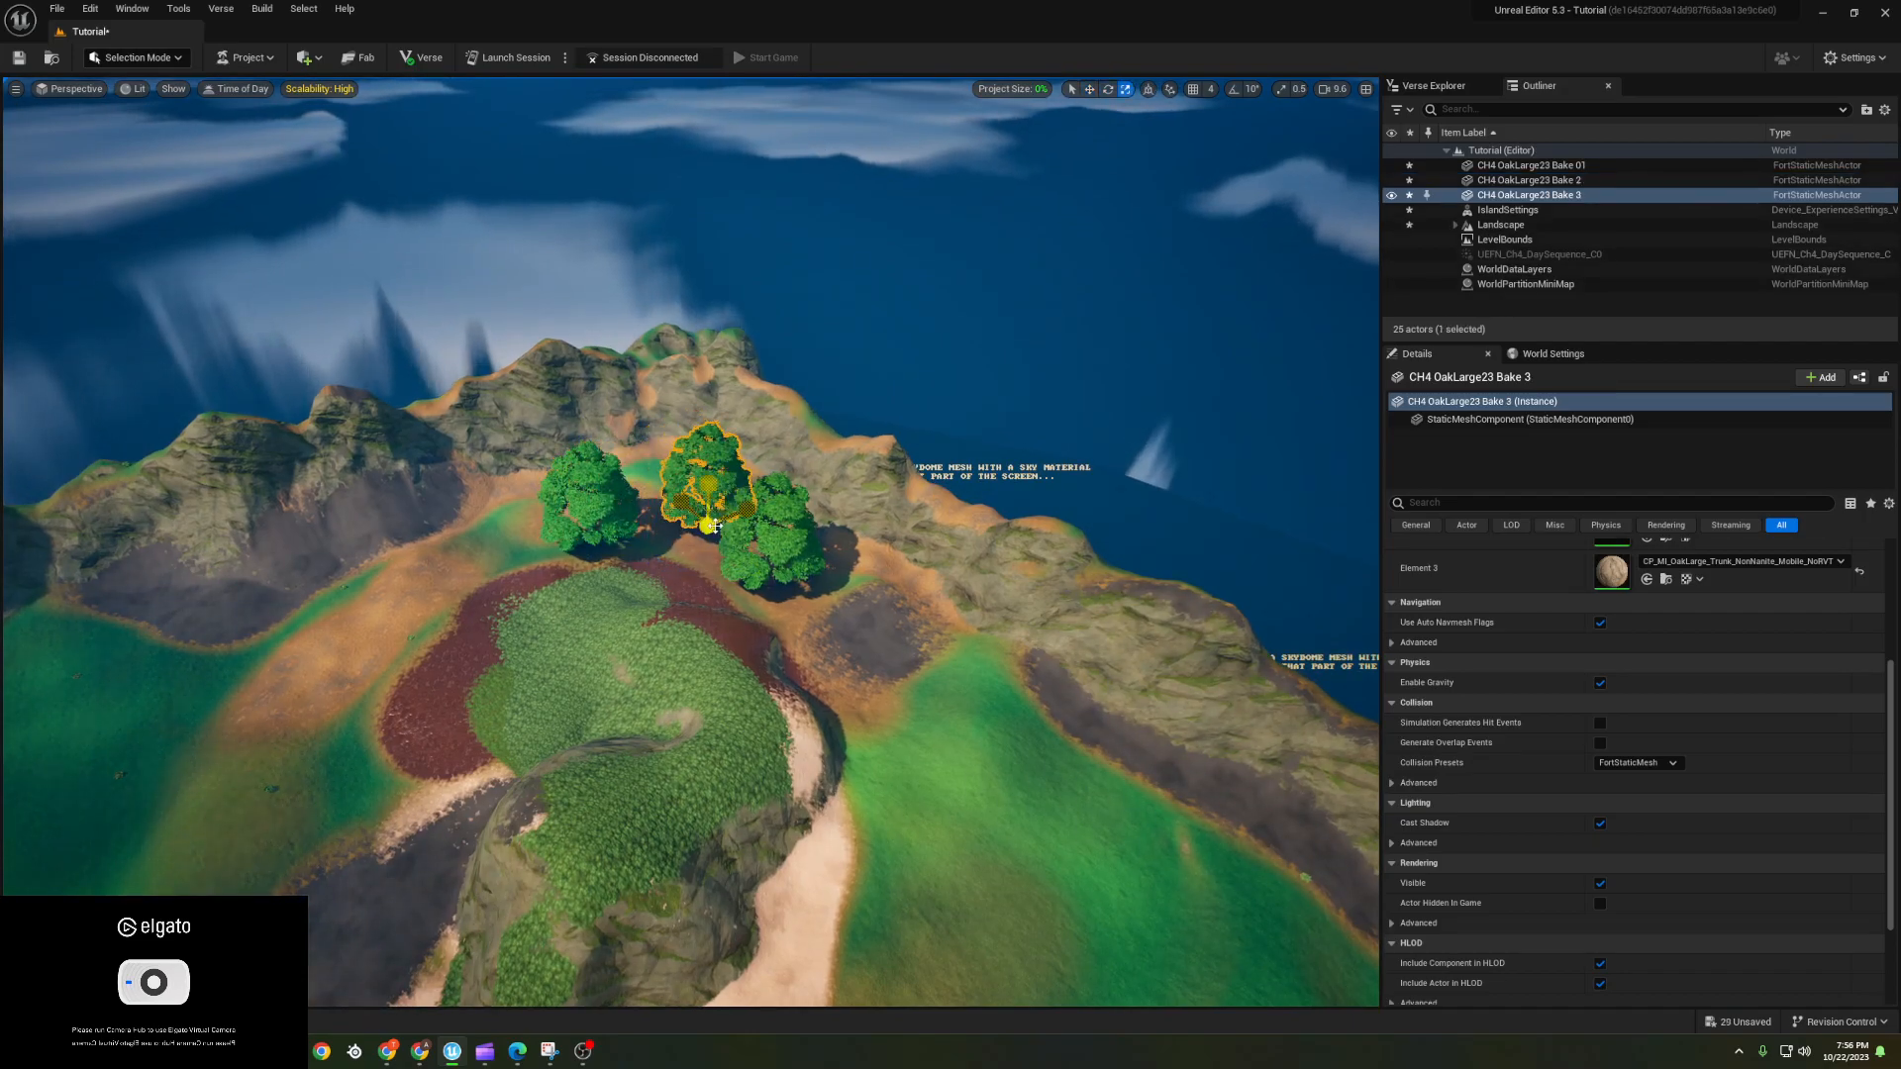
key("w")
right_click_drag(713, 526, 711, 485)
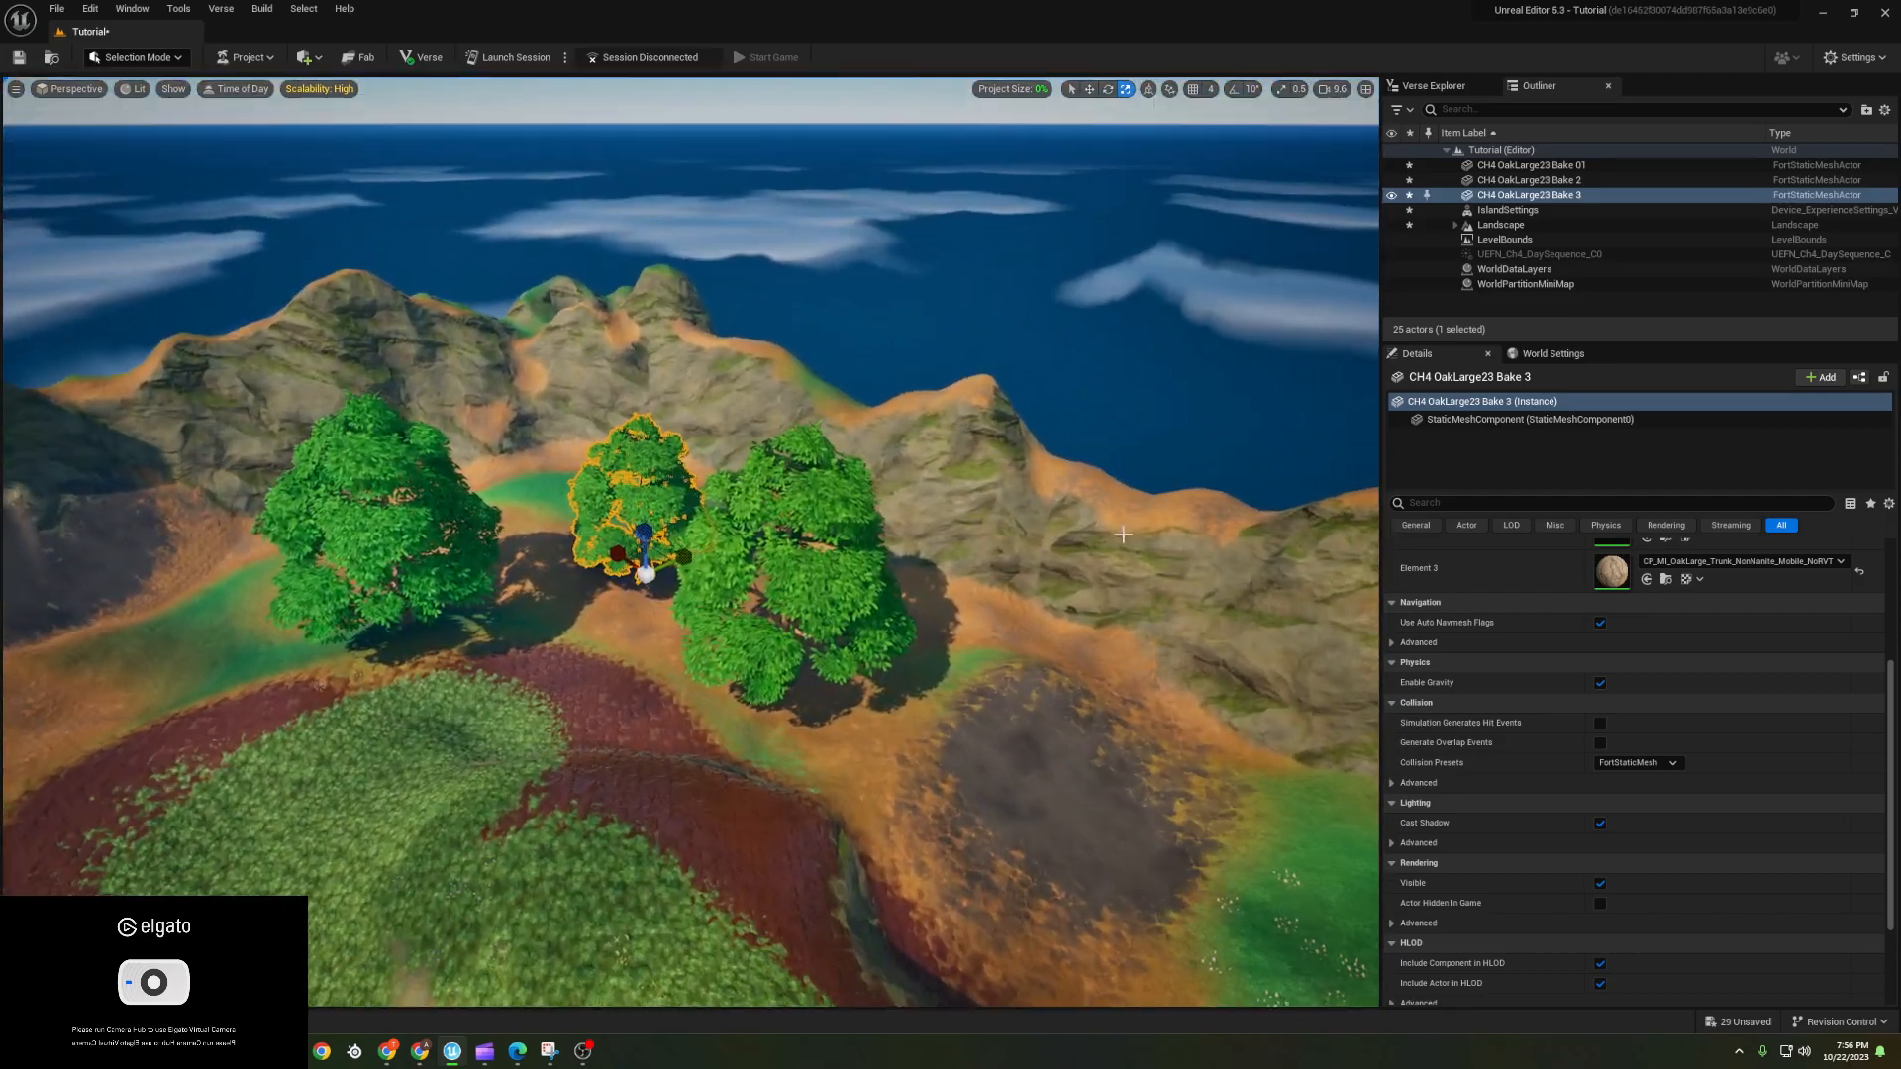
scroll(1594, 675, "up", 3)
scroll(1640, 679, "up", 4)
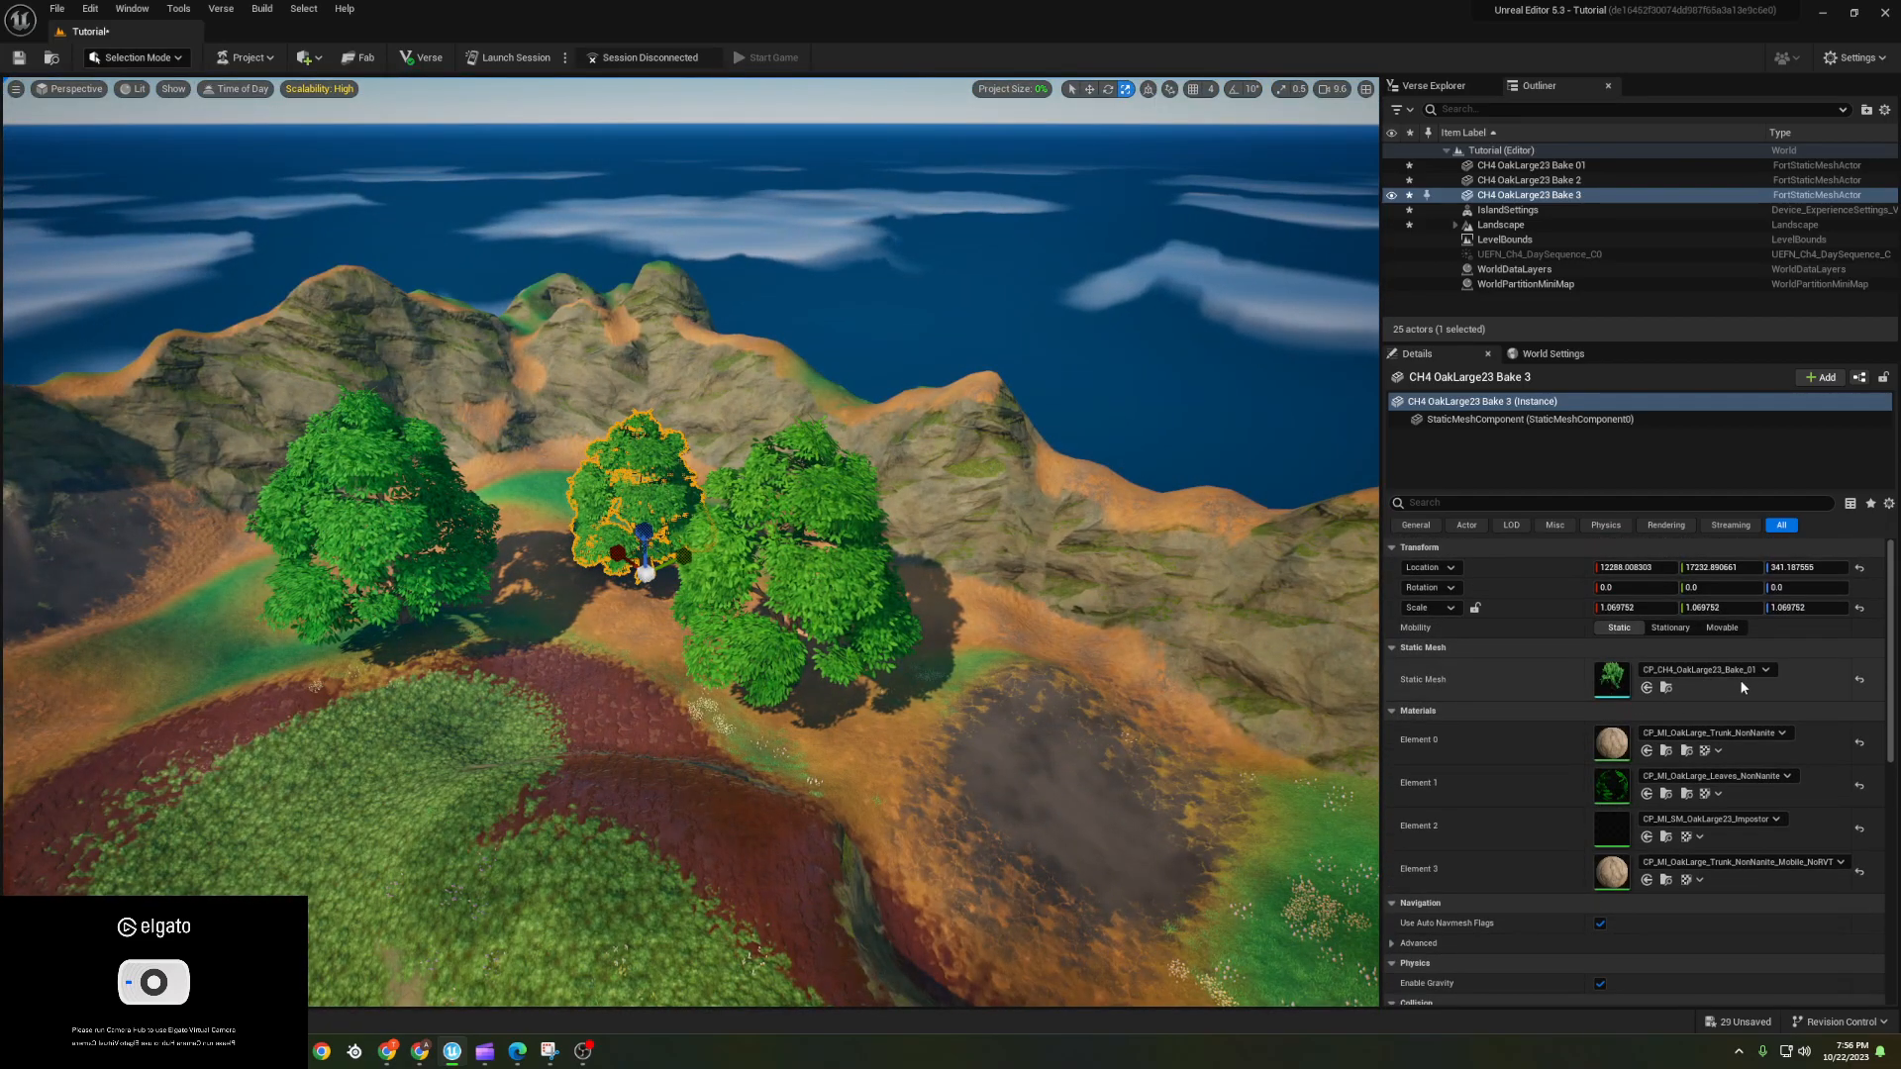
- Reposition the small third oak slightly along the X axis, behind the first oak
key("a")
right_click_drag(733, 584, 832, 538)
key("w")
left_click_drag(693, 629, 676, 620)
key("s")
right_click_drag(755, 634, 614, 747)
key("d")
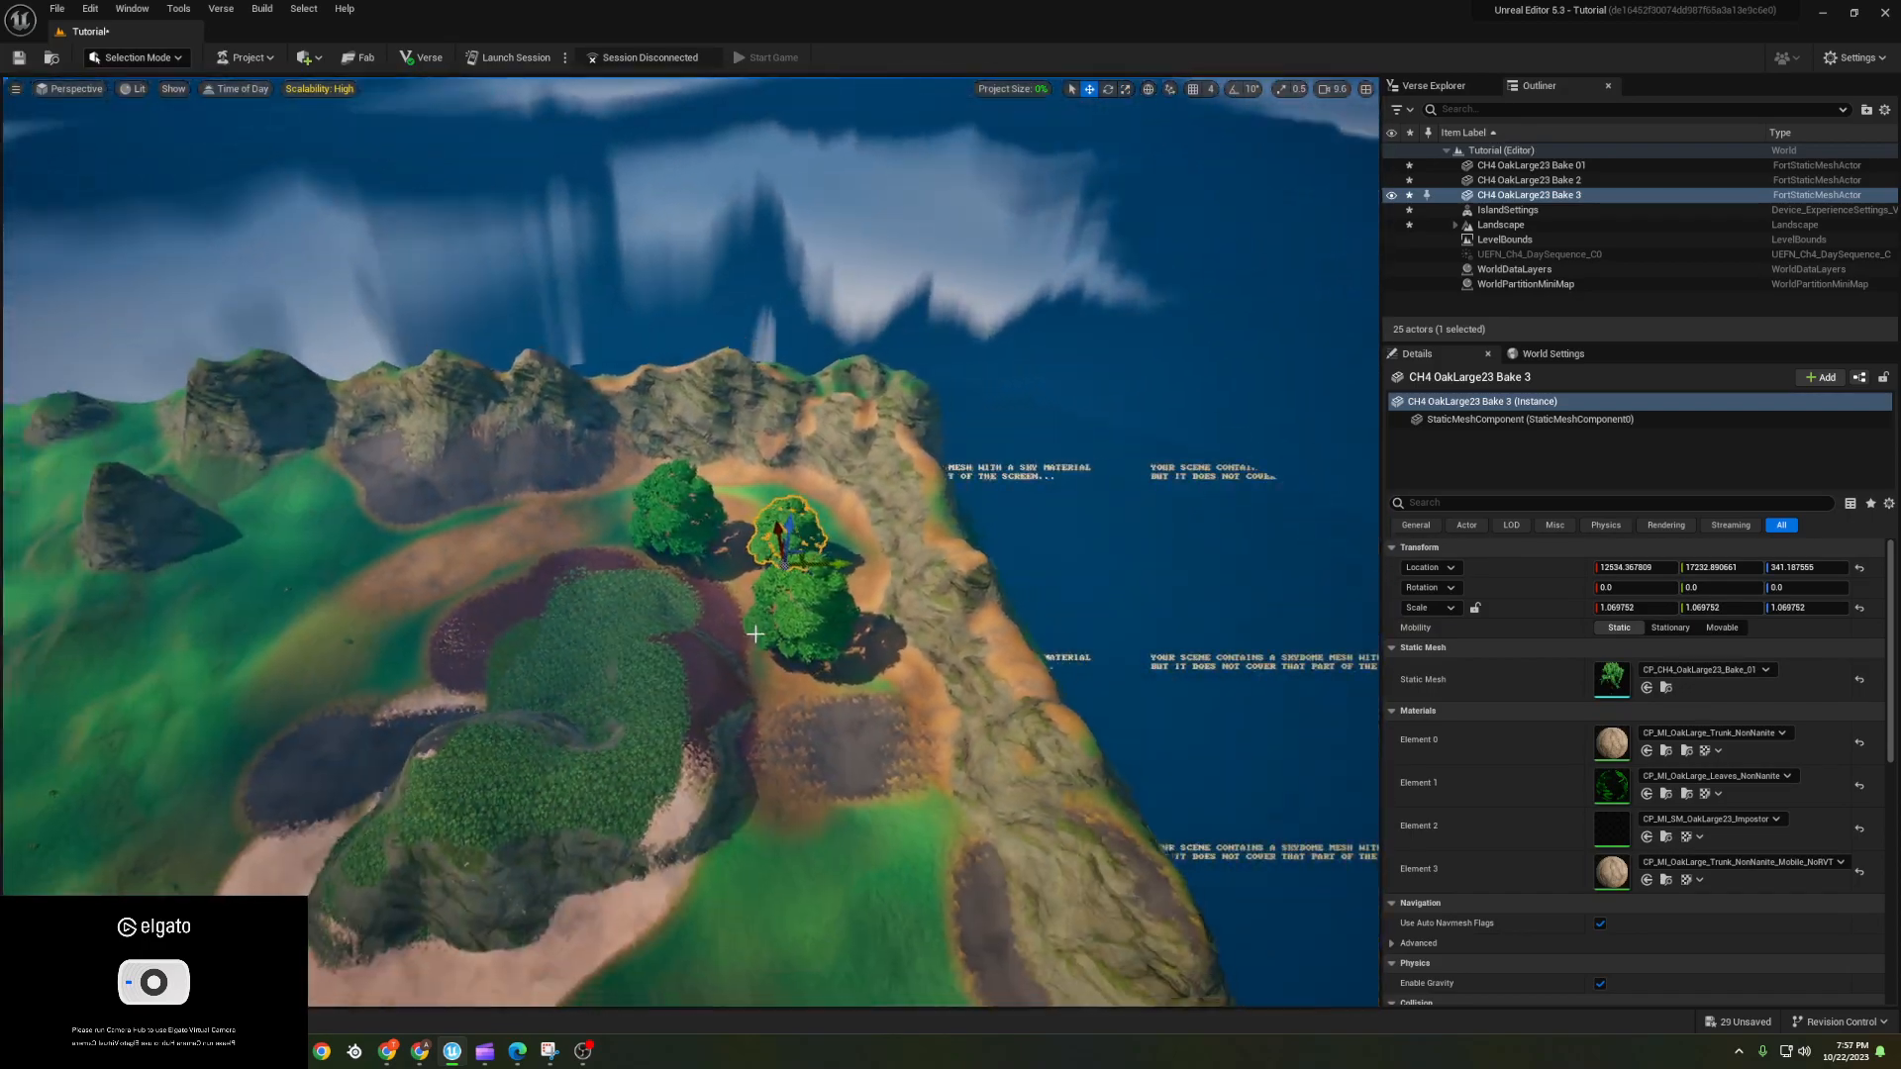
- Duplicate the oak four more times around the green patch, varying the sizes of the copies
left_click_drag(780, 531, 571, 515, "alt")
key("e")
key("r")
key("r")
key("r")
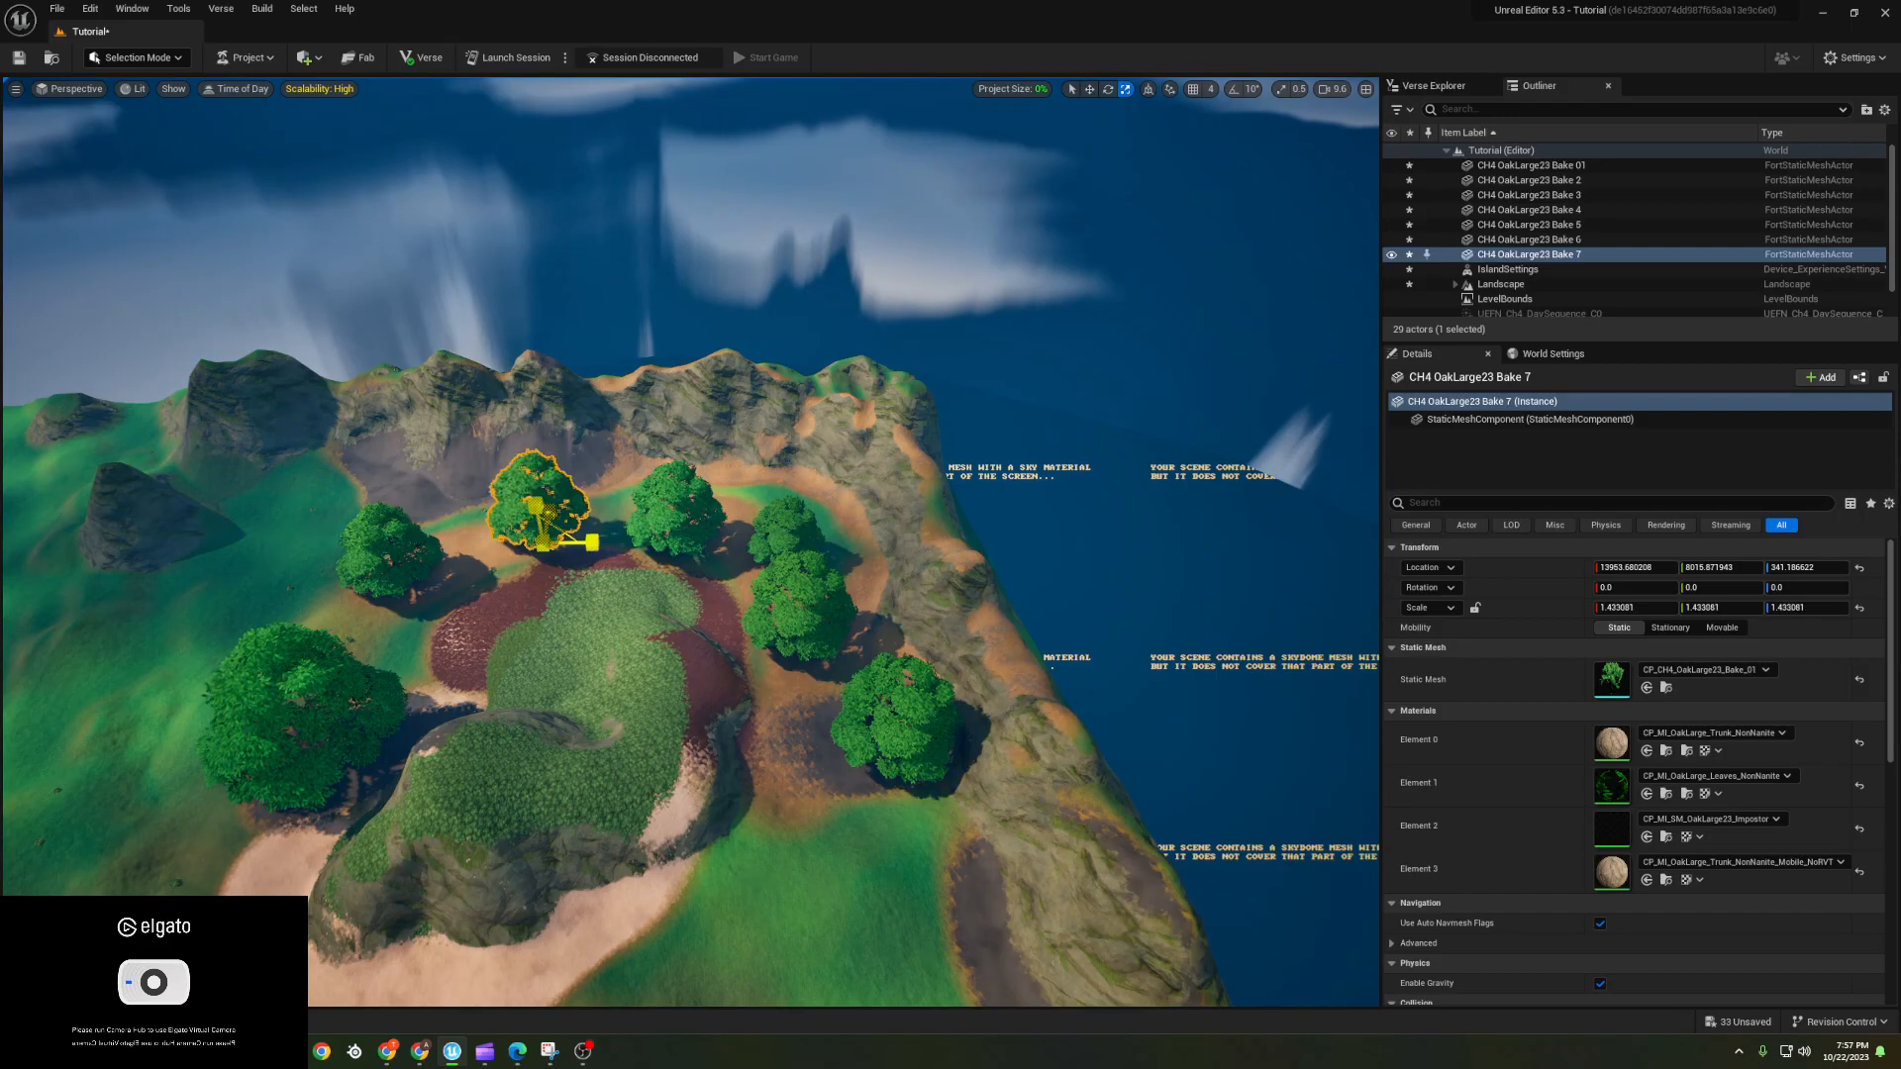
left_click(984, 573)
- Add an eighth oak behind the others at a scale of about 1.9, and try to open its leaf material
key("w")
right_click_drag(984, 573, 929, 530)
key("s")
key("e")
key("w")
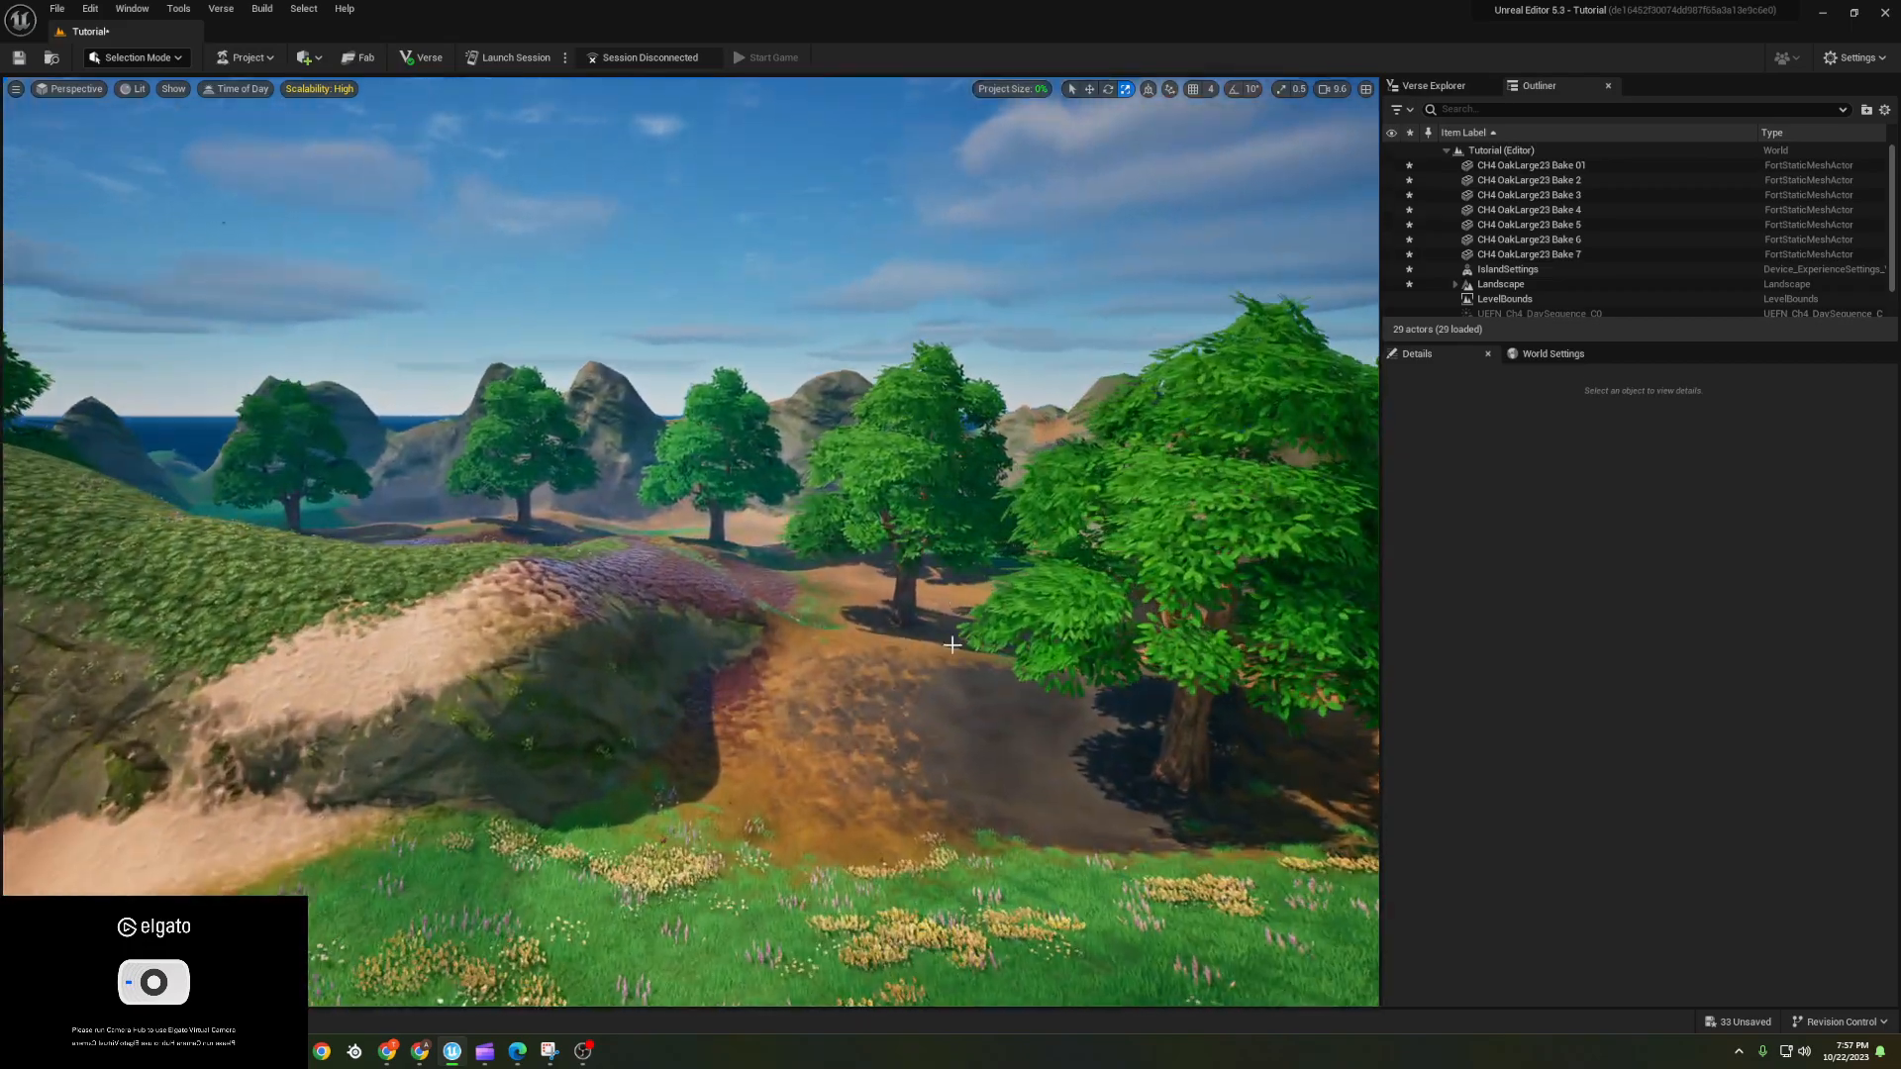
left_click(902, 597)
key("e")
right_click_drag(902, 597, 853, 600)
key("a")
key("w")
left_click_drag(853, 600, 489, 439, "alt")
key("r")
right_click_drag(489, 440, 535, 386)
key("d")
right_click_drag(564, 498, 475, 470)
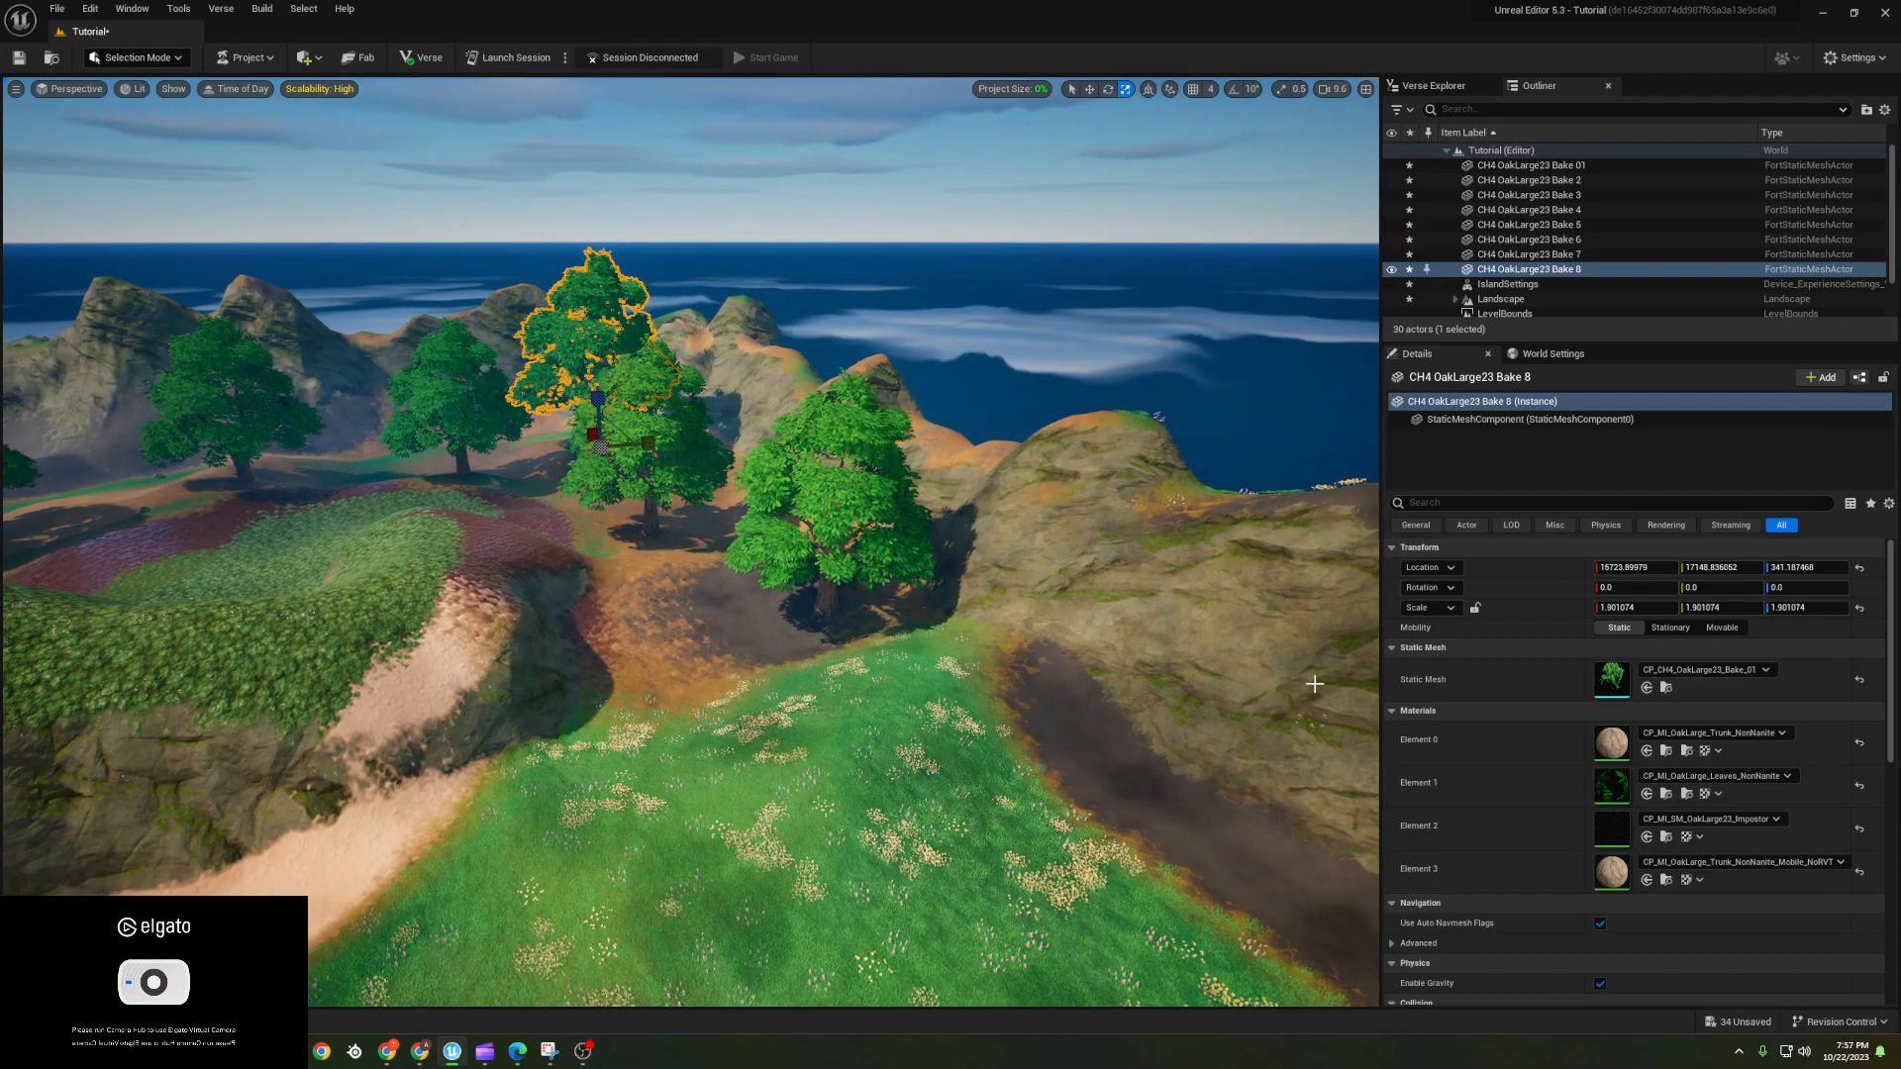
double_click(1621, 787)
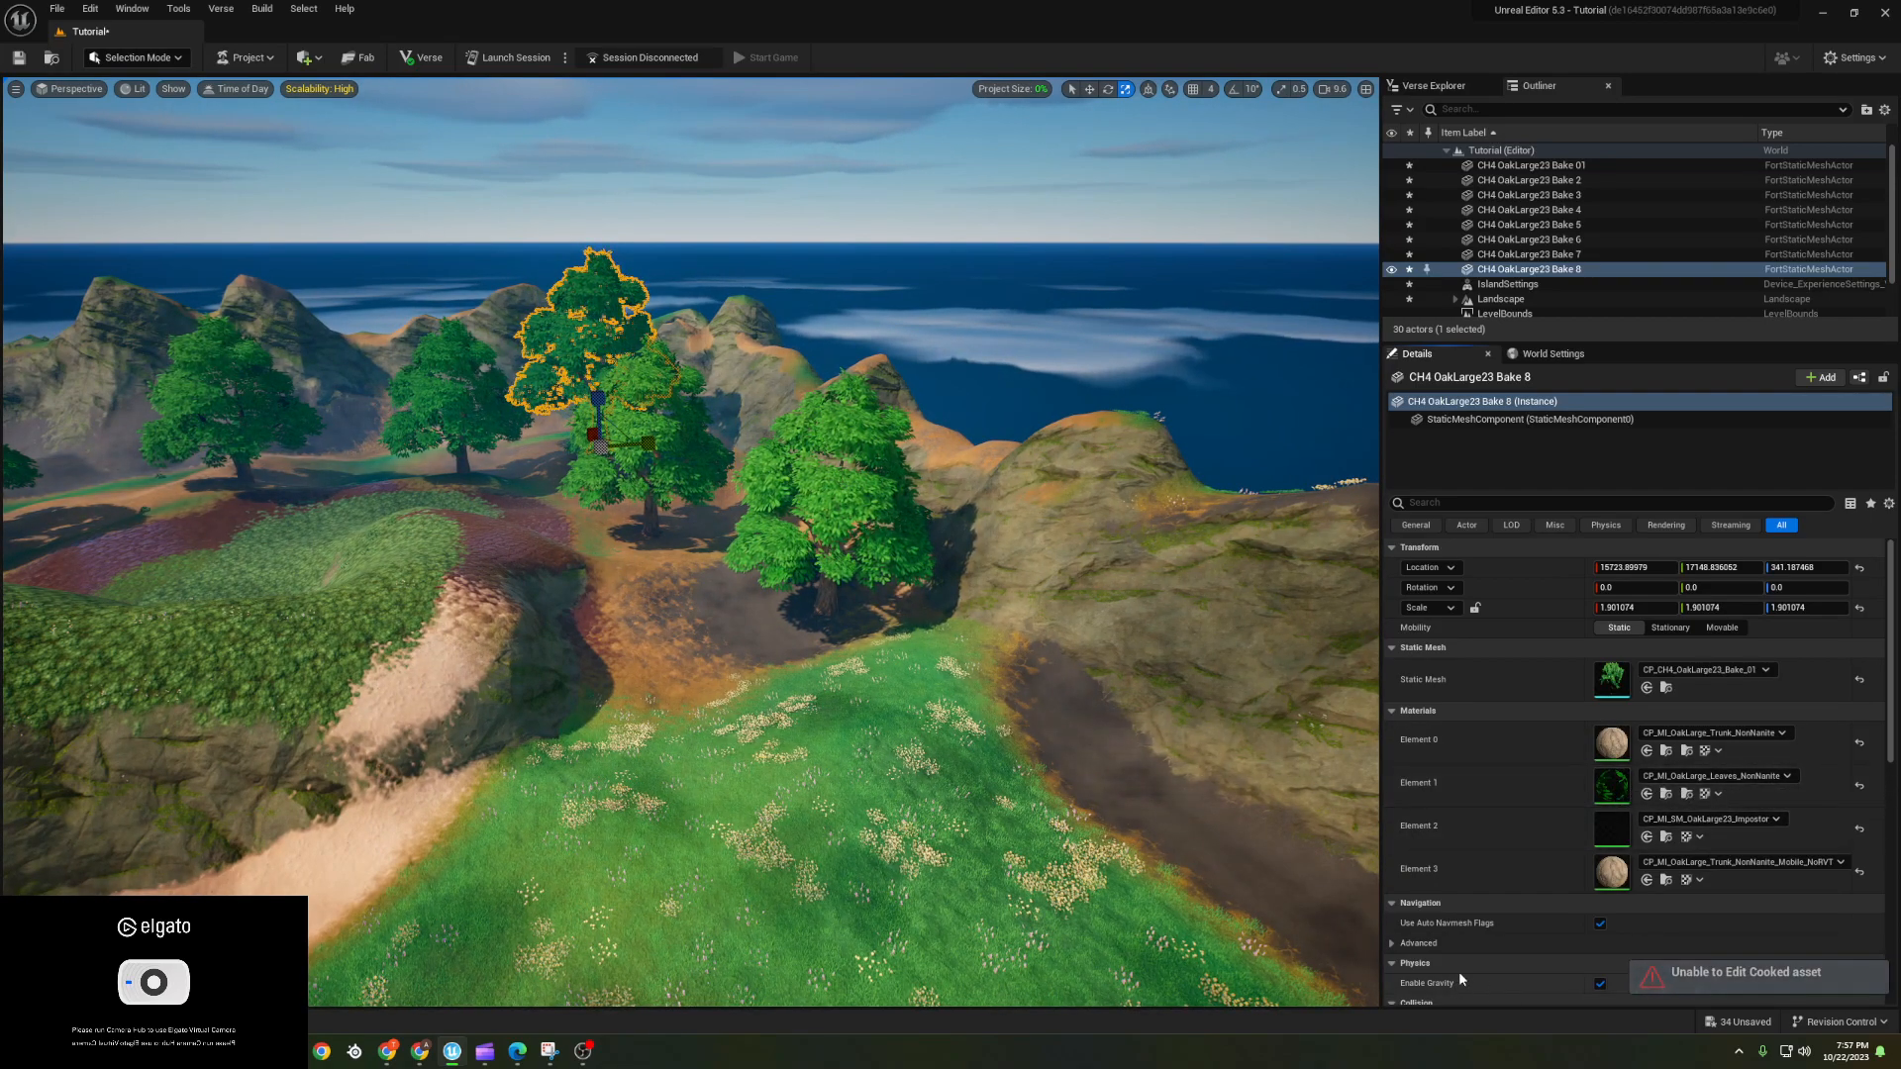
- Place a Pine 01 tree at a scale of about 2.91 and move it between the two nearest oaks
key("ctrl+space")
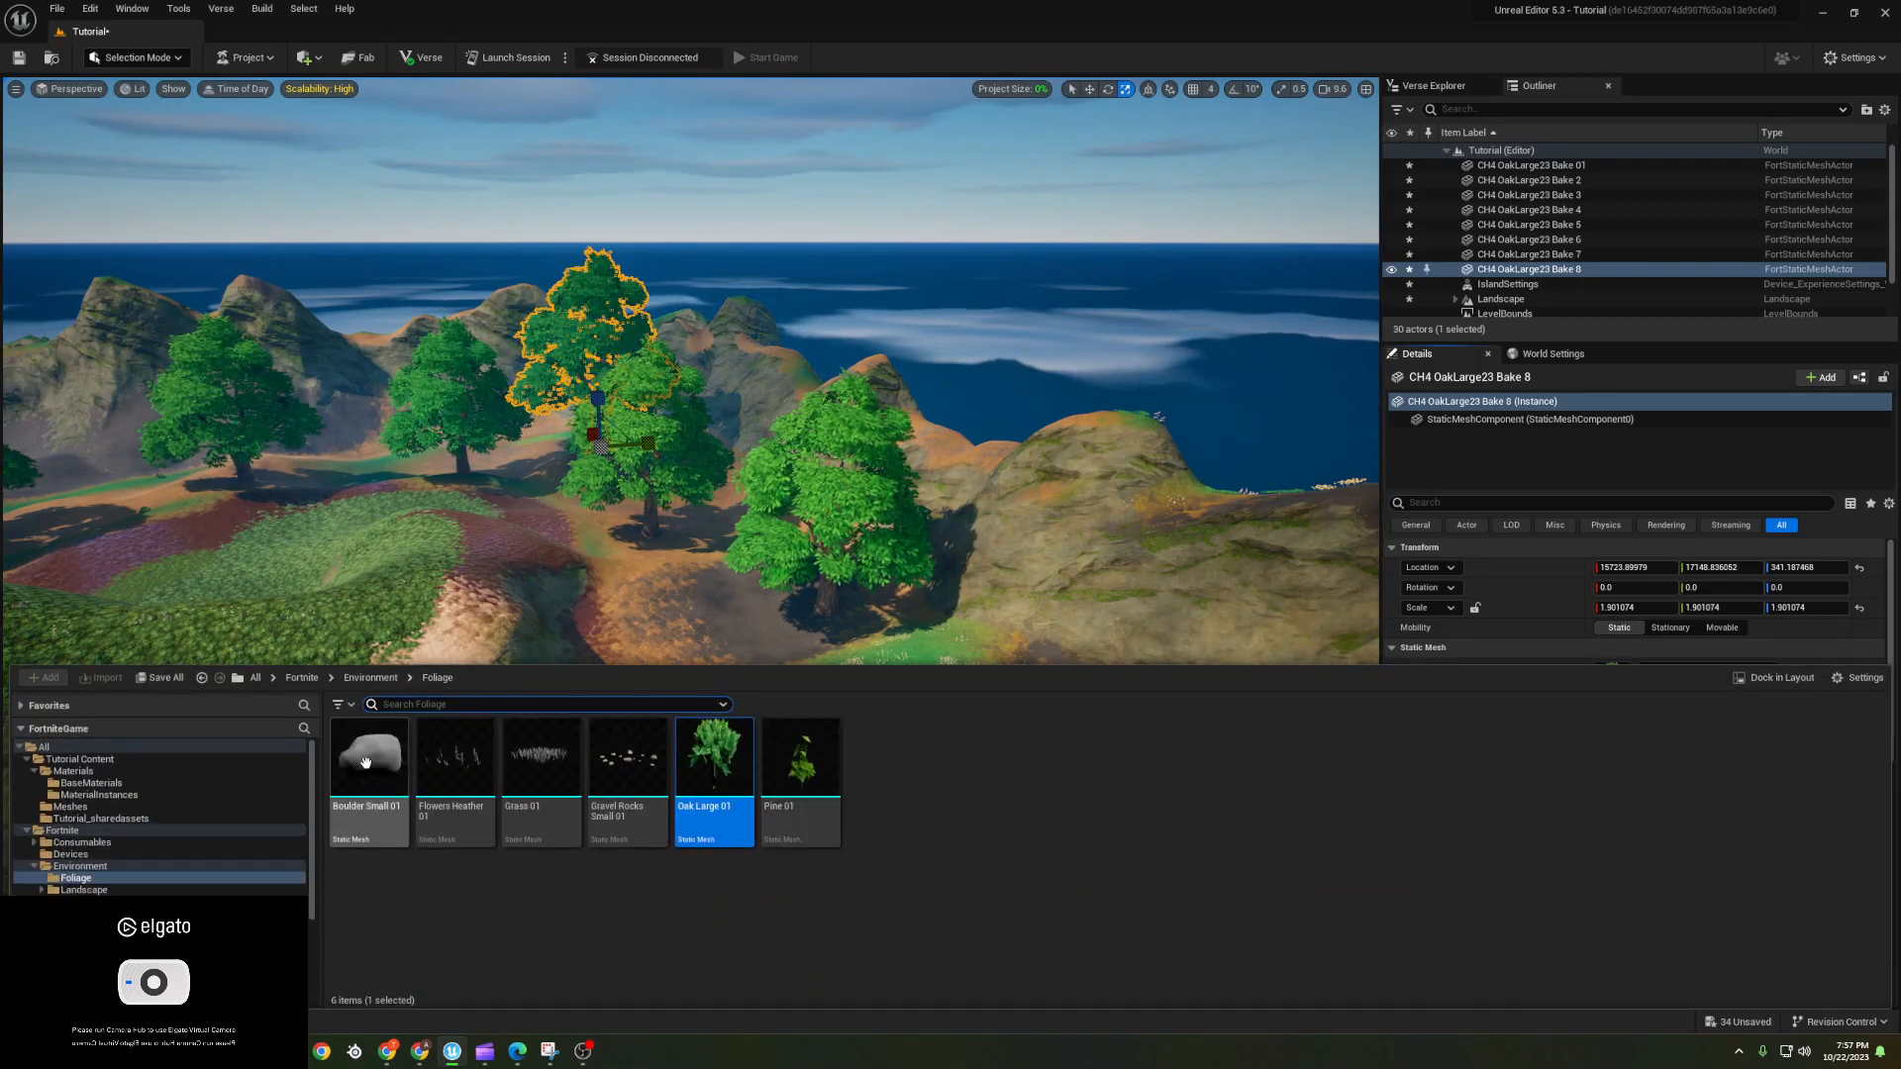
left_click_drag(800, 762, 660, 627)
mouse_move(733, 638)
right_mouse_down()
mouse_move(792, 693)
mouse_move(713, 693)
mouse_move(732, 637)
right_mouse_up()
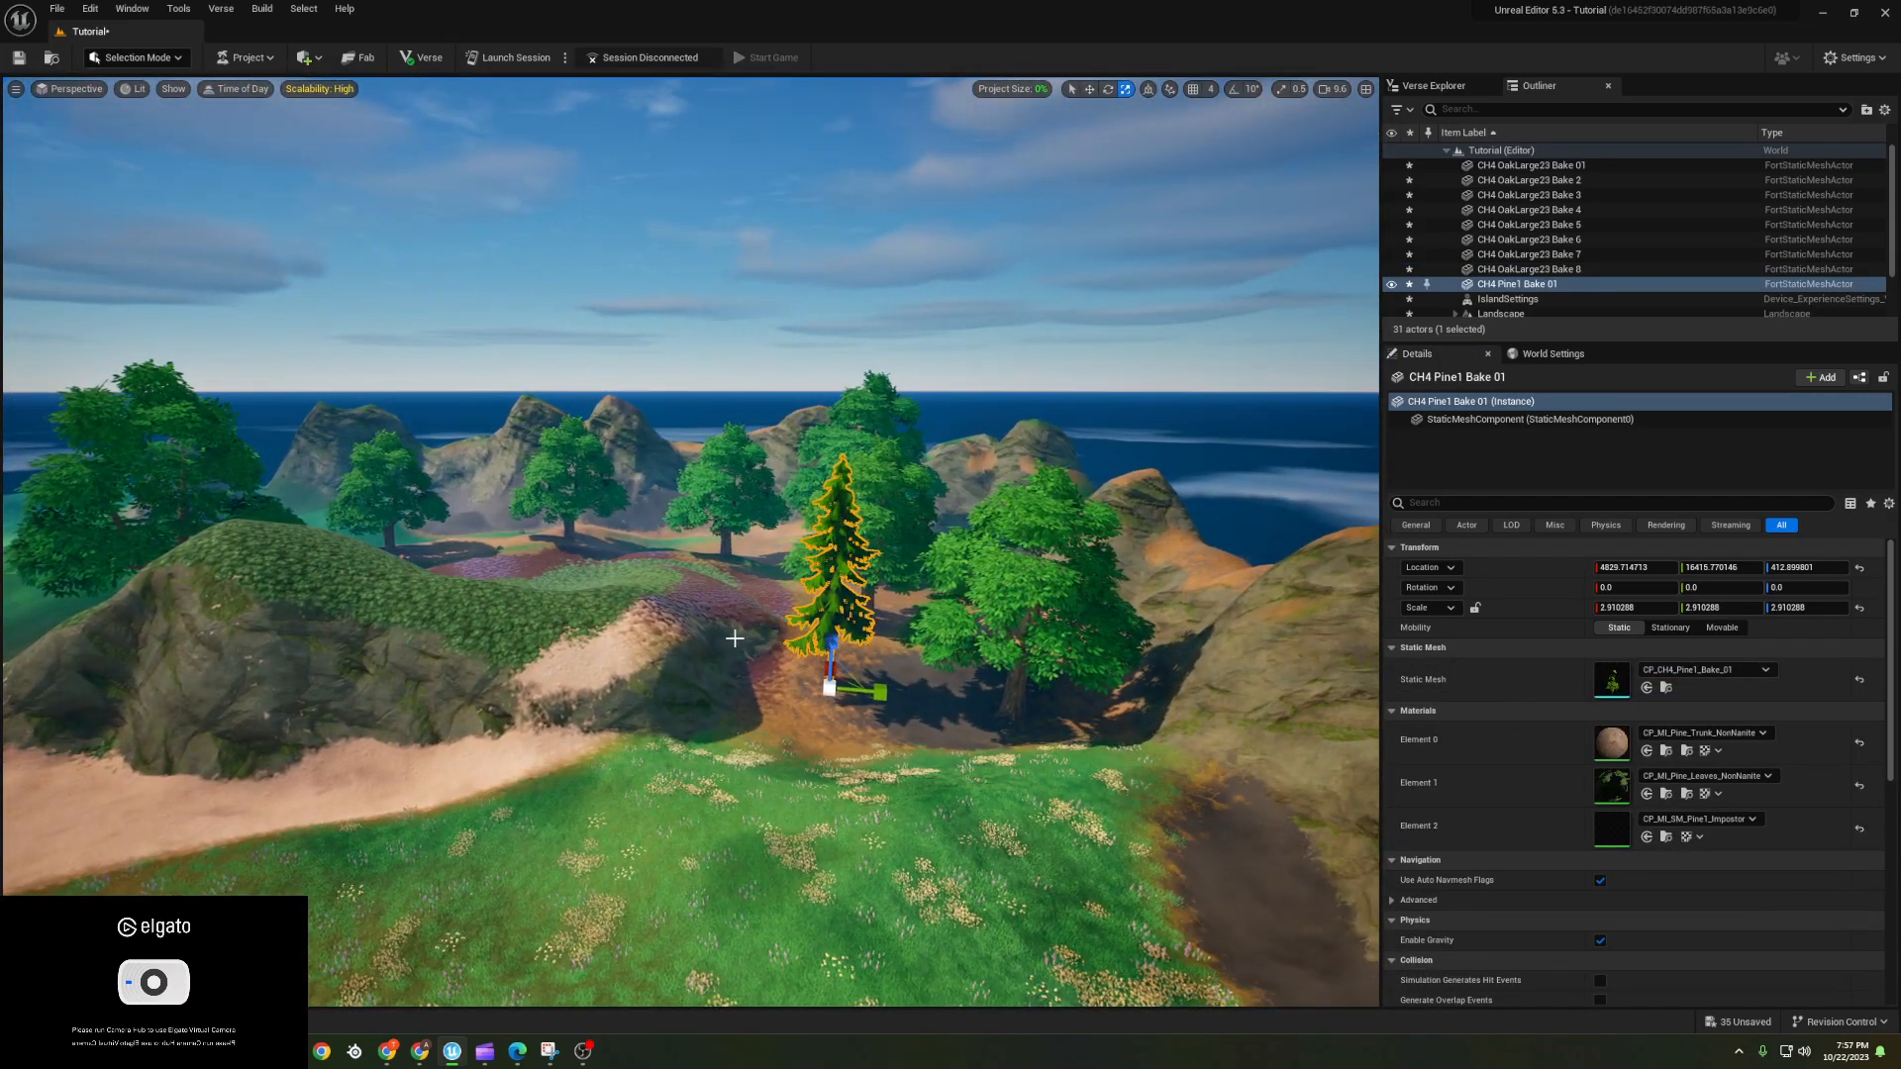
right_click_drag(893, 695, 1148, 797)
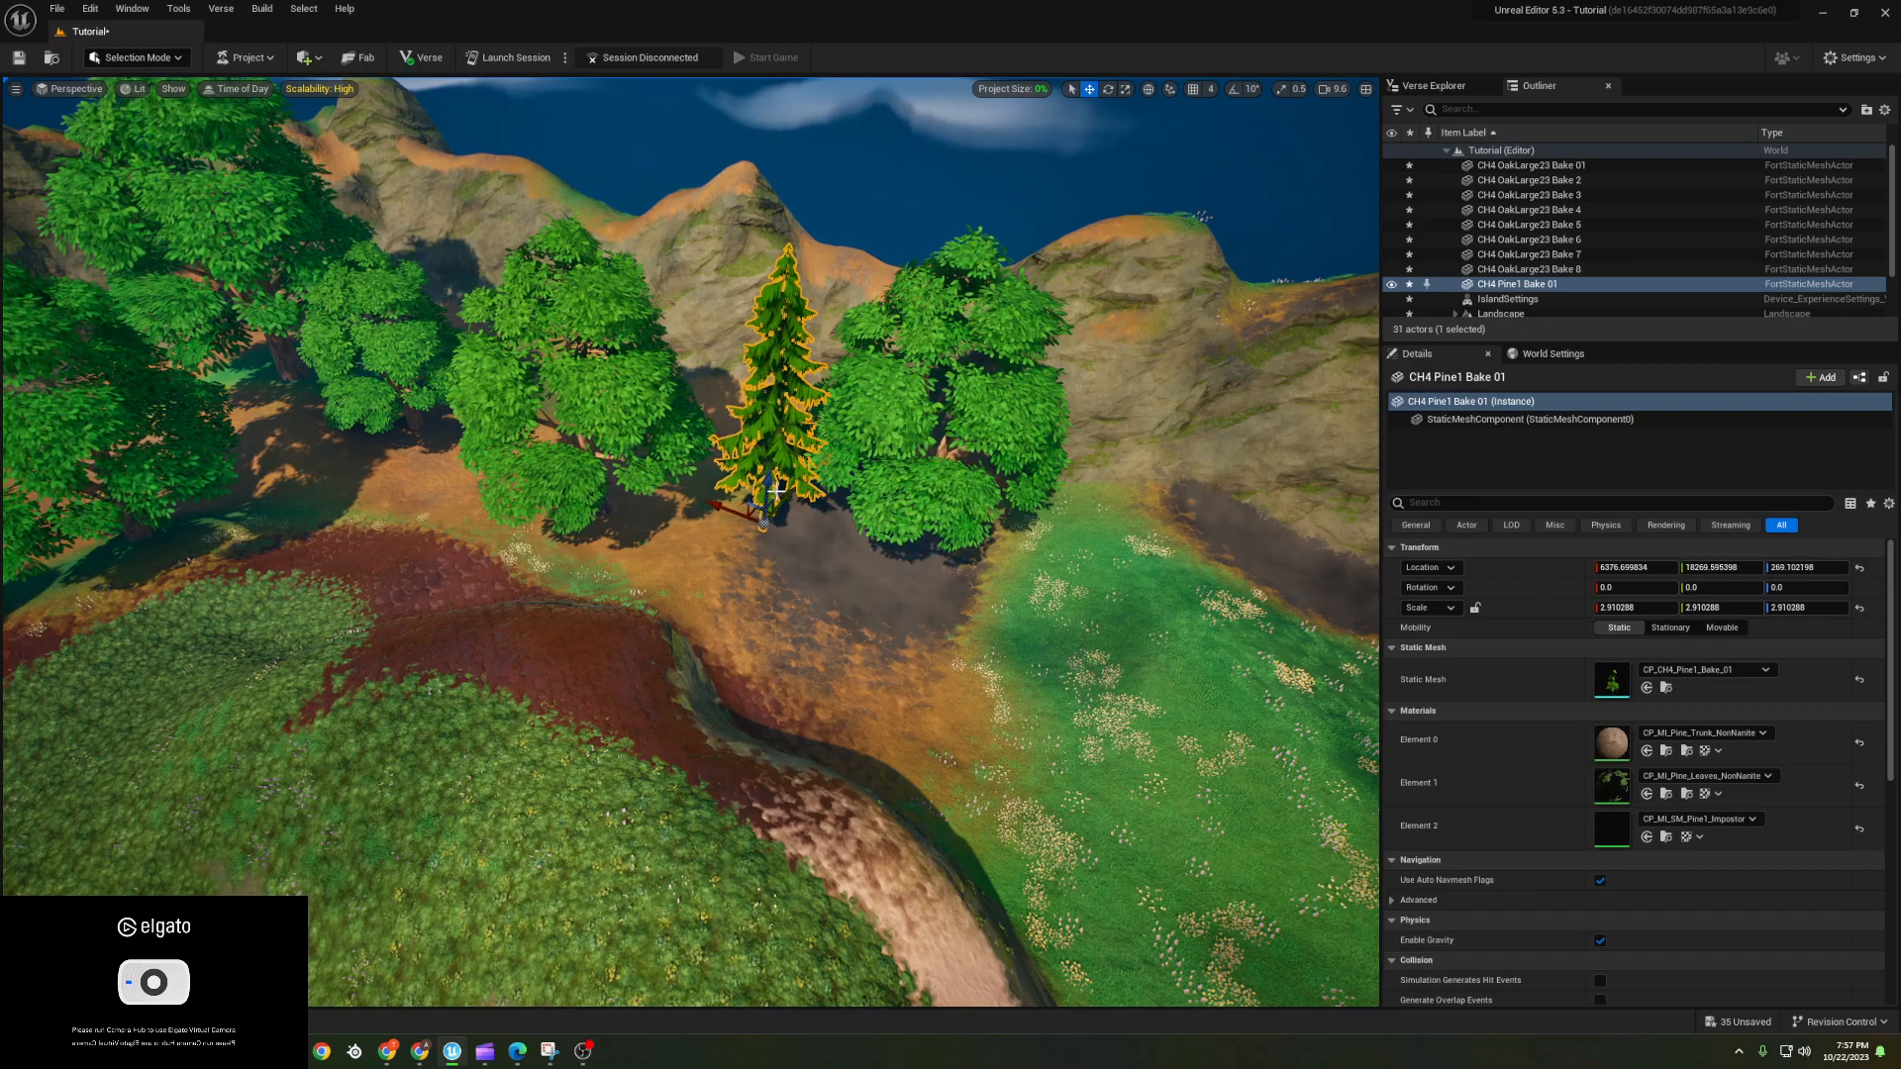
- Duplicate the pine five times, spreading the copies among the oaks along the mountain foot
left_click_drag(782, 492, 776, 512, "alt")
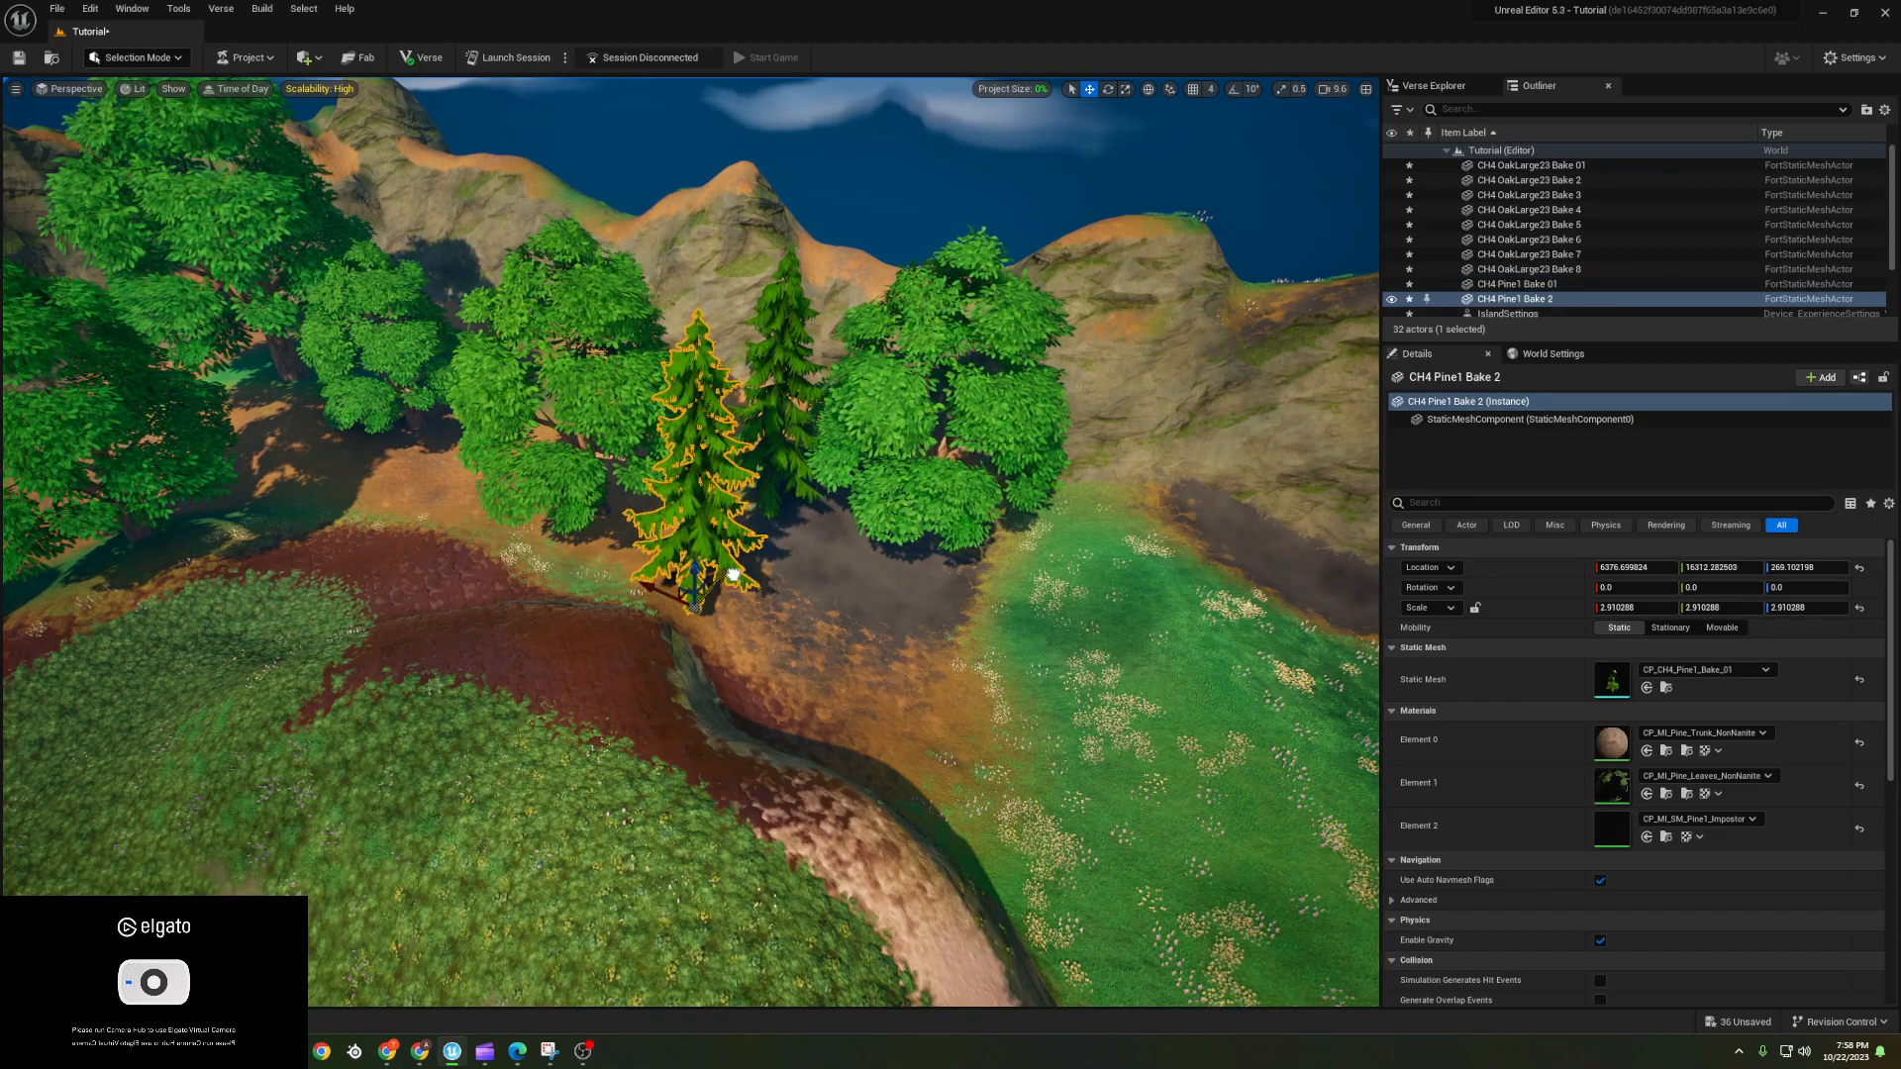
left_click_drag(656, 591, 353, 492, "alt")
left_click_drag(454, 457, 416, 485)
right_click_drag(416, 485, 198, 473)
left_click_drag(701, 677, 929, 719, "alt")
right_click_drag(929, 719, 723, 753)
left_click_drag(727, 695, 802, 699, "alt")
left_click_drag(767, 764, 962, 477, "alt")
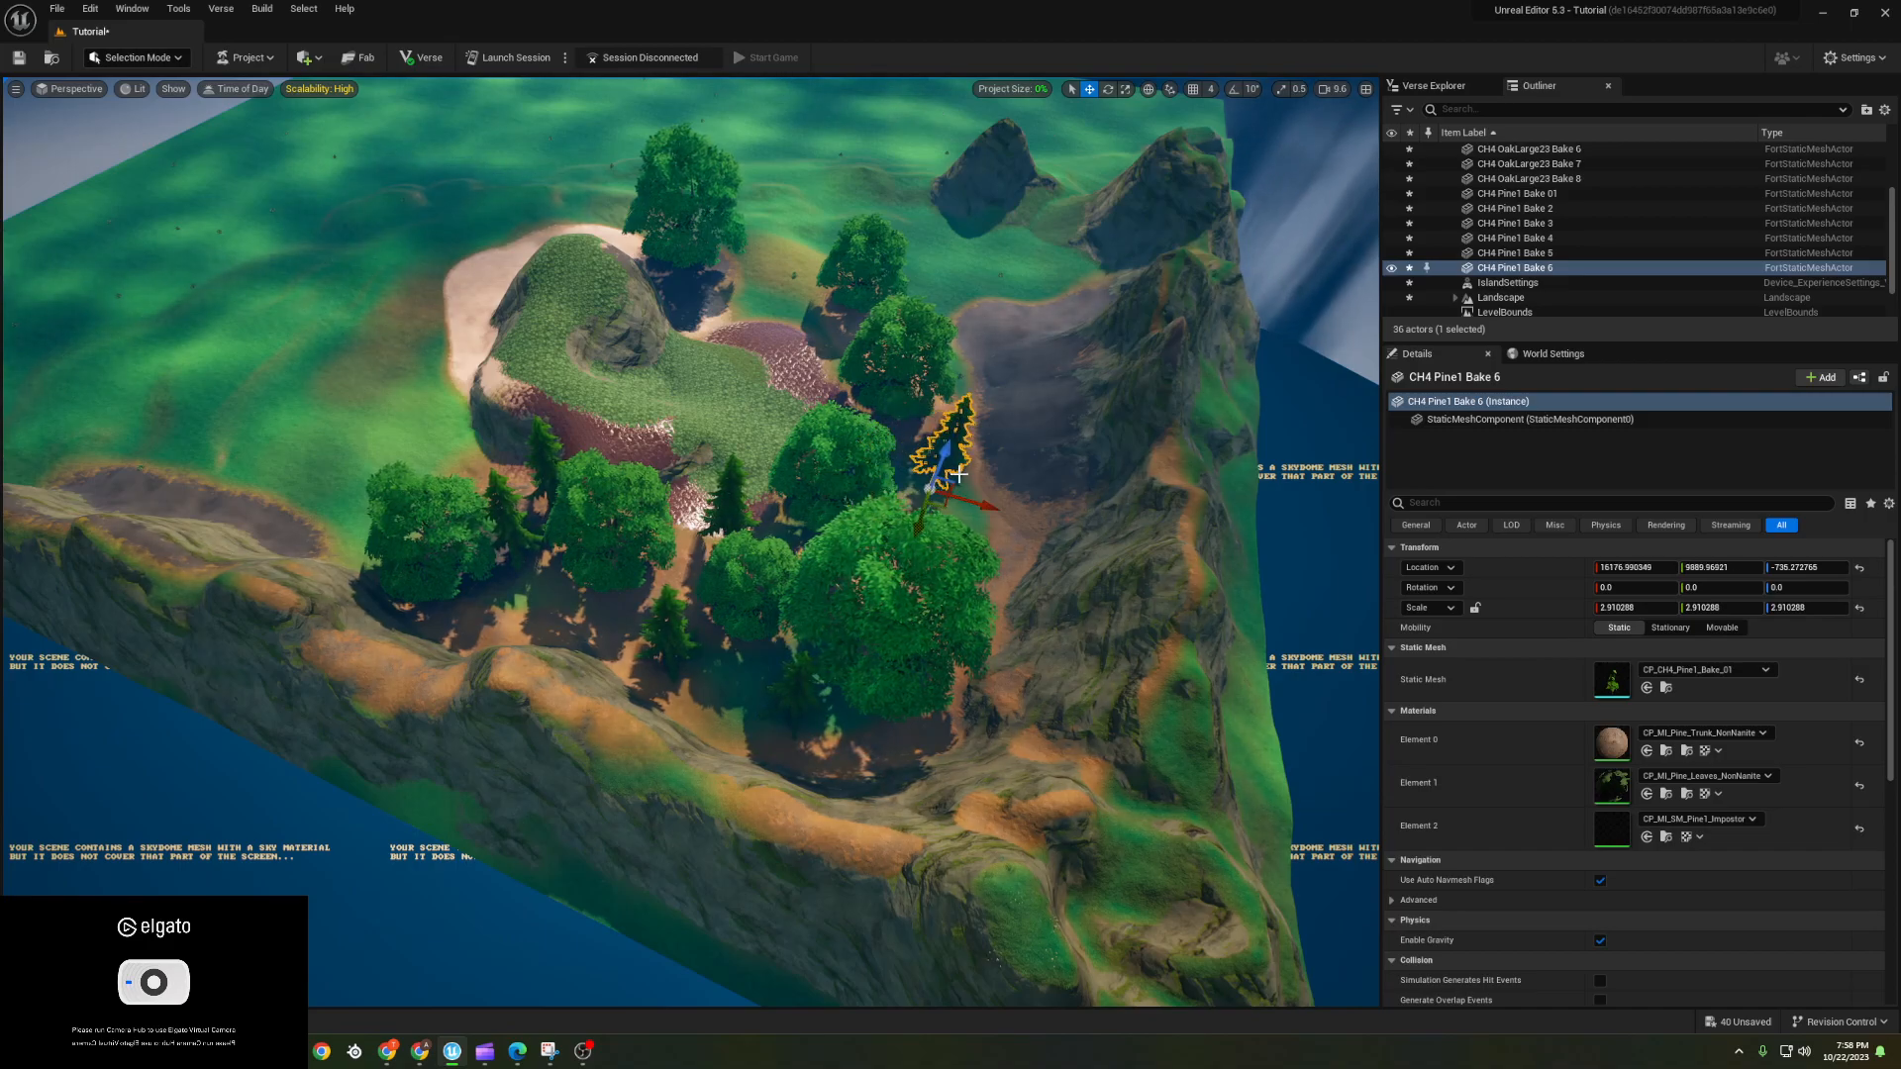
- Duplicate another pine, move the copy to the grass beside the reddish patch, and adjust its height to the ground
key("w")
right_click_drag(993, 530, 1168, 455)
left_click_drag(995, 588, 705, 465, "alt")
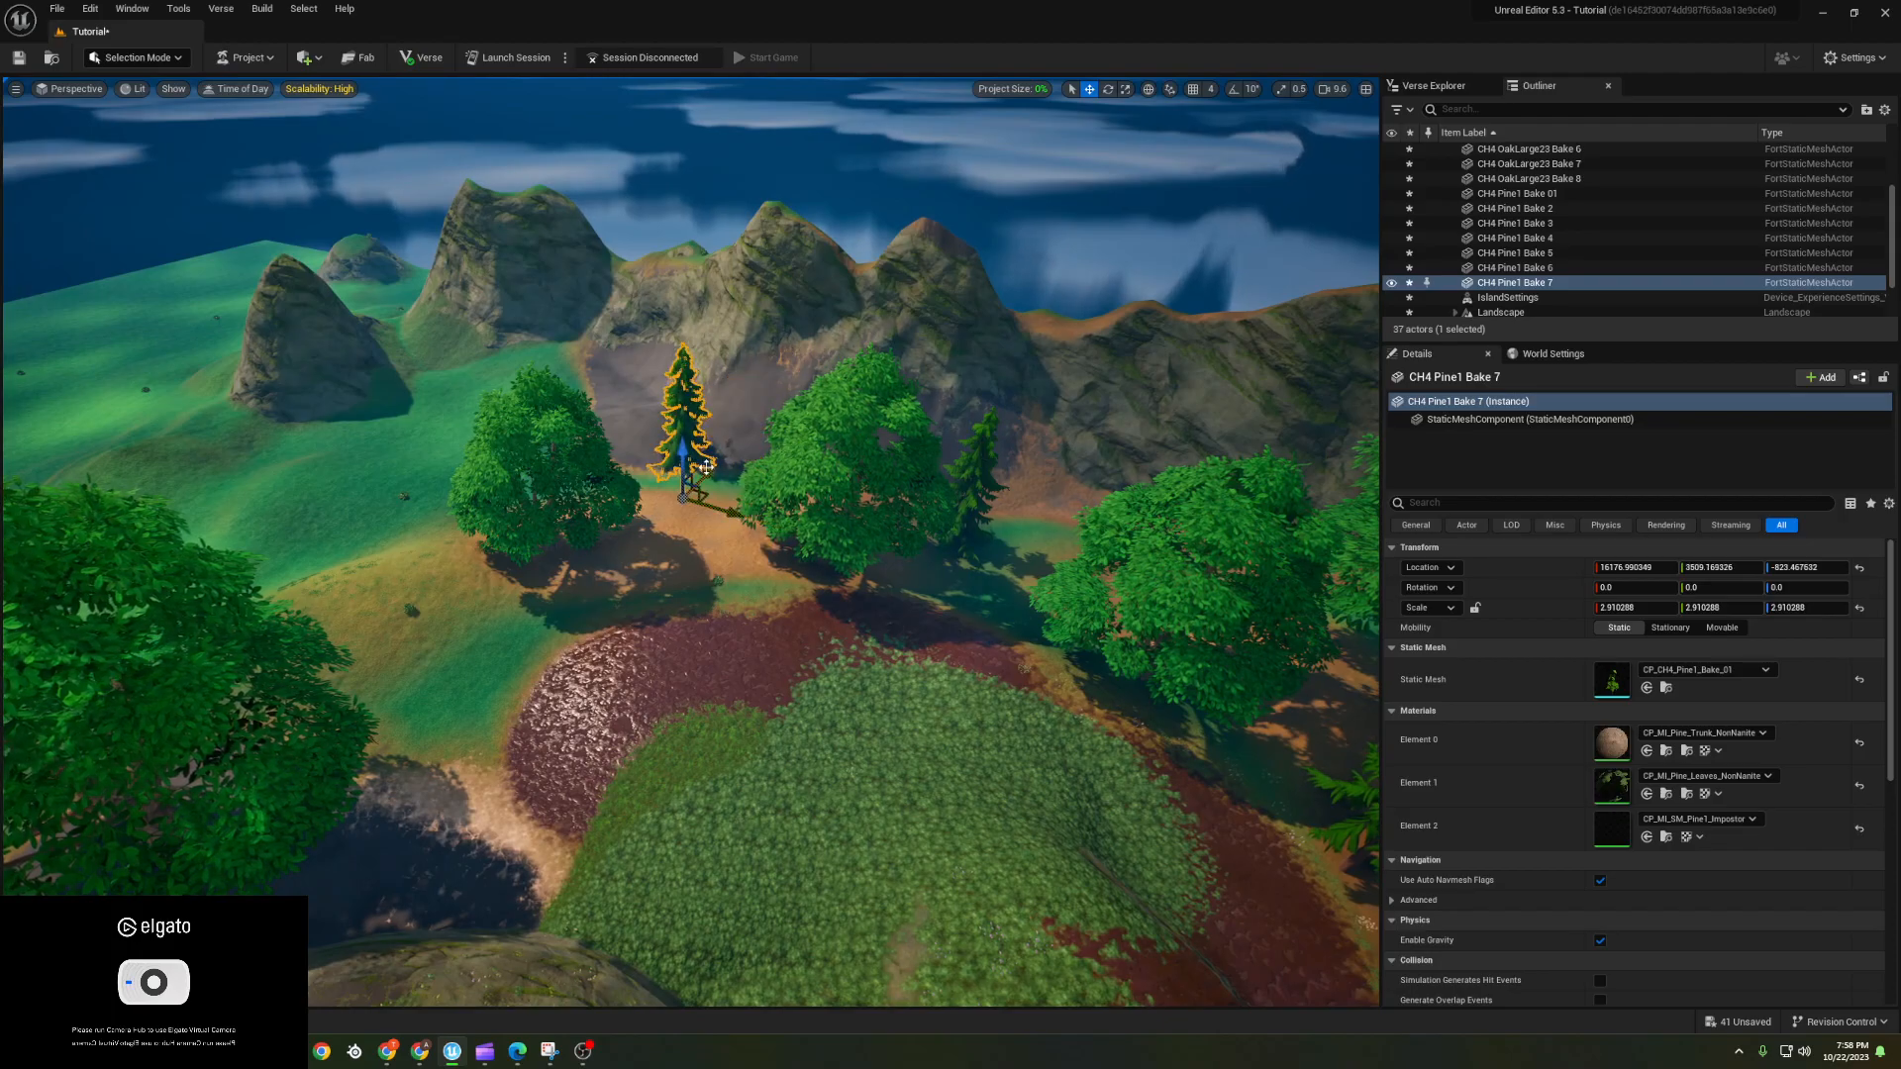
key("w")
mouse_move(379, 707)
right_mouse_down()
mouse_move(297, 711)
mouse_move(396, 782)
mouse_move(378, 707)
right_mouse_up()
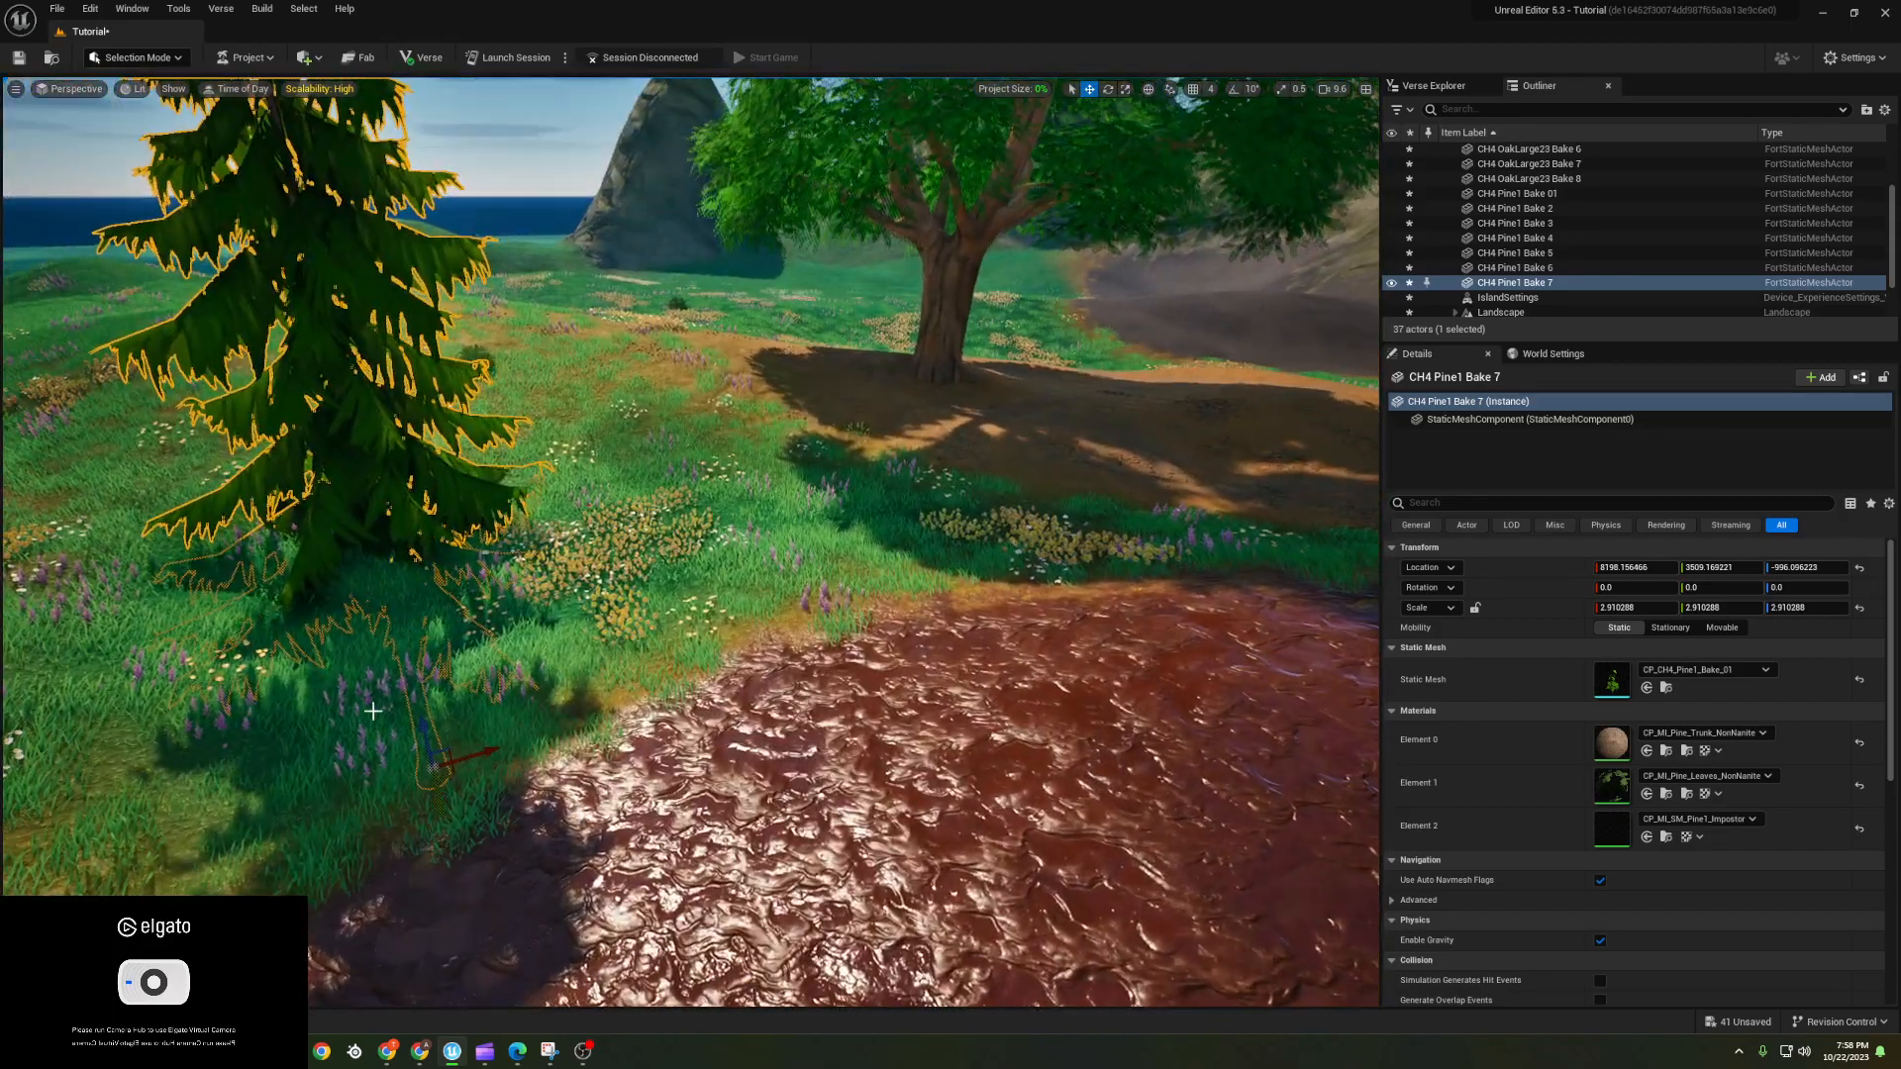
left_click_drag(425, 728, 405, 482)
- Raise the sunken pine between the far oaks to ground level and place another copy of it nearby
right_click_drag(405, 483, 649, 510)
key("w")
left_click(637, 652)
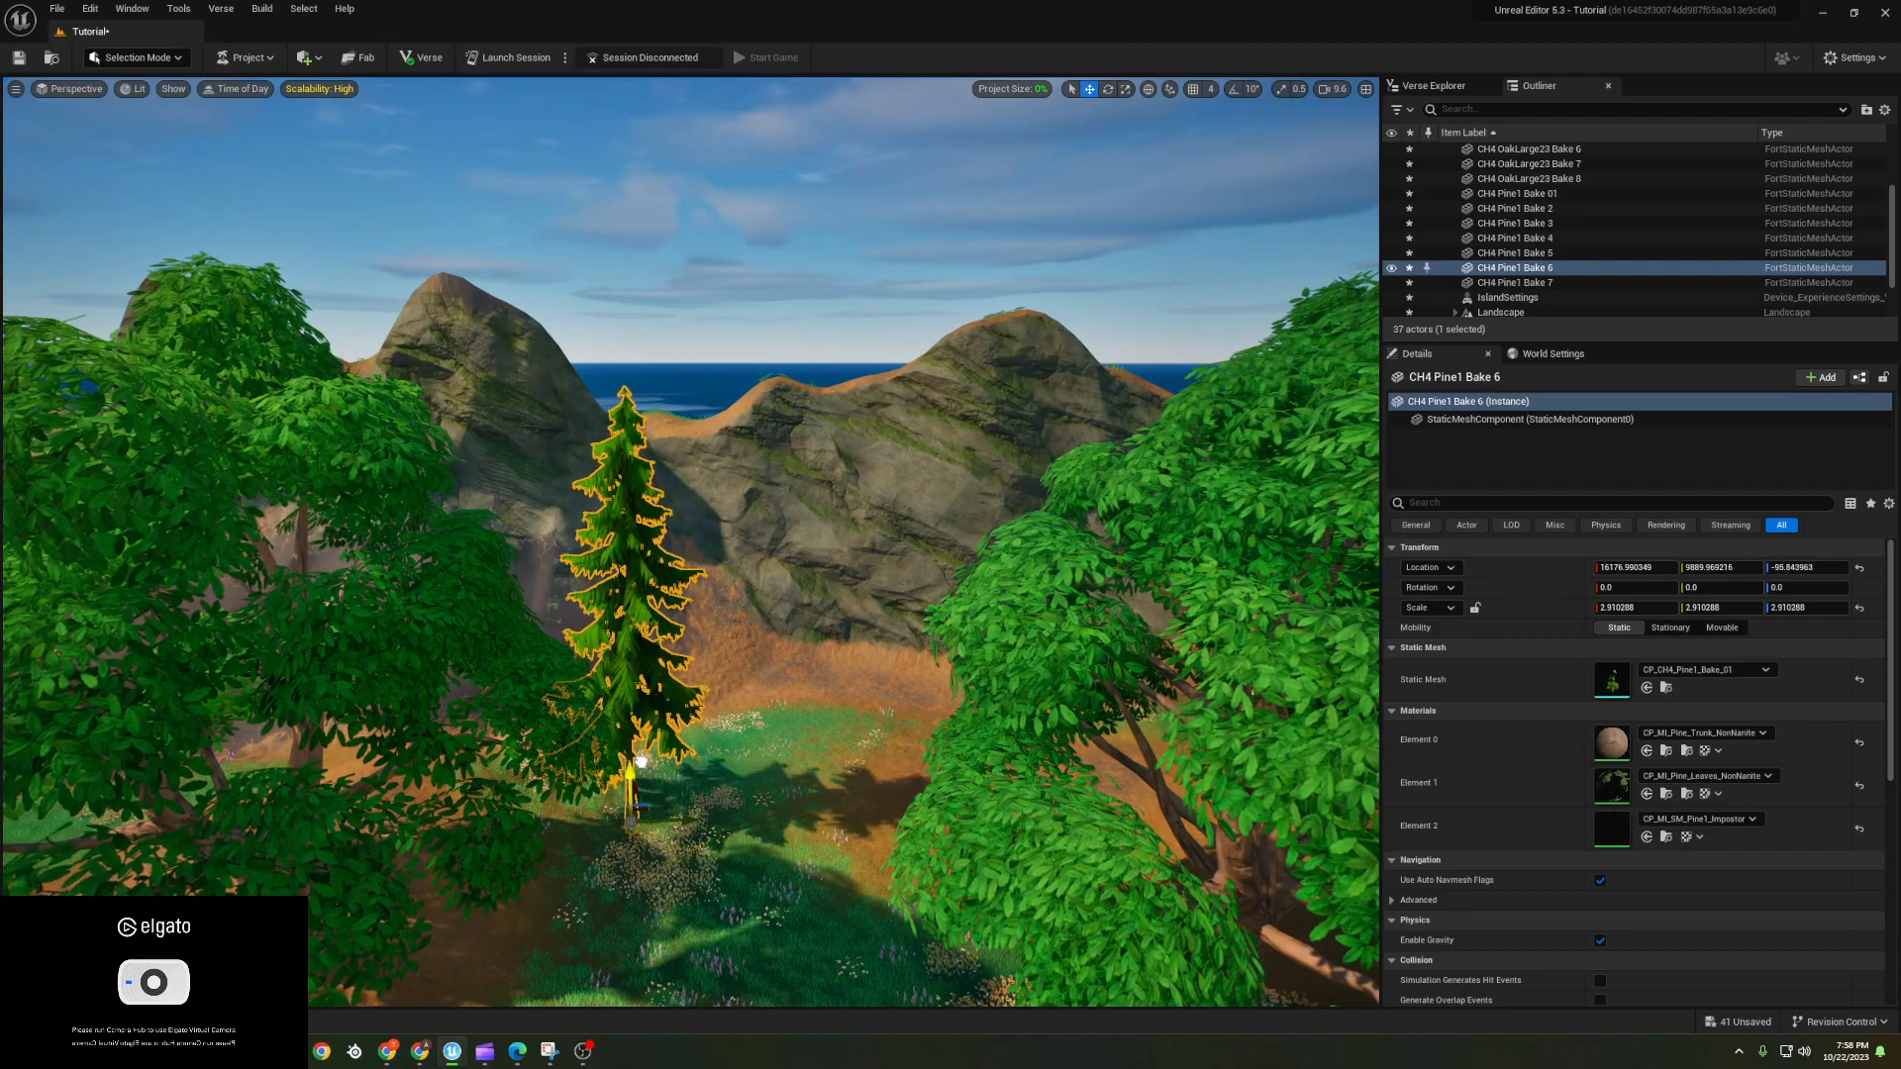
left_click_drag(641, 760, 867, 783, "alt")
key("s")
right_click_drag(867, 783, 666, 722)
- Adjust the position of the foreground pine and place another pine copy on the reddish ground beyond the sandy hill
left_click(555, 679)
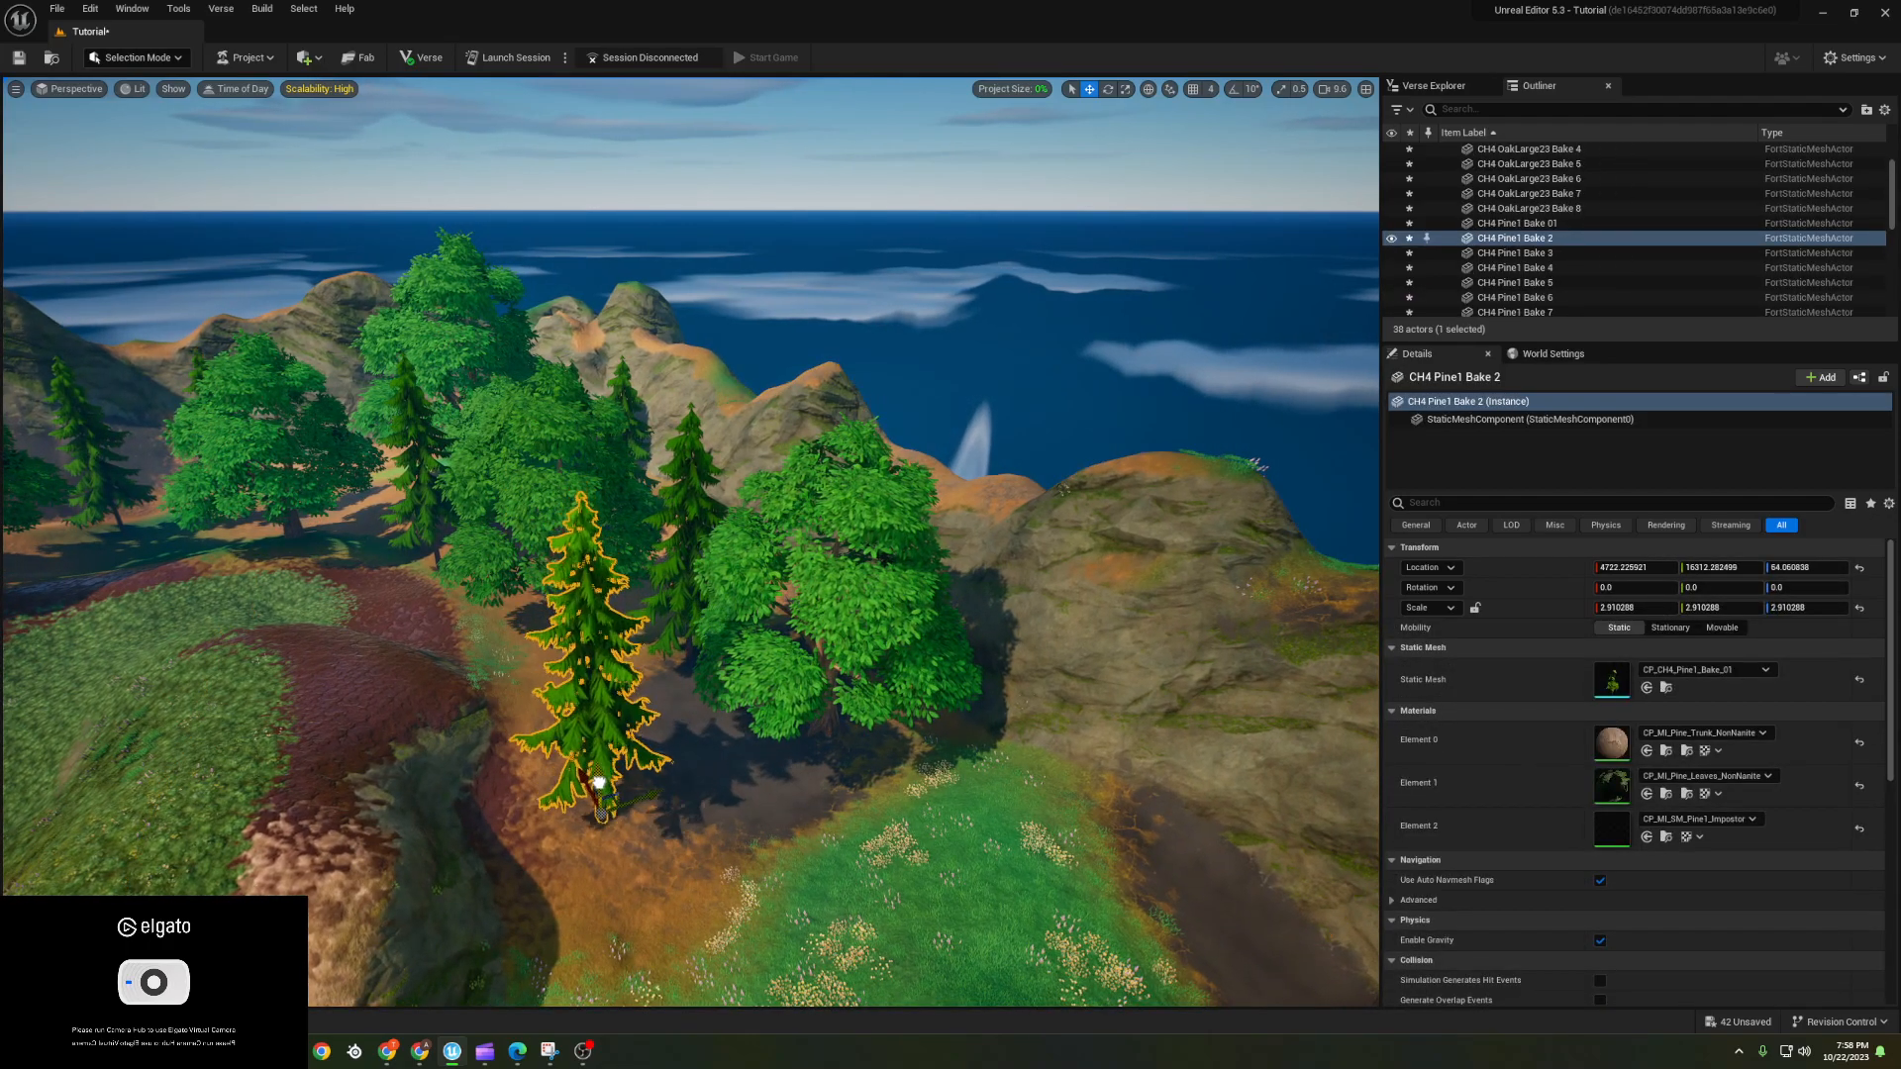
left_click(693, 598)
key("e")
right_click_drag(719, 634, 619, 727)
left_click_drag(861, 784, 360, 684, "alt")
key("s")
right_click_drag(361, 685, 297, 624)
key("w")
key("d")
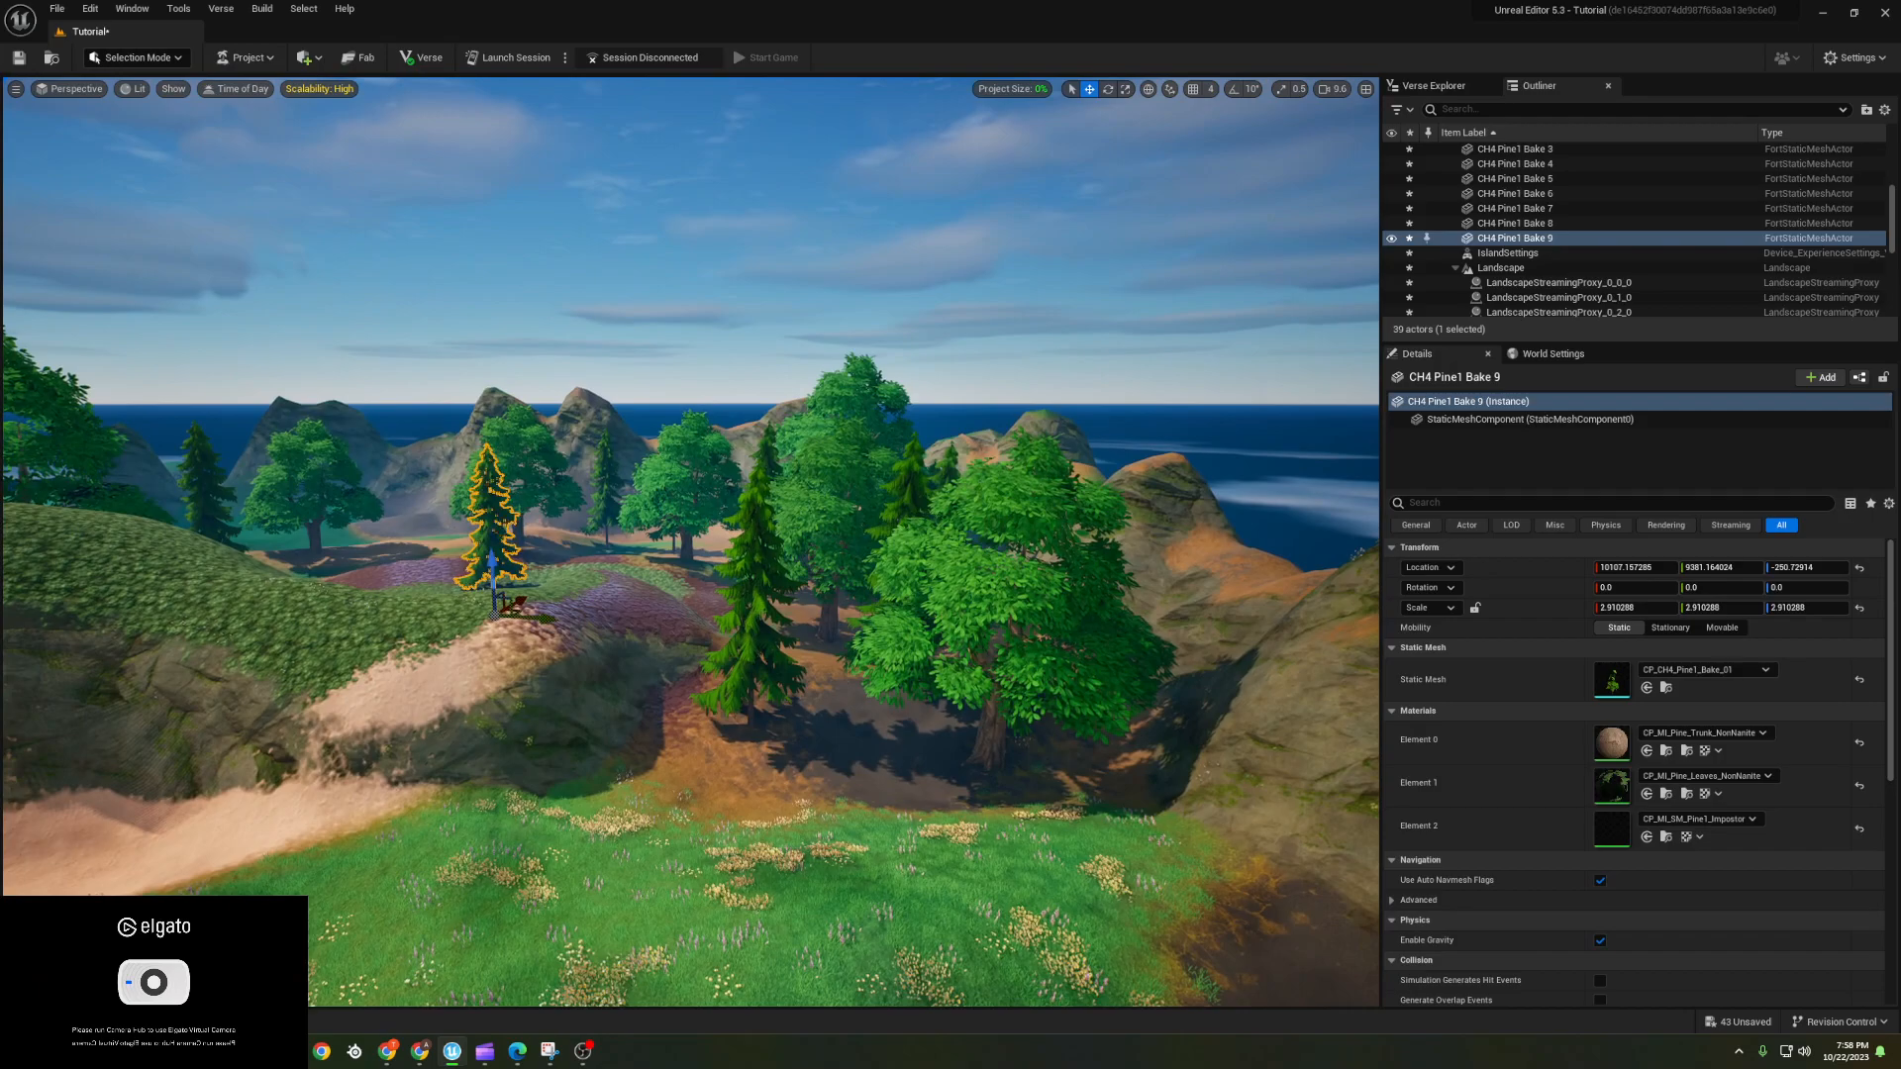
- Look through the Landscape, Water and Environment folders and the Props galleries for further scenery assets
left_click(674, 353)
key("ctrl+space")
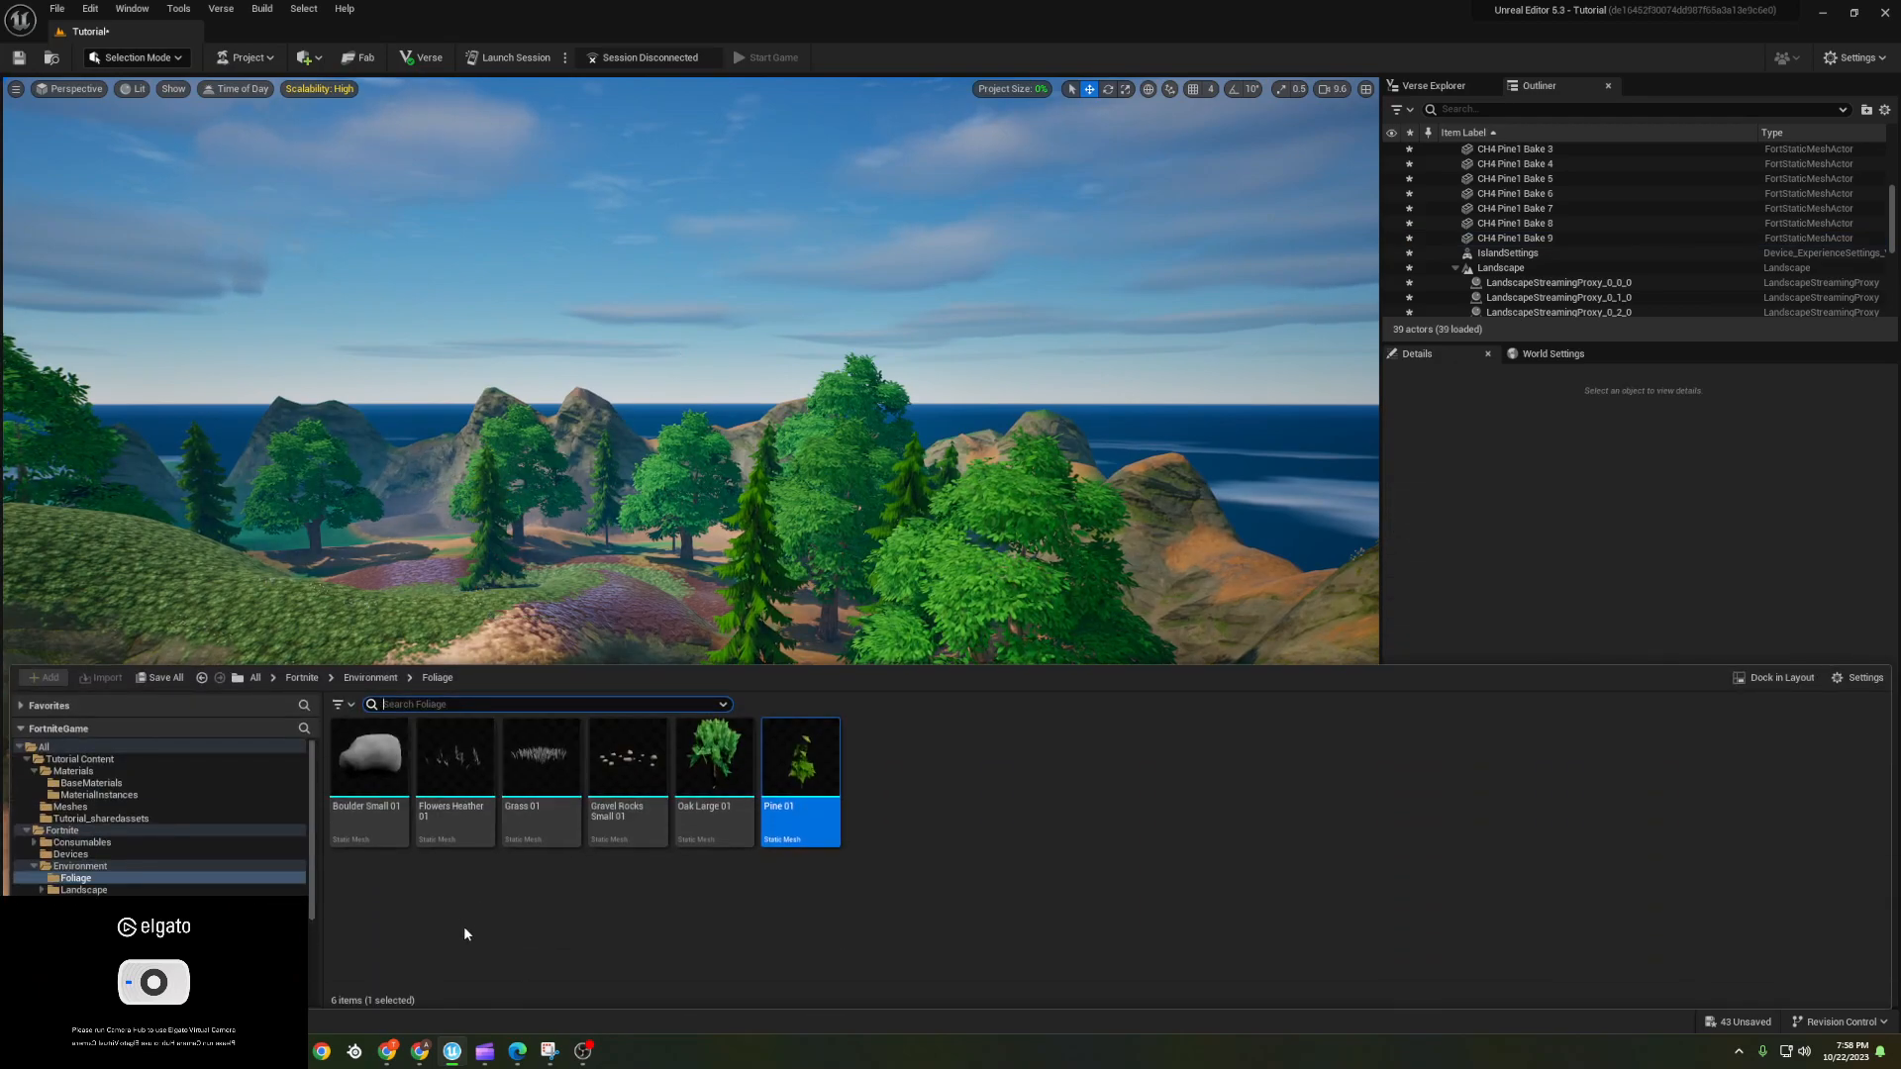
left_click(97, 891)
left_click(97, 902)
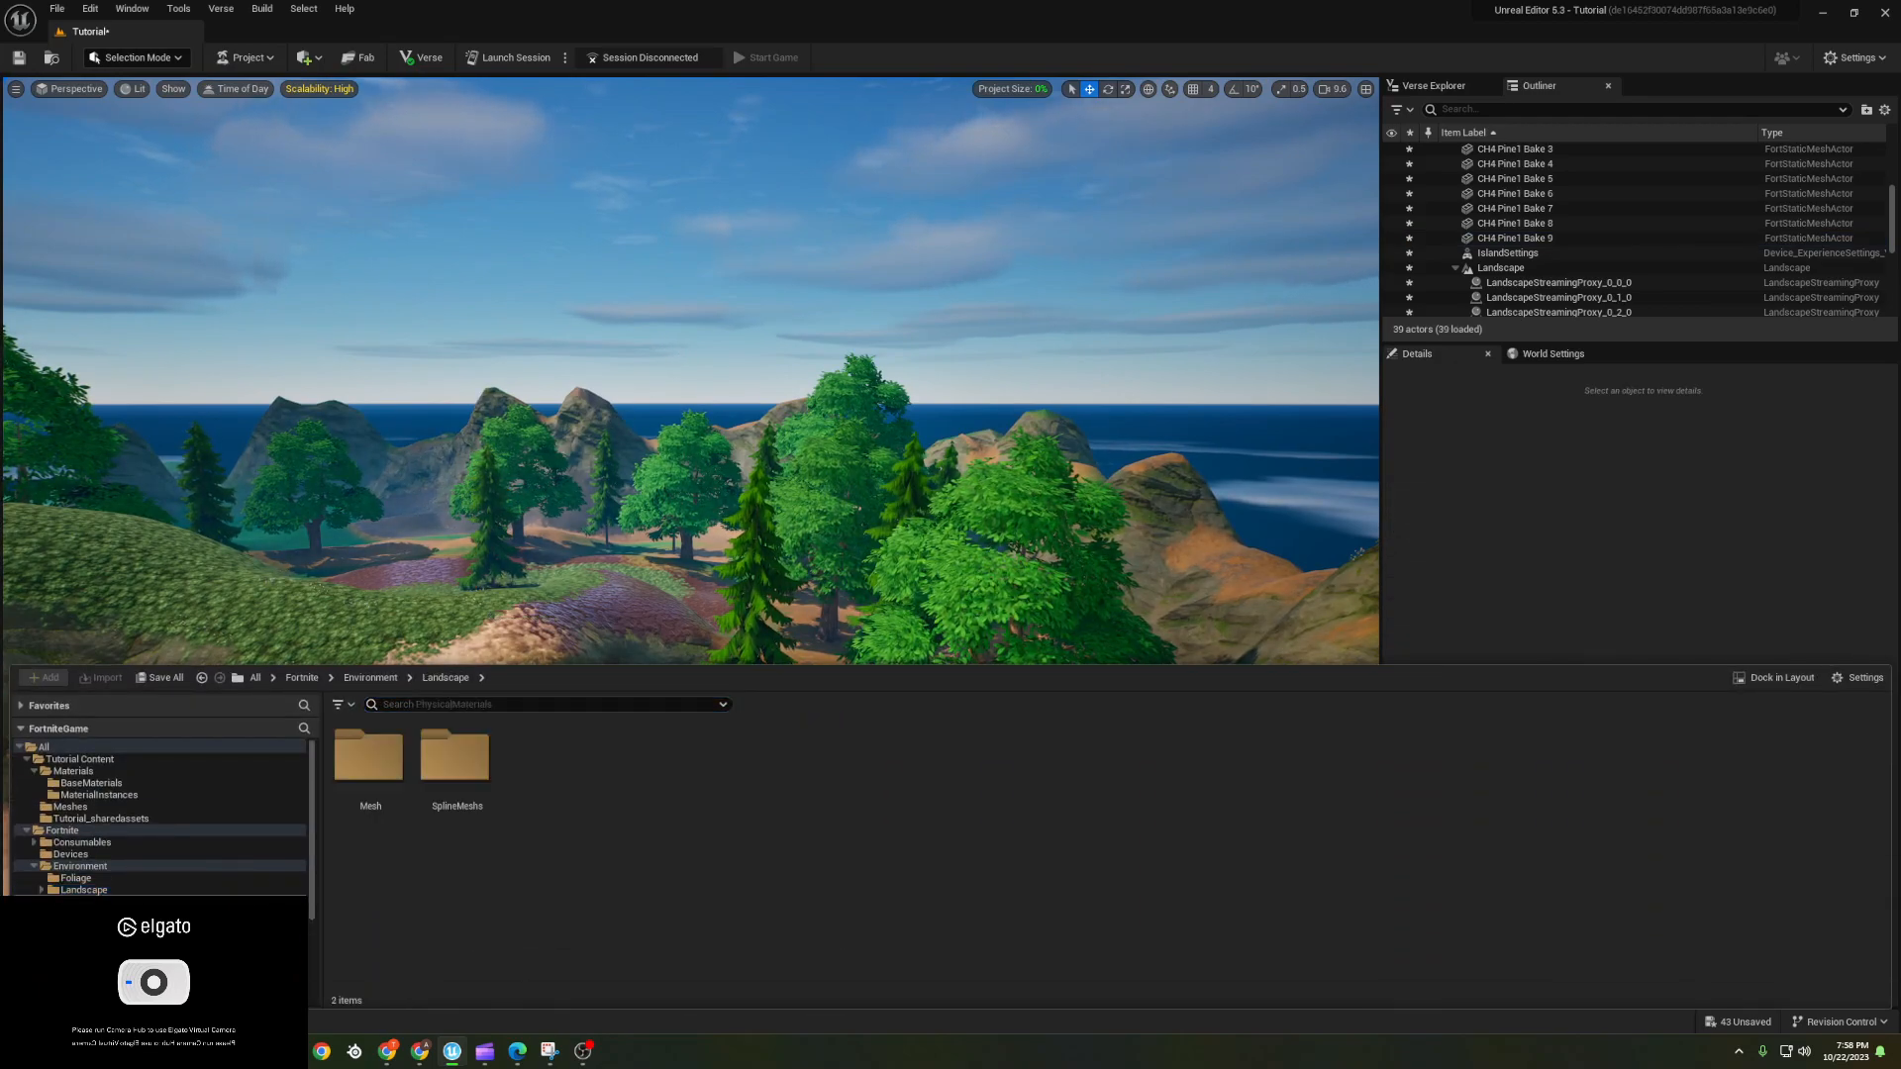
left_click(97, 914)
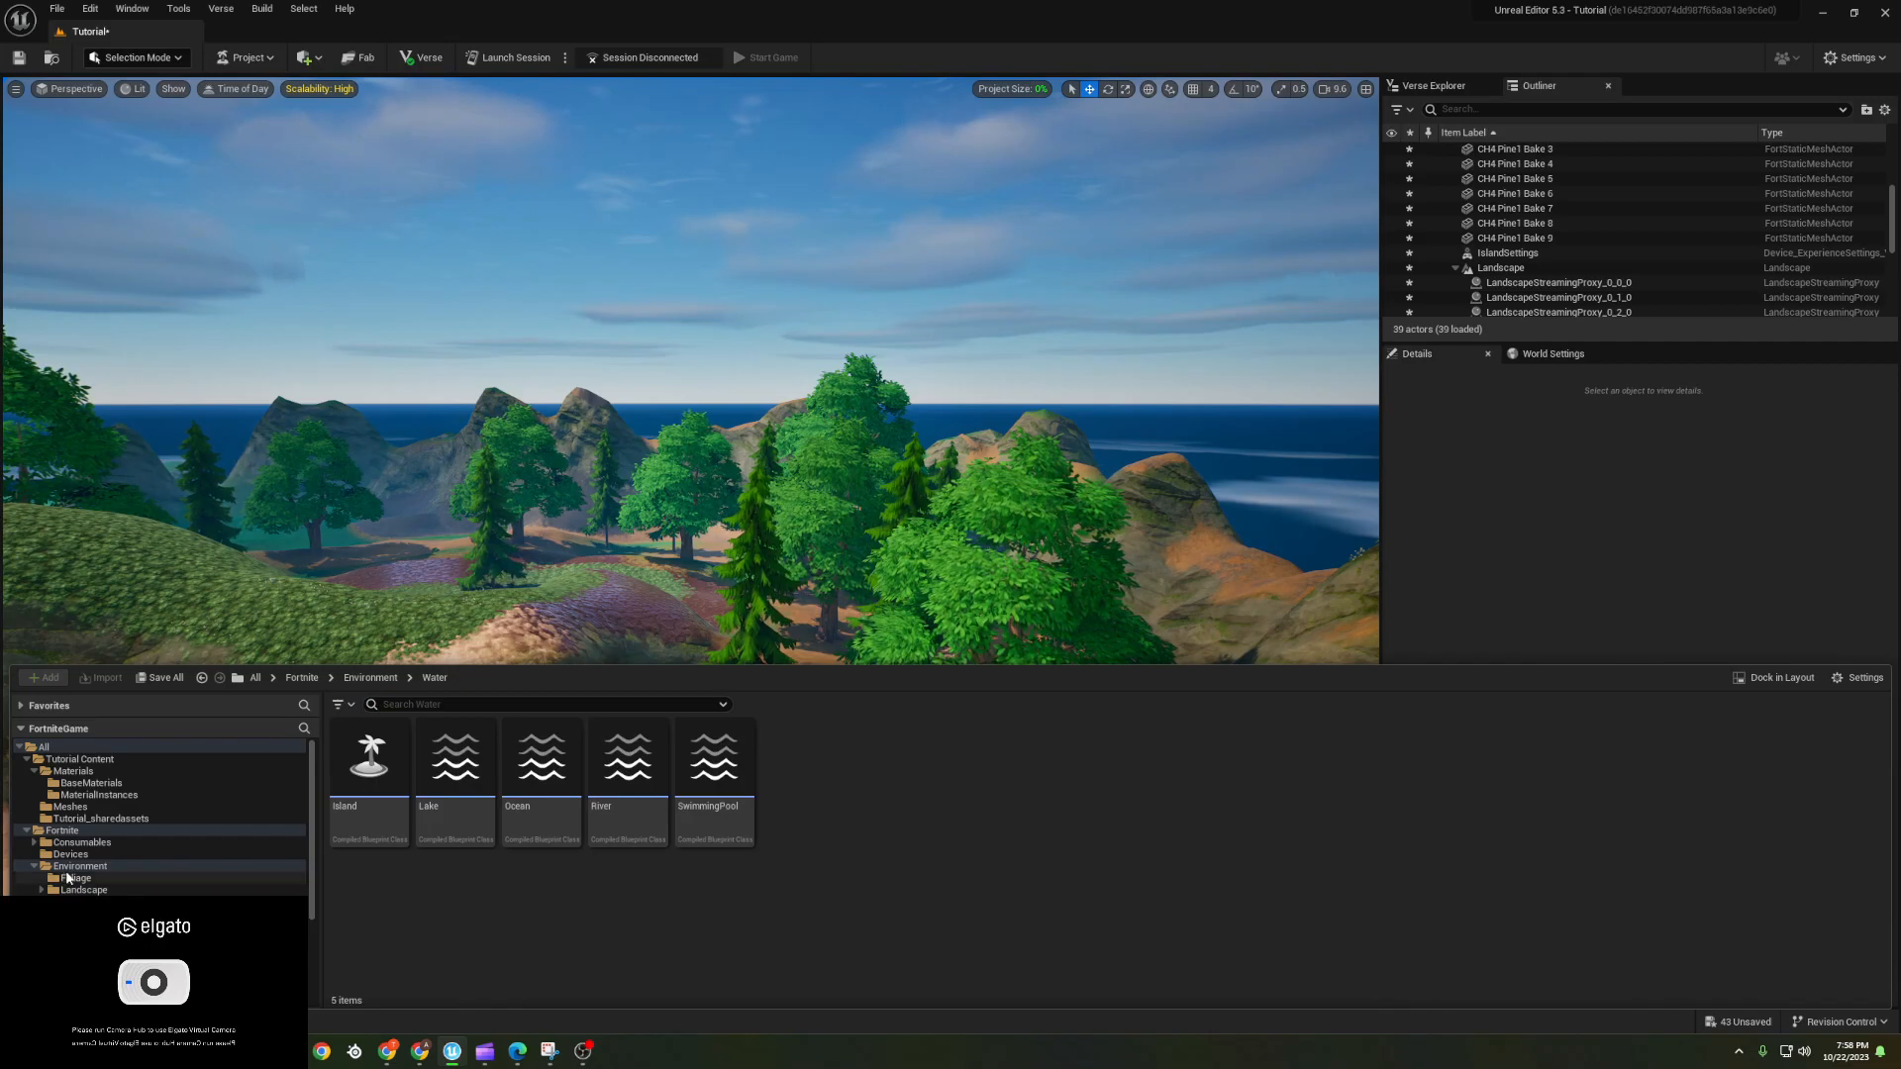
left_click(72, 867)
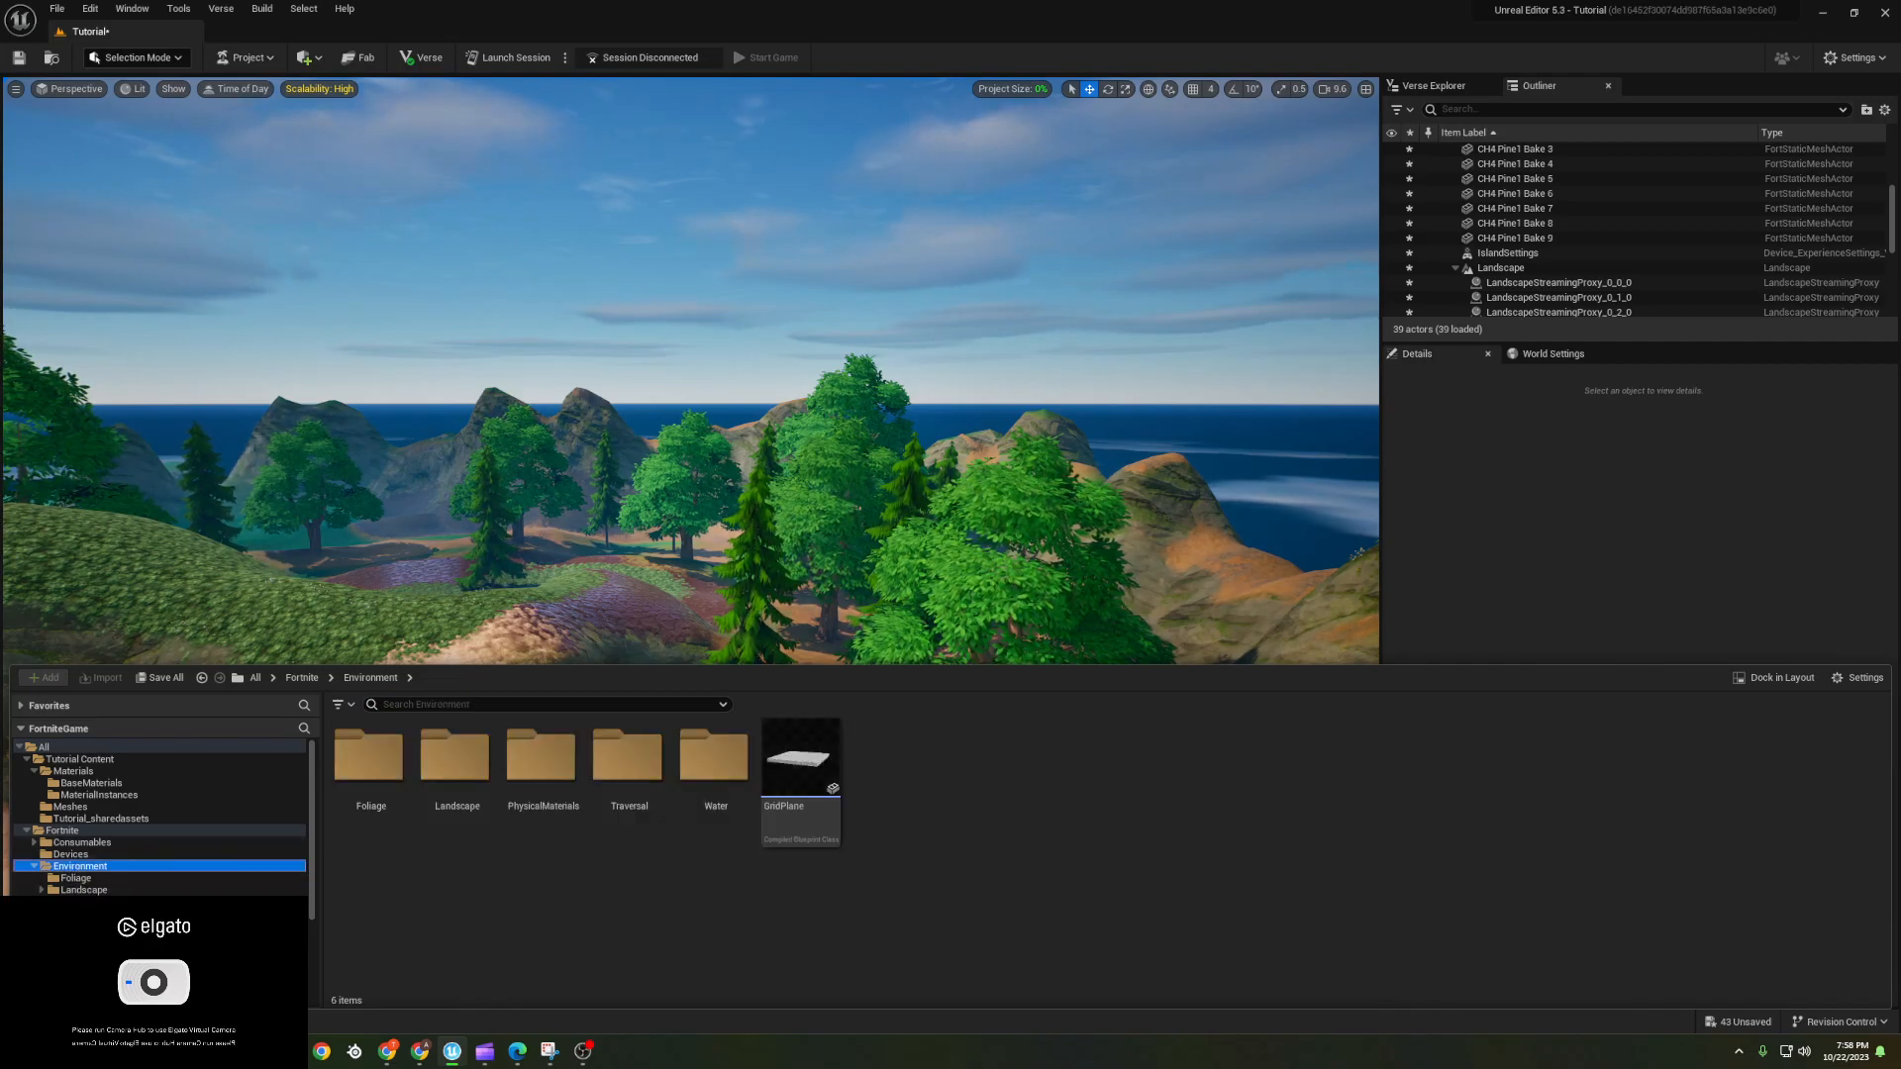
left_click(75, 938)
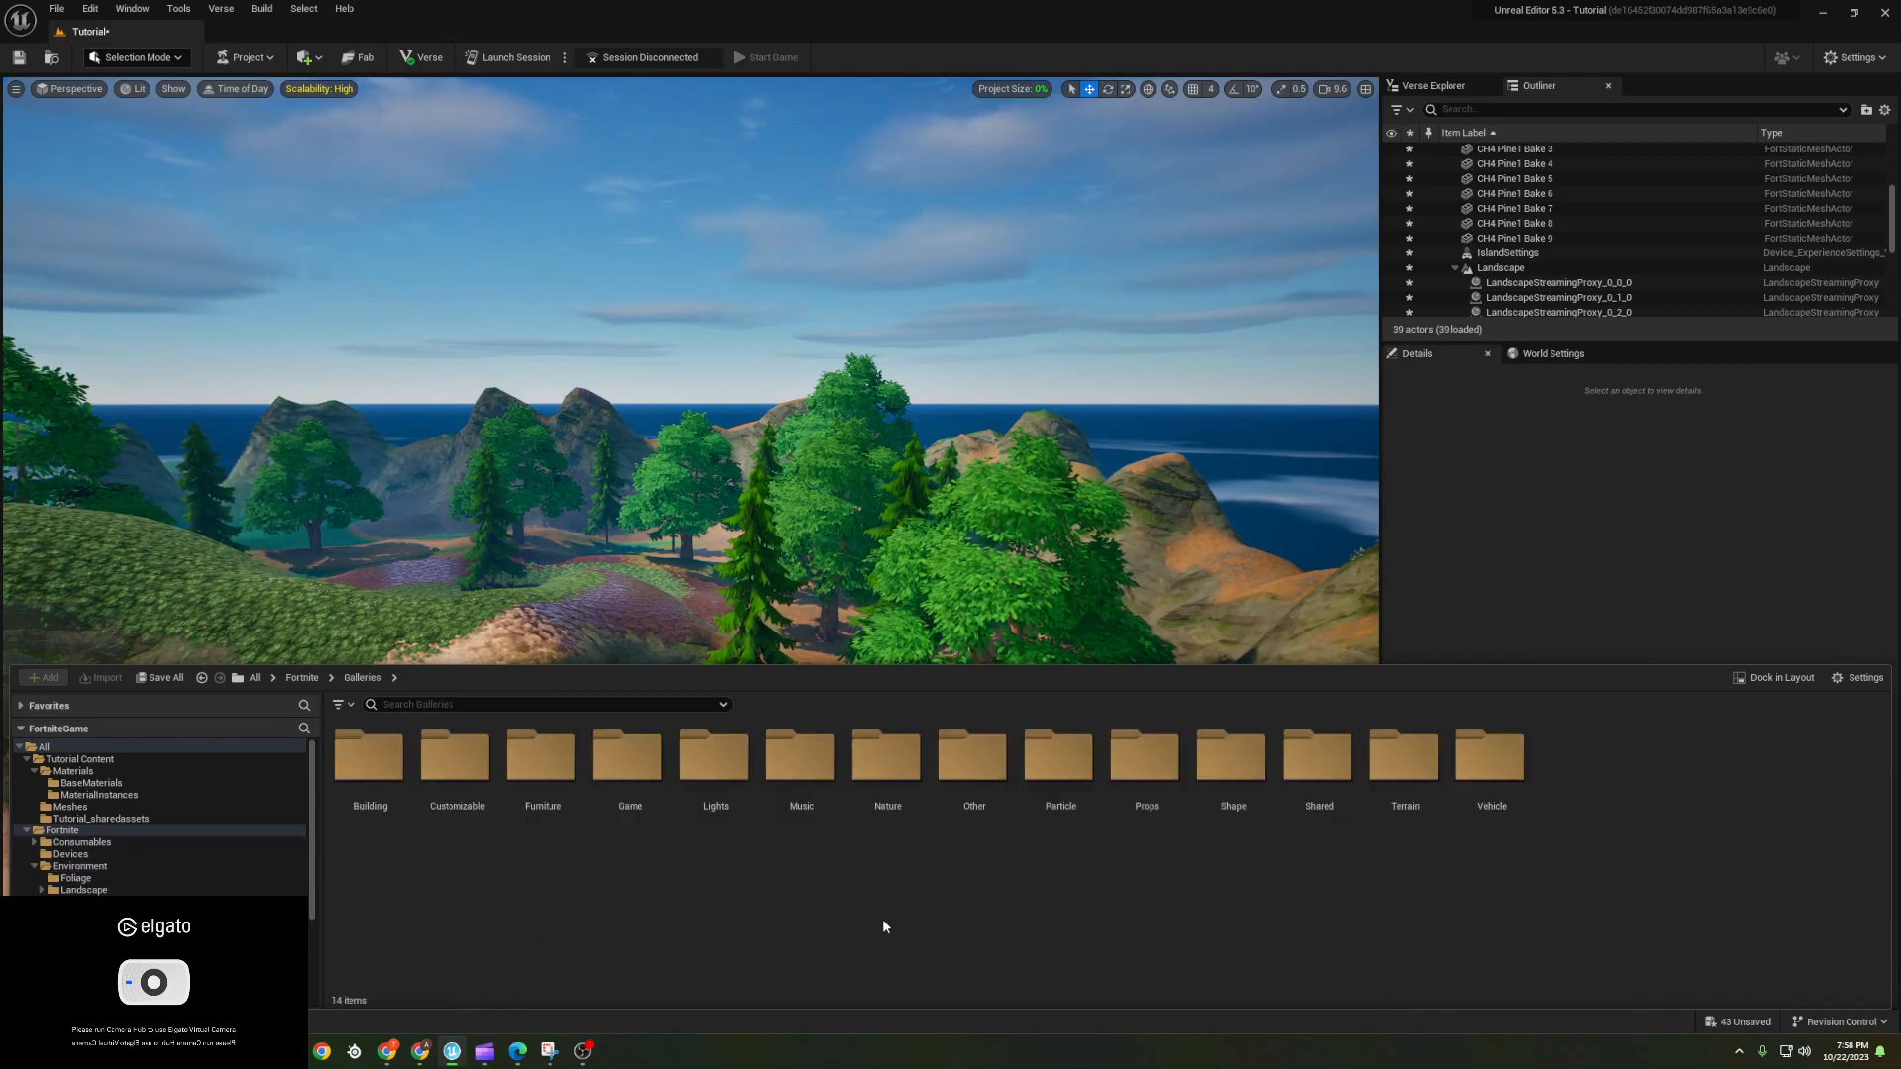
double_click(1153, 817)
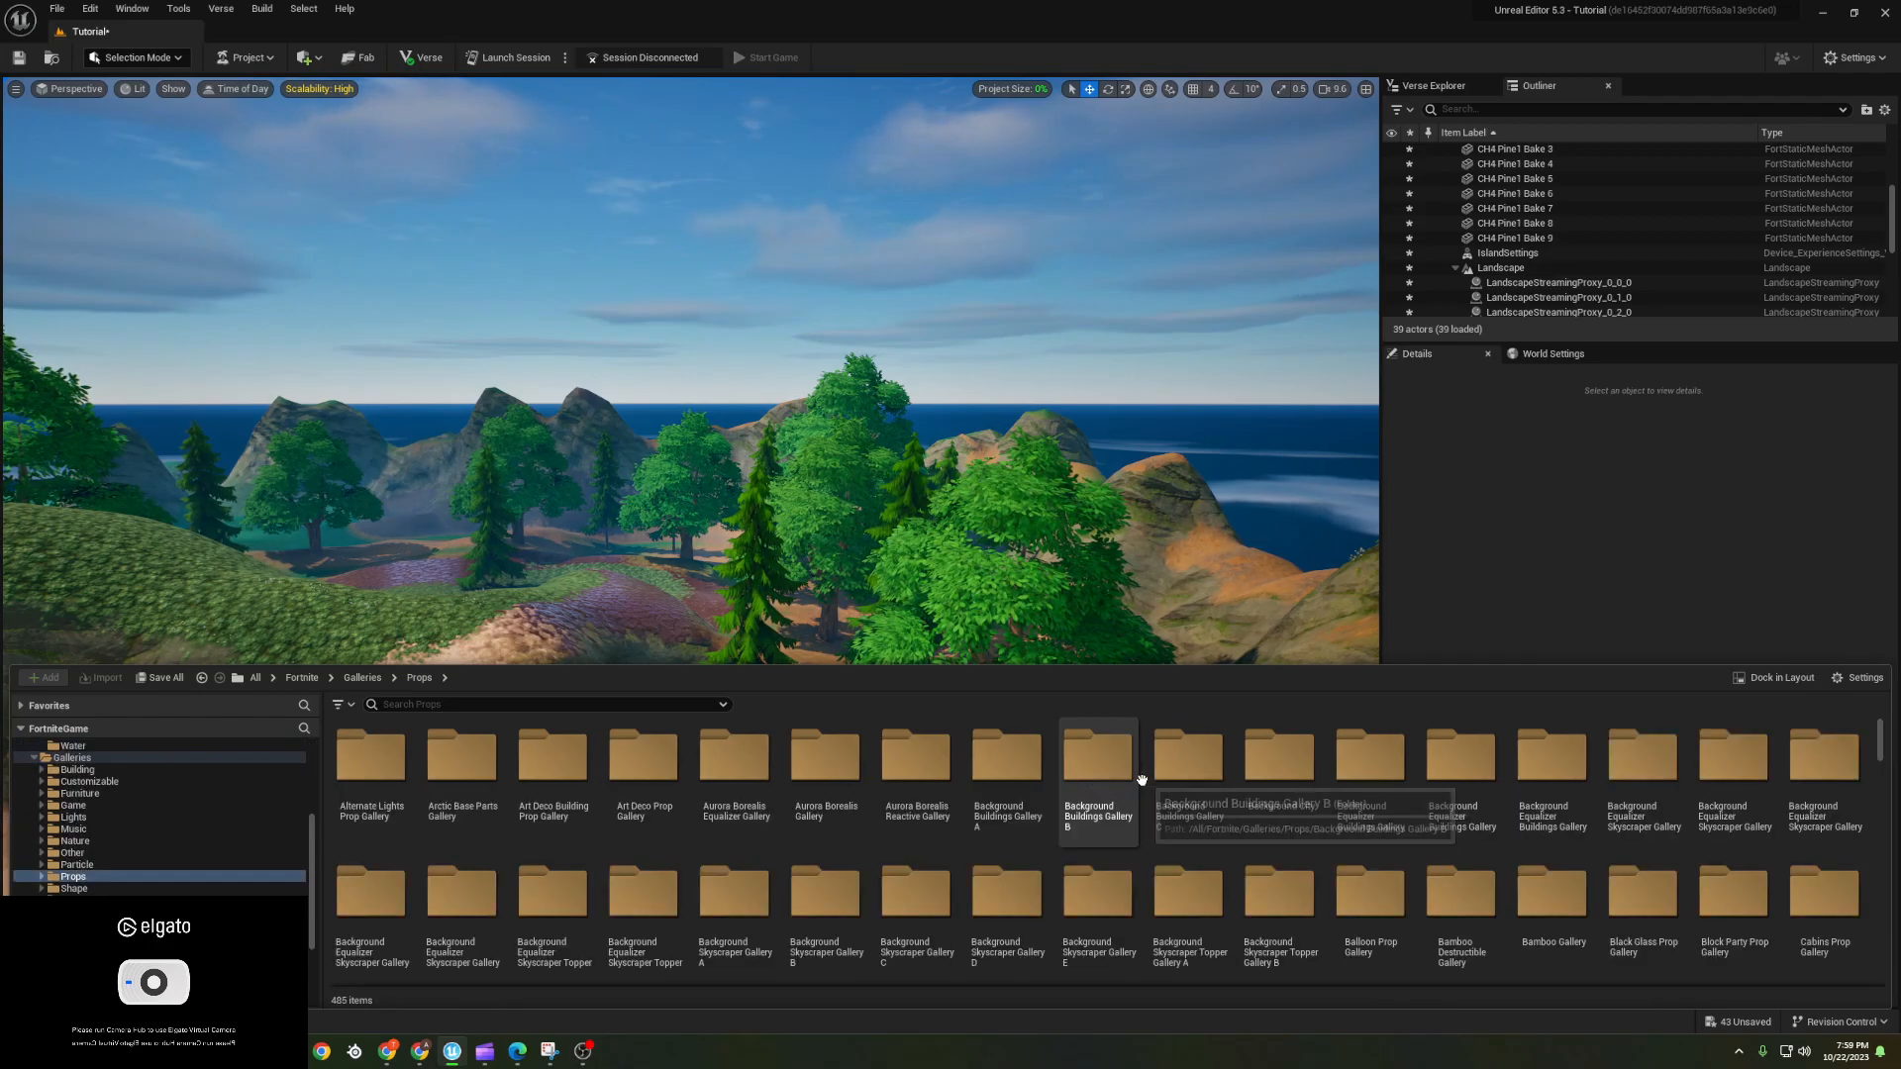
- Open the Nature galleries and search them for bush
left_click(358, 678)
left_click(302, 678)
left_click(33, 868)
left_click(59, 879)
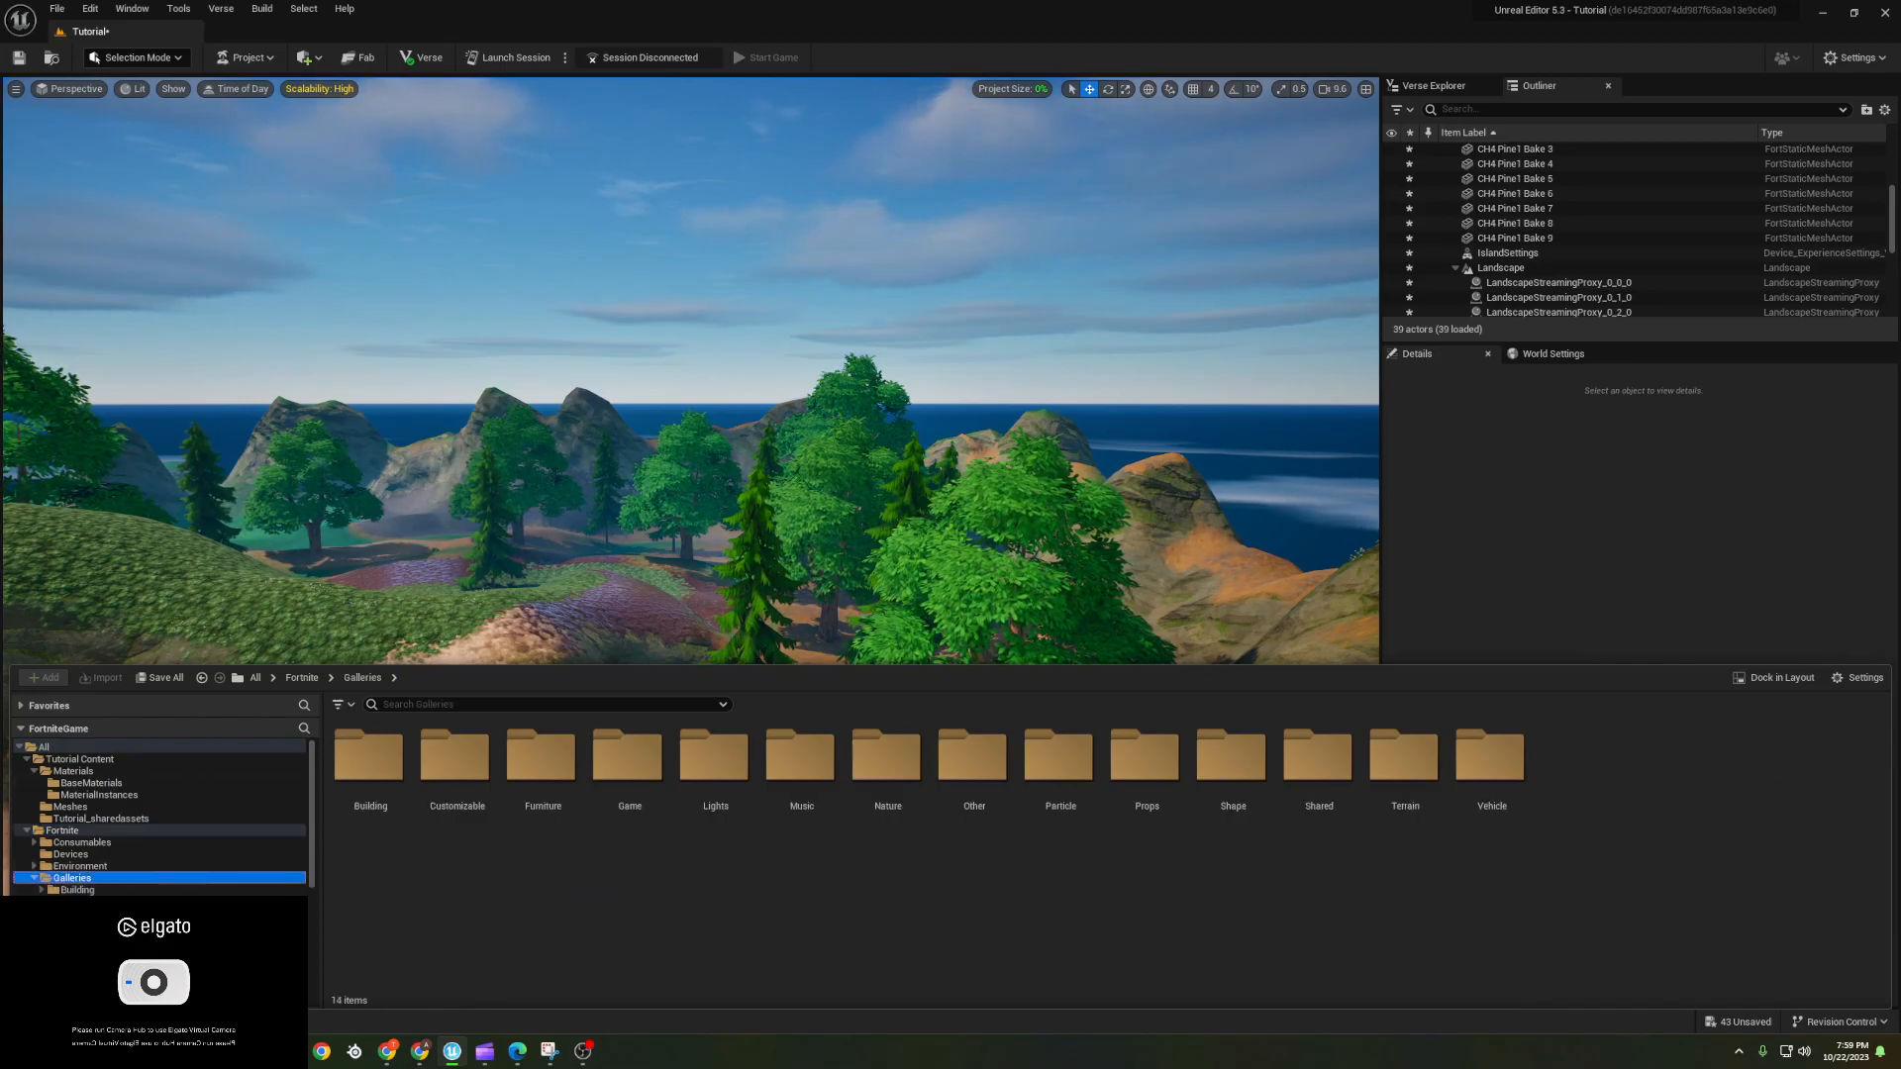
scroll(159, 820, "down", 2)
left_click(77, 914)
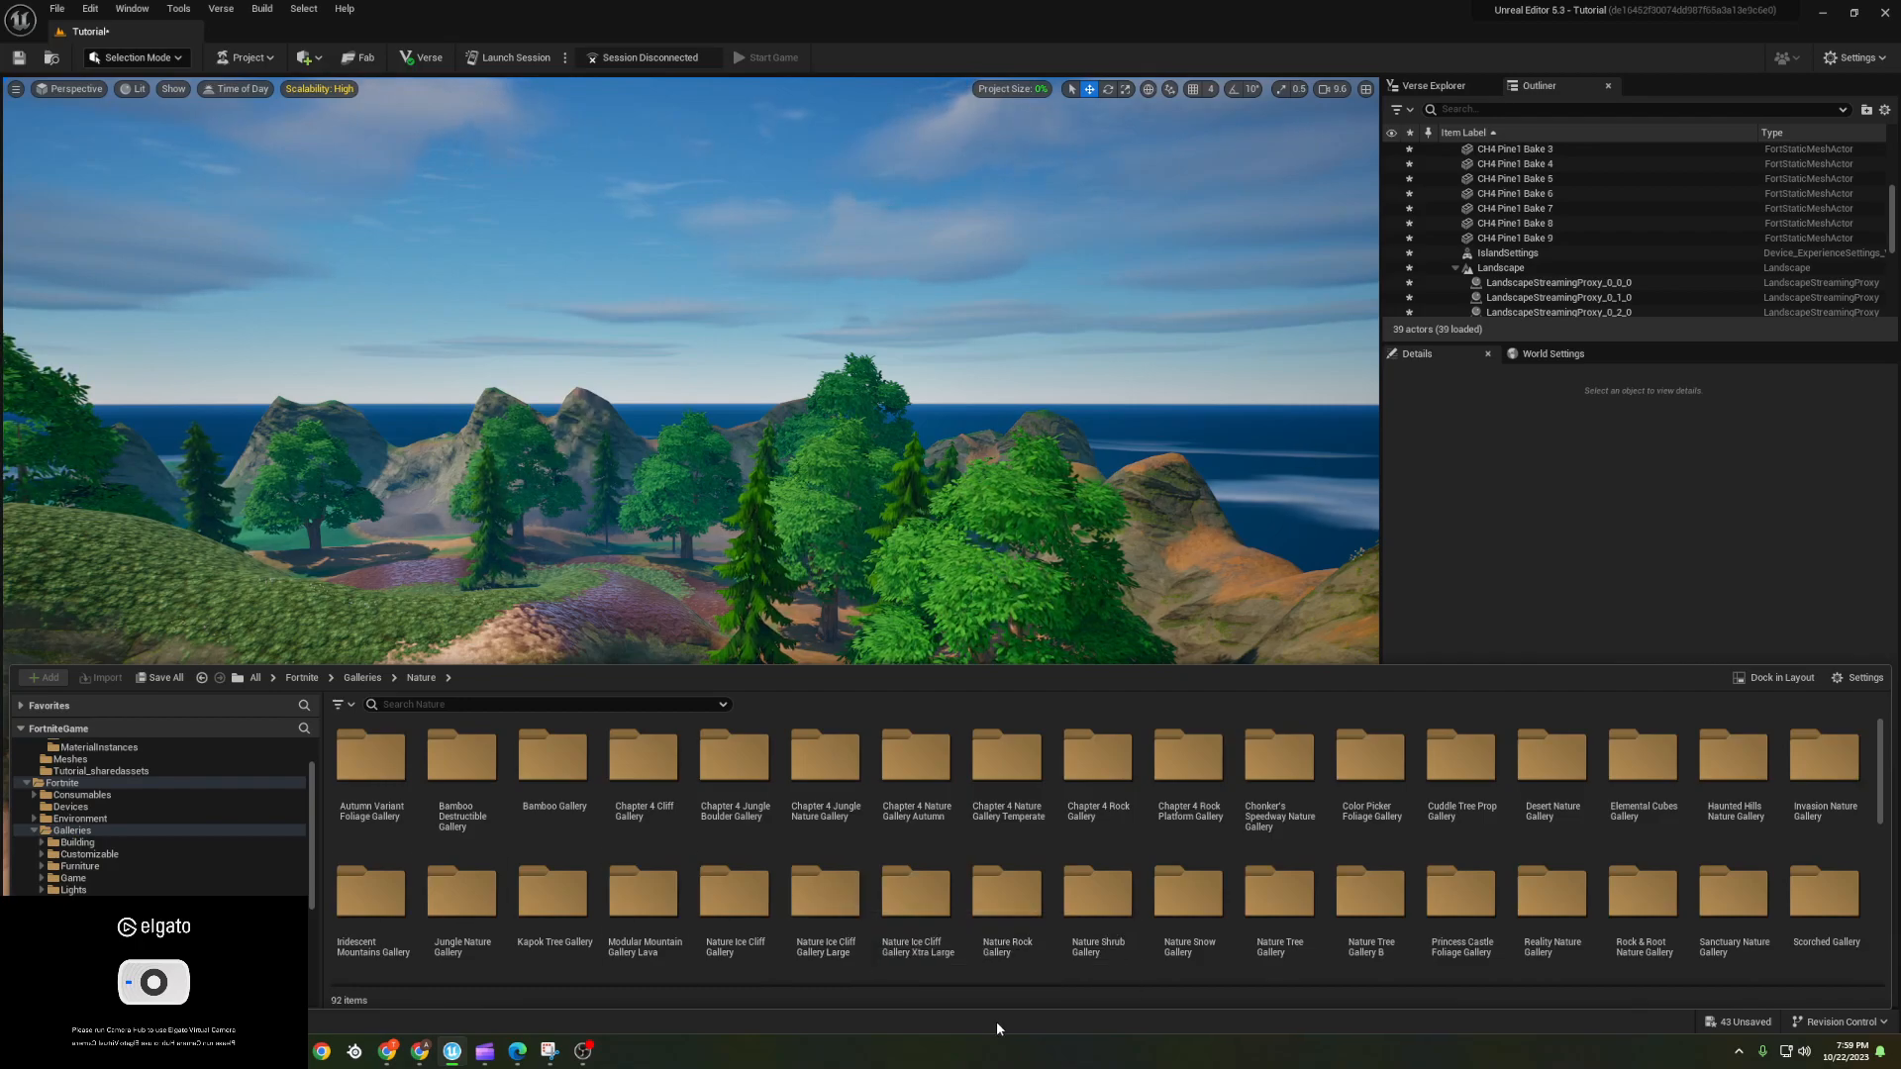
double_click(1191, 843)
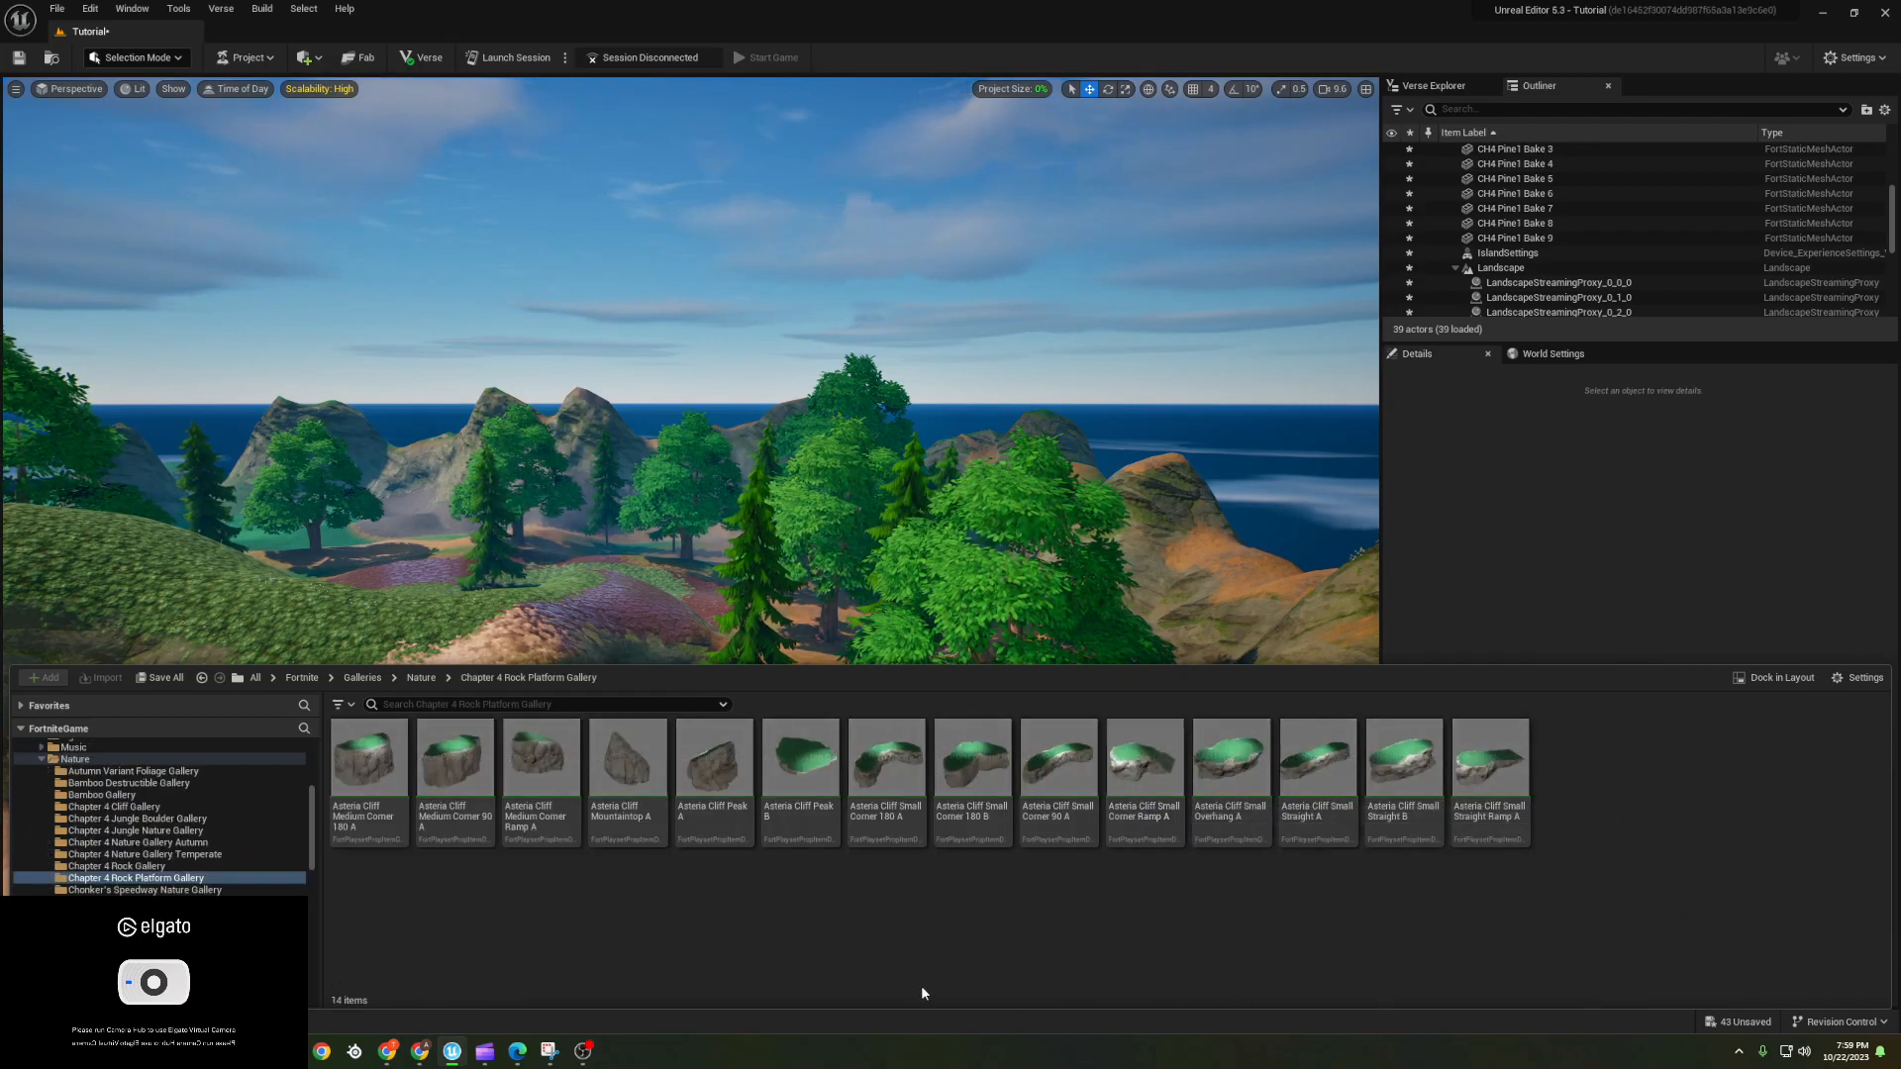
left_click(421, 677)
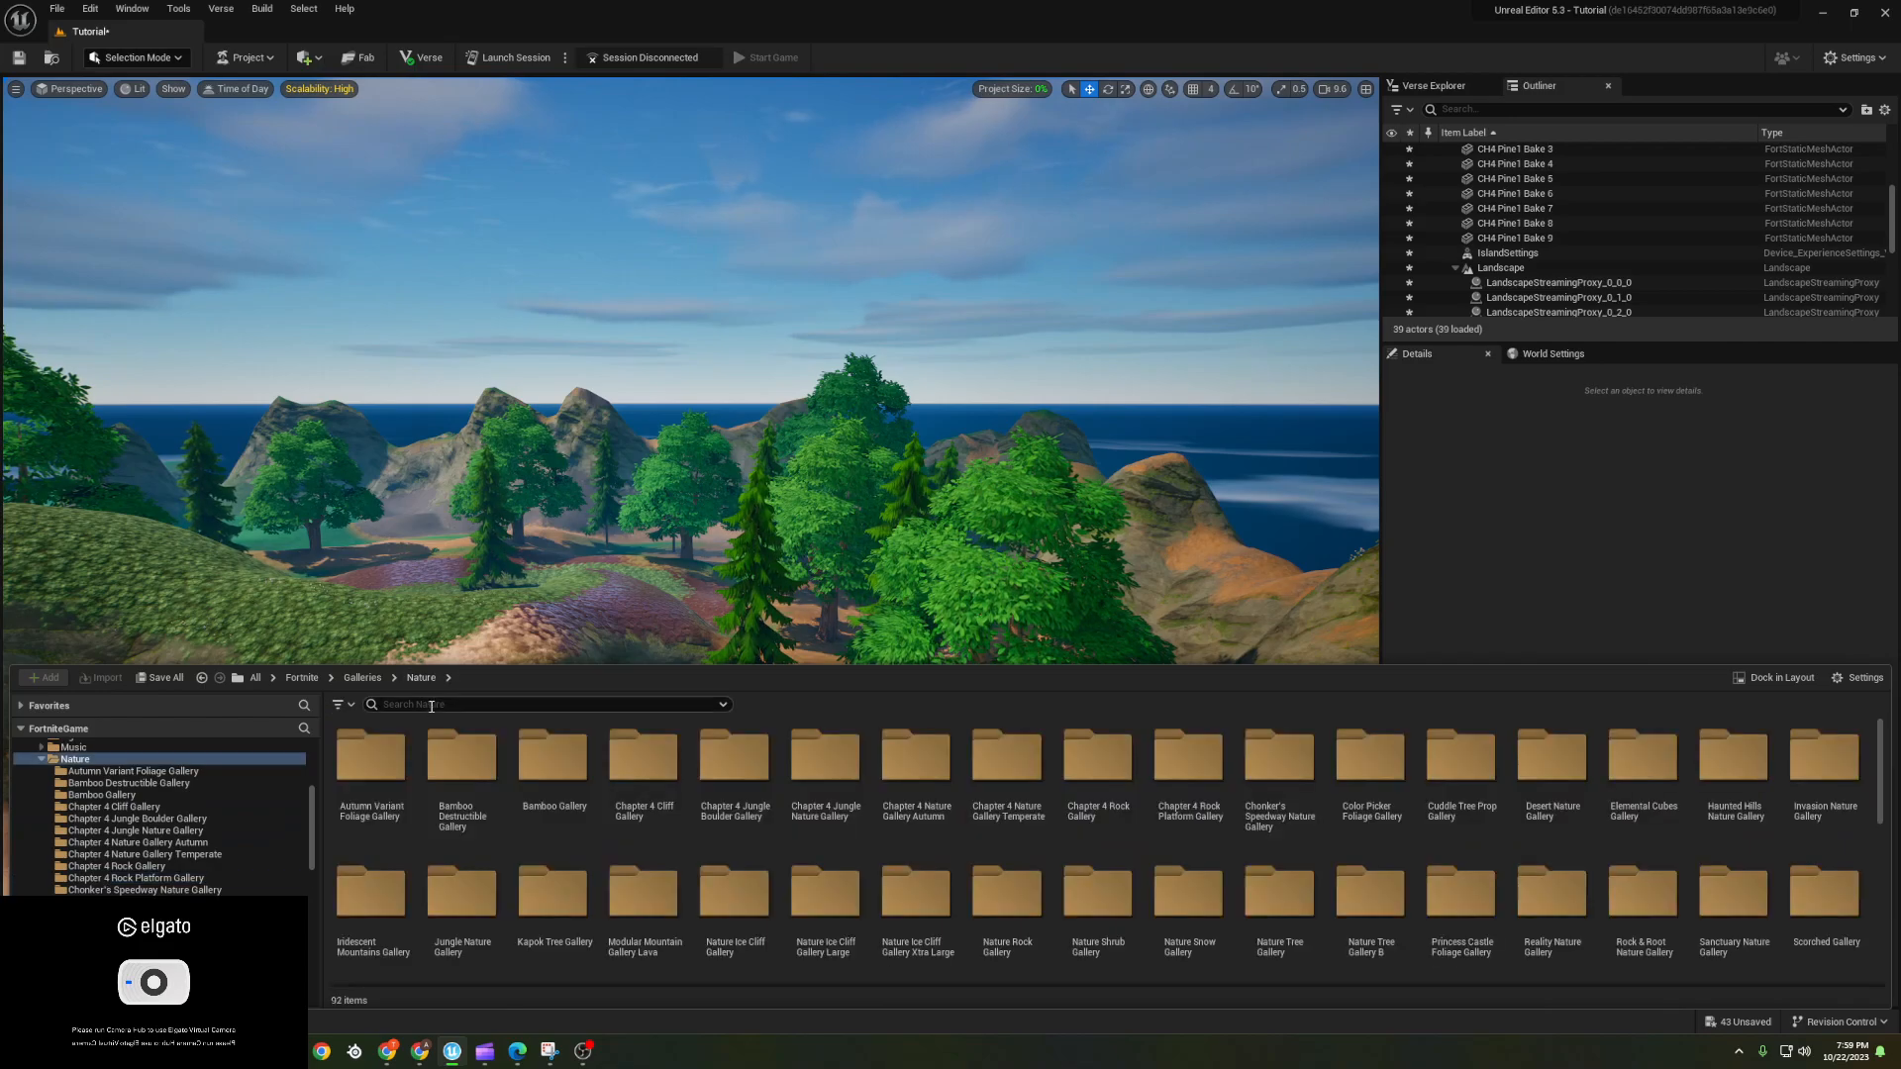
type("bush")
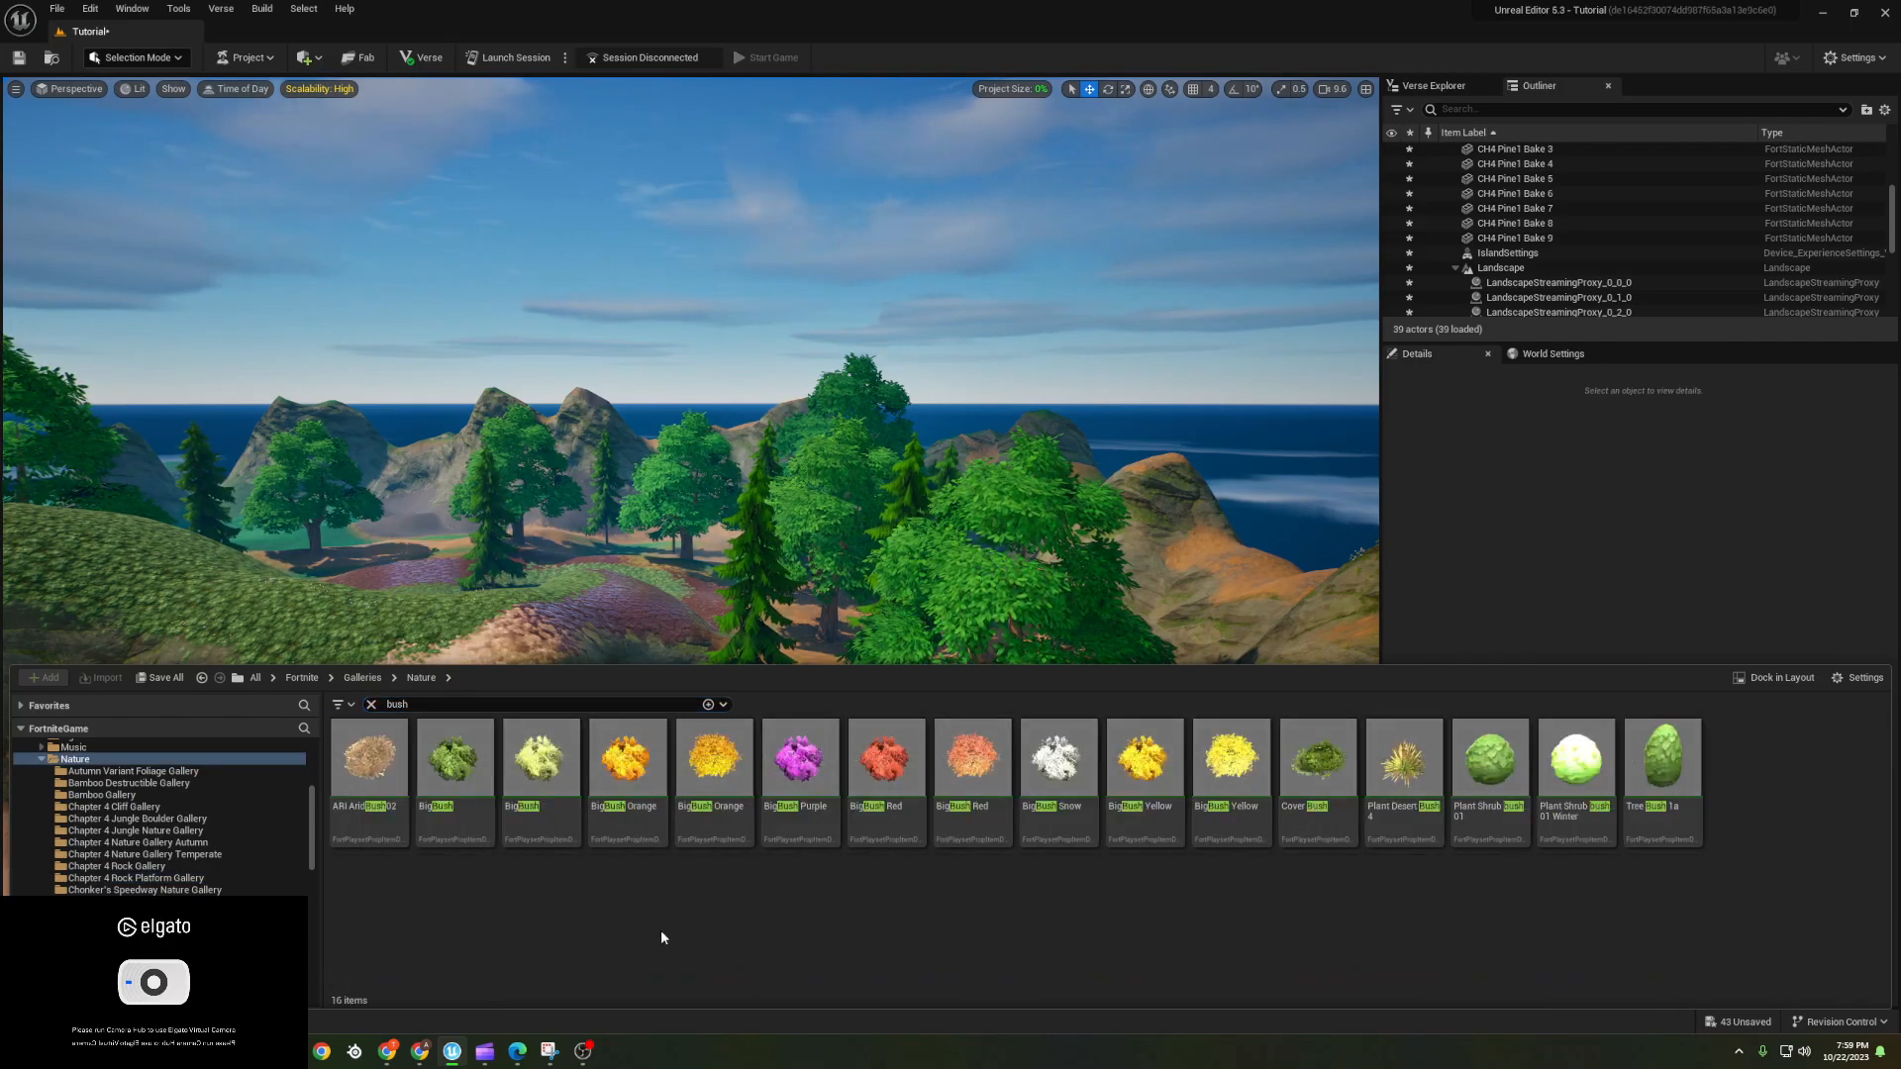
- Place a green BigBush on the grassy hill and spread three copies across the hill, the hollow and the ground below a far oak
left_click_drag(455, 758, 416, 621)
right_click_drag(416, 621, 814, 697)
key("End")
left_click_drag(814, 697, 396, 675, "alt")
mouse_move(434, 643)
right_mouse_down()
mouse_move(434, 584)
mouse_move(433, 643)
right_mouse_up()
left_click_drag(467, 492, 1083, 597)
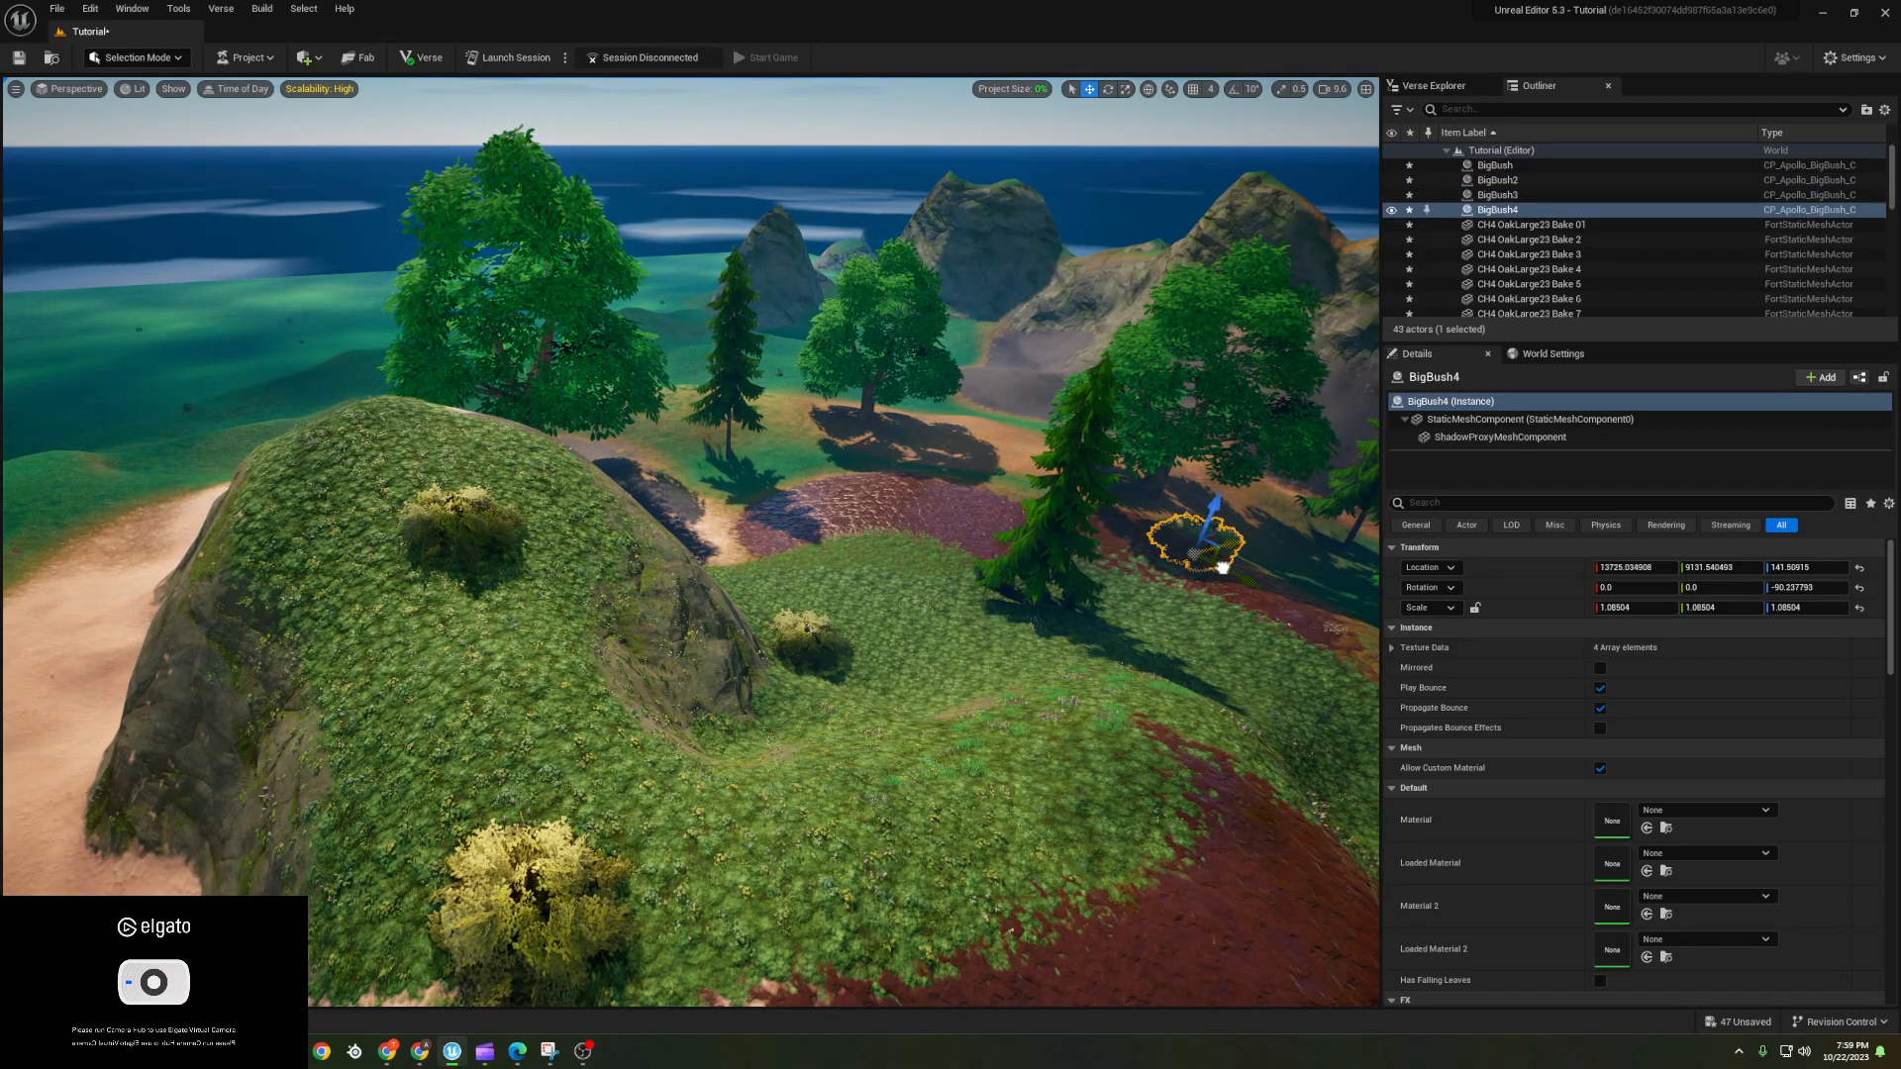
- Duplicate the bush three times: on the grass by the pine, at the reddish patch's edge, and between the far oaks
left_click_drag(1242, 527, 1020, 574, "alt")
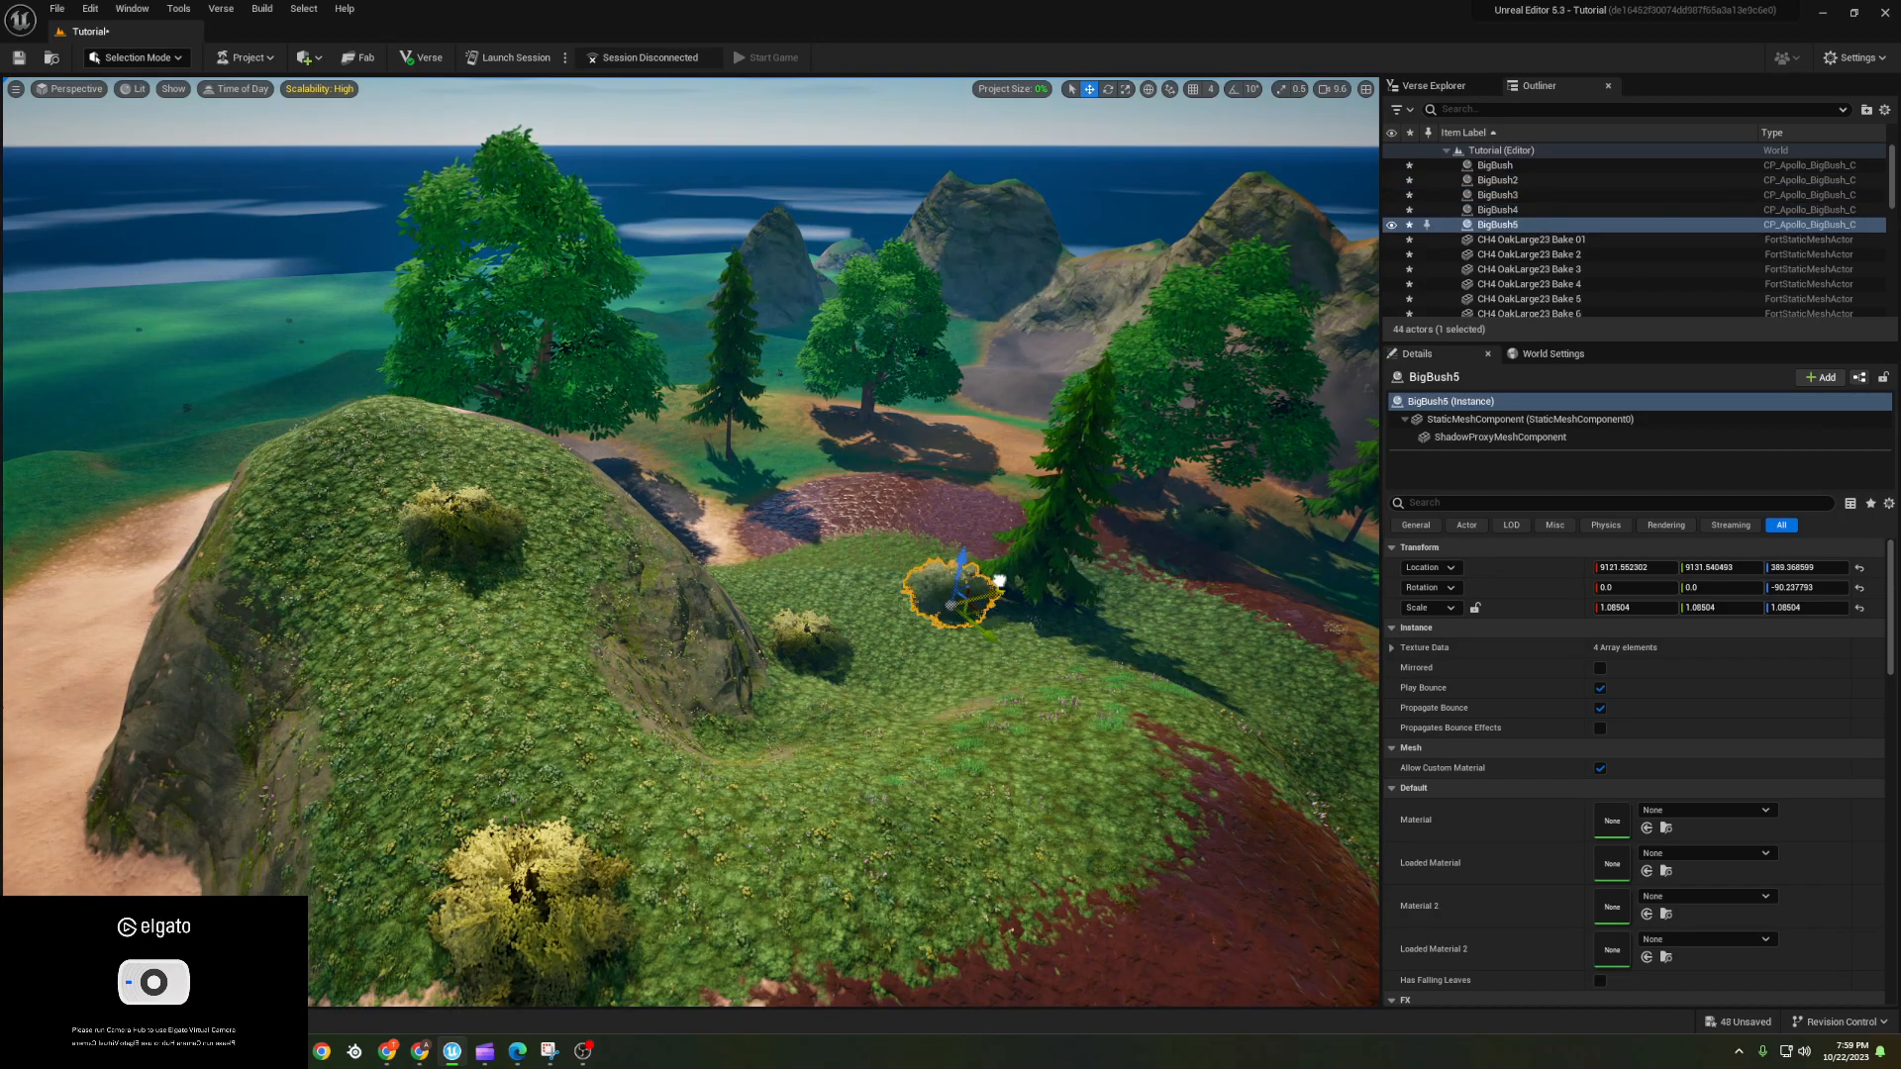
left_click_drag(937, 623, 874, 575, "alt")
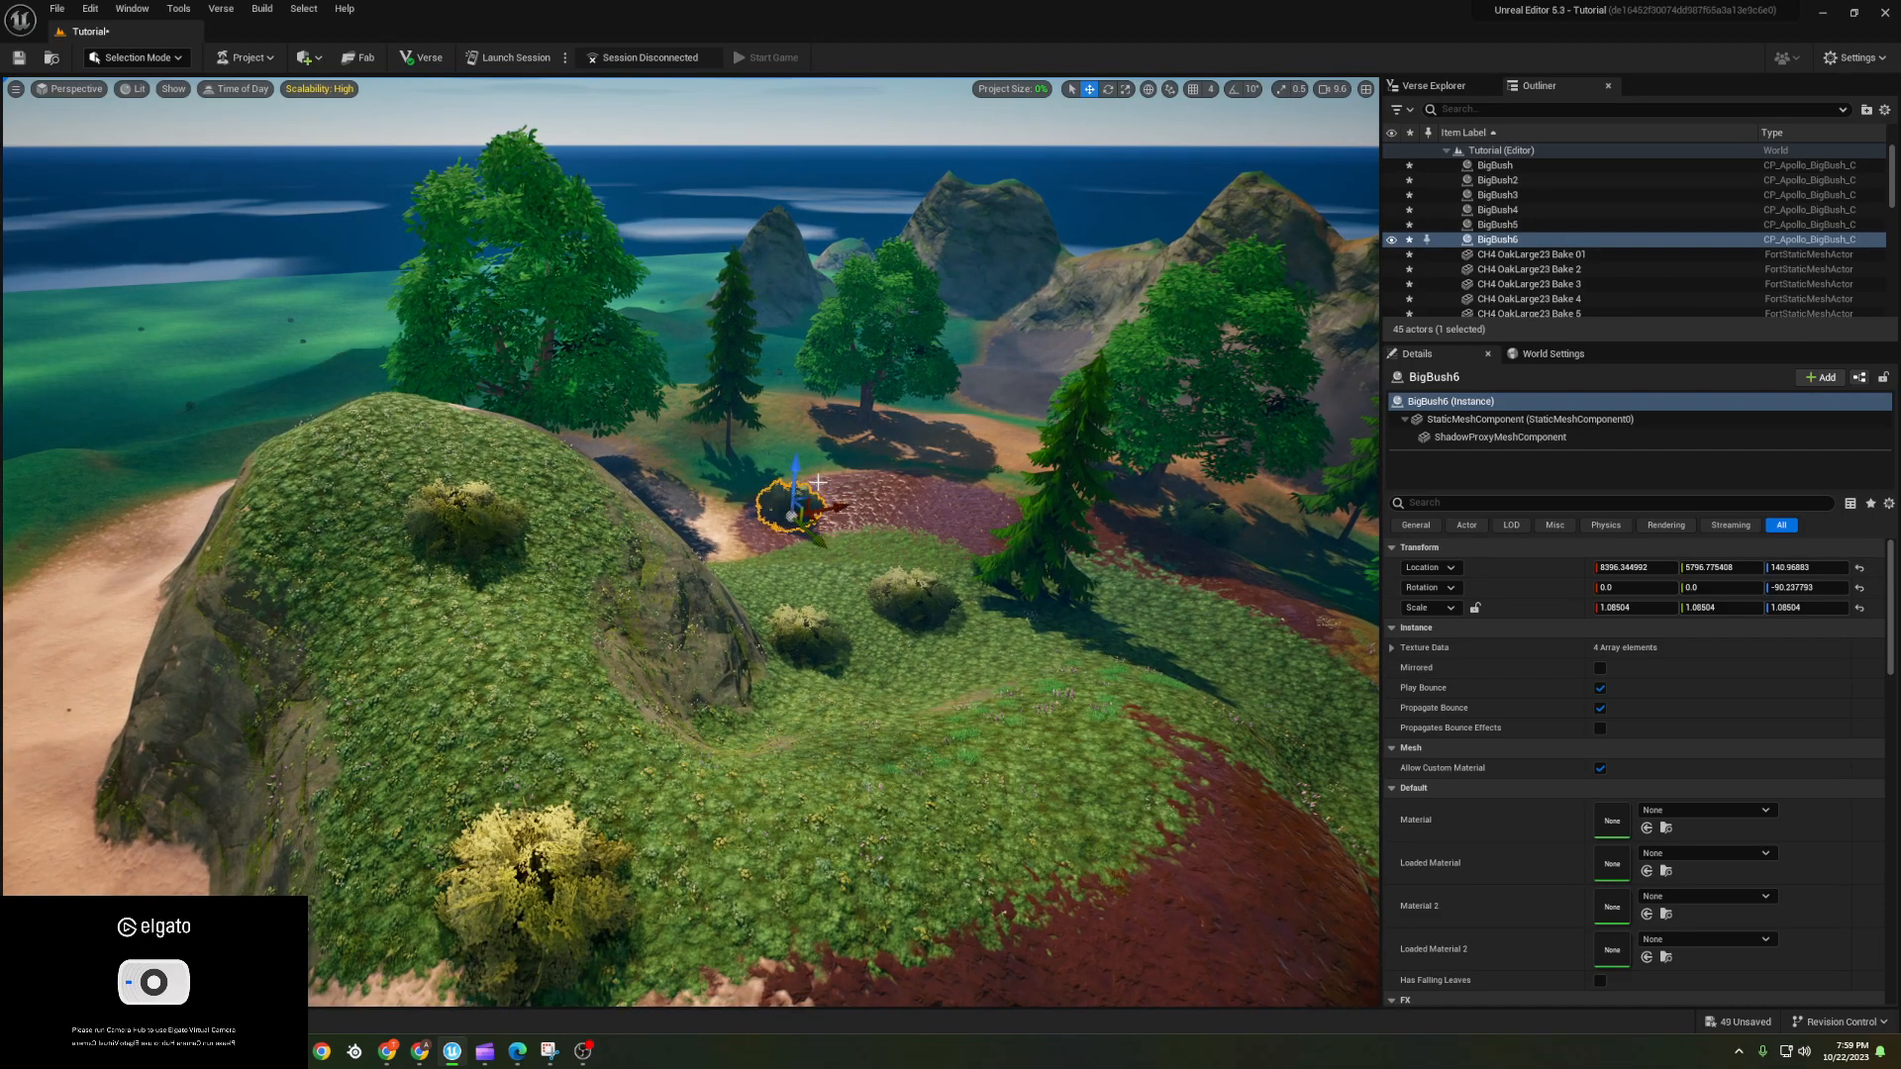
left_click_drag(839, 508, 1065, 503, "alt")
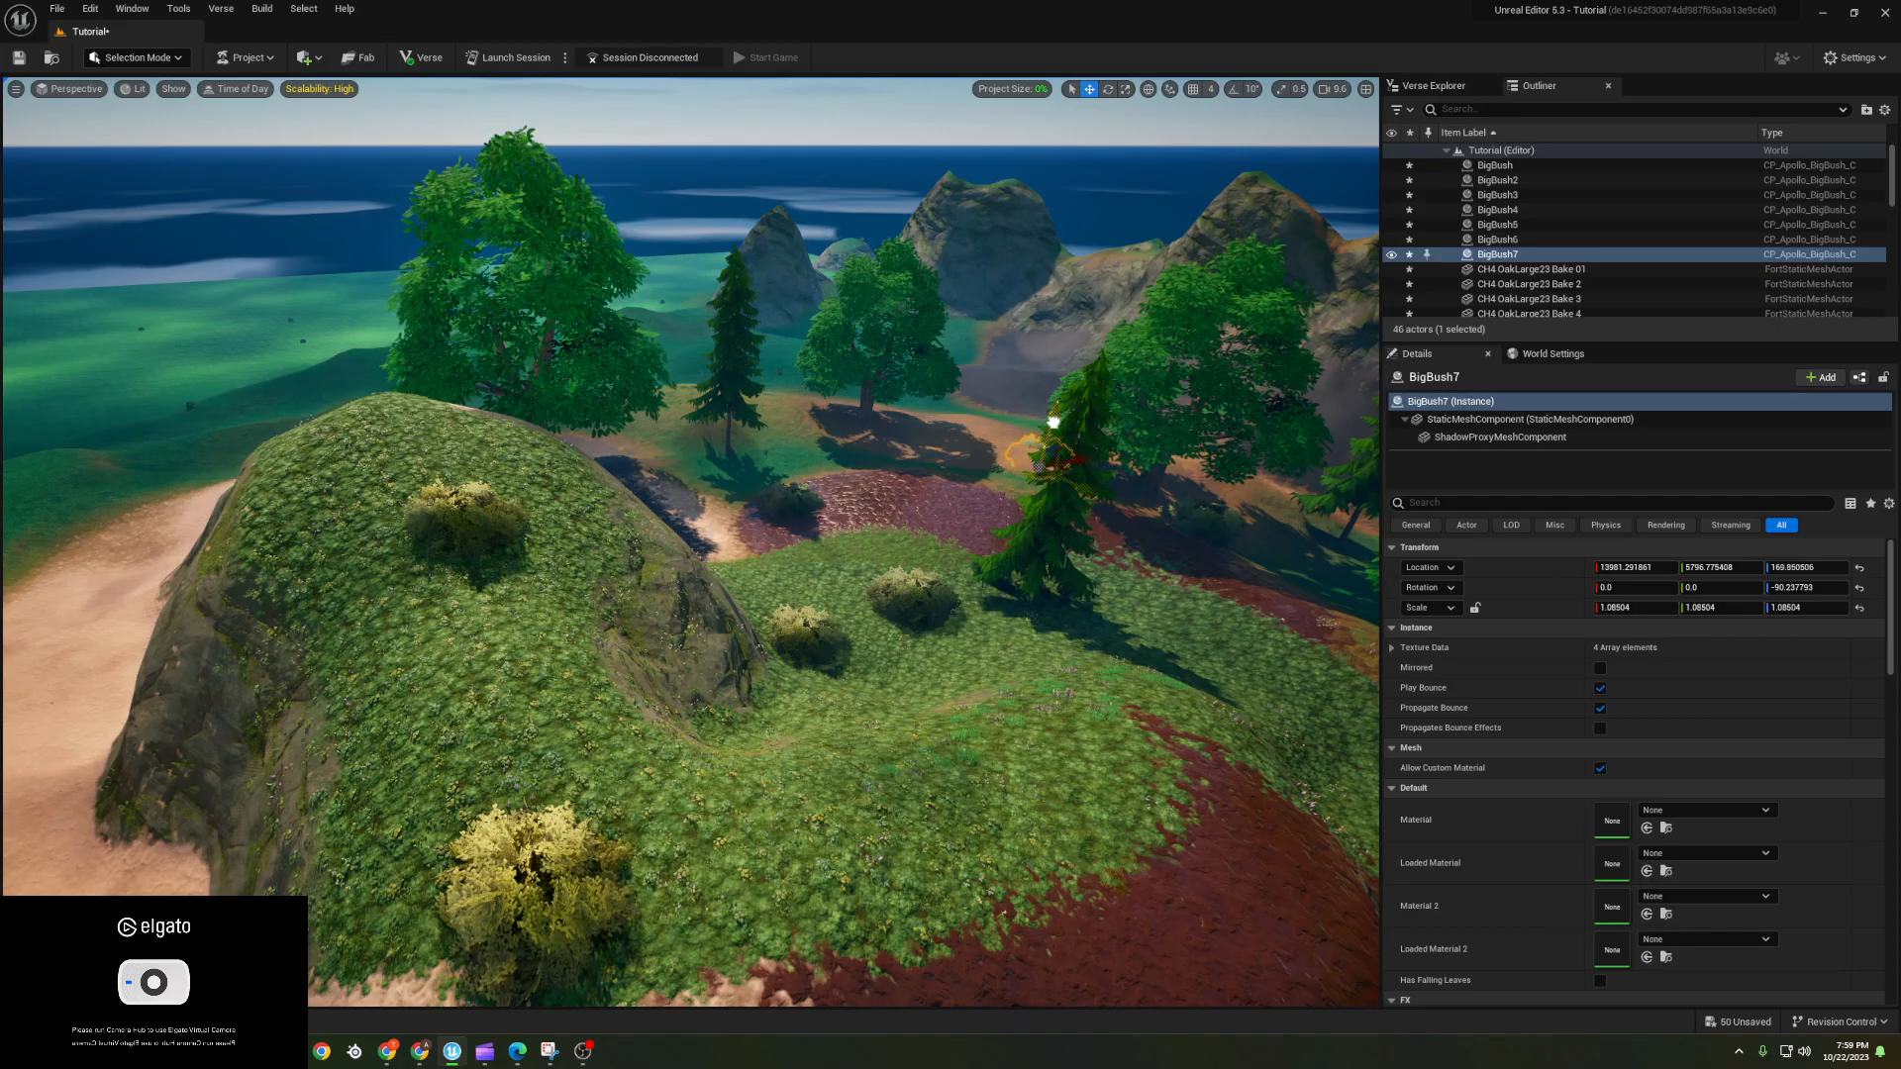
left_click_drag(1055, 412, 1056, 407)
- Place two more bush copies among the oaks and pines beyond the reddish path, and adjust their heights to the ground
right_click_drag(962, 563, 1070, 565)
key("w")
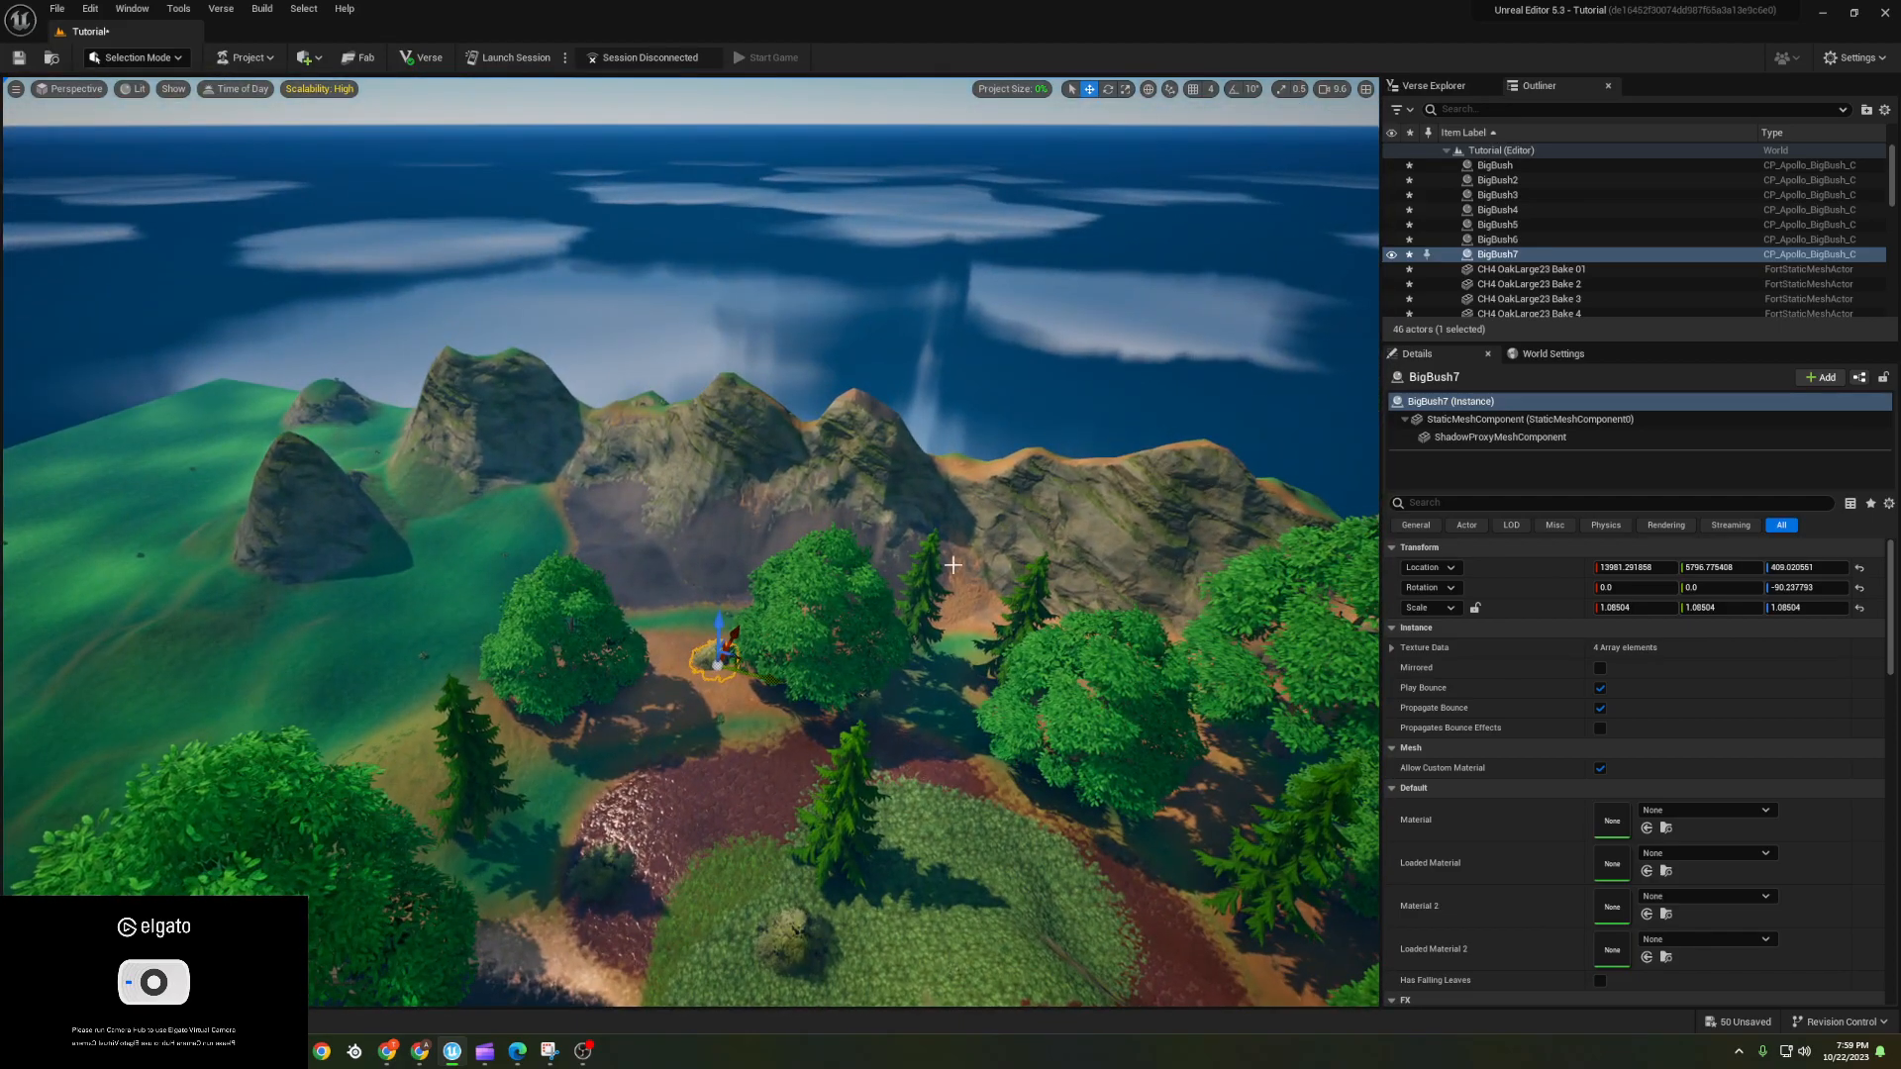
left_click_drag(767, 670, 957, 699, "alt")
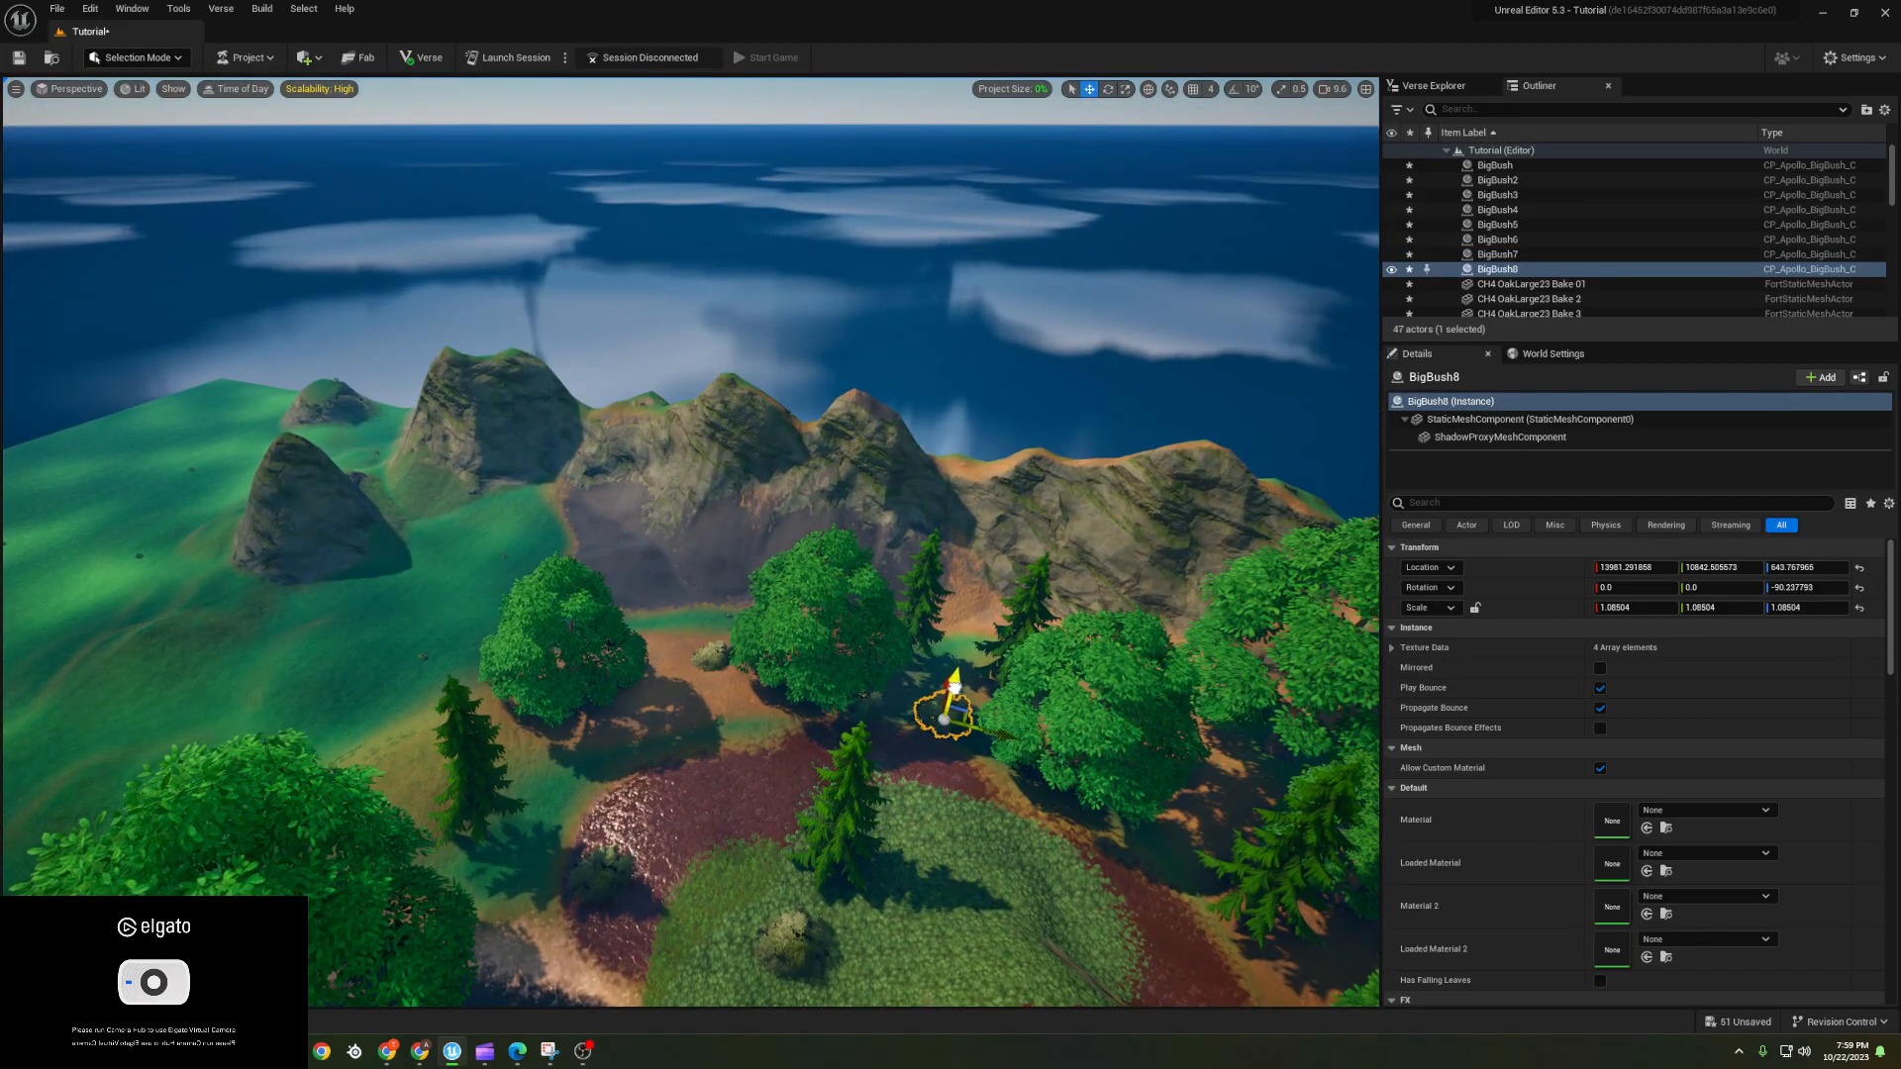
key("f")
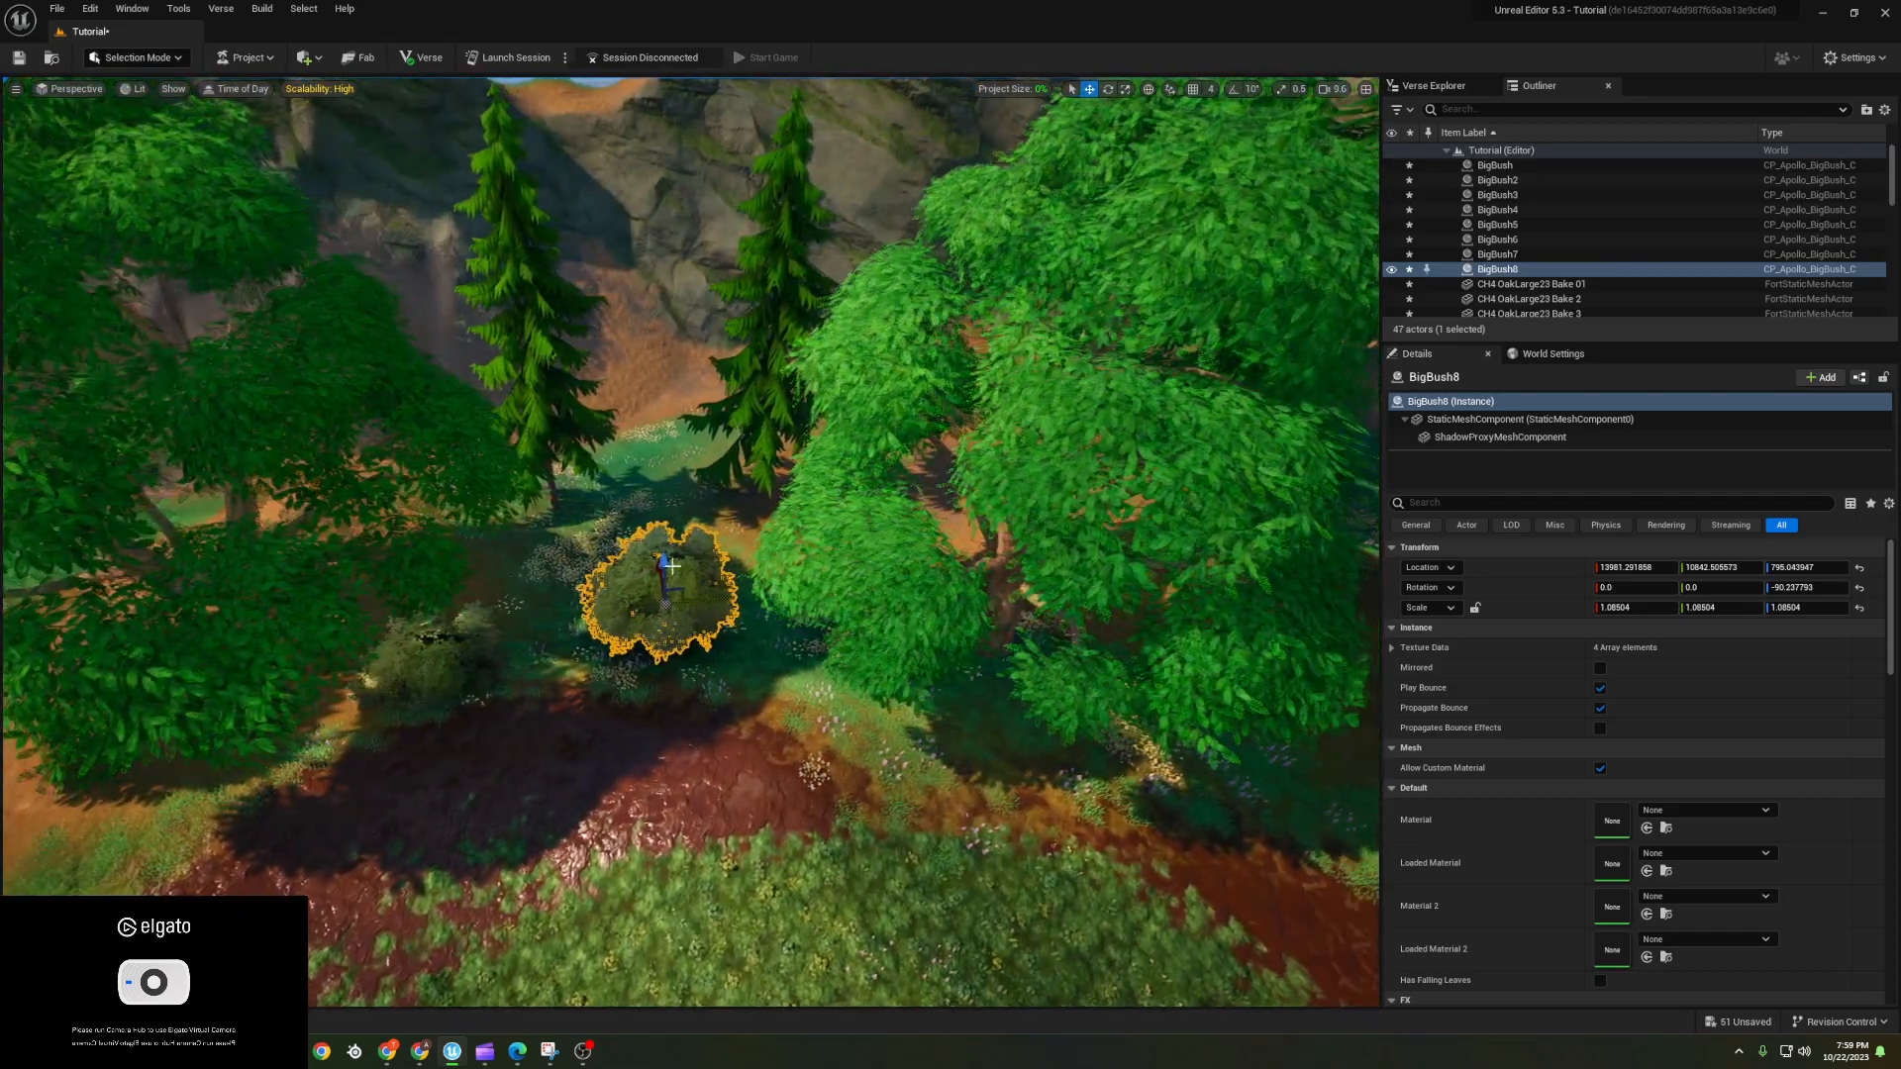
left_click_drag(659, 561, 1119, 612)
key("f")
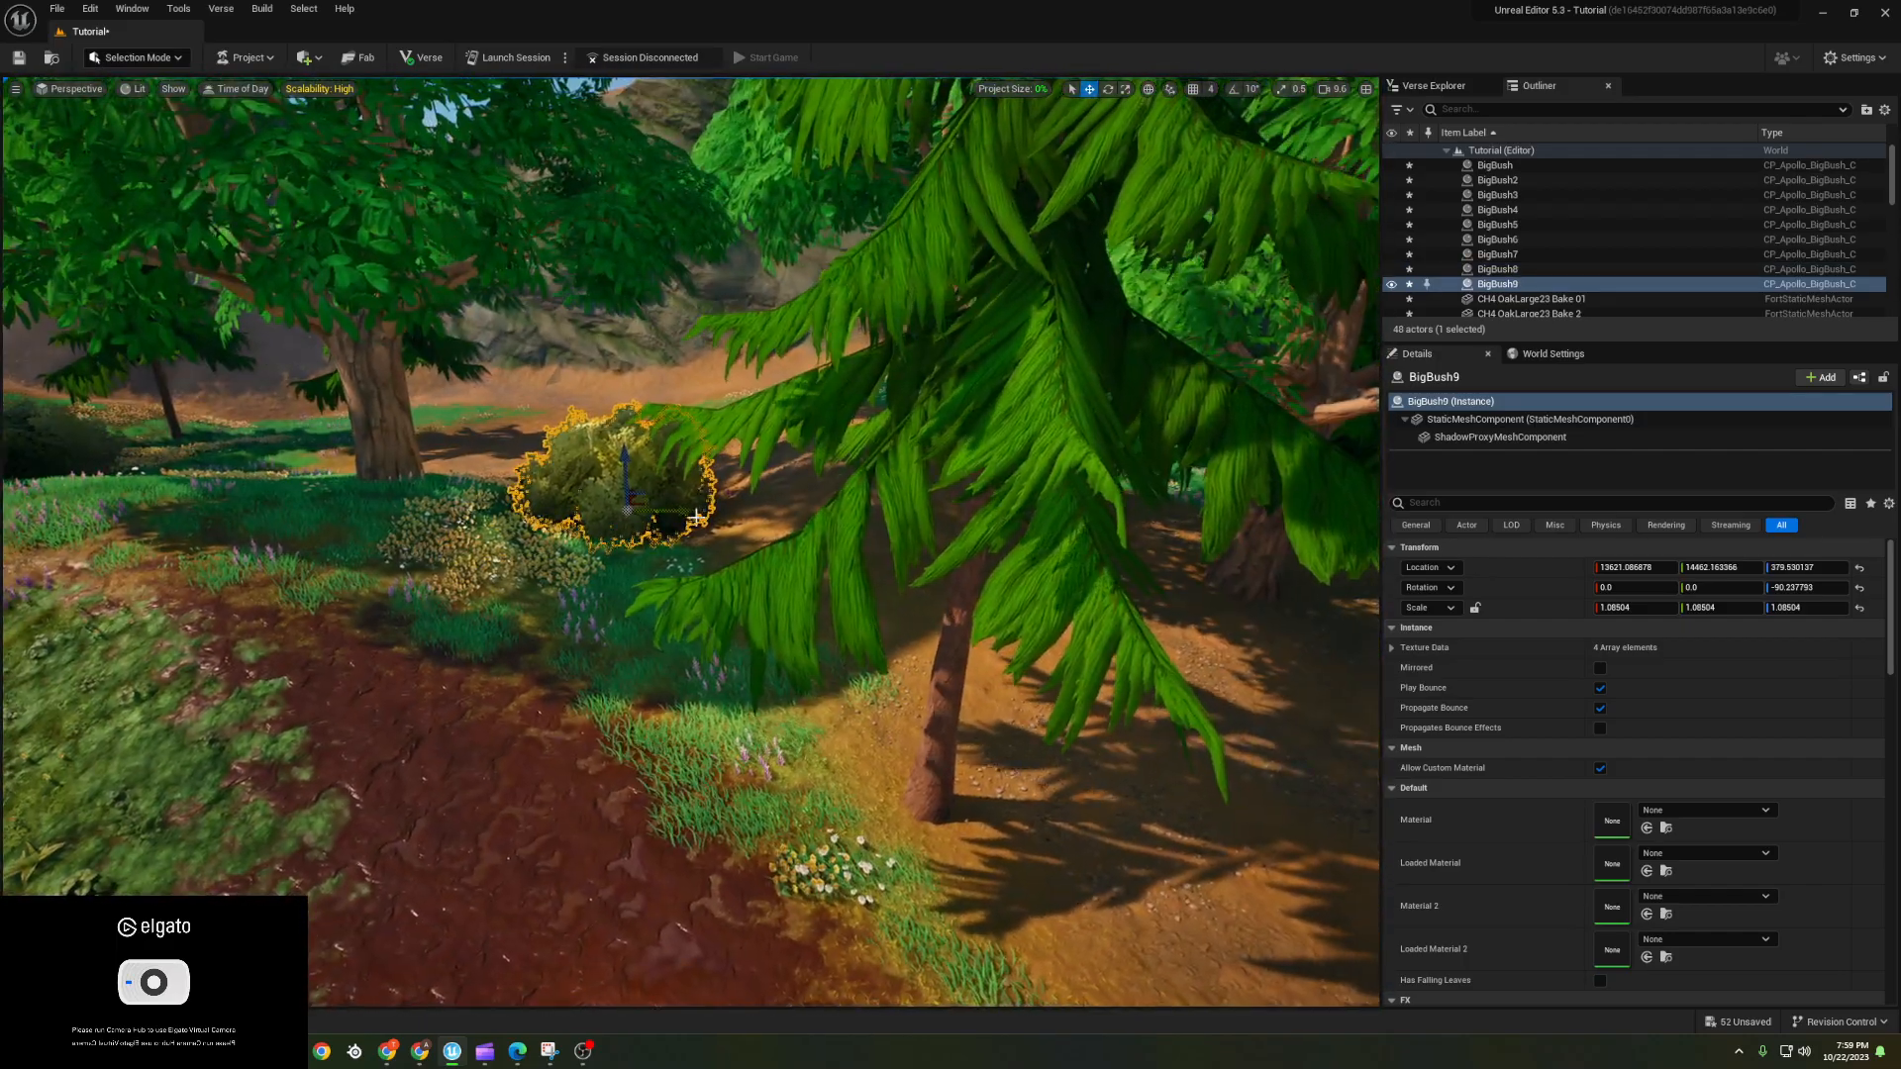
left_click_drag(622, 471, 621, 503)
- Browse the Nature sub-galleries, open the Chapter 4 Jungle Boulder Gallery, and clear the bush search
right_click_drag(621, 503, 501, 470)
key("s")
key("d")
key("a")
key("ctrl+space")
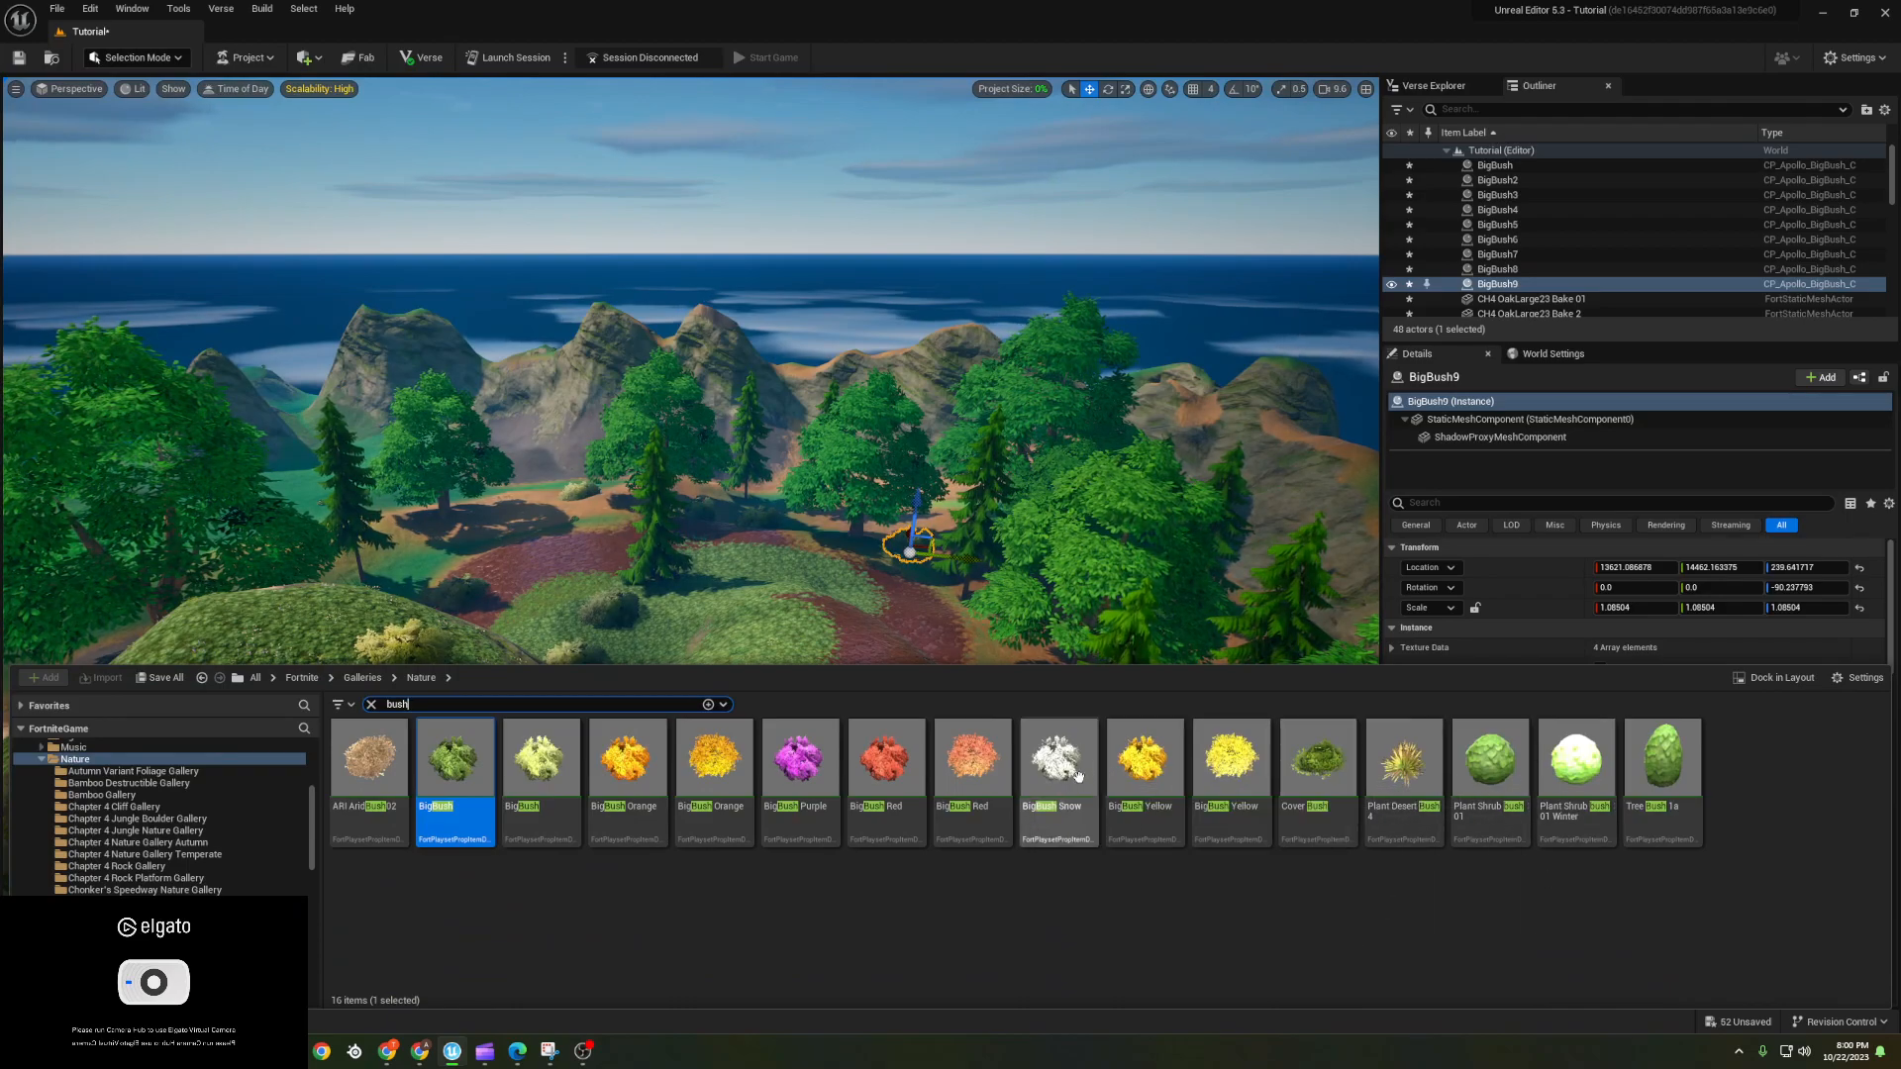
left_click(134, 771)
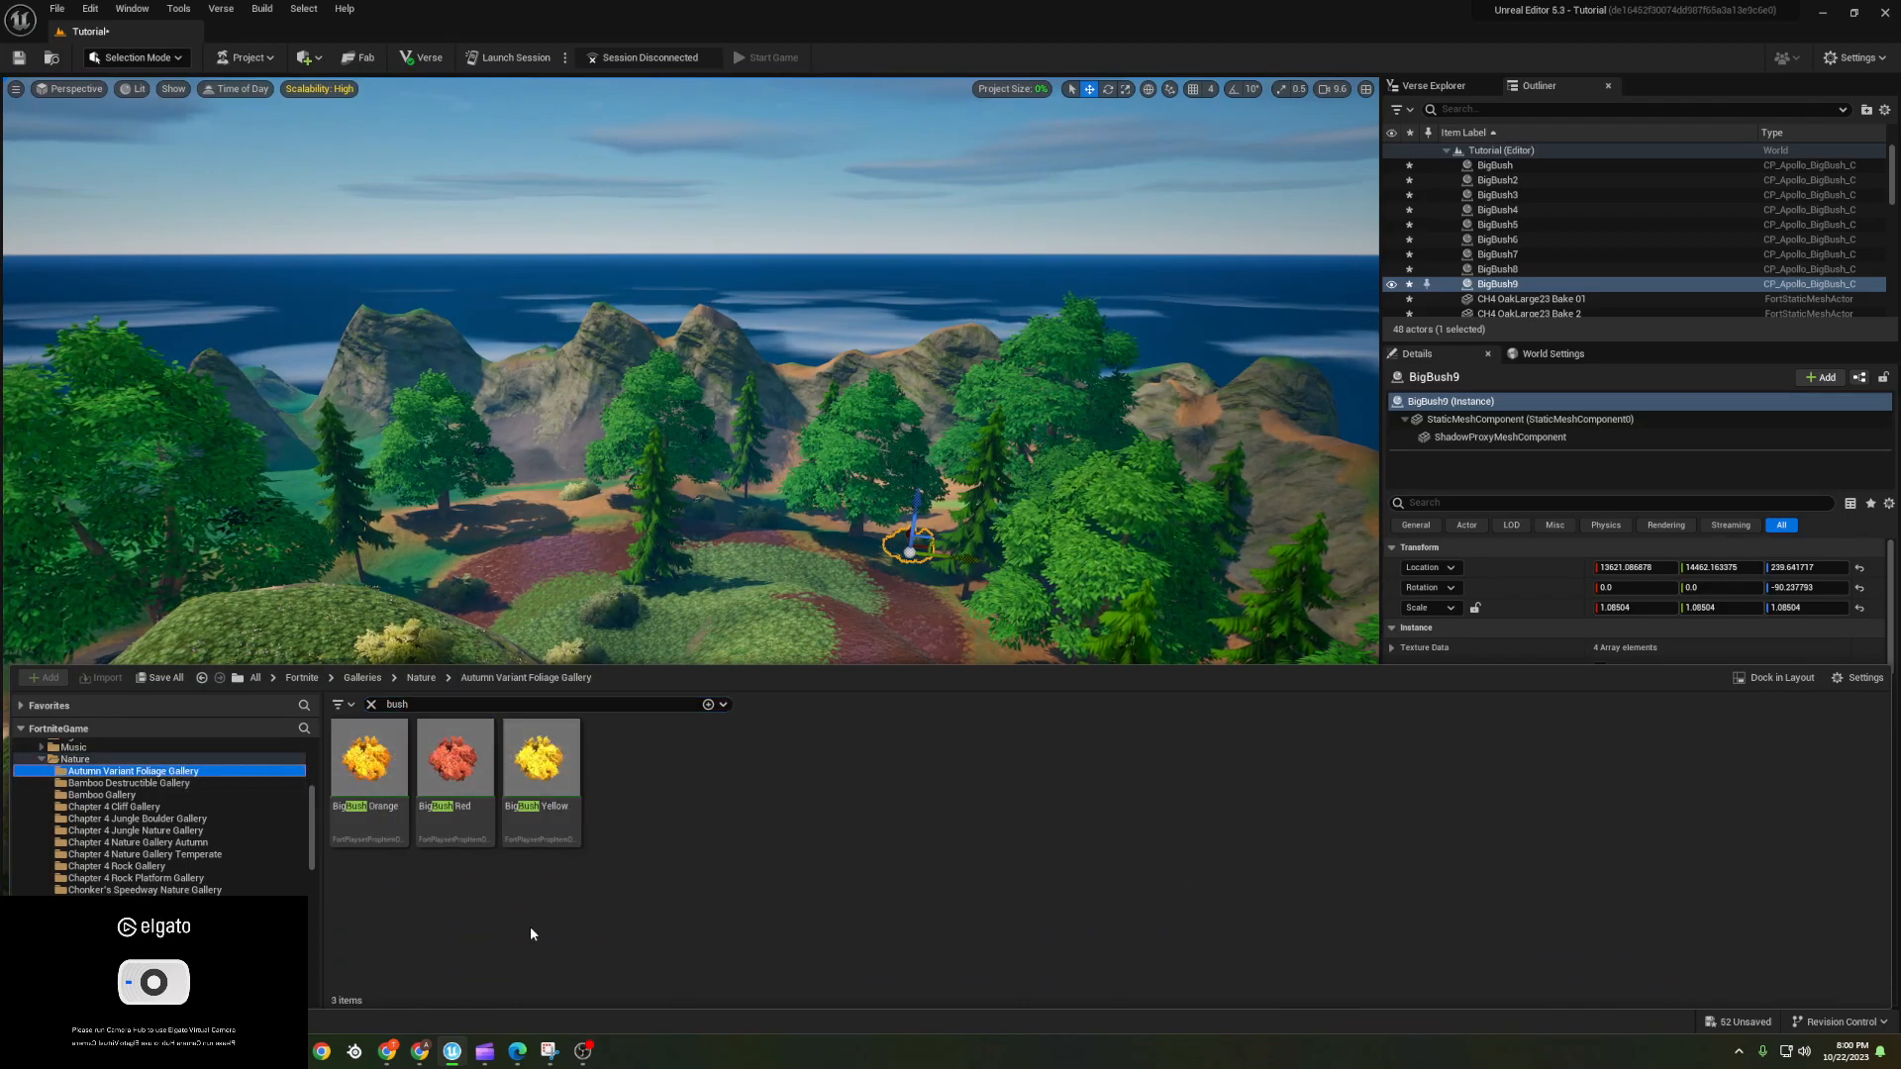
left_click(101, 795)
left_click(124, 808)
left_click(124, 819)
key("BackSpace")
- Try searching the boulder gallery for grass and for shrub, clearing each search
type("gera")
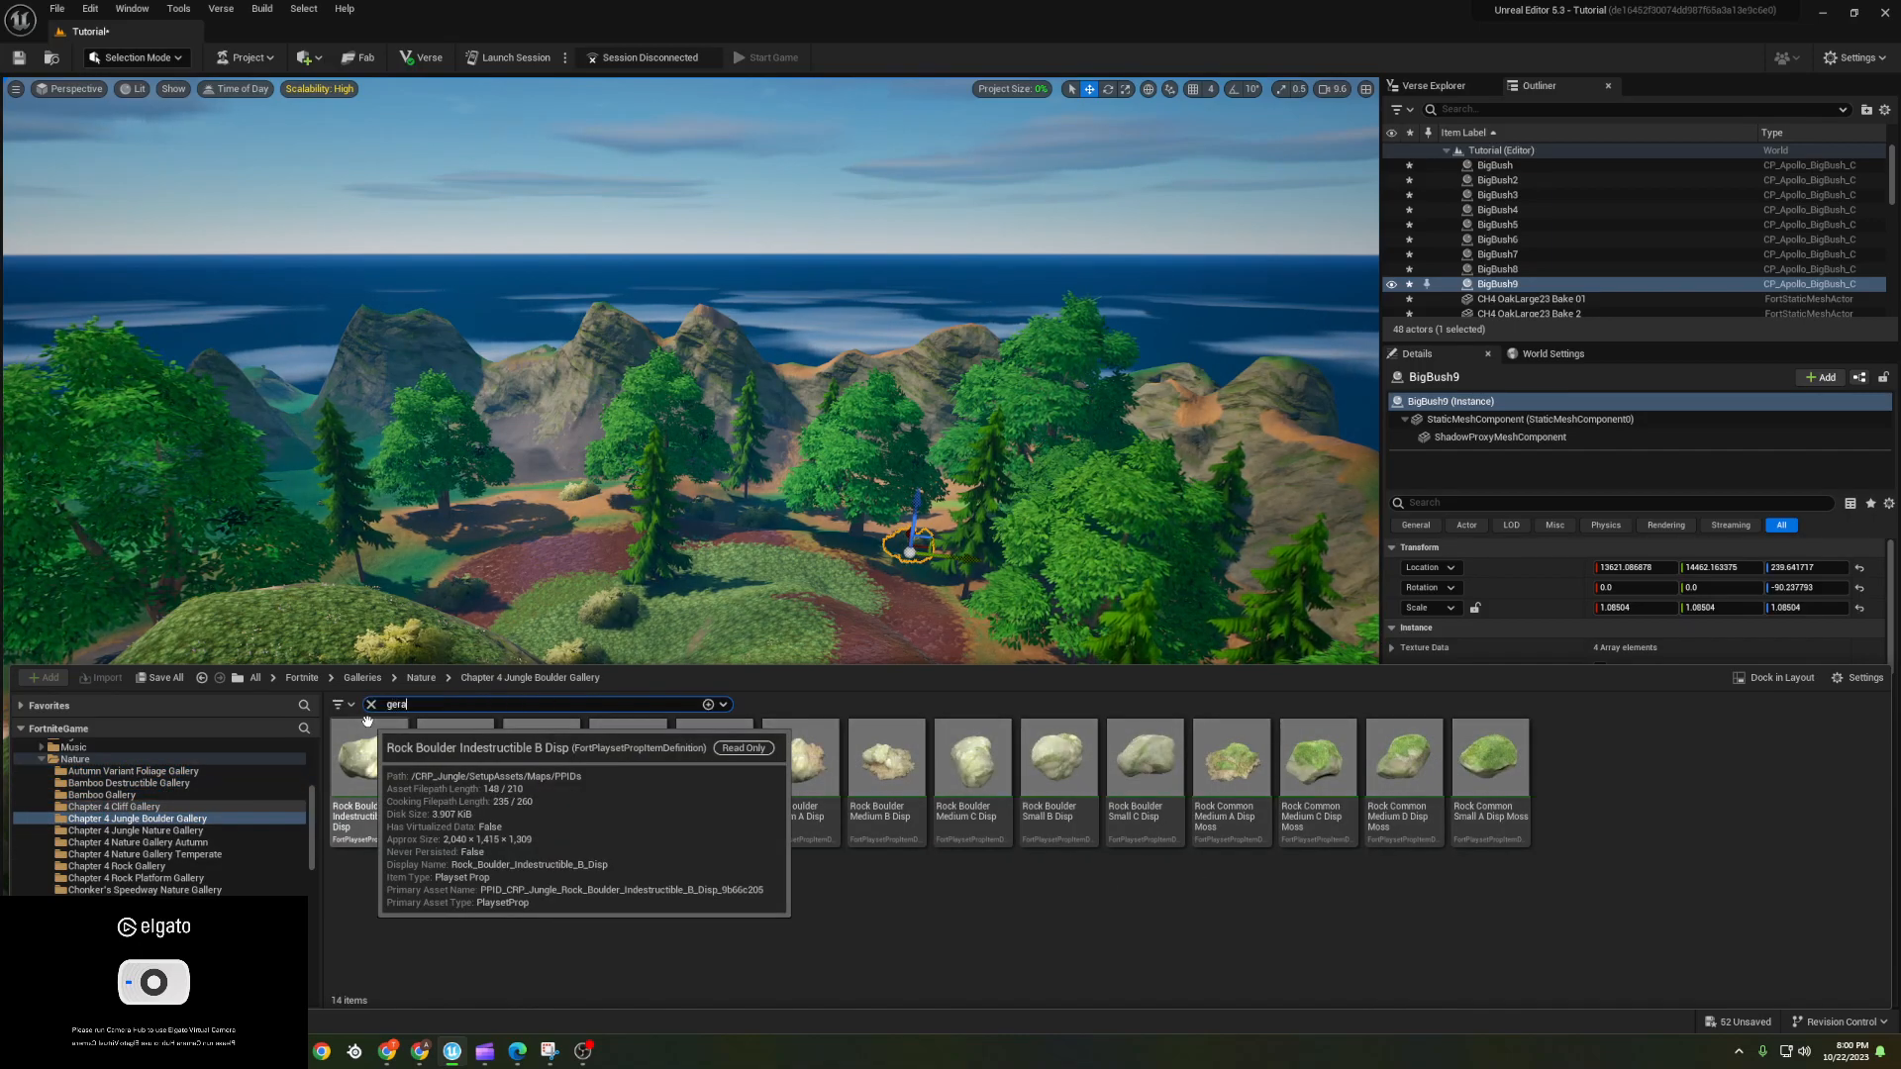
key("BackSpace")
key("BackSpace")
key("BackSpace")
type("rass")
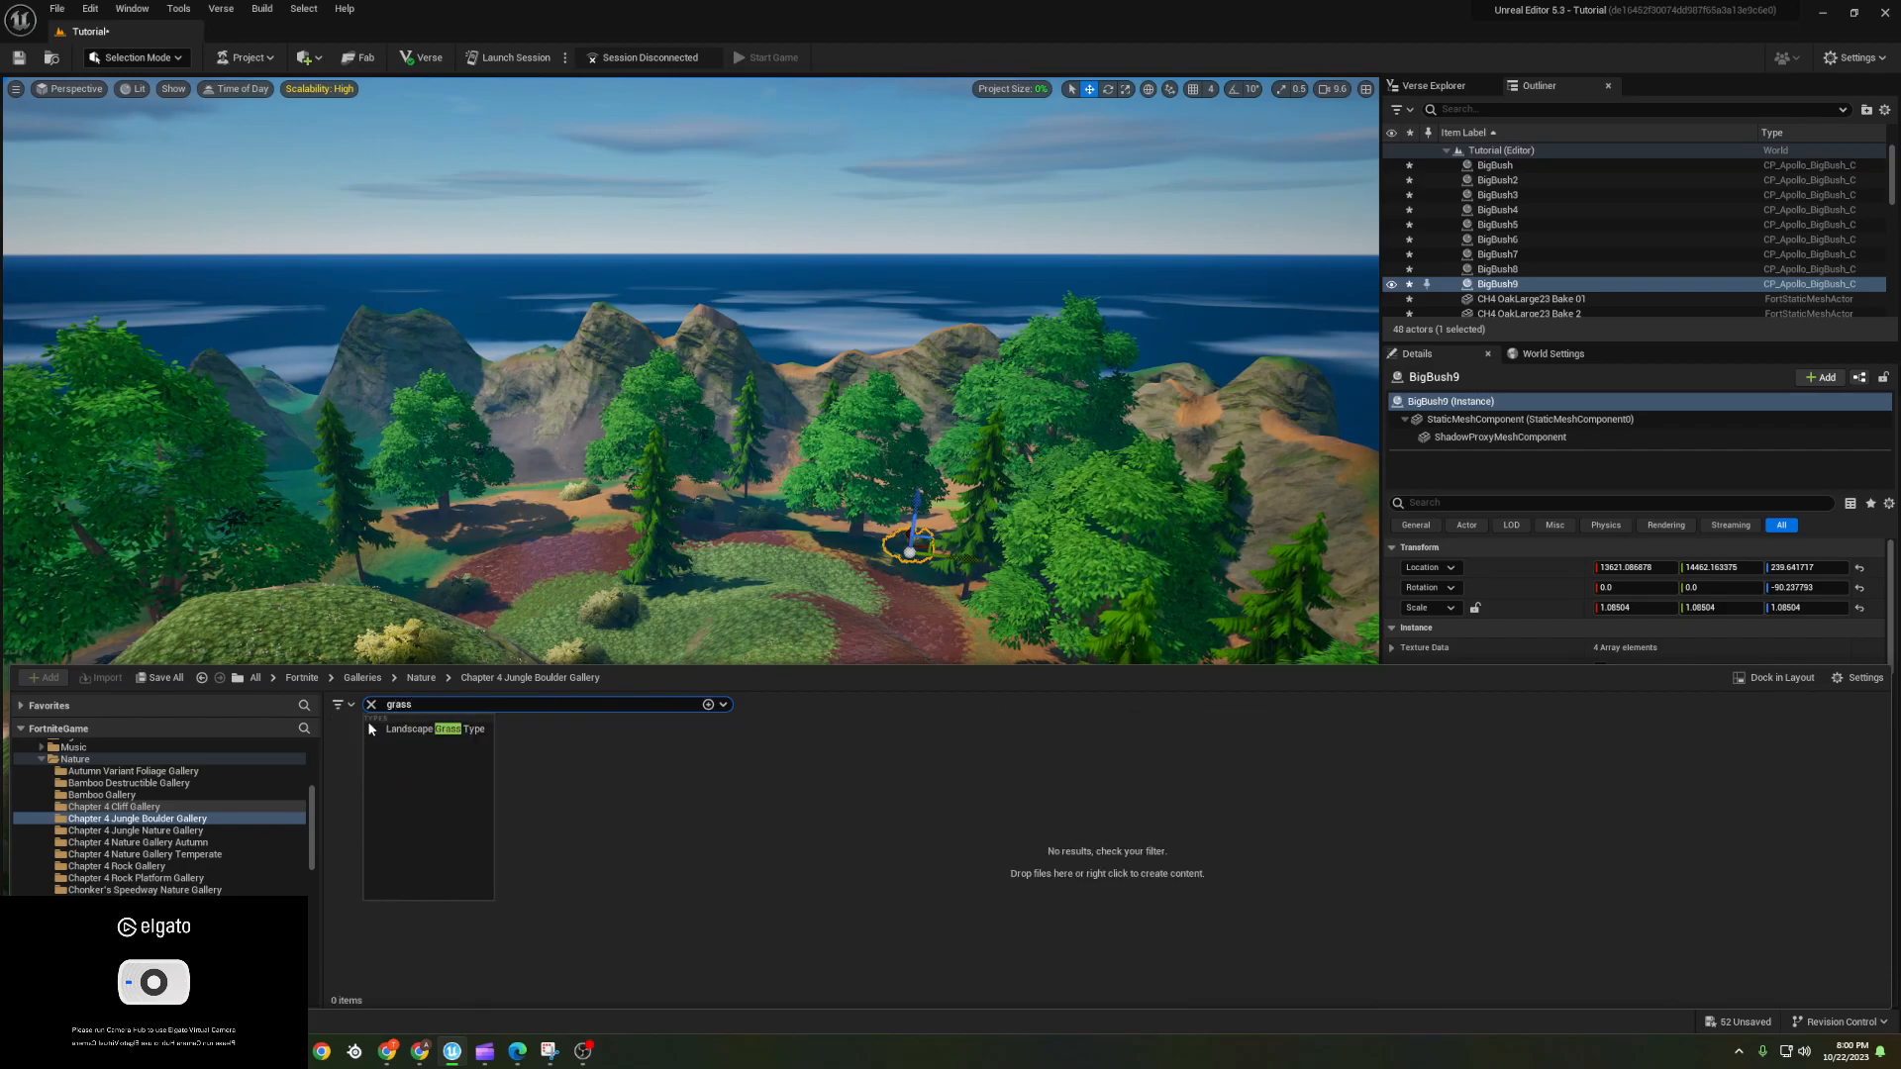
key("BackSpace")
key("BackSpace")
key("BackSpace")
key("BackSpace")
key("BackSpace")
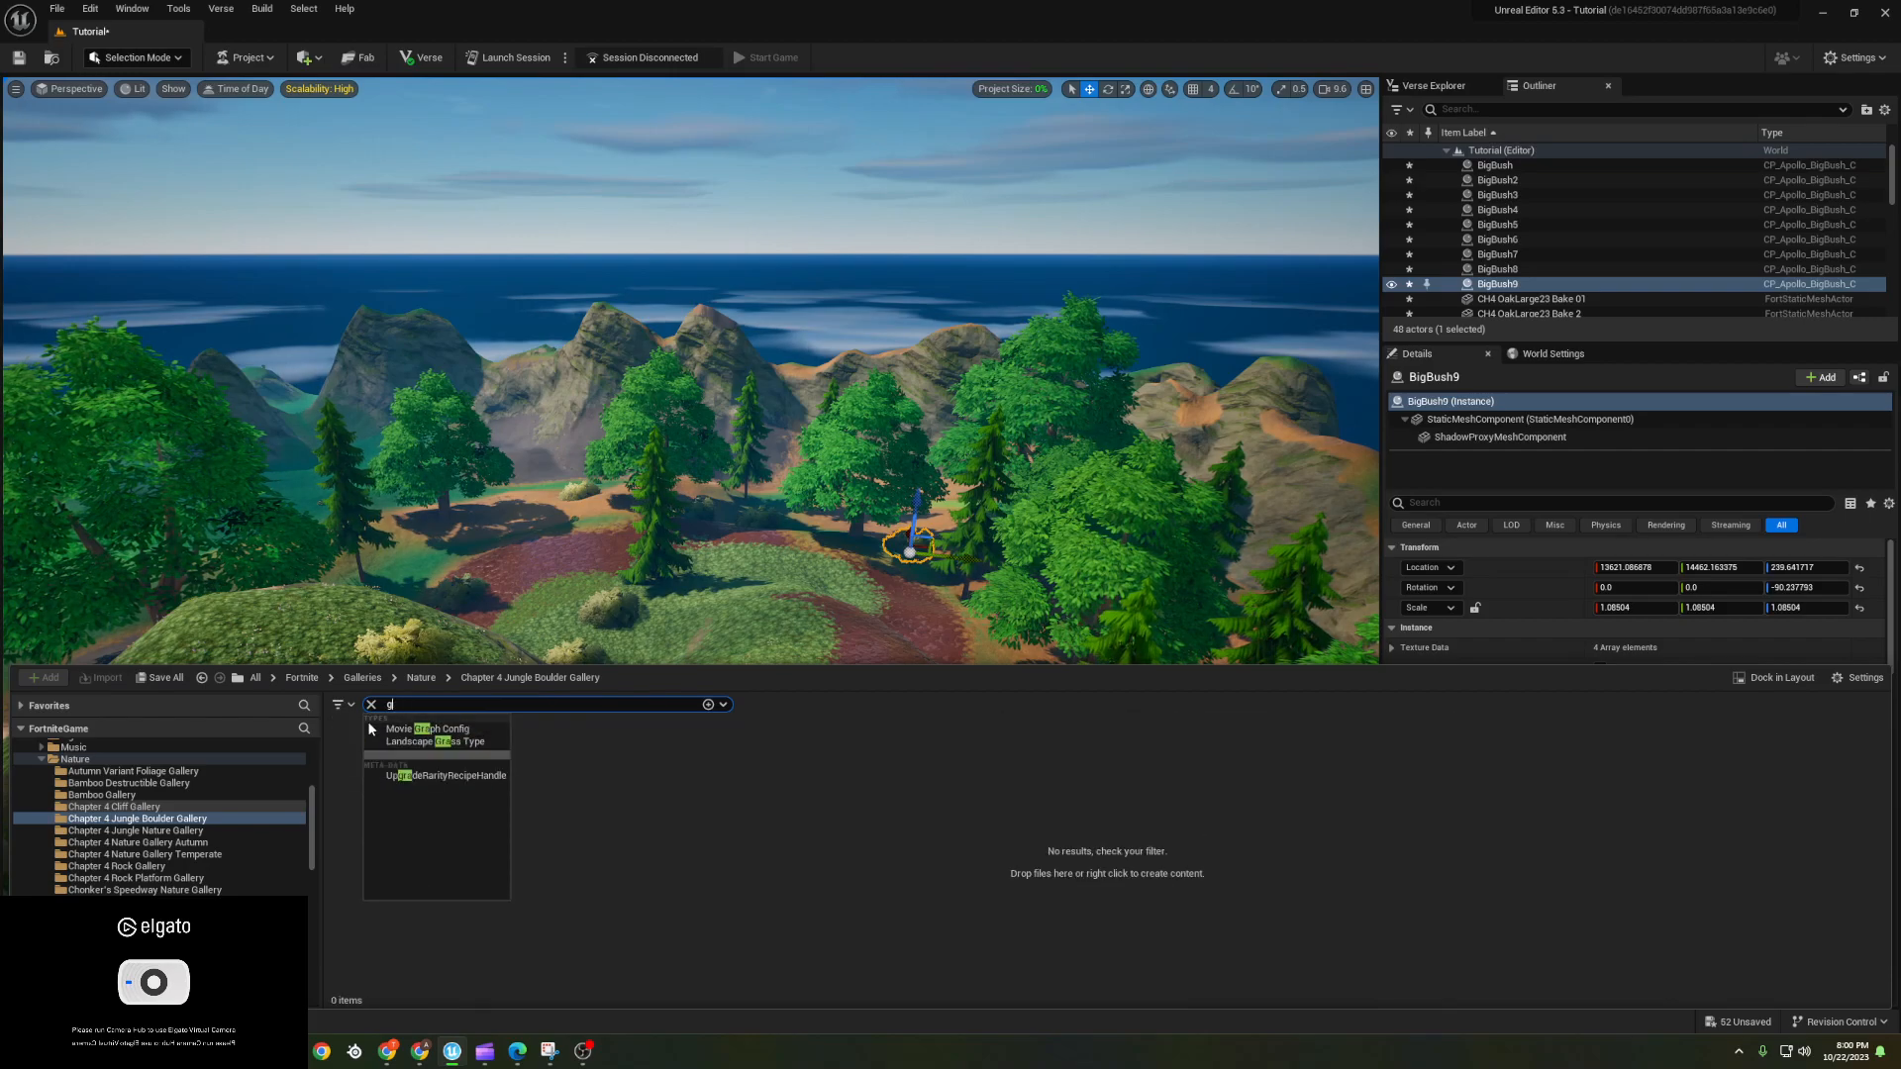
type("shrub")
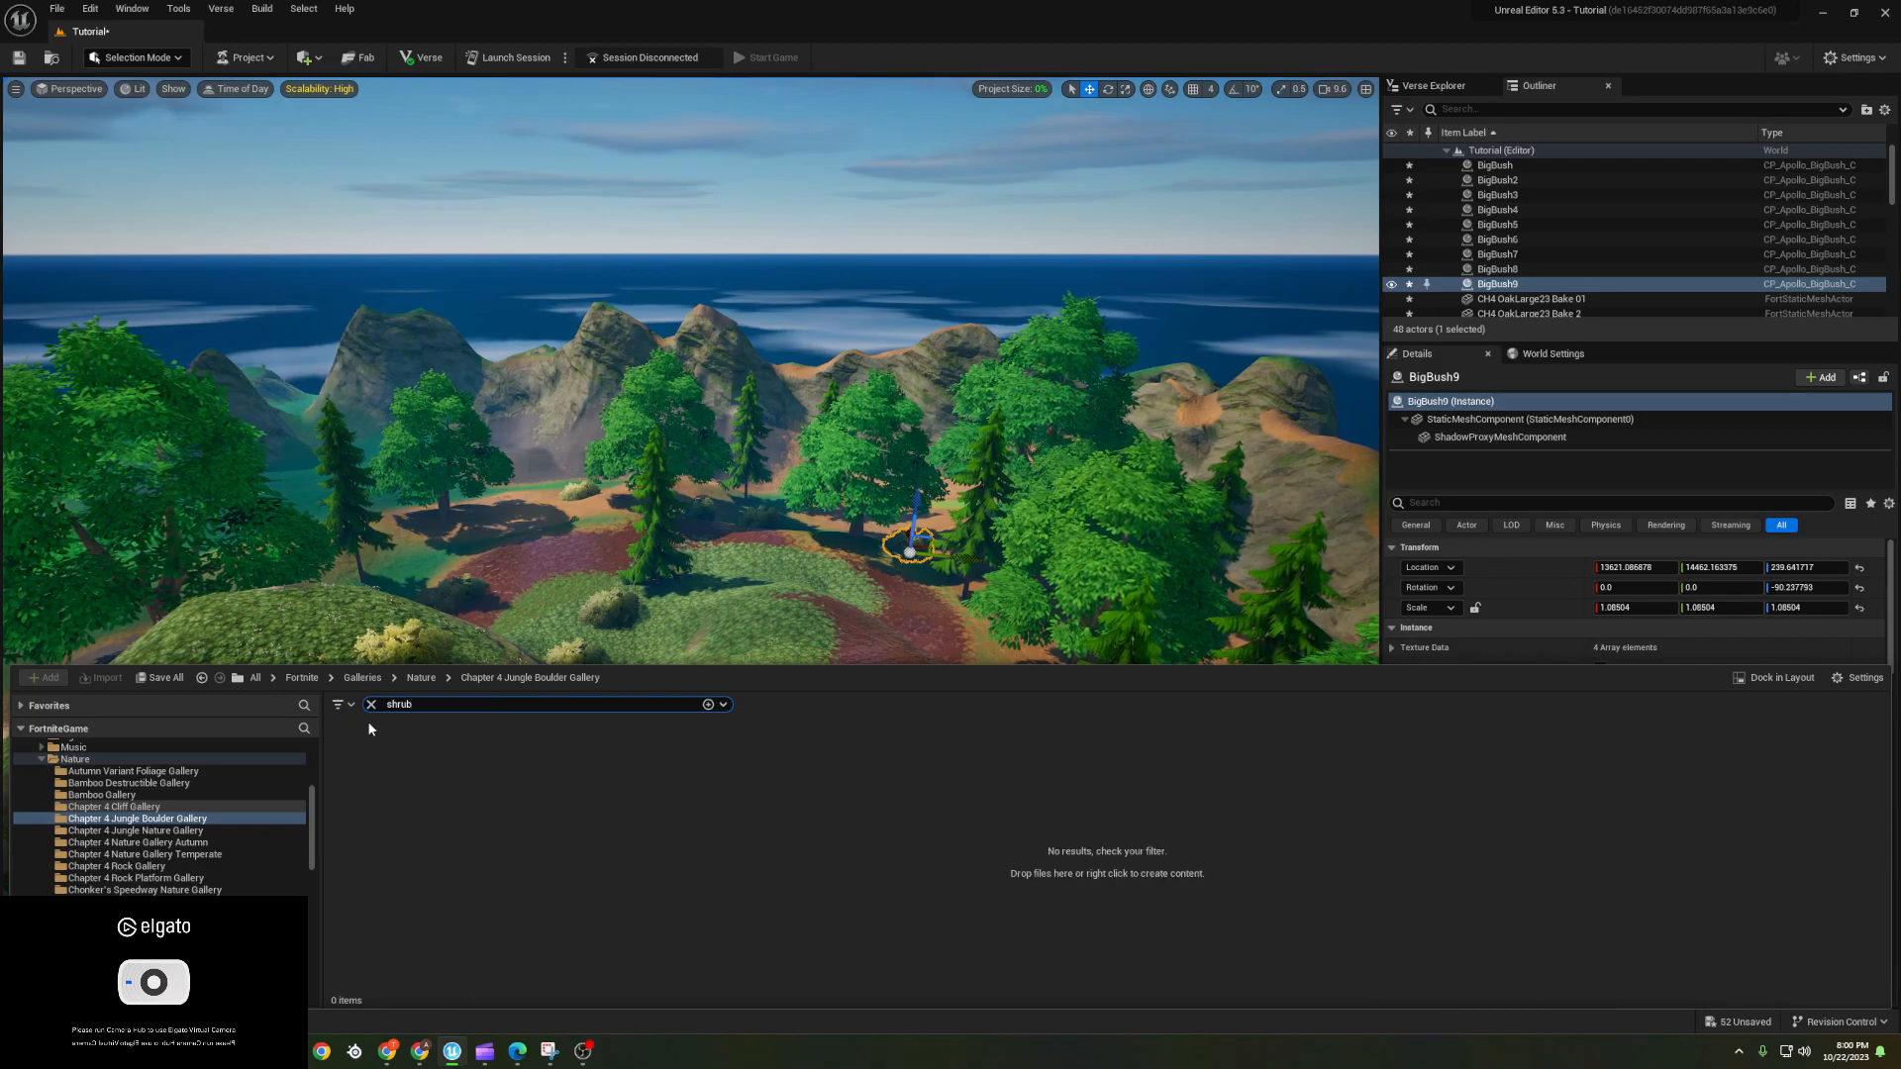
key("BackSpace")
key("BackSpace")
key("BackSpace")
key("BackSpace")
key("BackSpace")
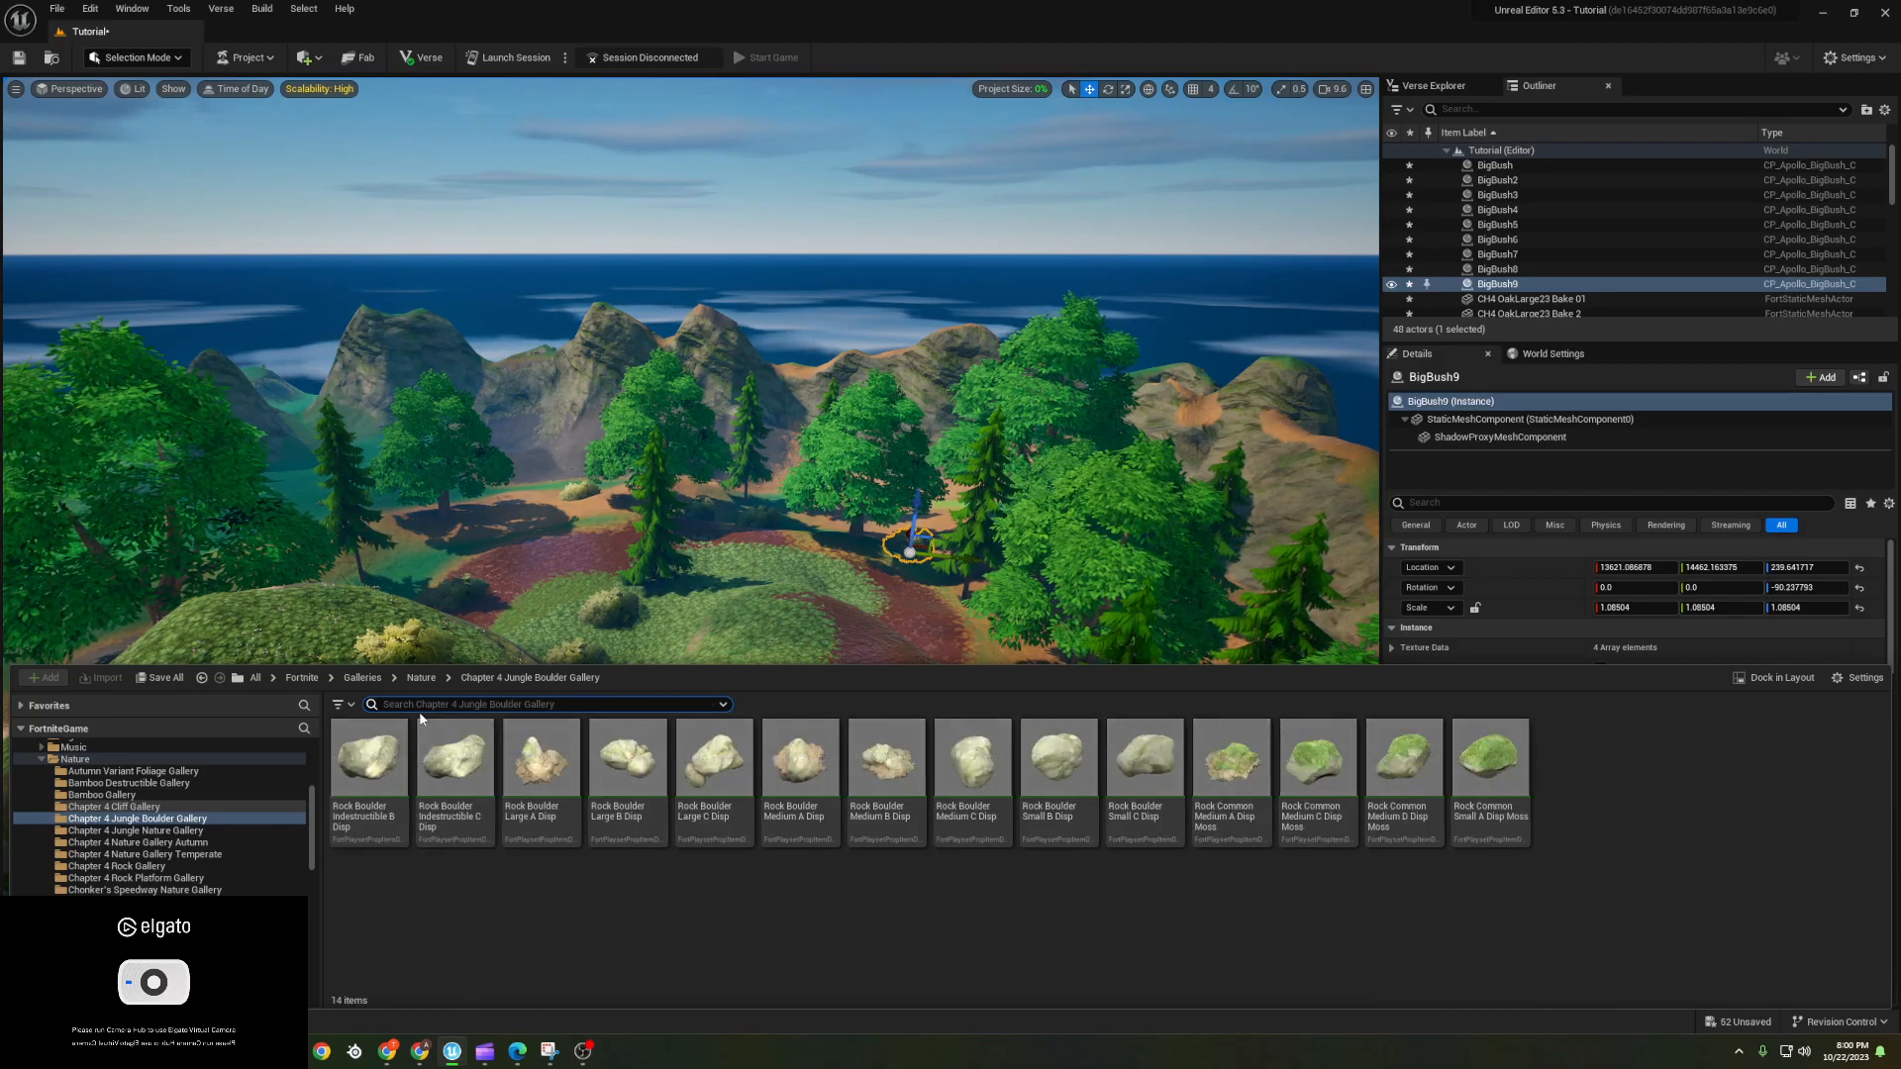
- Place a Rock Common Medium C Disp Moss on the far grass and duplicate it around the reddish patch and far oak
left_click_drag(1317, 762, 783, 577)
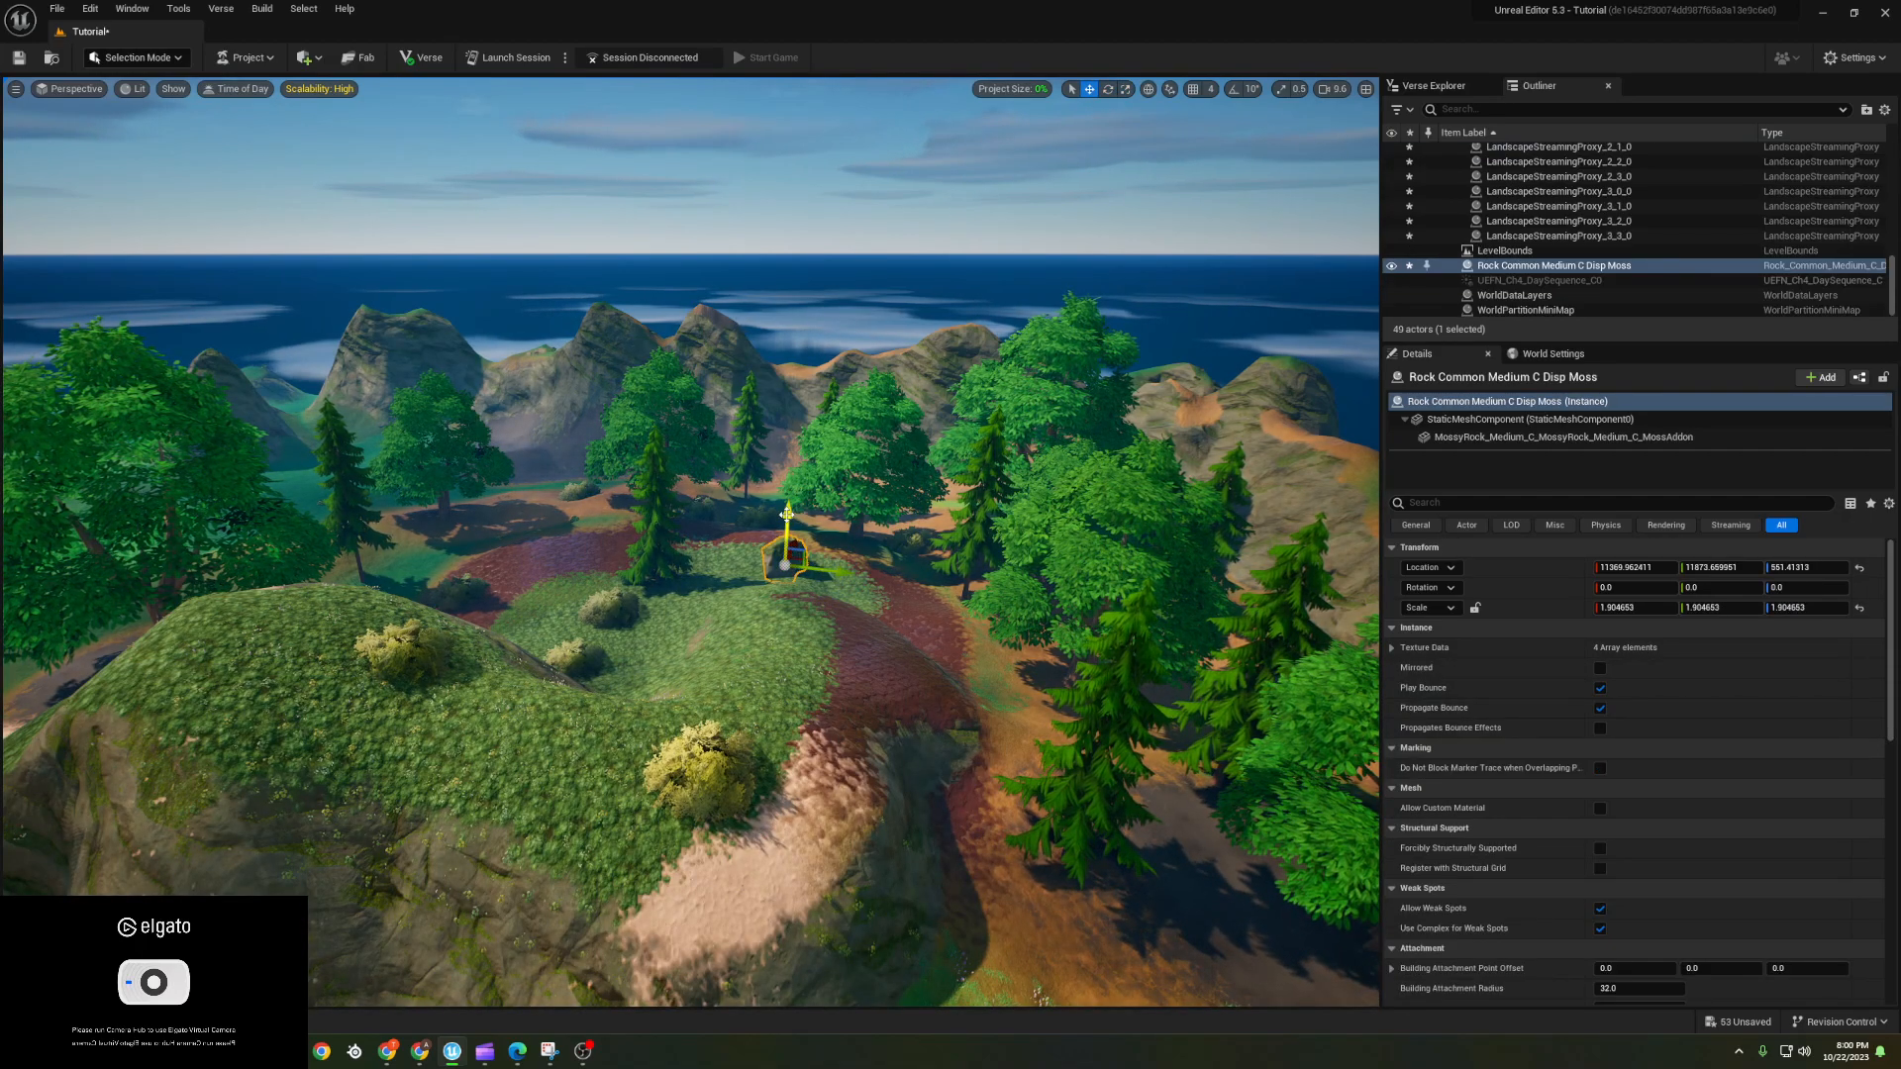
left_click_drag(835, 583, 562, 572, "alt")
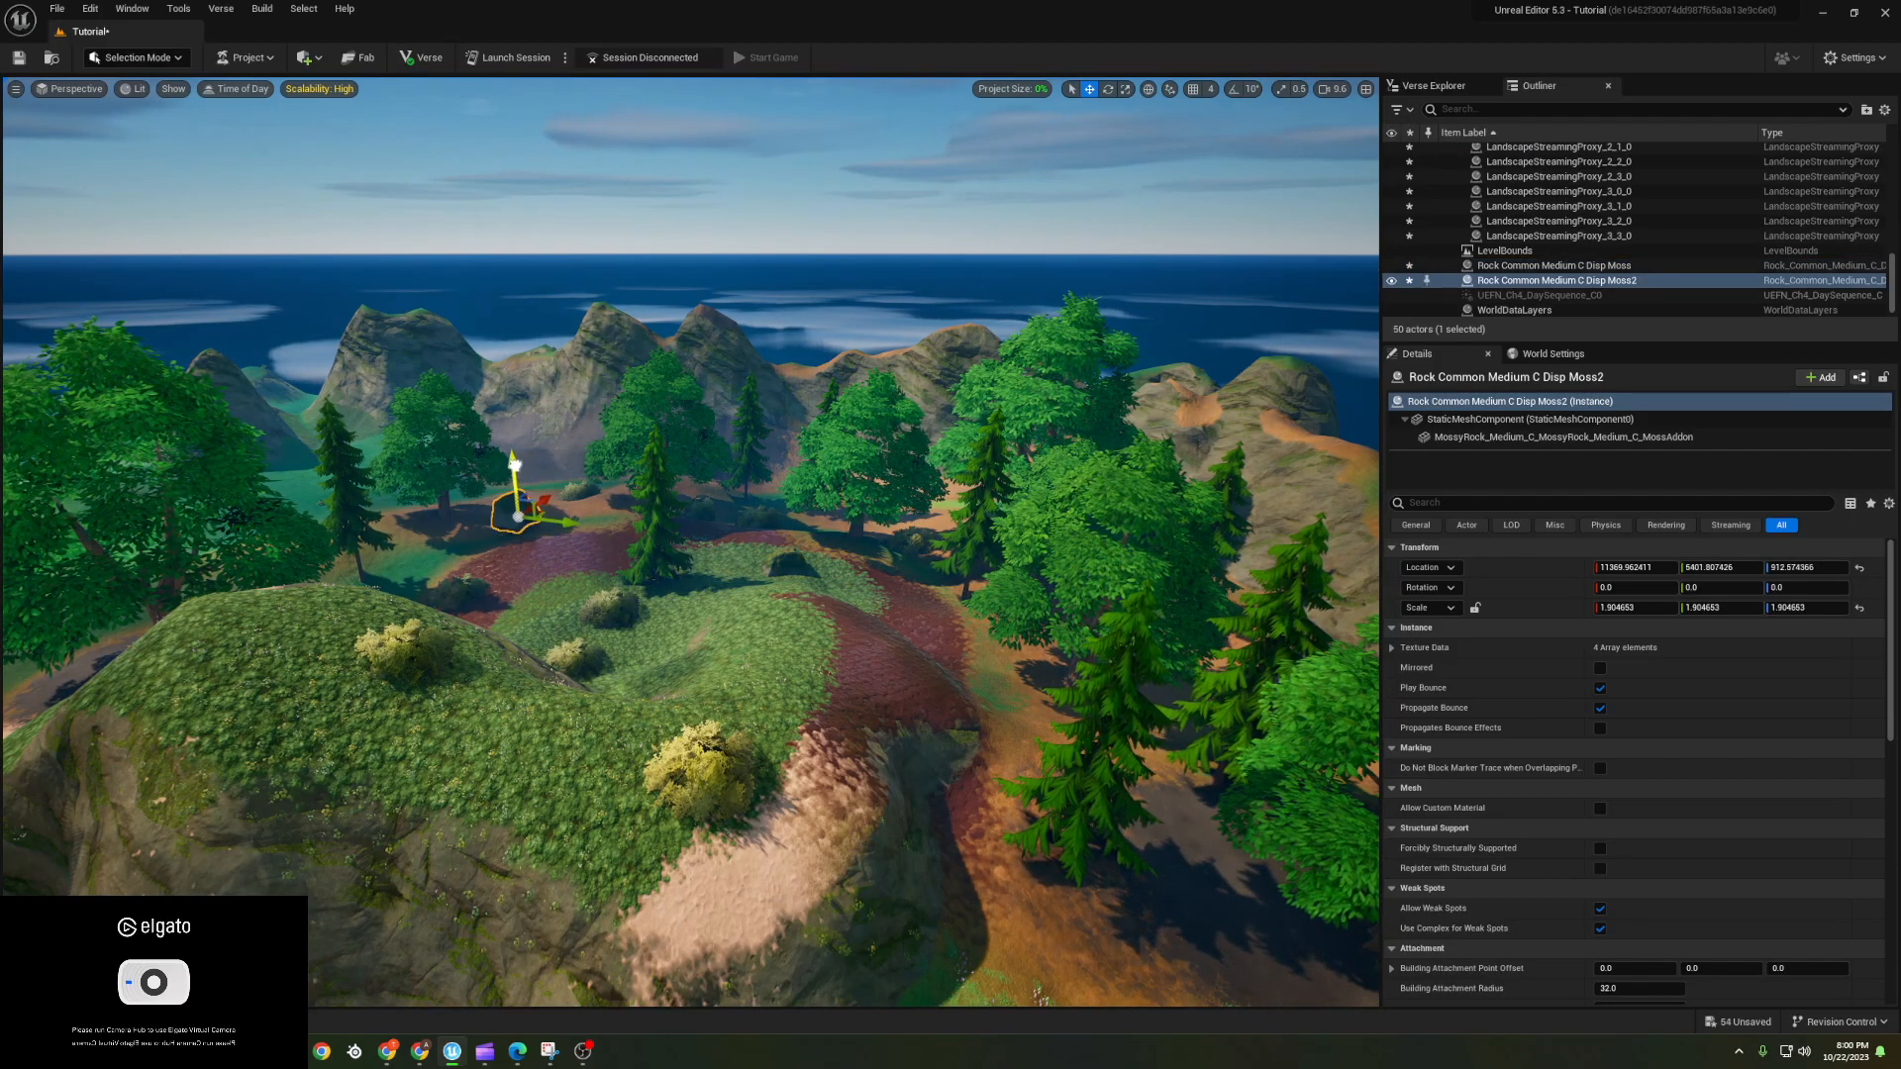
right_click(501, 462)
right_click_drag(588, 465, 587, 465)
key("w")
left_click(588, 466)
left_click_drag(594, 443, 868, 604)
- Duplicate the mossy rock onto the grass beside the bushes and place another copy at the reddish patch's edge
right_click_drag(788, 550, 788, 550)
key("s")
left_click_drag(767, 492, 695, 592, "alt")
right_click_drag(695, 592, 695, 592)
key("w")
left_click_drag(662, 483, 372, 446)
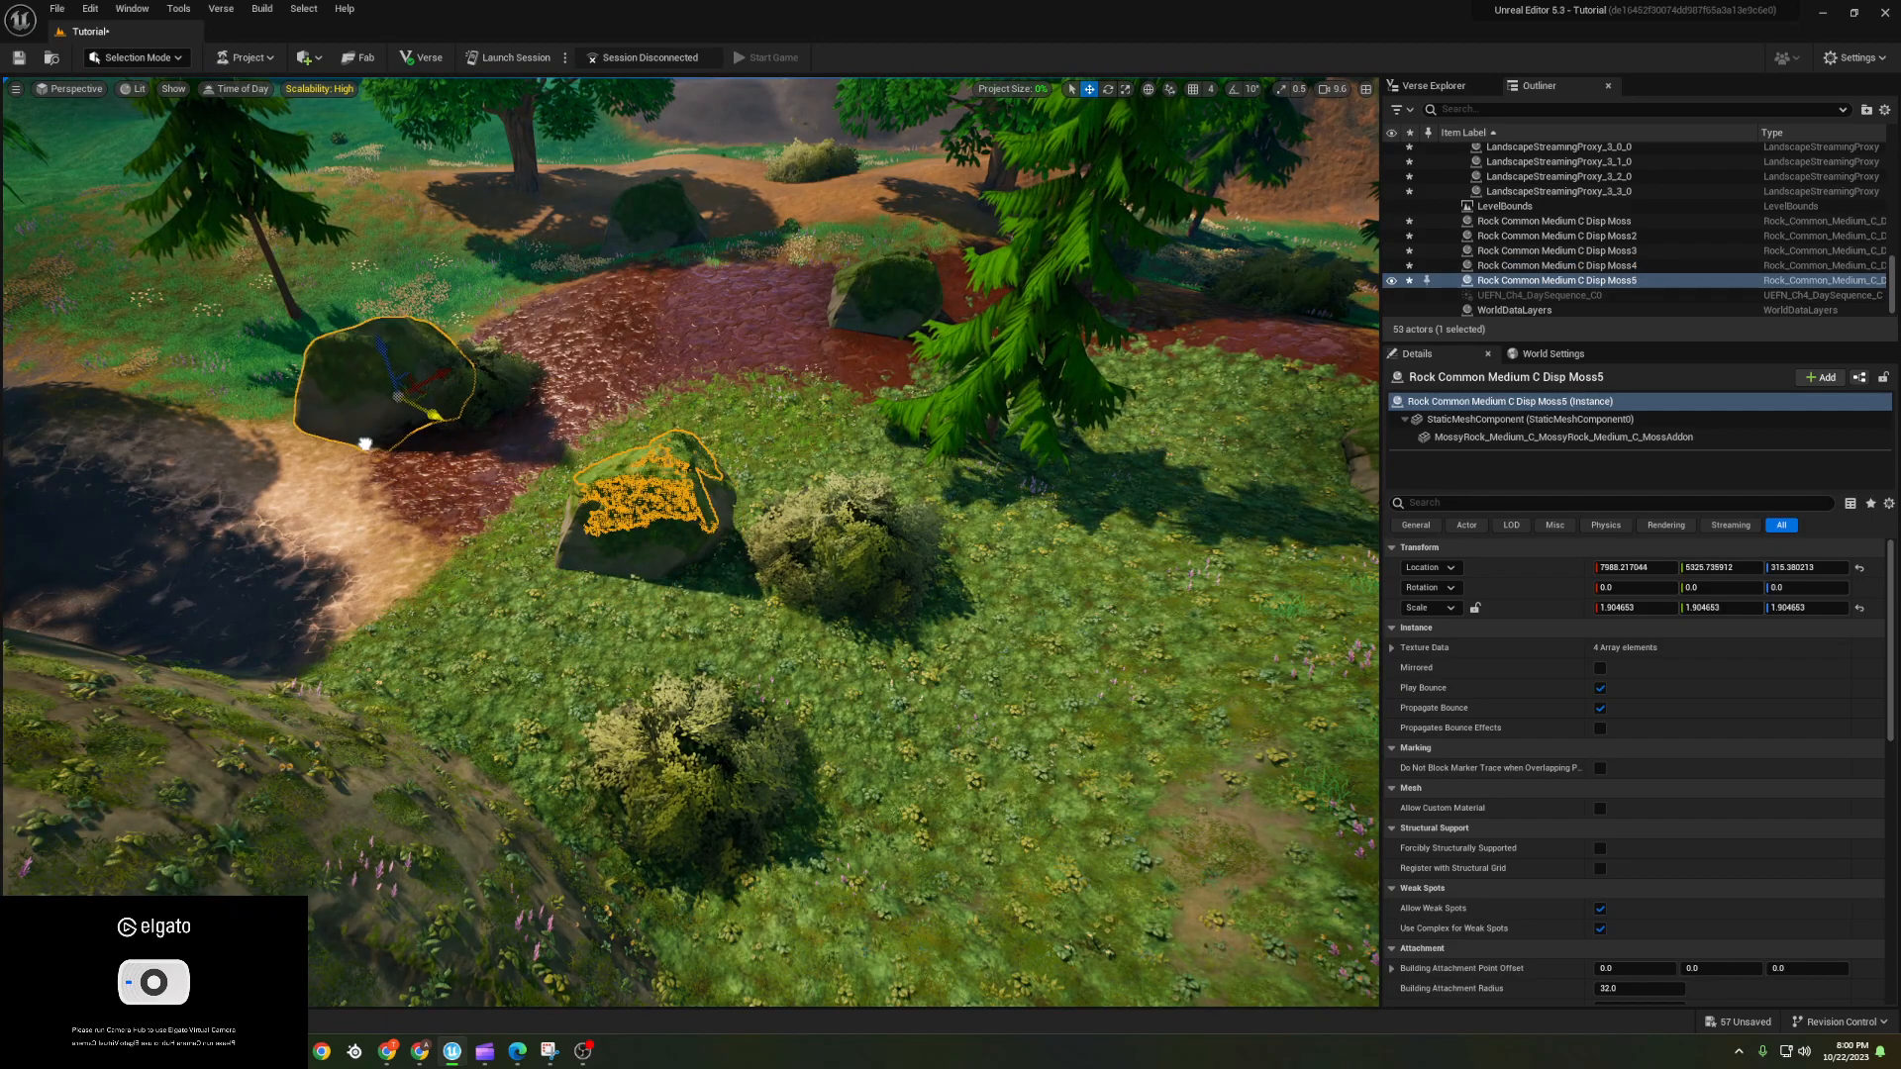
- Spread more mossy rock copies among the far oaks, and move the last one to the sandy ground near the pines
left_click_drag(329, 327, 658, 183, "alt")
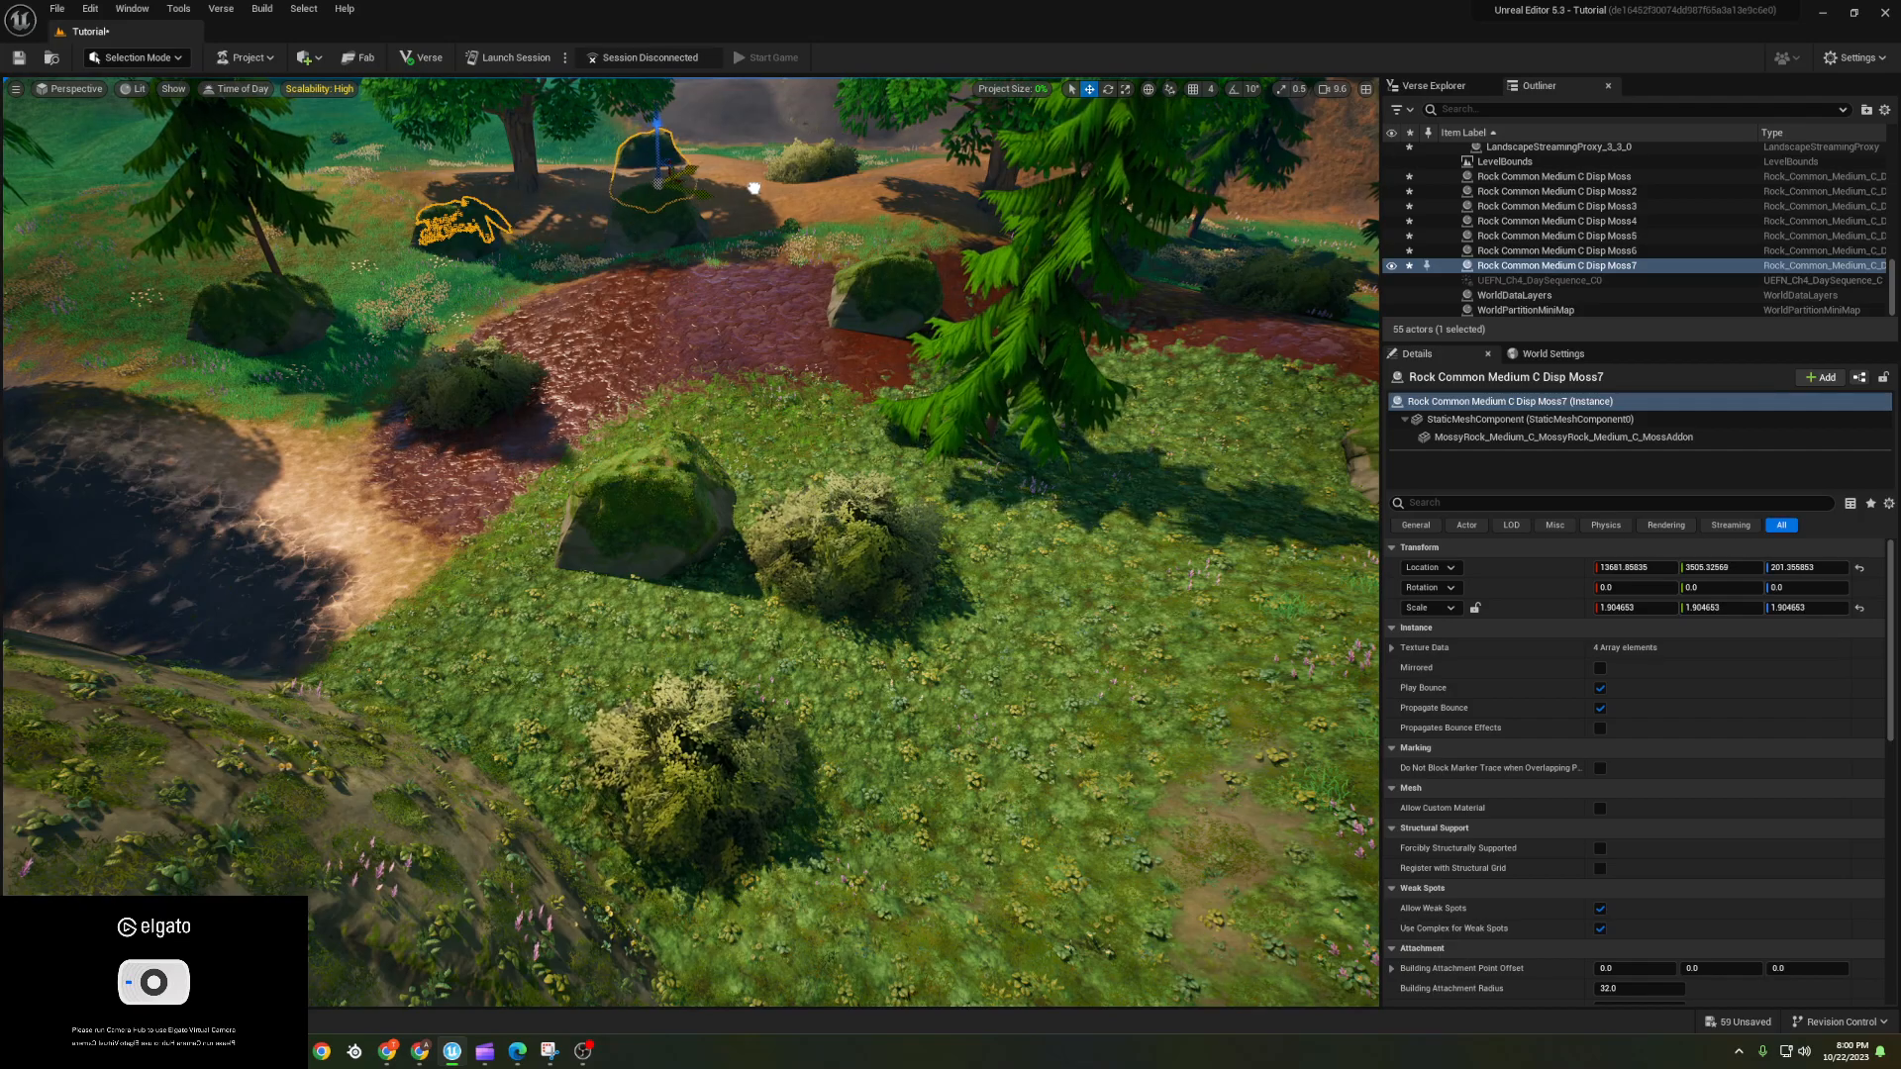
scroll(658, 123, "down", 10)
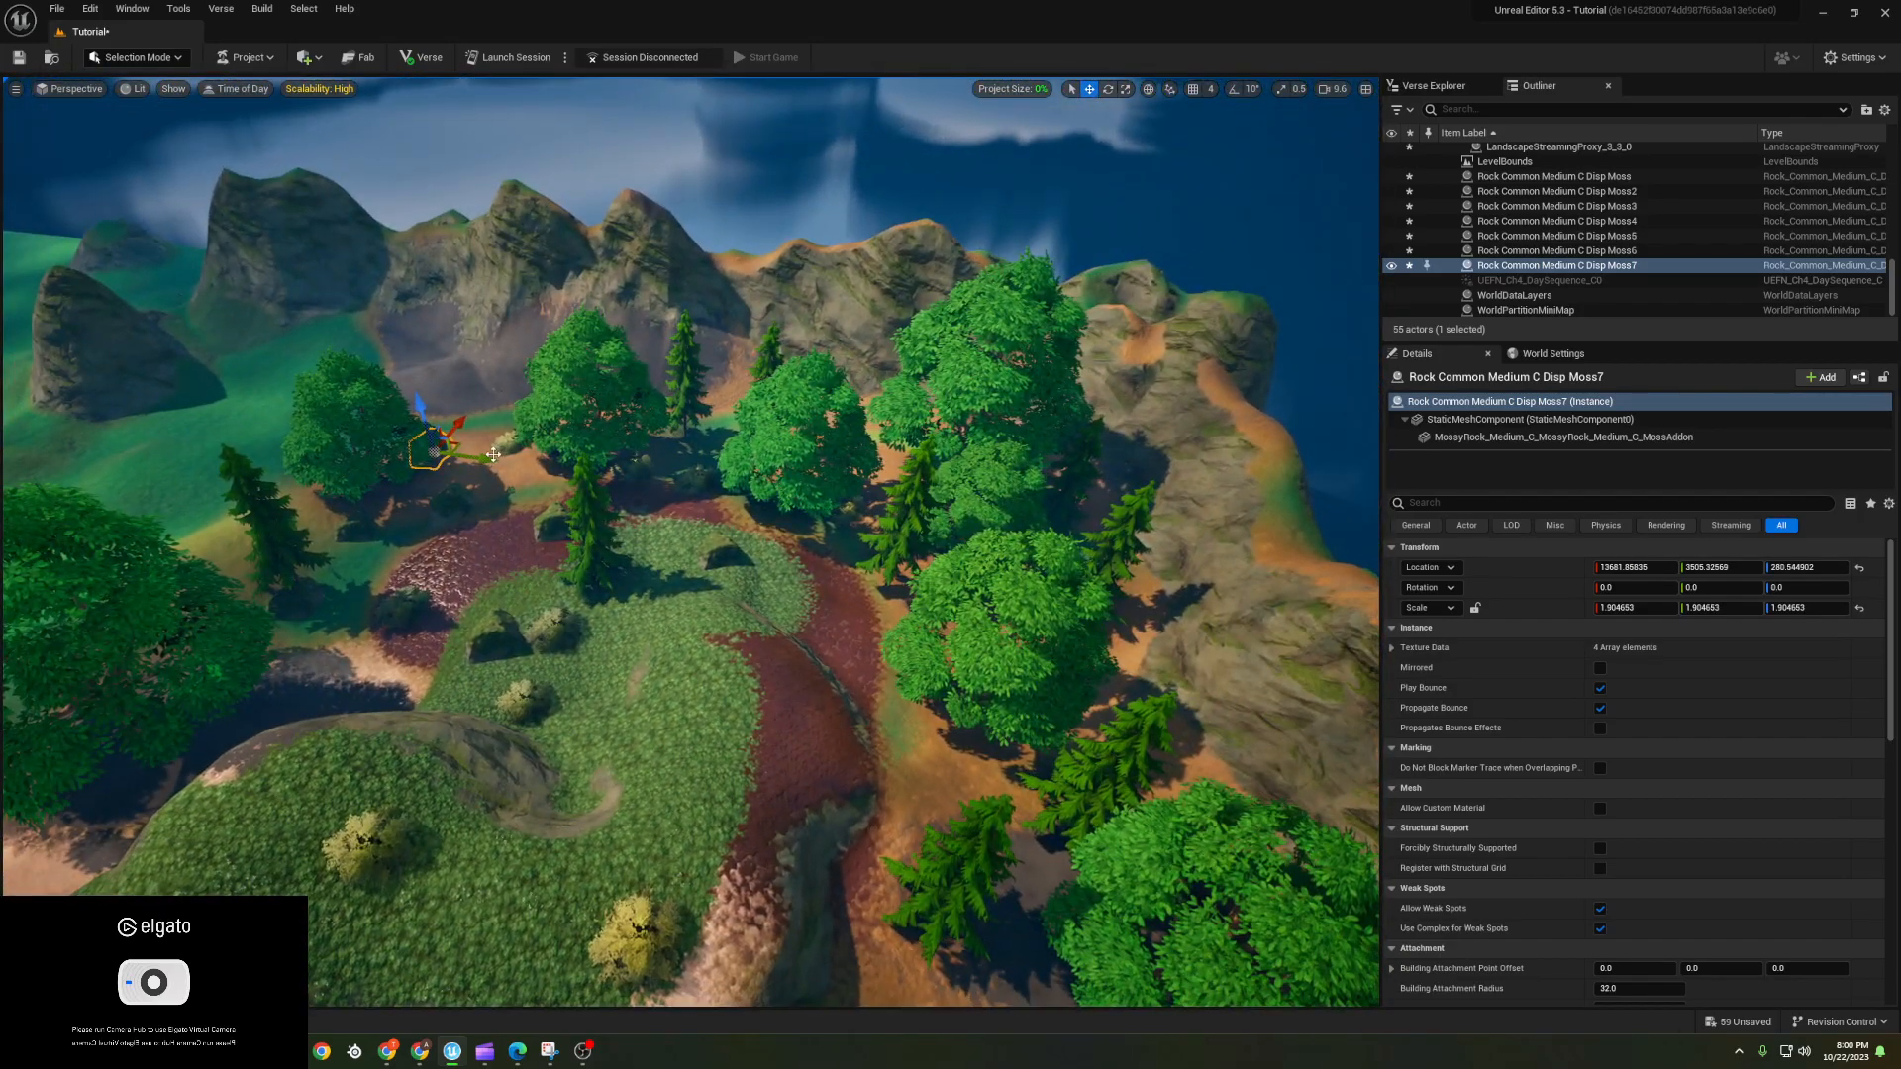
left_click_drag(492, 454, 678, 490, "alt")
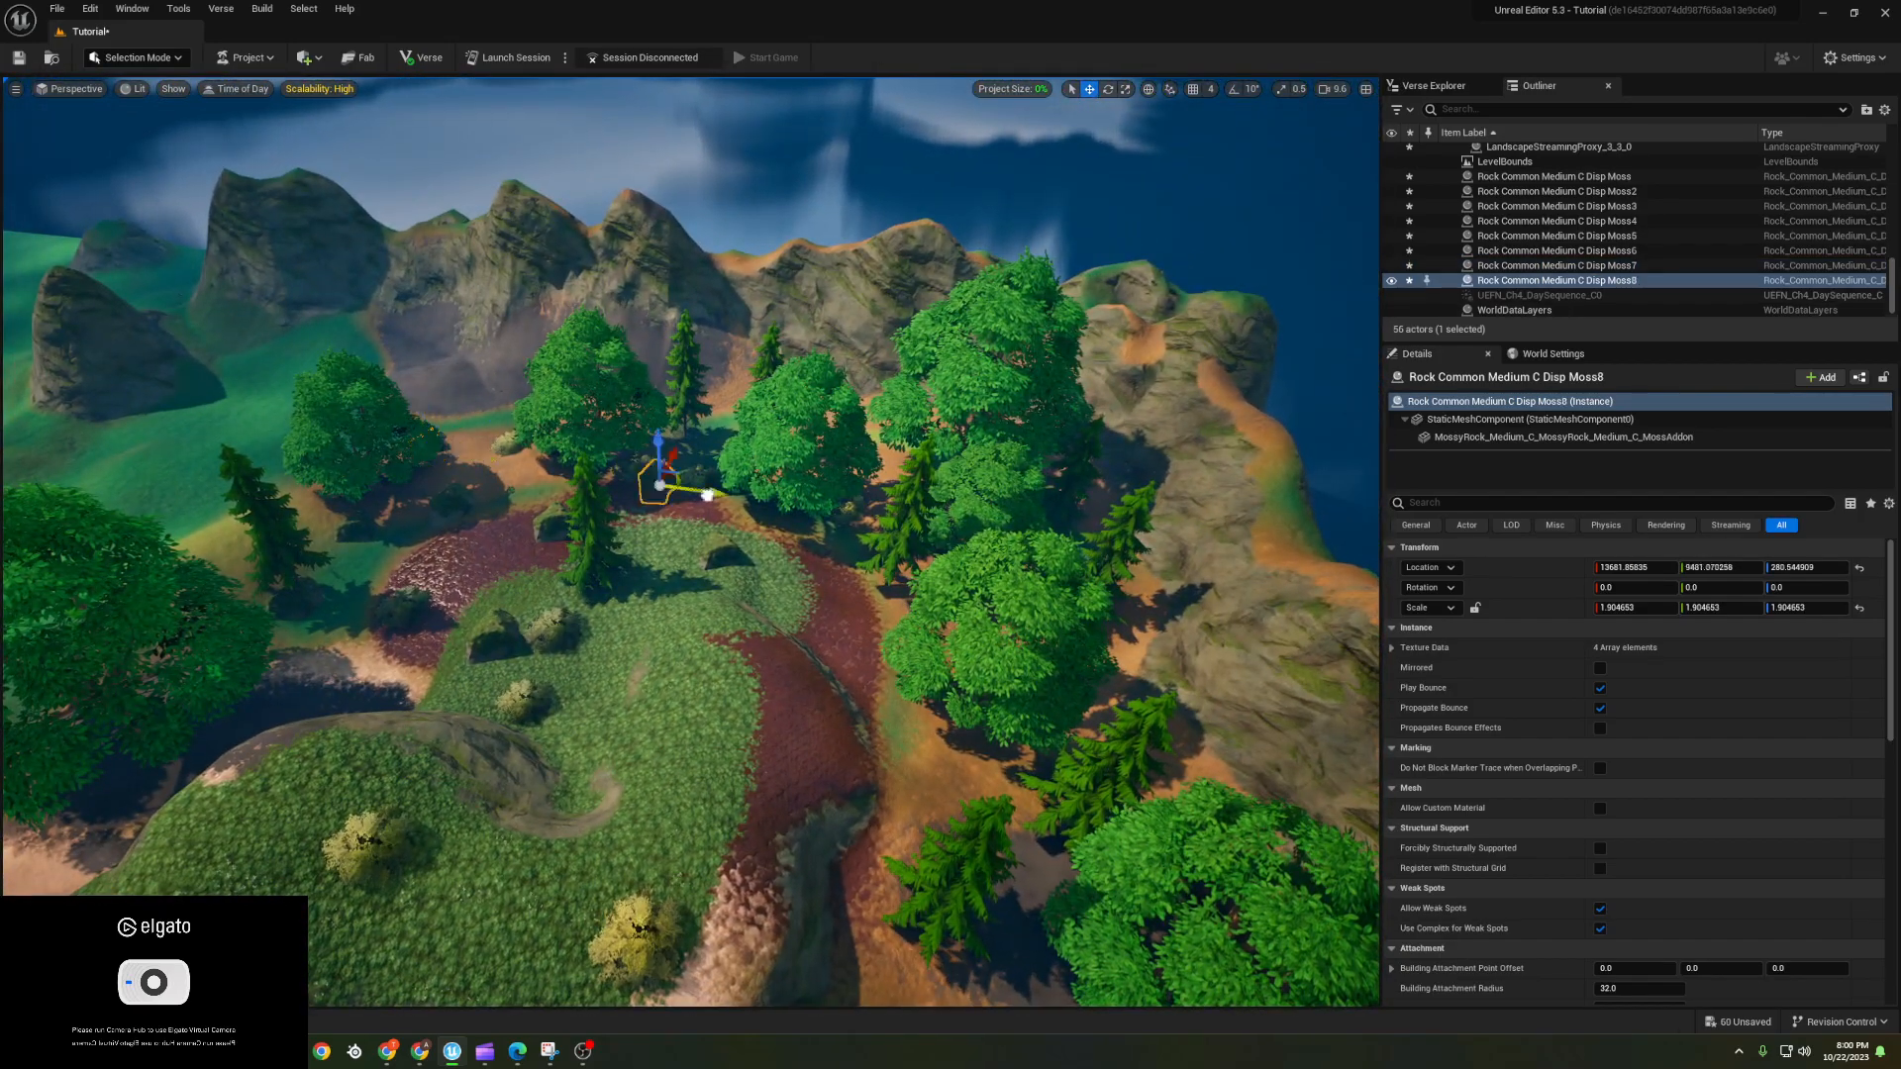
right_click_drag(859, 485, 940, 505)
left_click_drag(816, 450, 834, 490)
right_click_drag(931, 584, 802, 567)
- Return to the top-level Galleries folder and search it for mountain
key("ctrl+space")
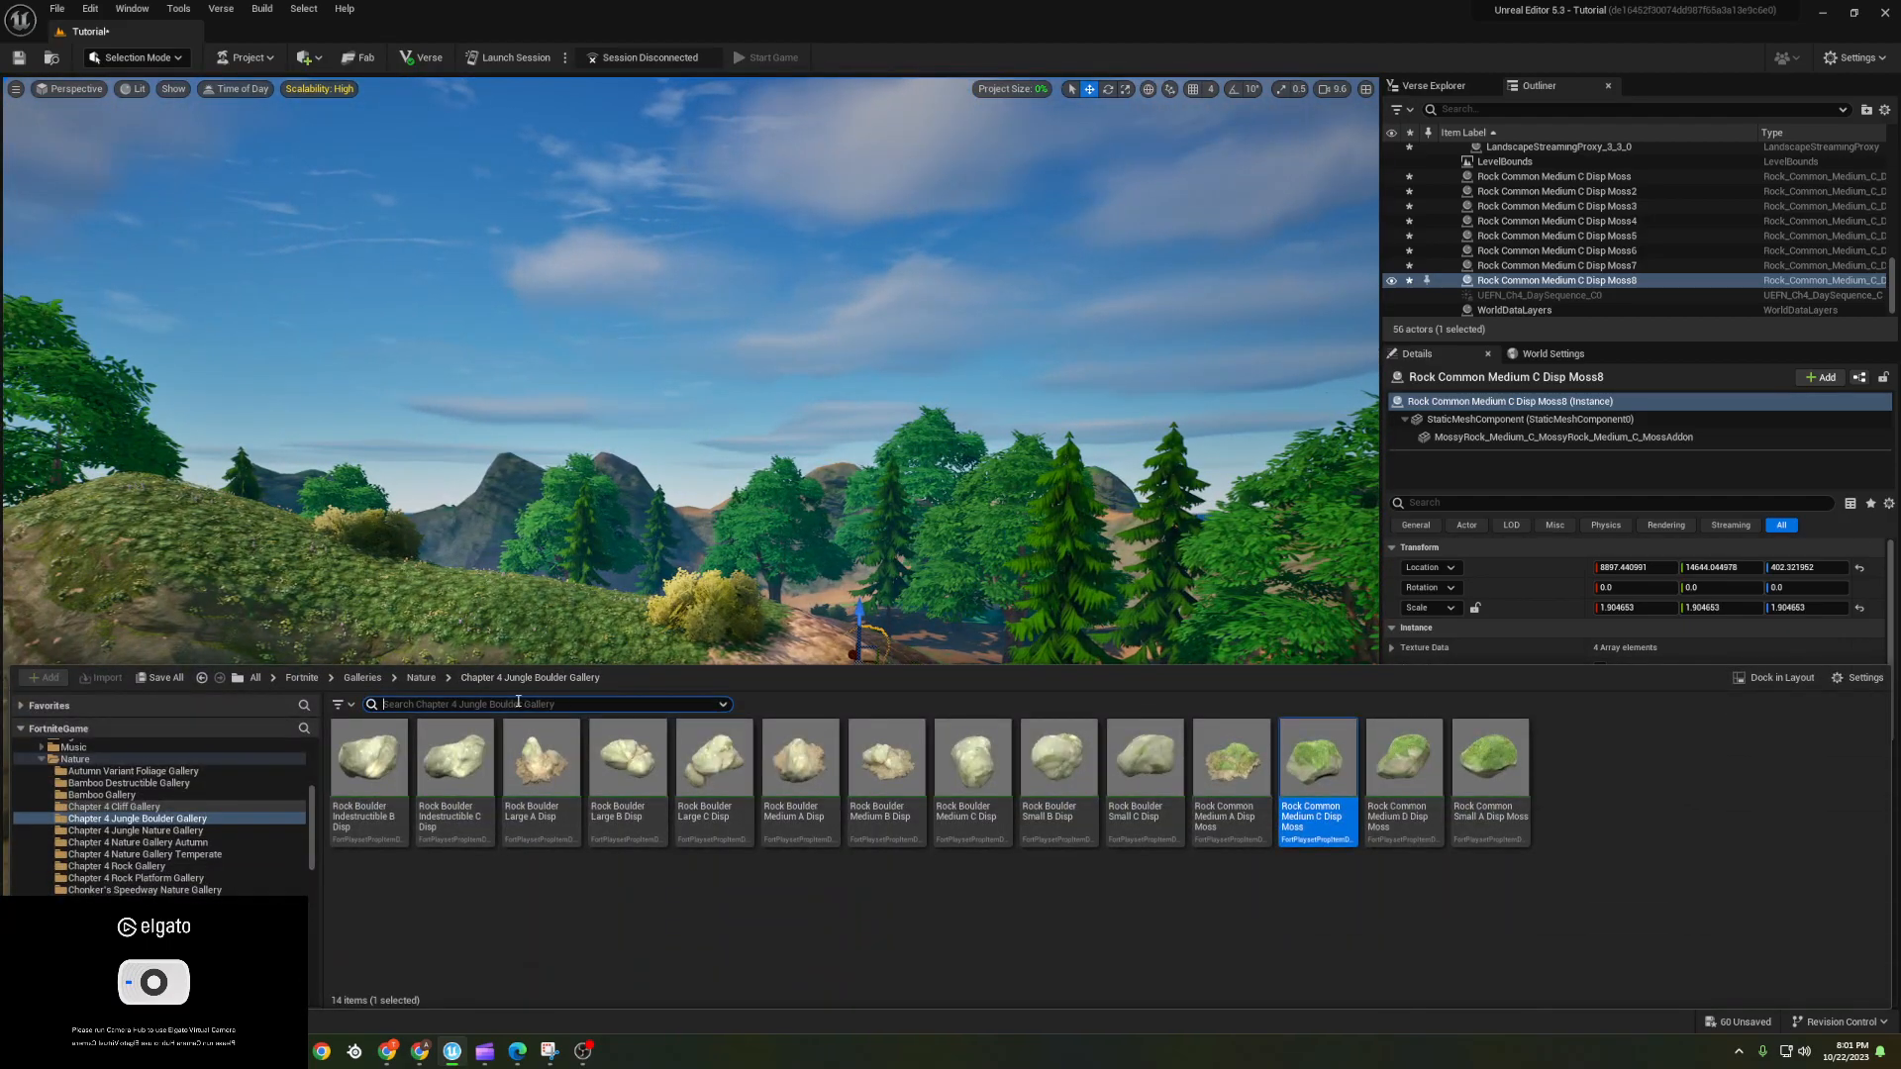
left_click(102, 760)
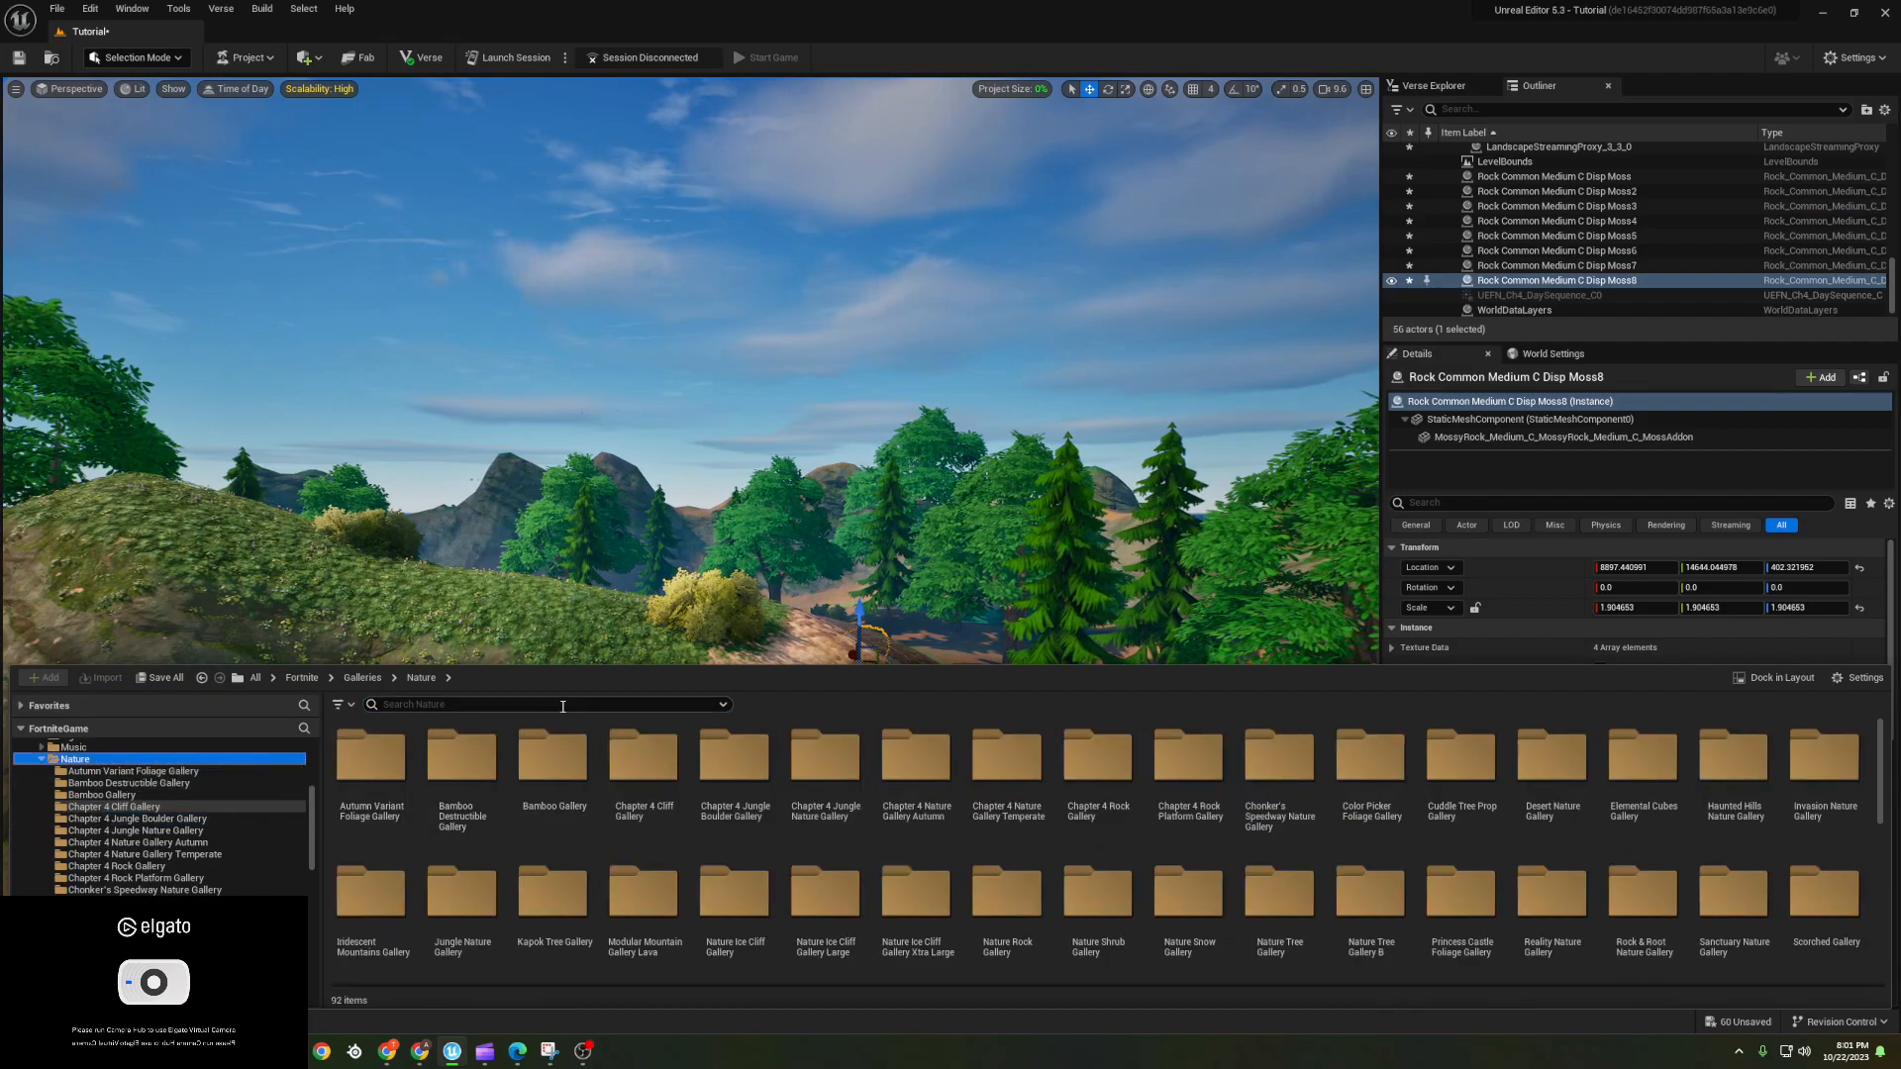
left_click(363, 678)
type("mountain")
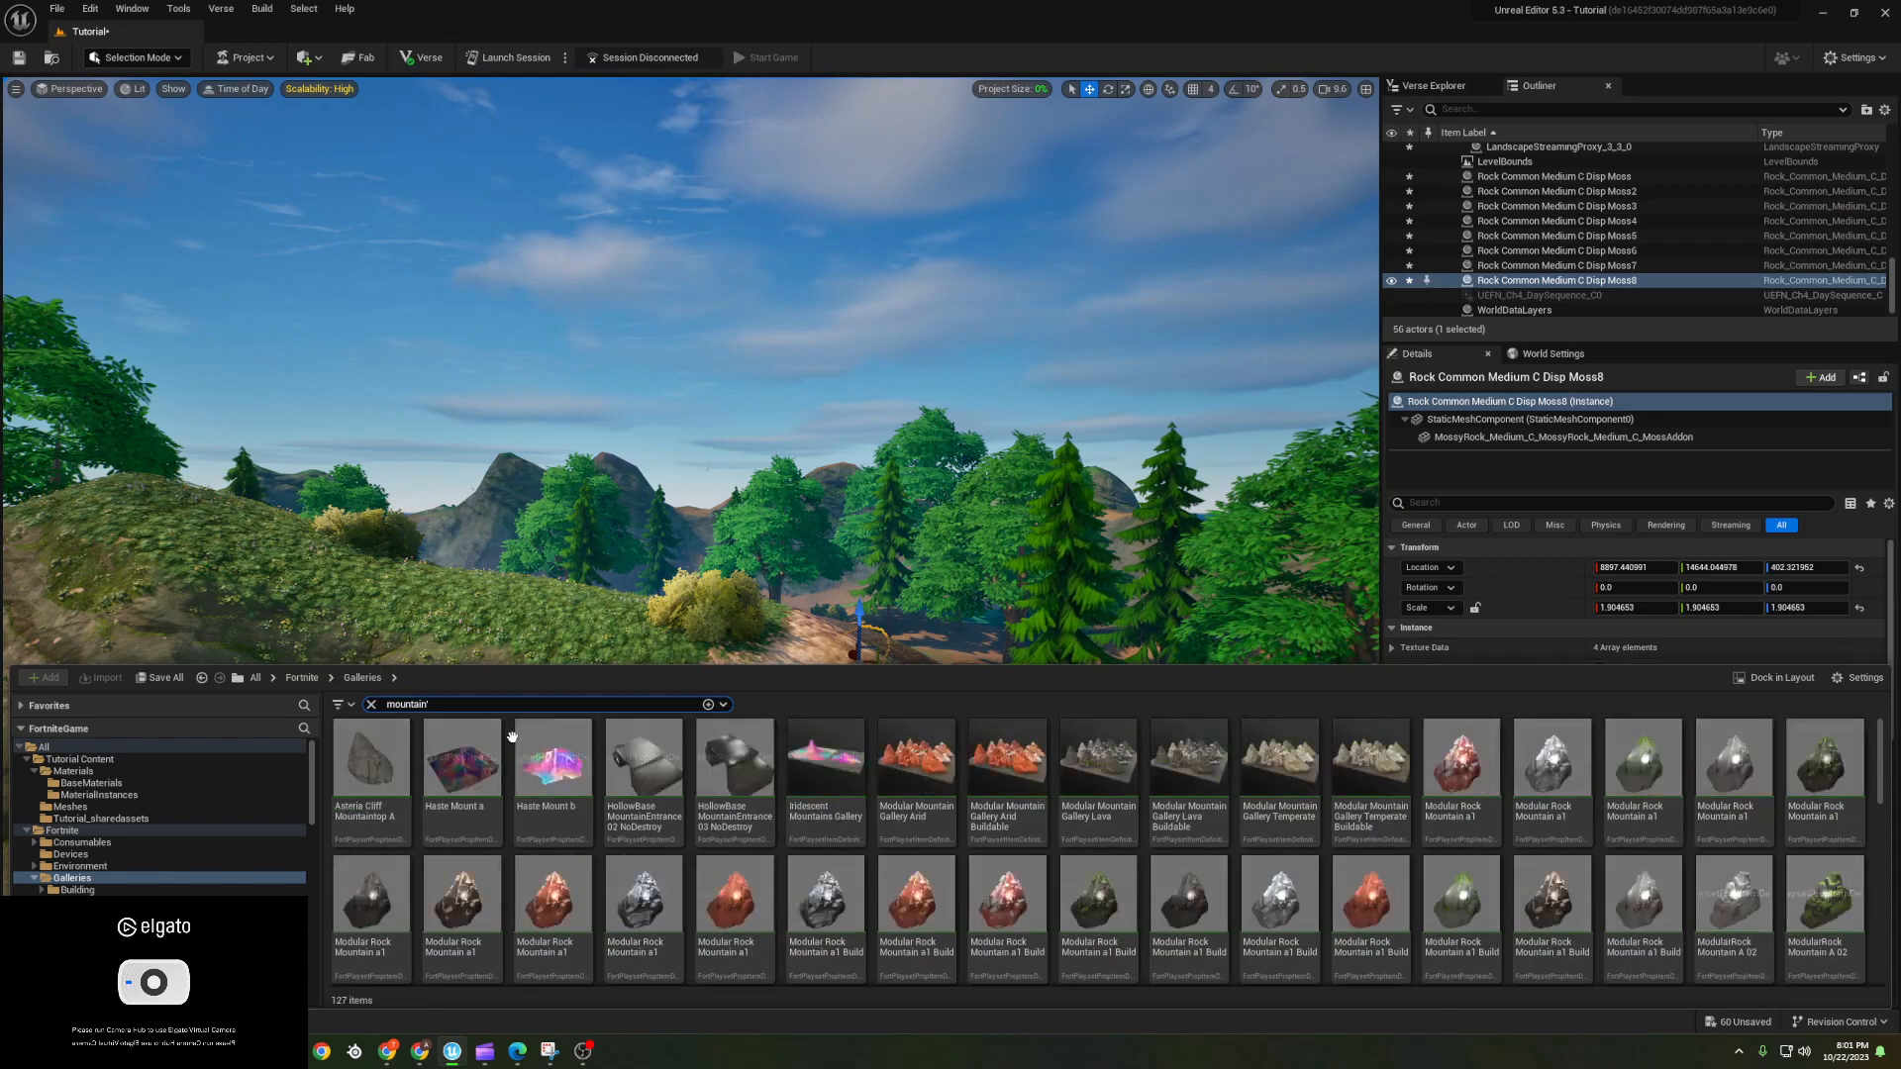
- Place a mossy Modular Rock Mountain a1 Build from the mountain search results above the grassland
scroll(1085, 845, "down", 2)
scroll(1084, 845, "down", 2)
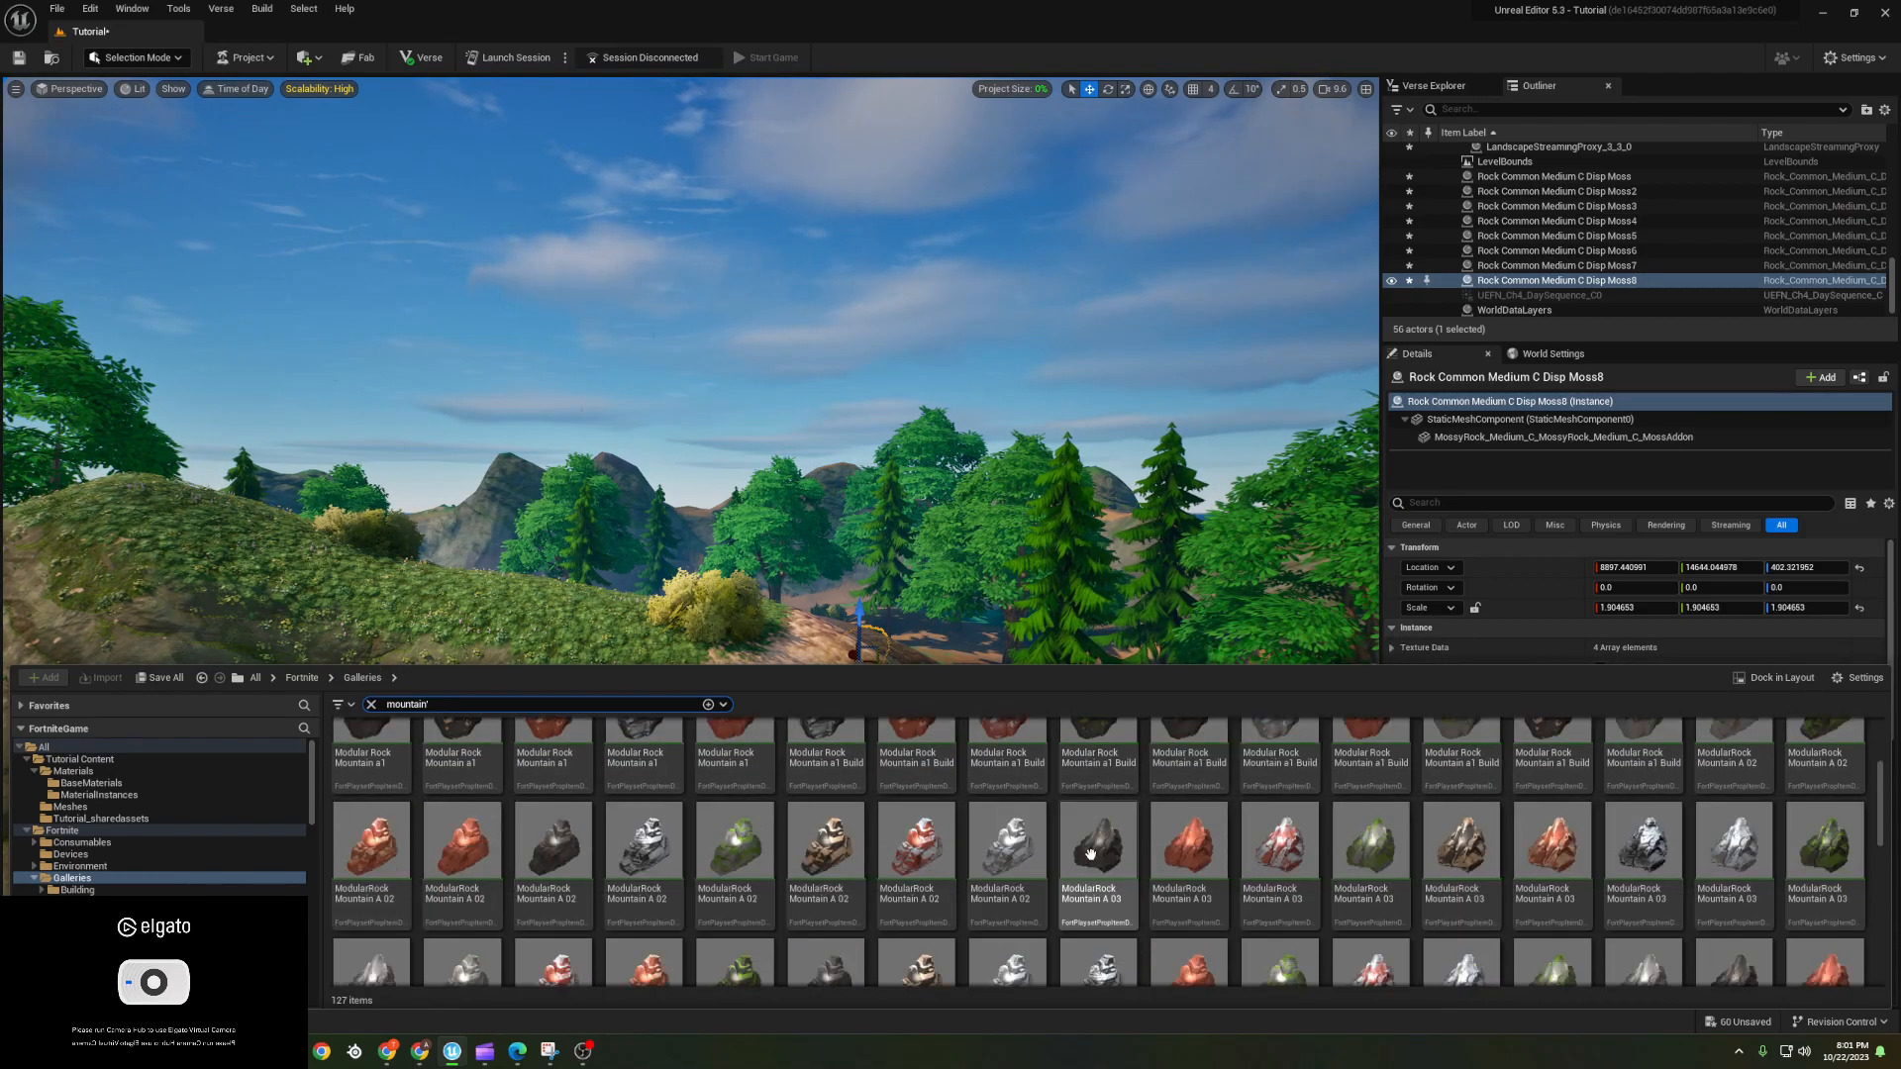
scroll(1125, 889, "down", 4)
scroll(1124, 890, "up", 8)
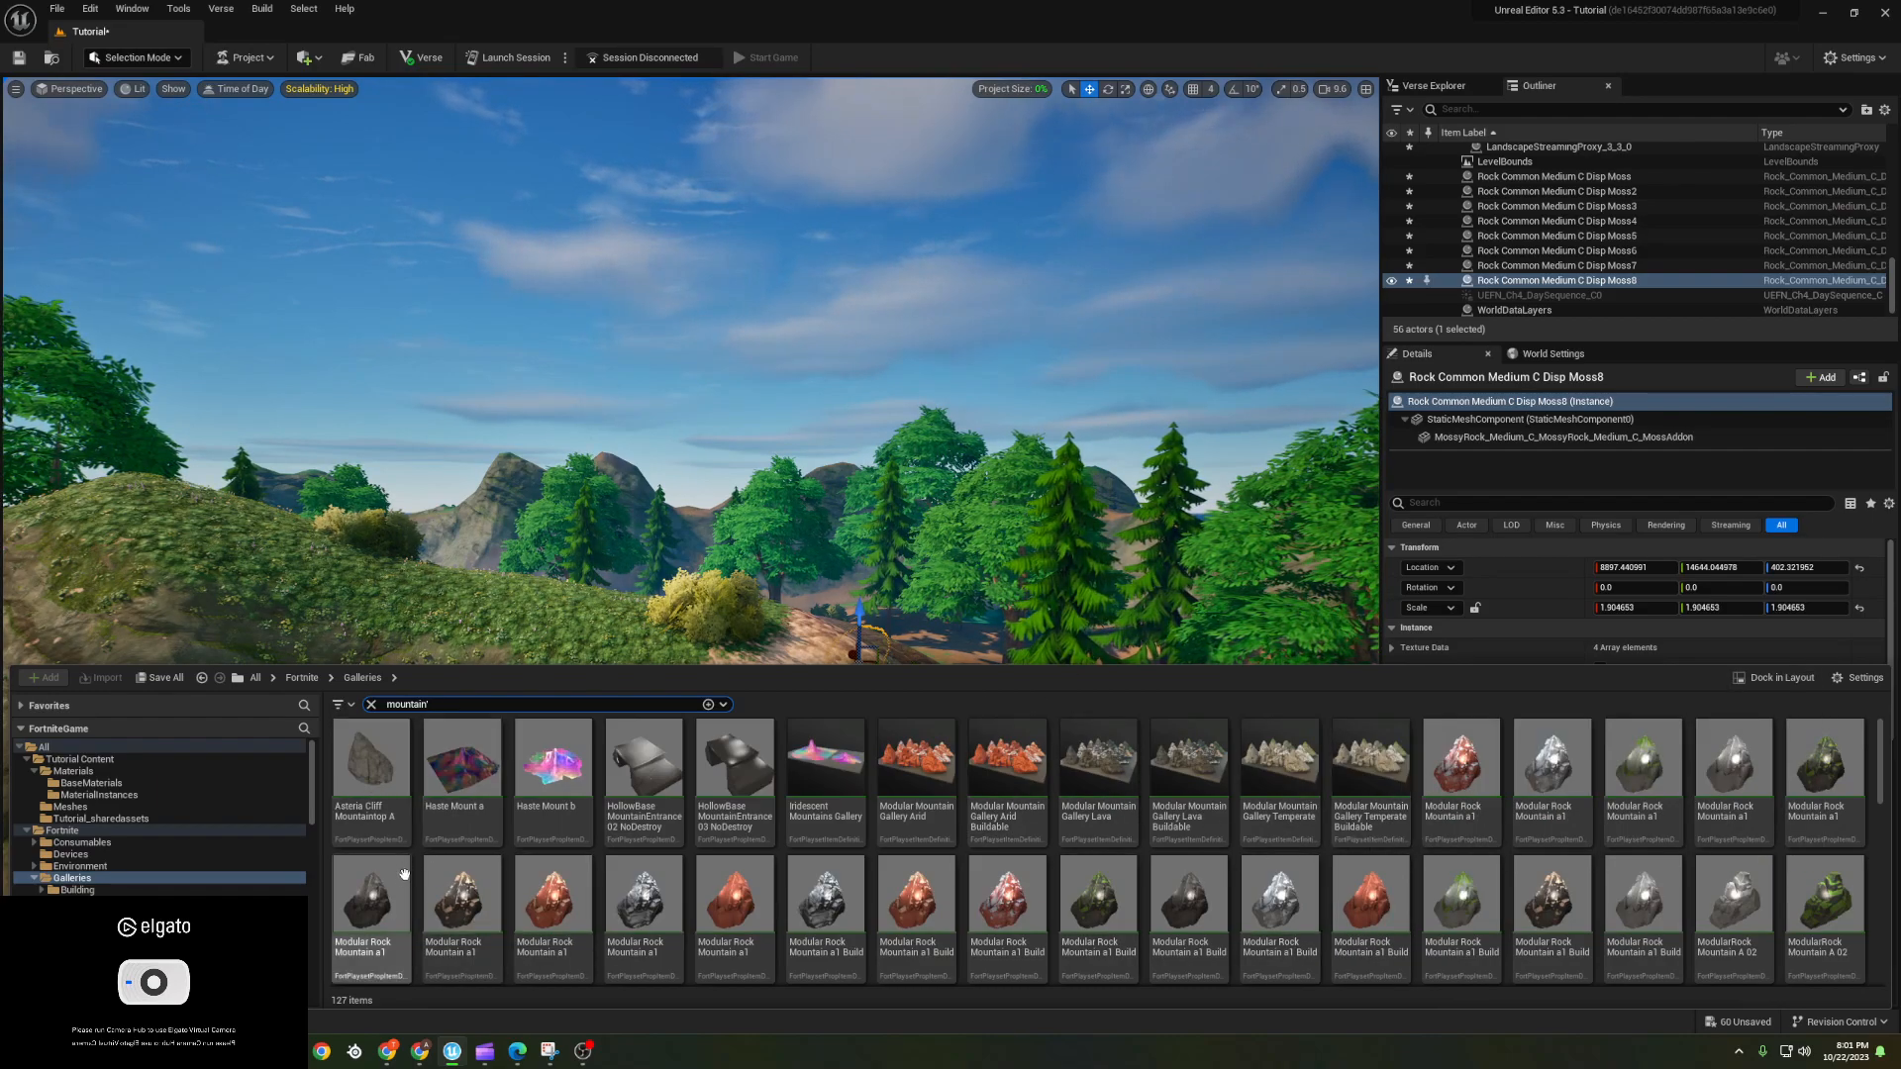
left_click_drag(1123, 936, 713, 503)
mouse_move(874, 545)
right_mouse_down()
mouse_move(873, 614)
mouse_move(921, 653)
mouse_move(873, 546)
right_mouse_up()
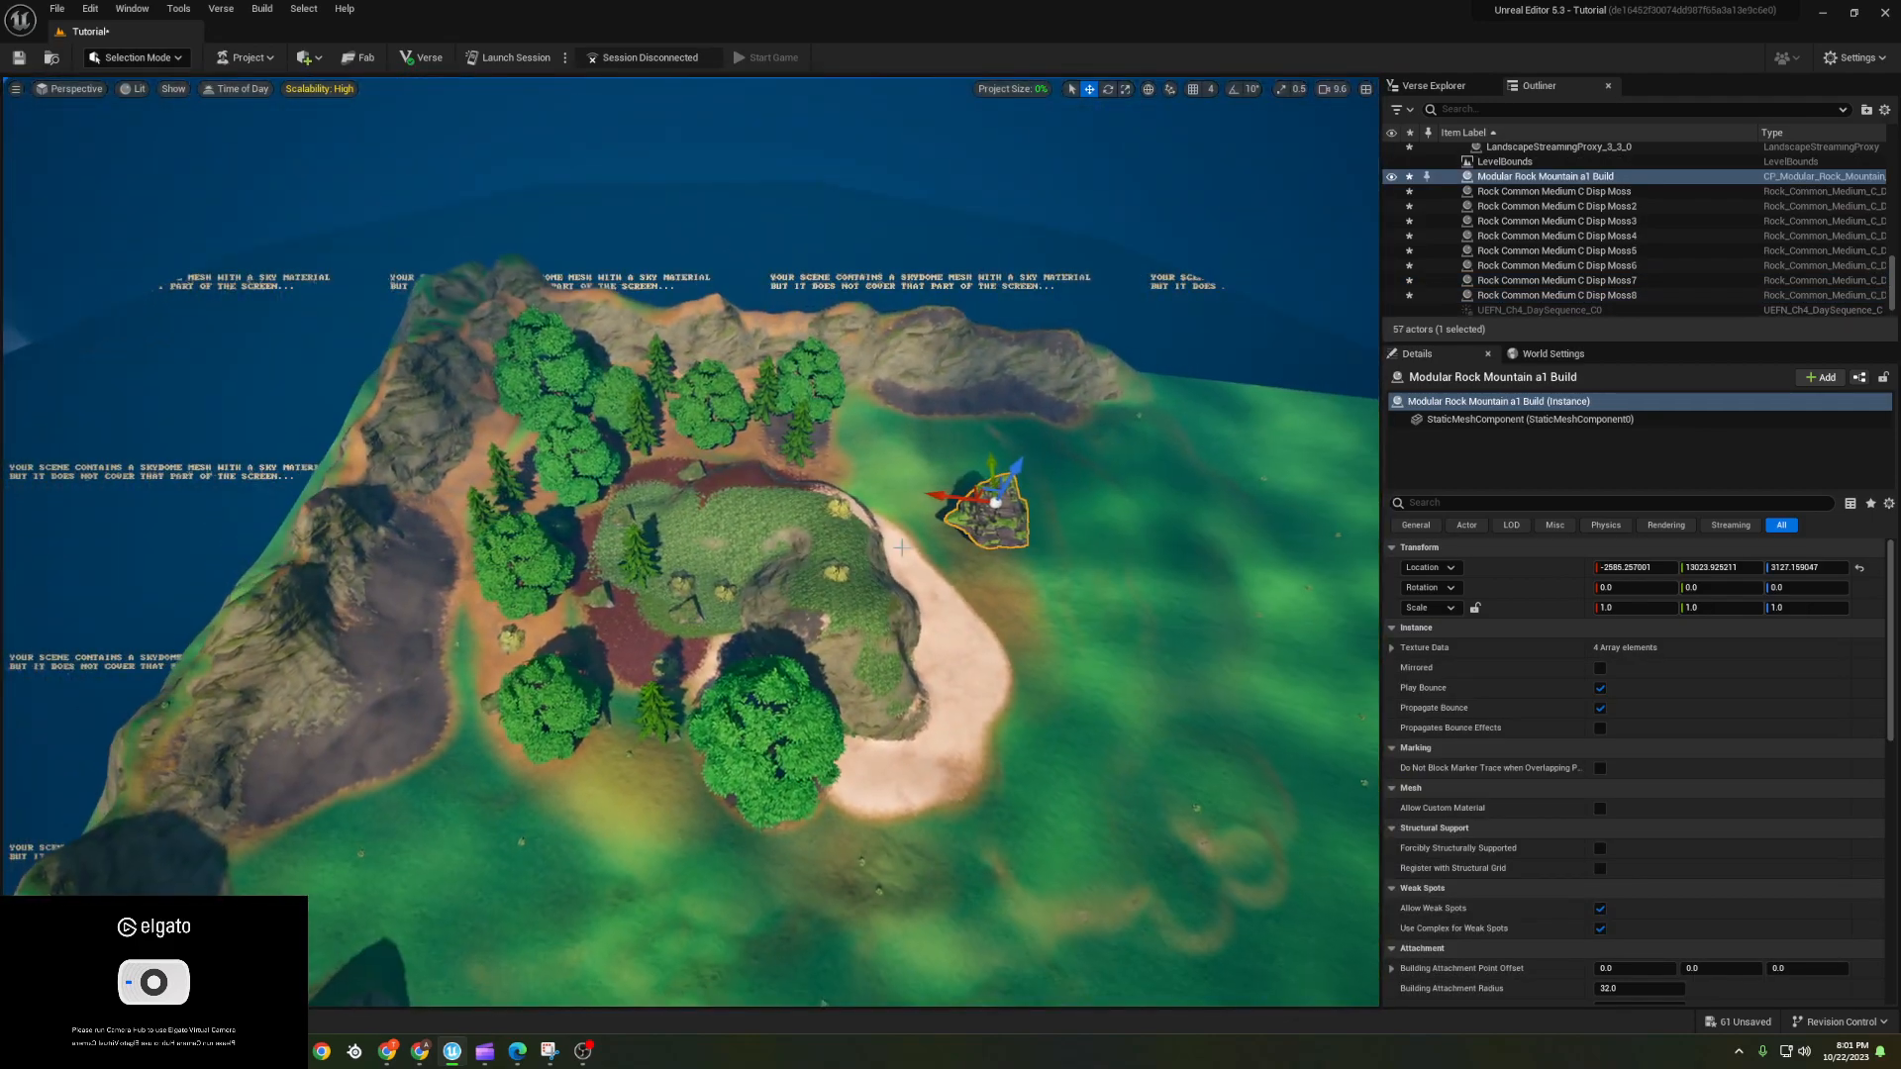
- Move the rock mountain behind the ridge beyond the oaks and scale it uniformly to about 5.93
left_click_drag(946, 495, 244, 455)
right_click_drag(285, 465, 188, 357)
key("r")
left_click_drag(555, 492, 653, 475)
key("a")
right_click_drag(612, 598, 754, 626)
left_click_drag(507, 476, 440, 494)
right_click_drag(440, 494, 307, 483)
key("d")
key("s")
right_click_drag(610, 499, 610, 495)
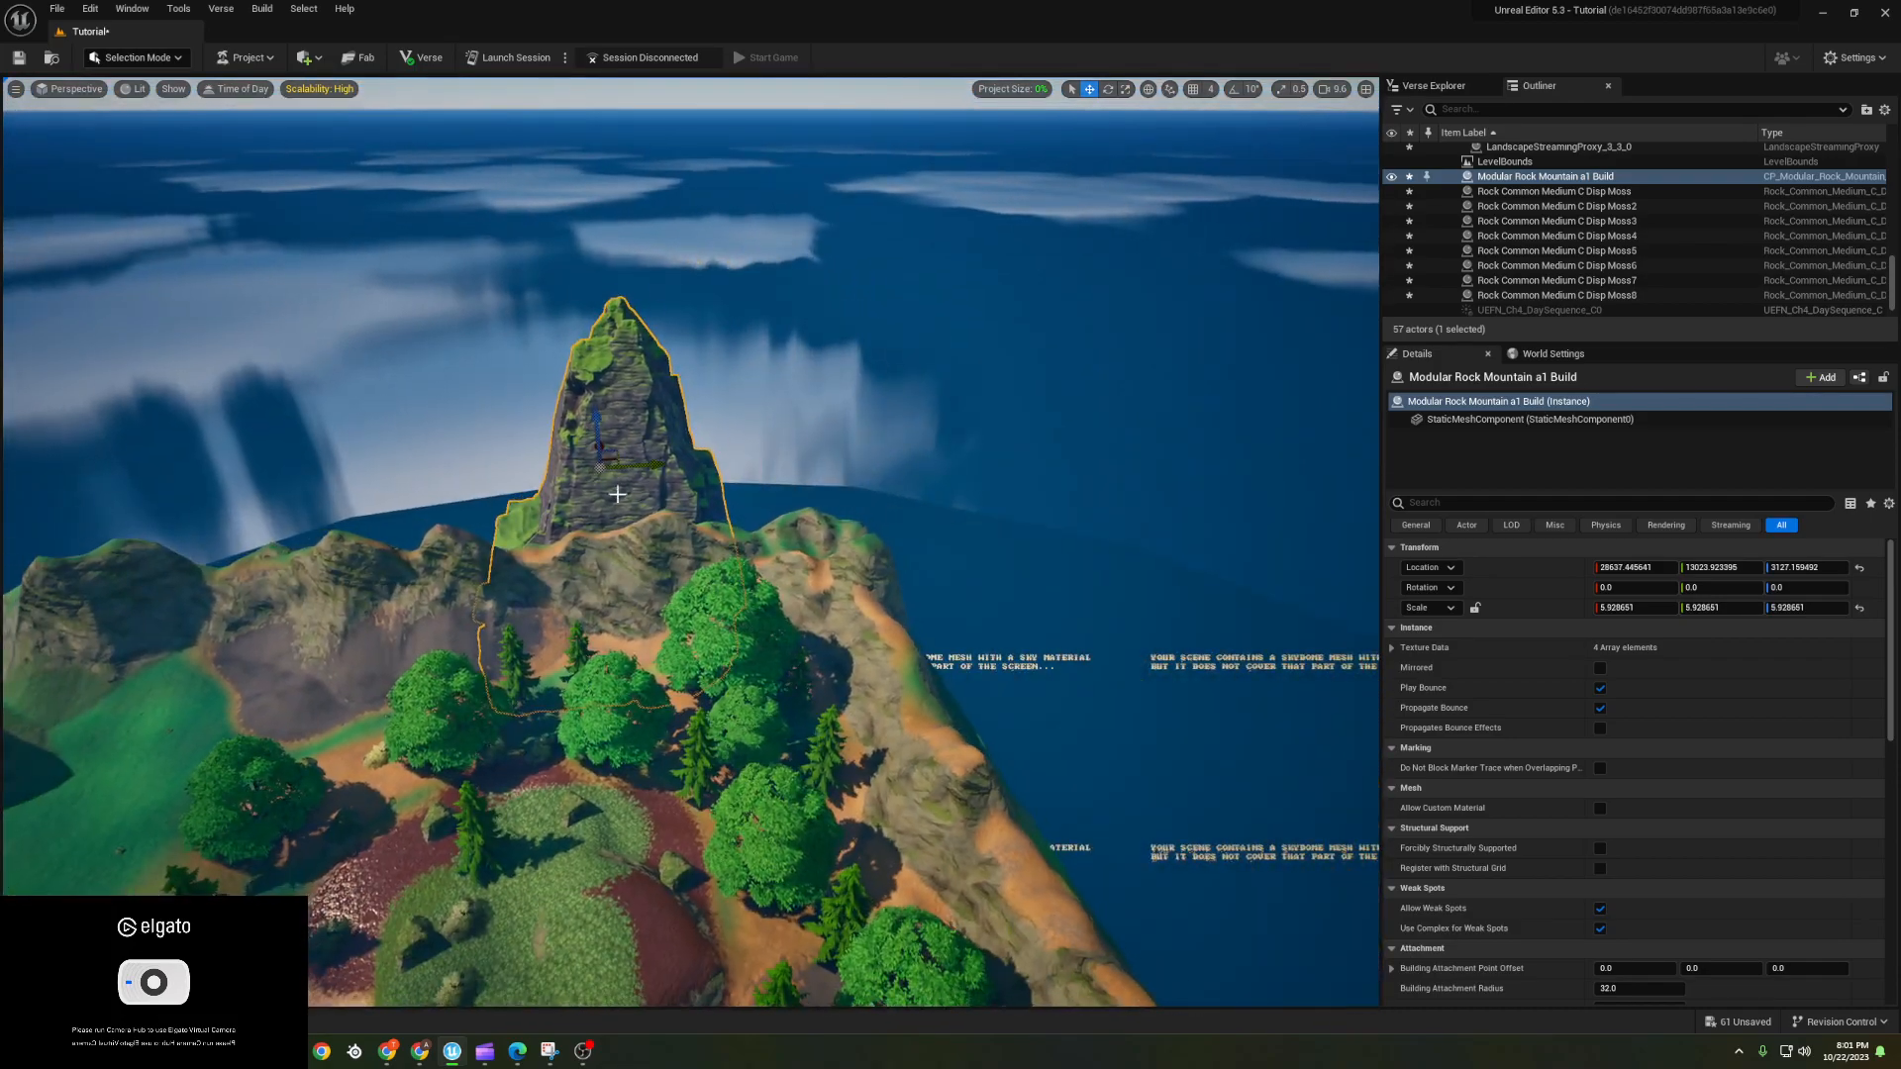
- Duplicate the mossy mountain to both sides along the far ridge, lowering the copies and tilting them sideways
left_click_drag(641, 465, 752, 482, "alt")
mouse_move(721, 413)
left_mouse_down()
mouse_move(728, 436)
mouse_move(705, 406)
mouse_move(733, 403)
left_mouse_up()
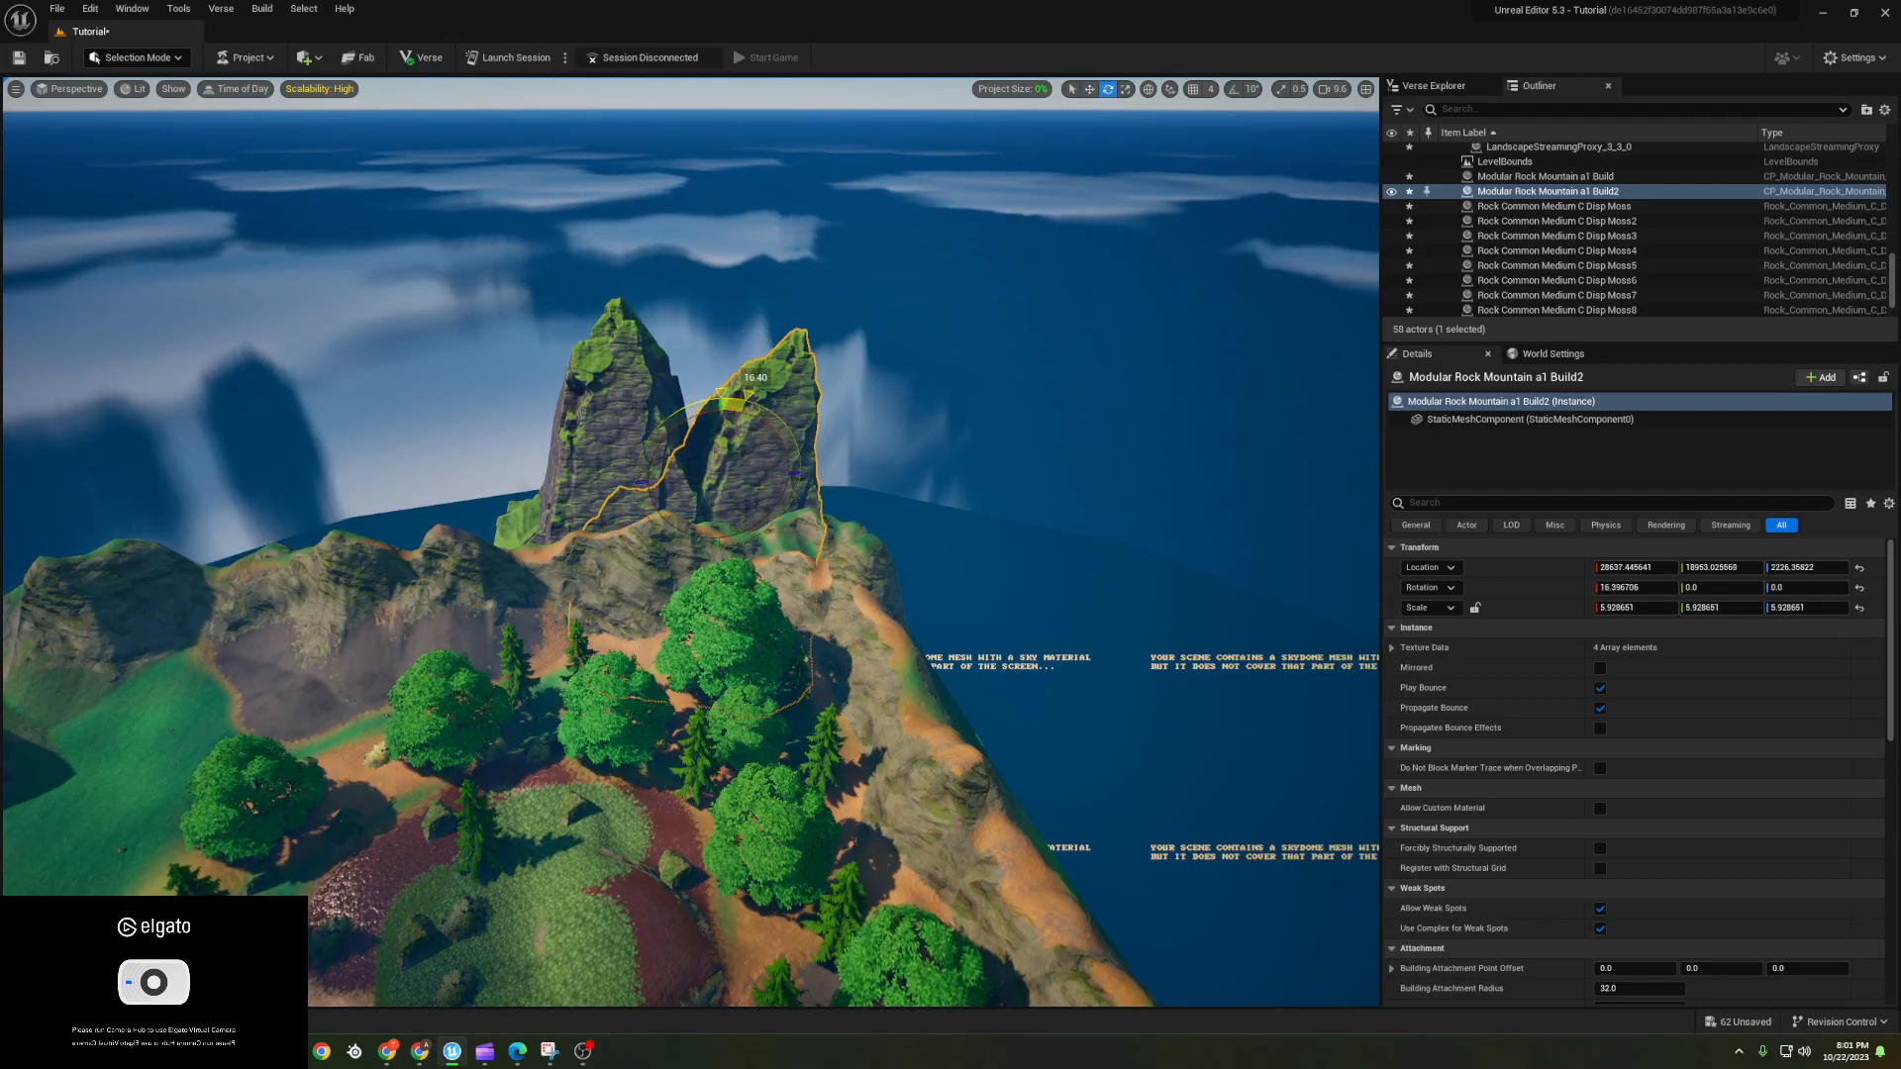
left_click_drag(753, 498, 555, 457, "alt")
key("e")
key("w")
right_click_drag(554, 457, 574, 394)
right_click_drag(833, 472, 844, 473)
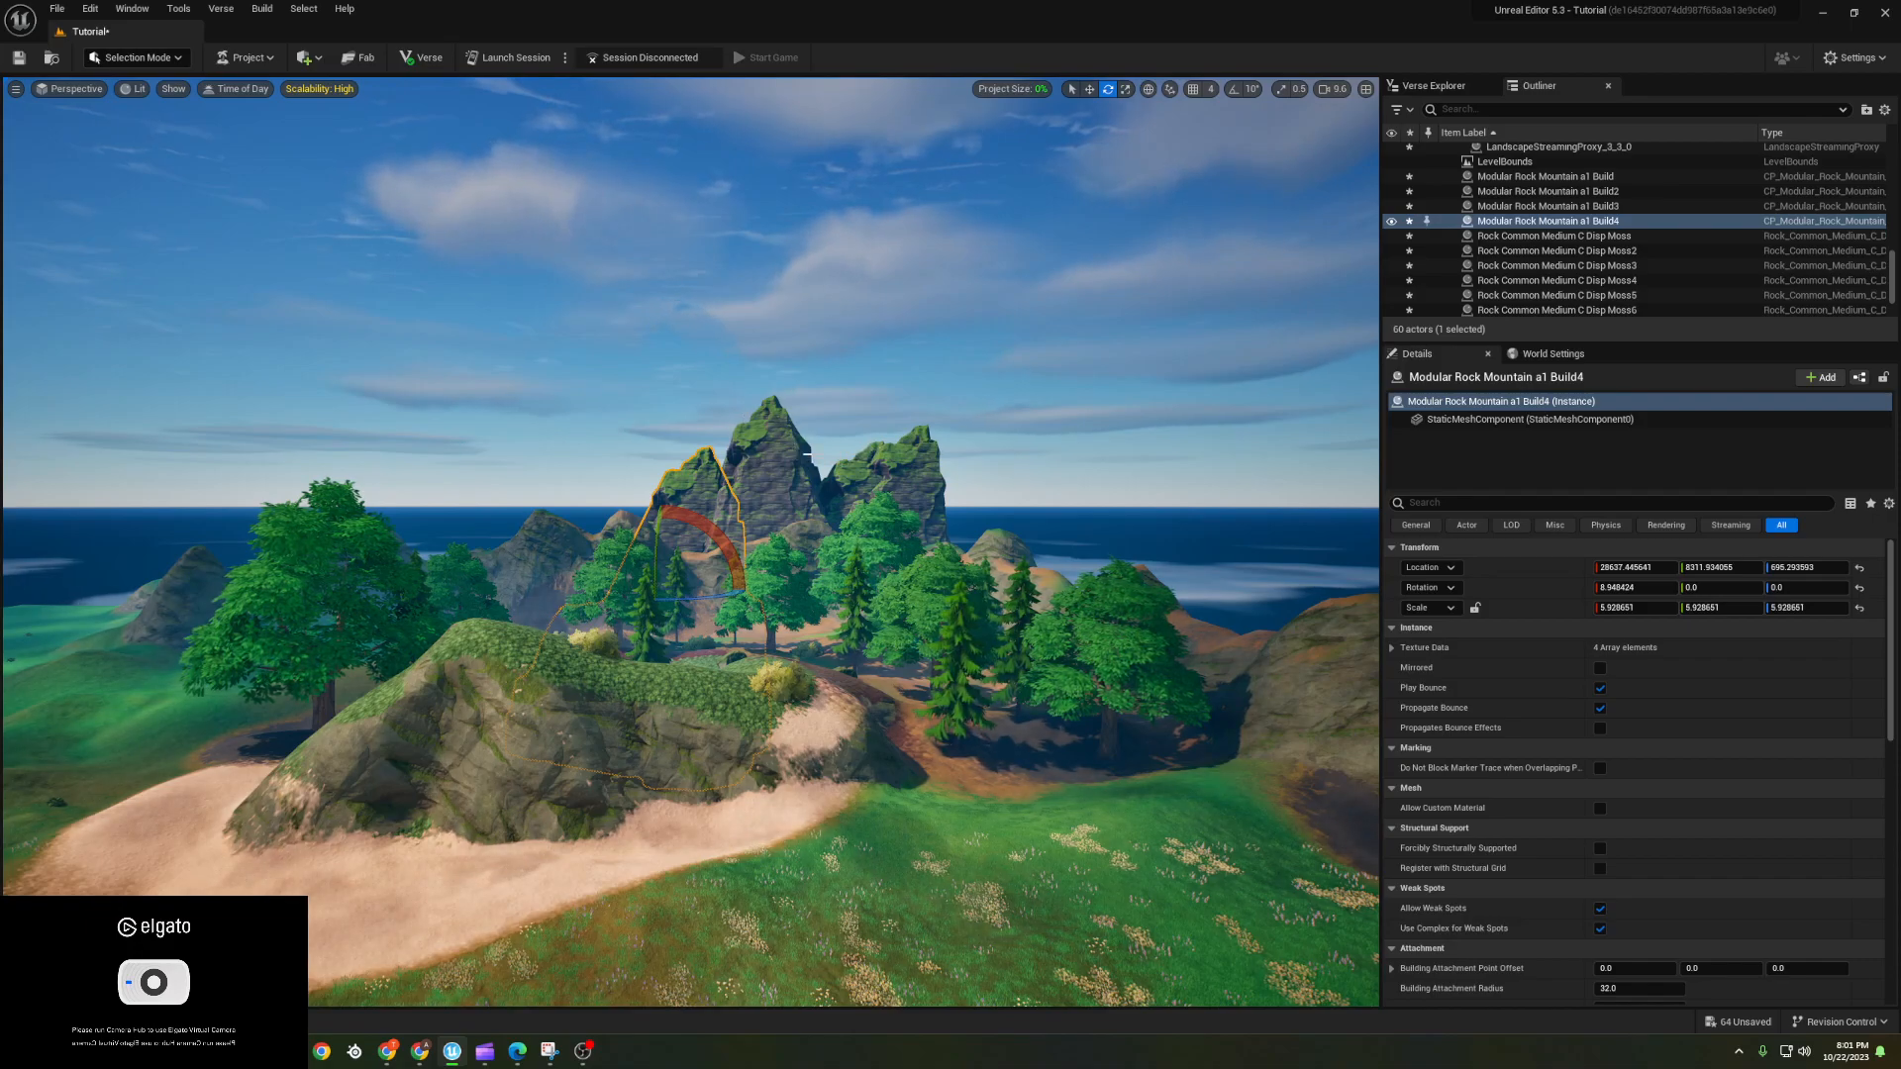
- Duplicate the outermost mossy peak further along the ridge and tilt the copy to about -4.8 degrees
right_click_drag(808, 456, 808, 456)
key("a")
key("r")
left_click_drag(733, 587, 688, 585, "alt")
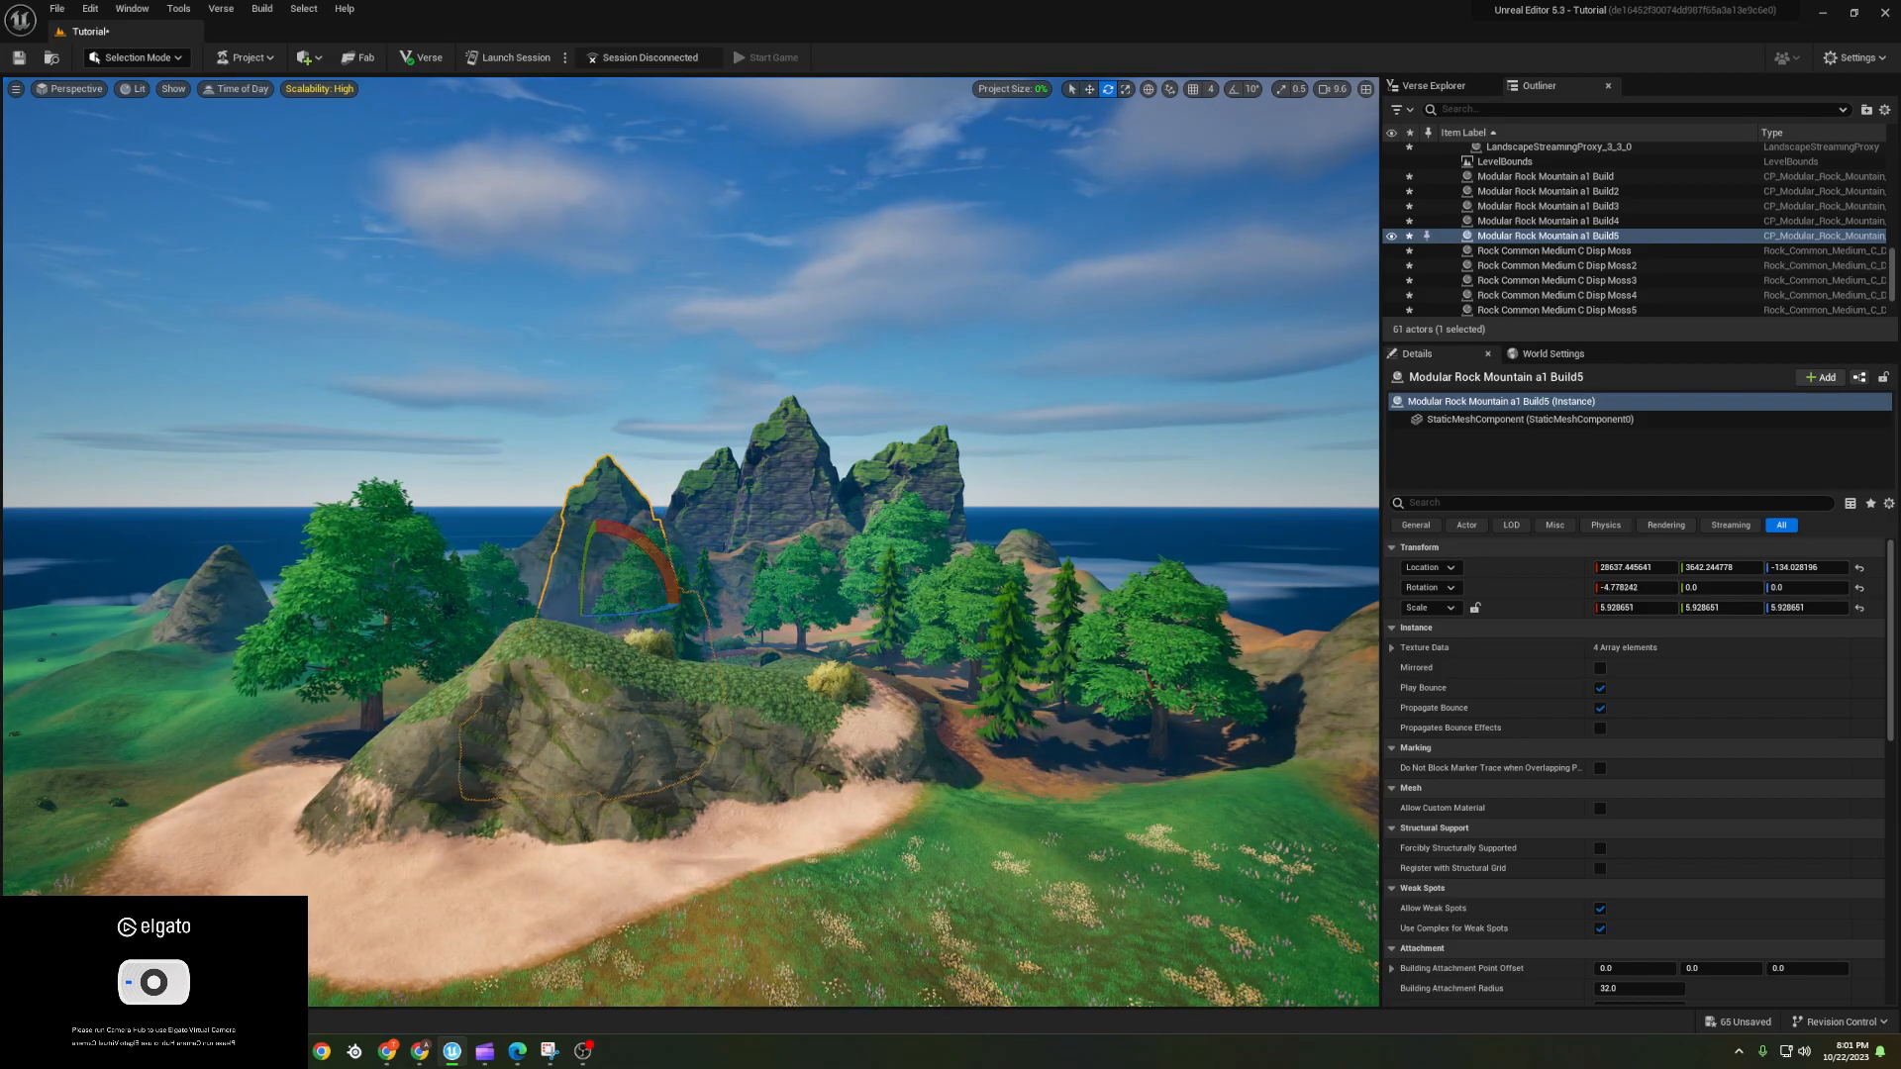
- Duplicate a mossy peak behind the range, scale the copy to about 9.58 and raise it above the other peaks
left_click(544, 488)
key("w")
right_click_drag(642, 478, 663, 612)
key("e")
key("w")
left_click(662, 547)
key("e")
key("r")
left_click_drag(562, 715, 311, 658, "alt")
right_click_drag(311, 658, 492, 649)
key("w")
mouse_move(624, 481)
left_mouse_down()
mouse_move(626, 406)
mouse_move(624, 453)
left_mouse_up()
key("e")
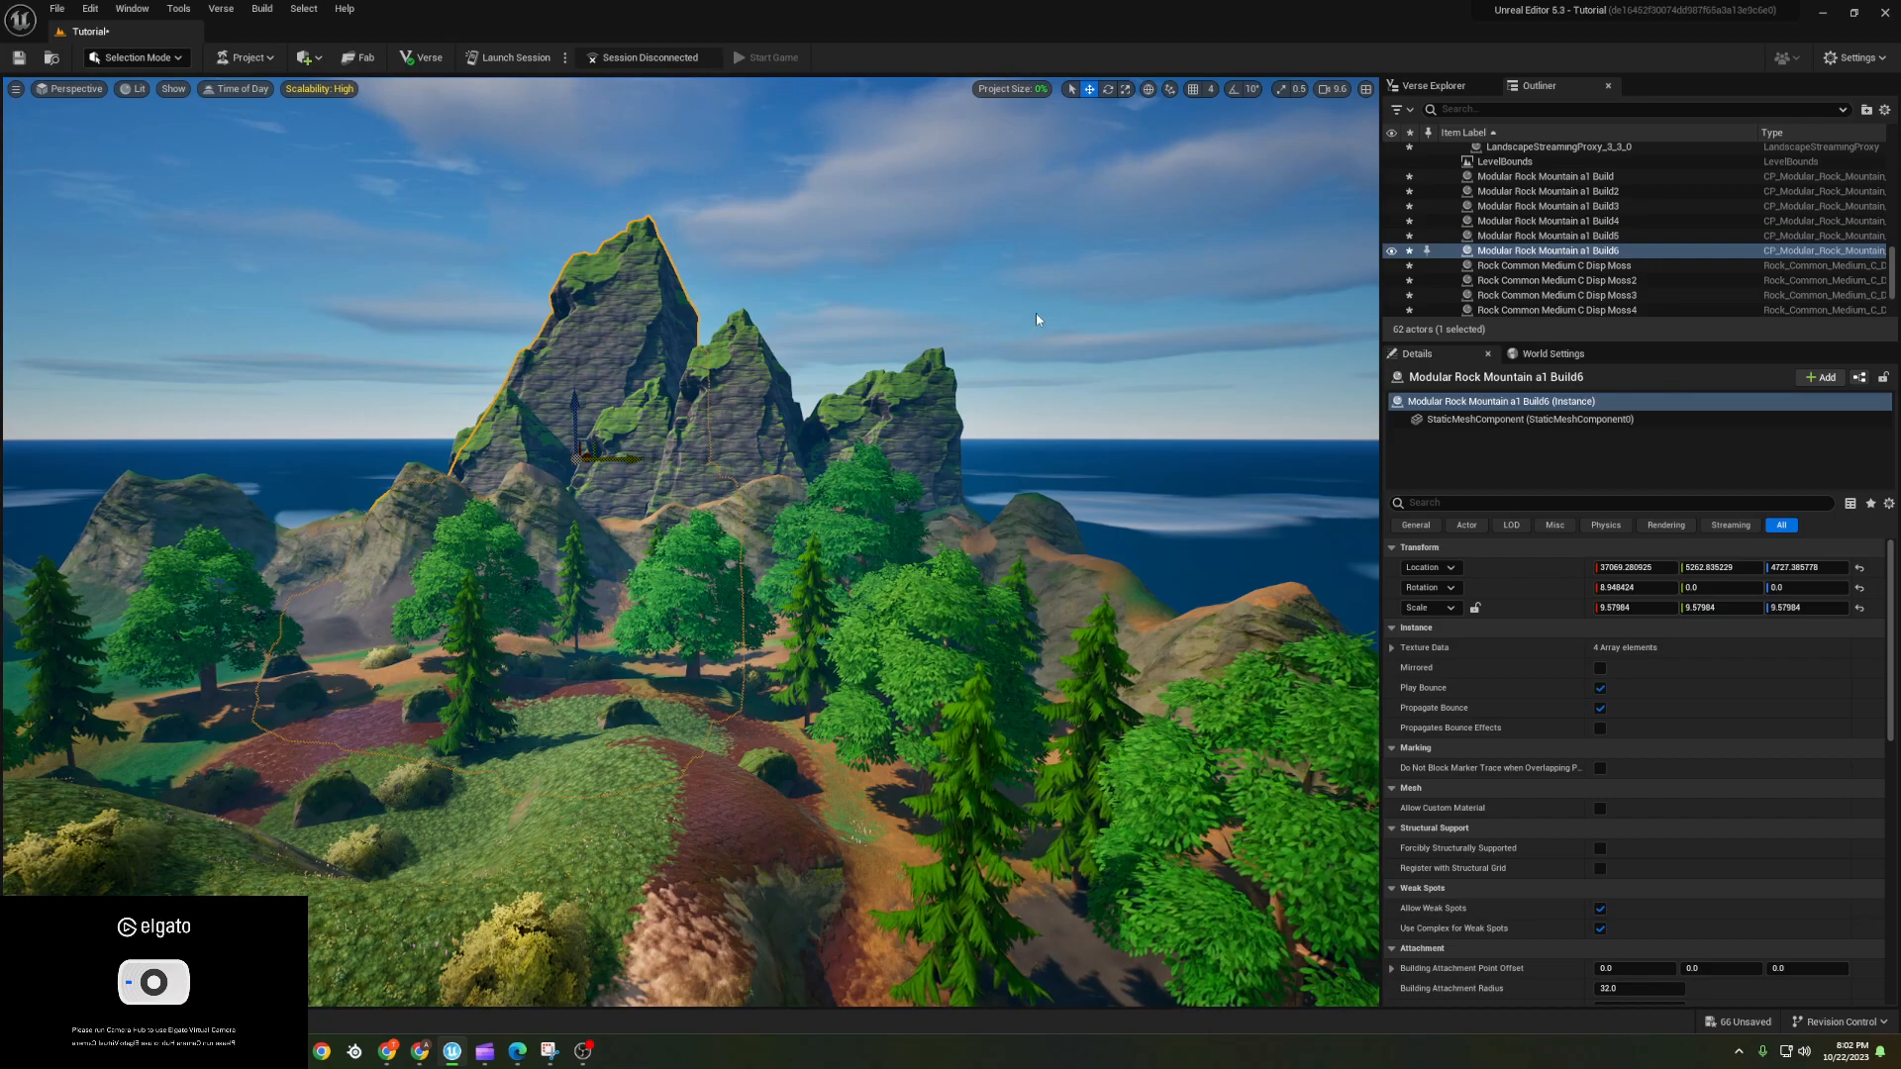
left_click(988, 437)
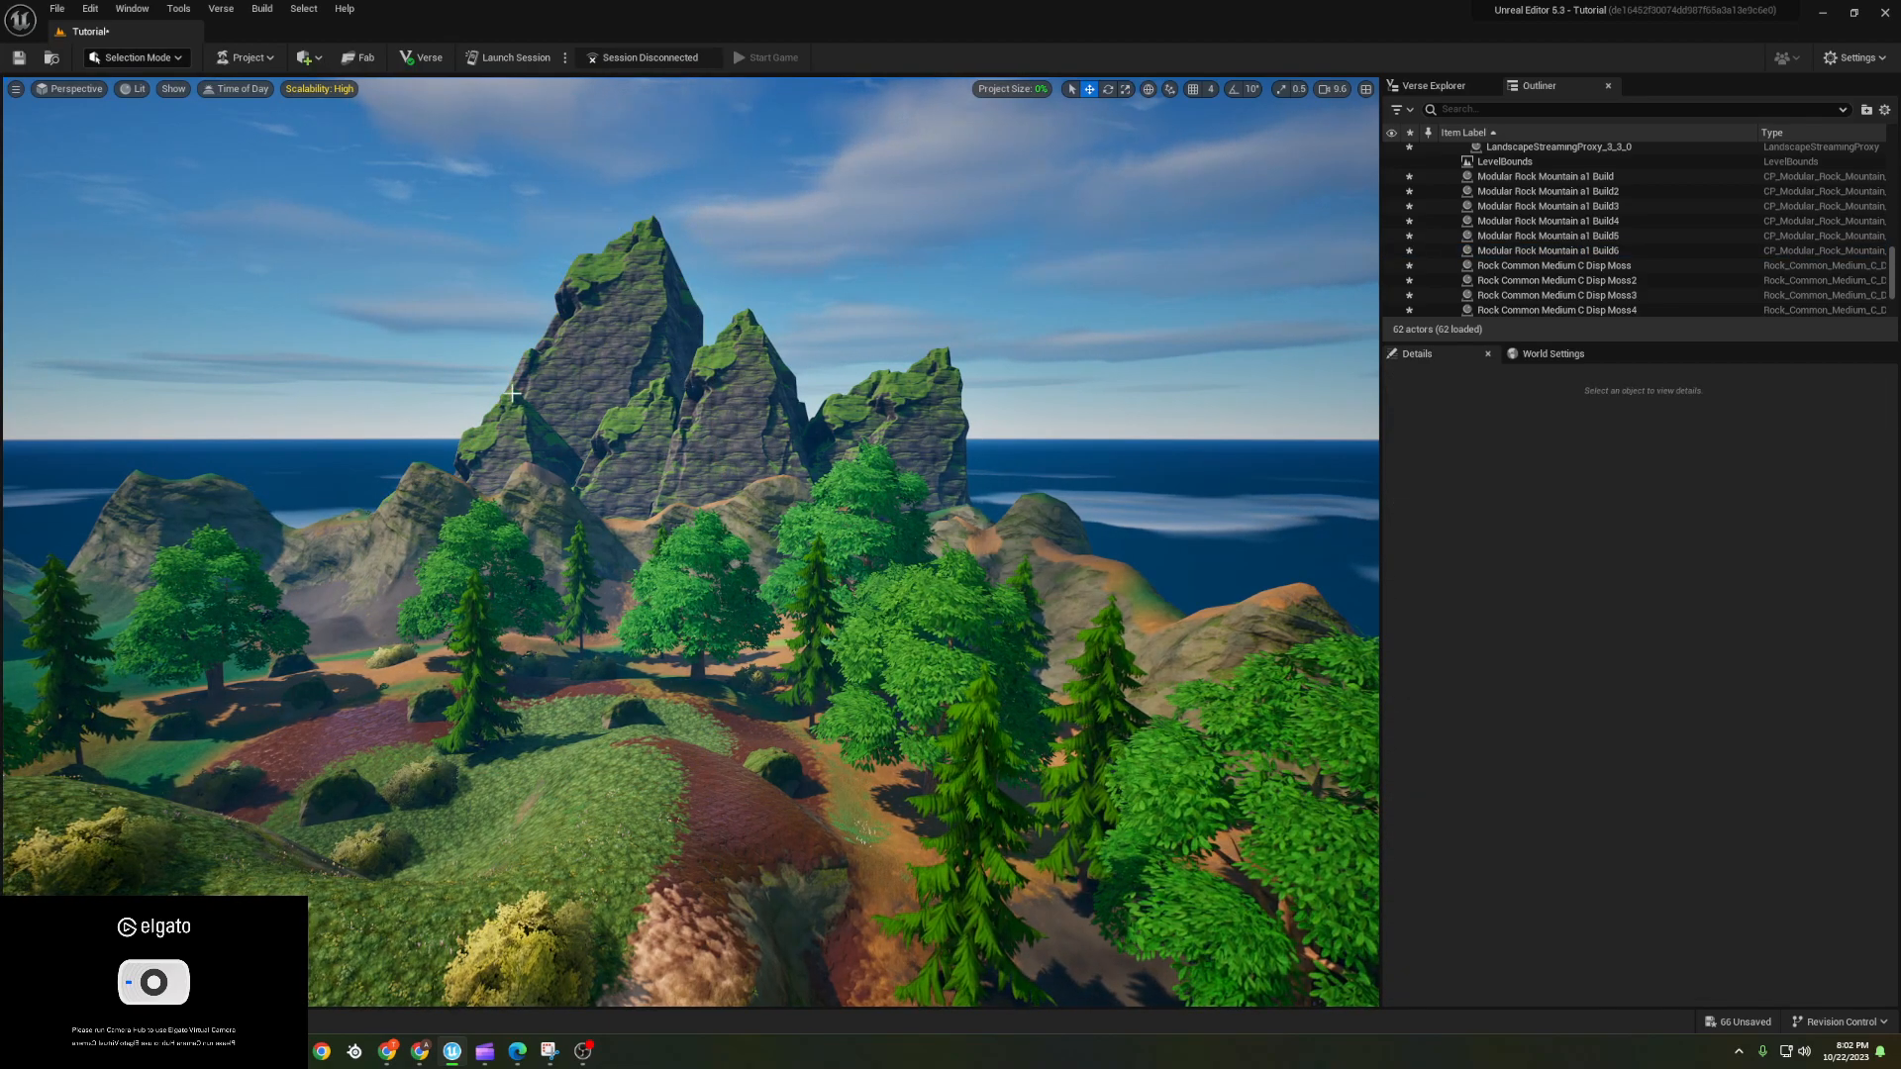
- Duplicate the large rear mountain to the end of the range, turn the copy about 30 degrees and lower it
key("s")
mouse_move(672, 385)
right_mouse_down()
mouse_move(683, 555)
mouse_move(672, 384)
right_mouse_up()
left_click(663, 517)
left_click_drag(638, 539, 429, 565, "alt")
key("e")
key("r")
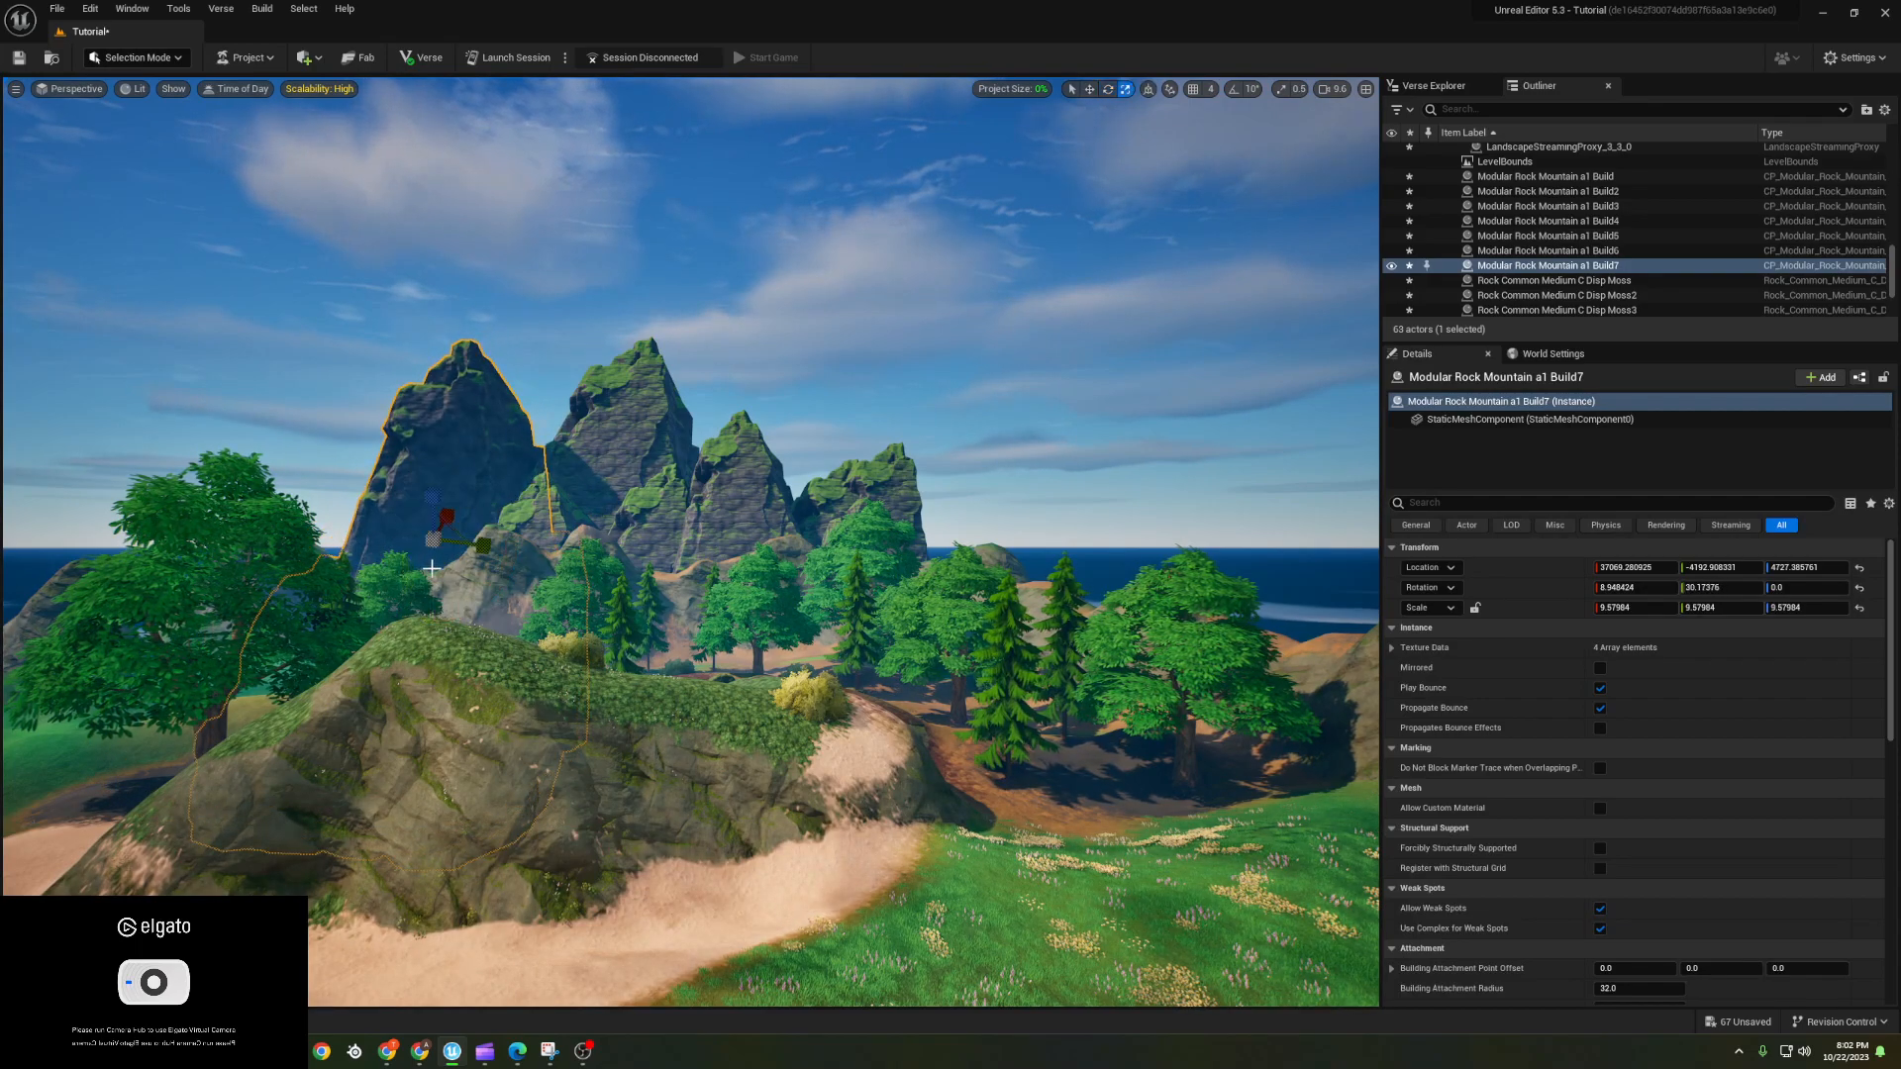
left_click_drag(434, 490, 424, 524)
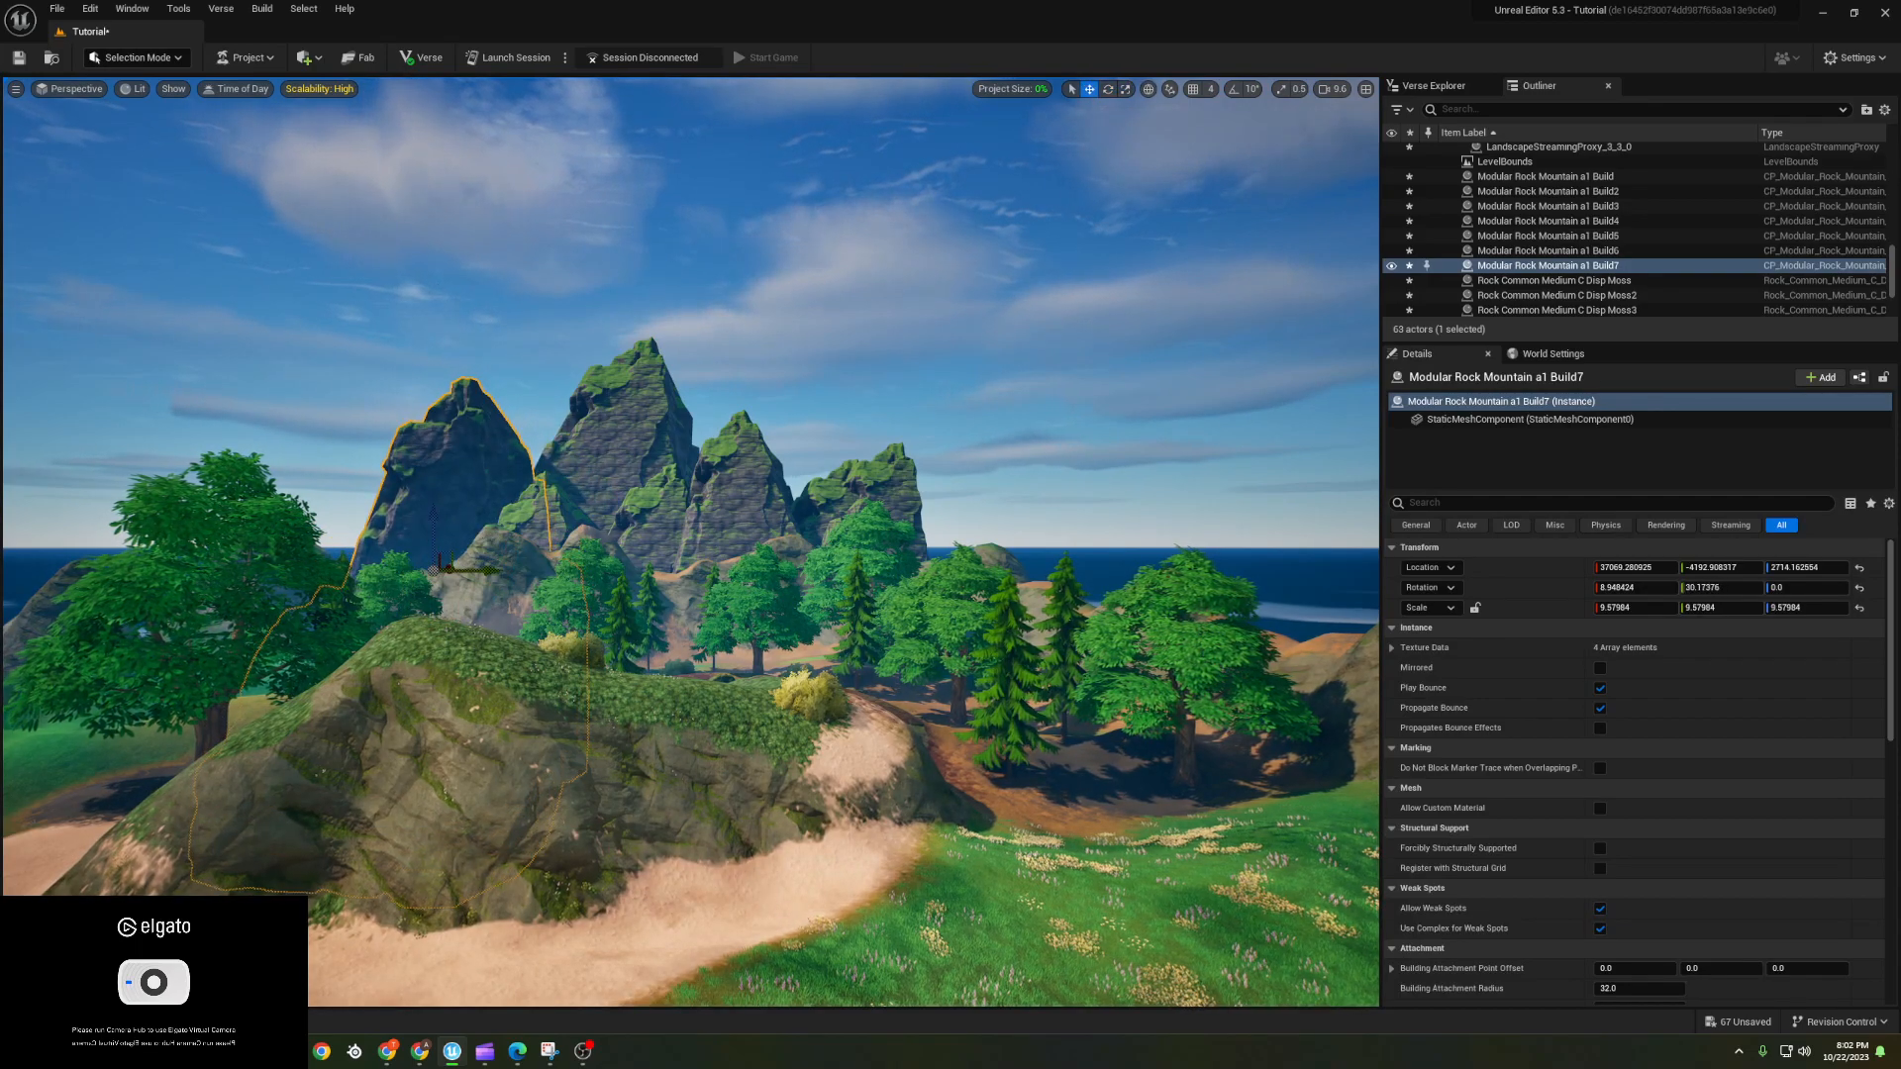
key("Escape")
- Tilt the large rear mountain to about 24 degrees on the X axis and nudge it within the range
key("a")
right_click_drag(620, 446, 659, 457)
key("d")
left_click(590, 459)
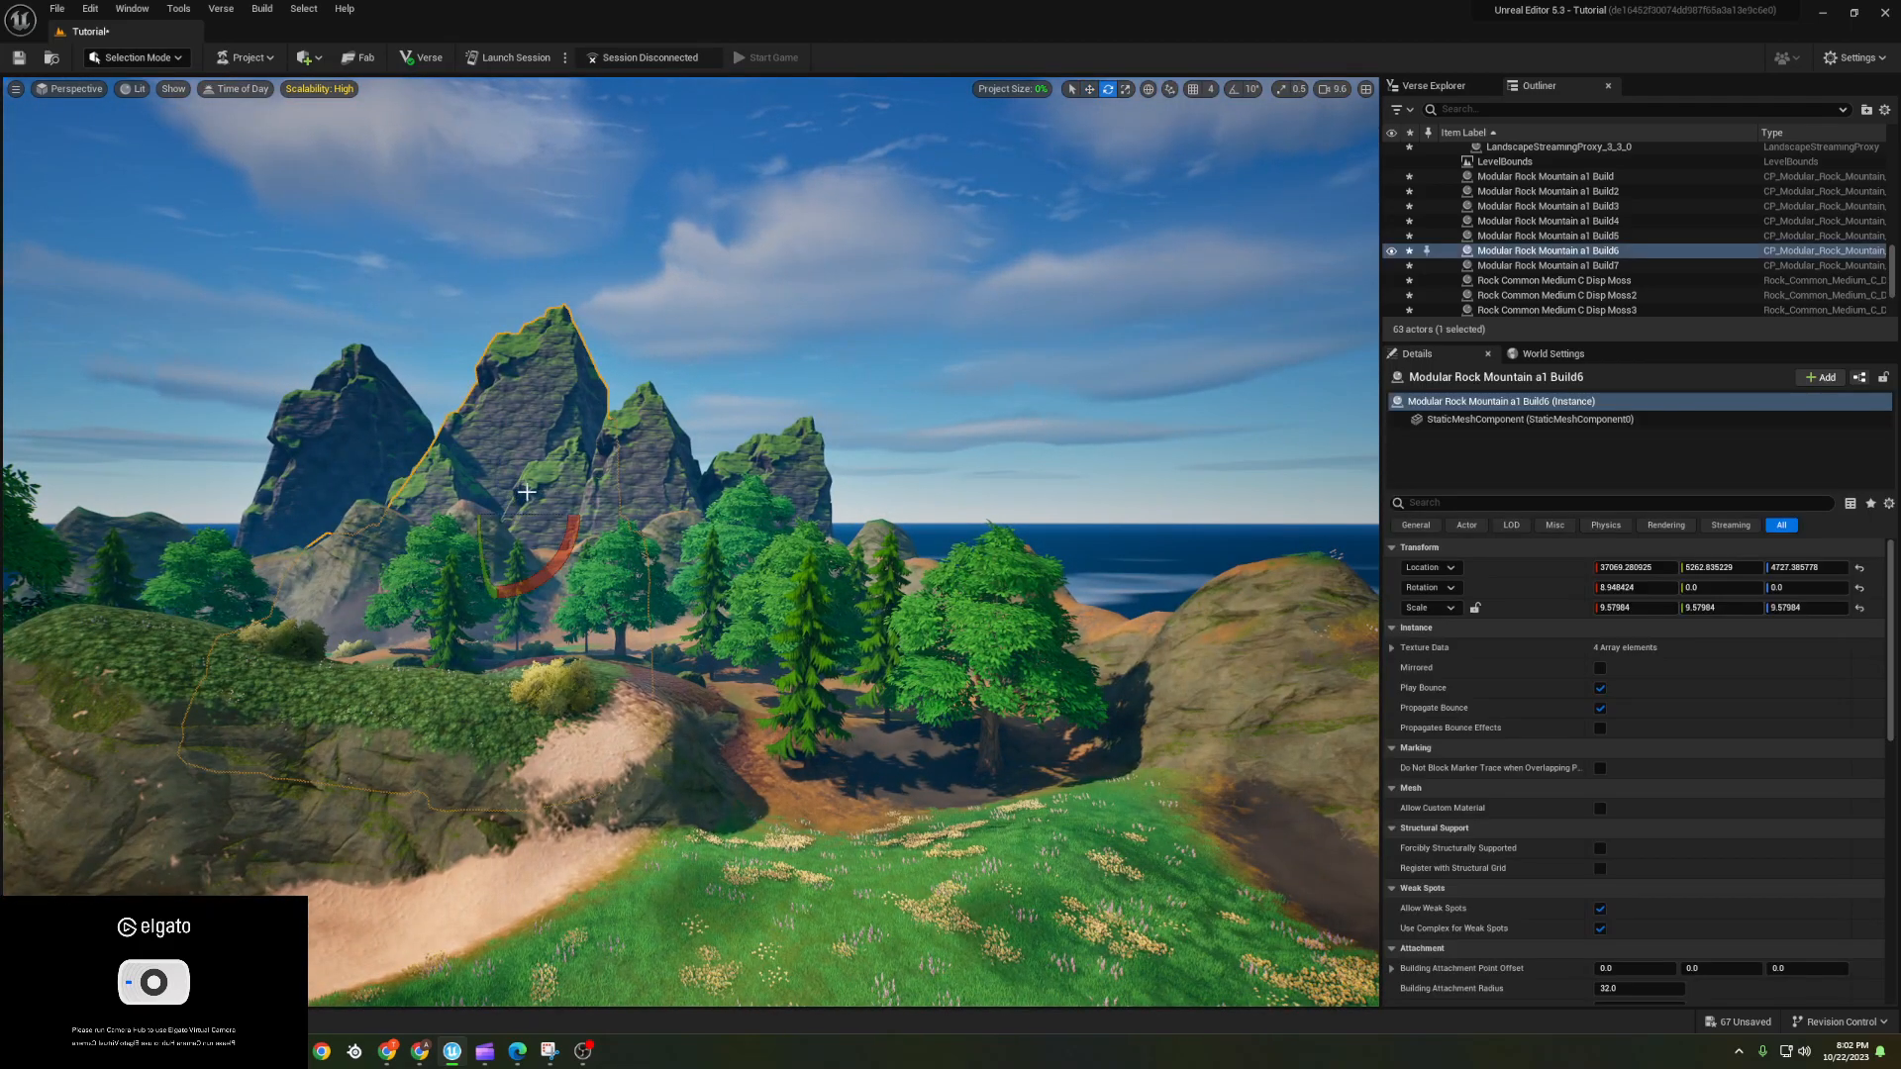
left_click_drag(555, 532, 507, 436)
left_click(742, 352)
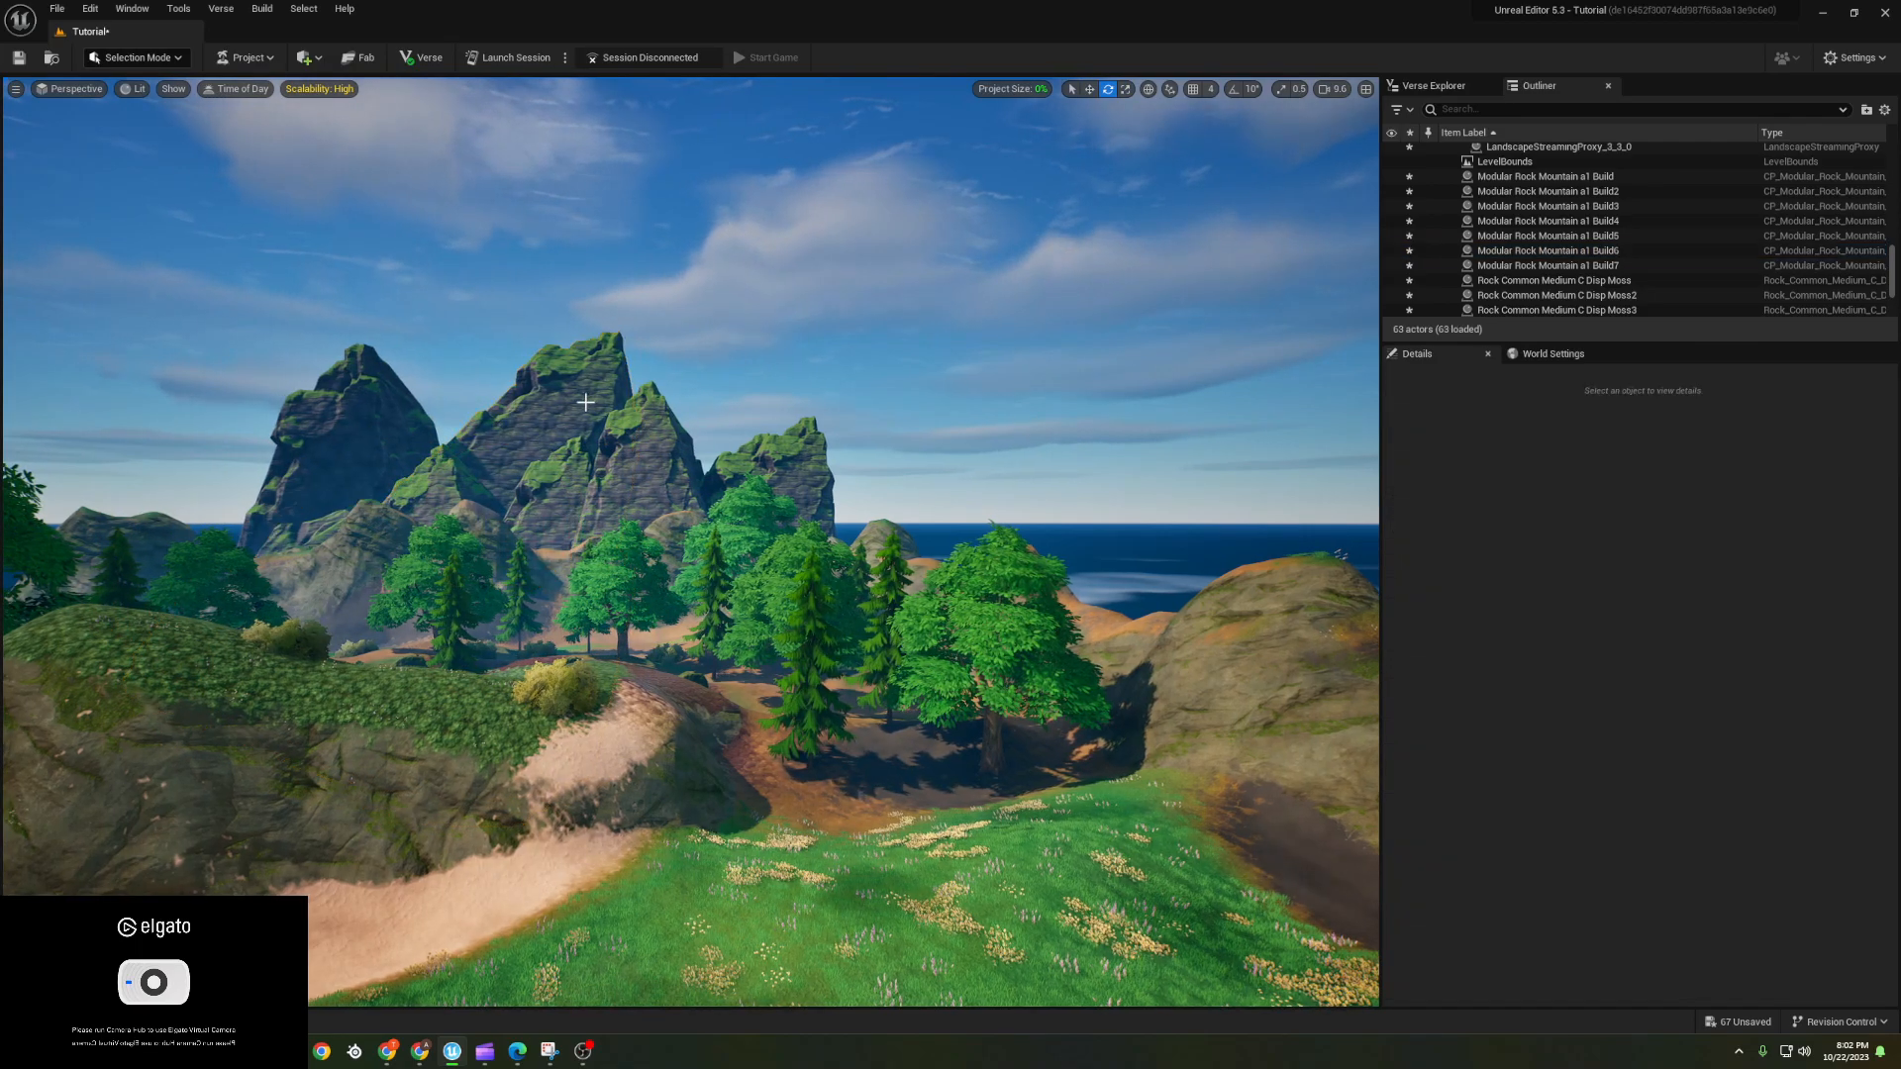
left_click(590, 404)
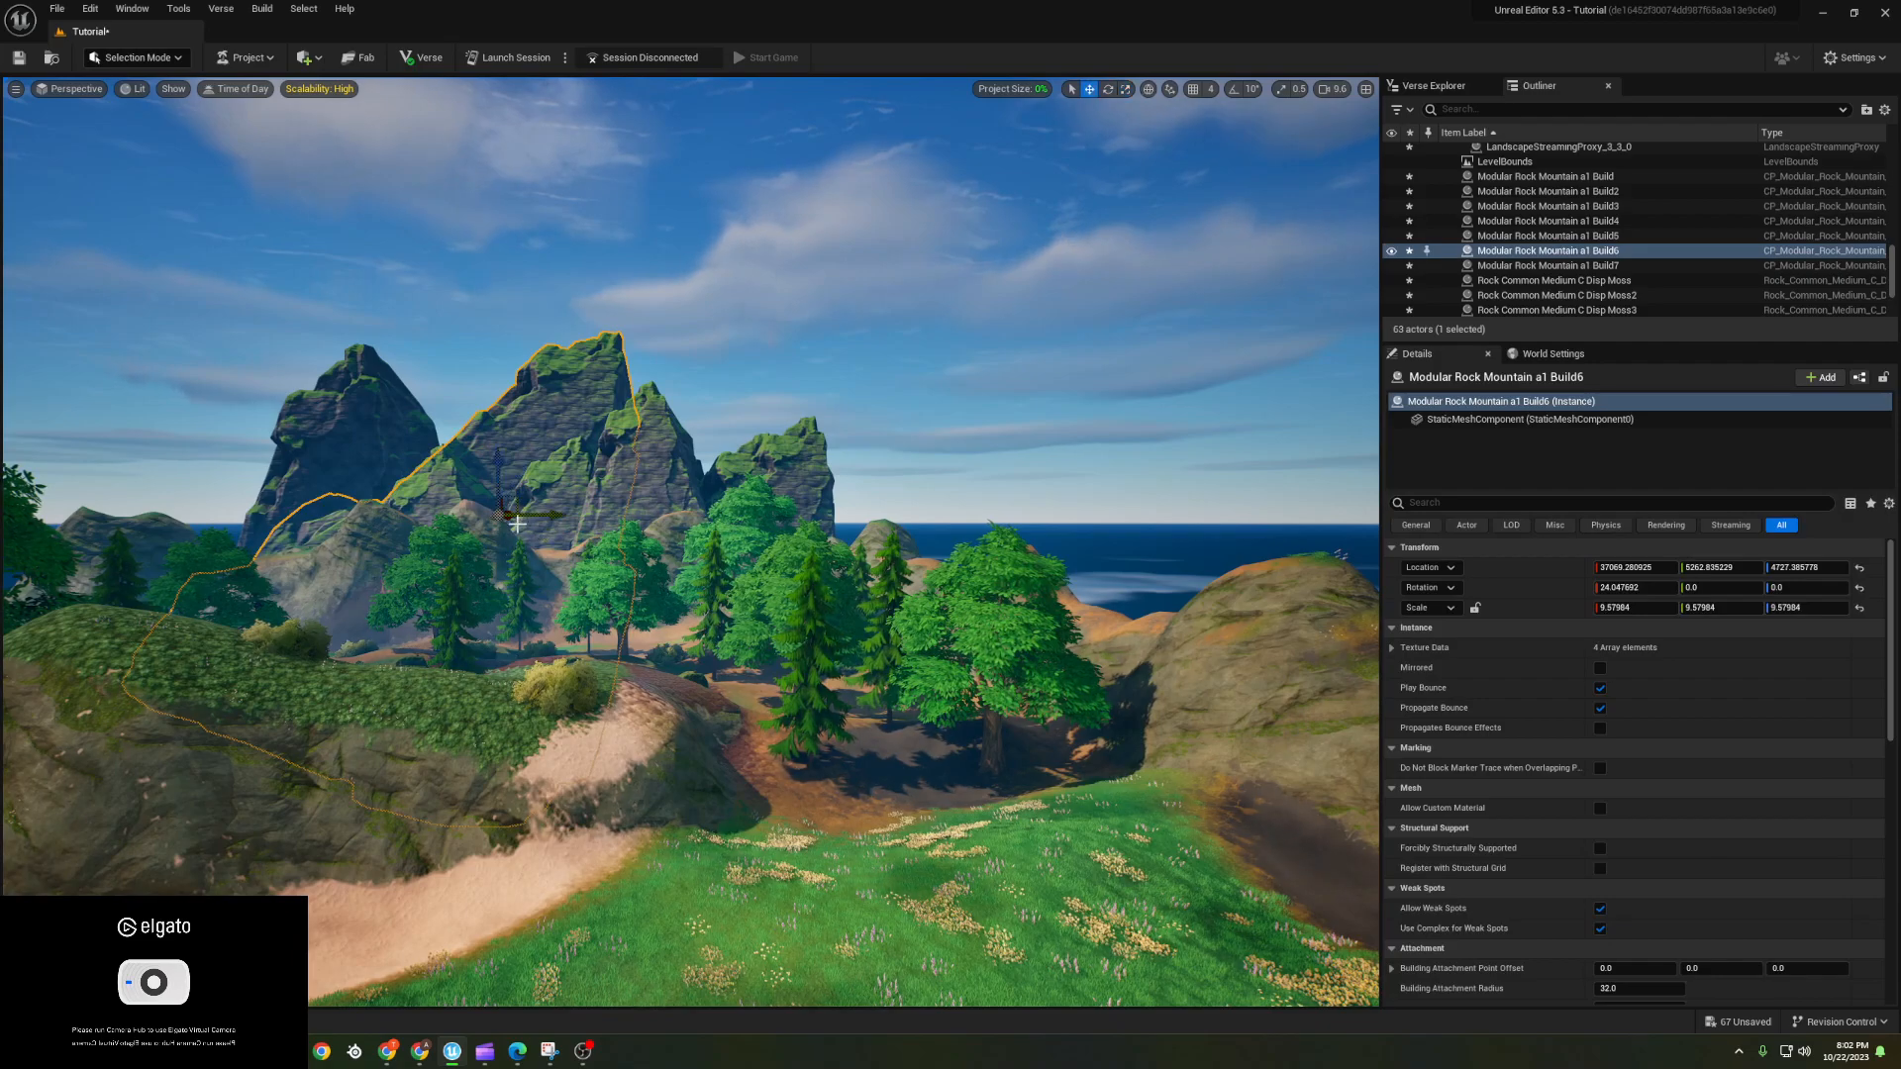
right_click_drag(558, 500, 554, 673)
key("e")
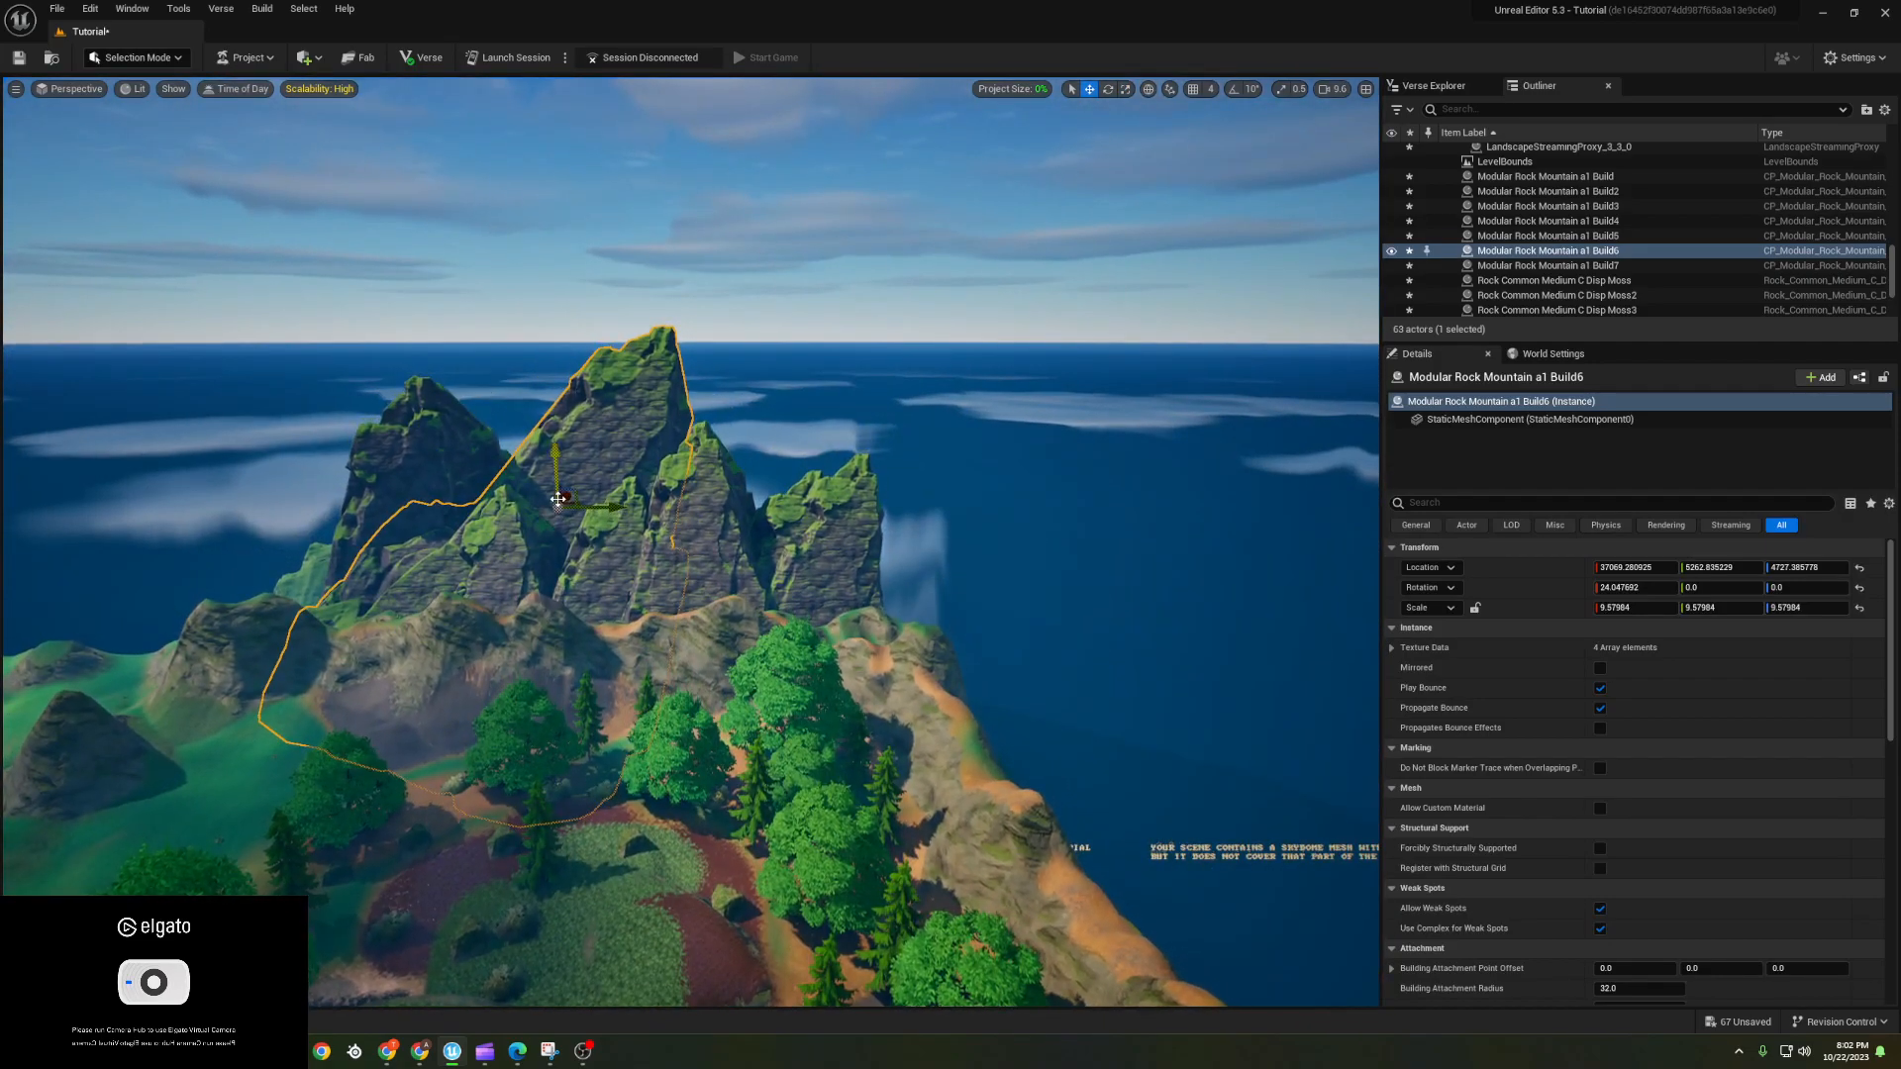
left_click_drag(566, 496, 571, 489)
left_click(731, 446)
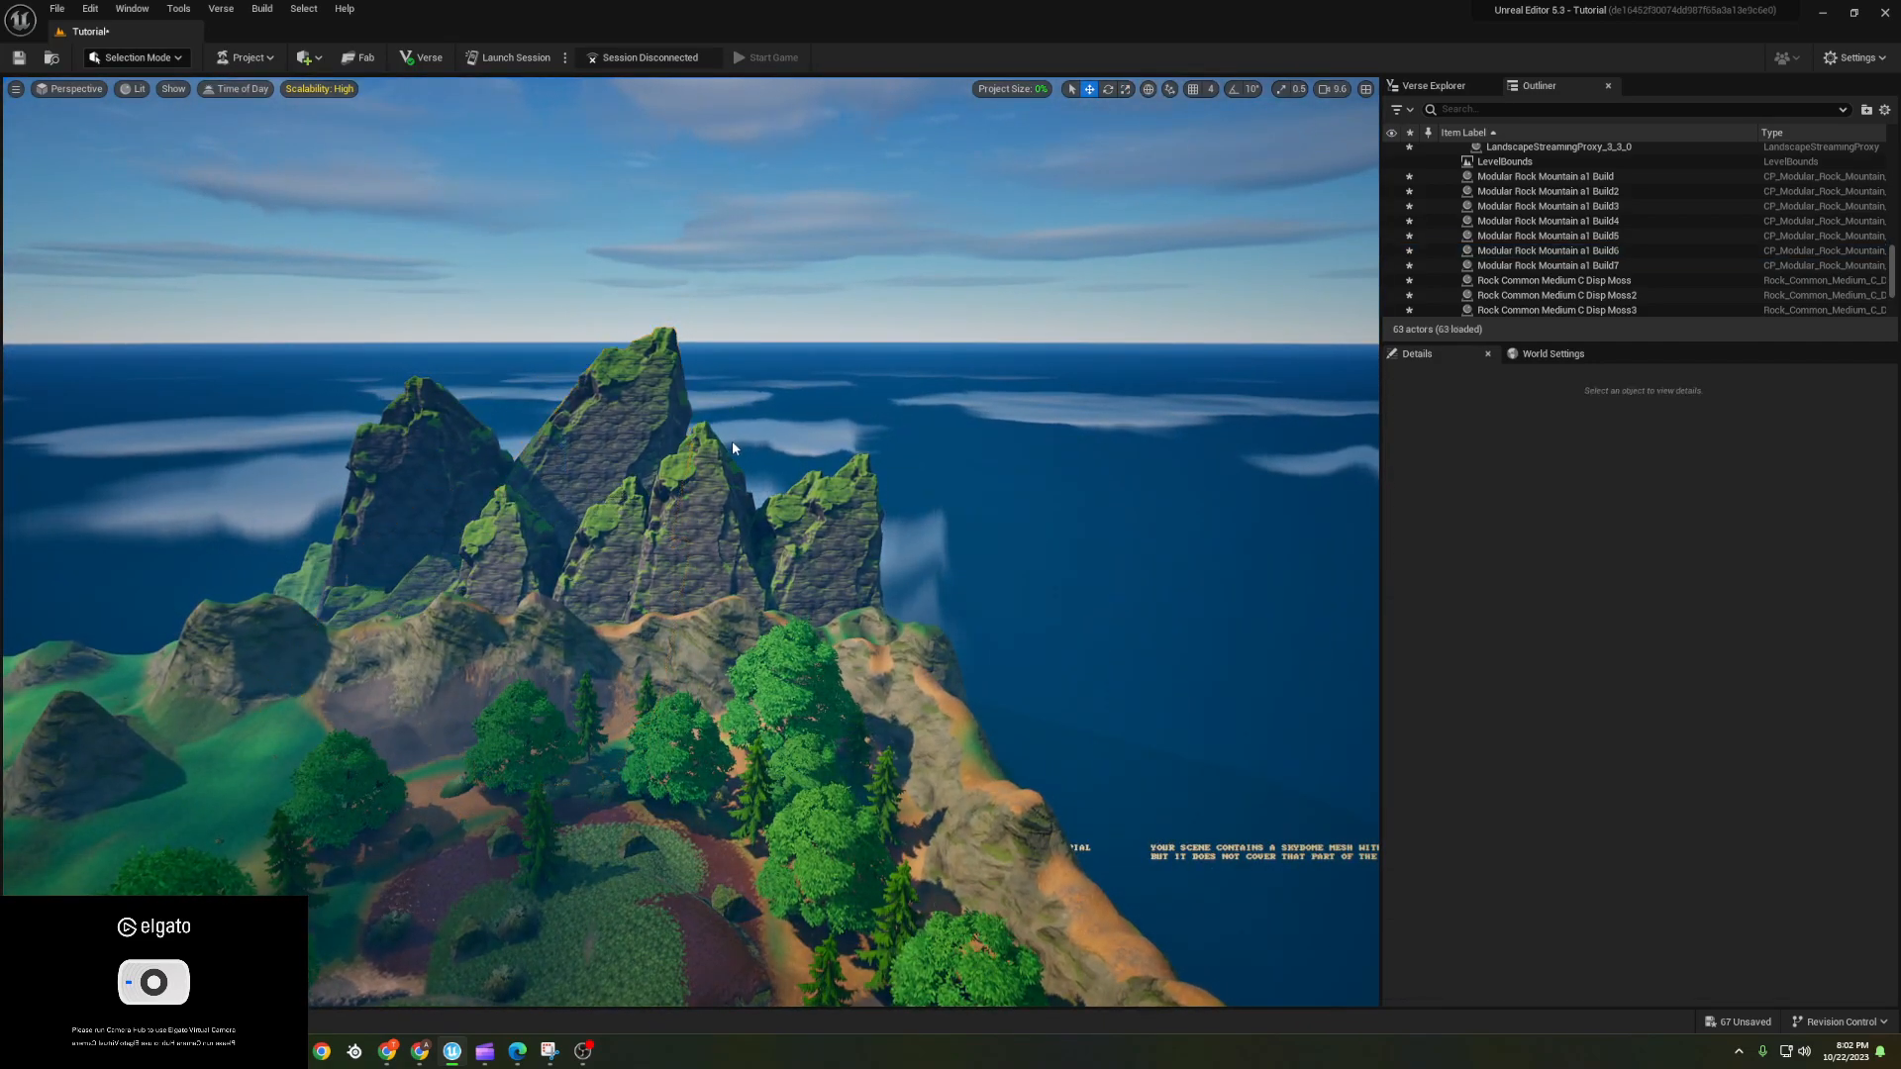
- Place a pale, non-mossy Modular Rock Mountain a1 Build from the gallery search results into the scene
right_click_drag(730, 446, 831, 485)
right_click_drag(689, 612, 872, 638)
key("ctrl+space")
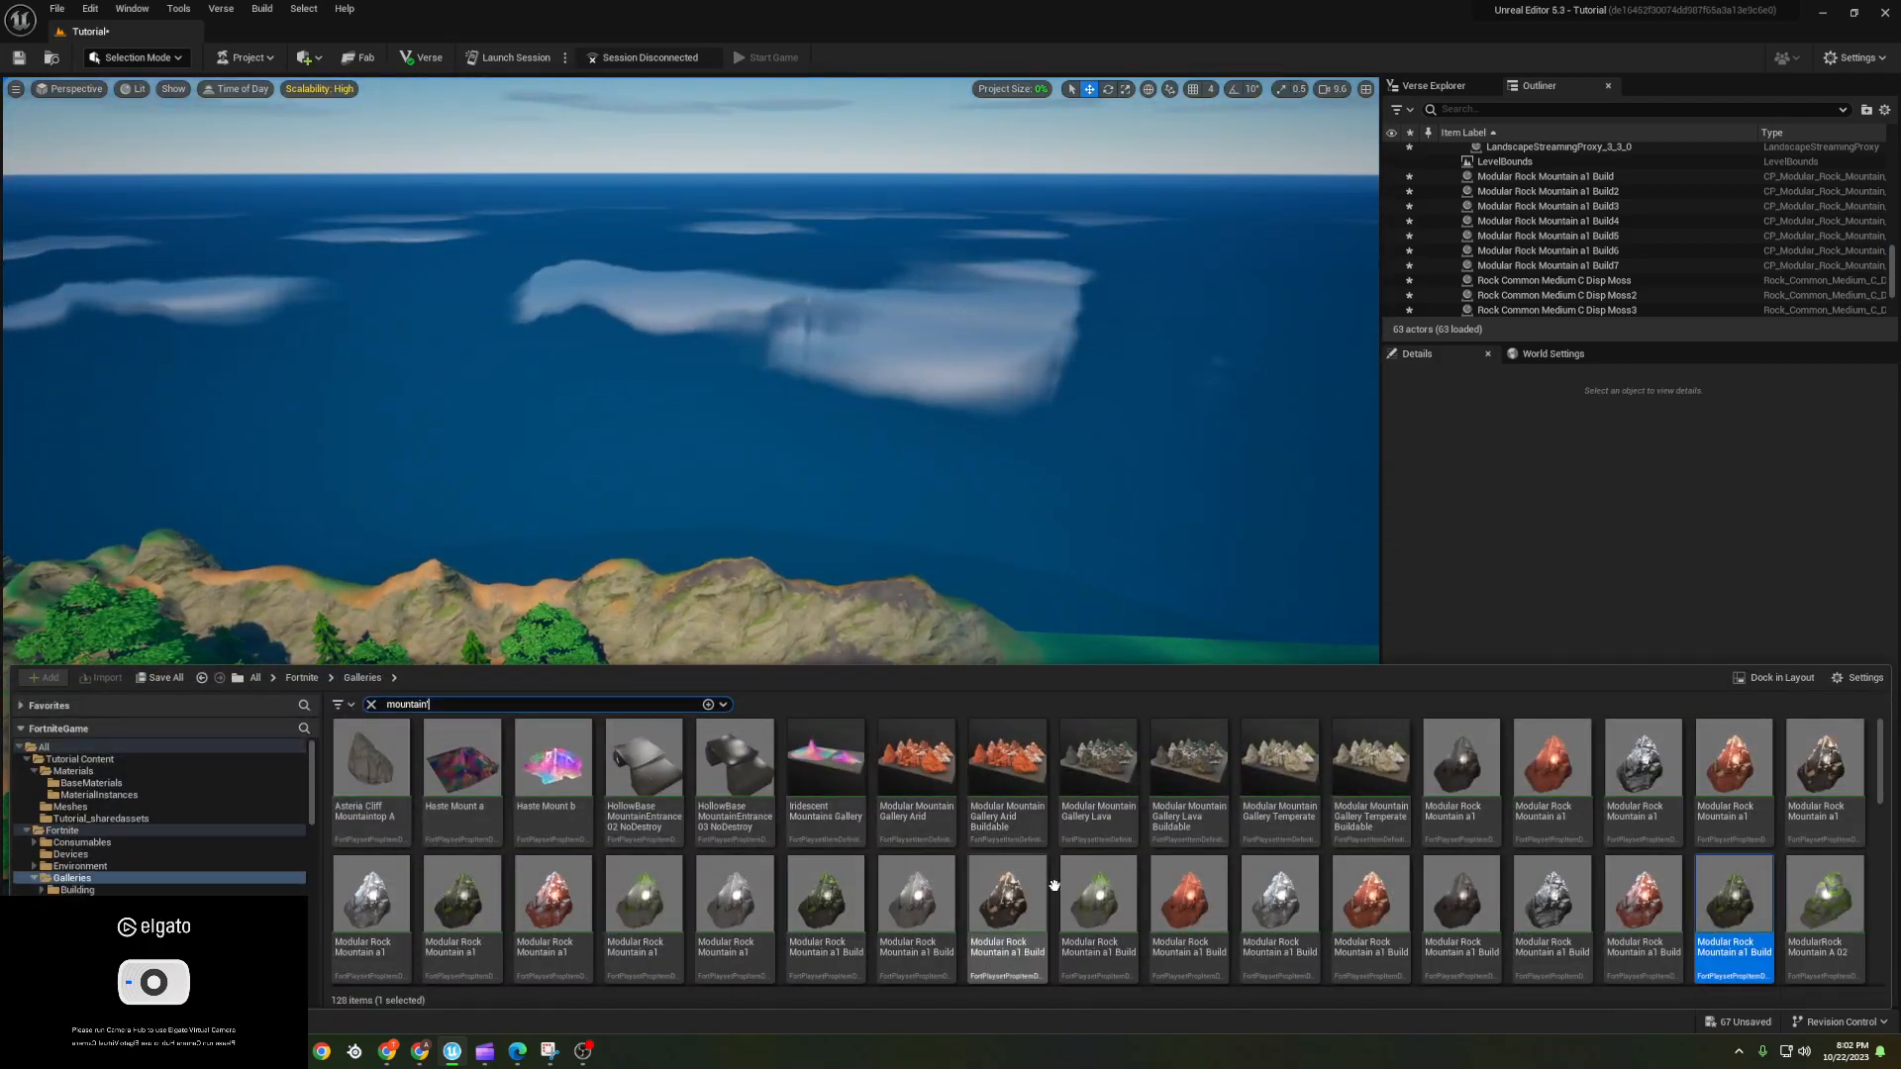
left_click(1007, 930)
left_click_drag(1008, 931, 416, 535)
scroll(579, 565, "down", 5)
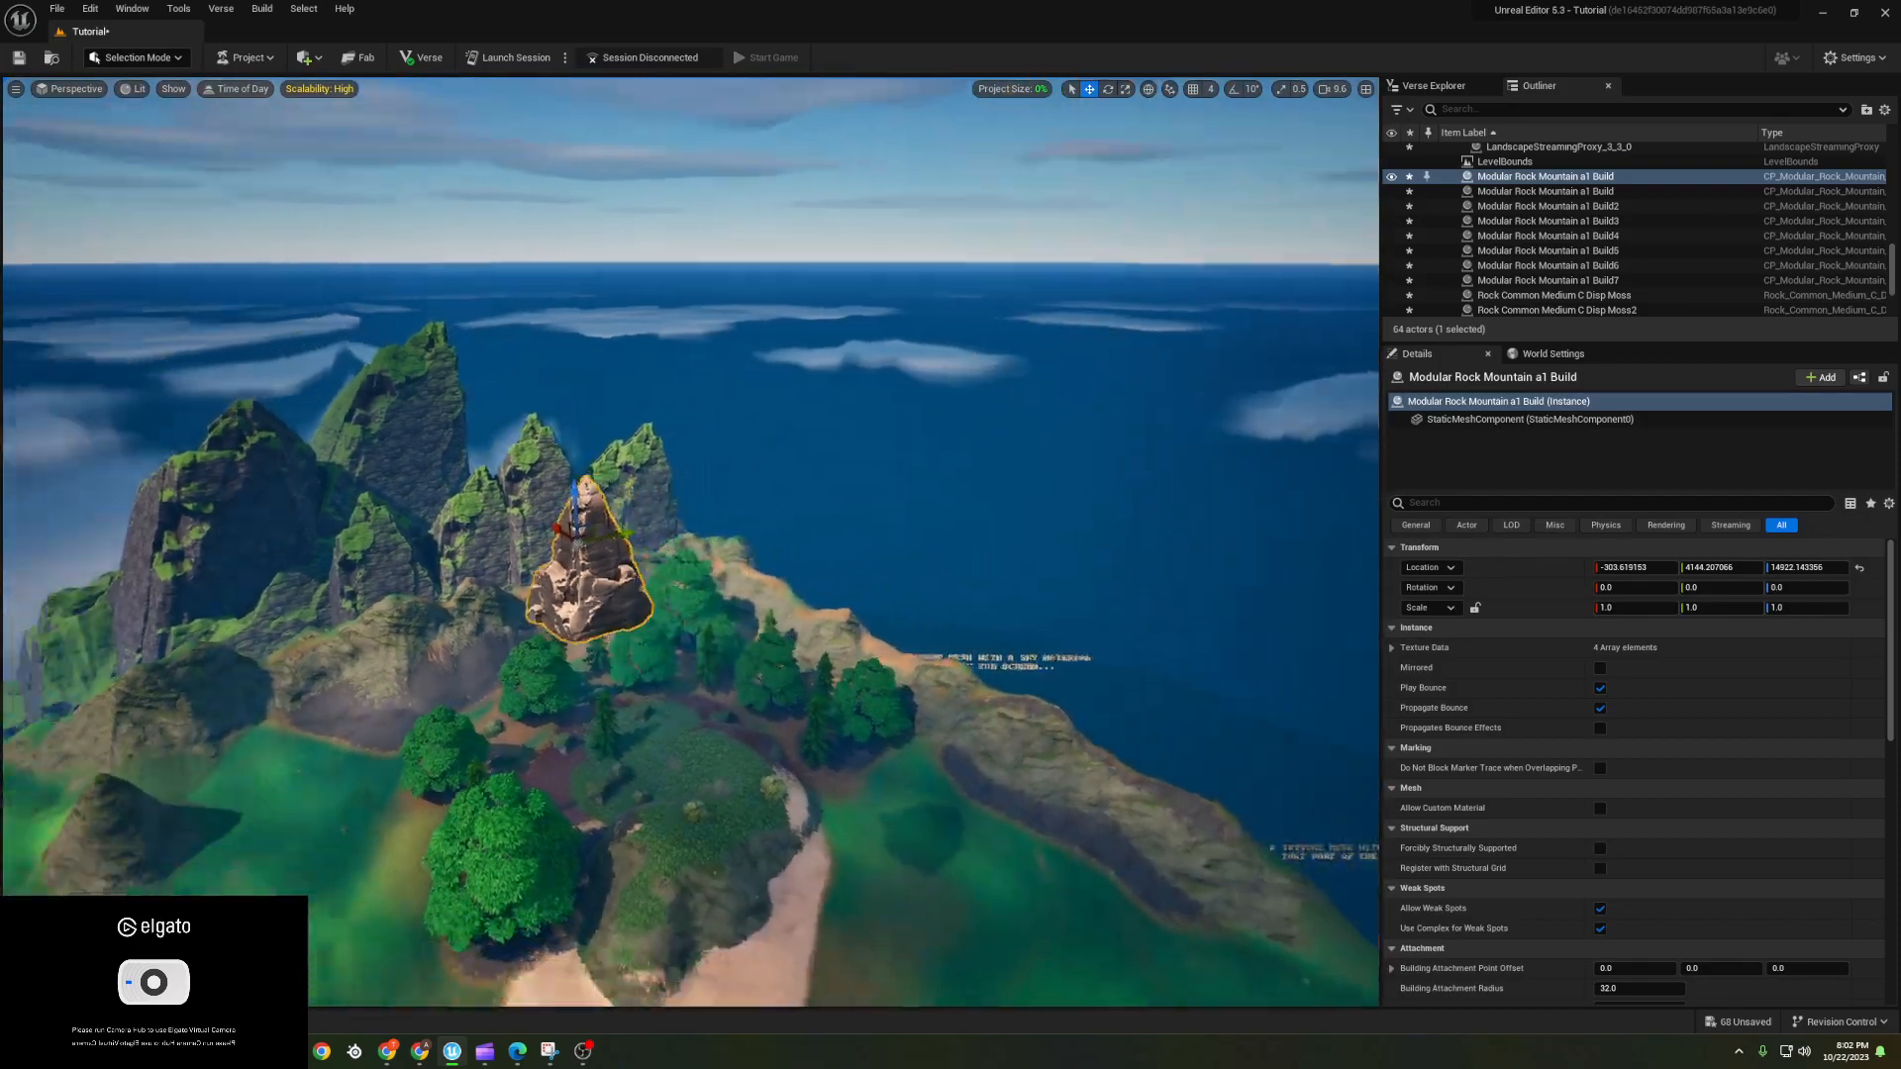
- Scale the pale rock mountain to about 3.61 and fit it between the mossy peaks behind the ridge
scroll(666, 524, "down", 3)
key("r")
left_click_drag(653, 482, 614, 446)
right_click_drag(647, 459, 495, 446)
mouse_move(465, 432)
left_mouse_down()
mouse_move(425, 434)
mouse_move(459, 457)
left_mouse_up()
right_click_drag(458, 457, 554, 569)
left_click_drag(619, 576, 593, 581)
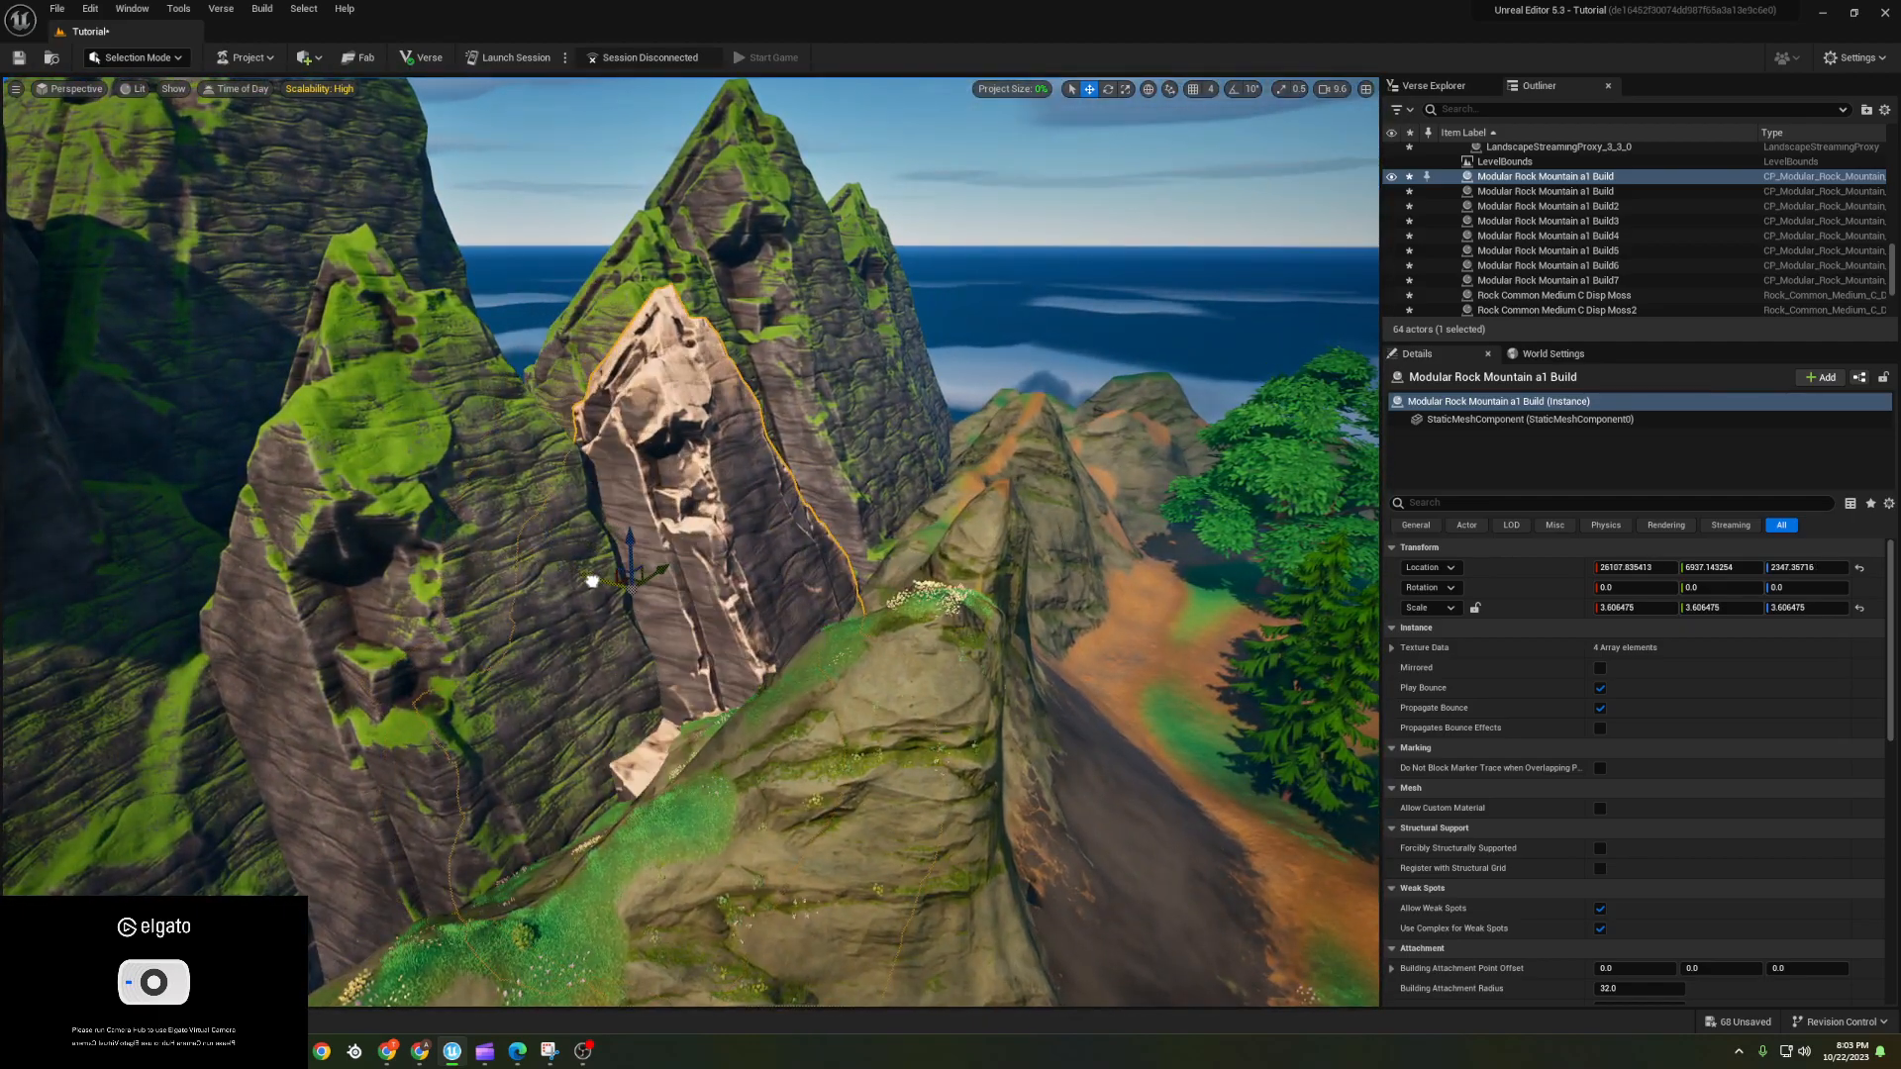
right_click_drag(582, 582, 626, 589)
- Tip the pale rock mountain onto its side and lower it among the mossy peaks behind the ridge
key("e")
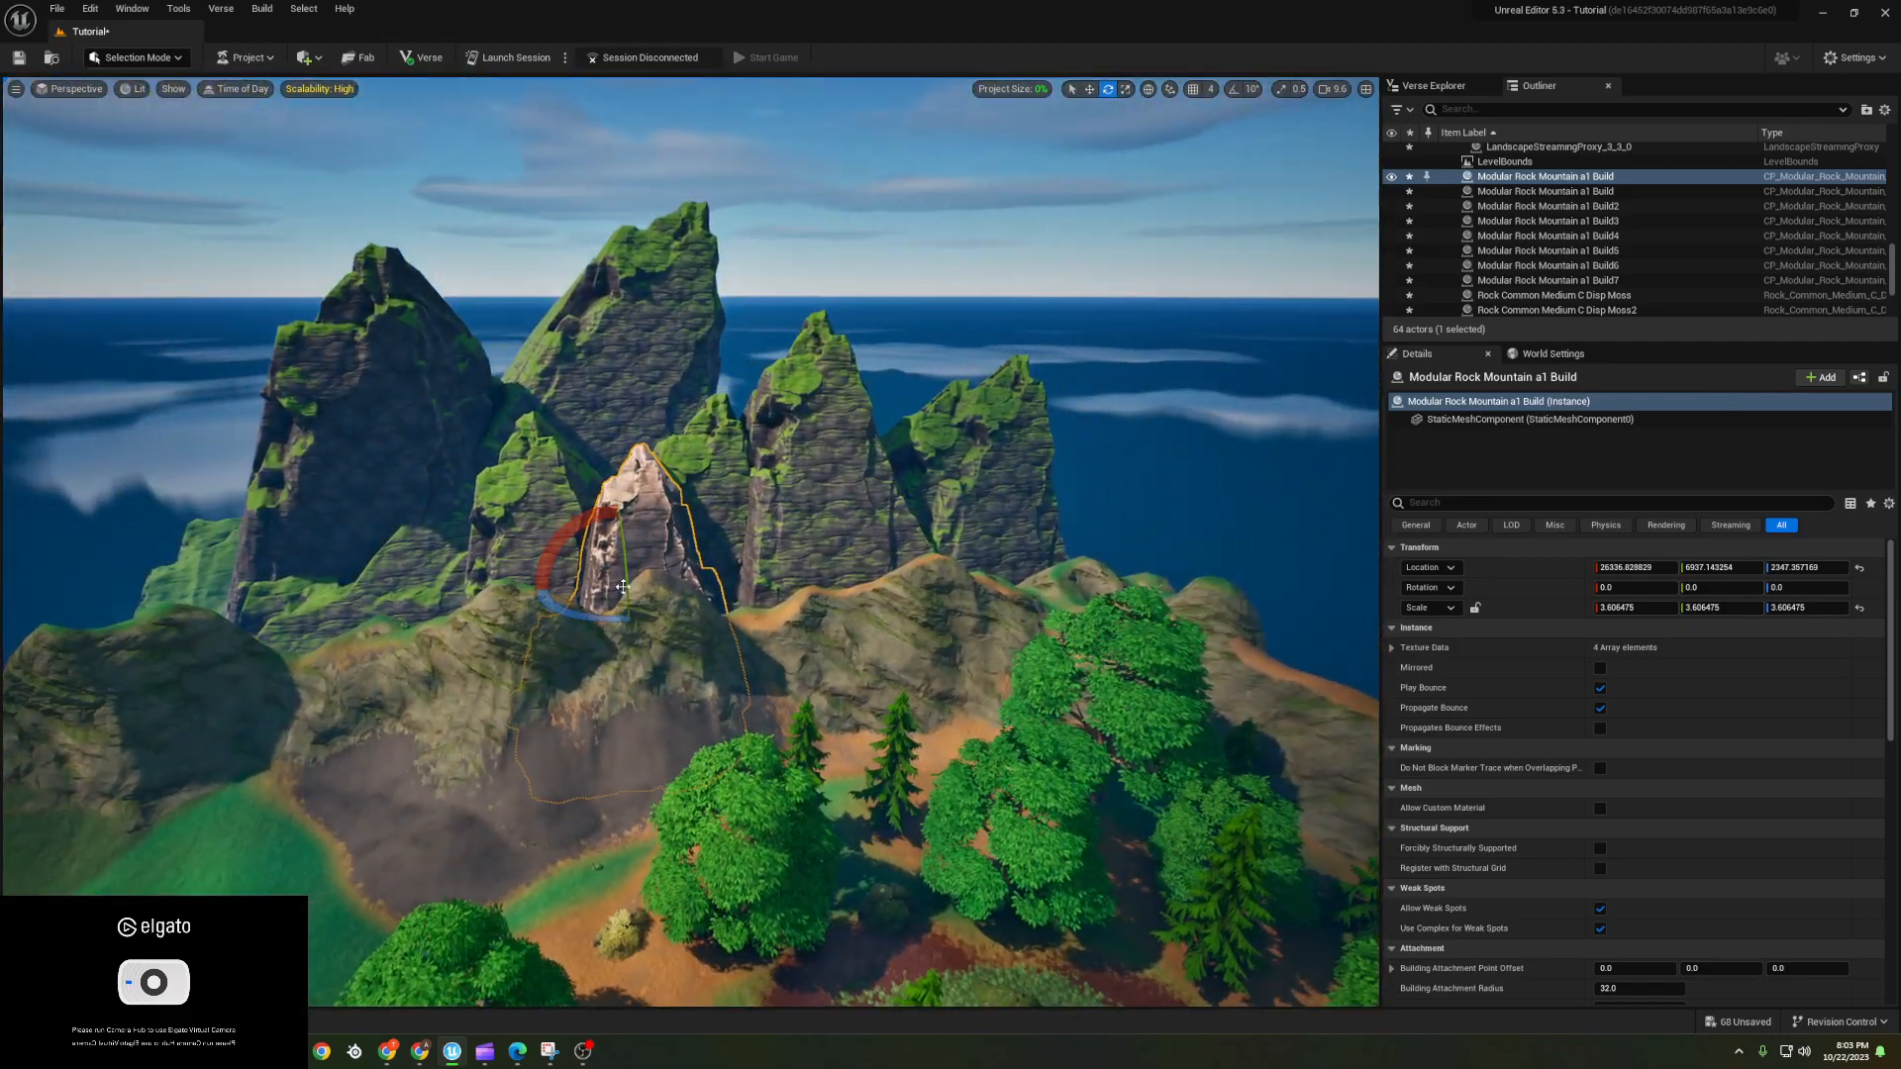
right_click_drag(836, 415, 774, 465)
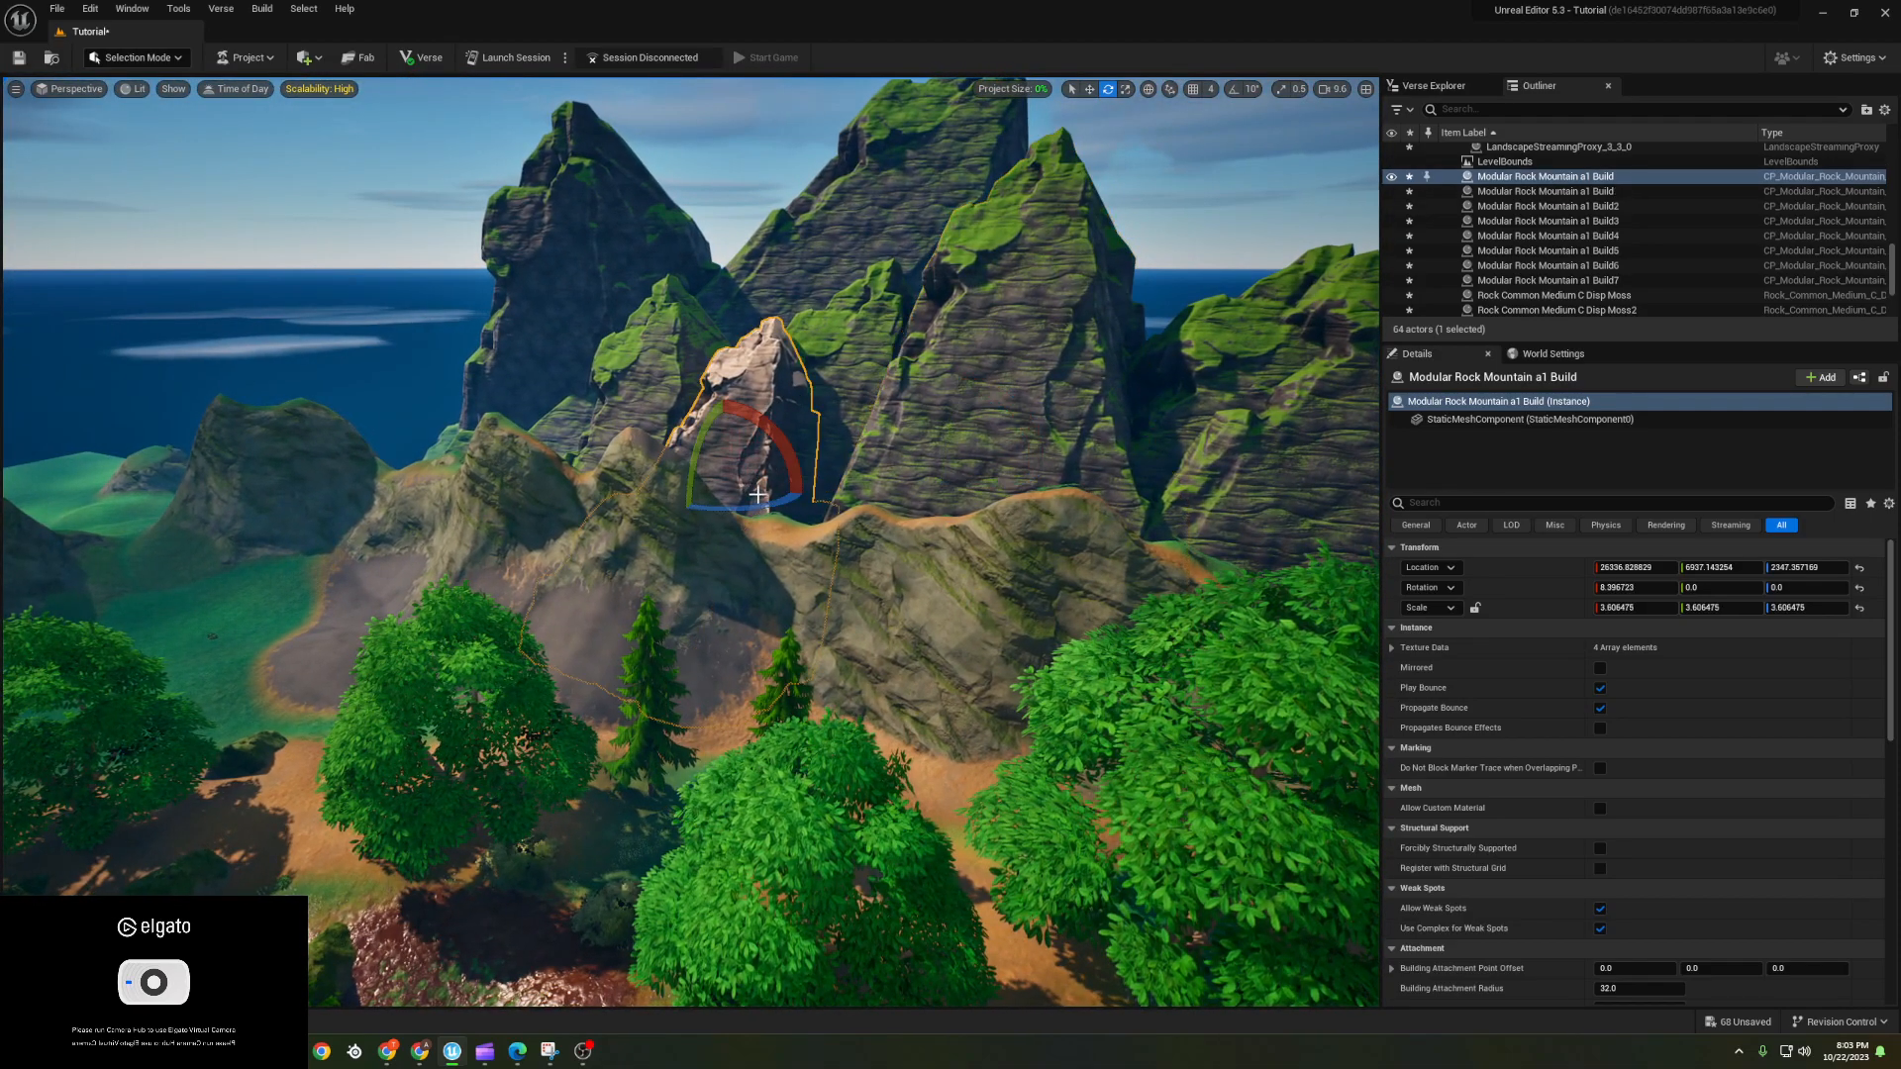
left_click_drag(726, 394, 859, 510)
key("r")
left_click_drag(818, 426, 818, 441)
right_click_drag(818, 441, 775, 344)
key("s")
- Duplicate the pale rock, turn the copy upright, scale it to about 5.8 and set it between the last two mossy peaks
left_click_drag(776, 444, 948, 333, "alt")
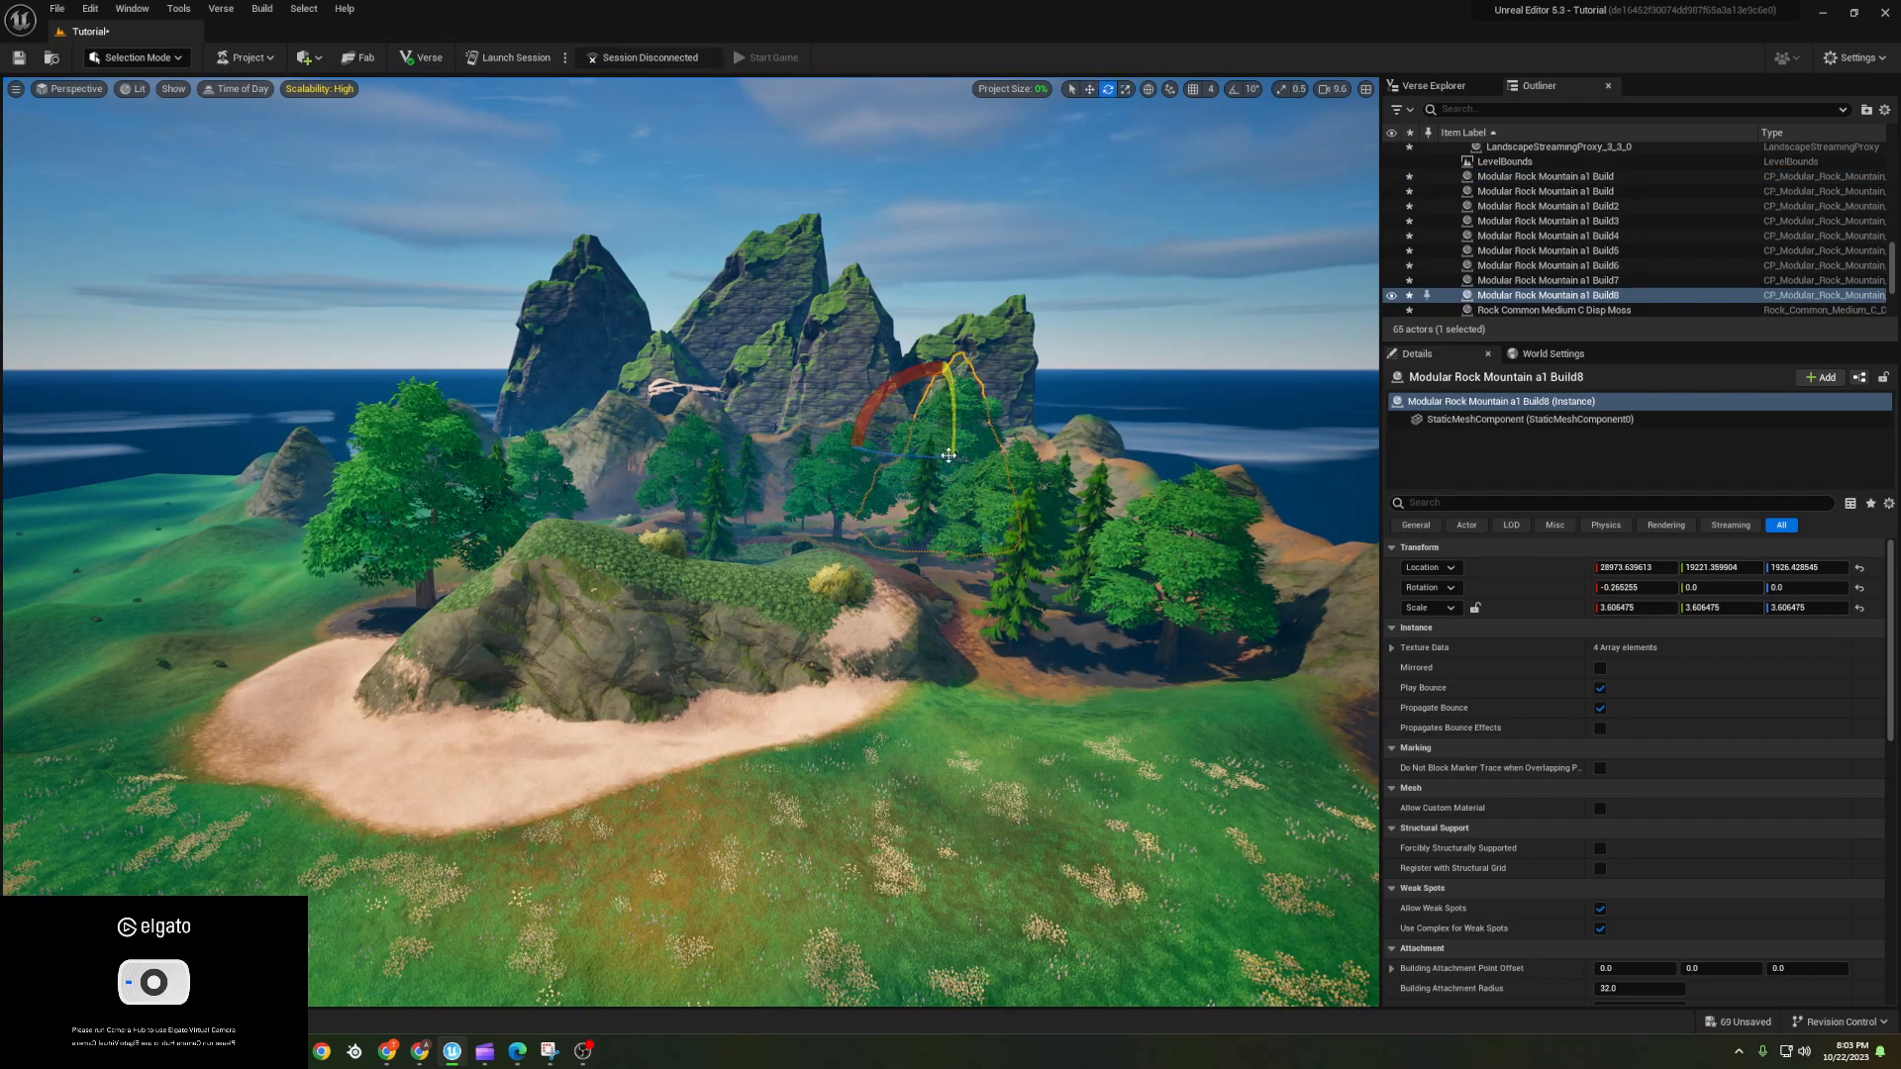
left_click_drag(937, 446, 876, 440)
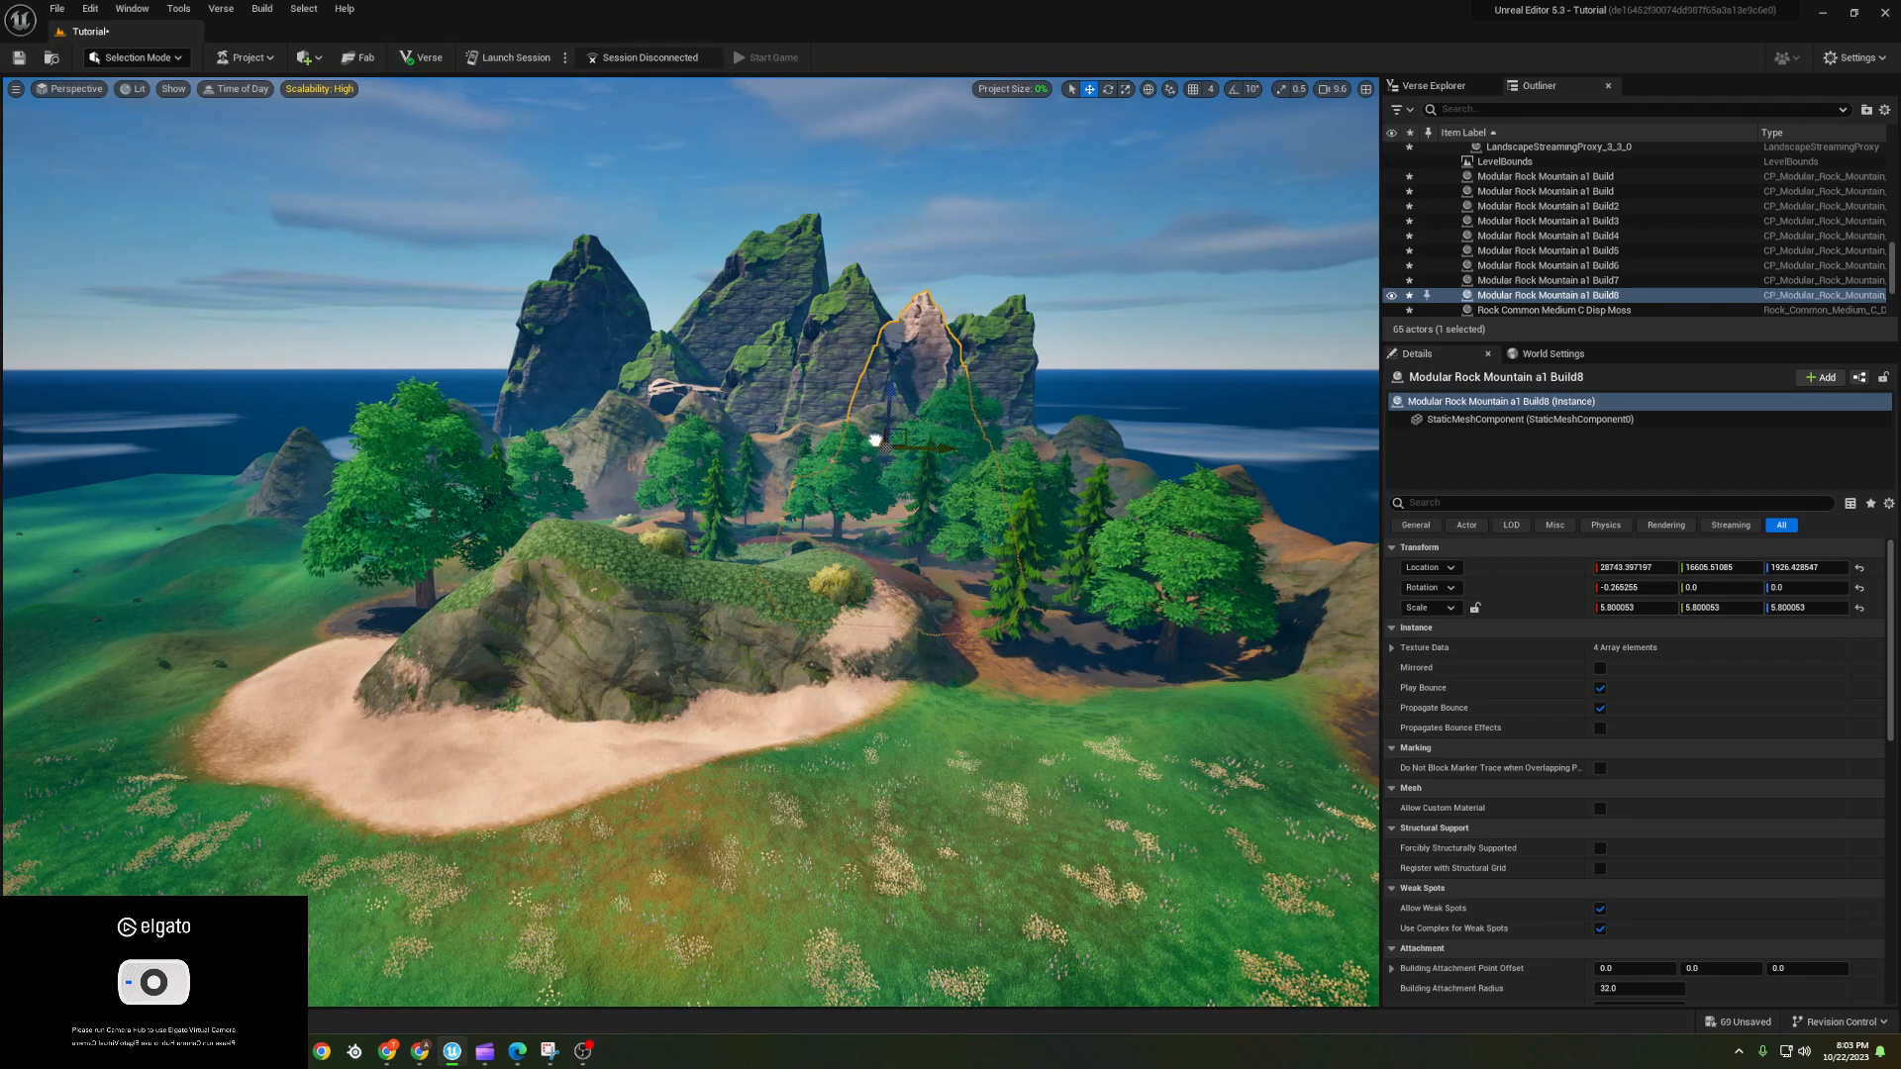
left_click(929, 269)
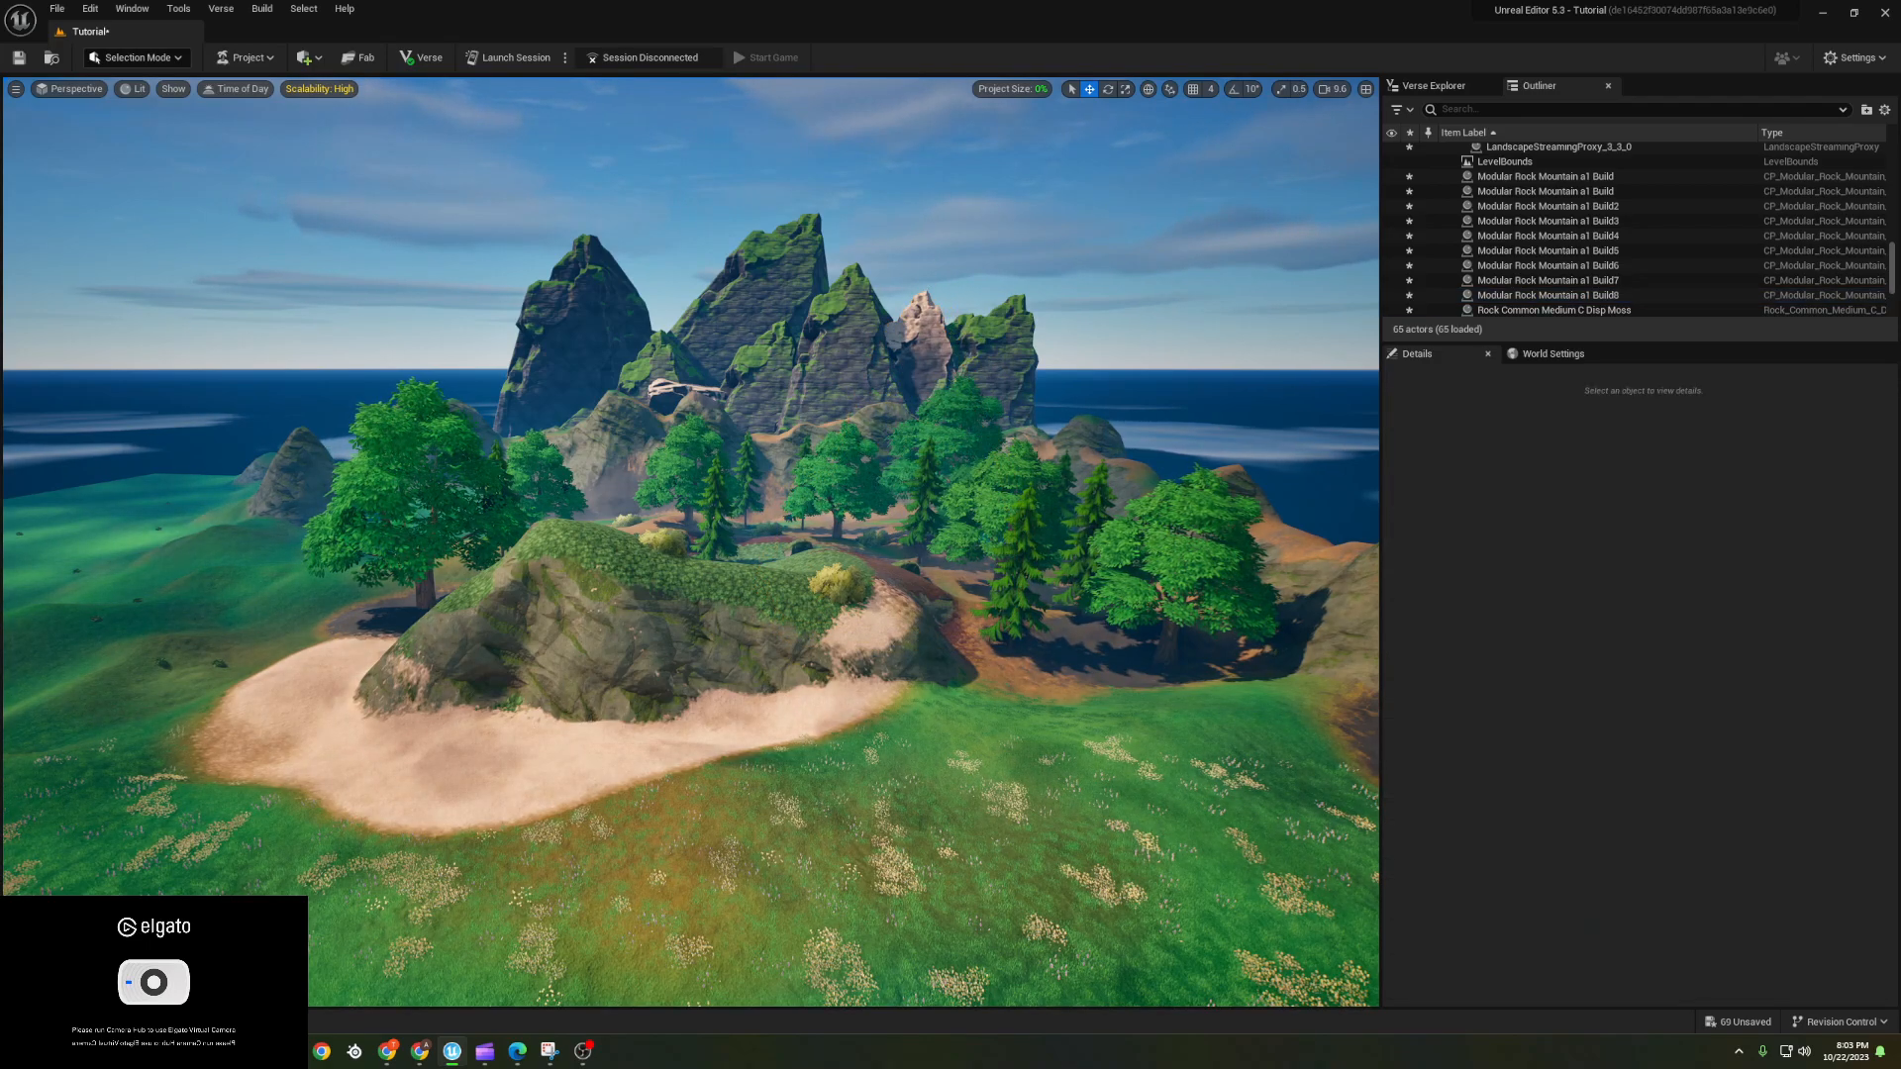
- Delete the small mossy peak standing in front of the large tilted mountain
scroll(802, 351, "up", 3)
left_click(802, 351)
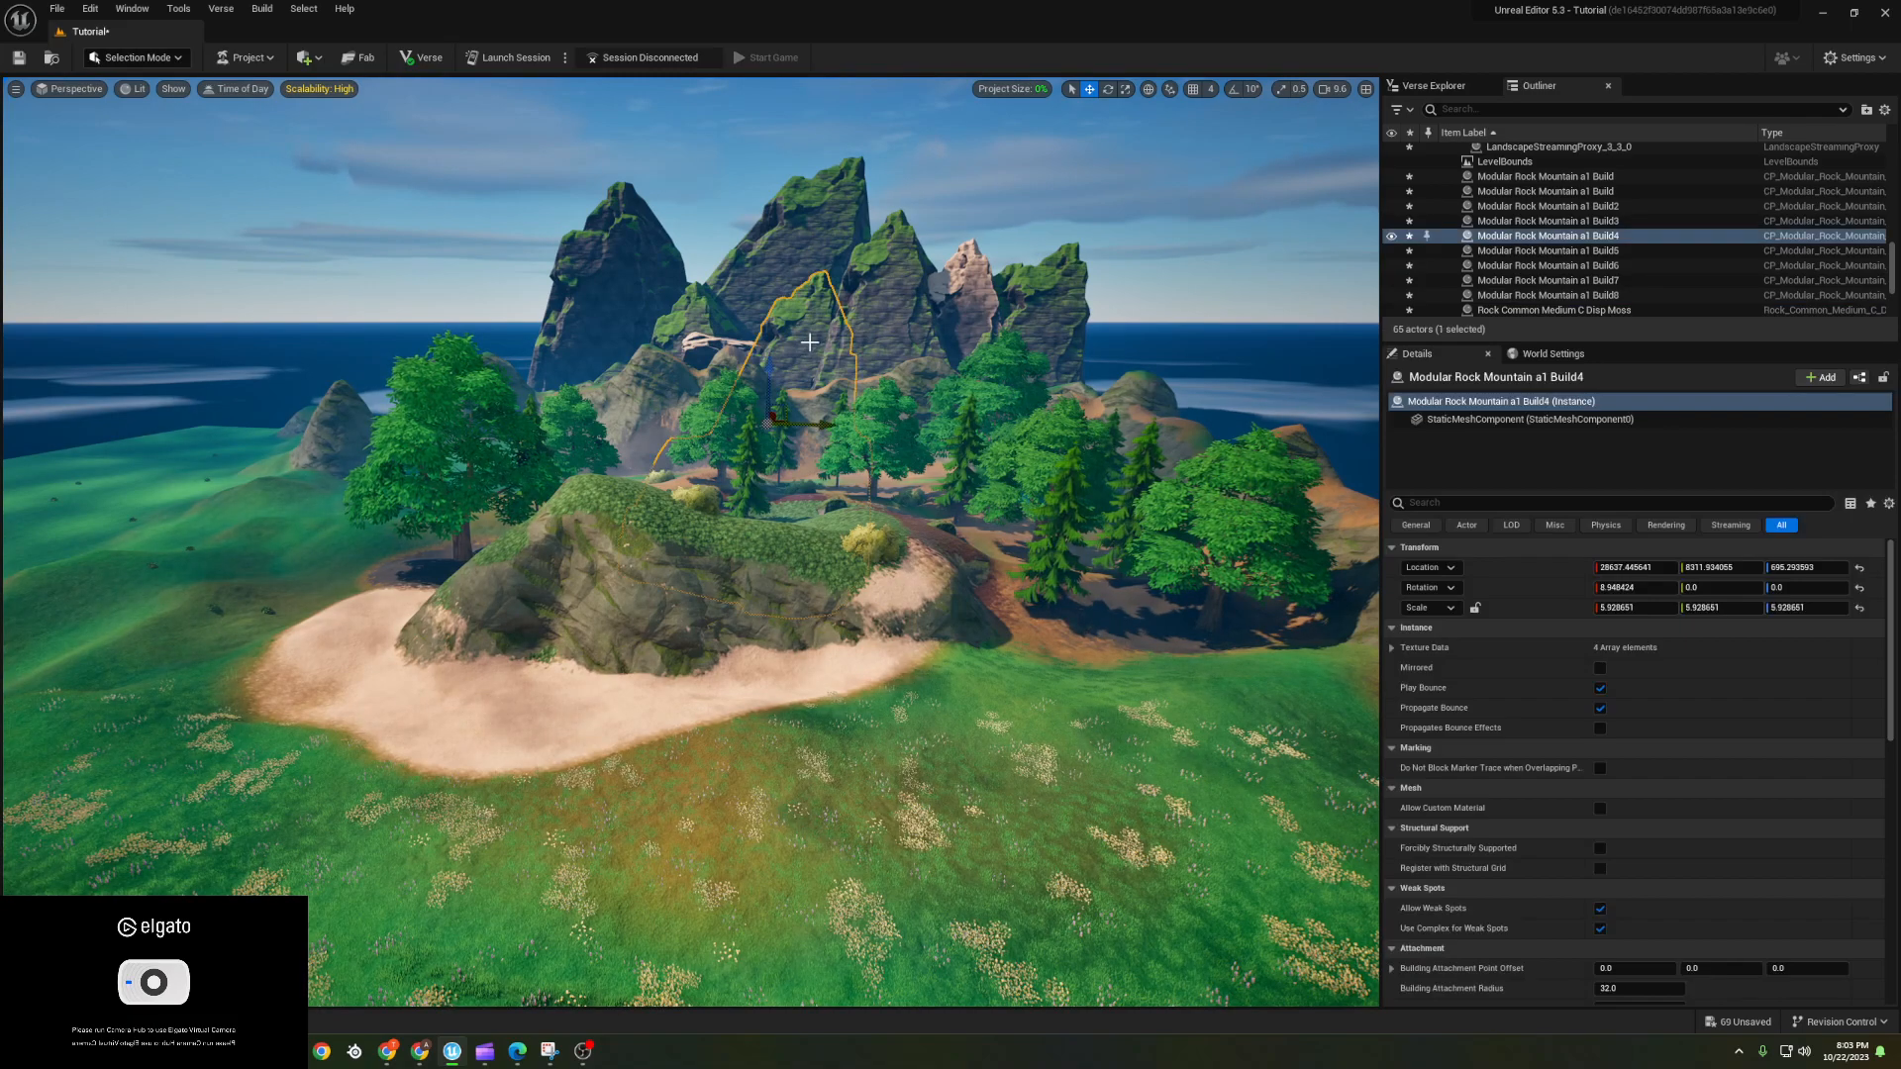
key("Delete")
- Duplicate the tipped pale rock above itself, rotate the copy to about 336 degrees and scale it to about 4.42
left_click(750, 364)
left_click(758, 353)
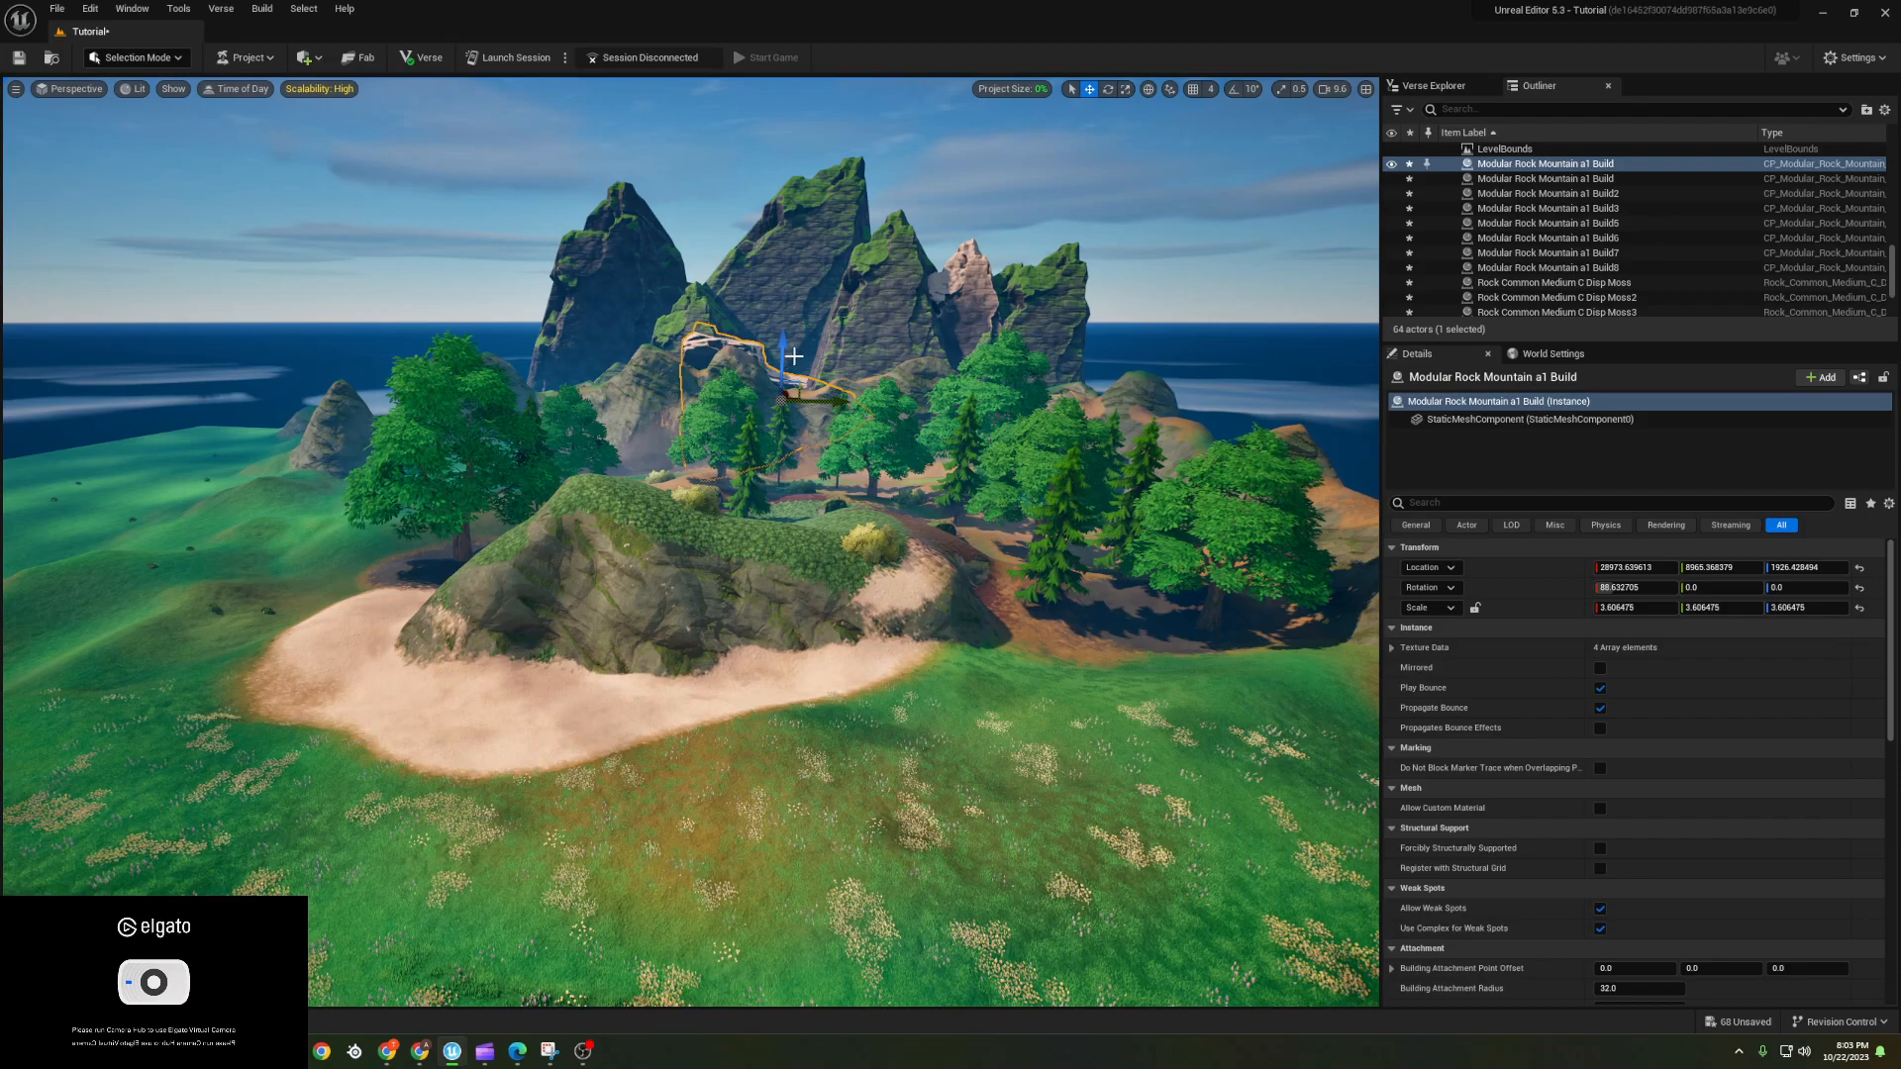
key("ctrl+z")
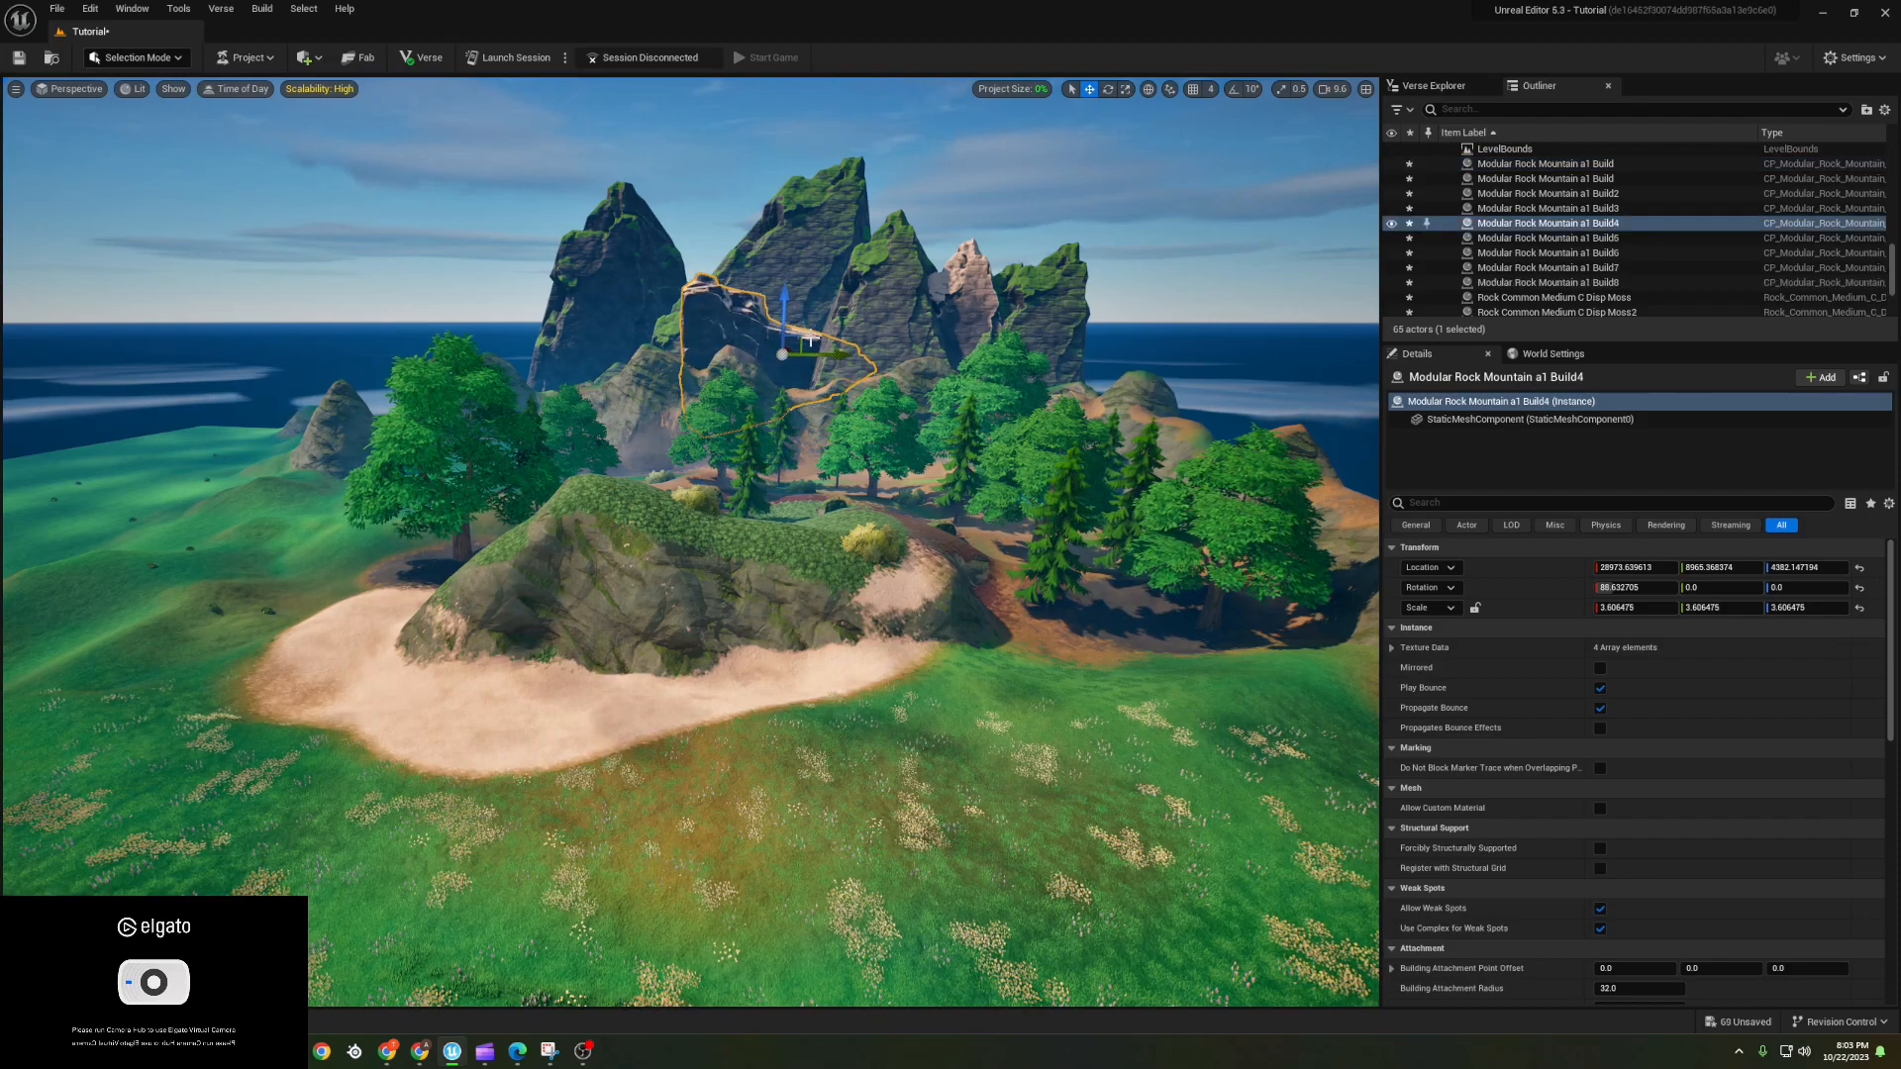
left_click_drag(824, 313, 783, 344)
key("w")
right_click_drag(789, 373, 842, 396)
key("s")
key("Escape")
key("w")
mouse_move(641, 413)
right_mouse_down()
mouse_move(708, 426)
mouse_move(638, 406)
right_mouse_up()
key("d")
- Duplicate the pale rock in front of the large tilted mountain to the outer flank of the last mossy peak
left_click(574, 439)
left_click(638, 406)
key("a")
key("d")
left_click_drag(730, 455, 1039, 456, "alt")
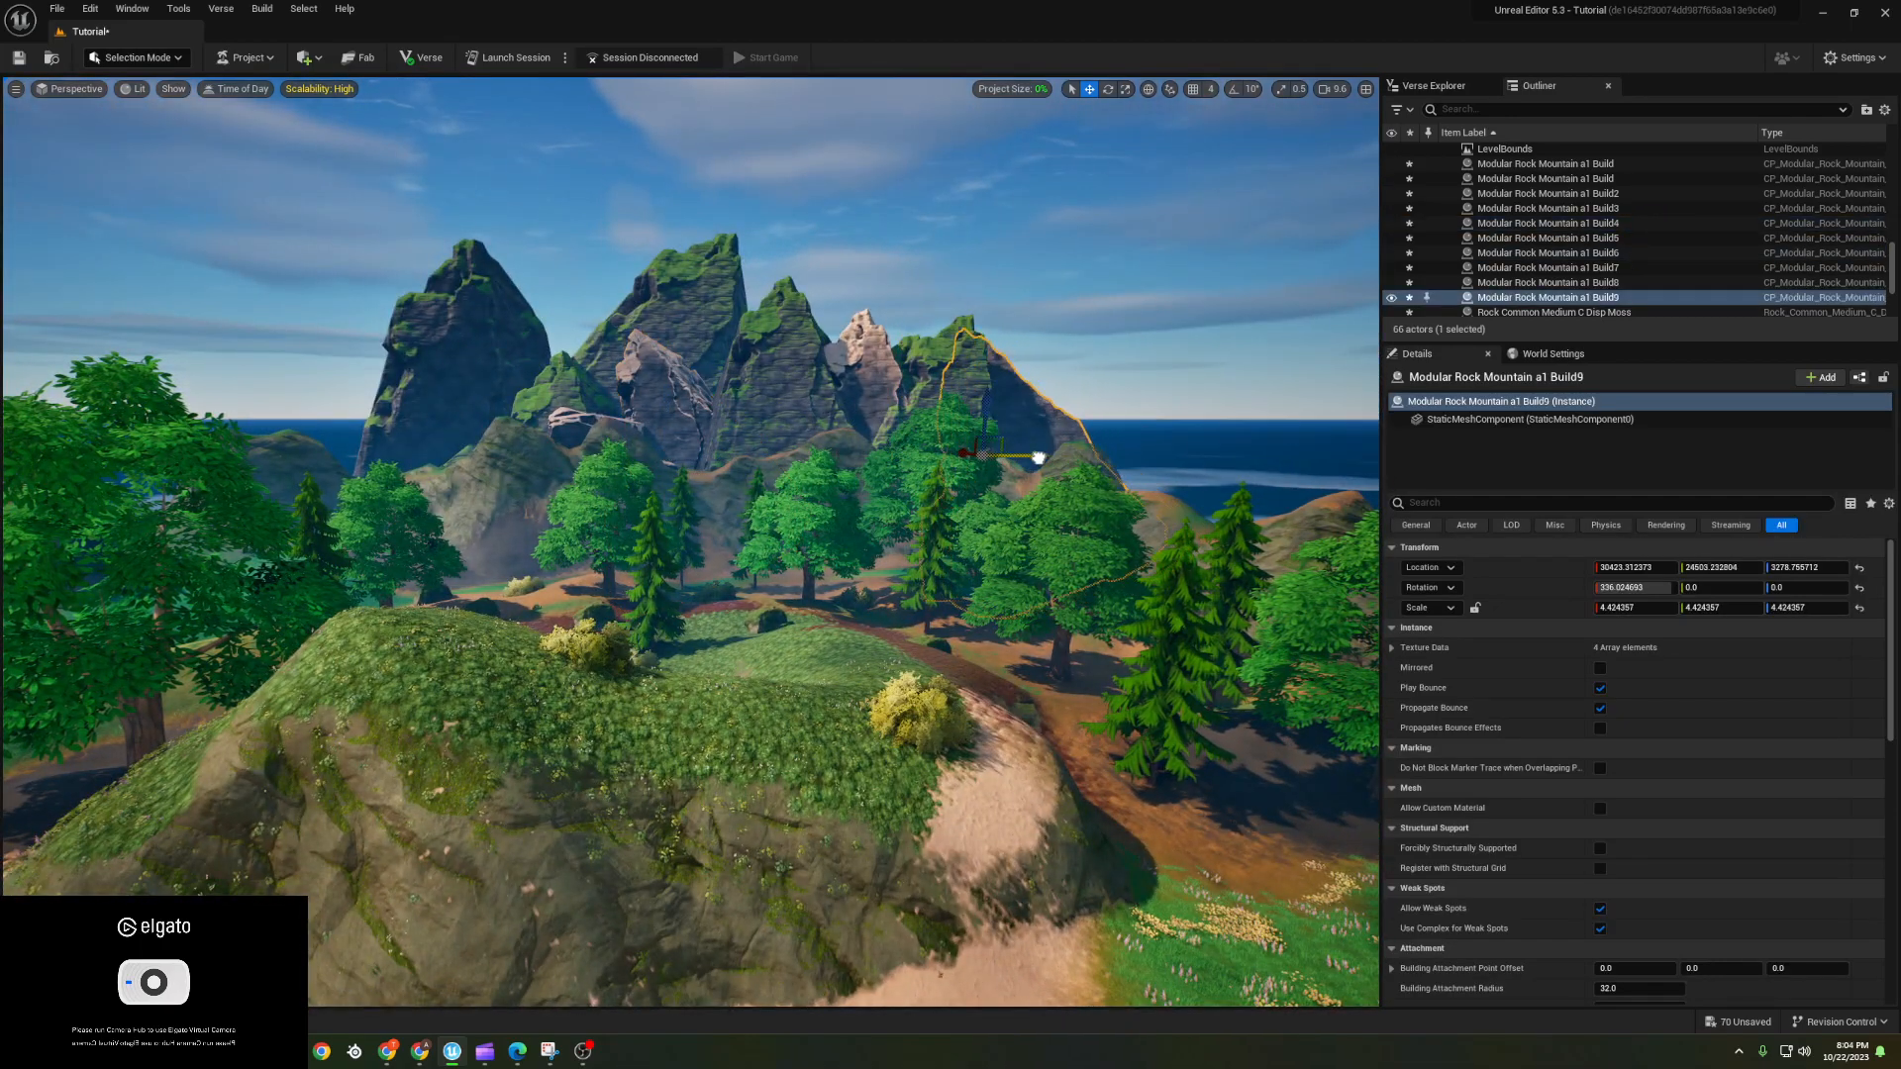
left_click(1010, 352)
left_click(1005, 384)
left_click(1020, 342)
- Lower the pale rock in front of the large tilted mountain closer to the ridge
key("d")
key("w")
right_click_drag(1020, 342, 760, 454)
key("d")
key("e")
key("a")
key("w")
key("w")
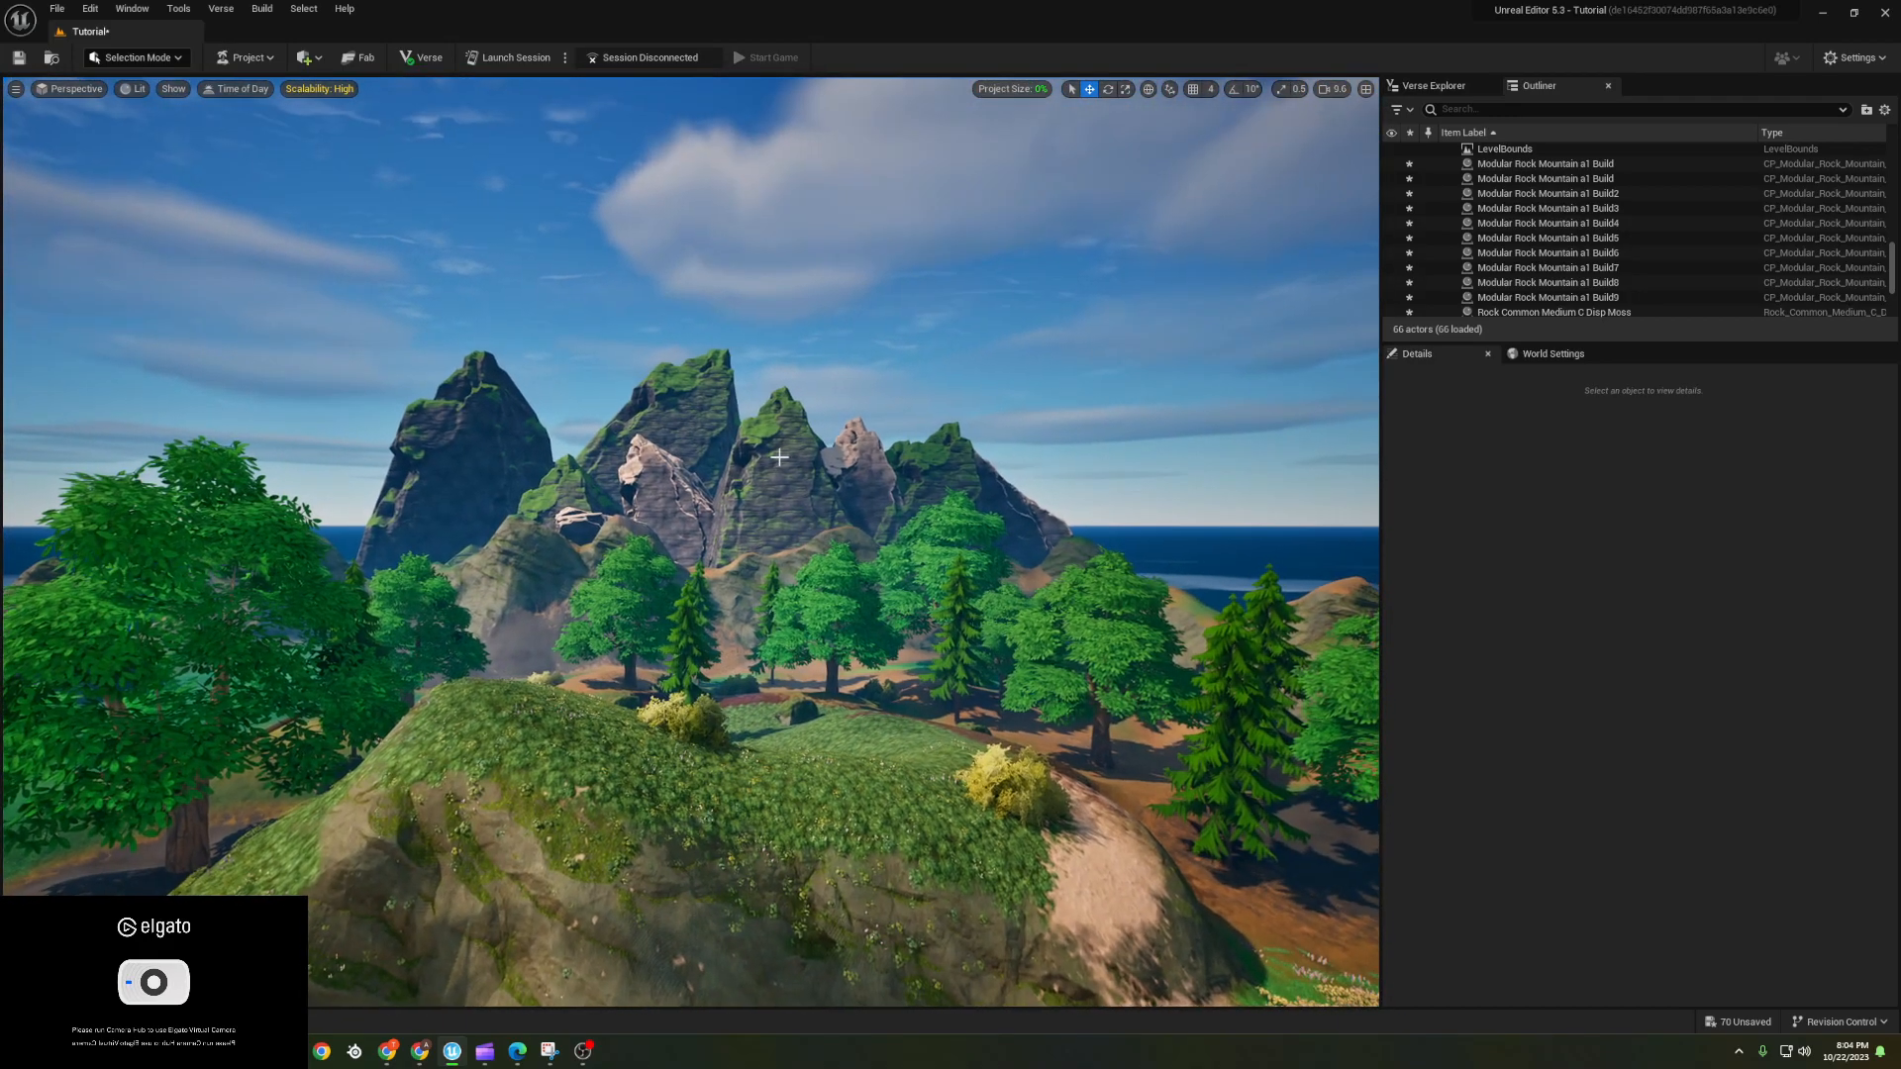
left_click(1016, 500)
key("Escape")
left_click(665, 487)
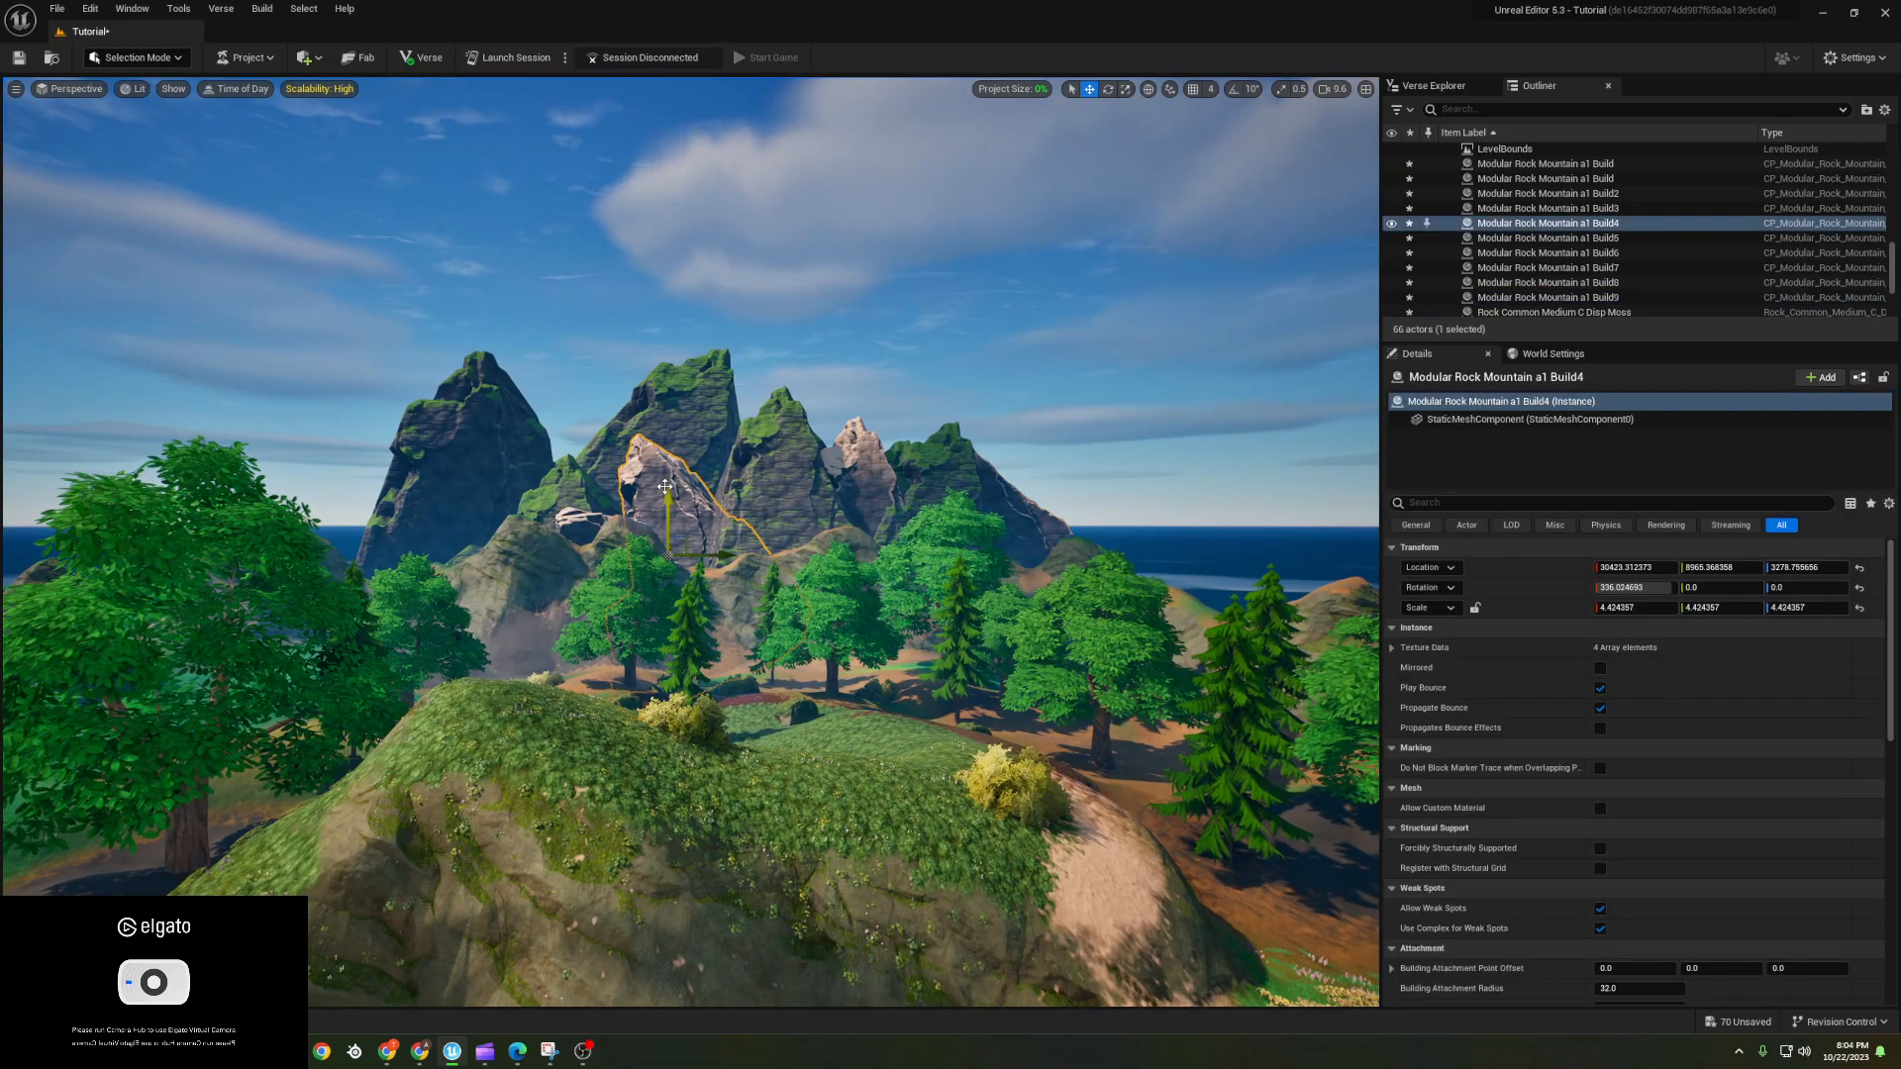
key("Escape")
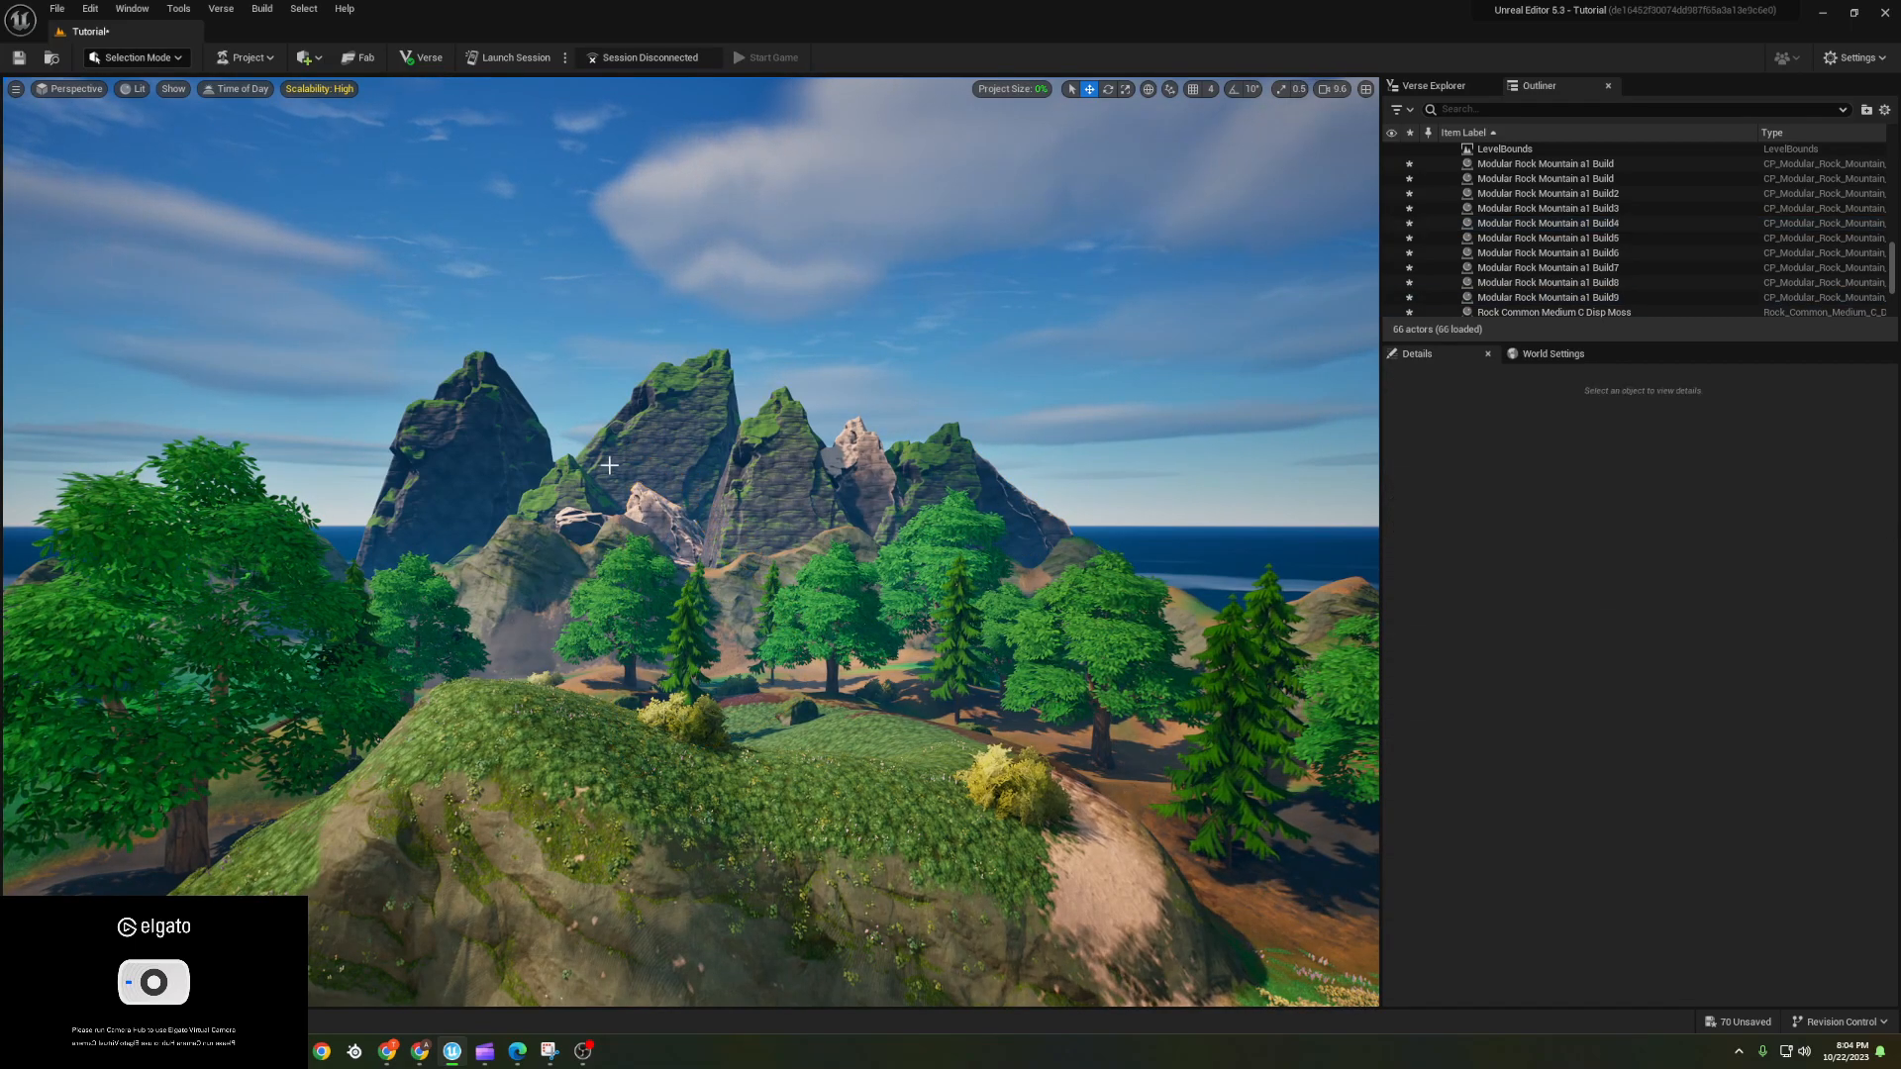
- Shift the large mossy mountain at the end of the range slightly inward and raise it
left_click(492, 505)
scroll(459, 556, "up", 6)
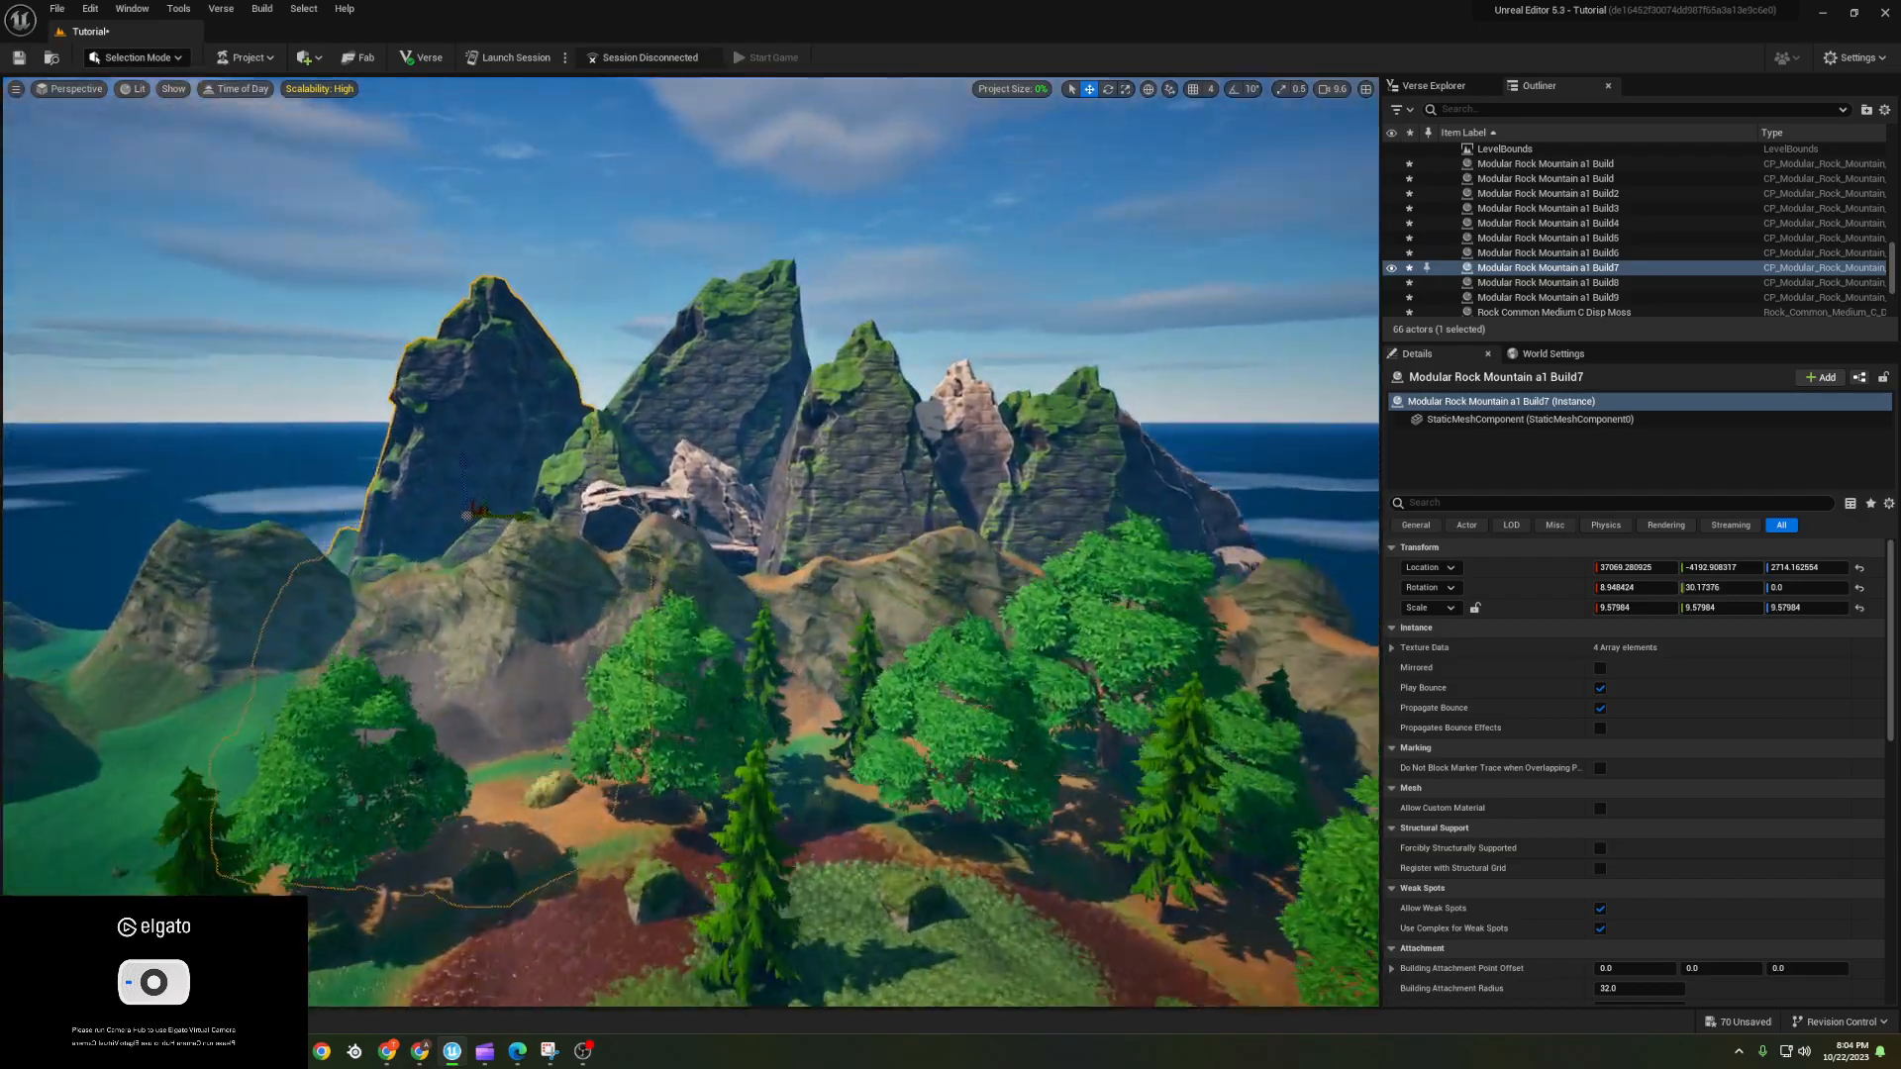
left_click_drag(470, 539, 482, 529)
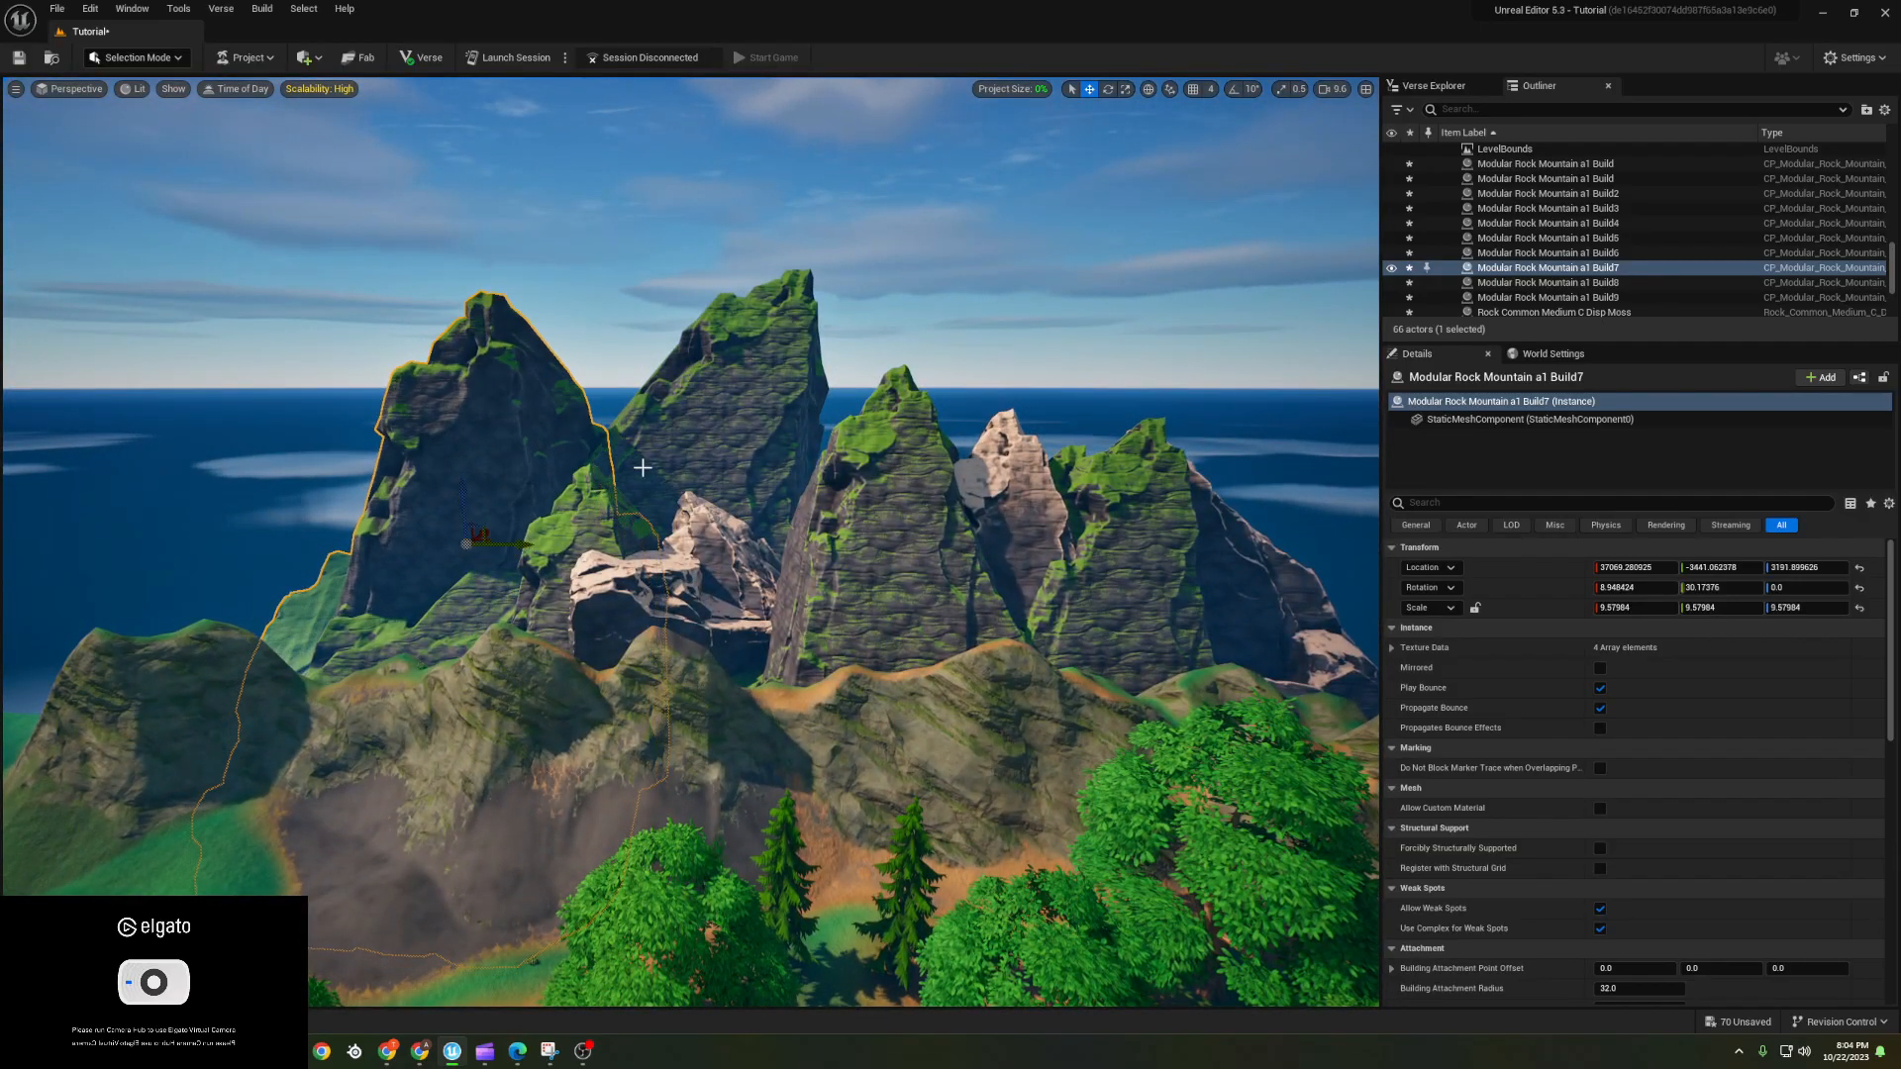
left_click(837, 402)
- Switch to Landscape mode and activate the Sculpt tool over the ridge beside the sea
right_click_drag(837, 402, 966, 464)
left_click(138, 57)
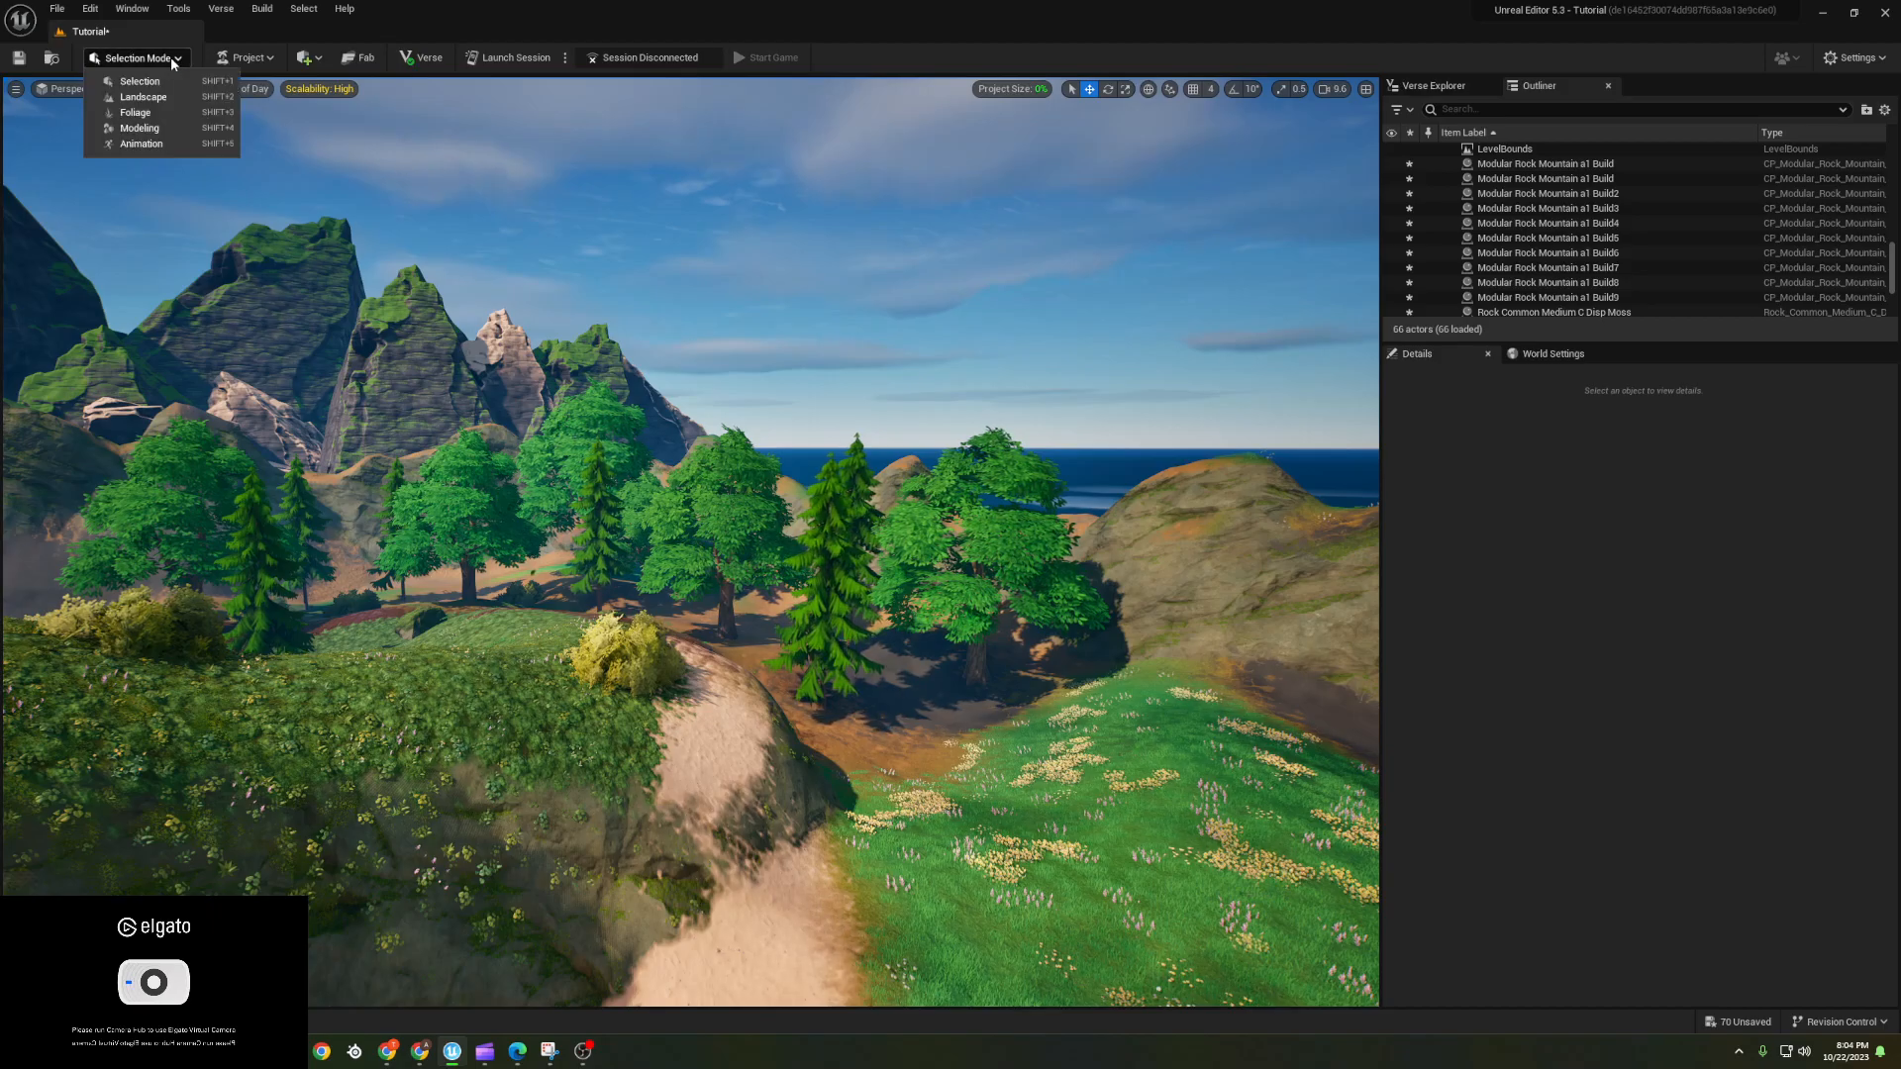
left_click(162, 103)
mouse_move(479, 513)
right_mouse_down()
mouse_move(505, 639)
mouse_move(456, 633)
mouse_move(454, 609)
right_mouse_up()
left_click(39, 135)
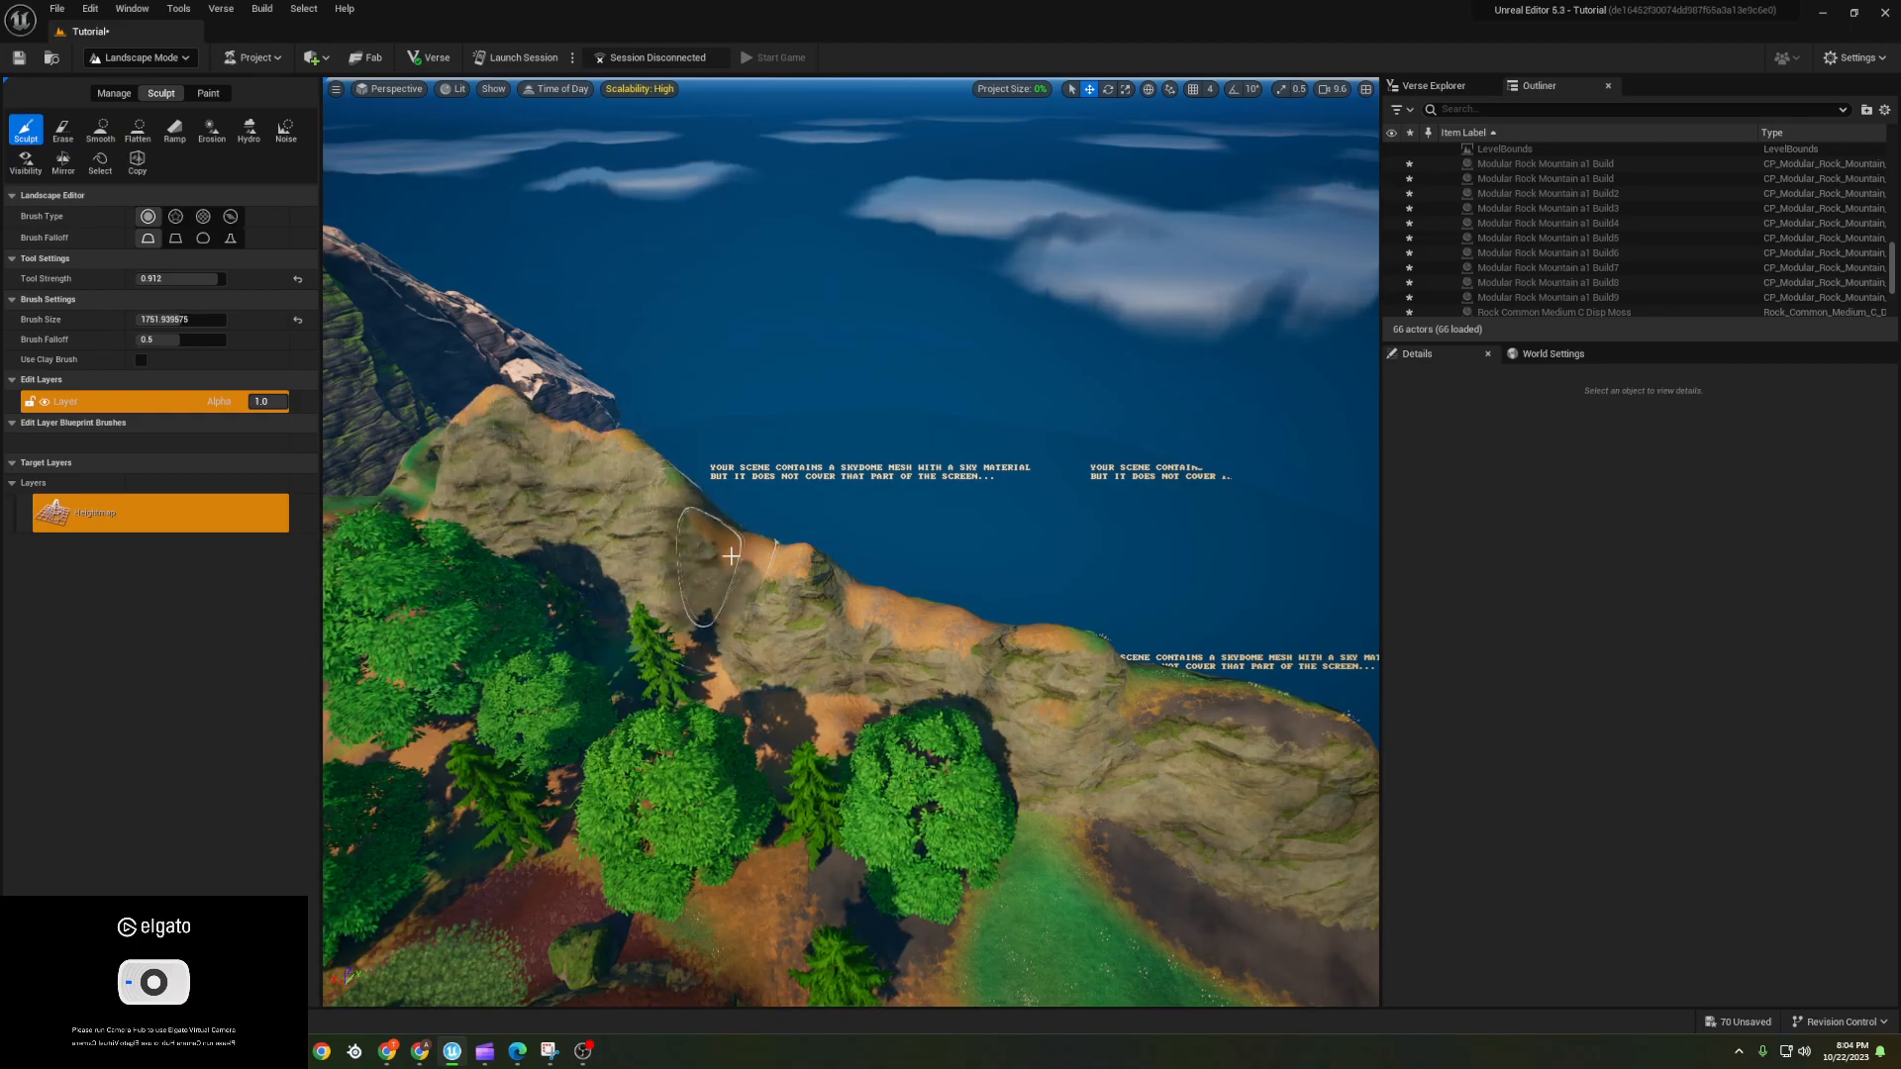
- Sculpt the ridge beside the sea higher, with a tall pointed peak, and return to Selection mode
mouse_move(910, 601)
left_mouse_down()
mouse_move(663, 503)
mouse_move(1302, 654)
left_mouse_up()
mouse_move(1302, 654)
right_mouse_down()
mouse_move(1258, 674)
mouse_move(1198, 782)
mouse_move(1188, 575)
mouse_move(1233, 569)
mouse_move(1218, 575)
mouse_move(1238, 614)
mouse_move(1158, 679)
right_mouse_up()
mouse_move(955, 555)
left_mouse_down()
mouse_move(895, 560)
mouse_move(859, 515)
mouse_move(1337, 733)
mouse_move(980, 541)
mouse_move(768, 464)
left_mouse_up()
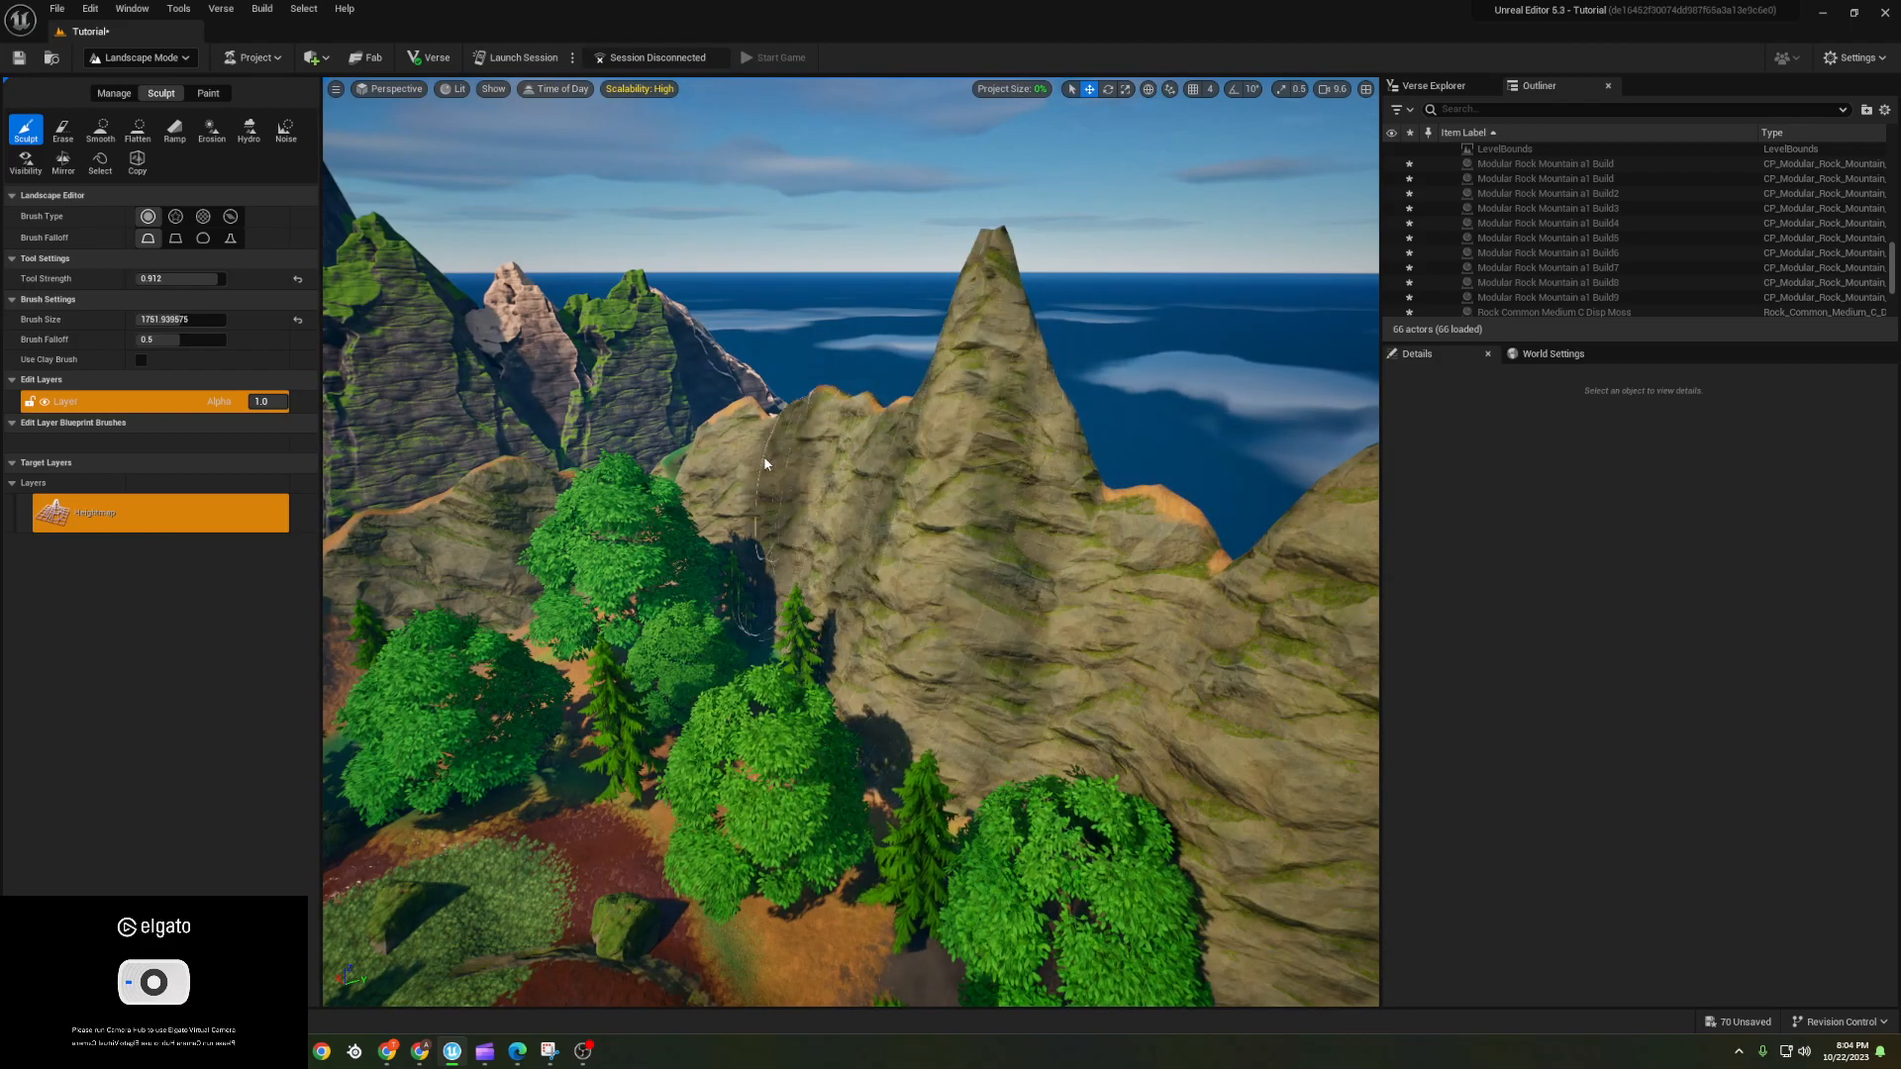
right_click_drag(778, 442, 614, 554)
left_click(101, 58)
left_click(121, 82)
- Search the Galleries content for "house" and look through the assets for a complete building
right_click_drag(624, 607, 436, 604)
key("ctrl+space")
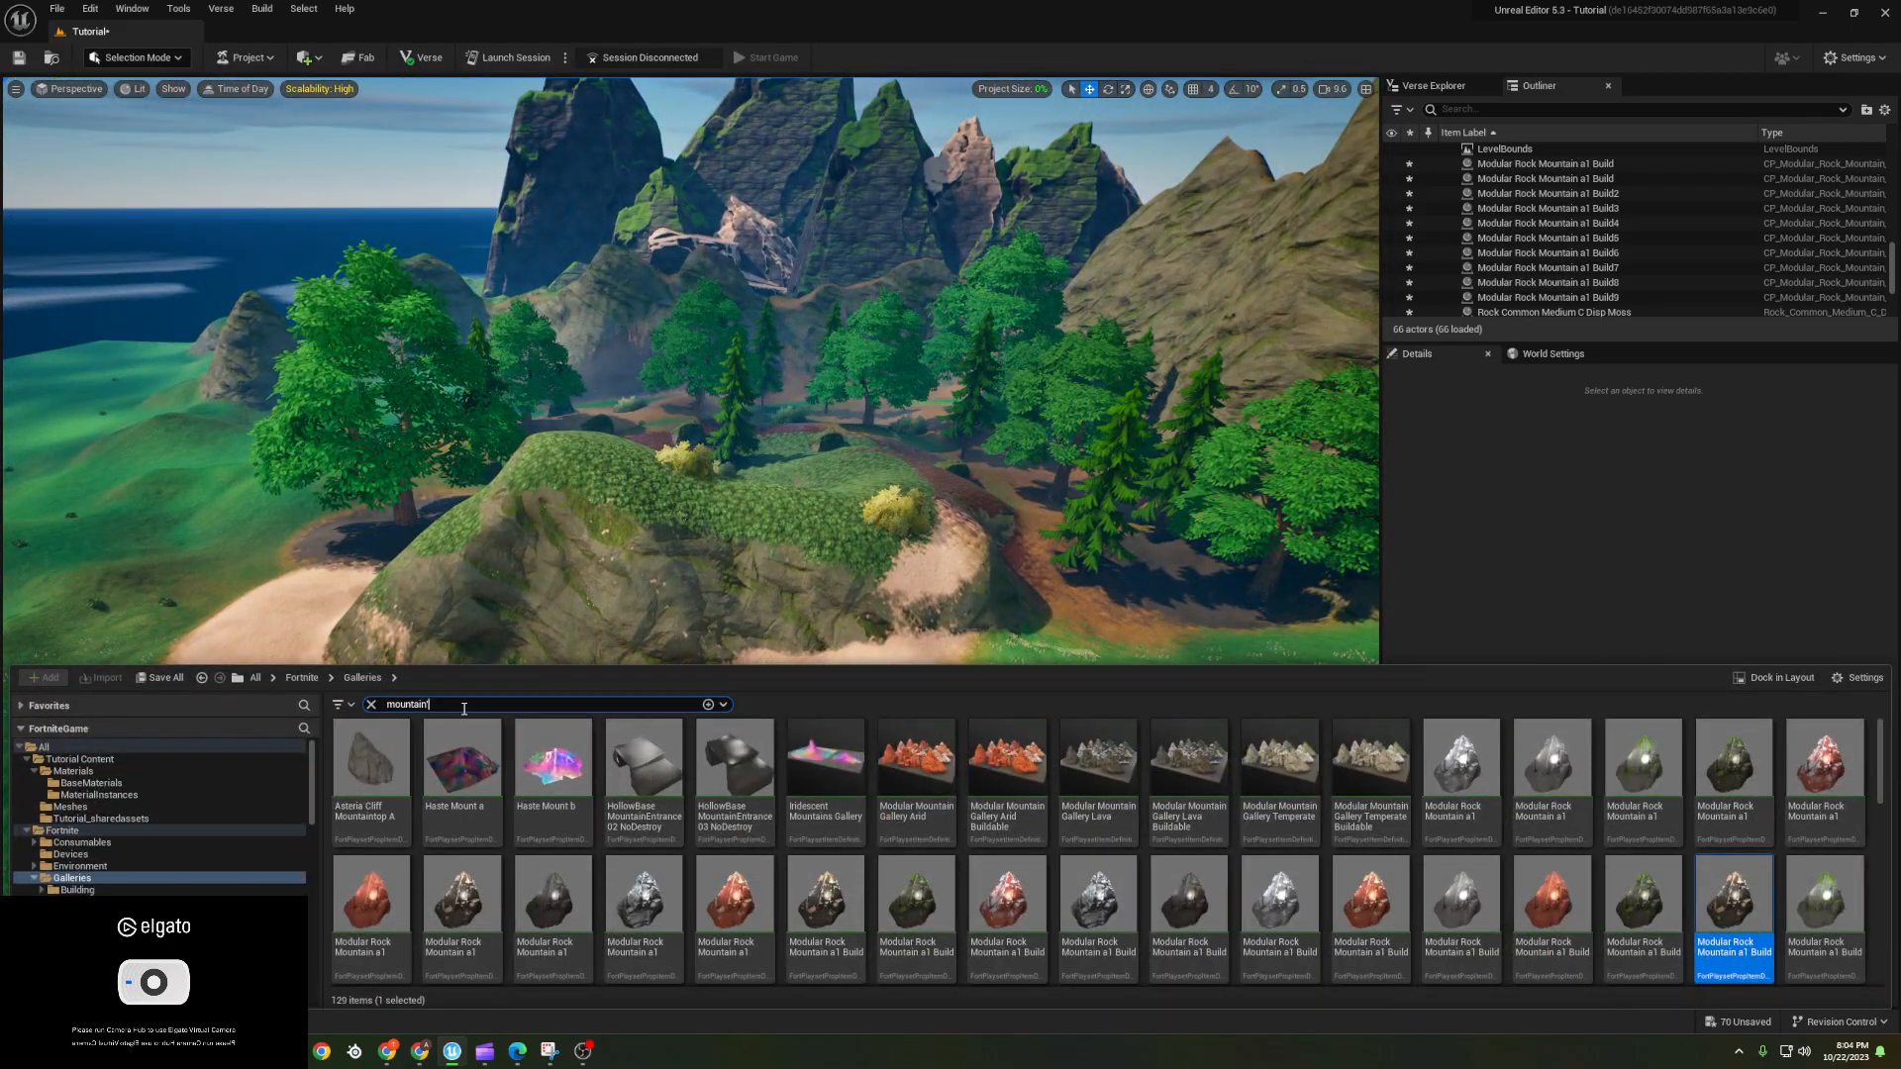
type("hous")
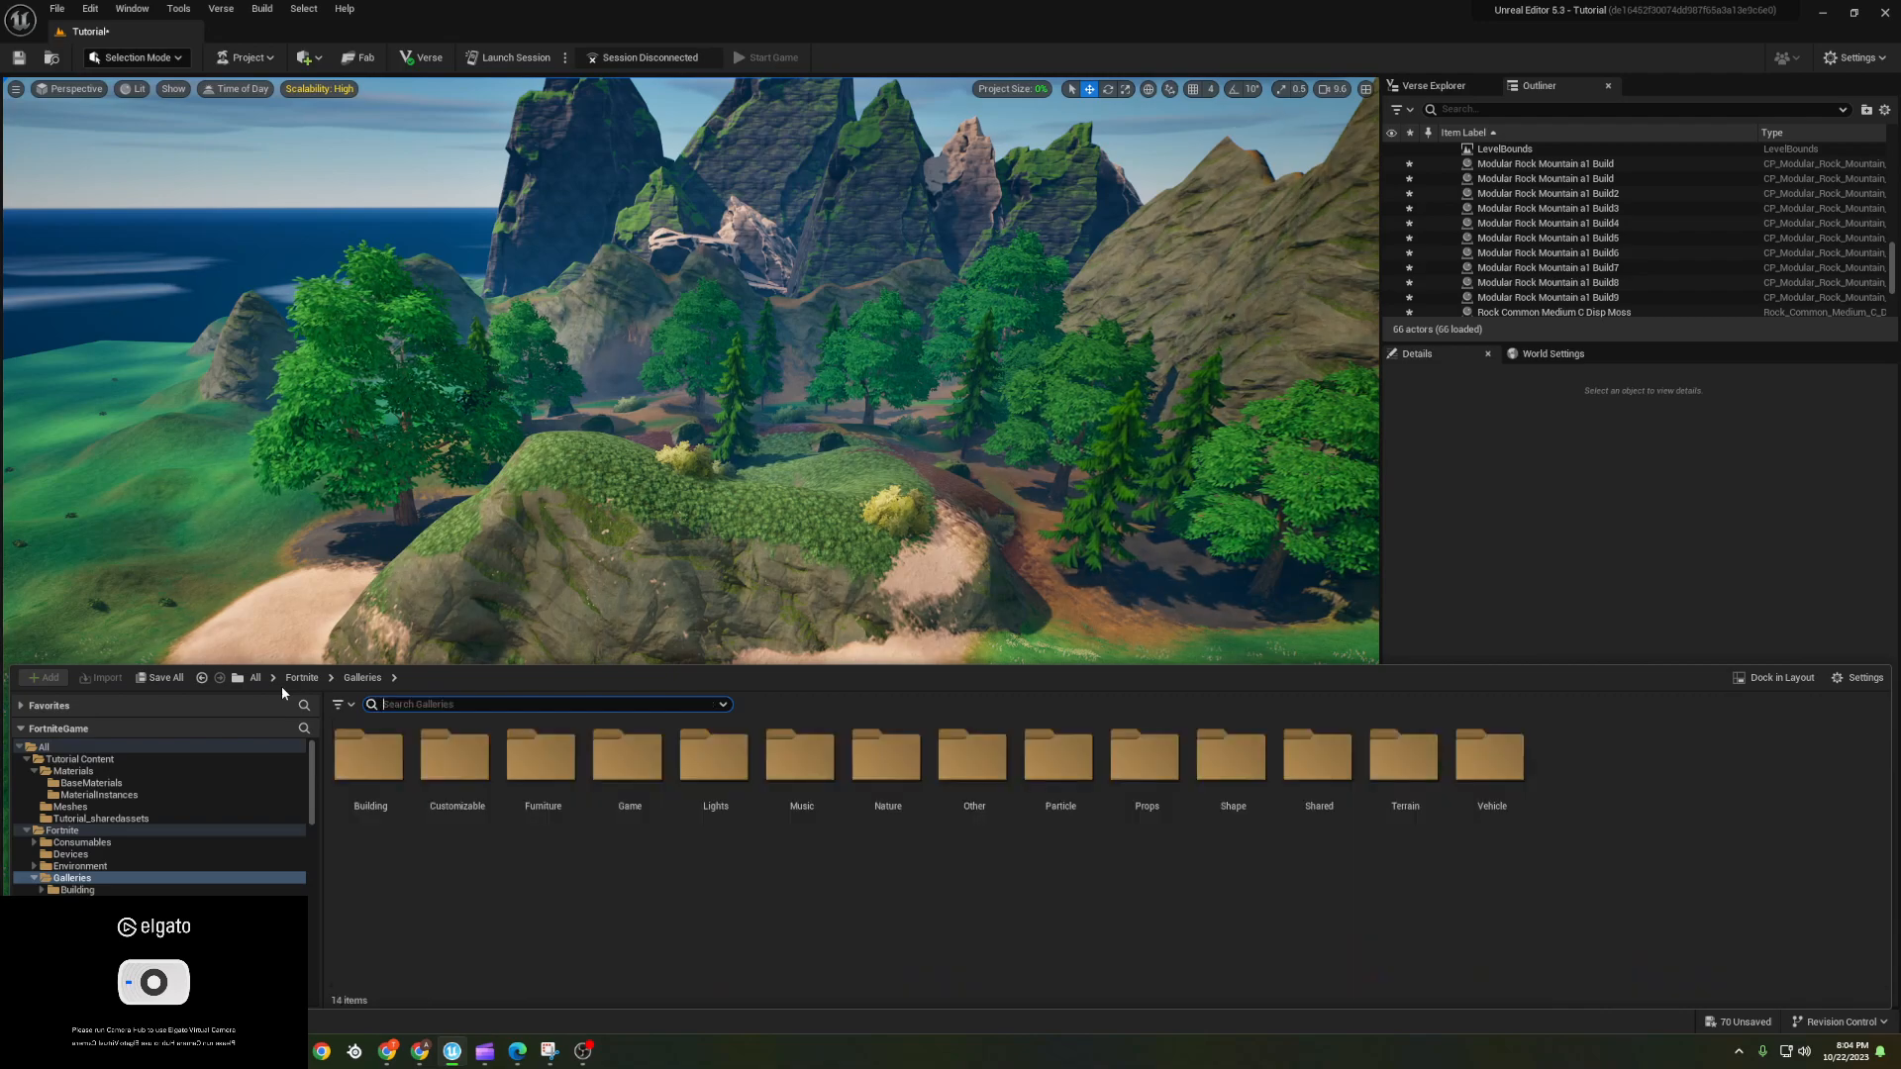
type("e")
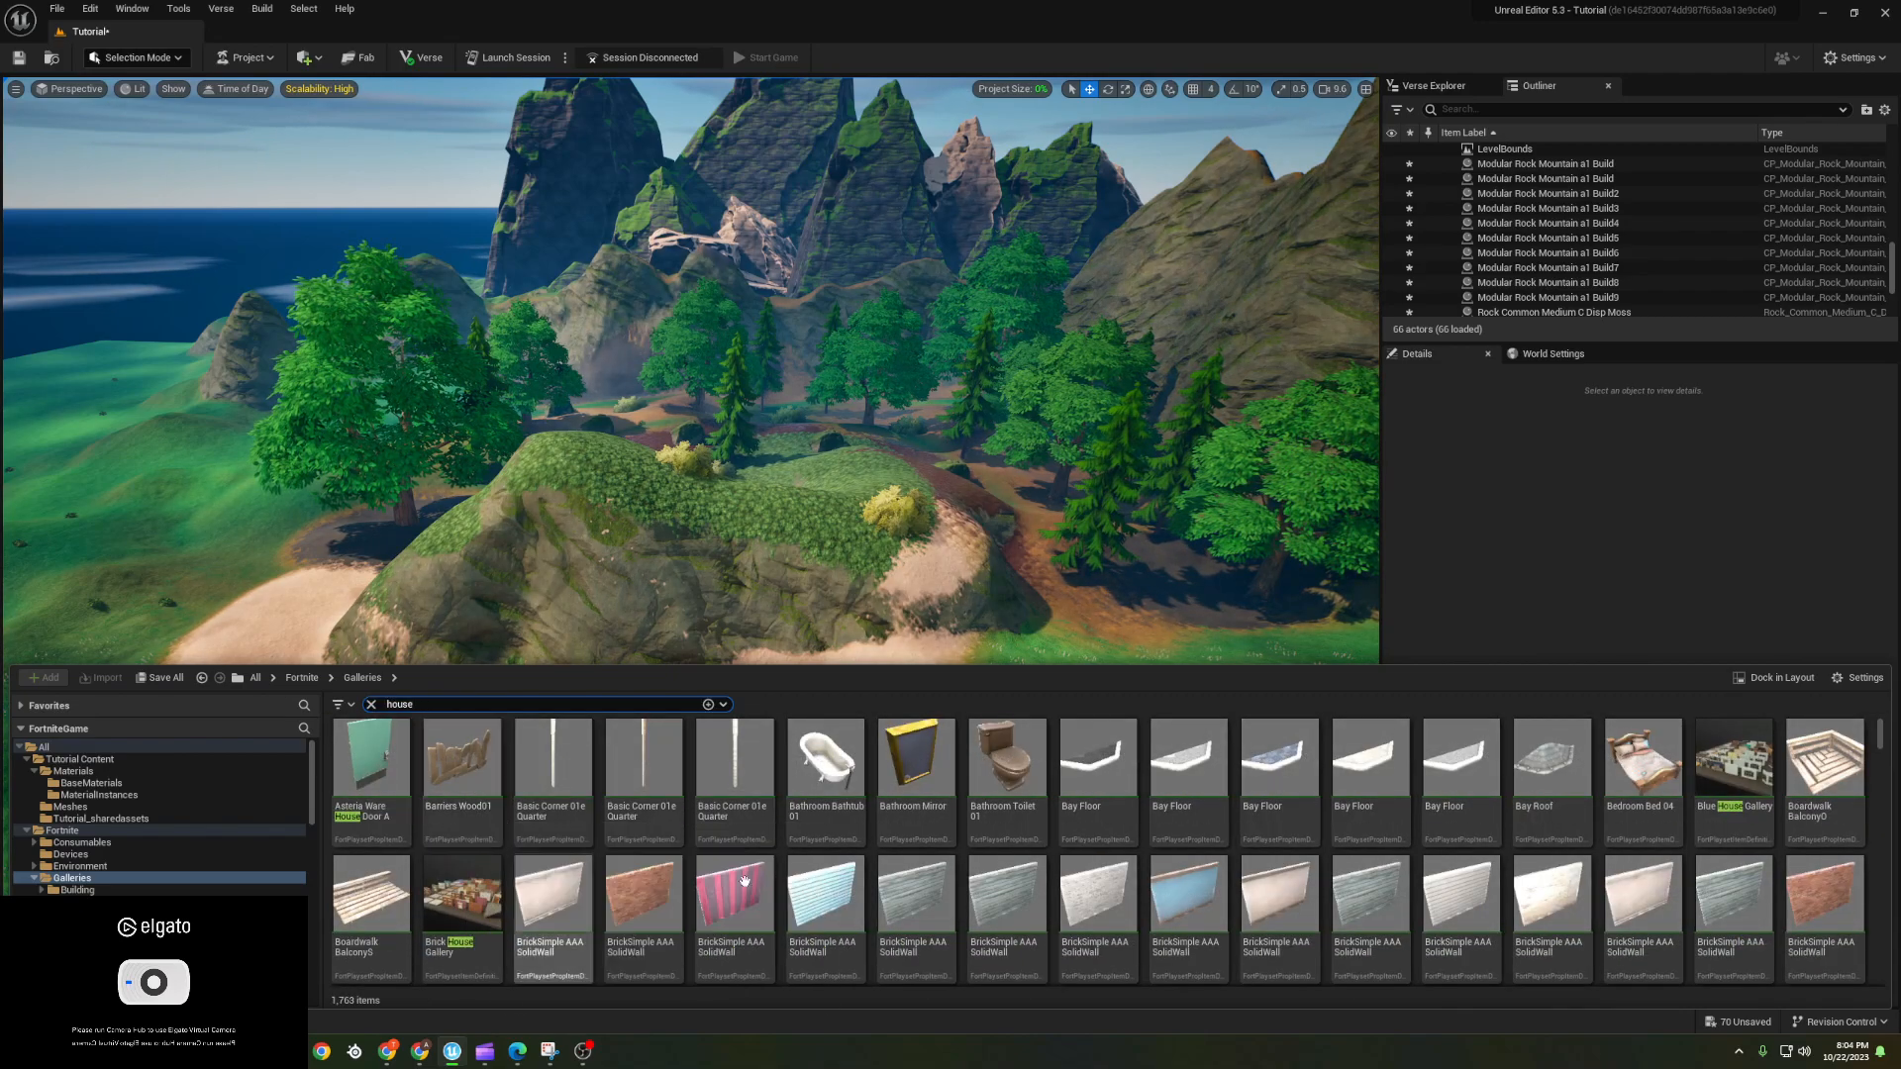
scroll(912, 884, "down", 1)
scroll(912, 885, "down", 4)
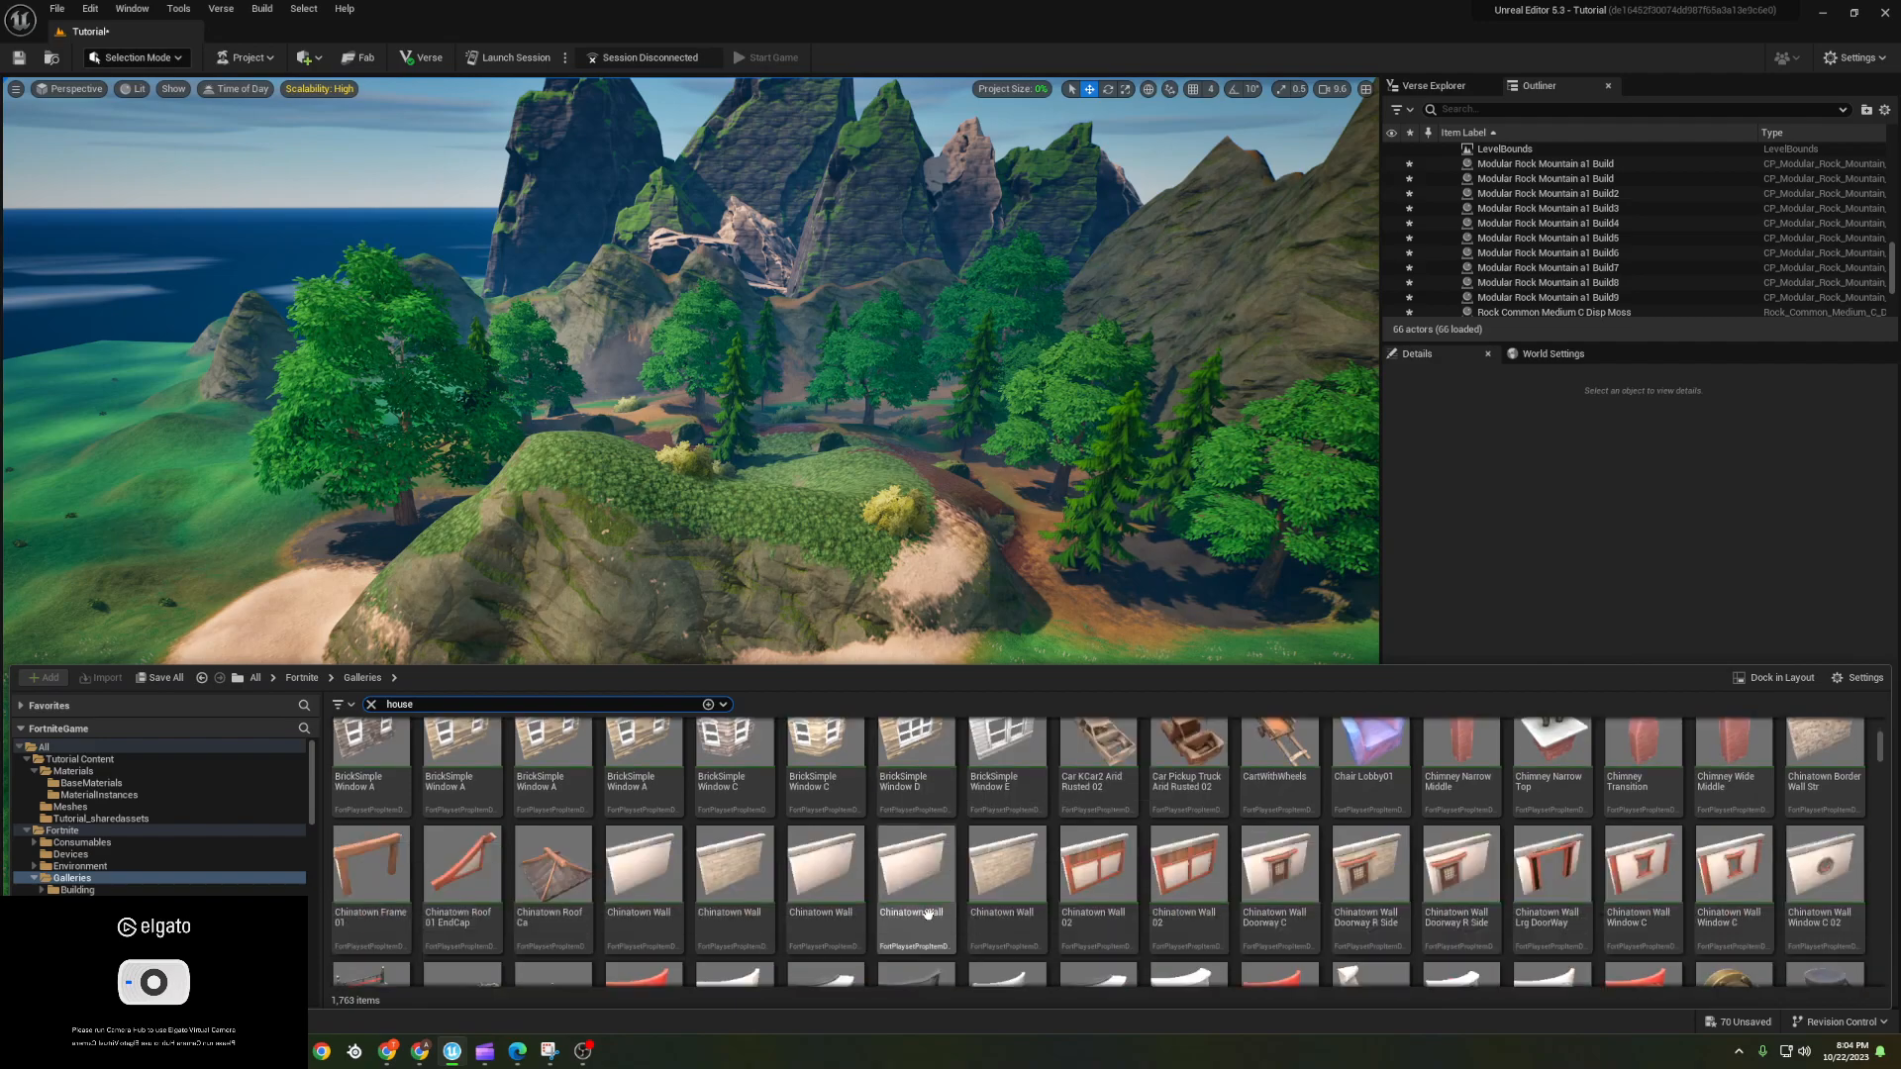
scroll(927, 919, "down", 5)
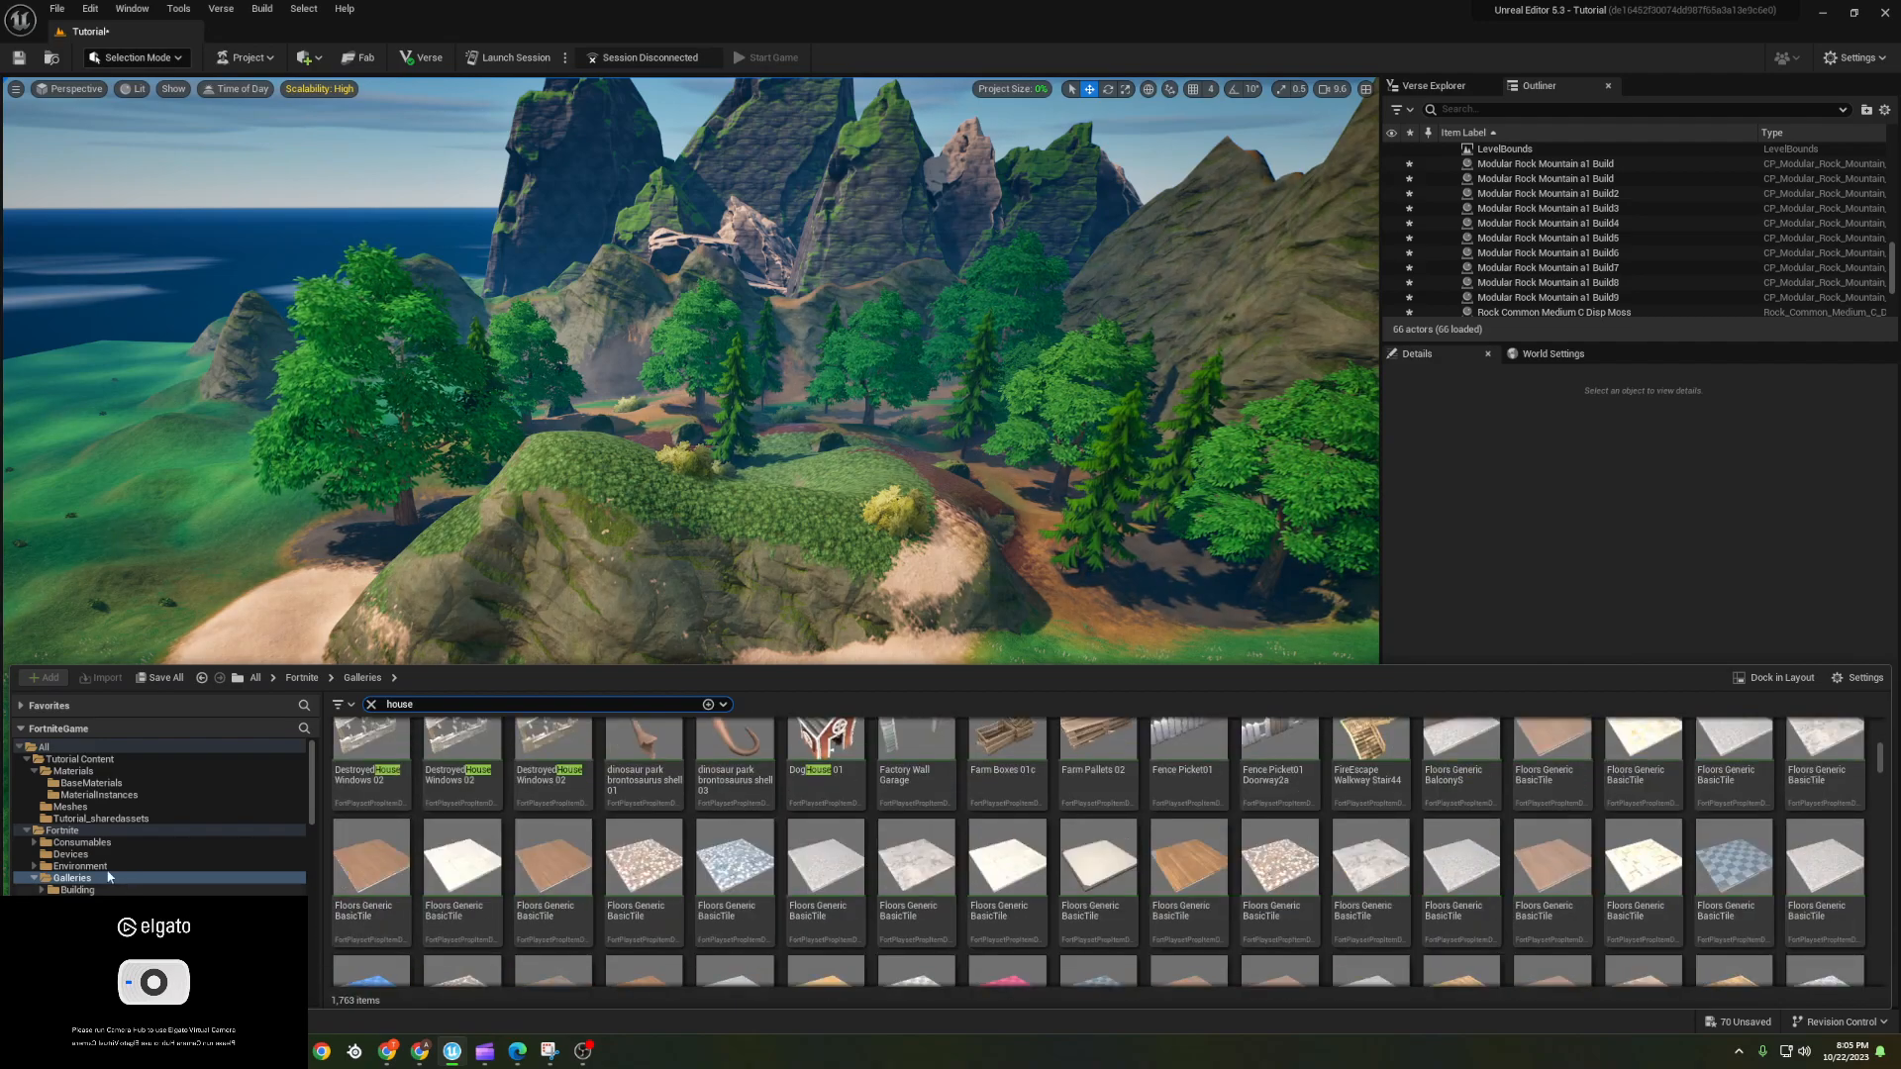
- Look through the Building gallery for "house" and "cott" assets, and clear the search to browse its subfolders
left_click(106, 867)
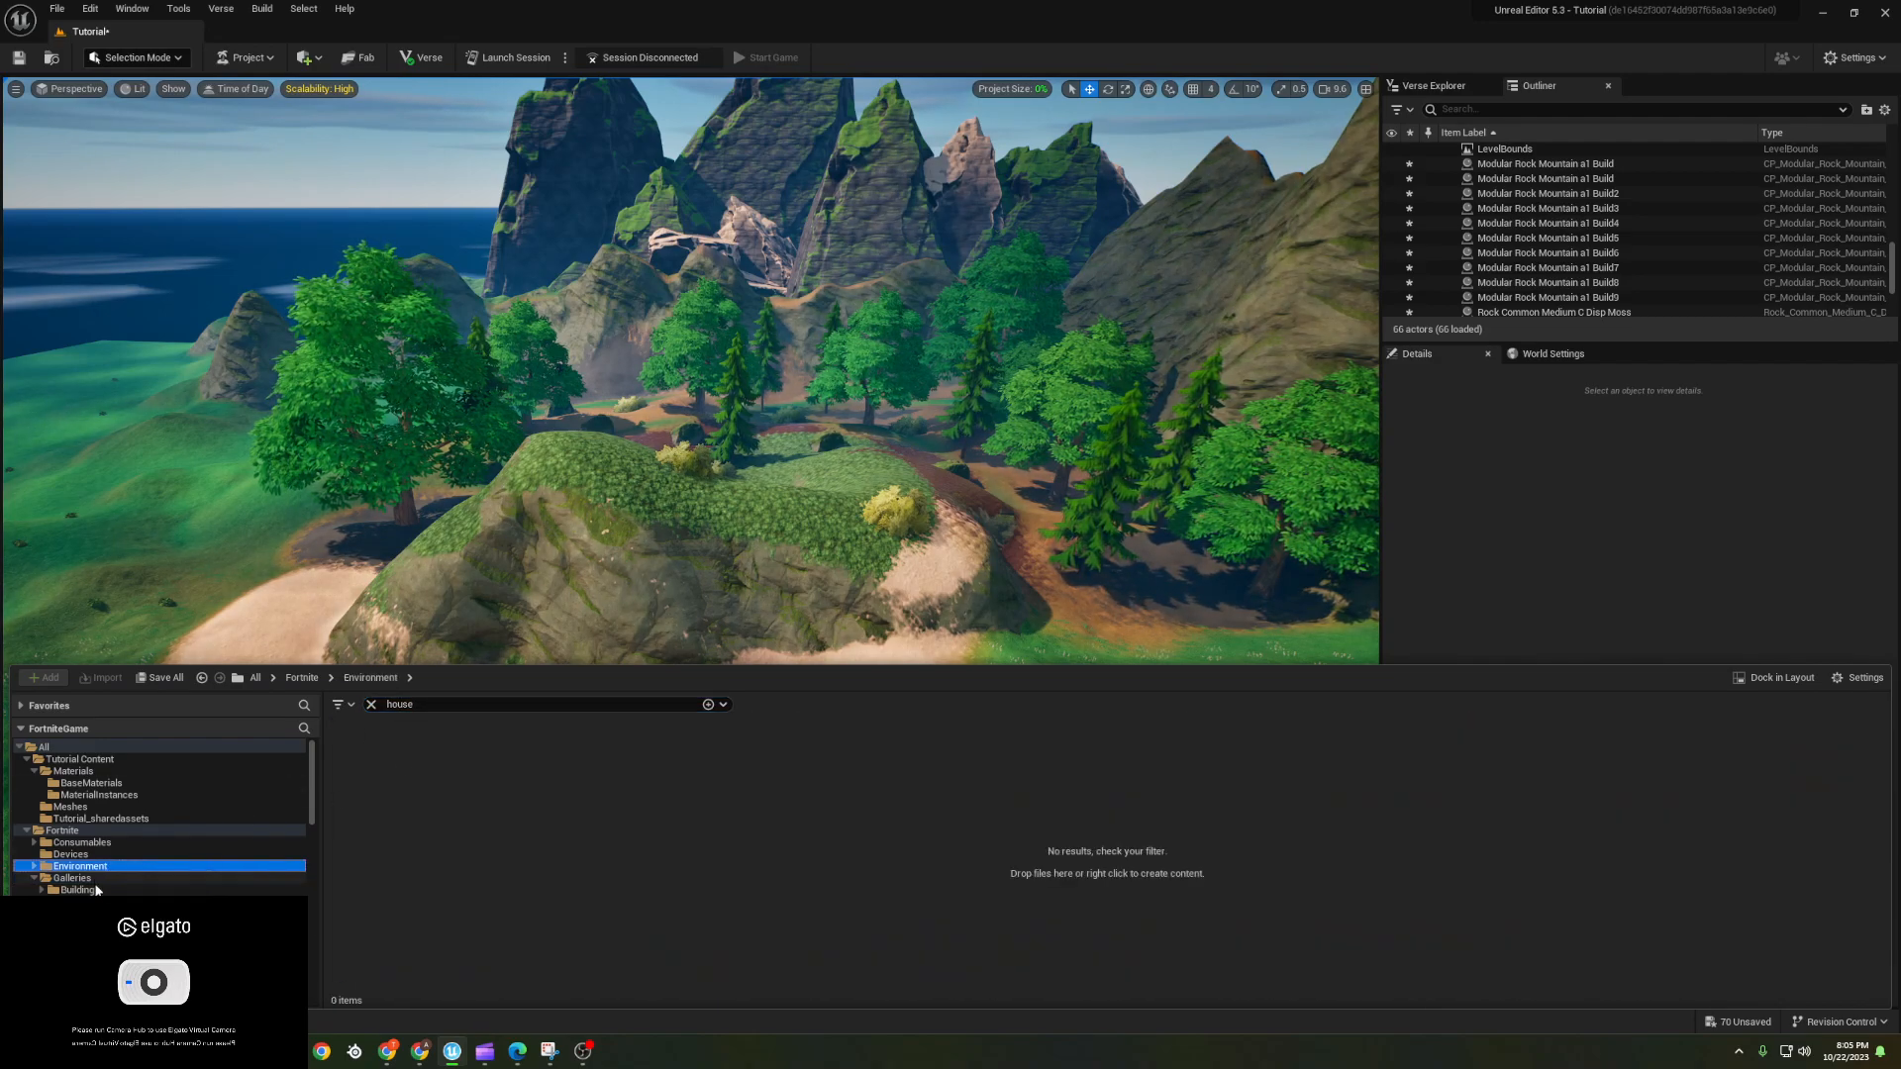
left_click(77, 890)
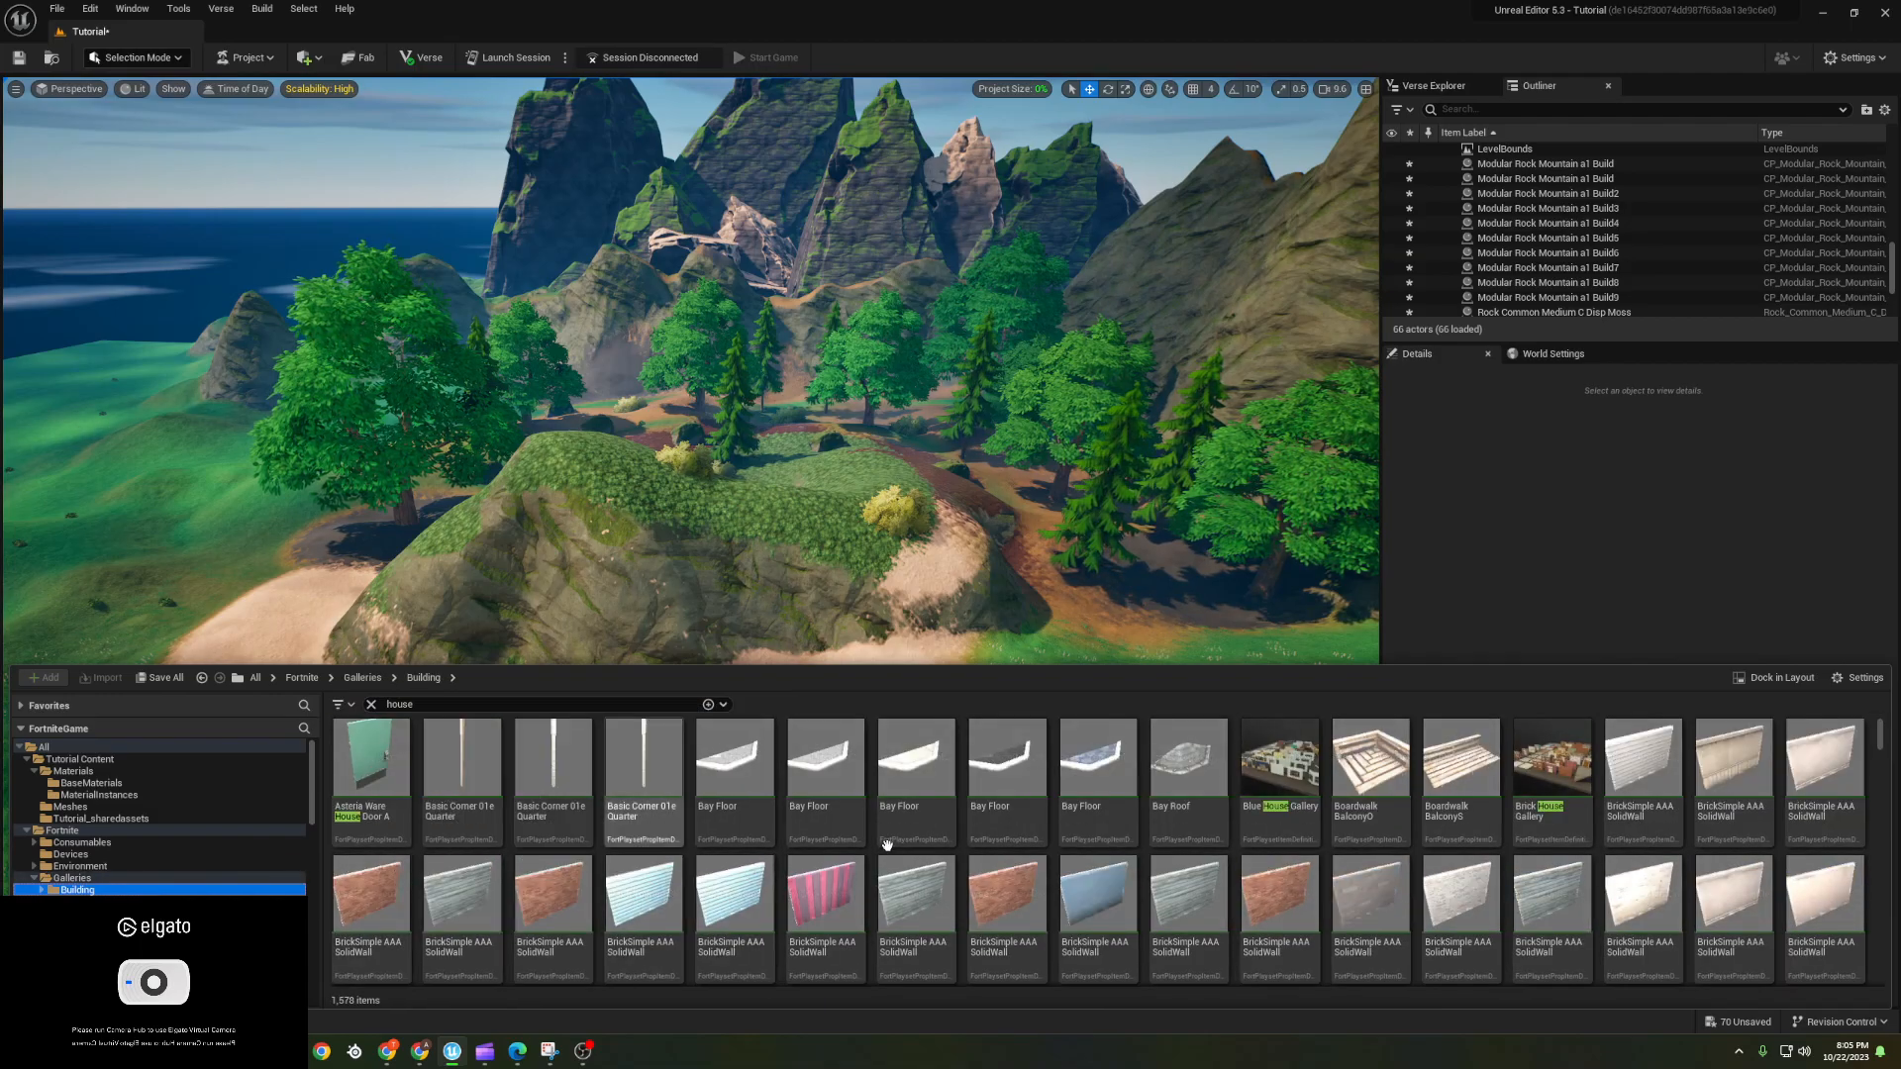
scroll(796, 842, "down", 8)
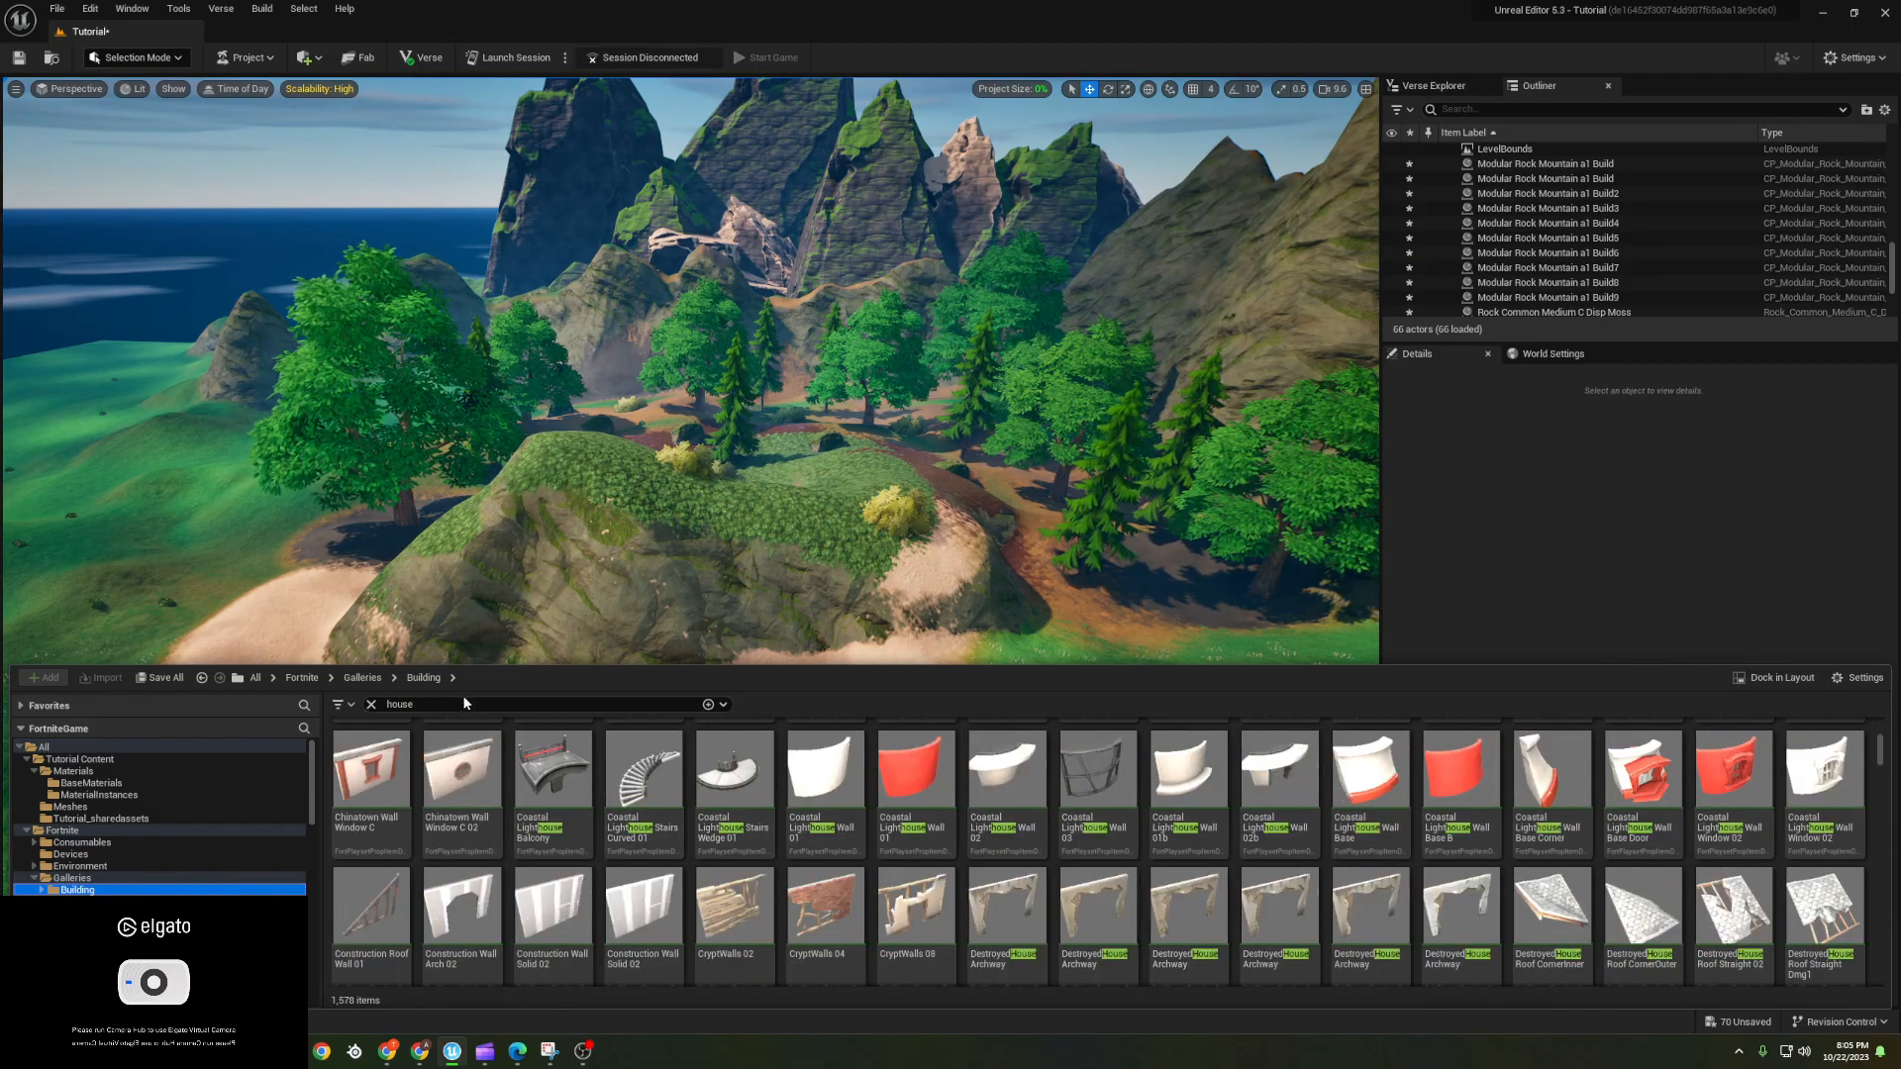
type("cott")
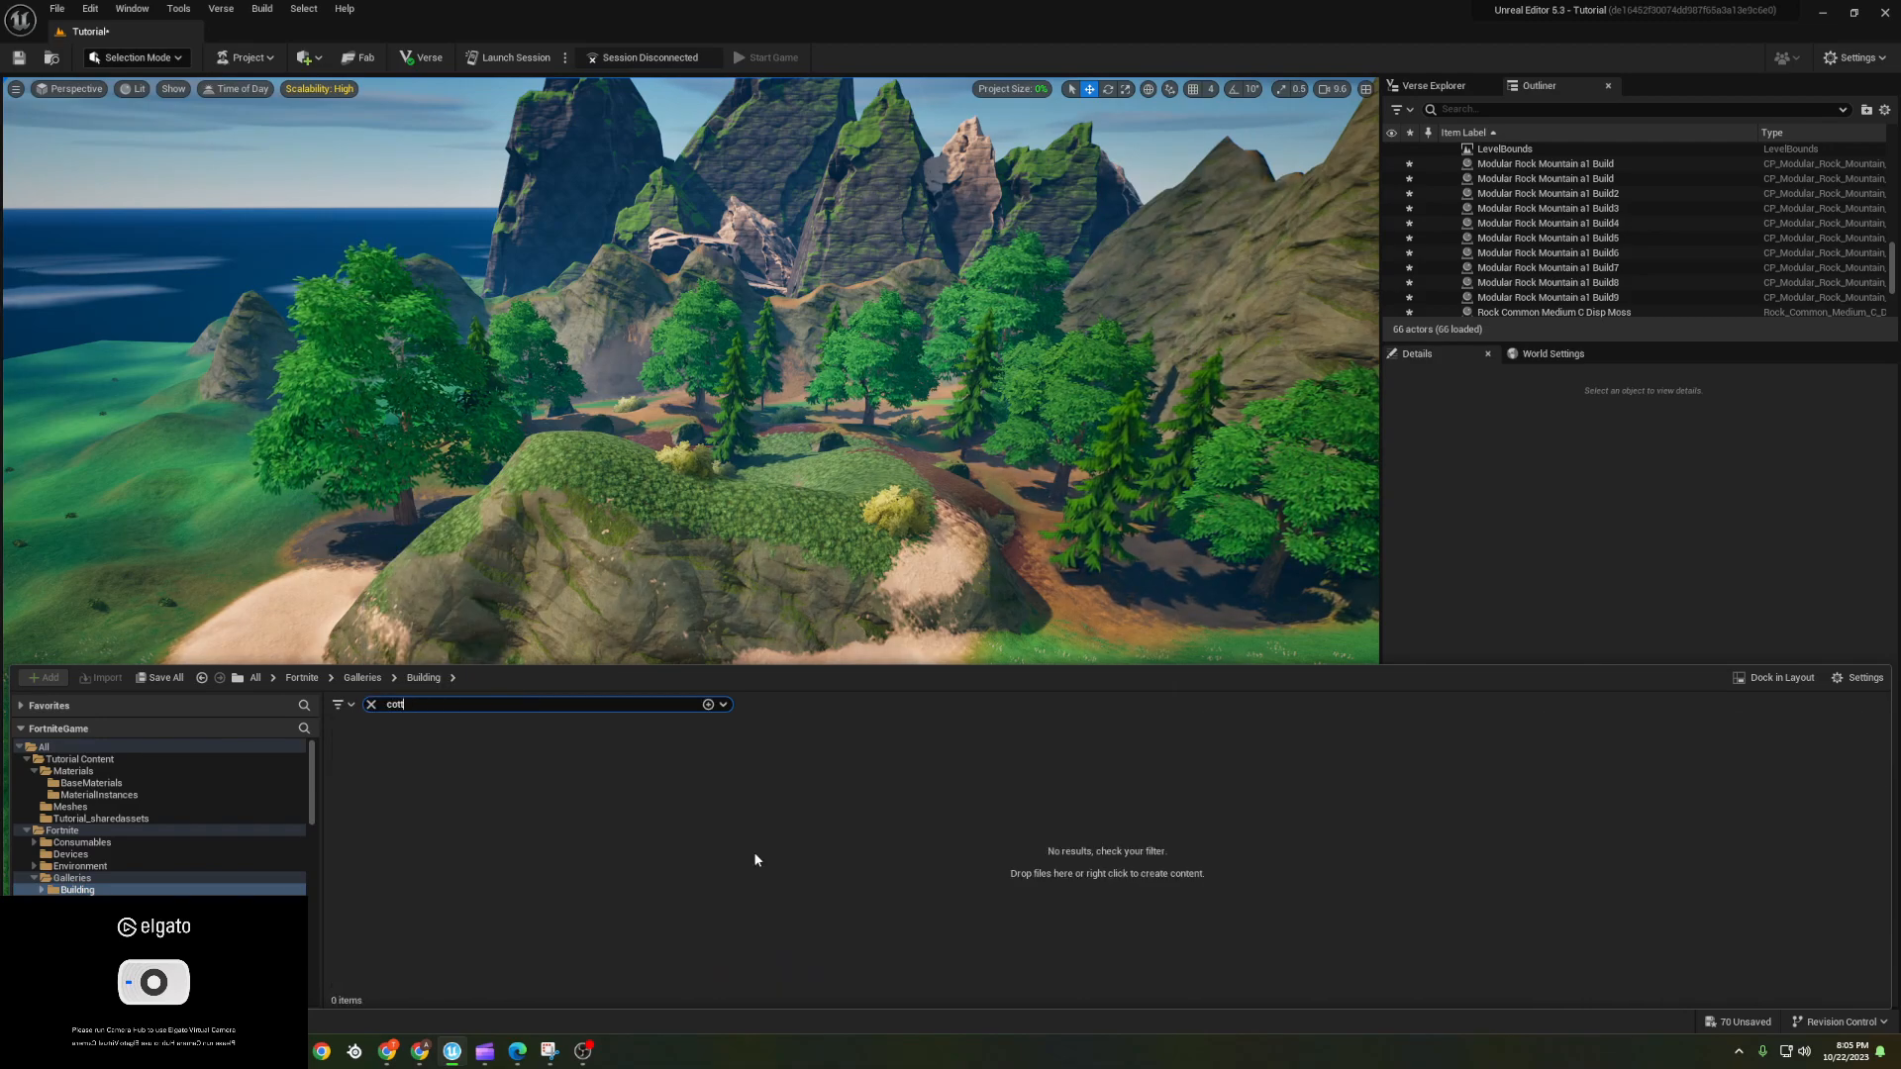
key("BackSpace")
key("BackSpace")
key("BackSpace")
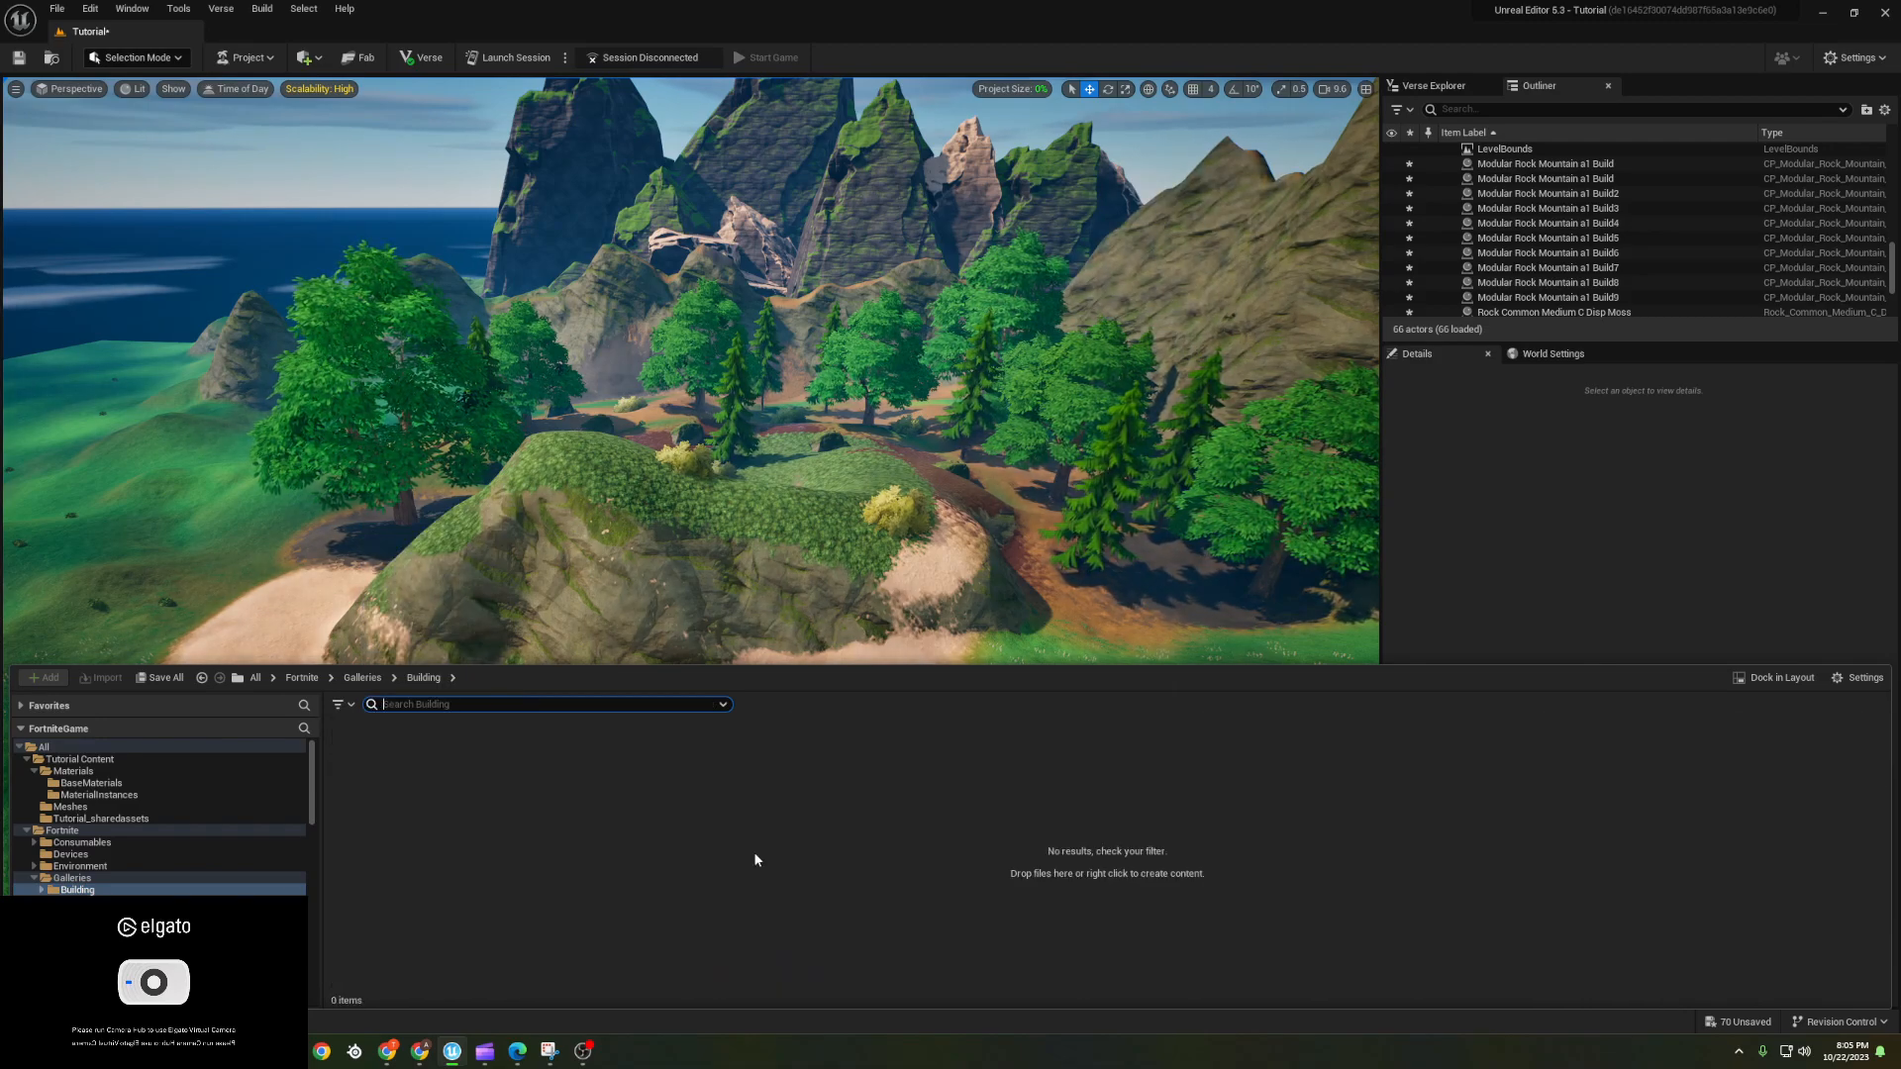
scroll(694, 851, "down", 2)
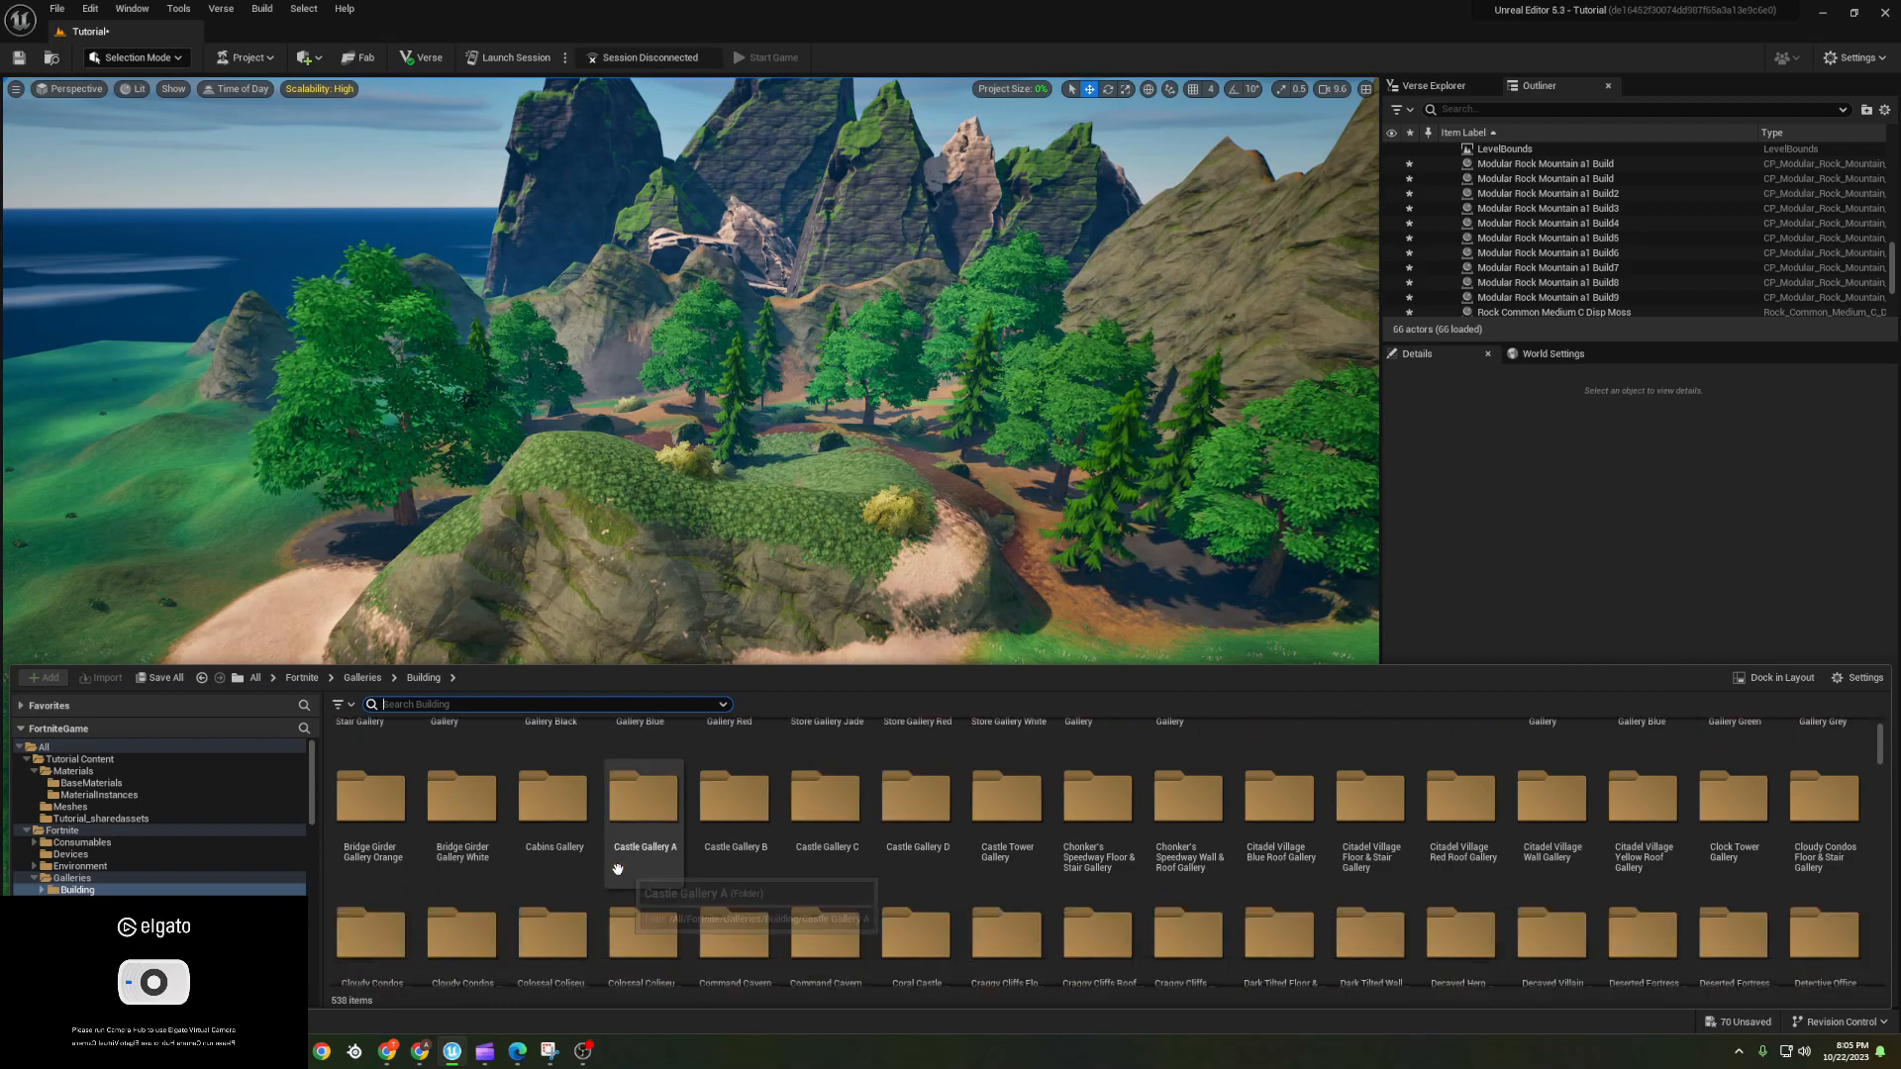
- Search the Building gallery for "small" and "cabin" and examine the cabin pieces
type("s")
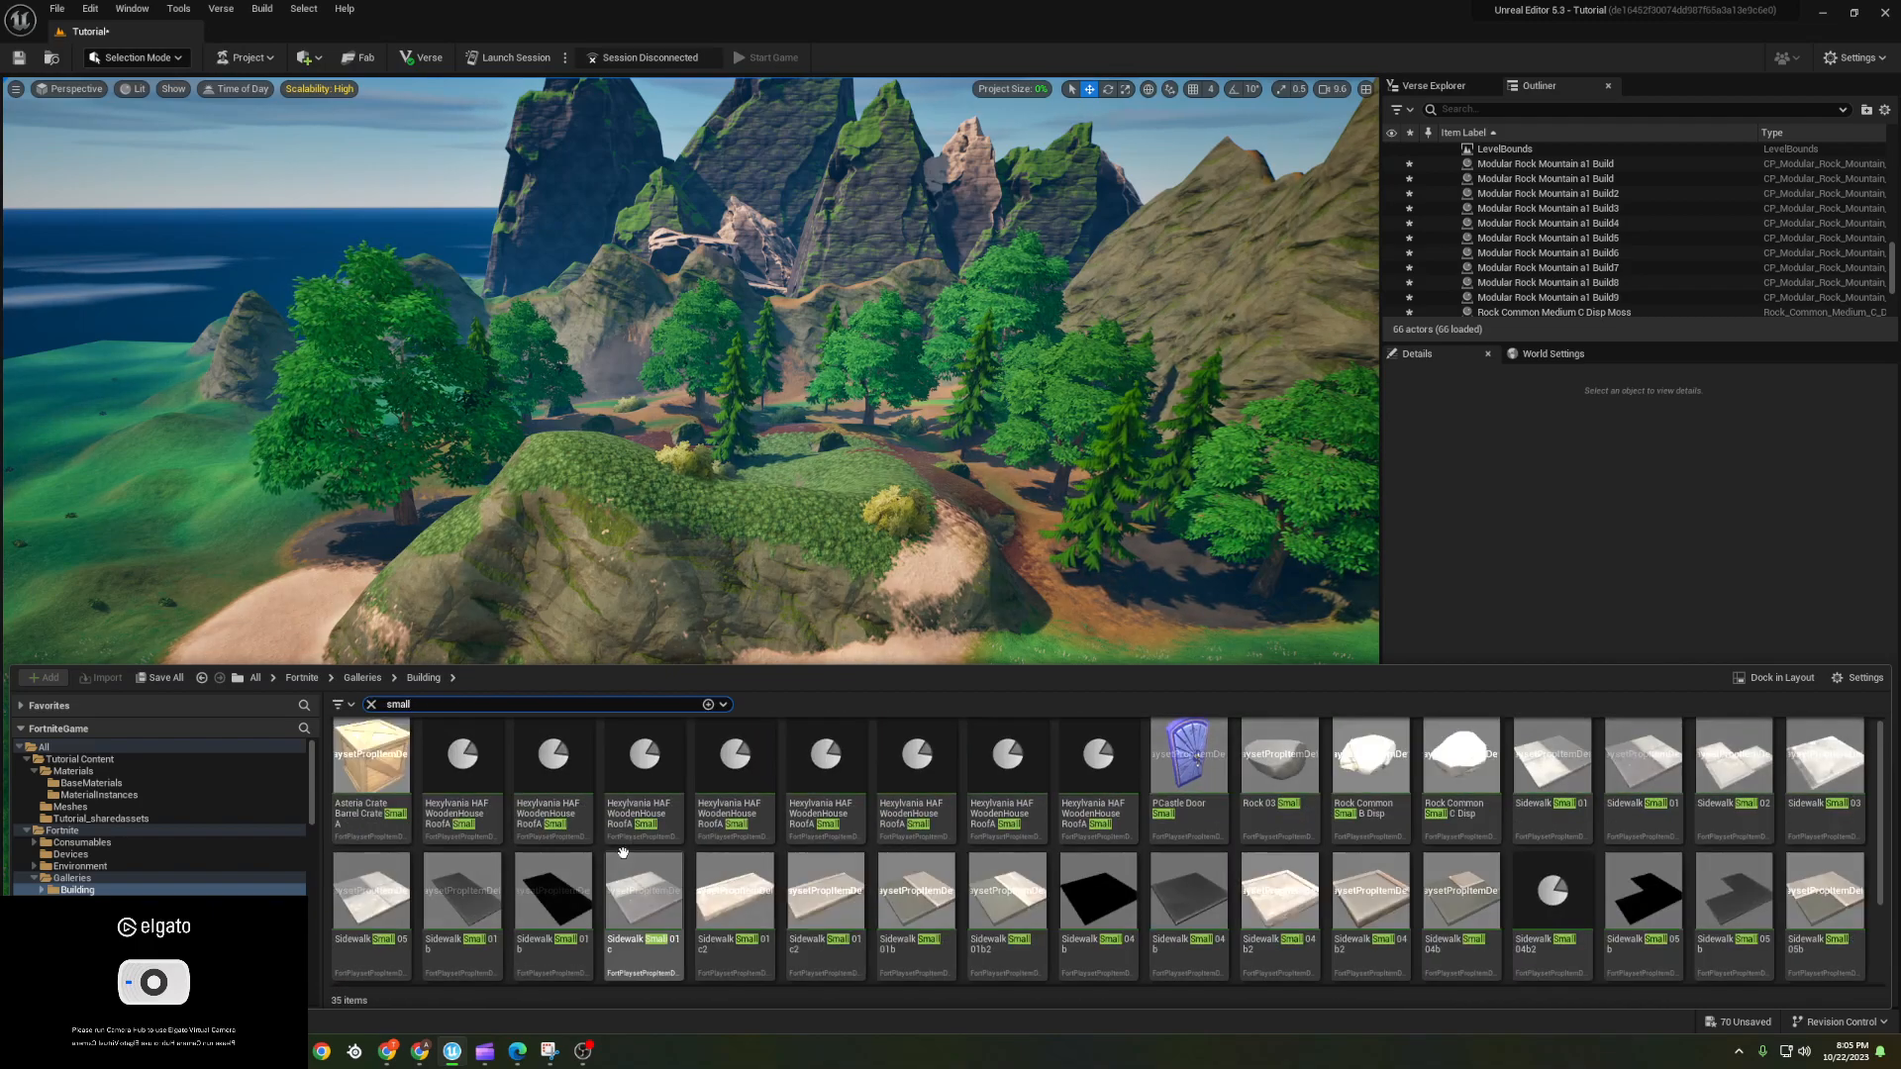
key("BackSpace")
type("cabin")
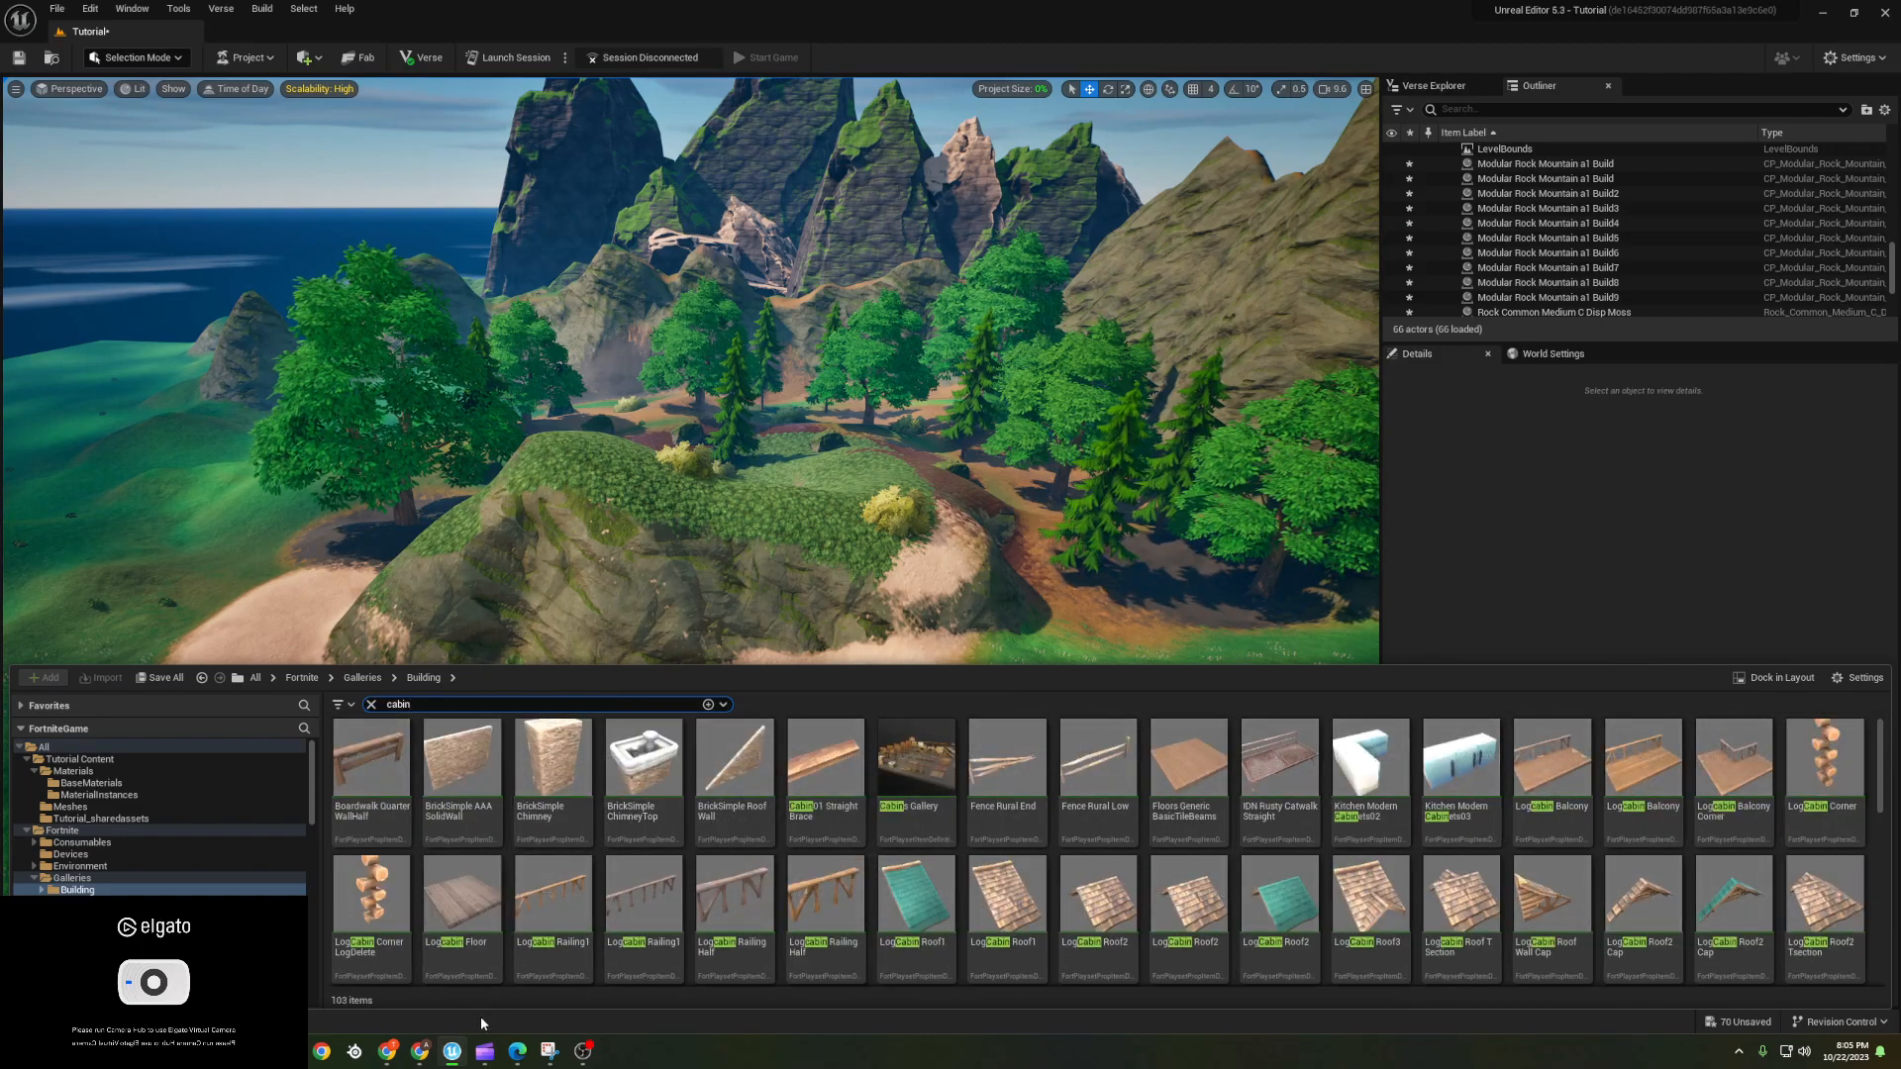
scroll(980, 783, "down", 6)
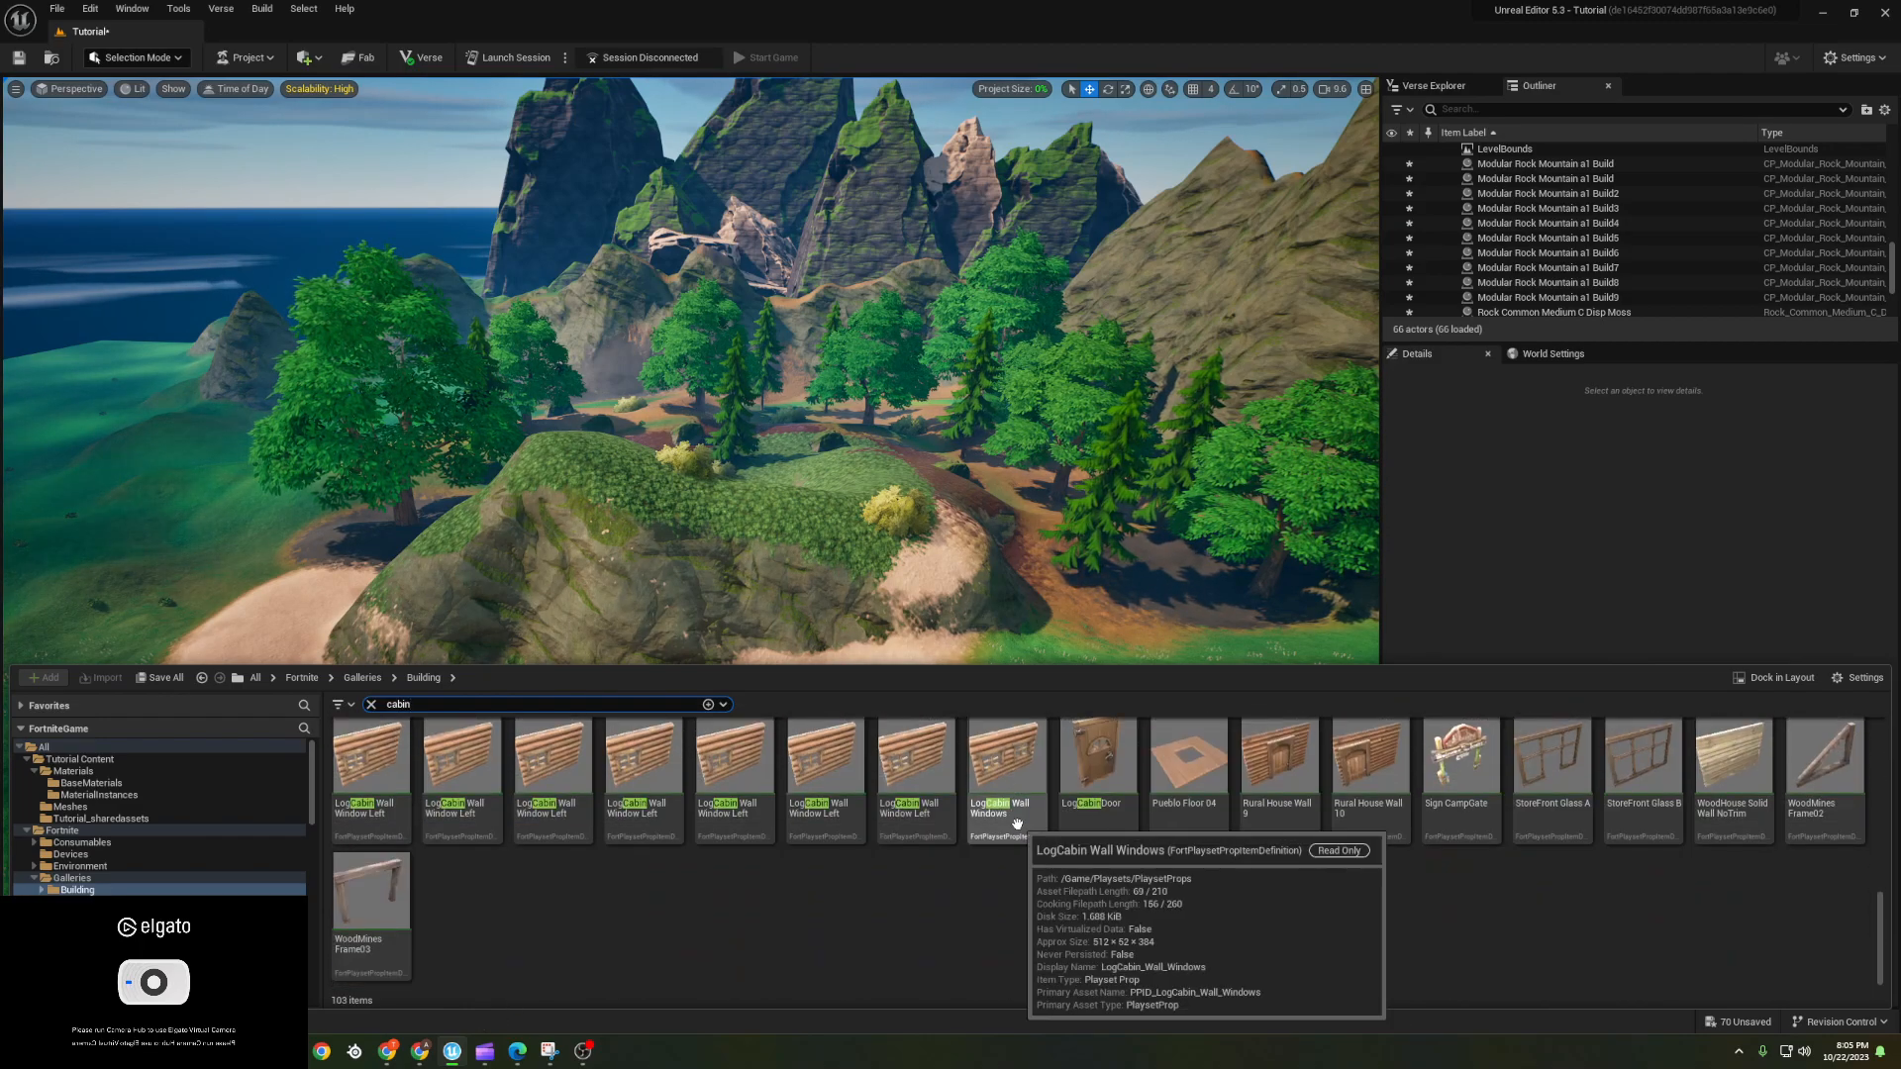
scroll(968, 848, "up", 5)
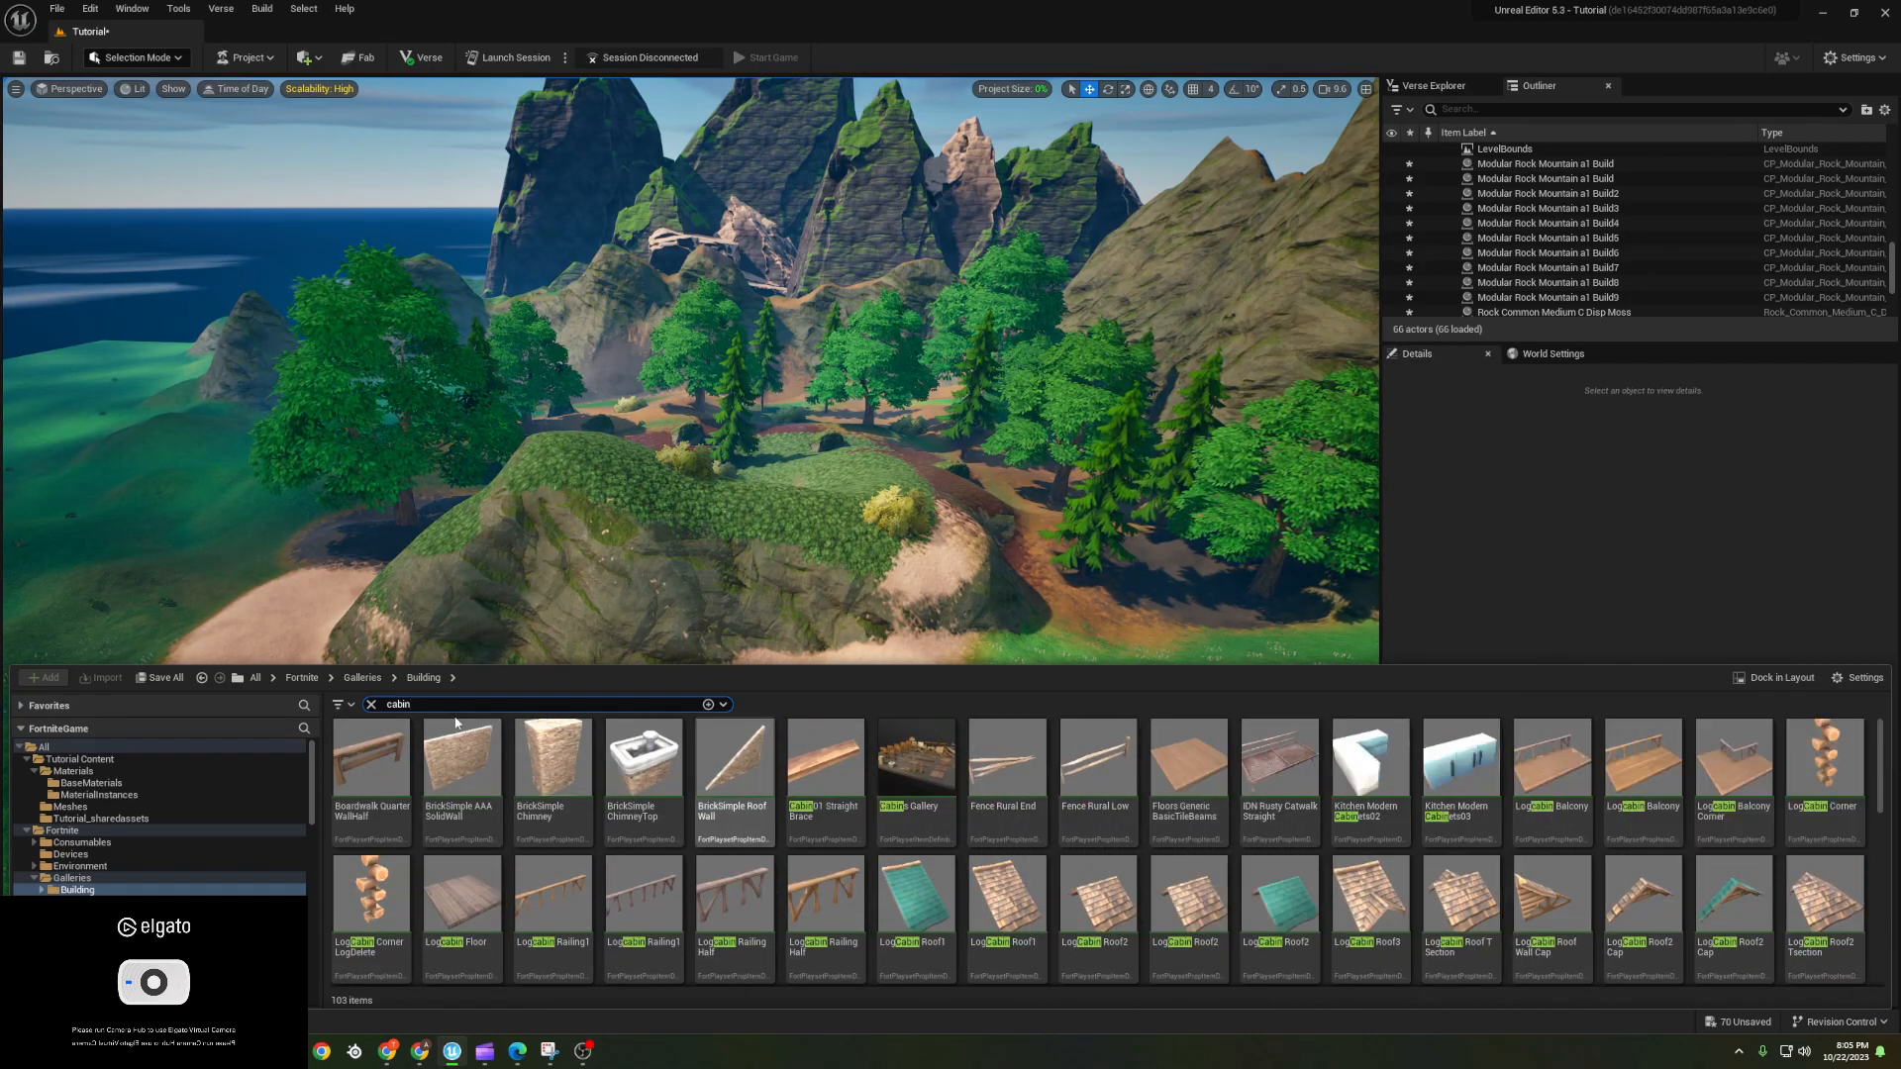
- Widen the search back to all Galleries and scan the "house" assets again for a ready-made building
left_click(363, 678)
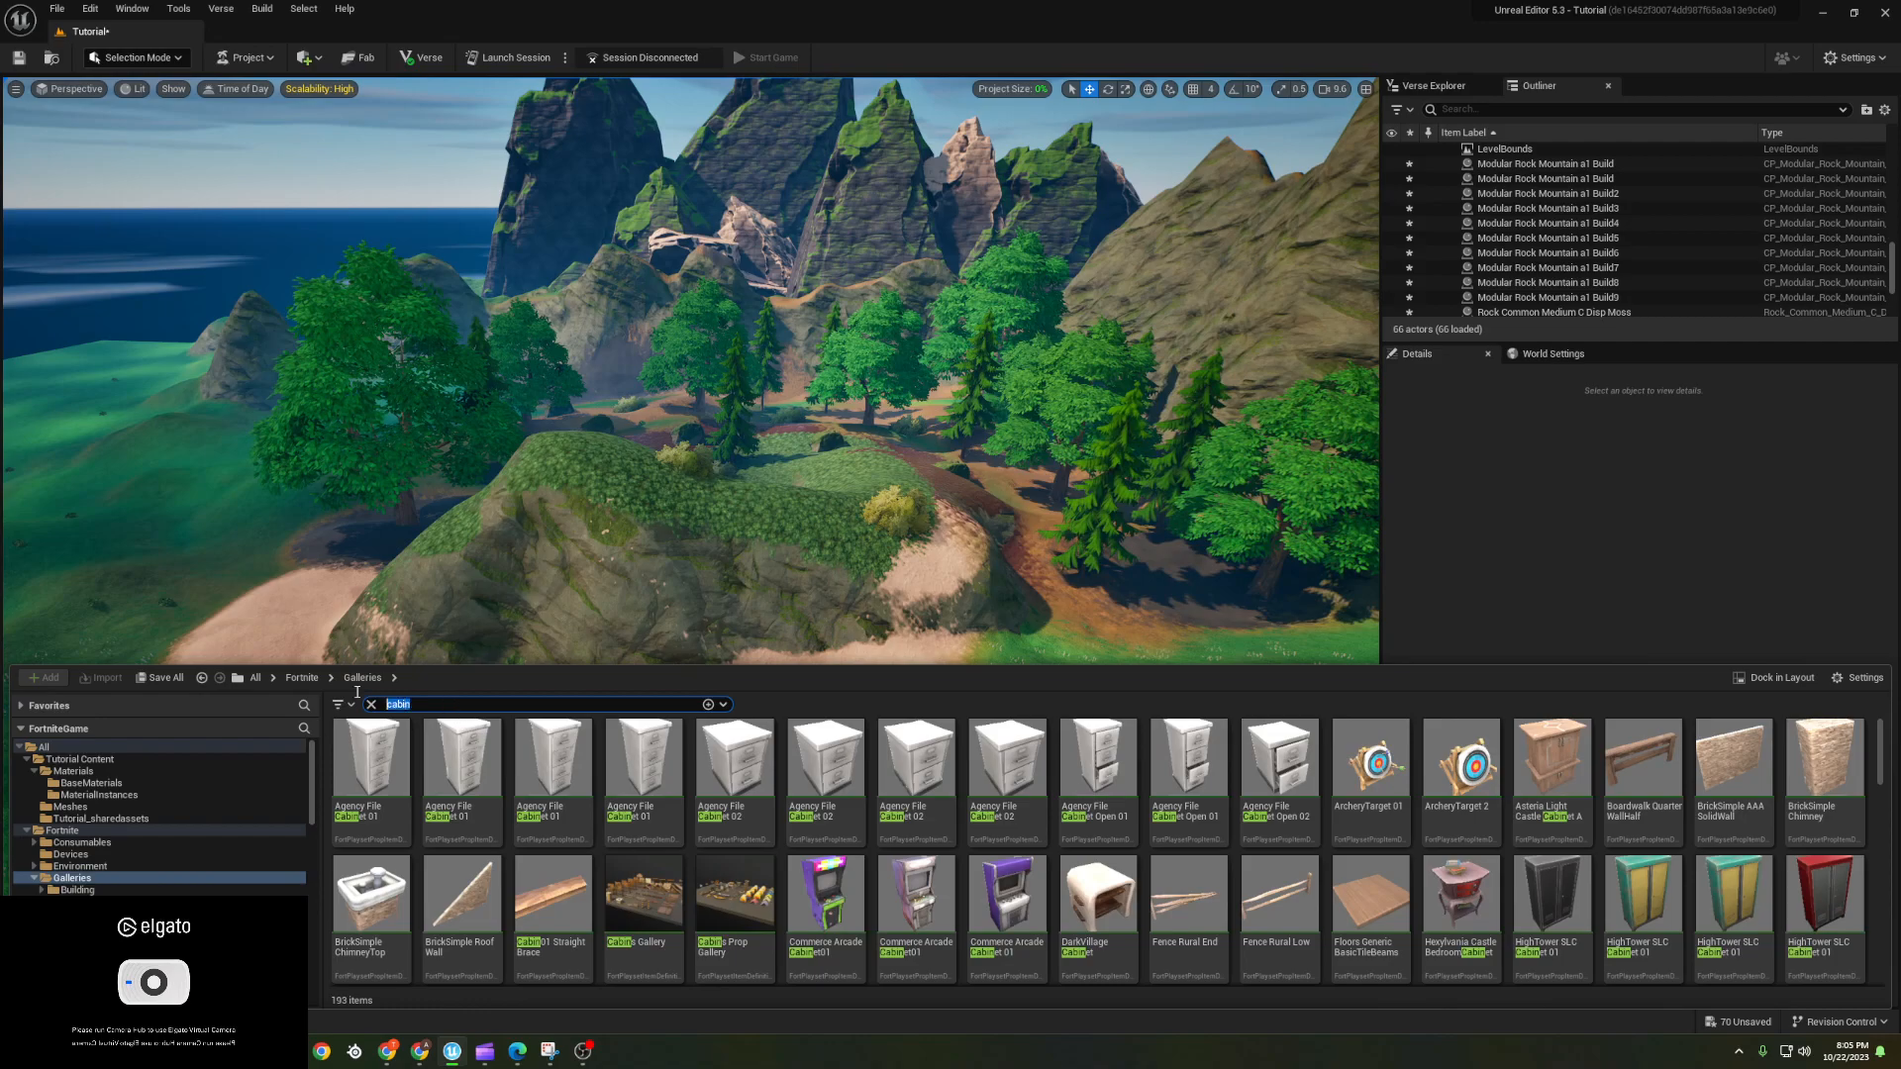
type("hopuse")
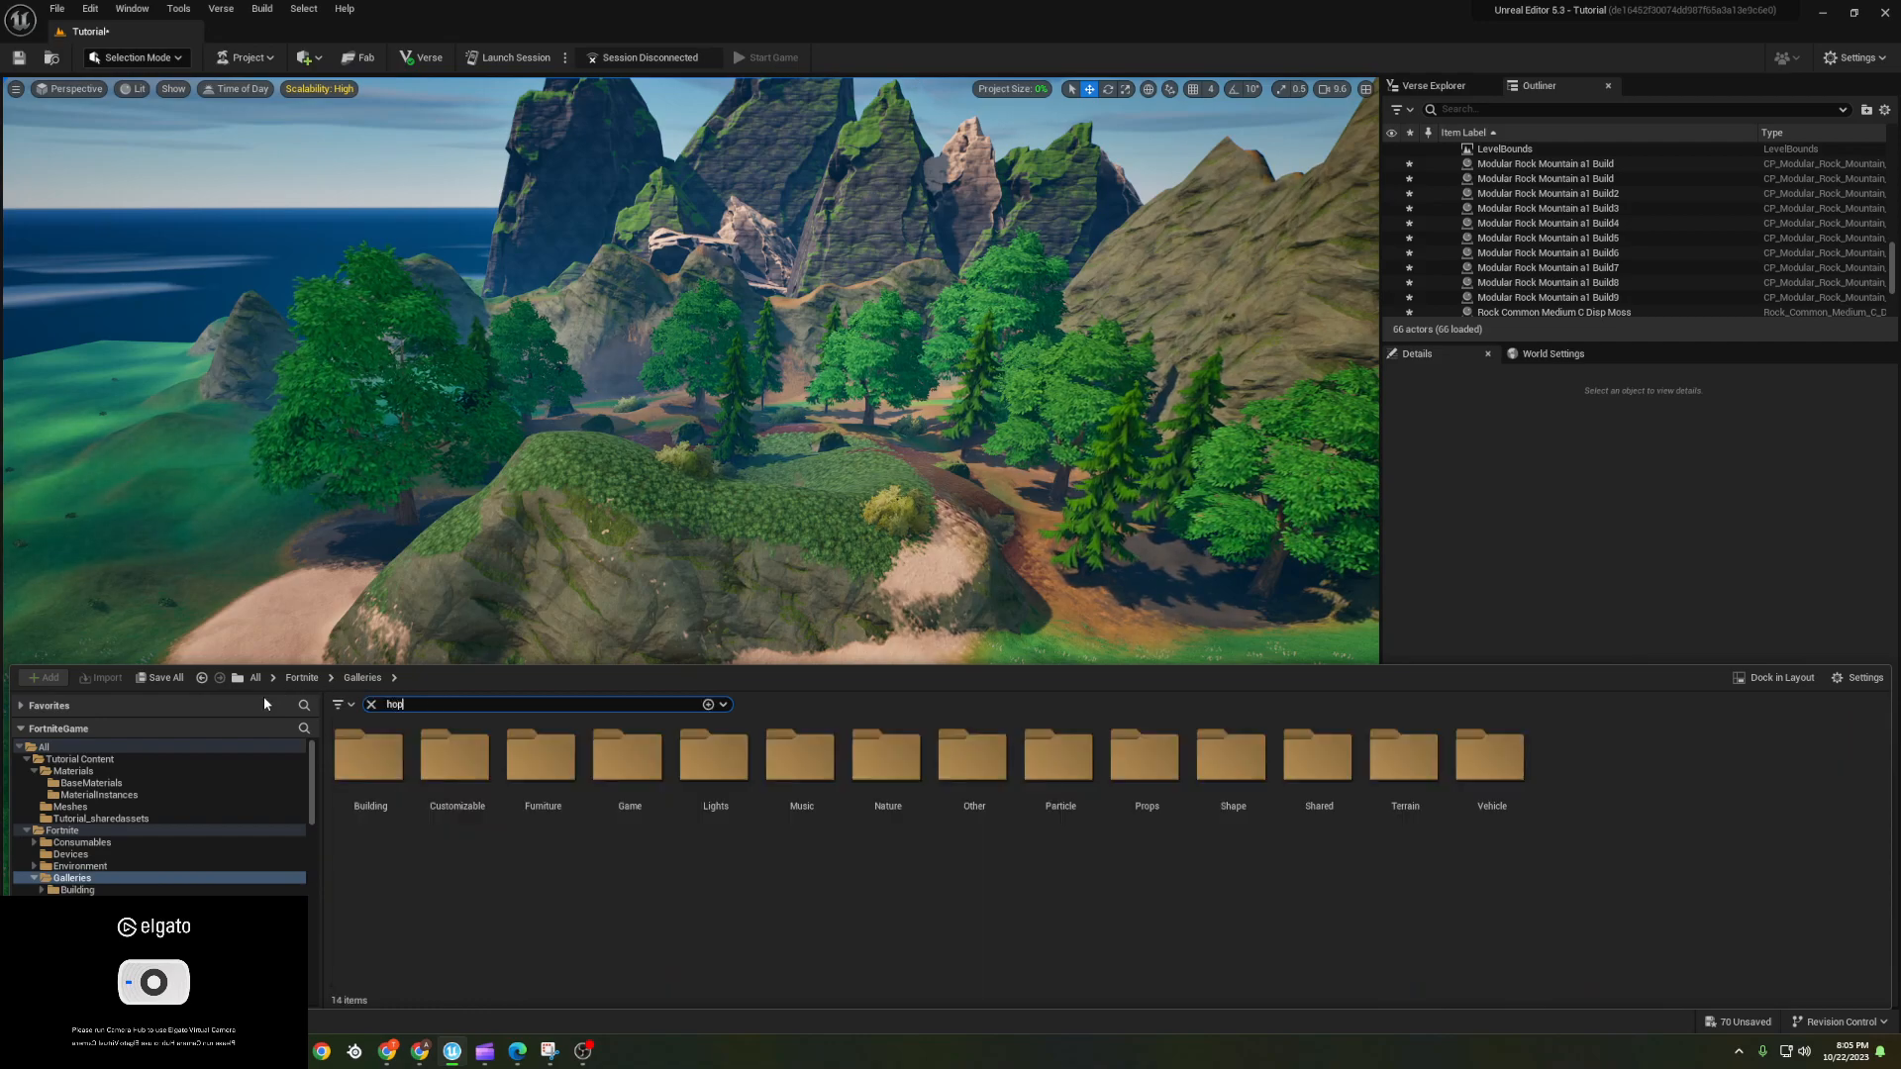
key("BackSpace")
key("BackSpace")
key("BackSpace")
key("BackSpace")
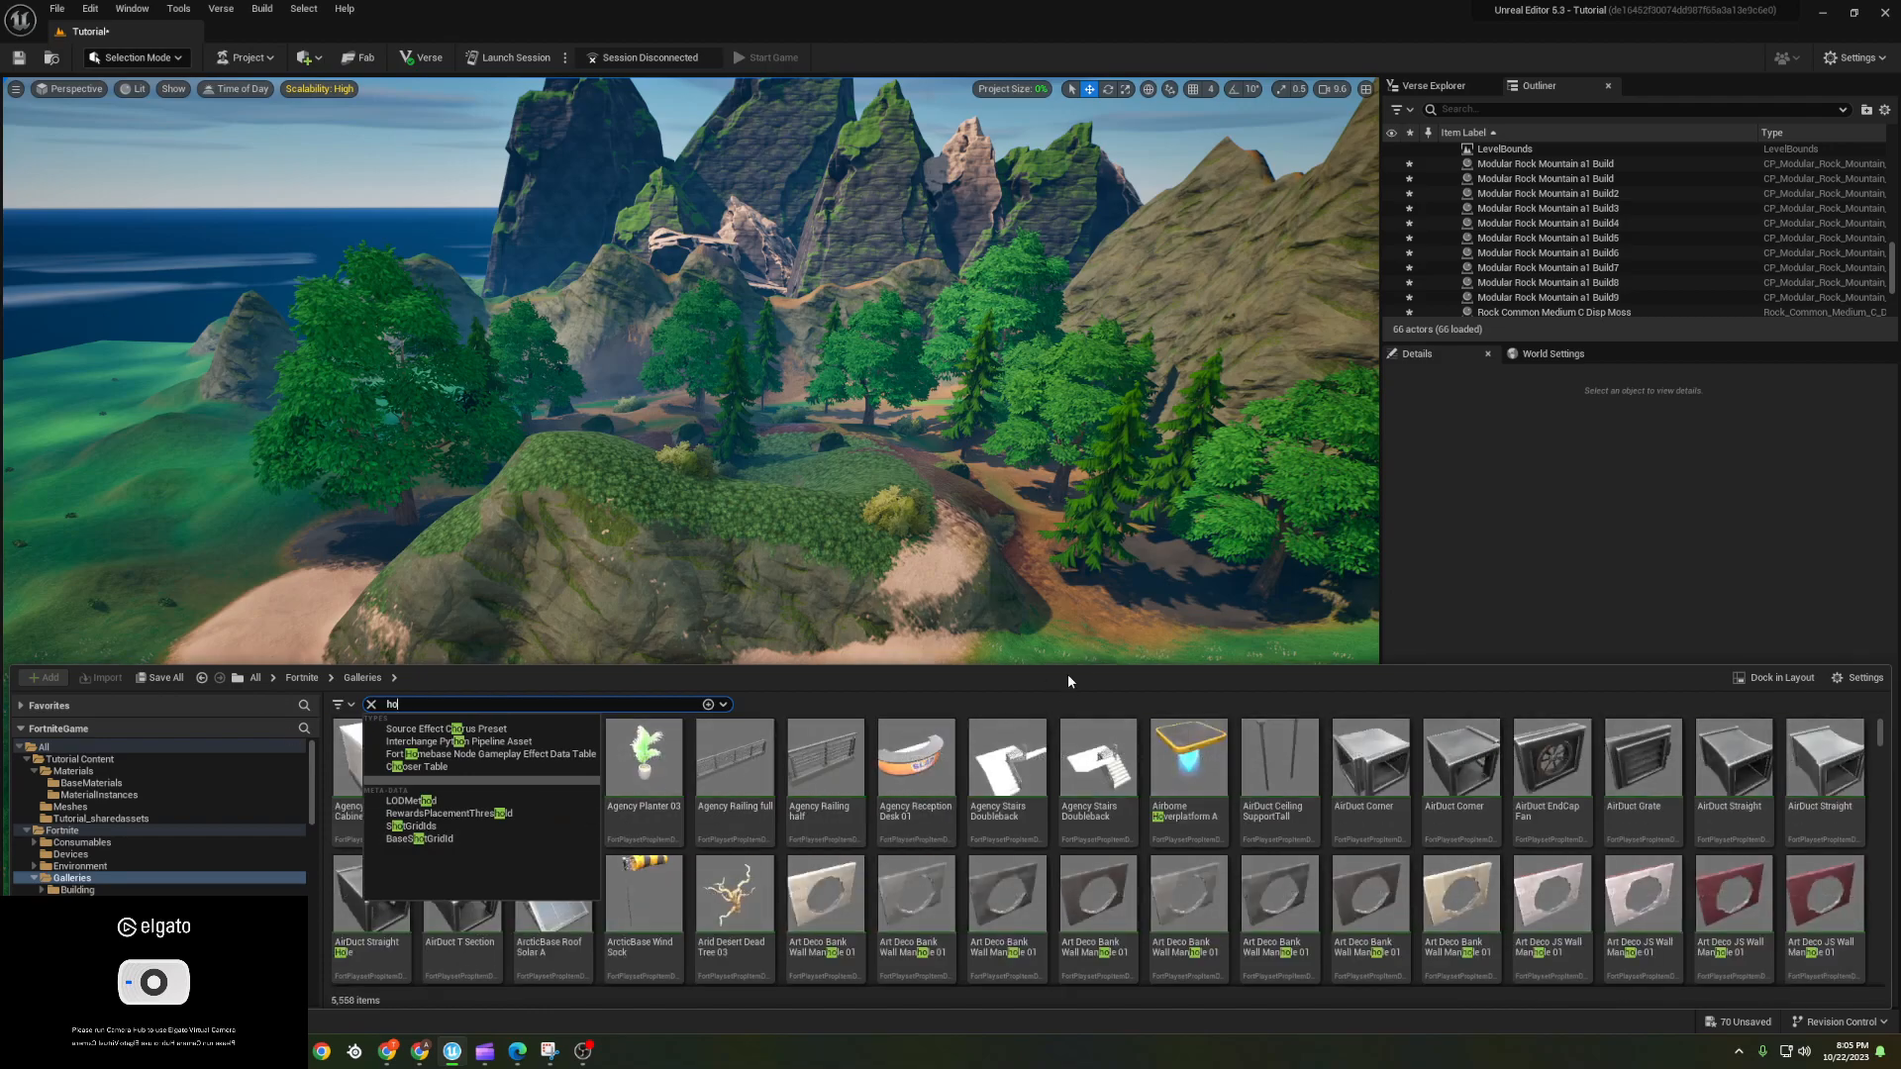
key("Return")
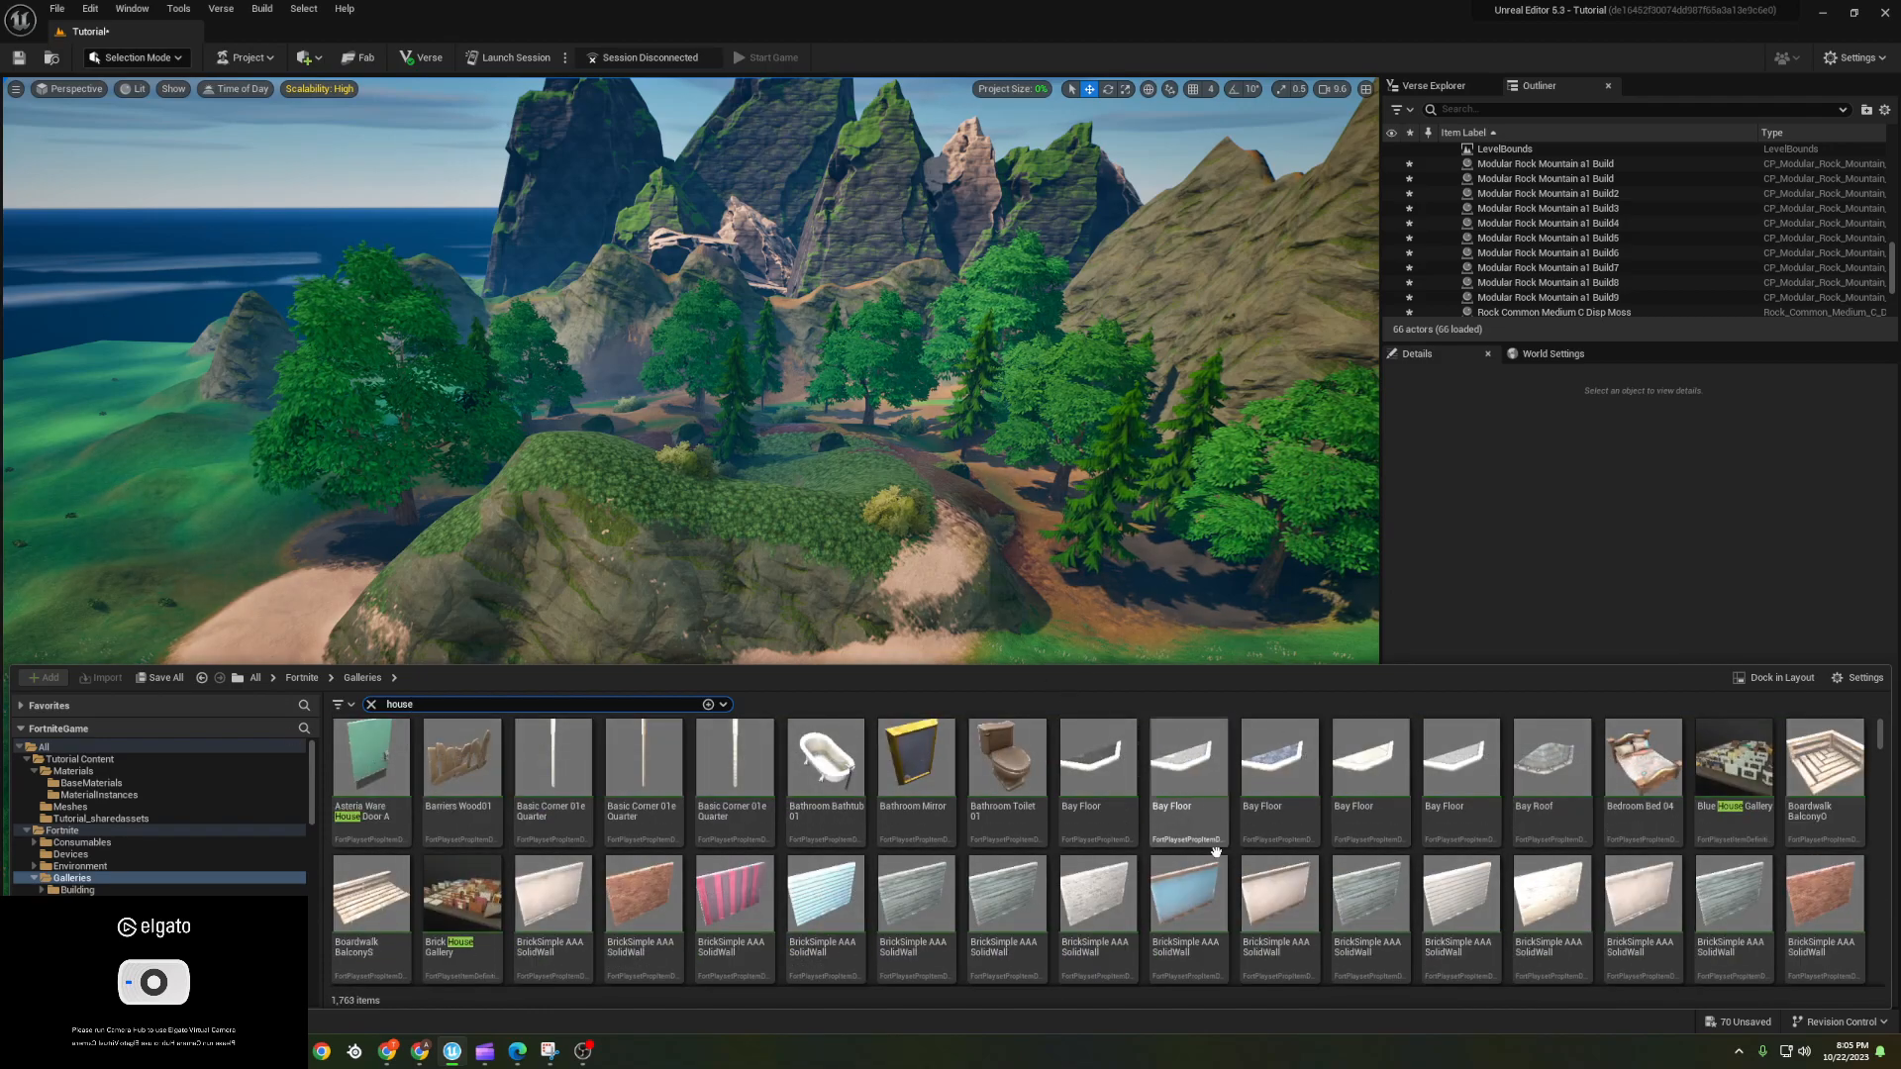
scroll(1181, 895, "down", 1)
scroll(1182, 895, "down", 10)
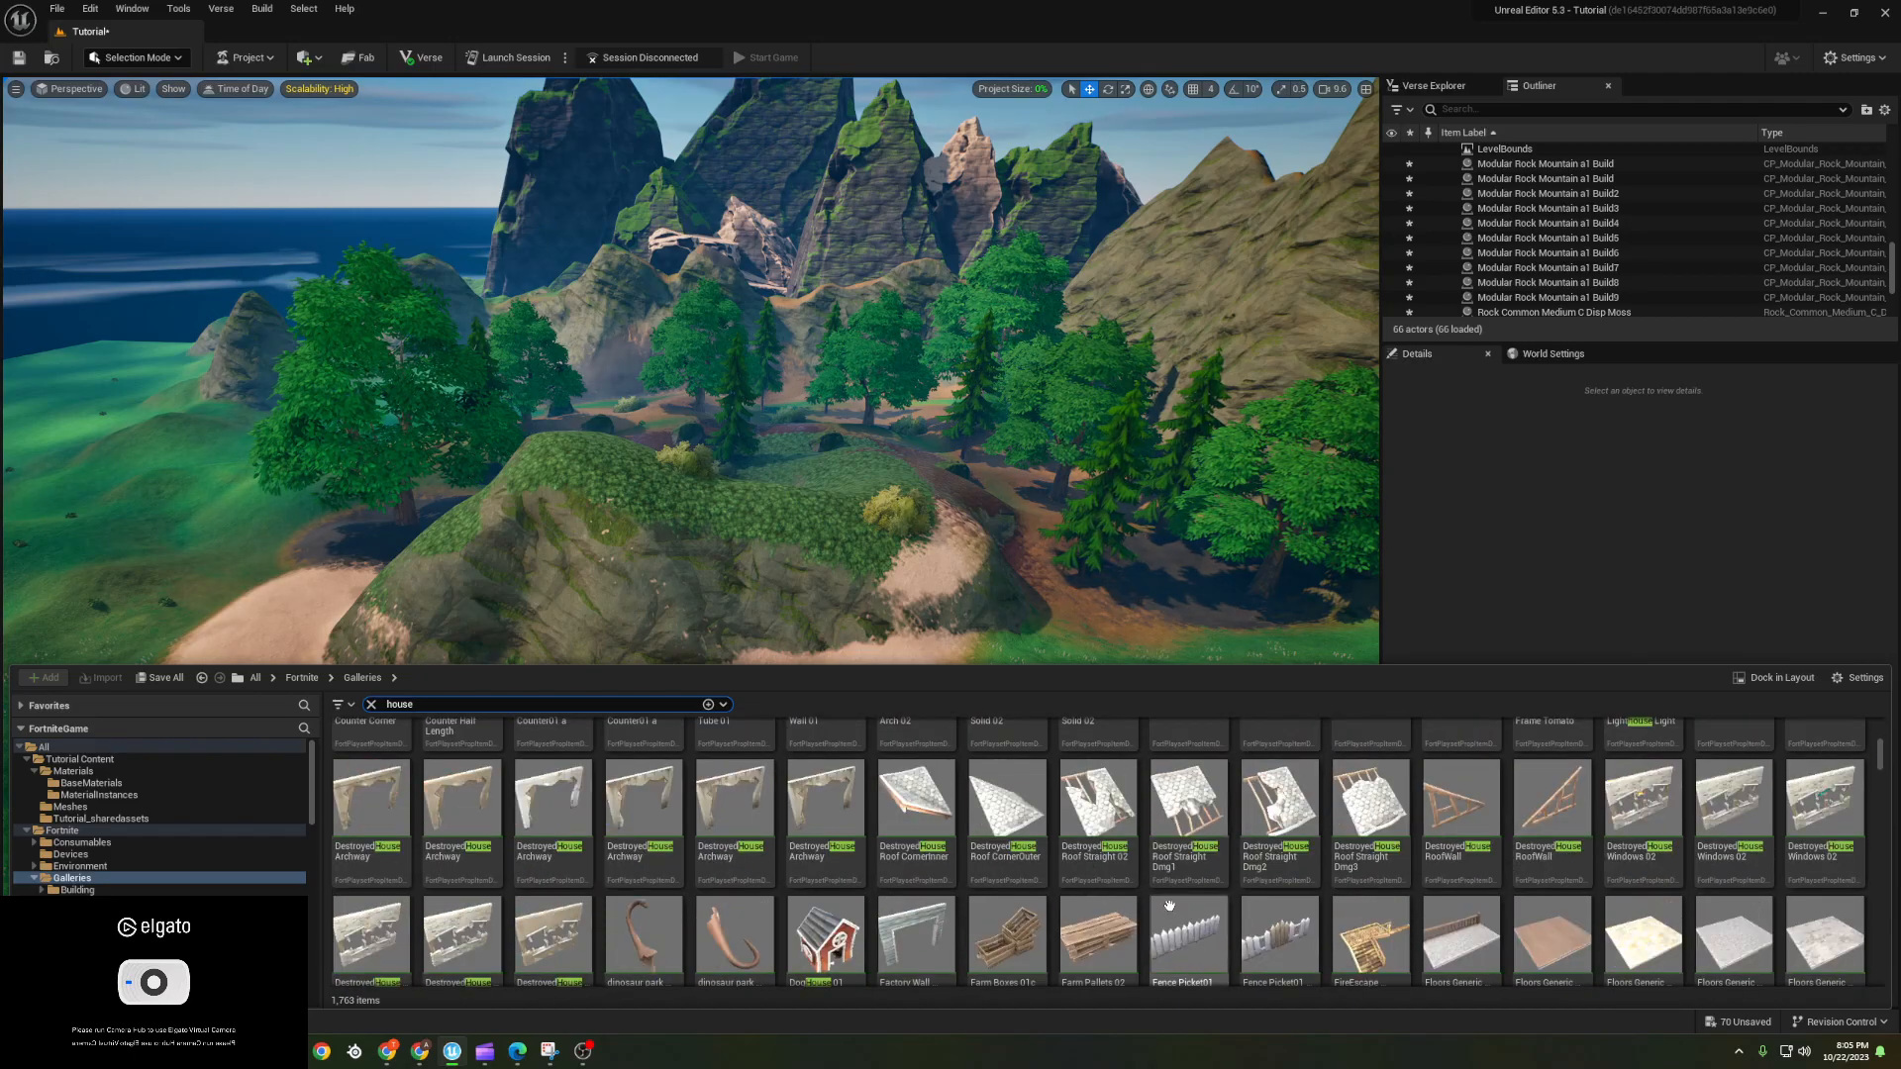
scroll(1203, 905, "down", 10)
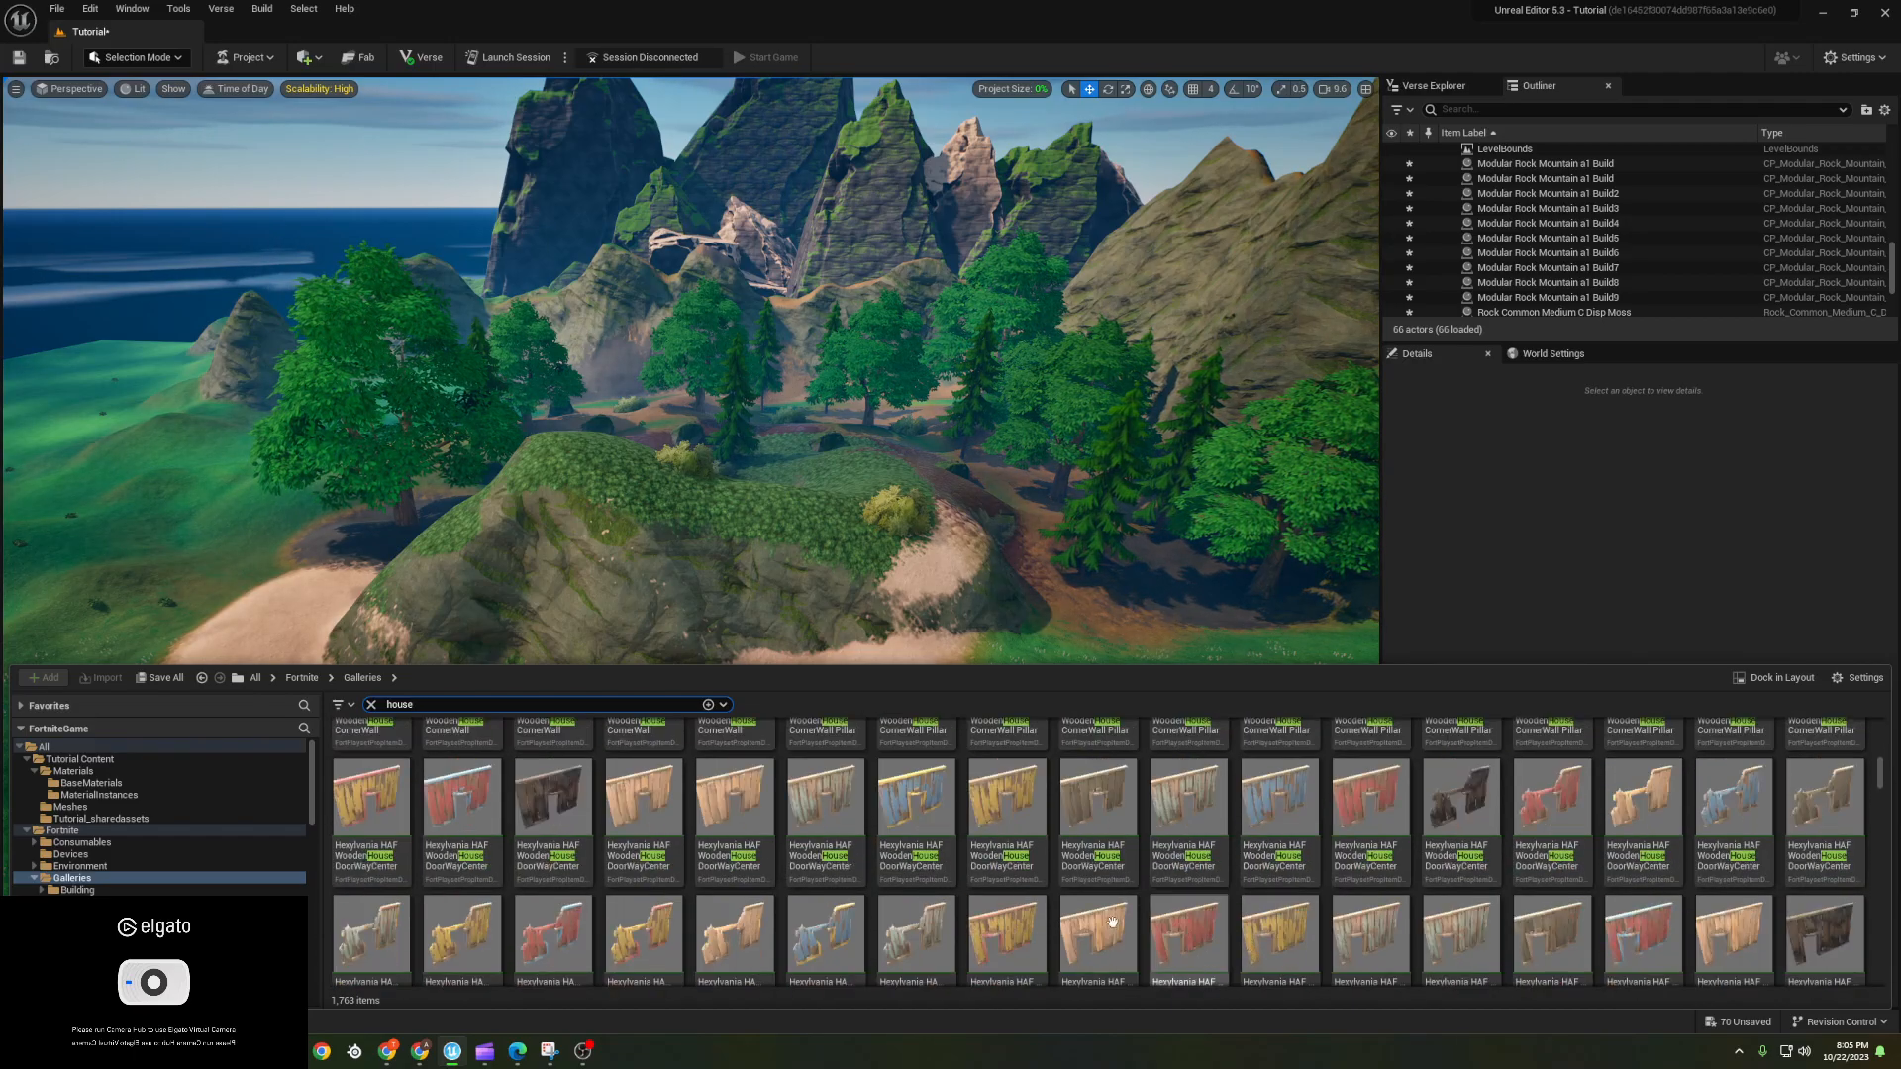
scroll(846, 928, "down", 2)
- Clear the search in the Fortnite content folder, check its Meshes folder, and open the Prefabs folder
left_click(302, 680)
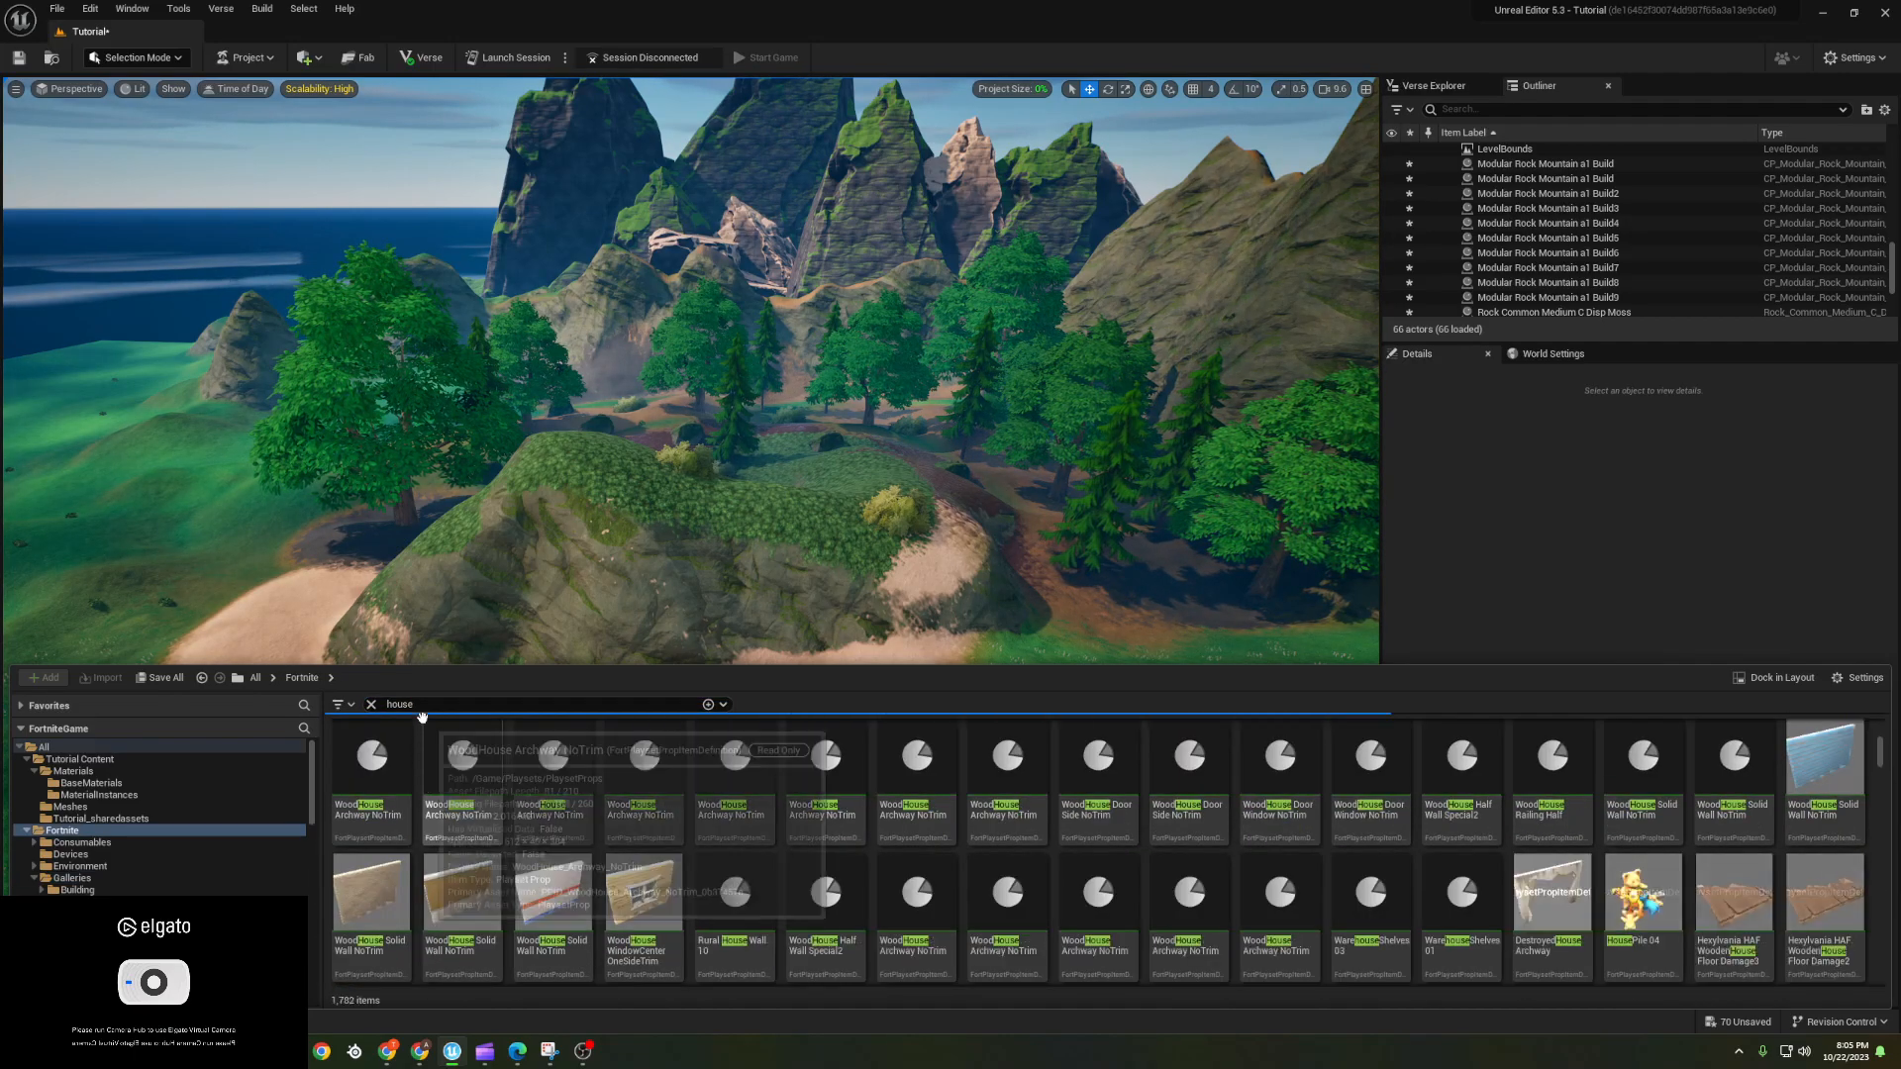
key("BackSpace")
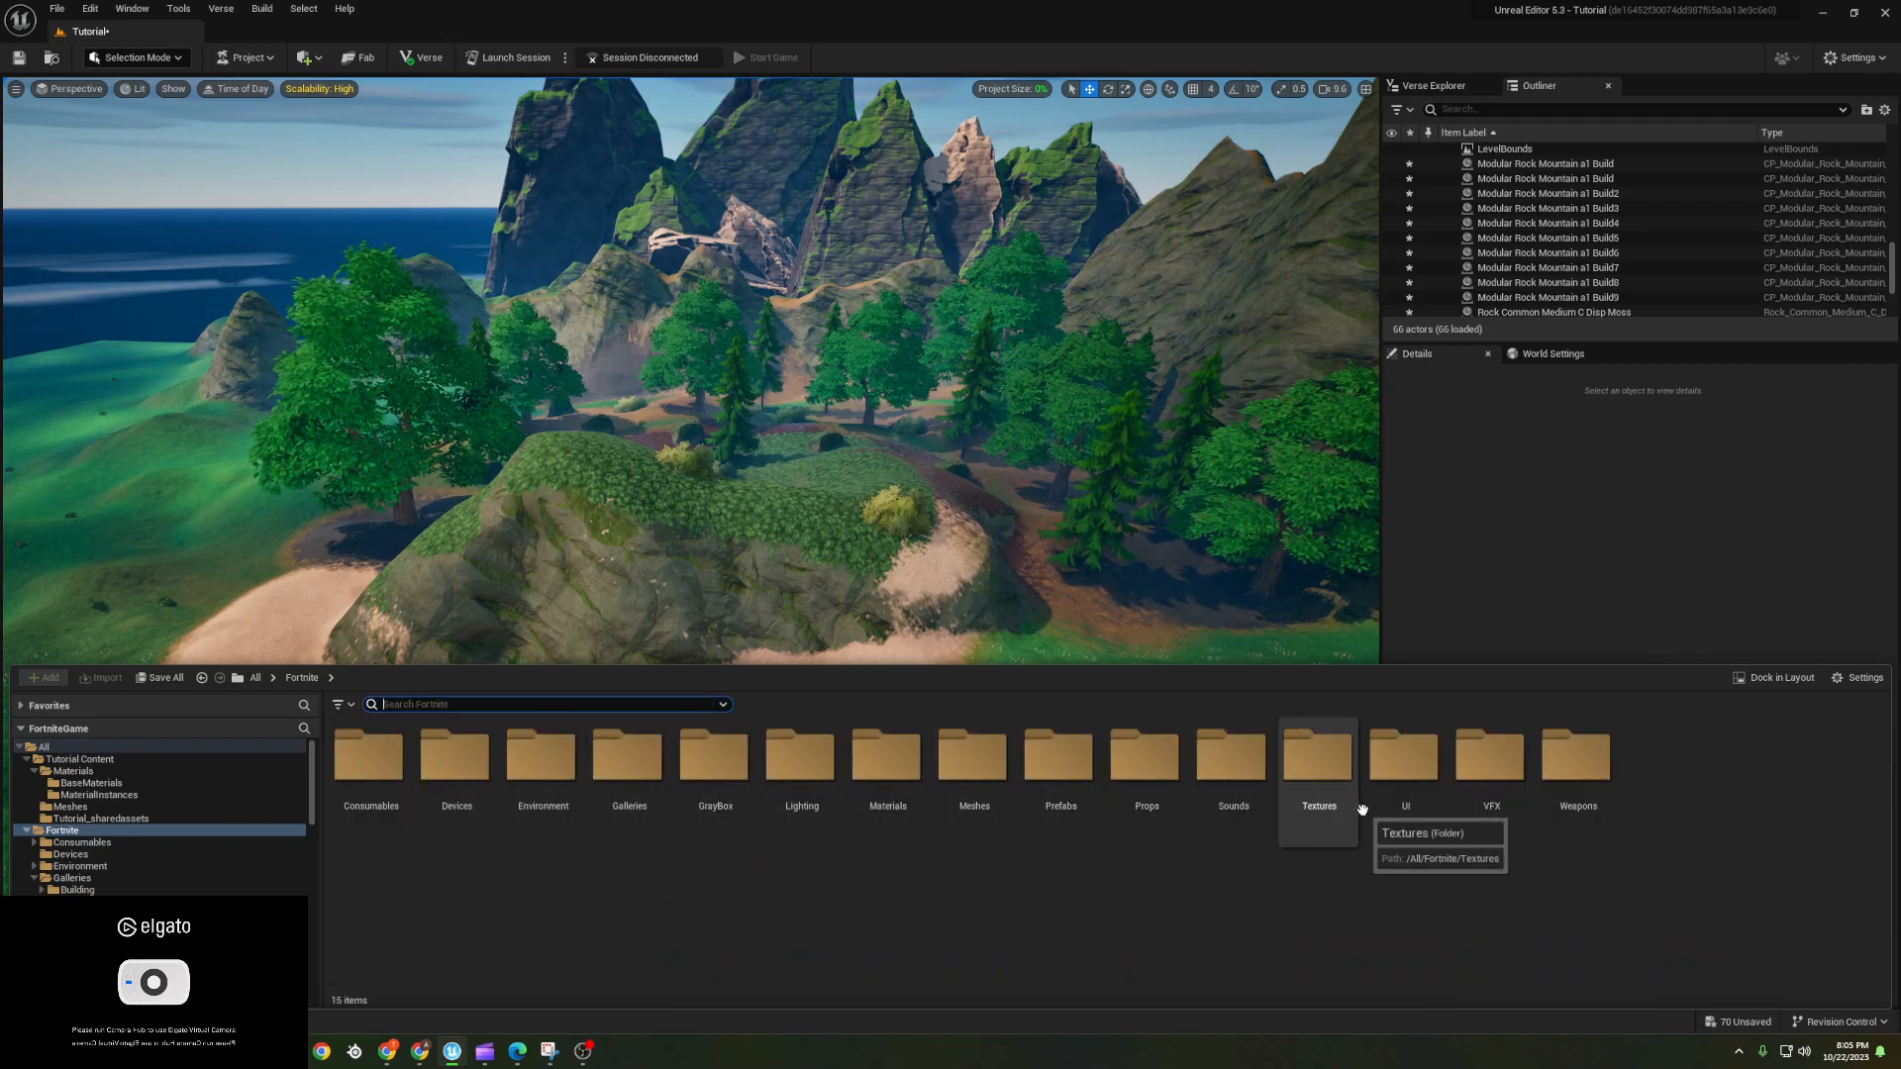
double_click(987, 798)
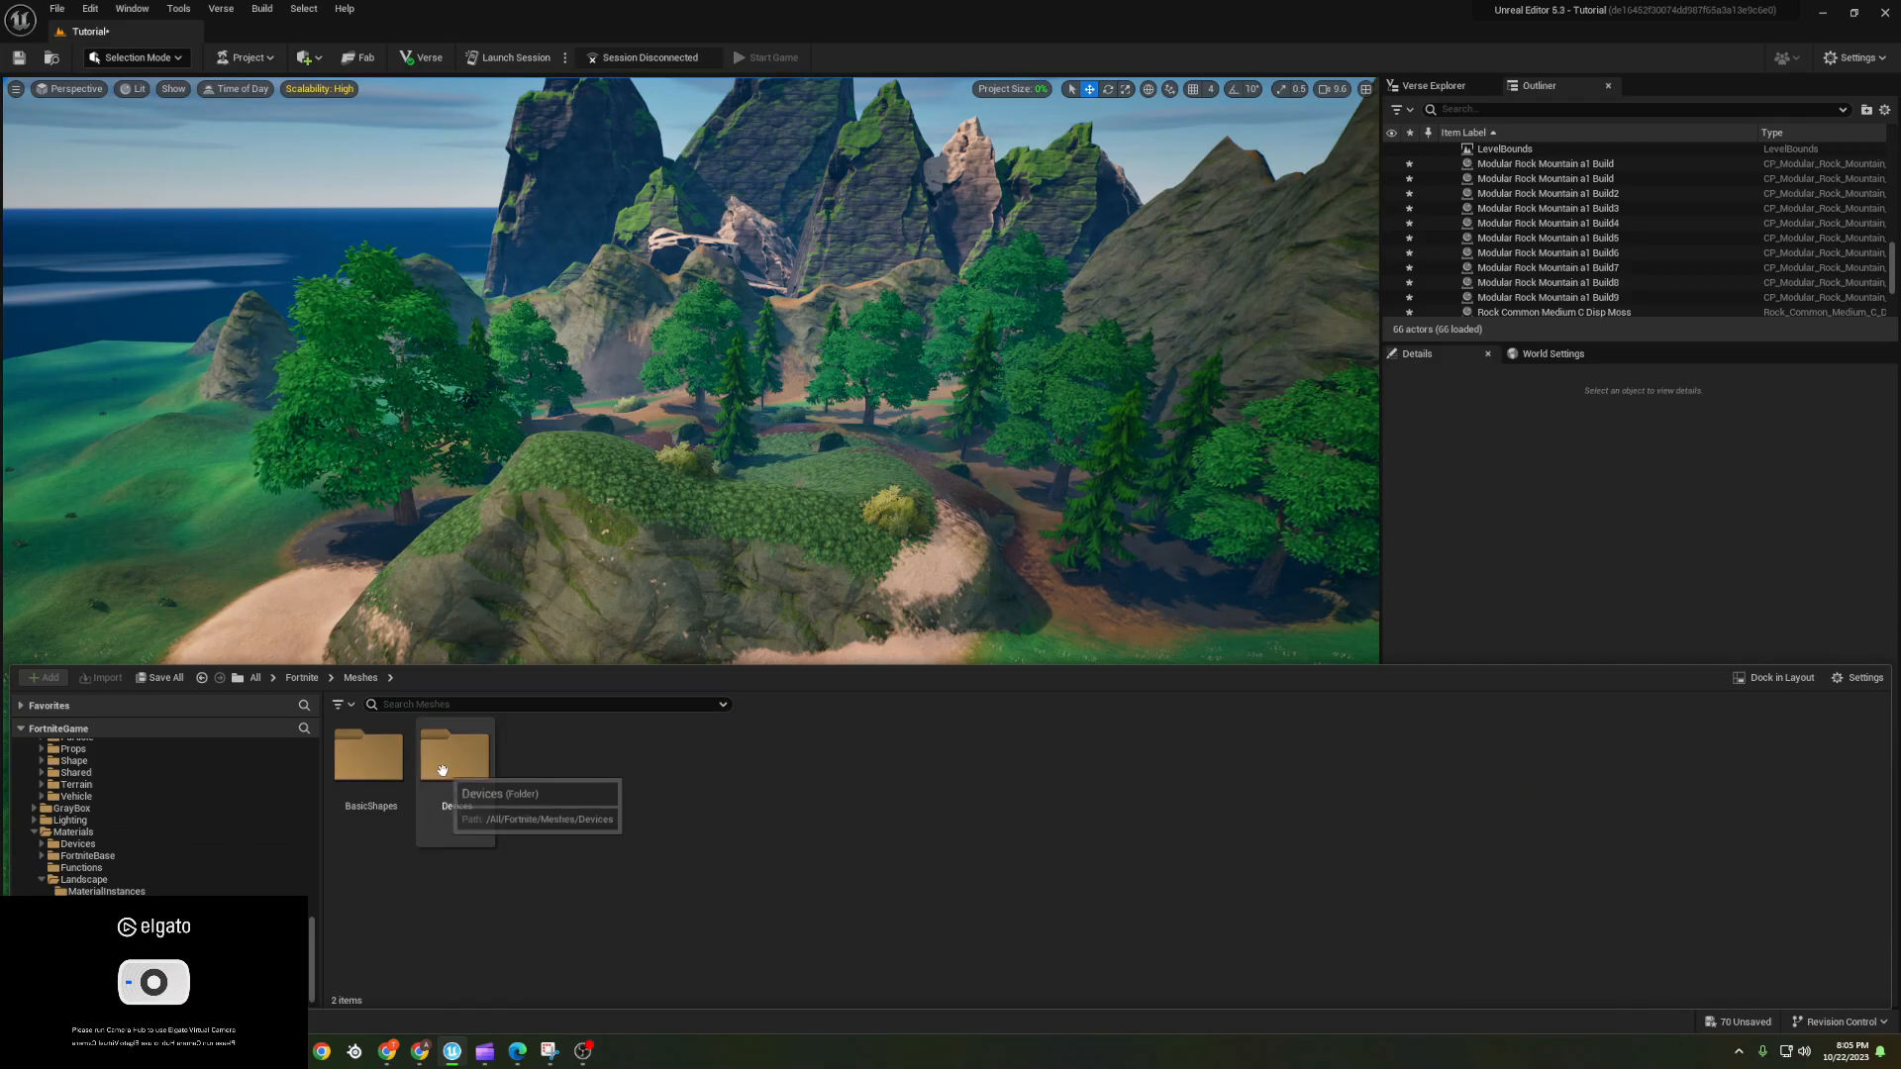
left_click(302, 677)
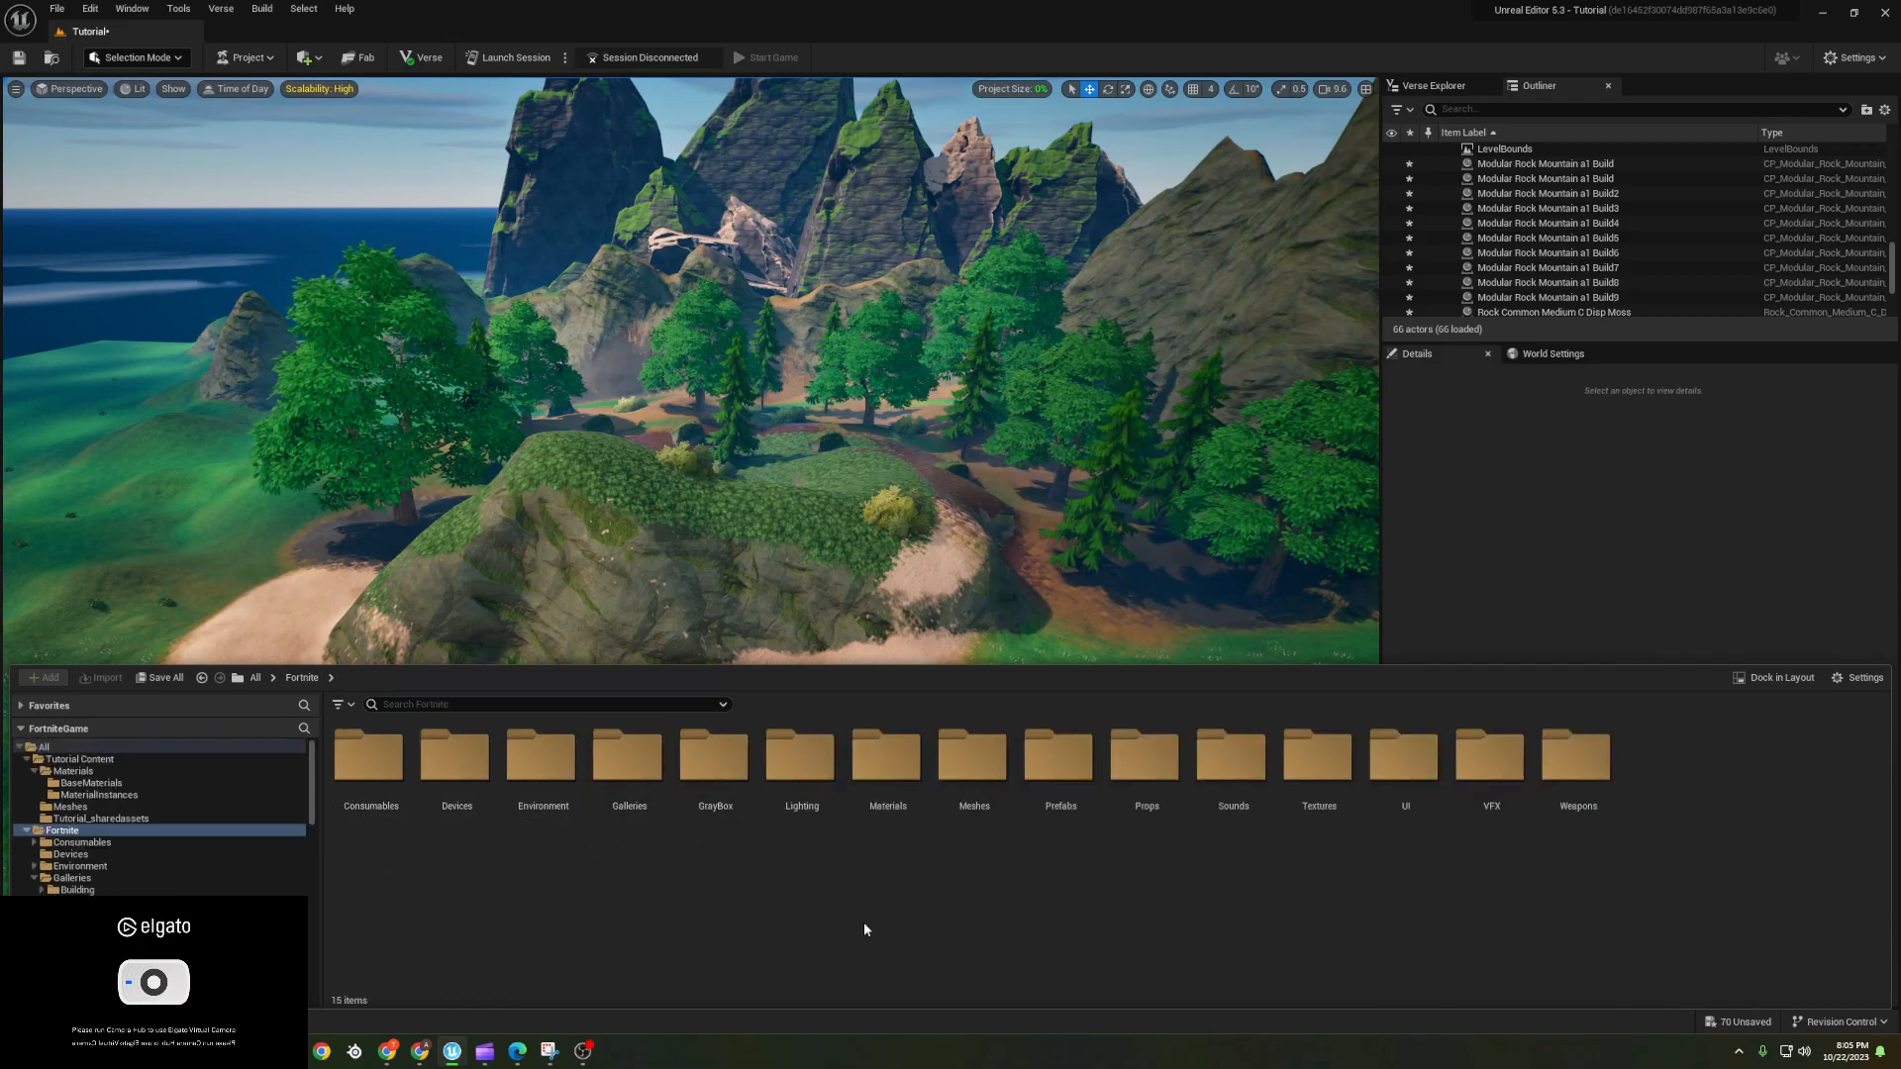
double_click(1060, 767)
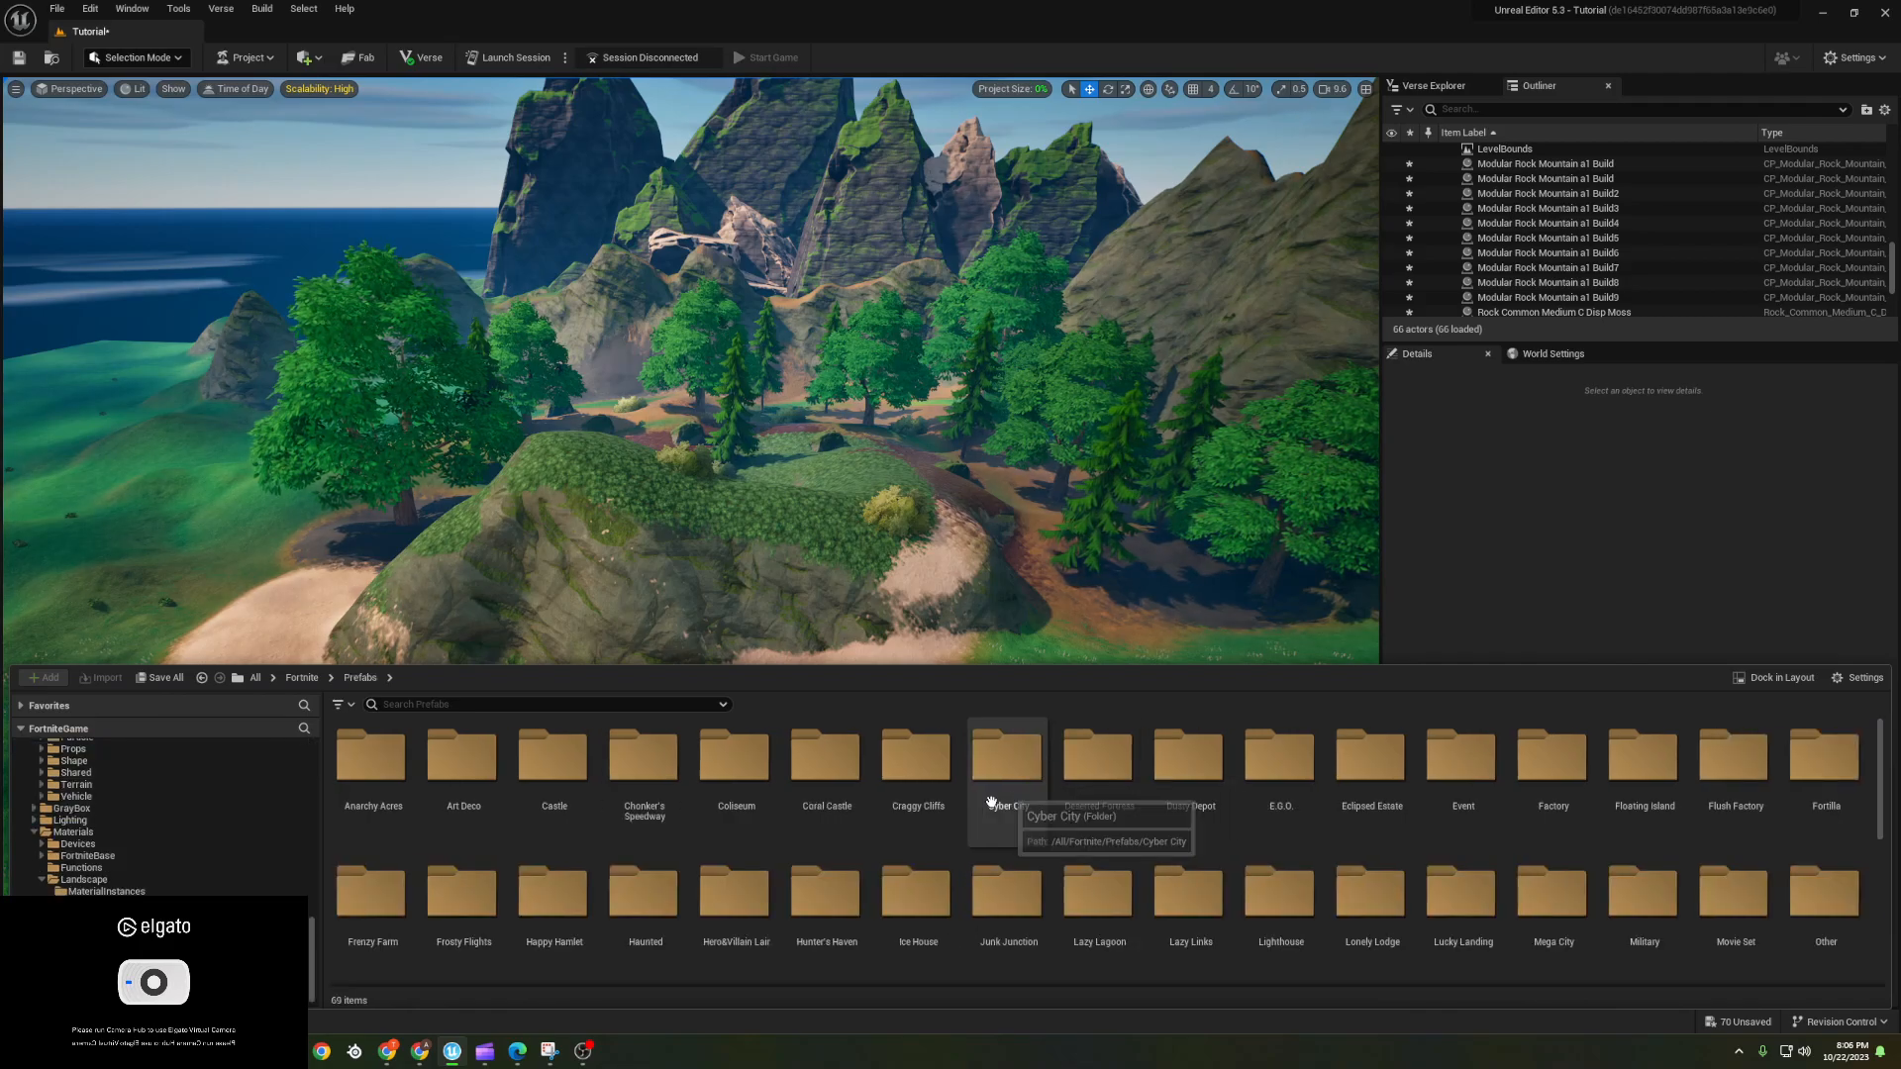
- Try the FarmHouse prefab from Anarchy Acres on the grassy hill, and undo its placement
double_click(372, 757)
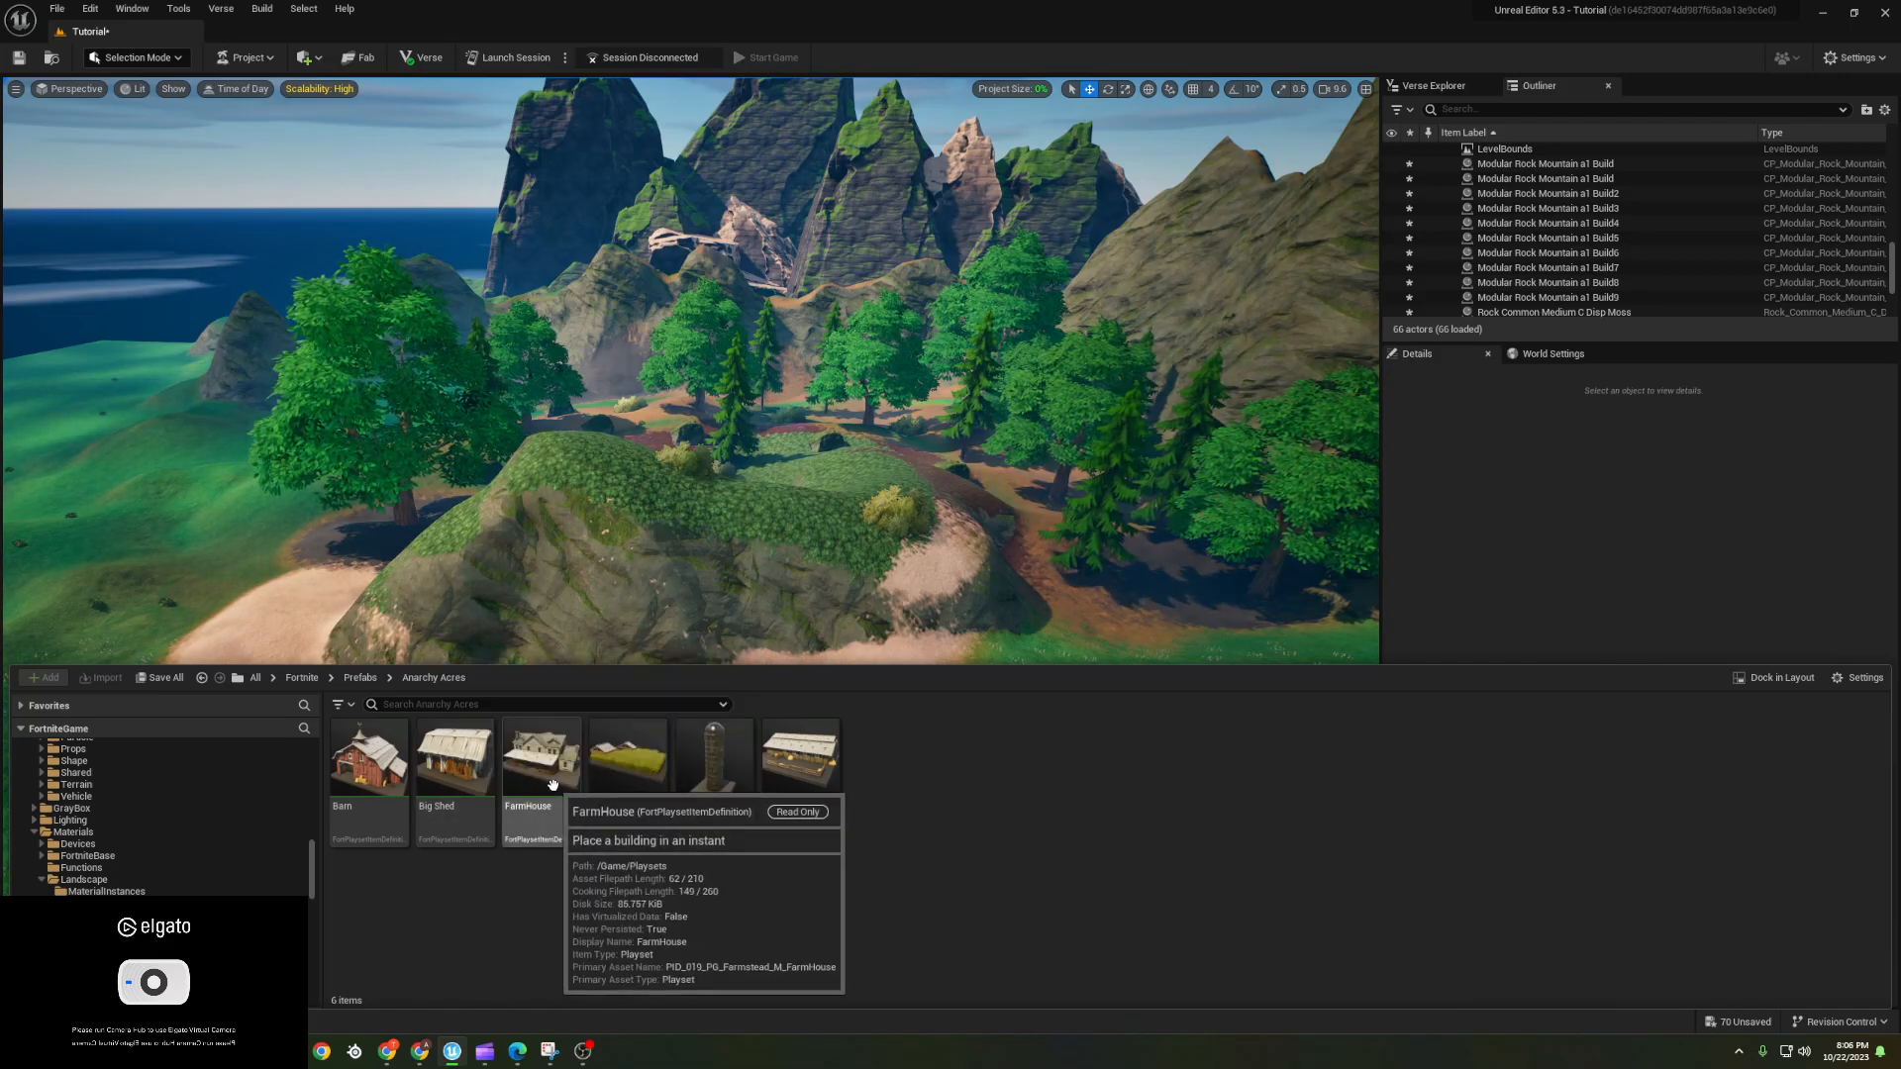
left_click_drag(542, 762, 723, 598)
left_click_drag(787, 505, 787, 505)
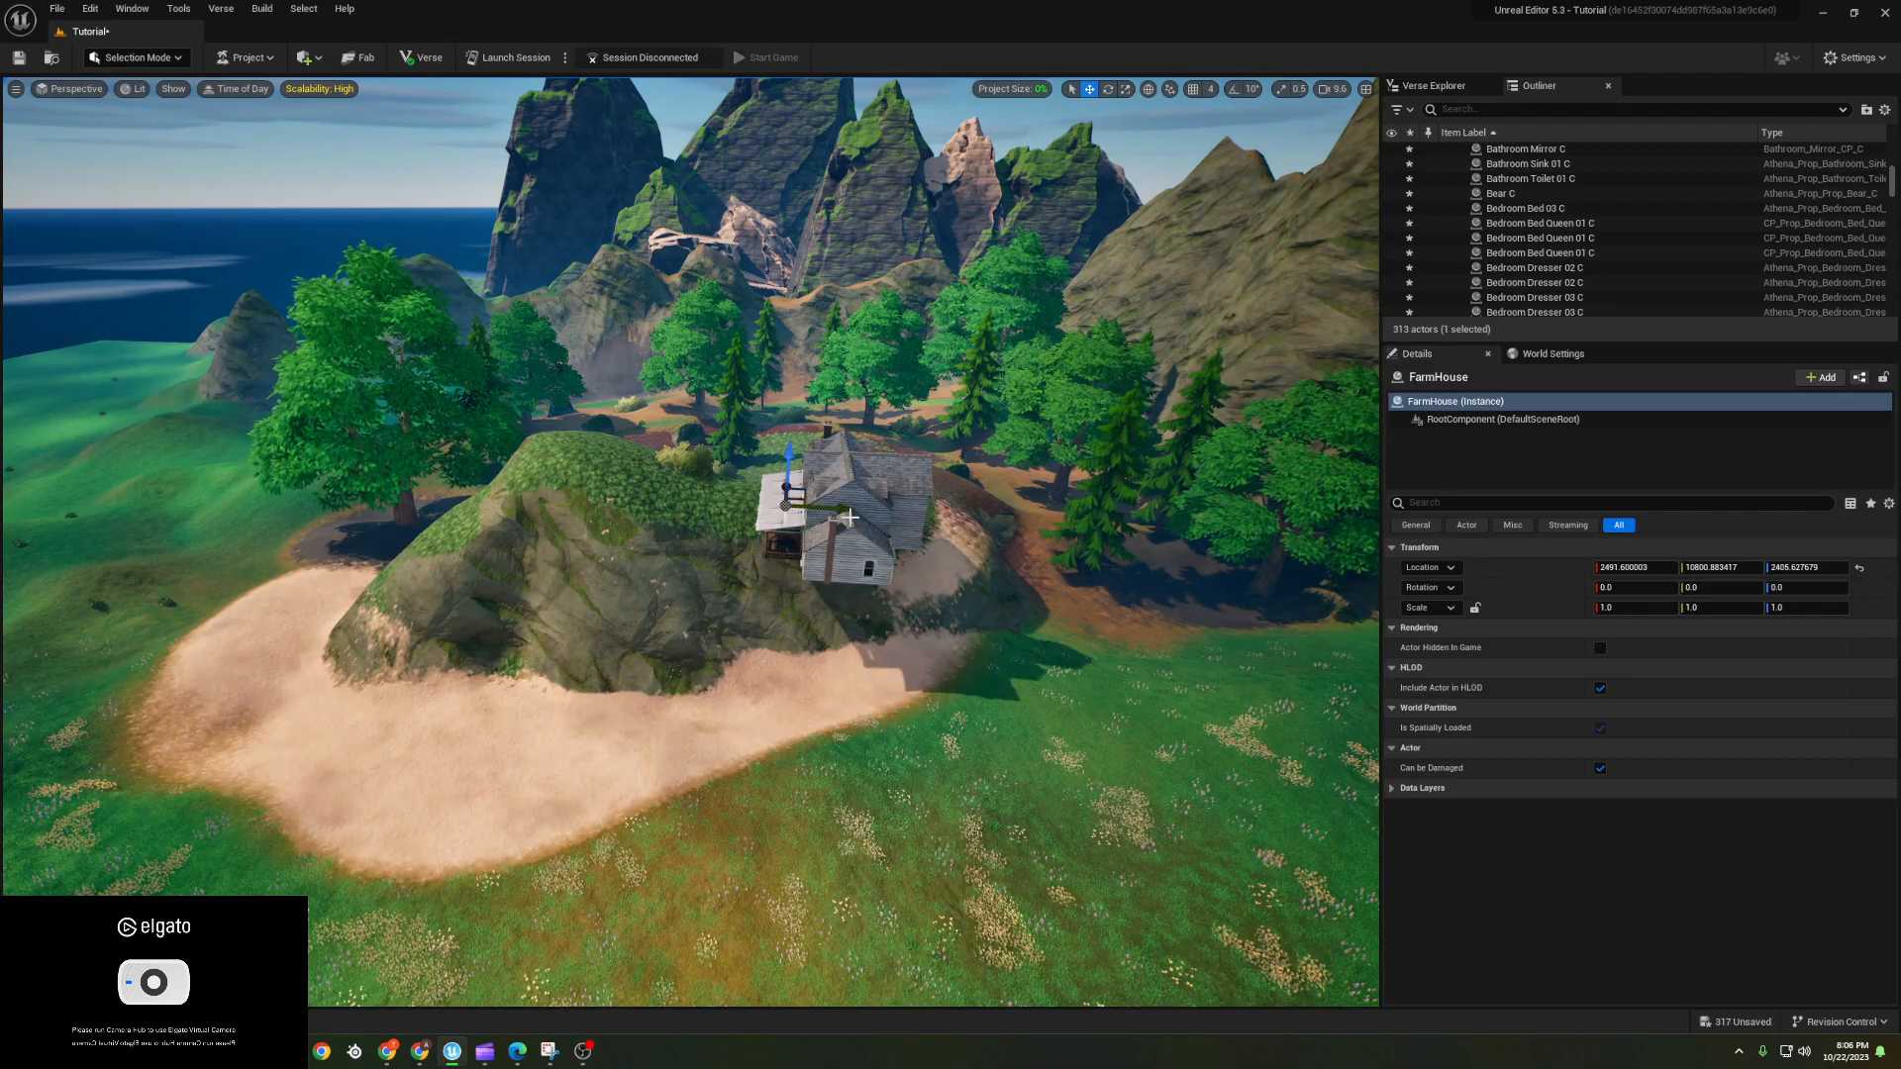
key("ctrl+z")
key("ctrl+space")
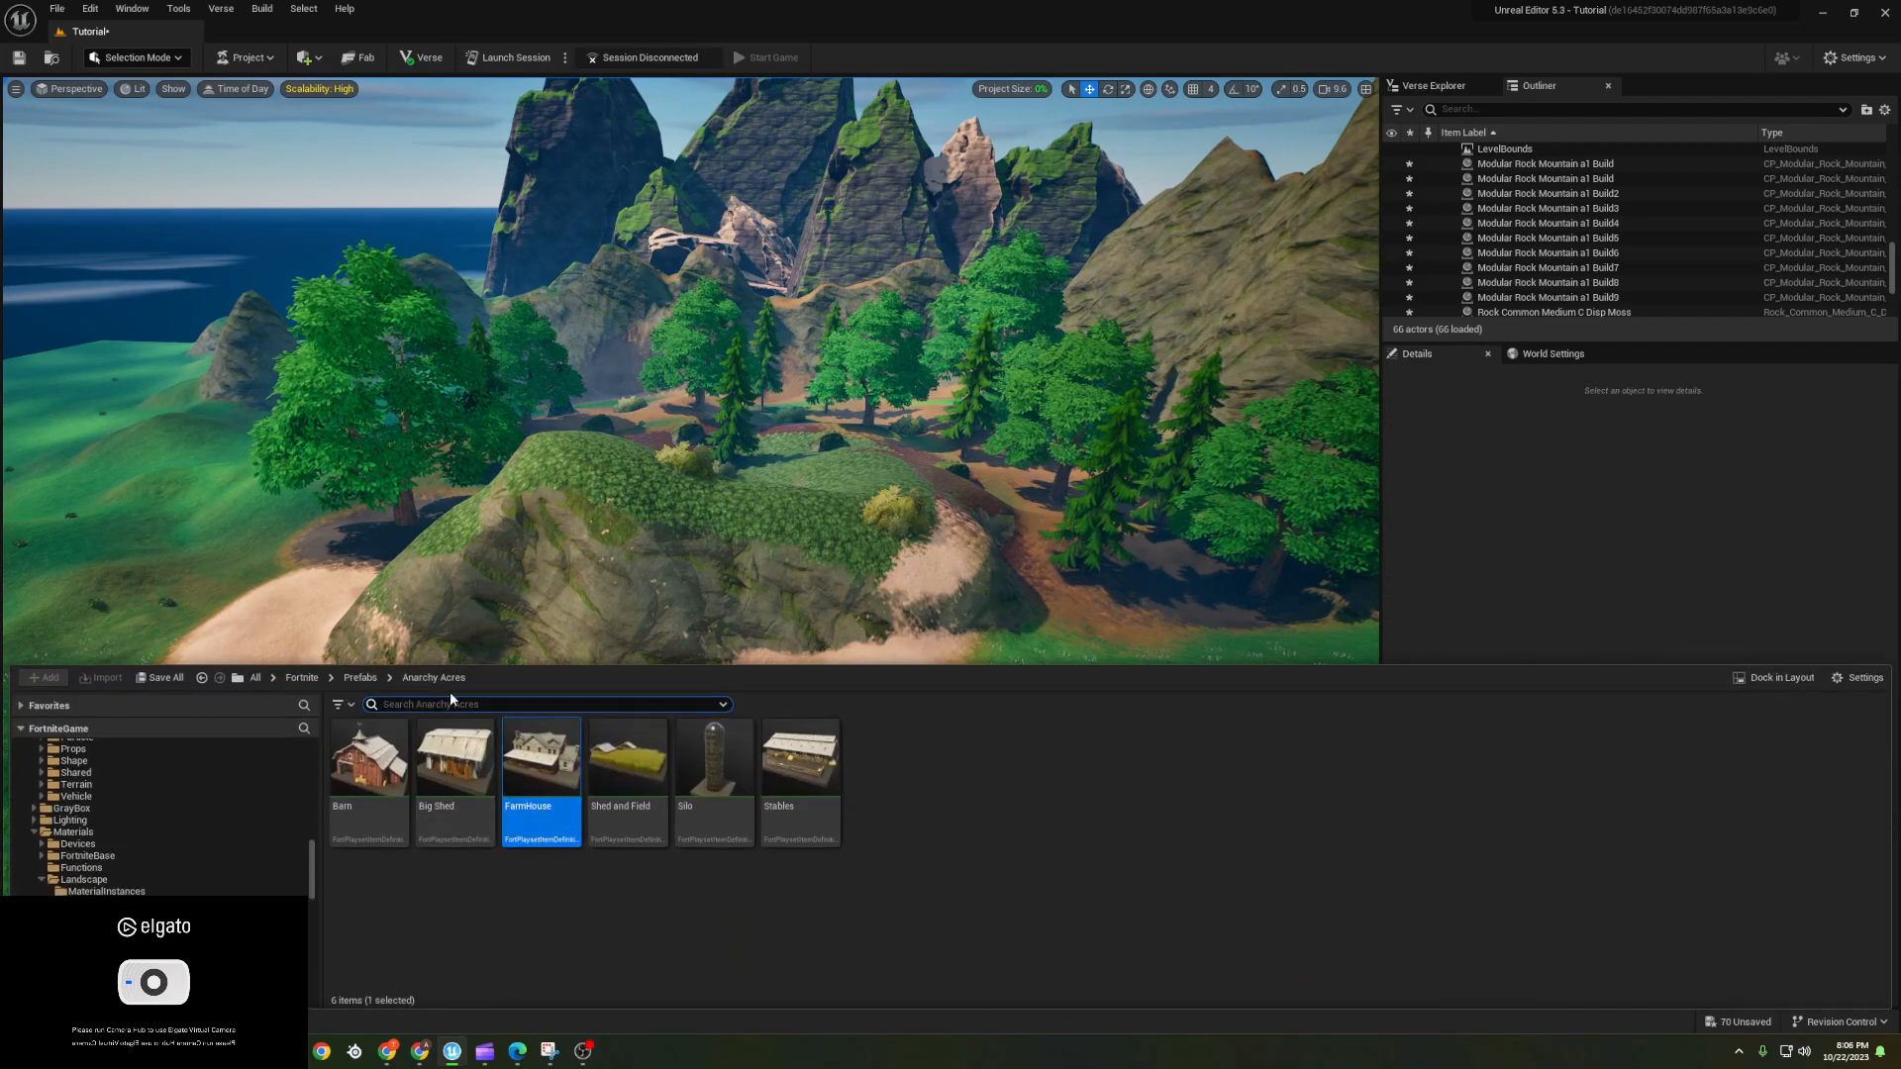
- Search the Prefabs folder for "cottage" and place the Cottage on the grassy hill beside the yellow bush
left_click(359, 679)
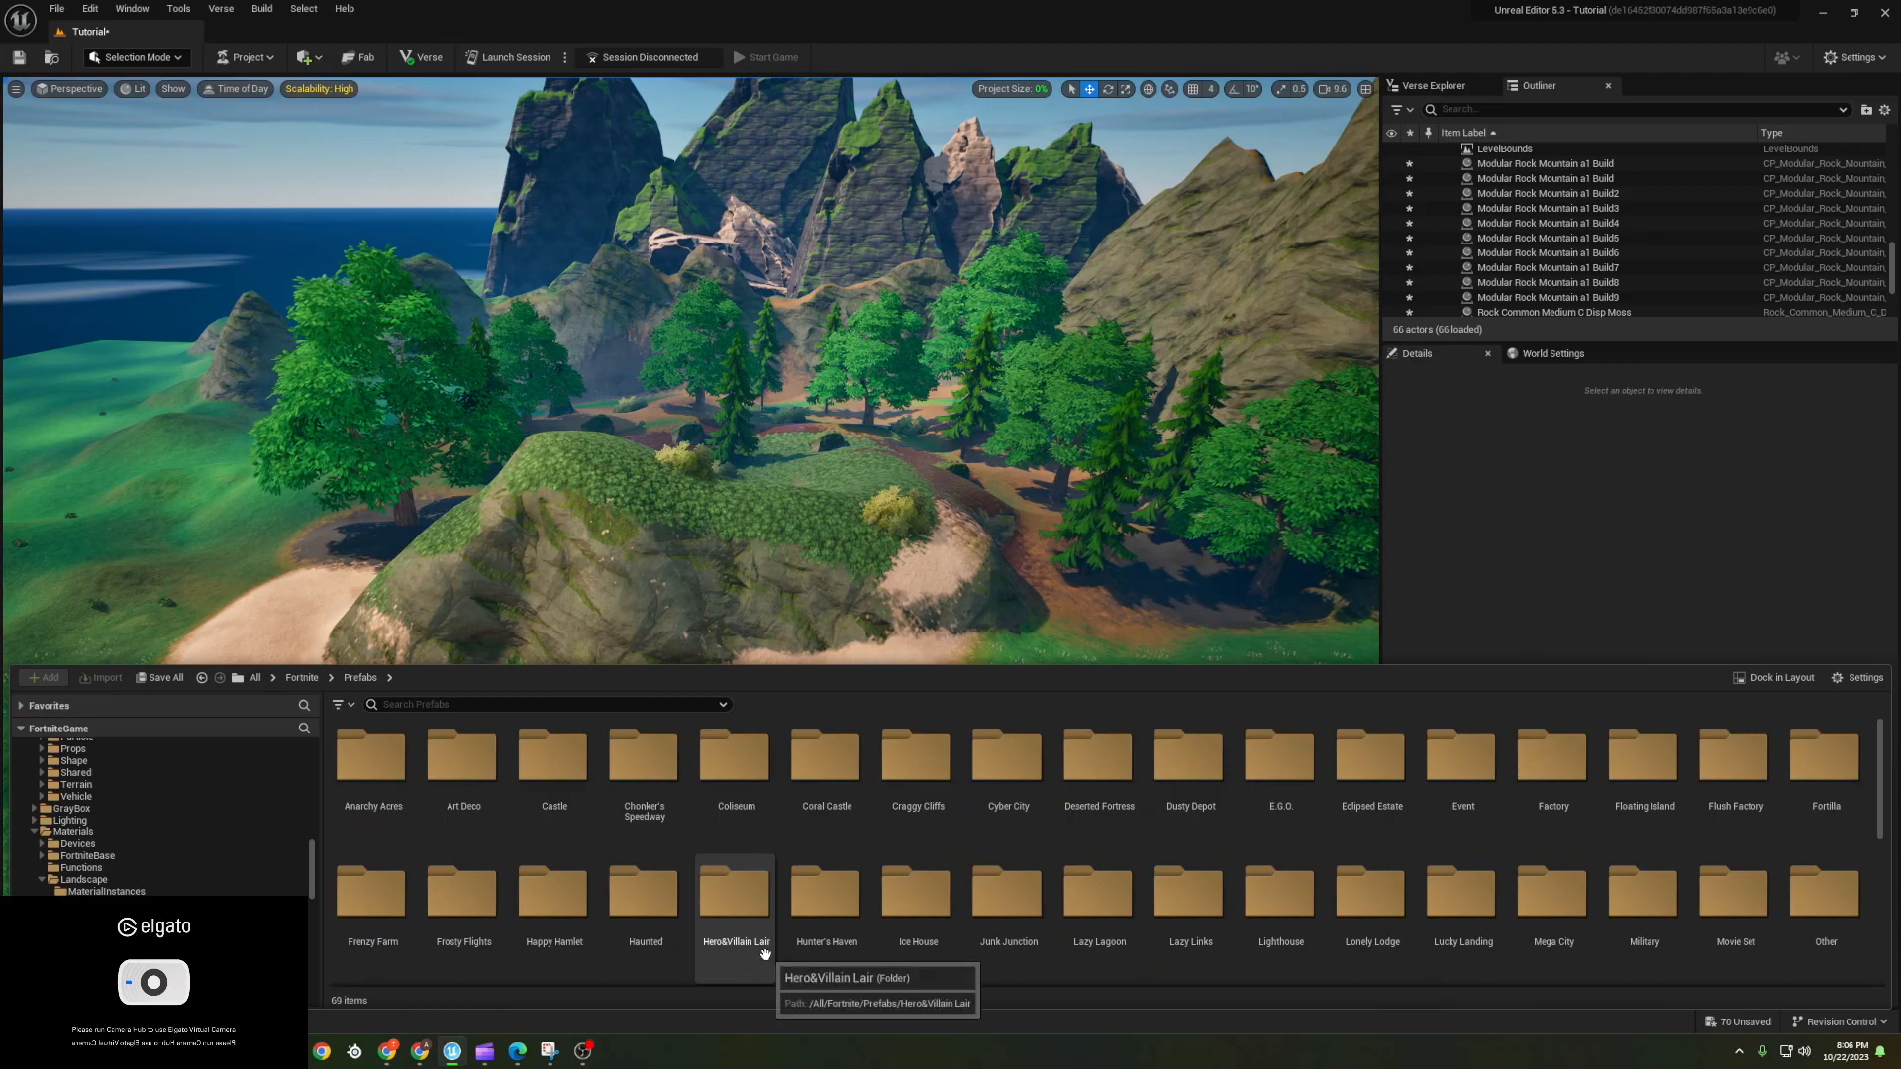
left_click(471, 707)
type("co")
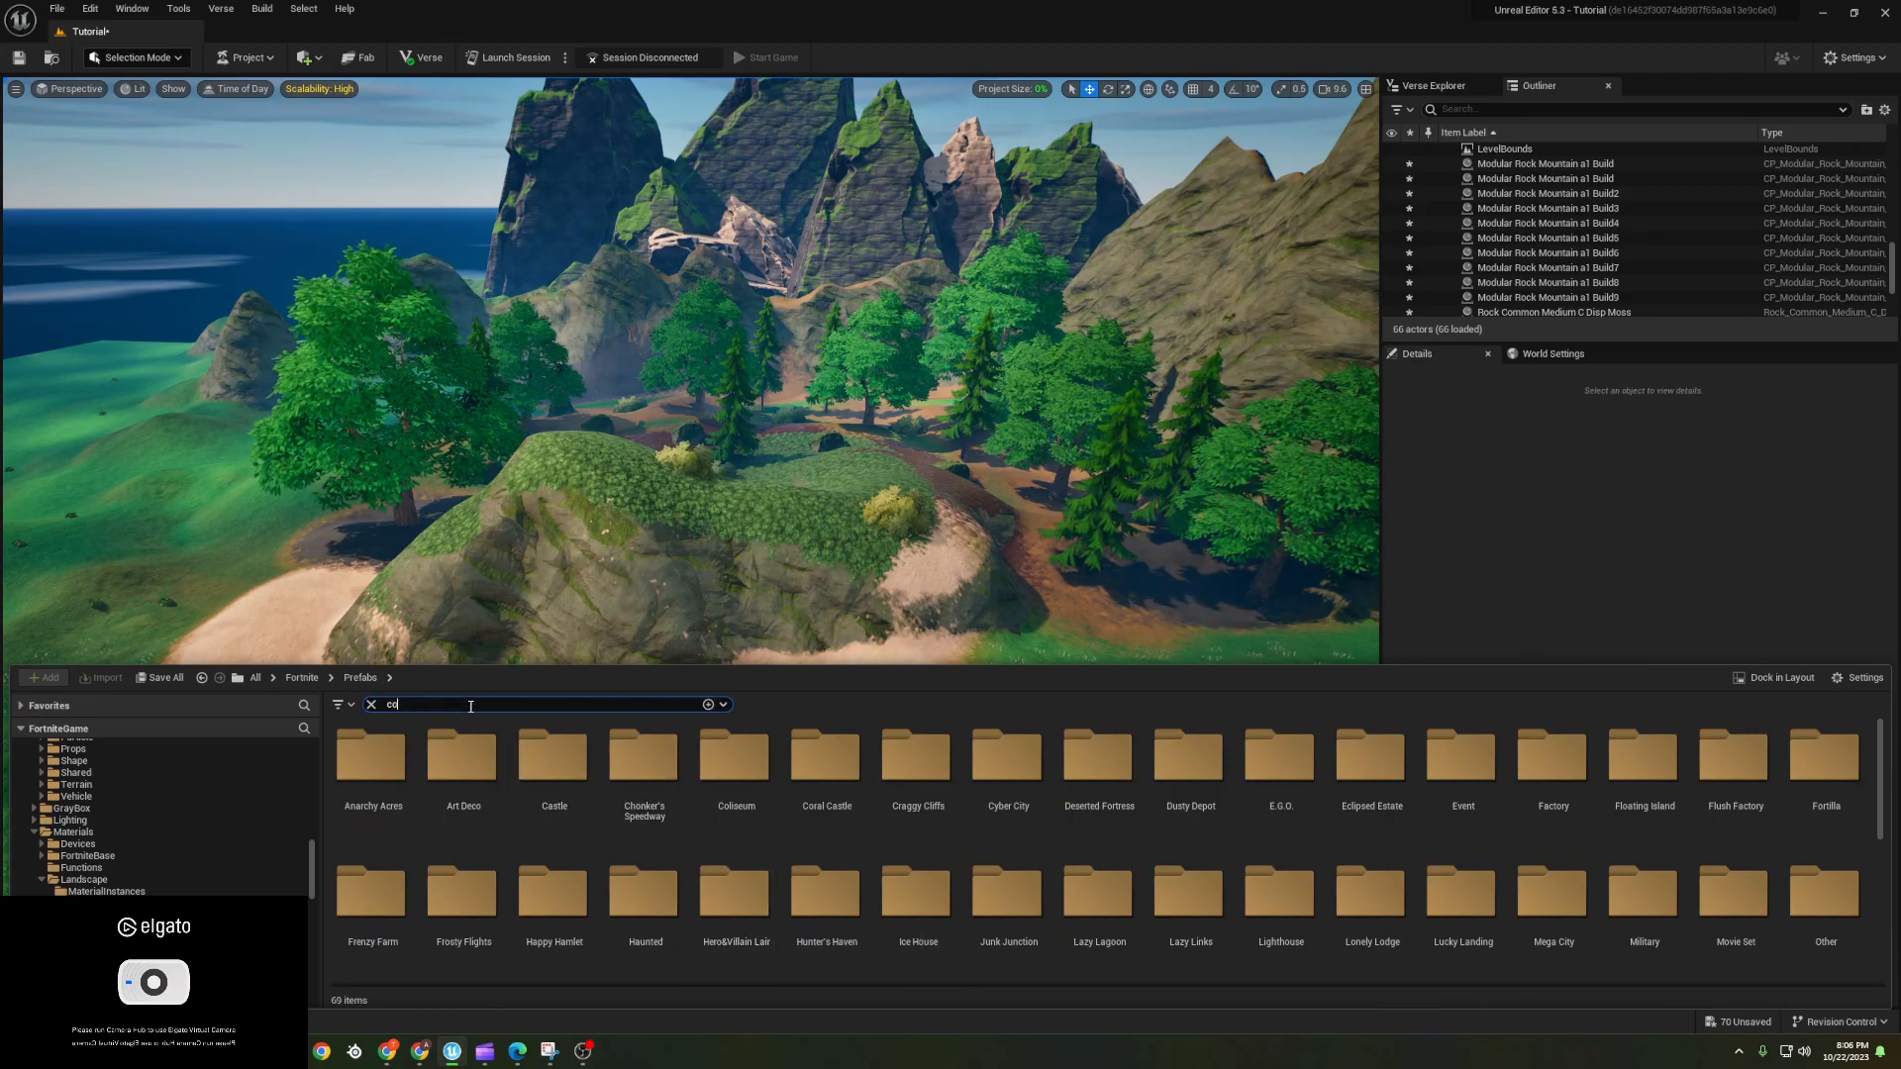
type("ttage")
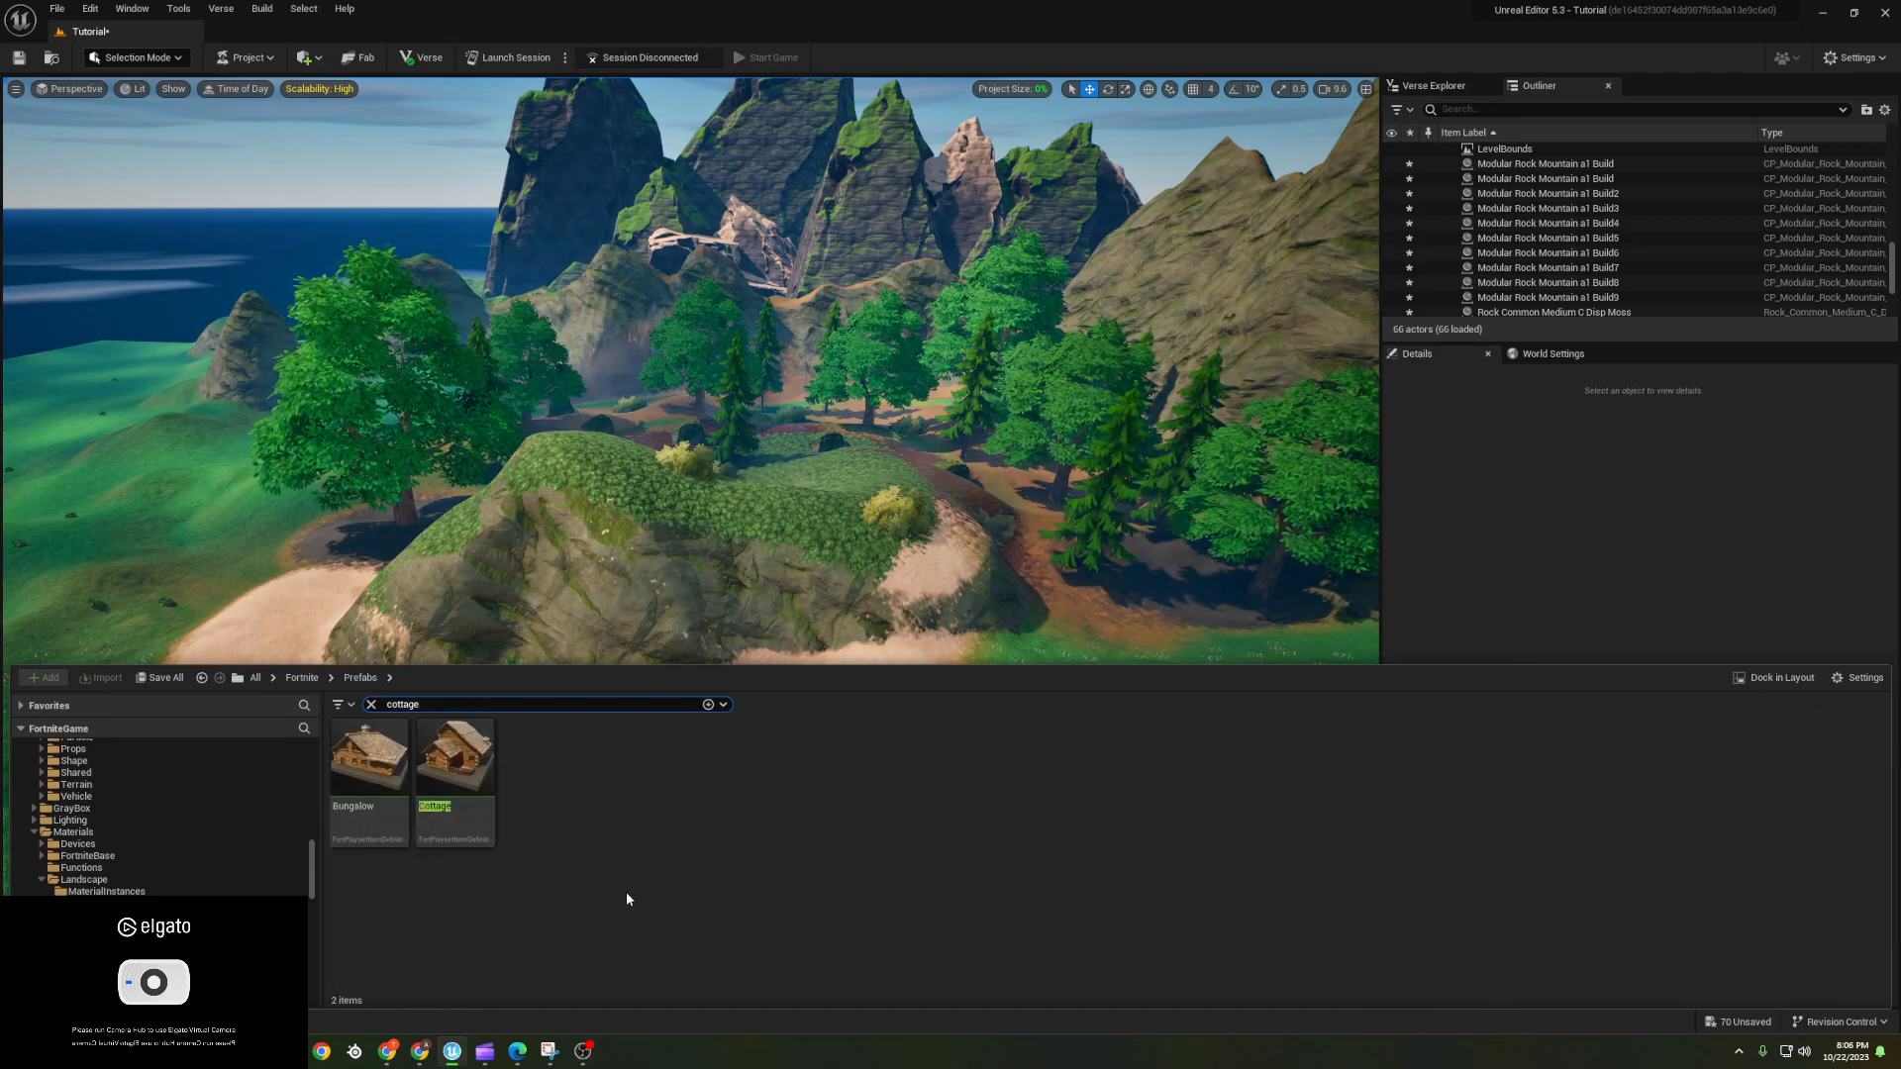
left_click_drag(774, 537, 660, 464)
key("f")
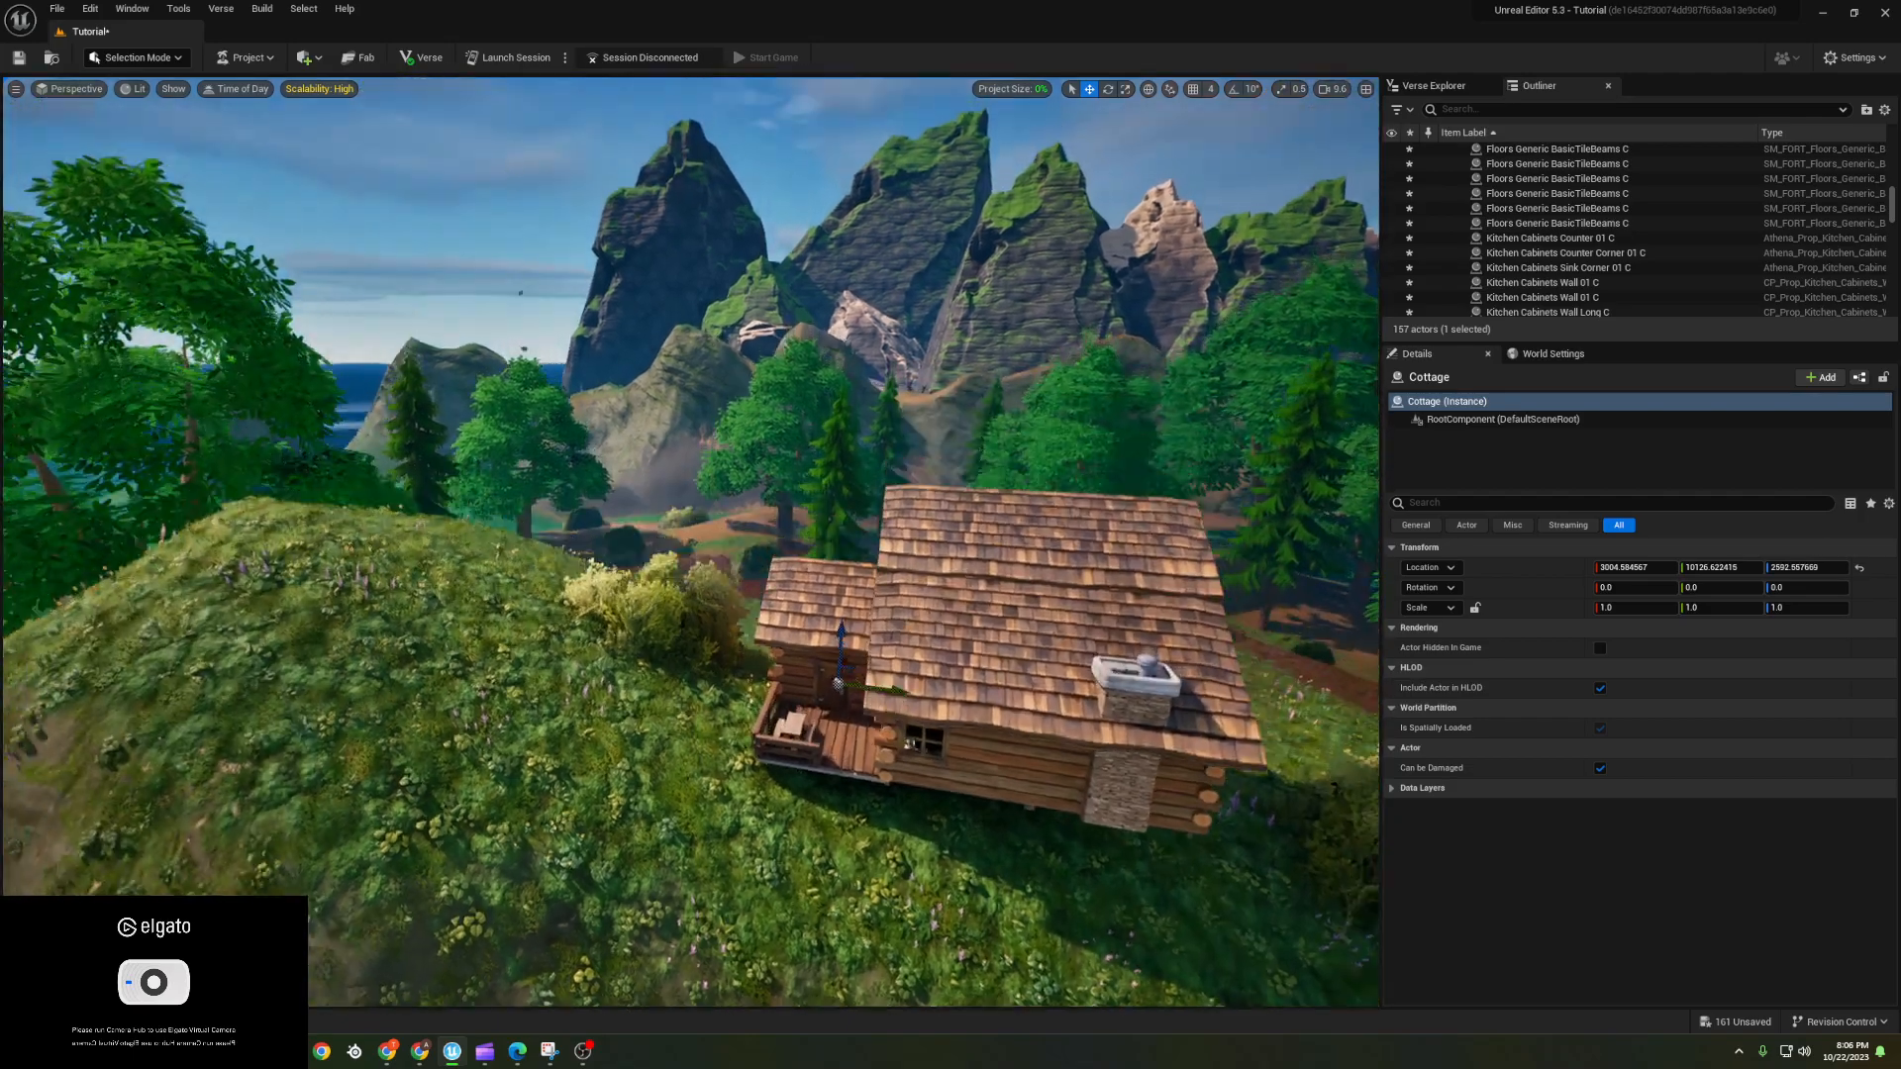
- Flatten the hill terrain near the cottage with the landscape Flatten tool, and smooth the slope in front of the cottage
right_click_drag(661, 463, 659, 559)
left_click(158, 62)
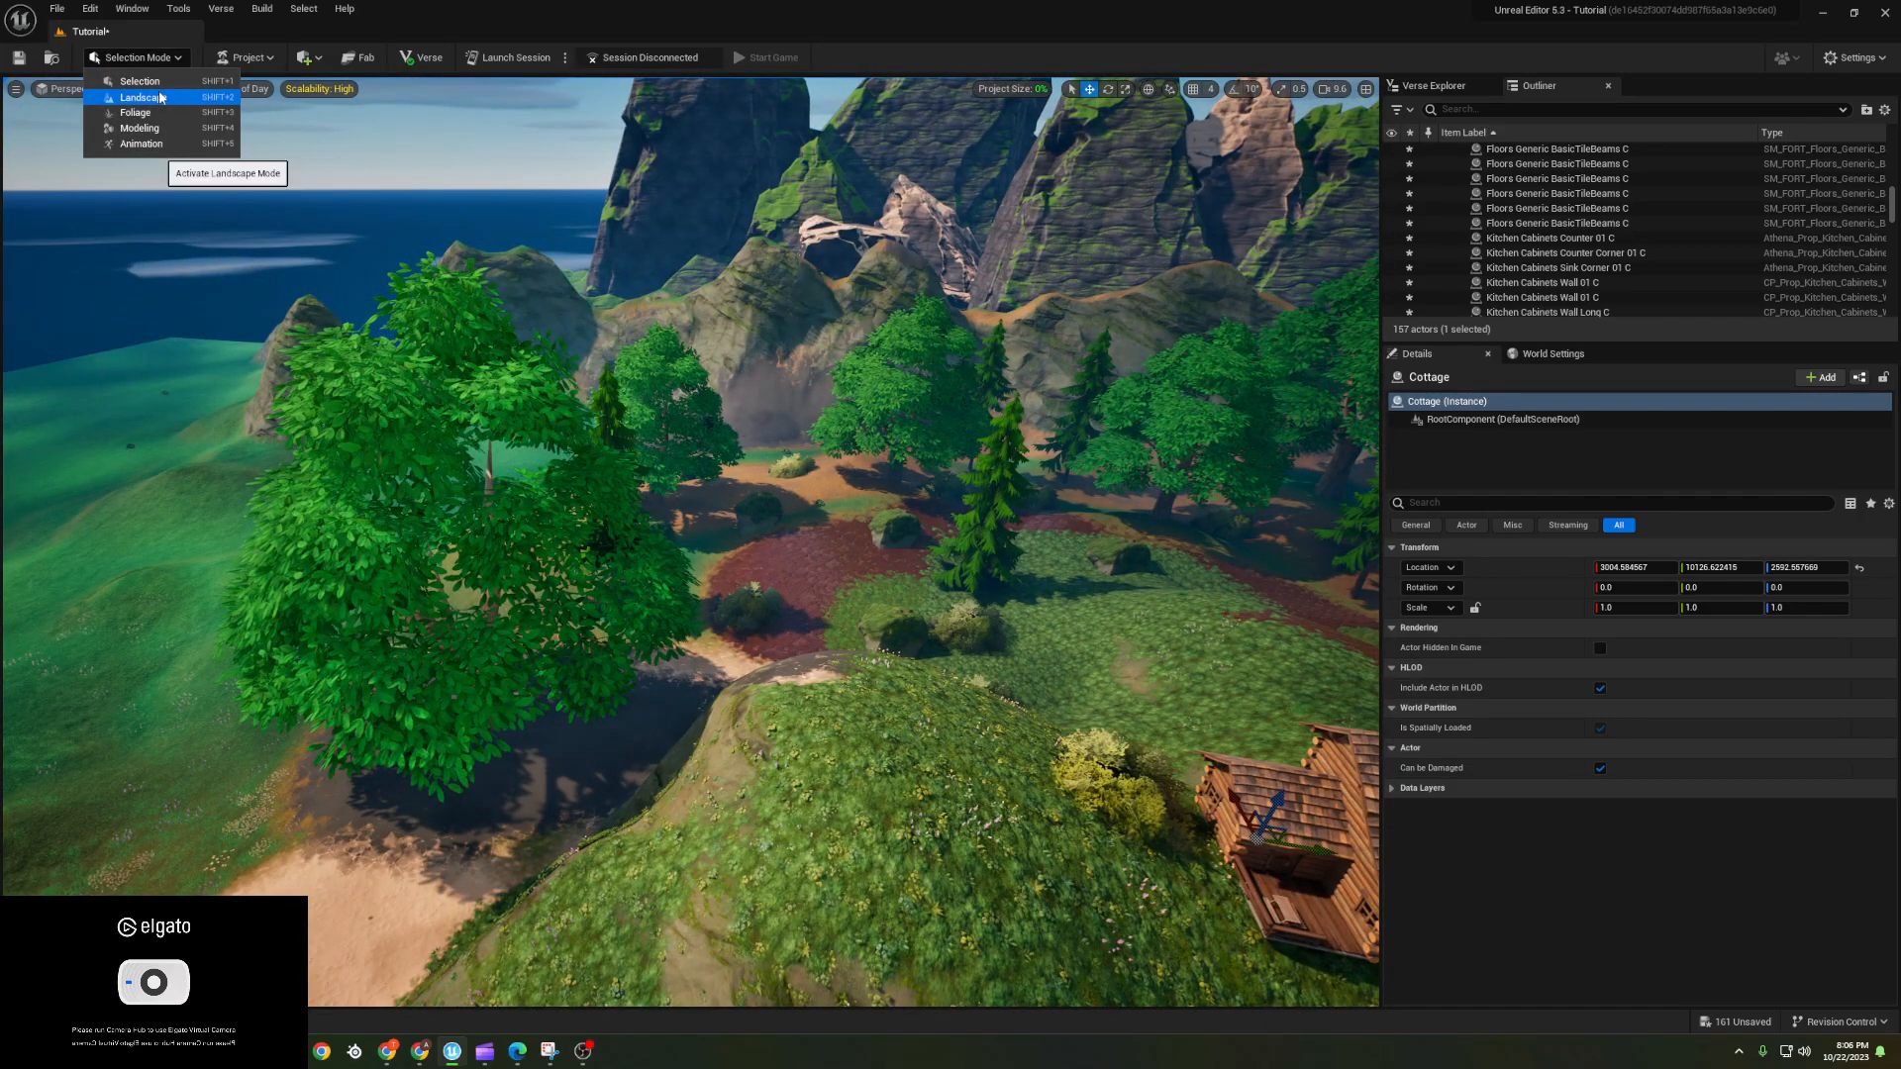
left_click(161, 96)
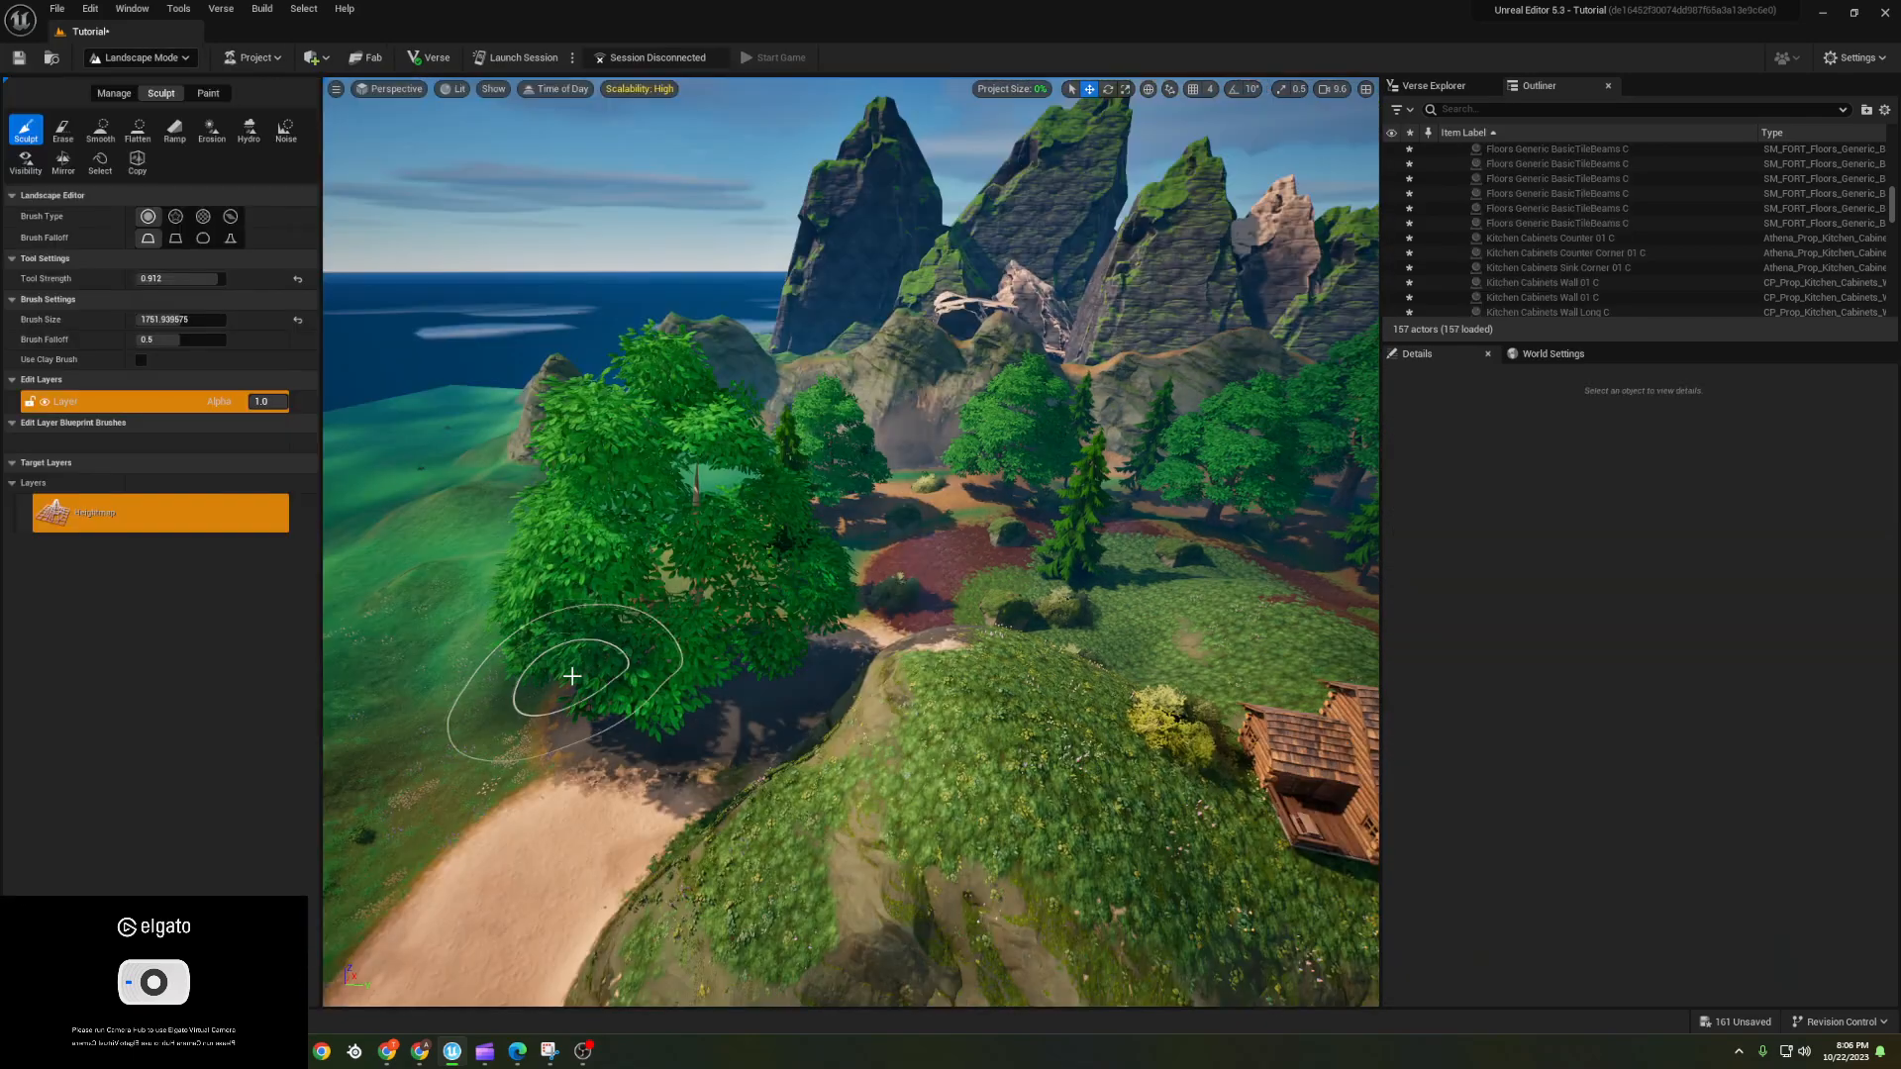
left_click(136, 131)
left_click_drag(990, 709, 1034, 698)
right_click_drag(1034, 698, 1140, 728)
left_click(99, 139)
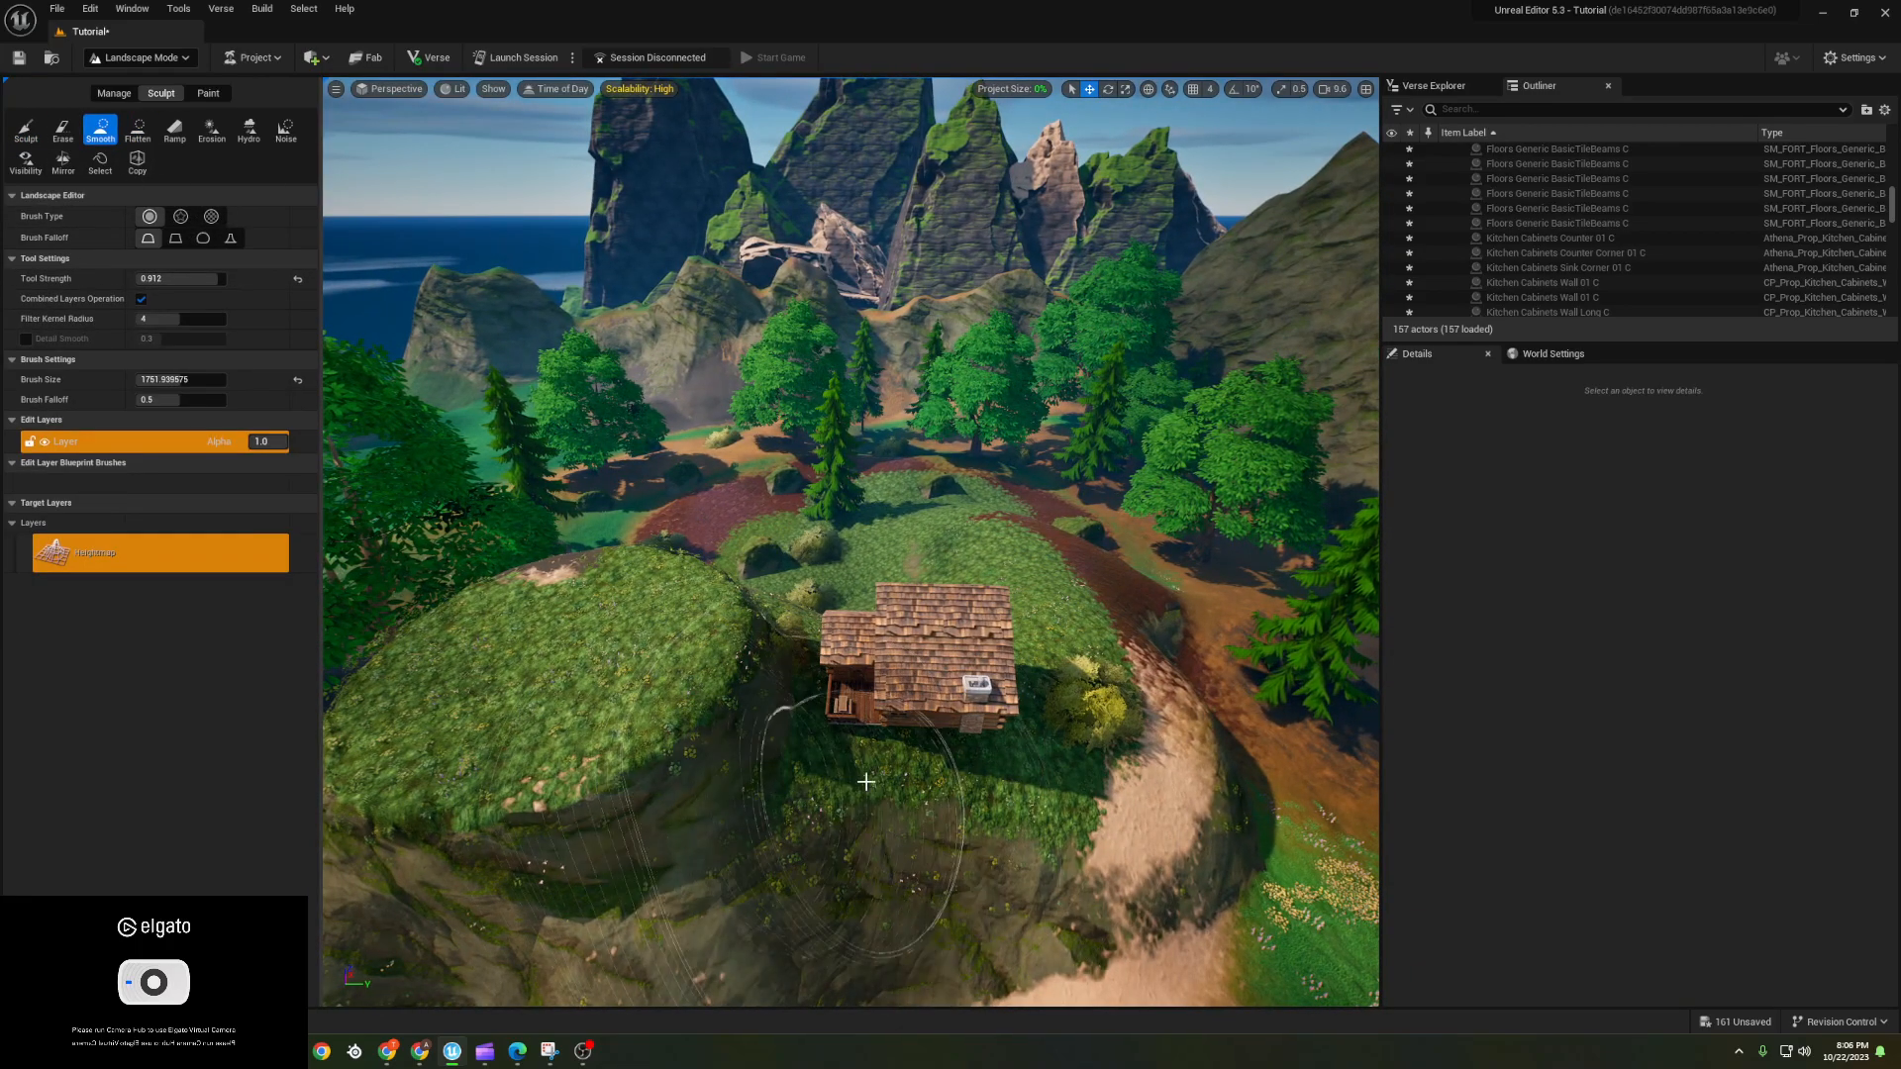
left_click_drag(820, 745, 812, 742)
- Select the whole Cottage prefab and move it onto the higher grassy hilltop beside its current spot
left_click(128, 59)
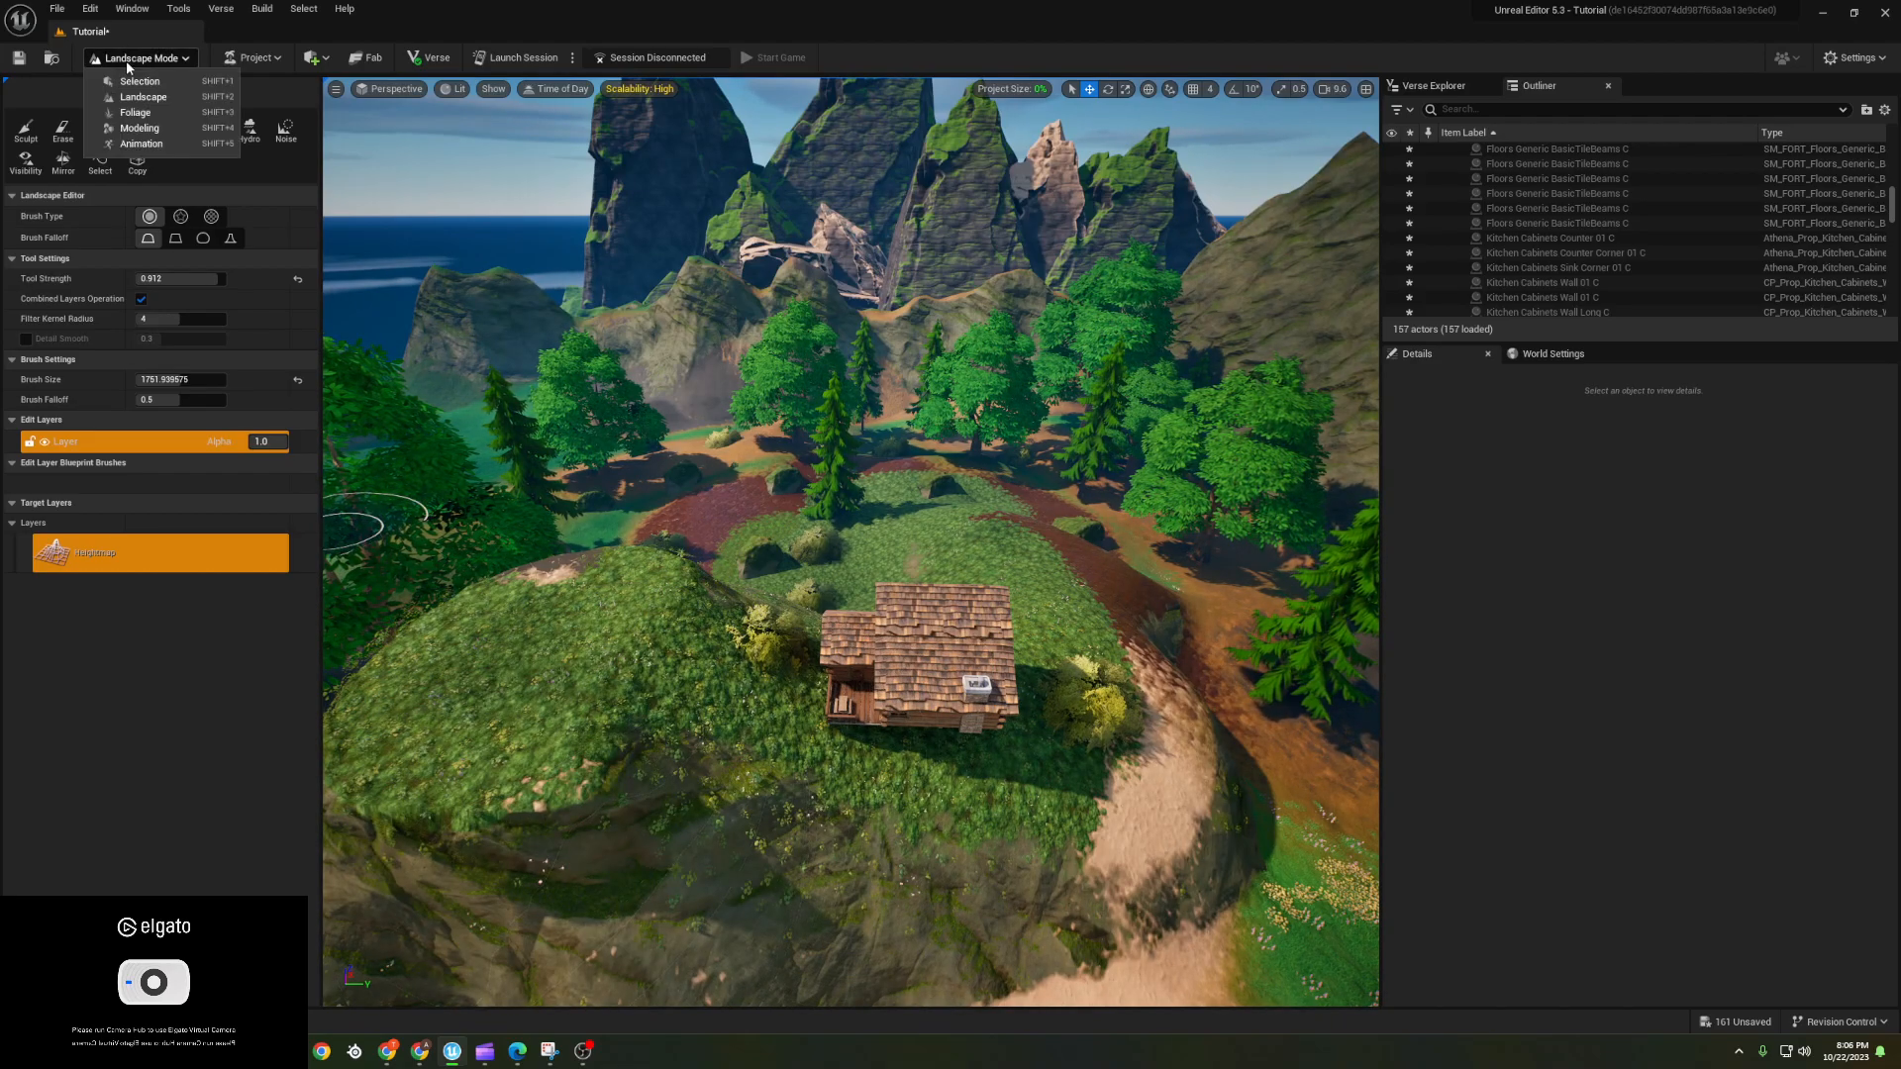
left_click(139, 81)
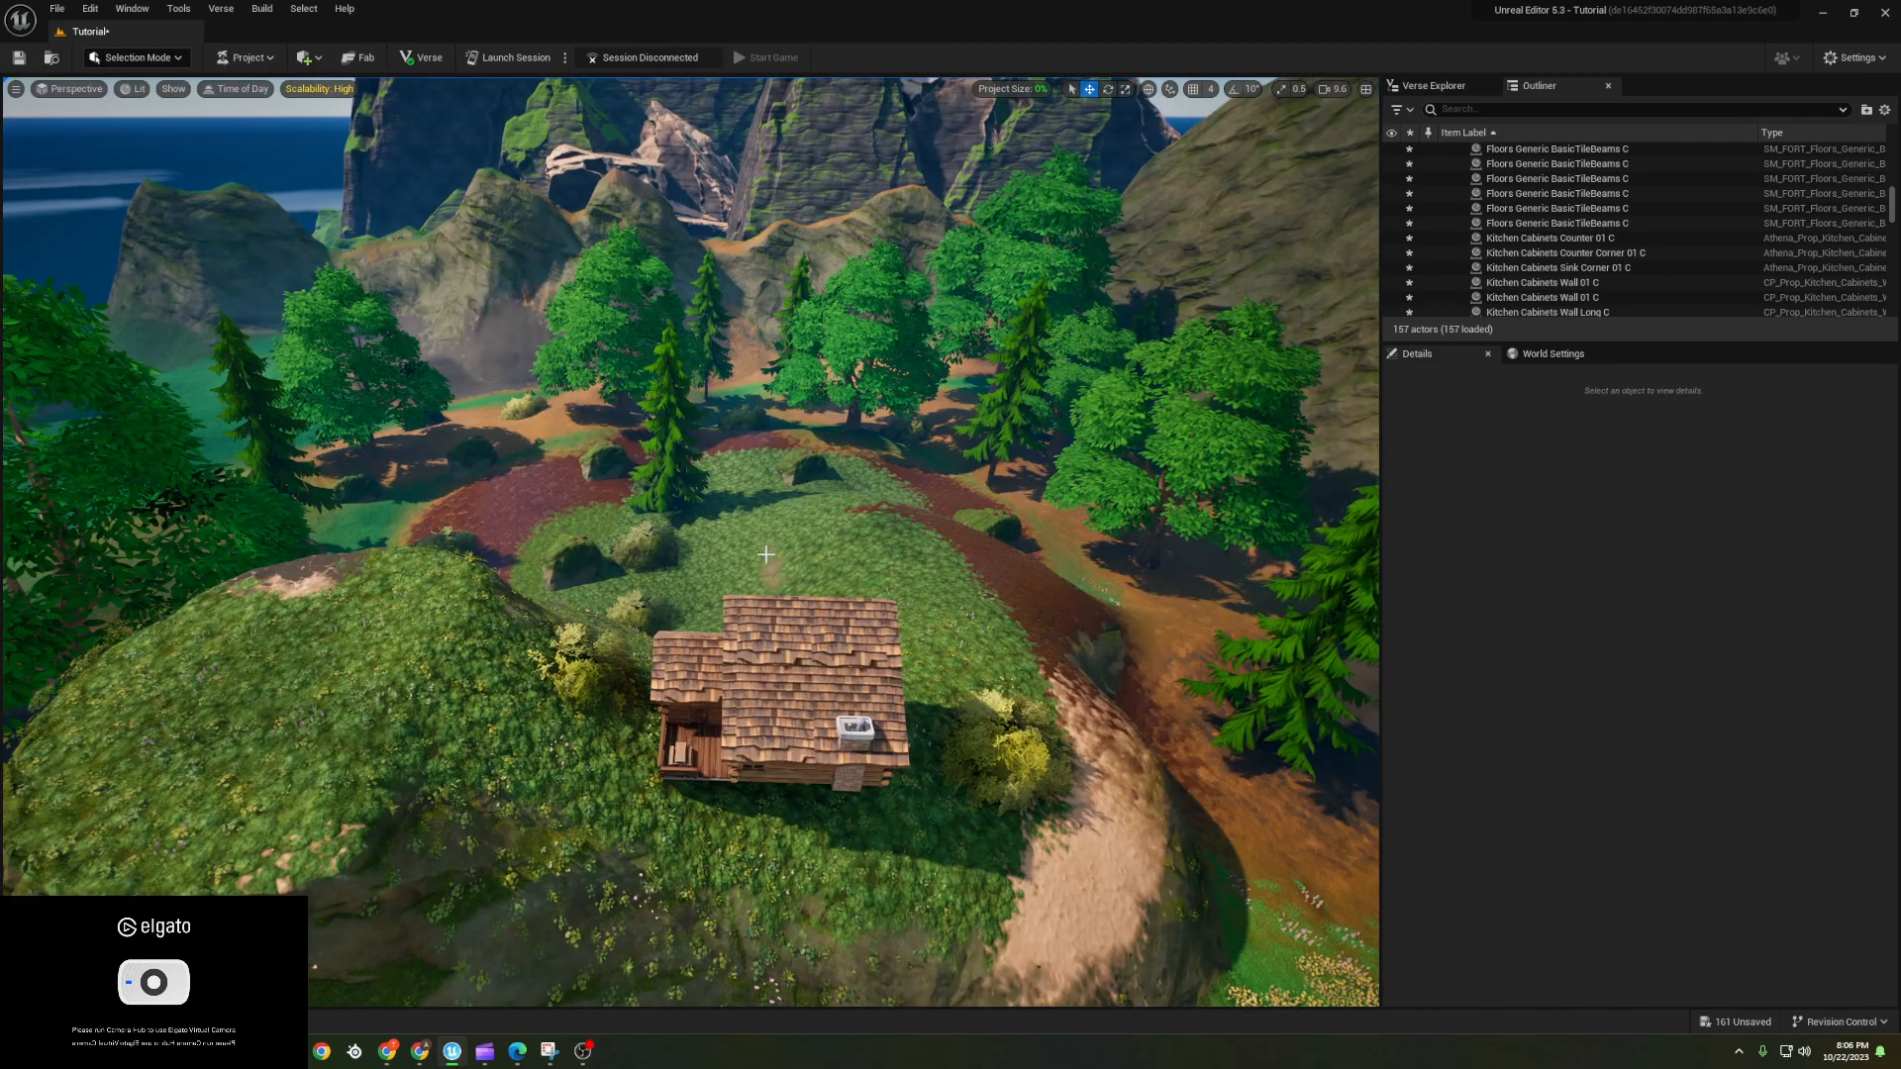
left_click(827, 653)
scroll(1636, 236, "up", 10)
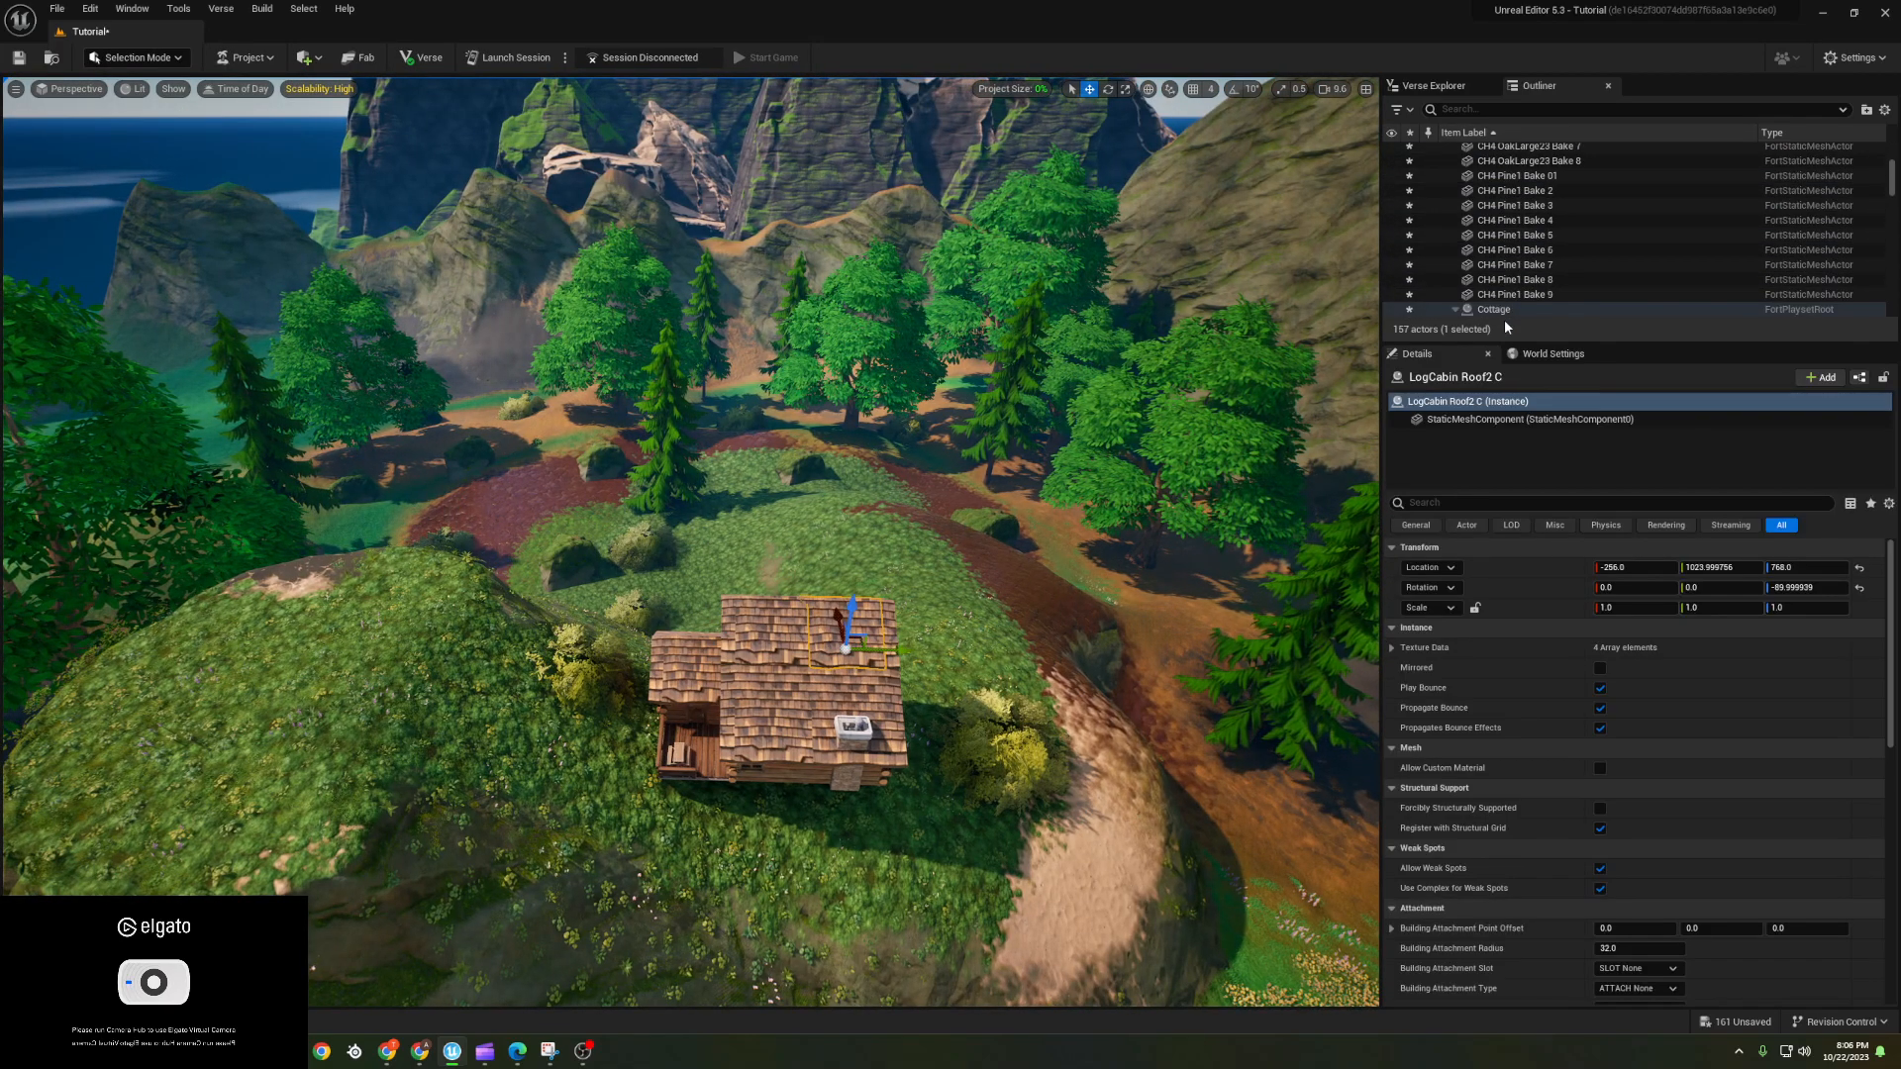
left_click(1505, 311)
left_click_drag(747, 701, 299, 700)
left_click_drag(215, 615, 234, 654)
- Fine-tune the Cottage's position so it stands on the hilltop above the rocky cliff, and clear the selection
right_click_drag(256, 661, 327, 713)
right_click_drag(535, 673, 536, 583)
left_click_drag(591, 509, 615, 542)
right_click_drag(624, 554, 589, 580)
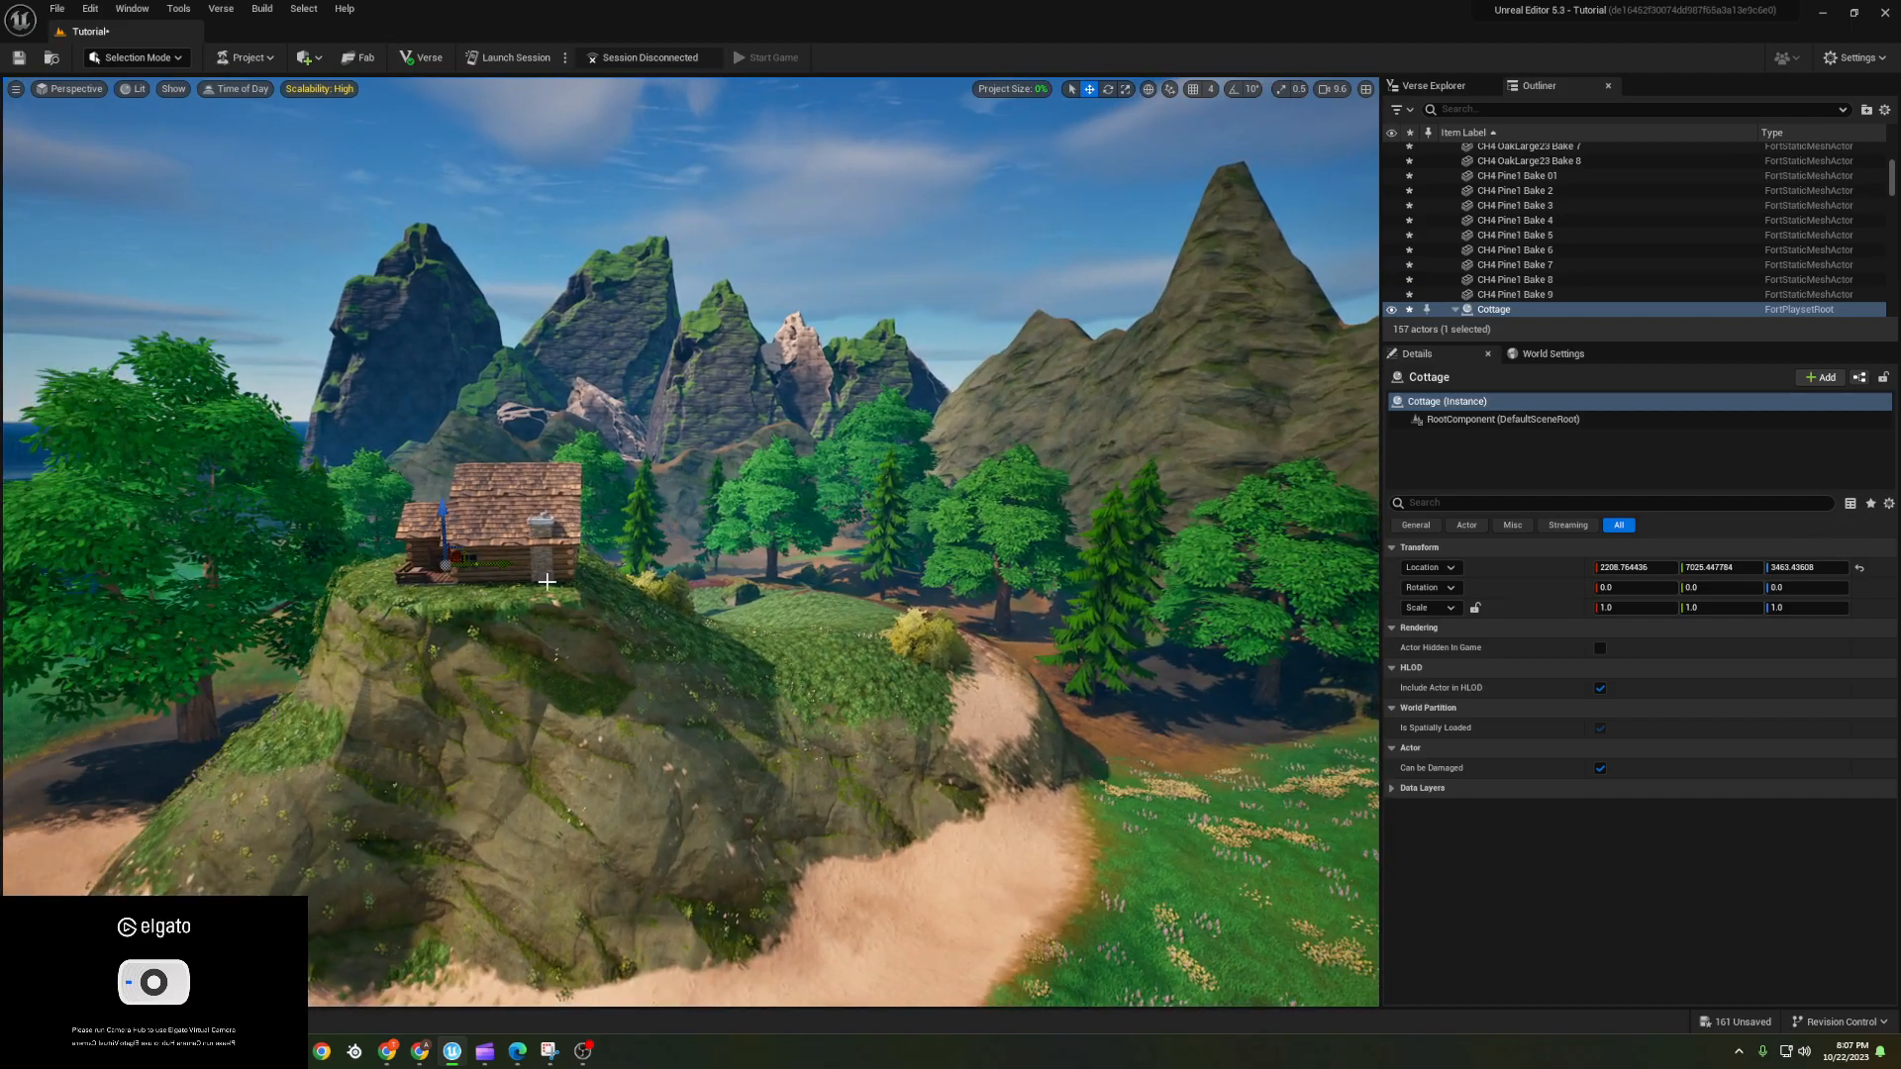
left_click_drag(505, 569, 488, 567)
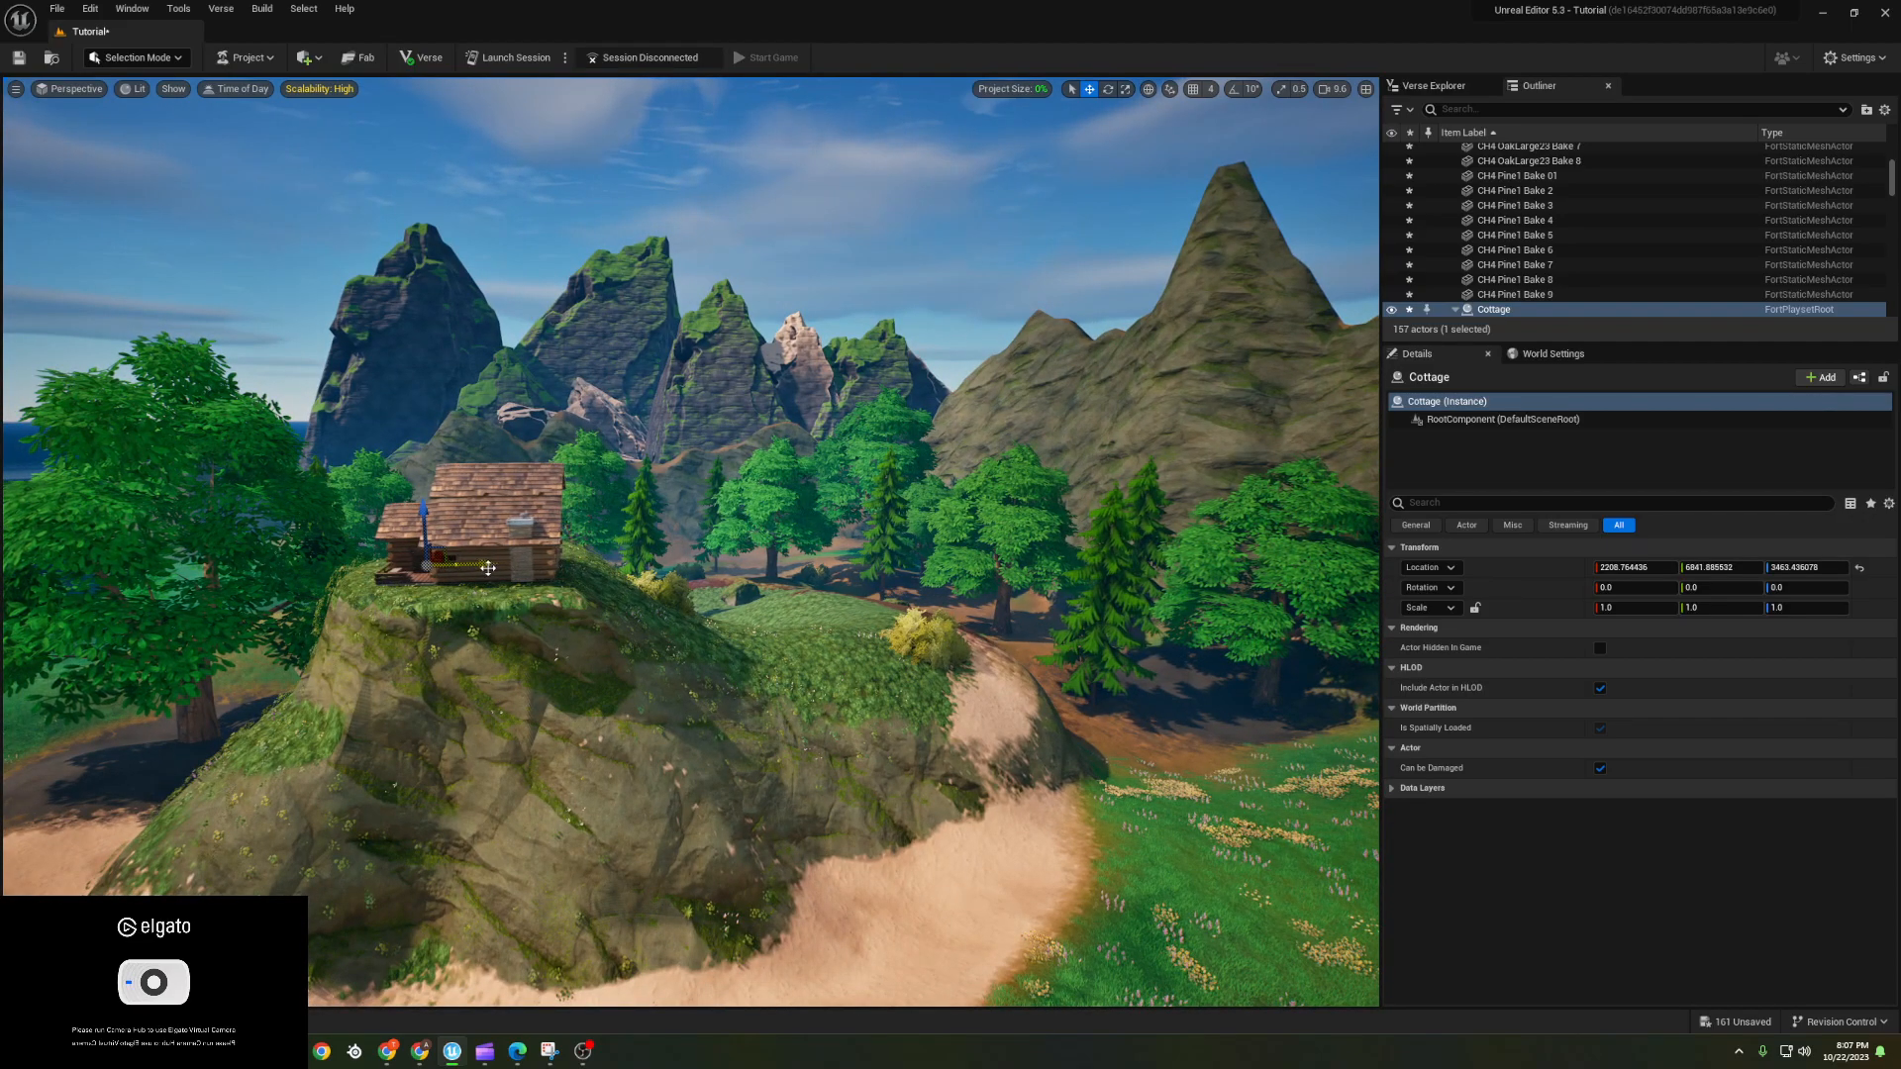
left_click(879, 320)
mouse_move(880, 320)
right_mouse_down()
mouse_move(891, 595)
mouse_move(867, 307)
right_mouse_up()
mouse_move(840, 597)
right_mouse_down()
mouse_move(931, 604)
mouse_move(840, 597)
right_mouse_up()
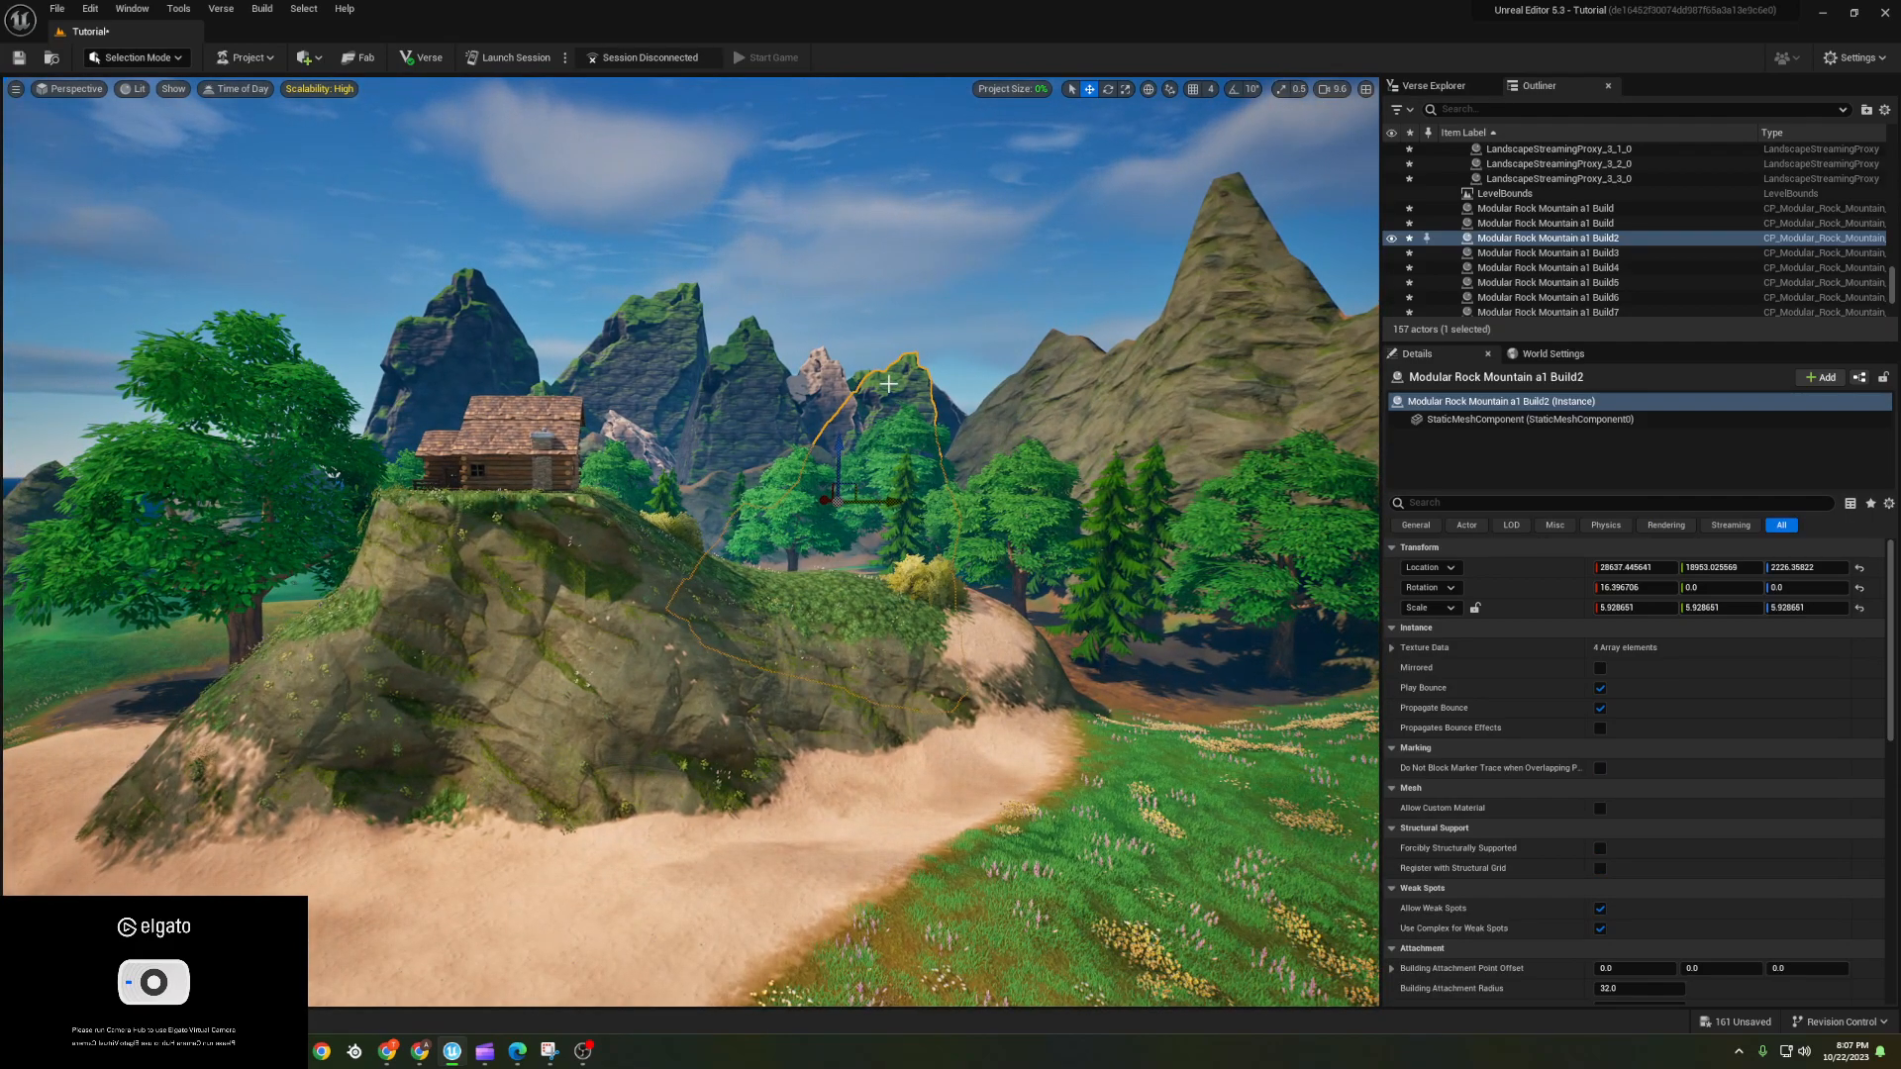
left_click(859, 225)
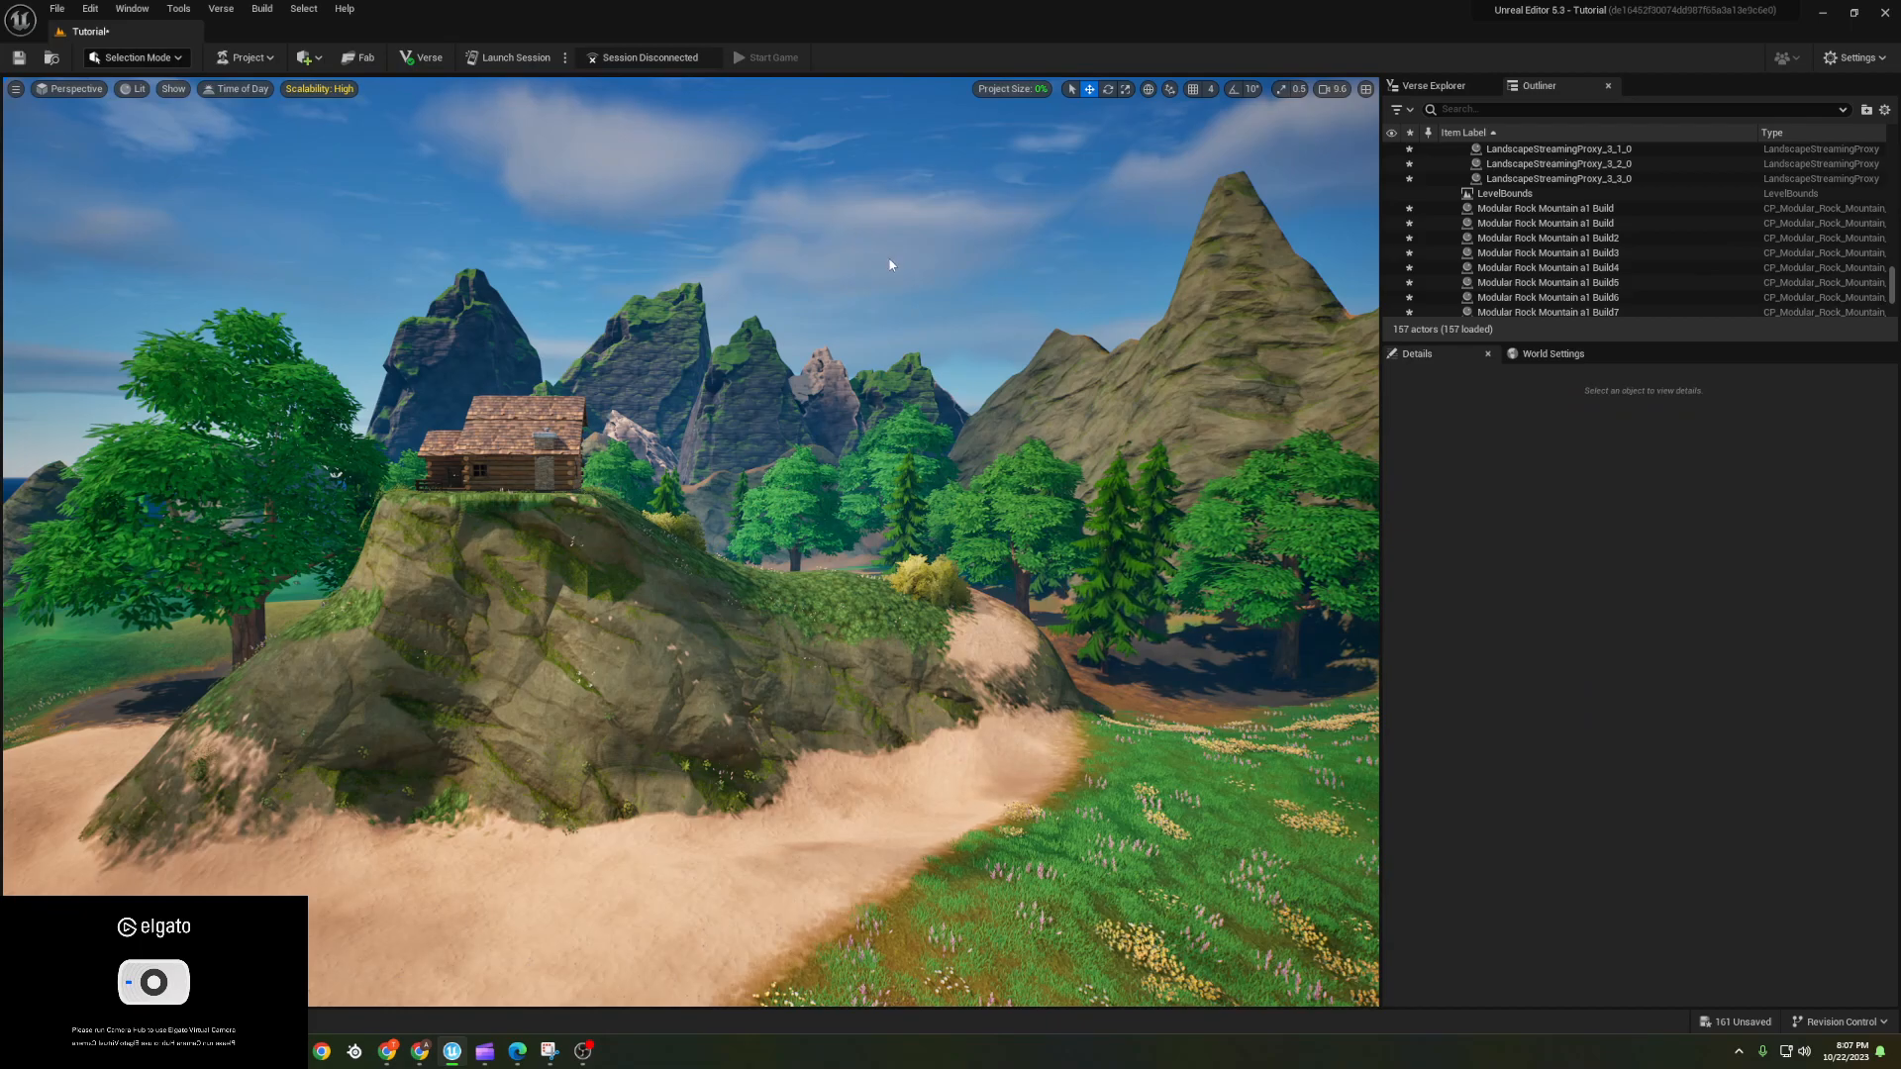
- Search the Outliner for "island", select the IslandSettings actor, and bring up its Game Settings options
scroll(1585, 277, "up", 12)
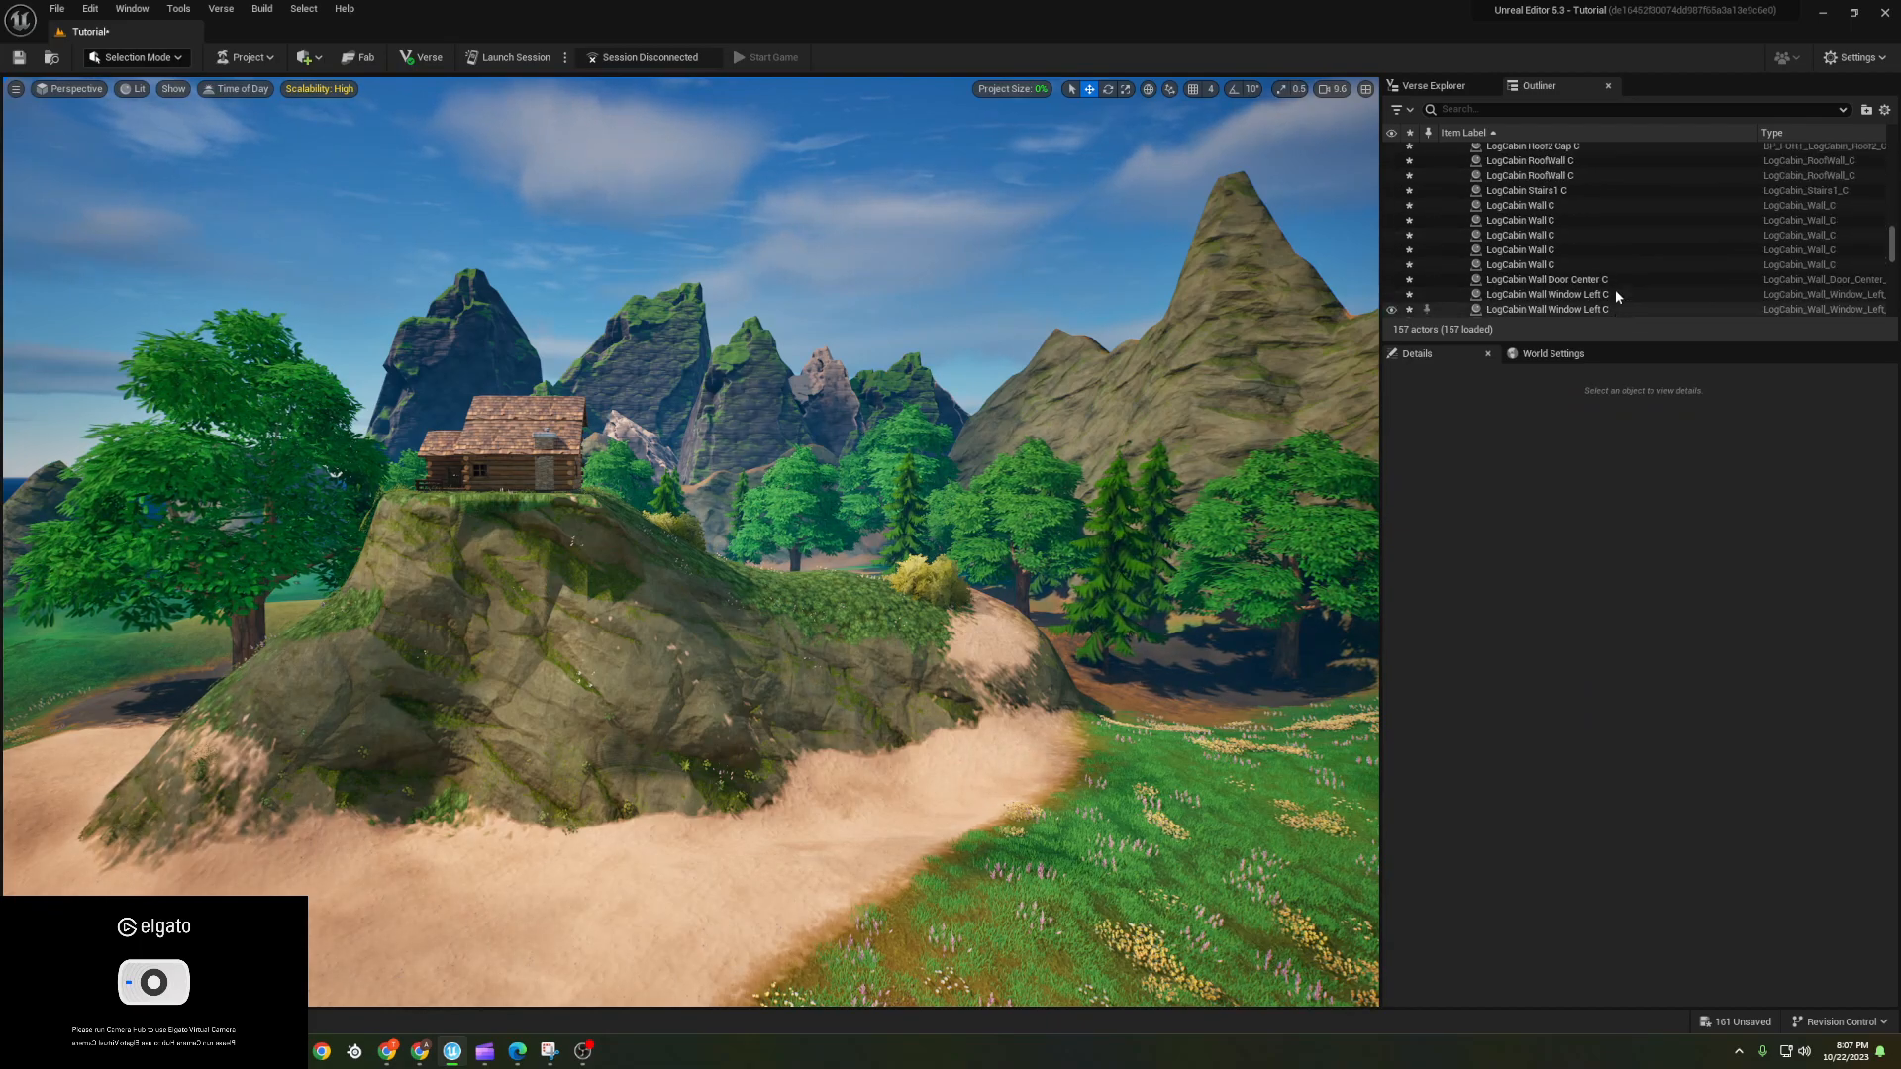
scroll(1653, 293, "up", 3)
left_click_drag(1891, 218, 1893, 136)
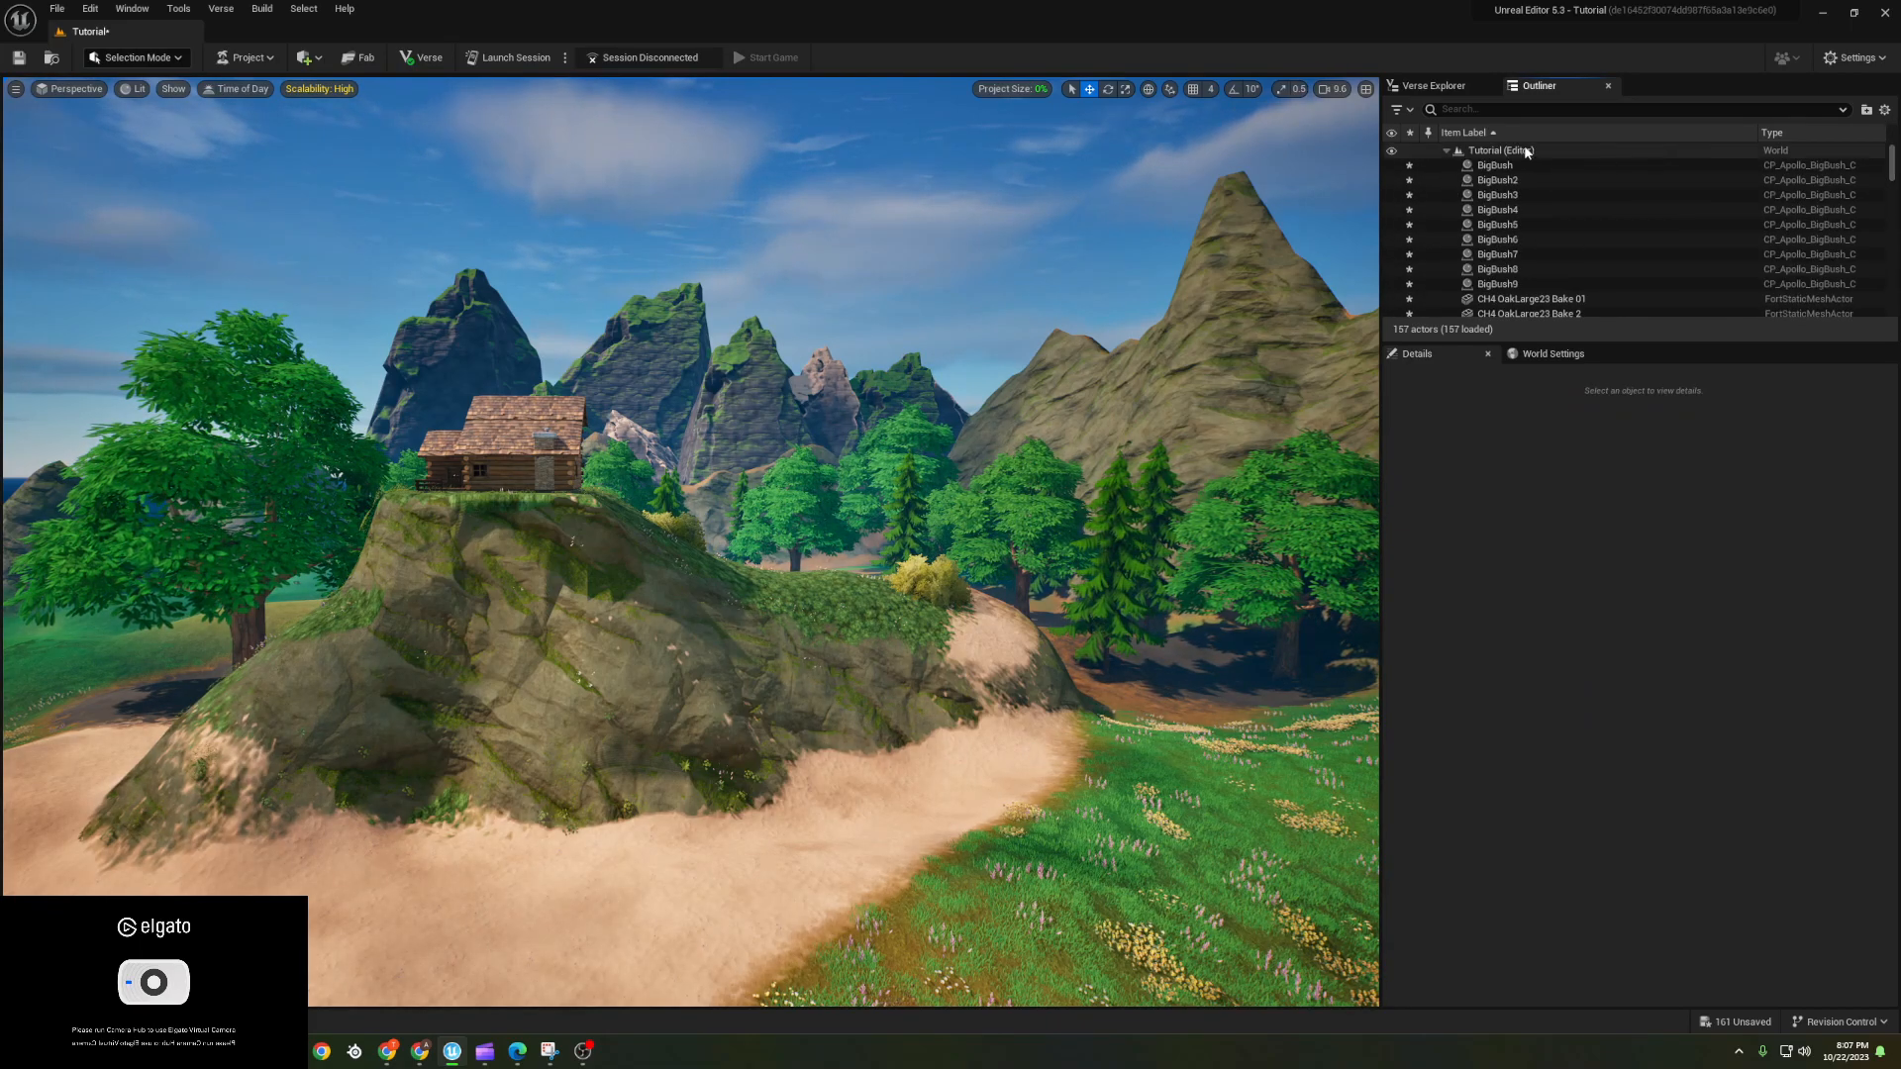
left_click(1445, 151)
left_click(1446, 150)
scroll(1478, 243, "down", 1)
scroll(1489, 234, "up", 1)
left_click(1495, 109)
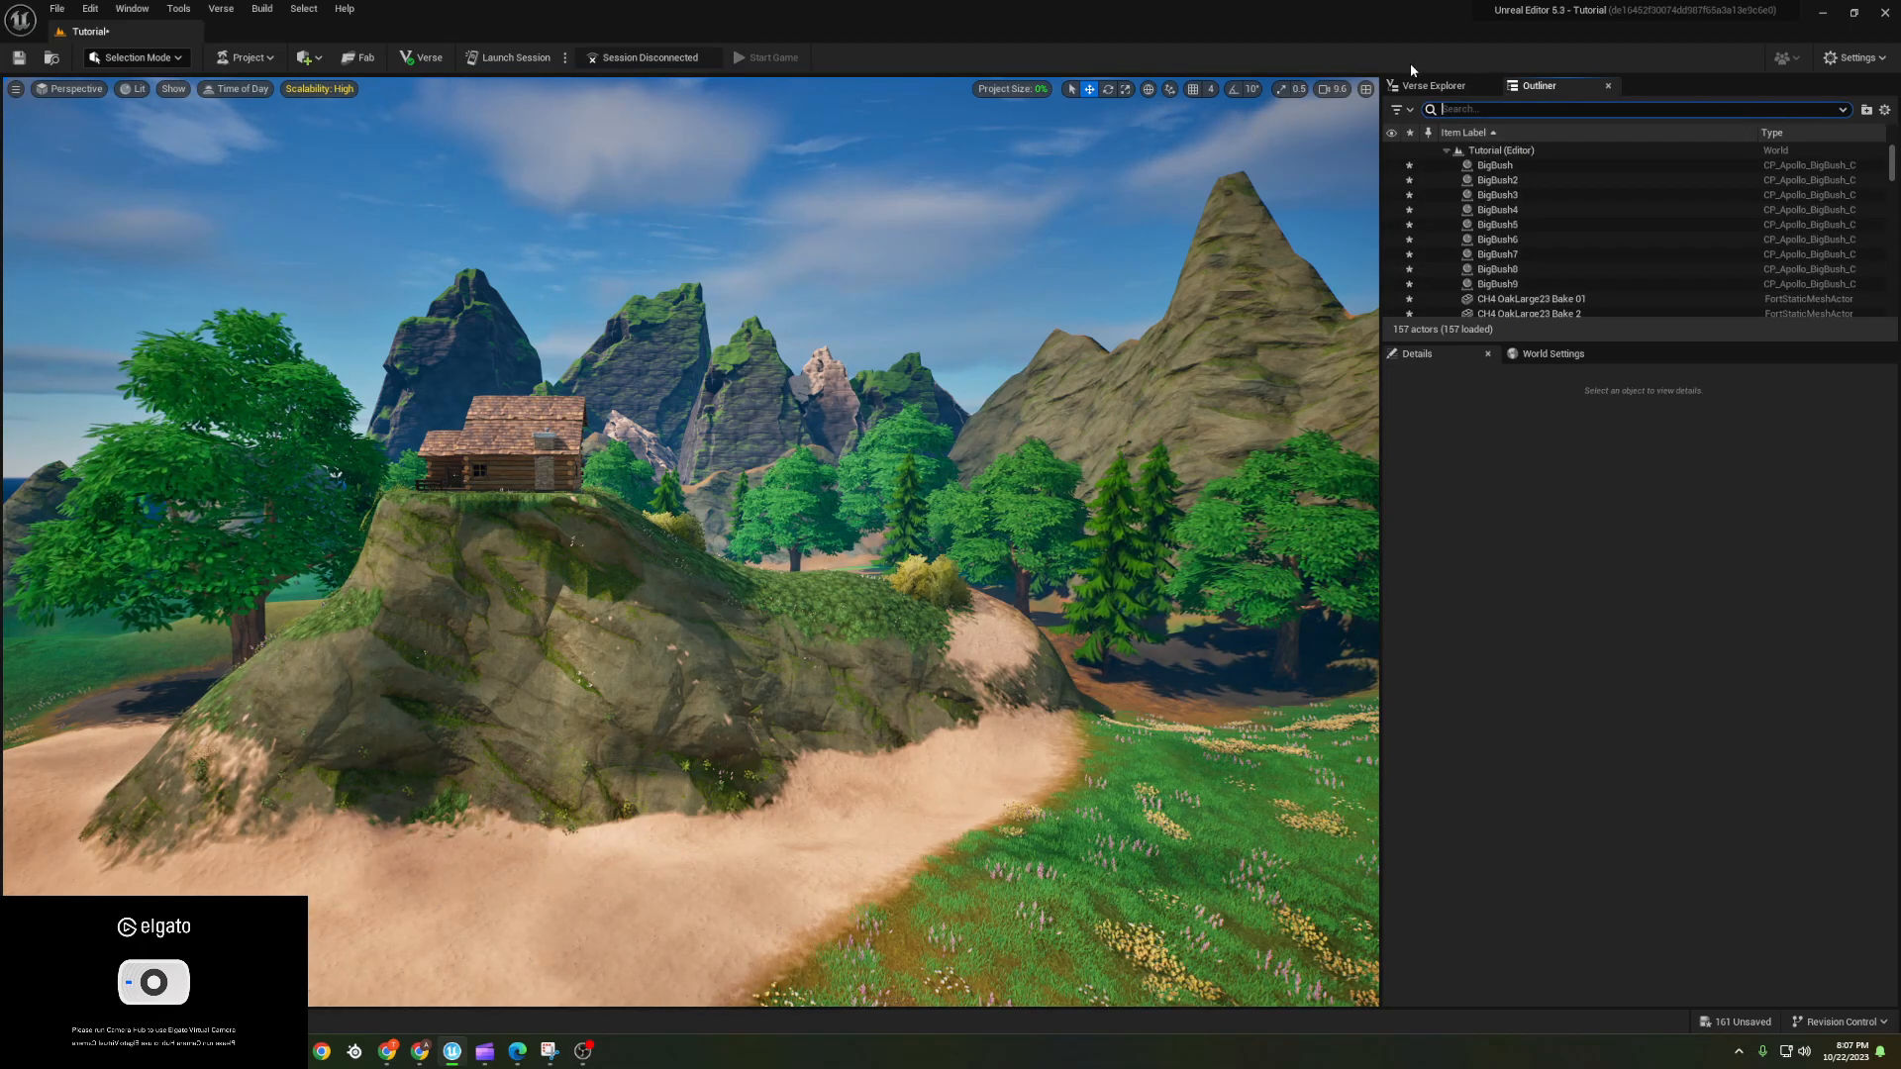
type("island")
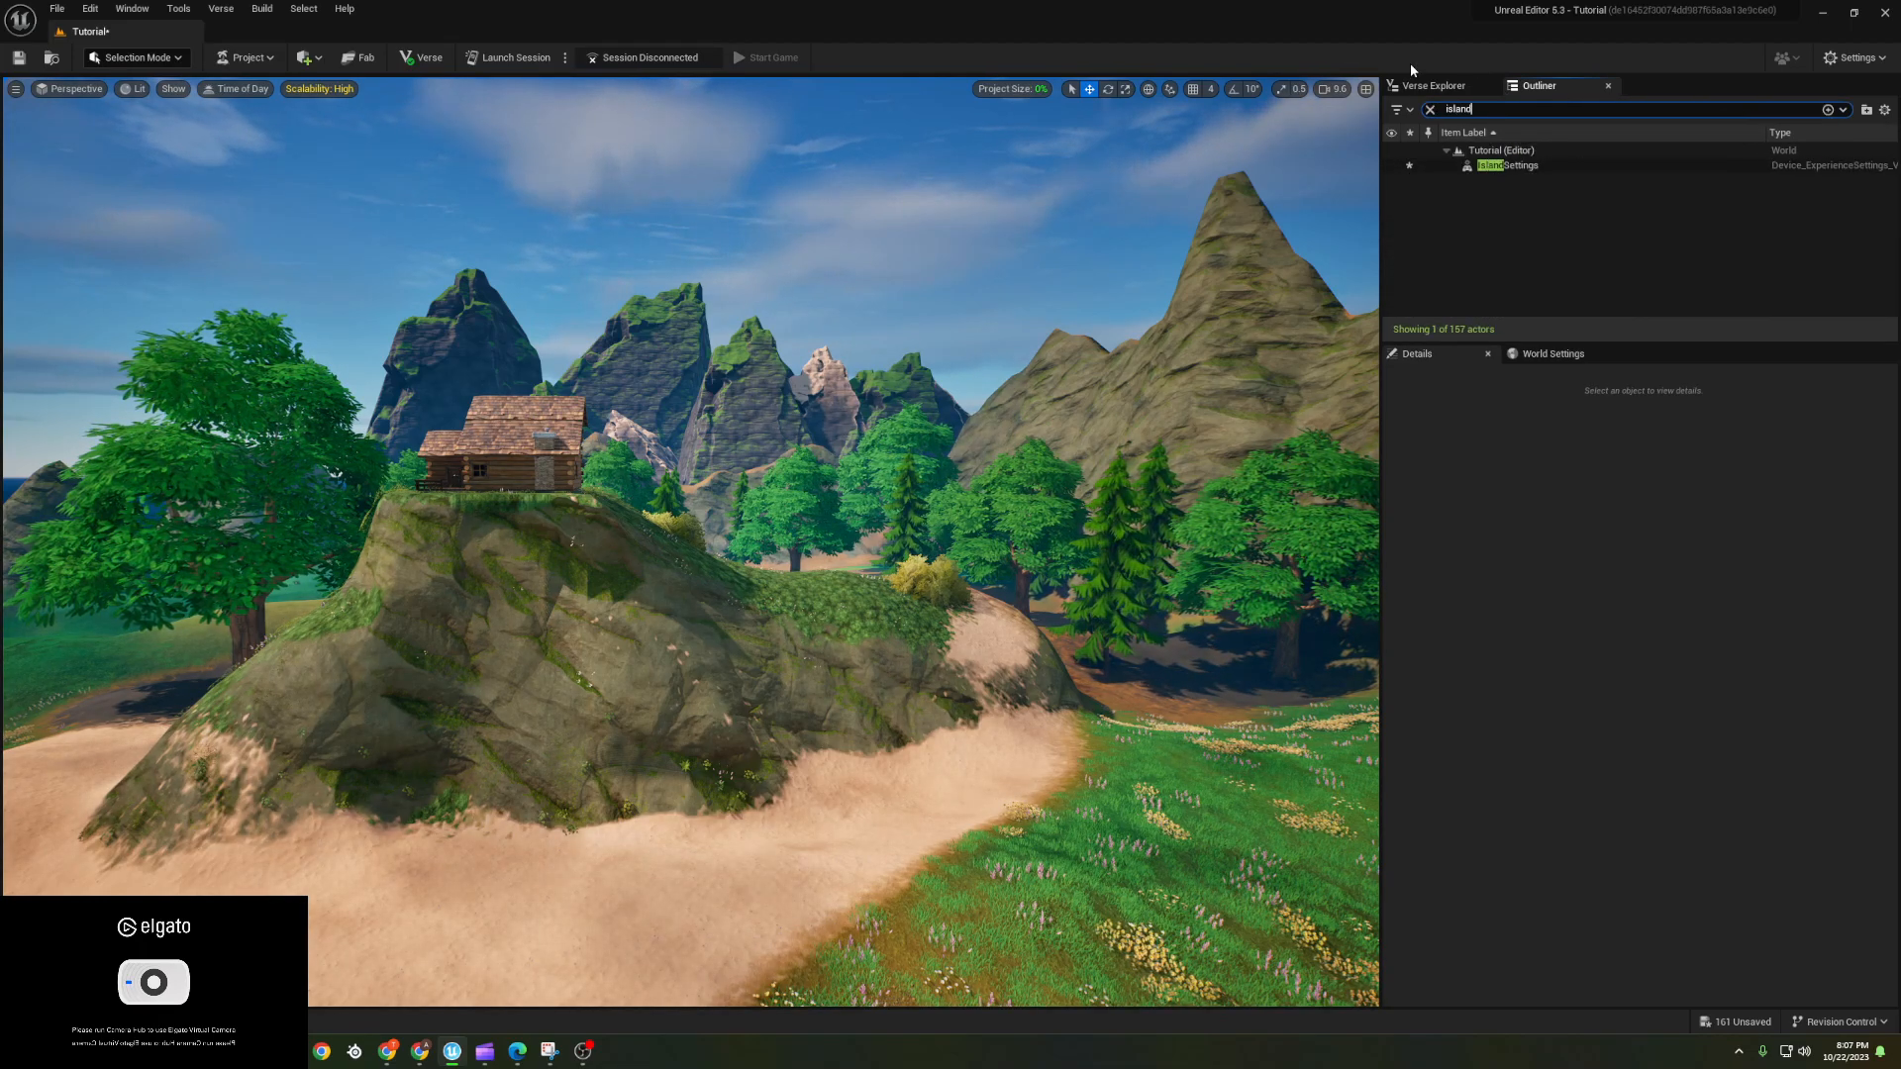
left_click(1500, 166)
scroll(1568, 698, "down", 5)
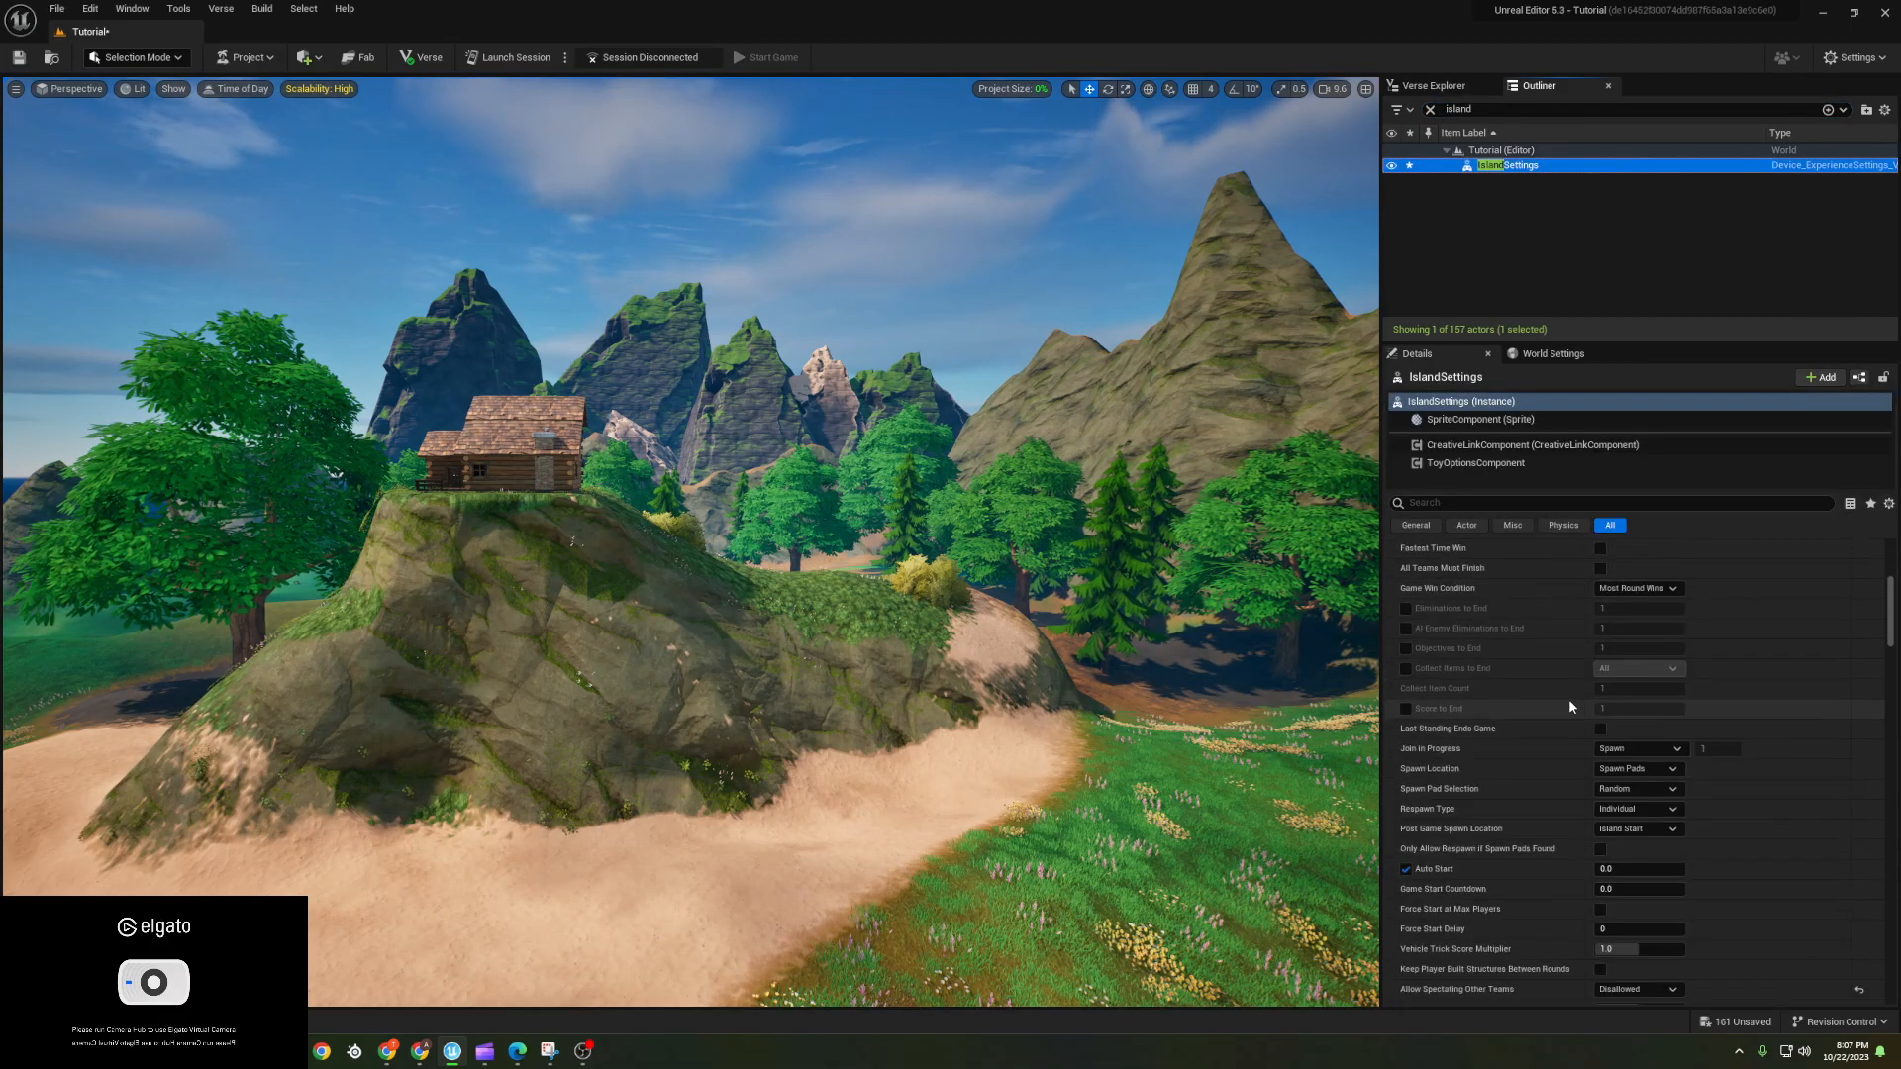
scroll(1568, 698, "down", 8)
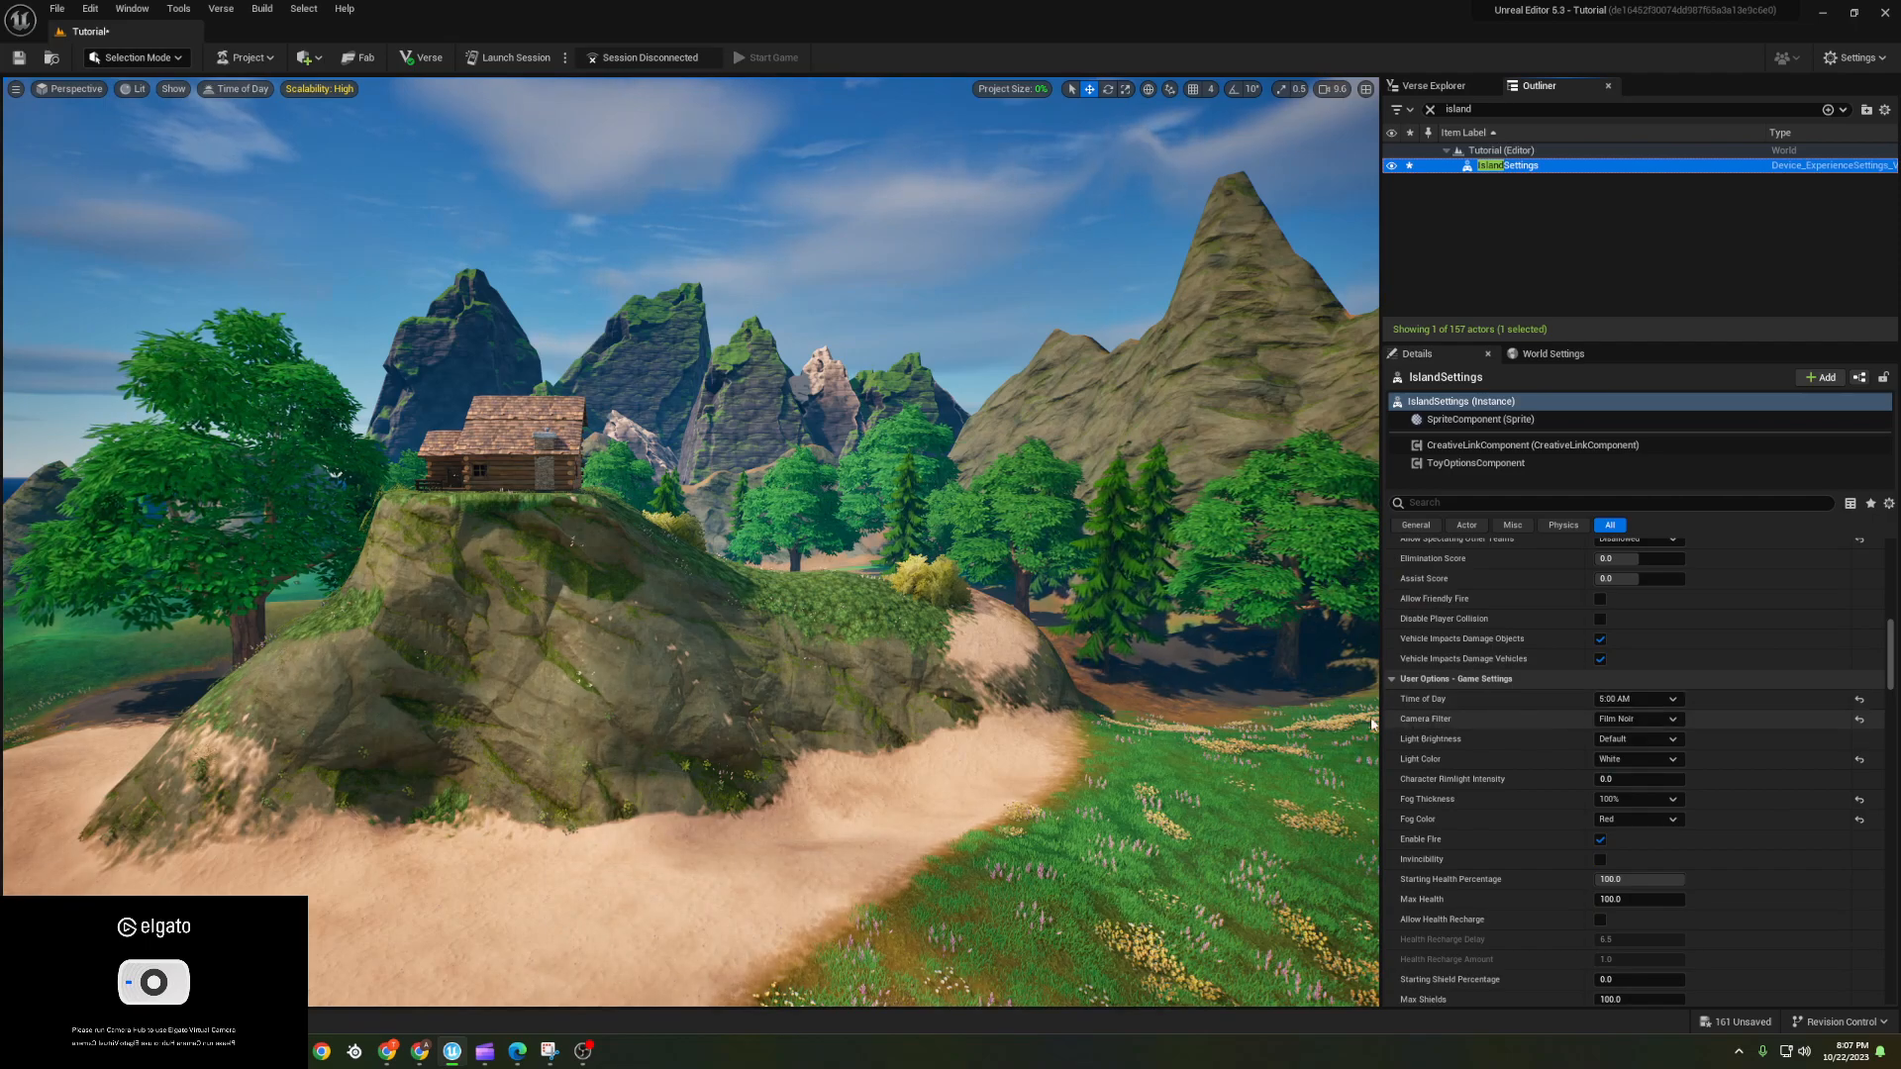
- Set the viewport's Time of Day preview to about 20 for a sunset look over the cottage hill
left_click(229, 90)
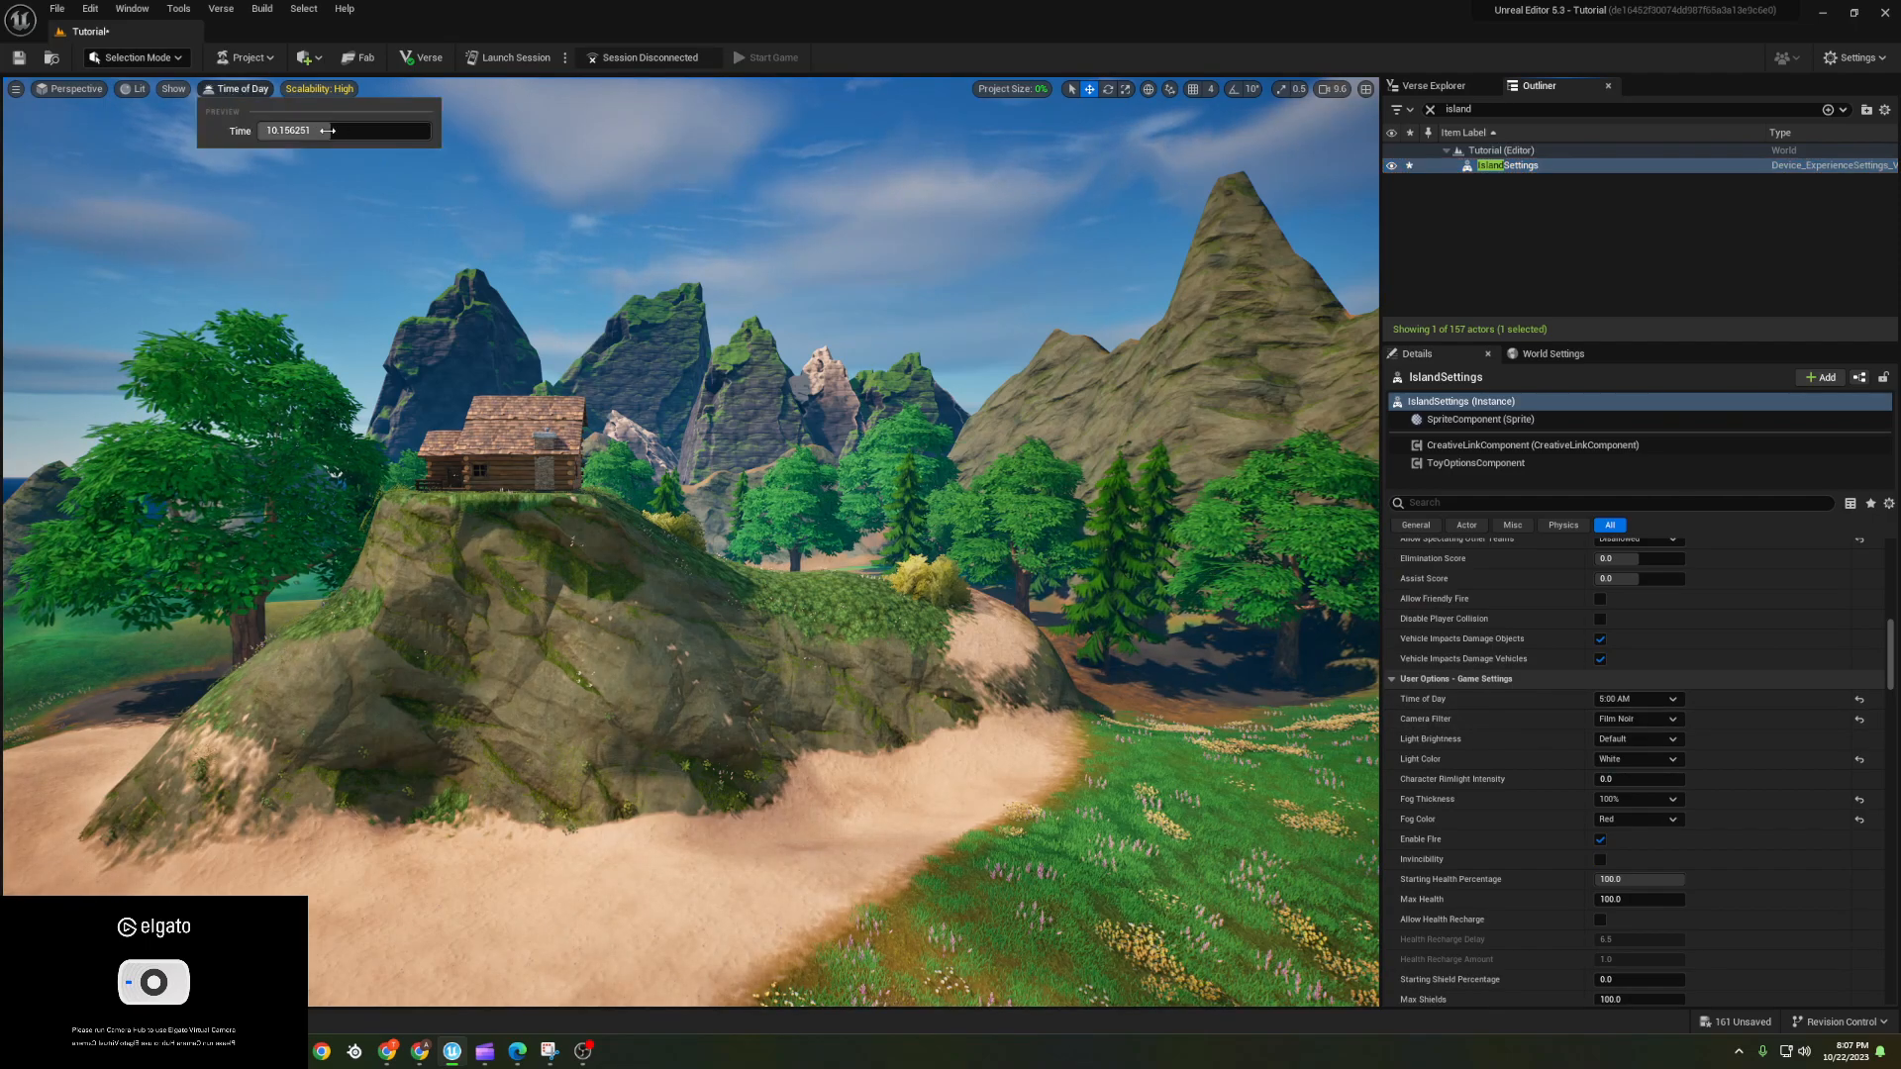
left_click_drag(327, 132, 407, 133)
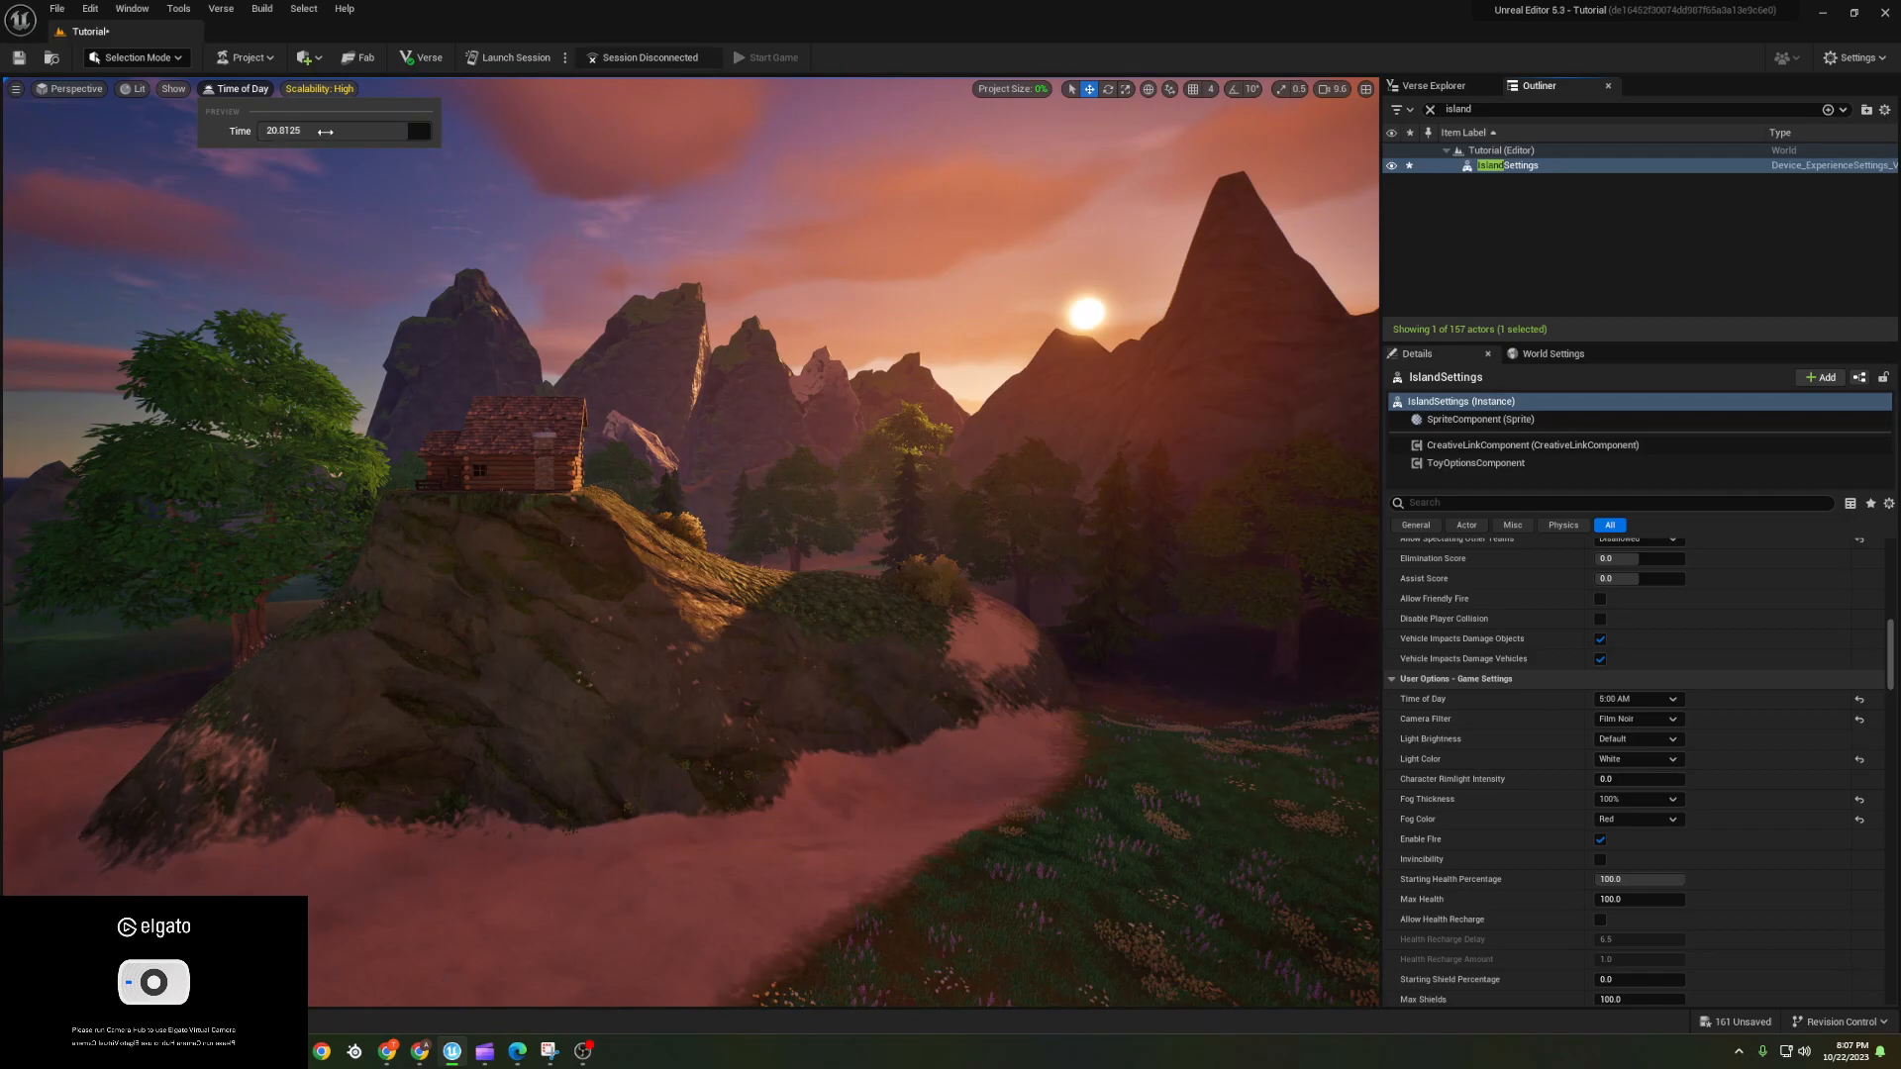
left_click(818, 225)
right_click_drag(822, 239, 992, 230)
key("a")
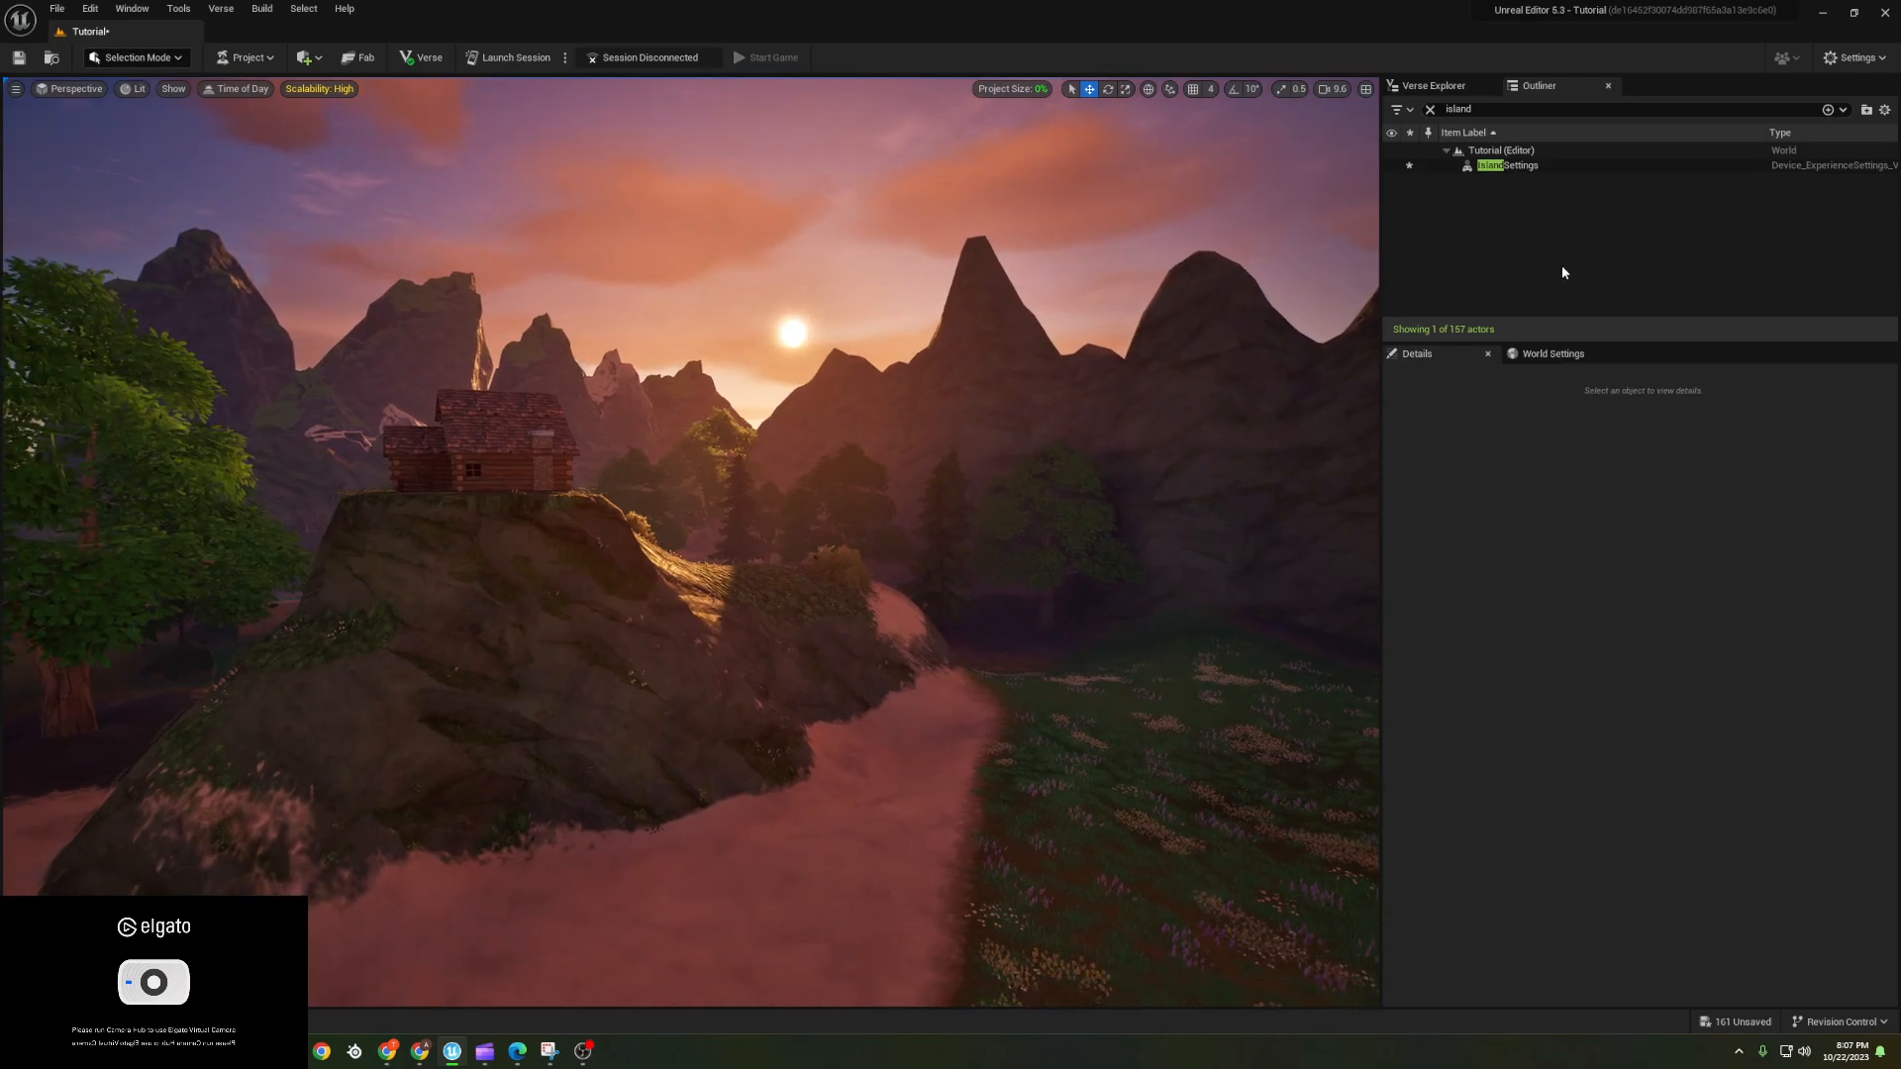
- Set the IslandSettings Light Brightness to 40% and Light Color to Red
left_click(1521, 169)
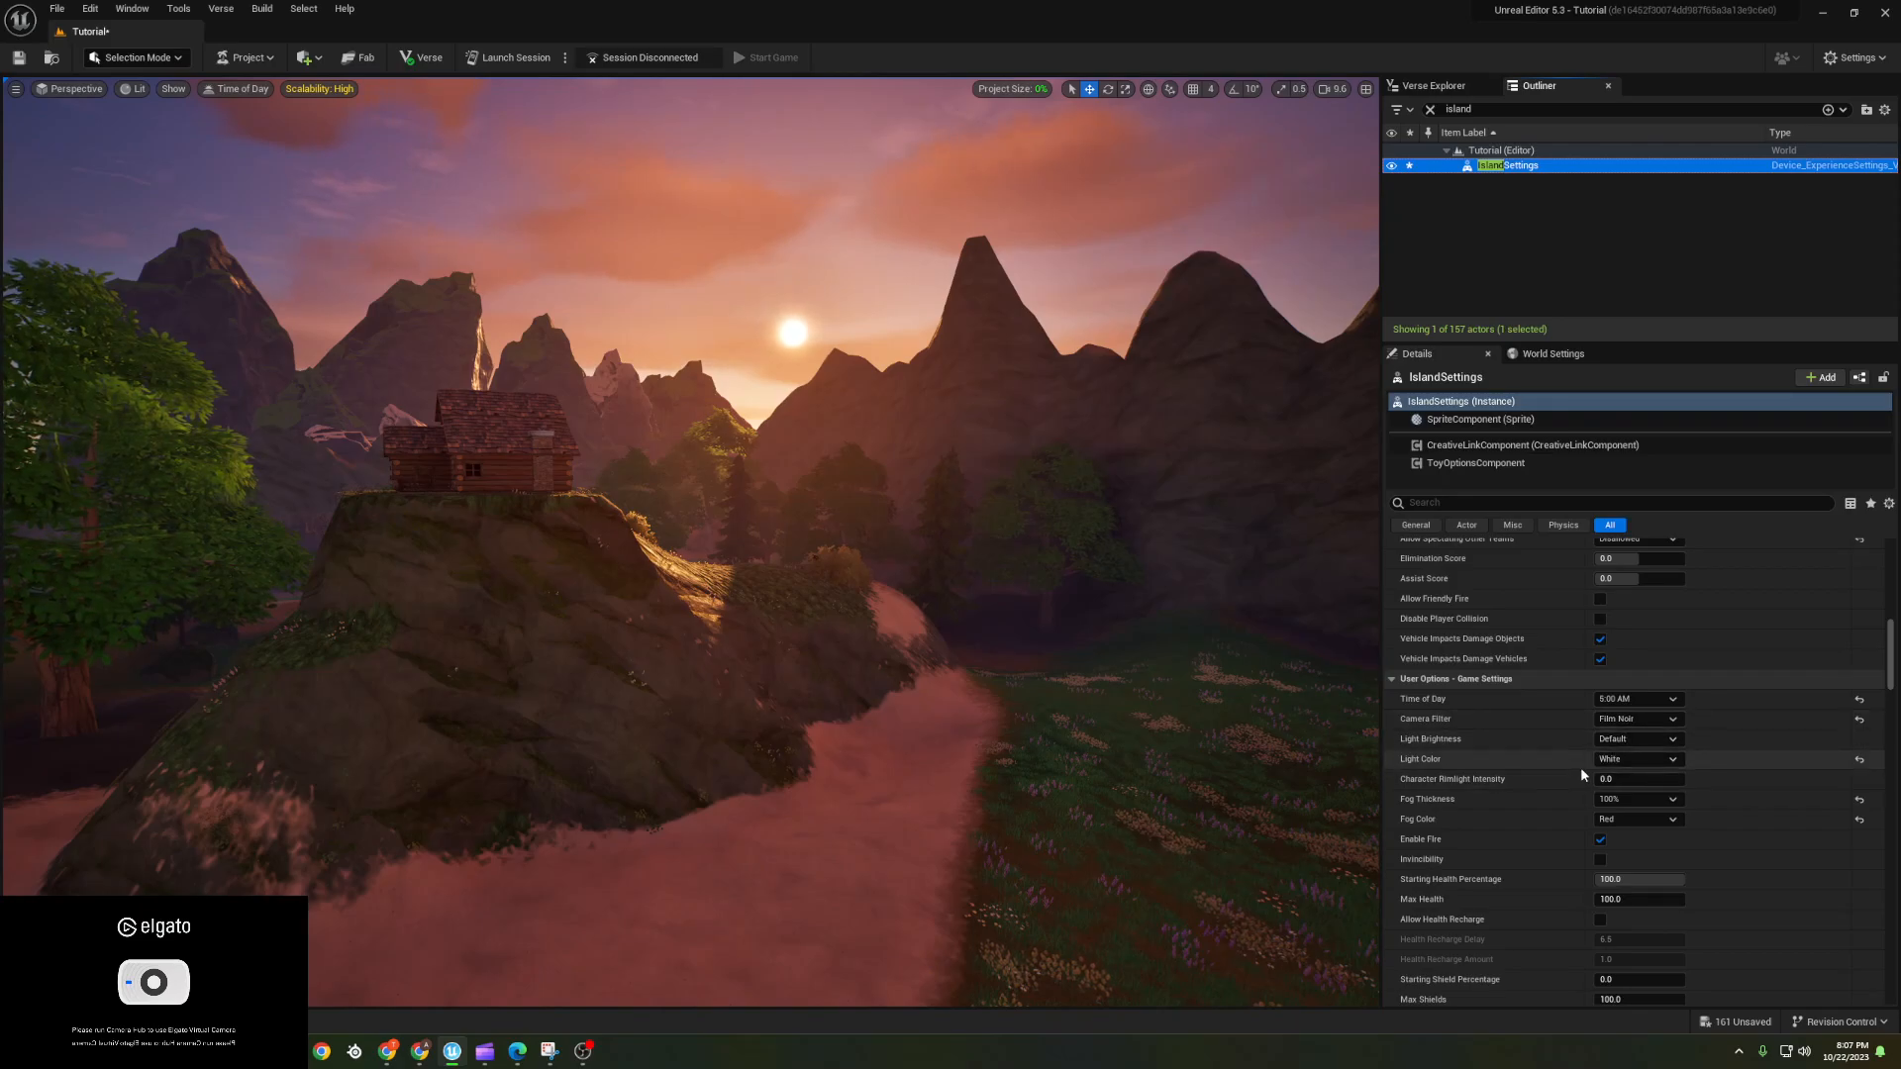
left_click(1673, 740)
left_click(1625, 825)
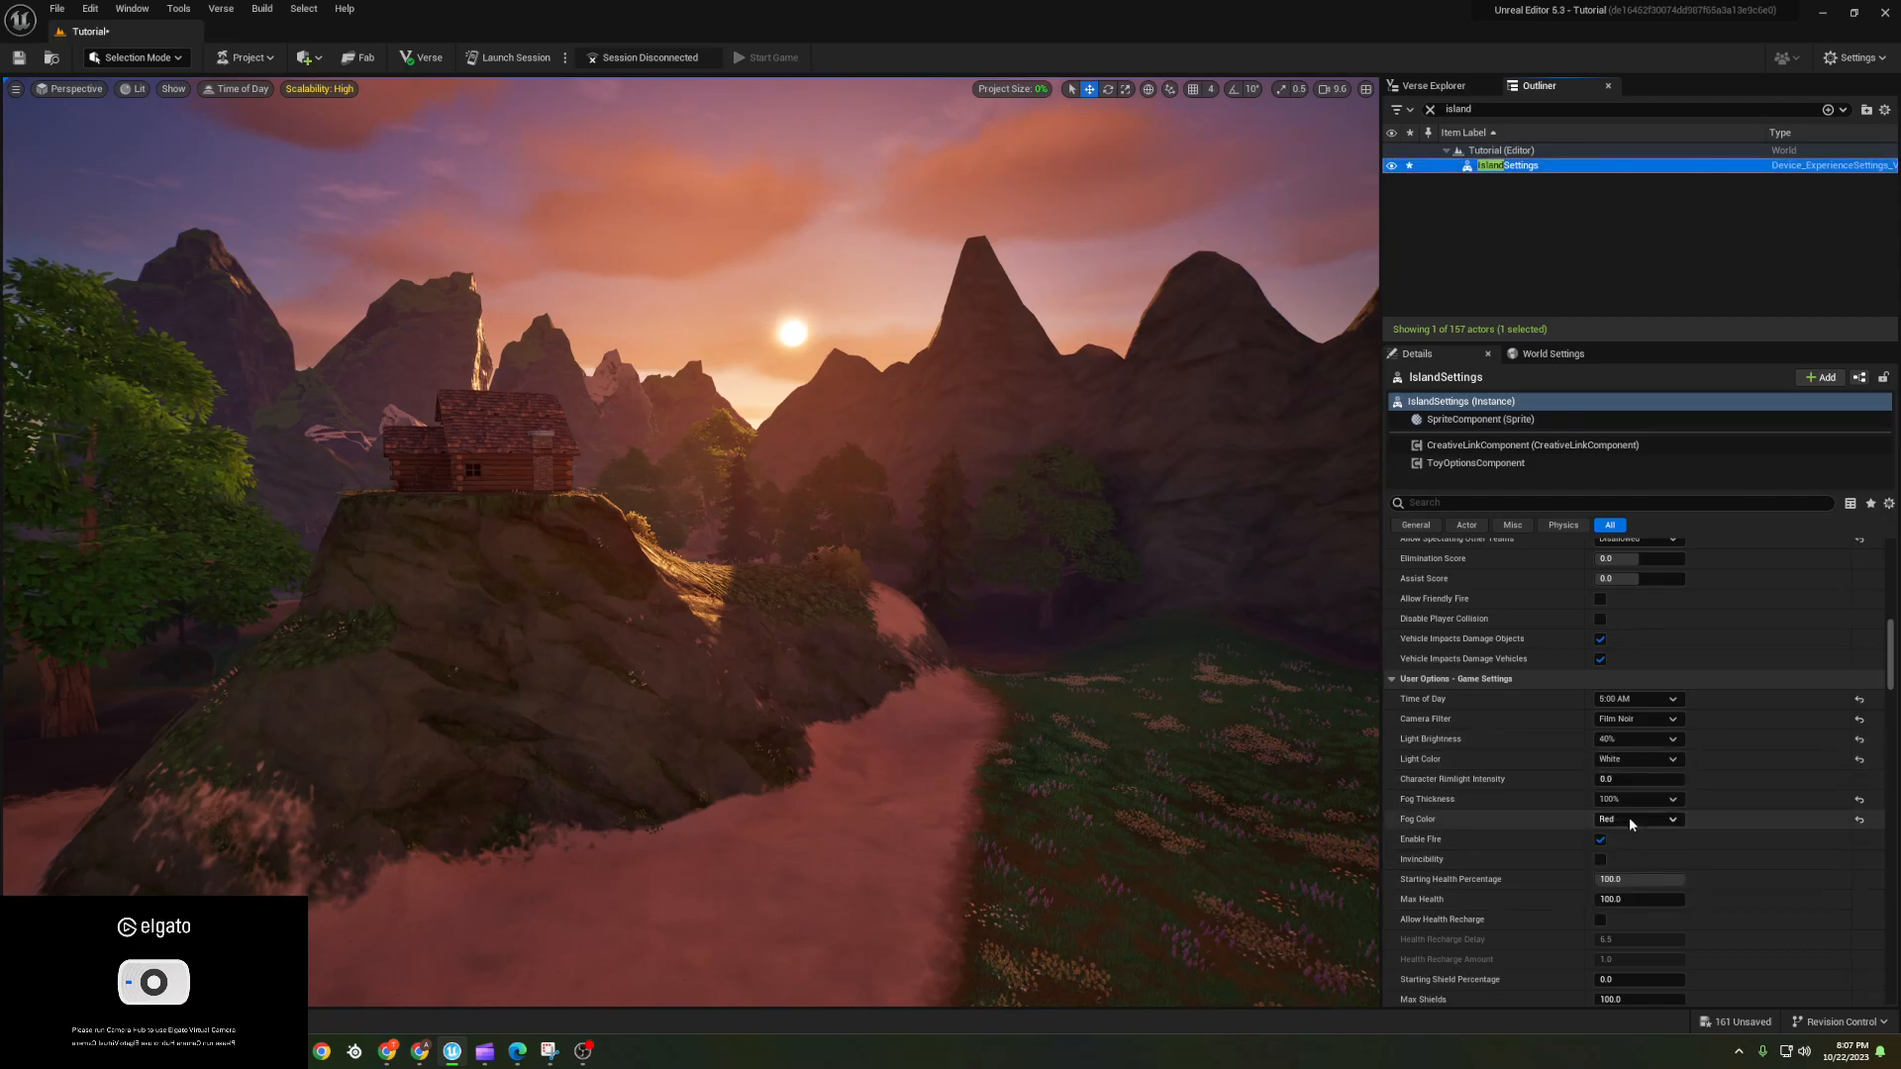
left_click(1652, 759)
left_click(1648, 802)
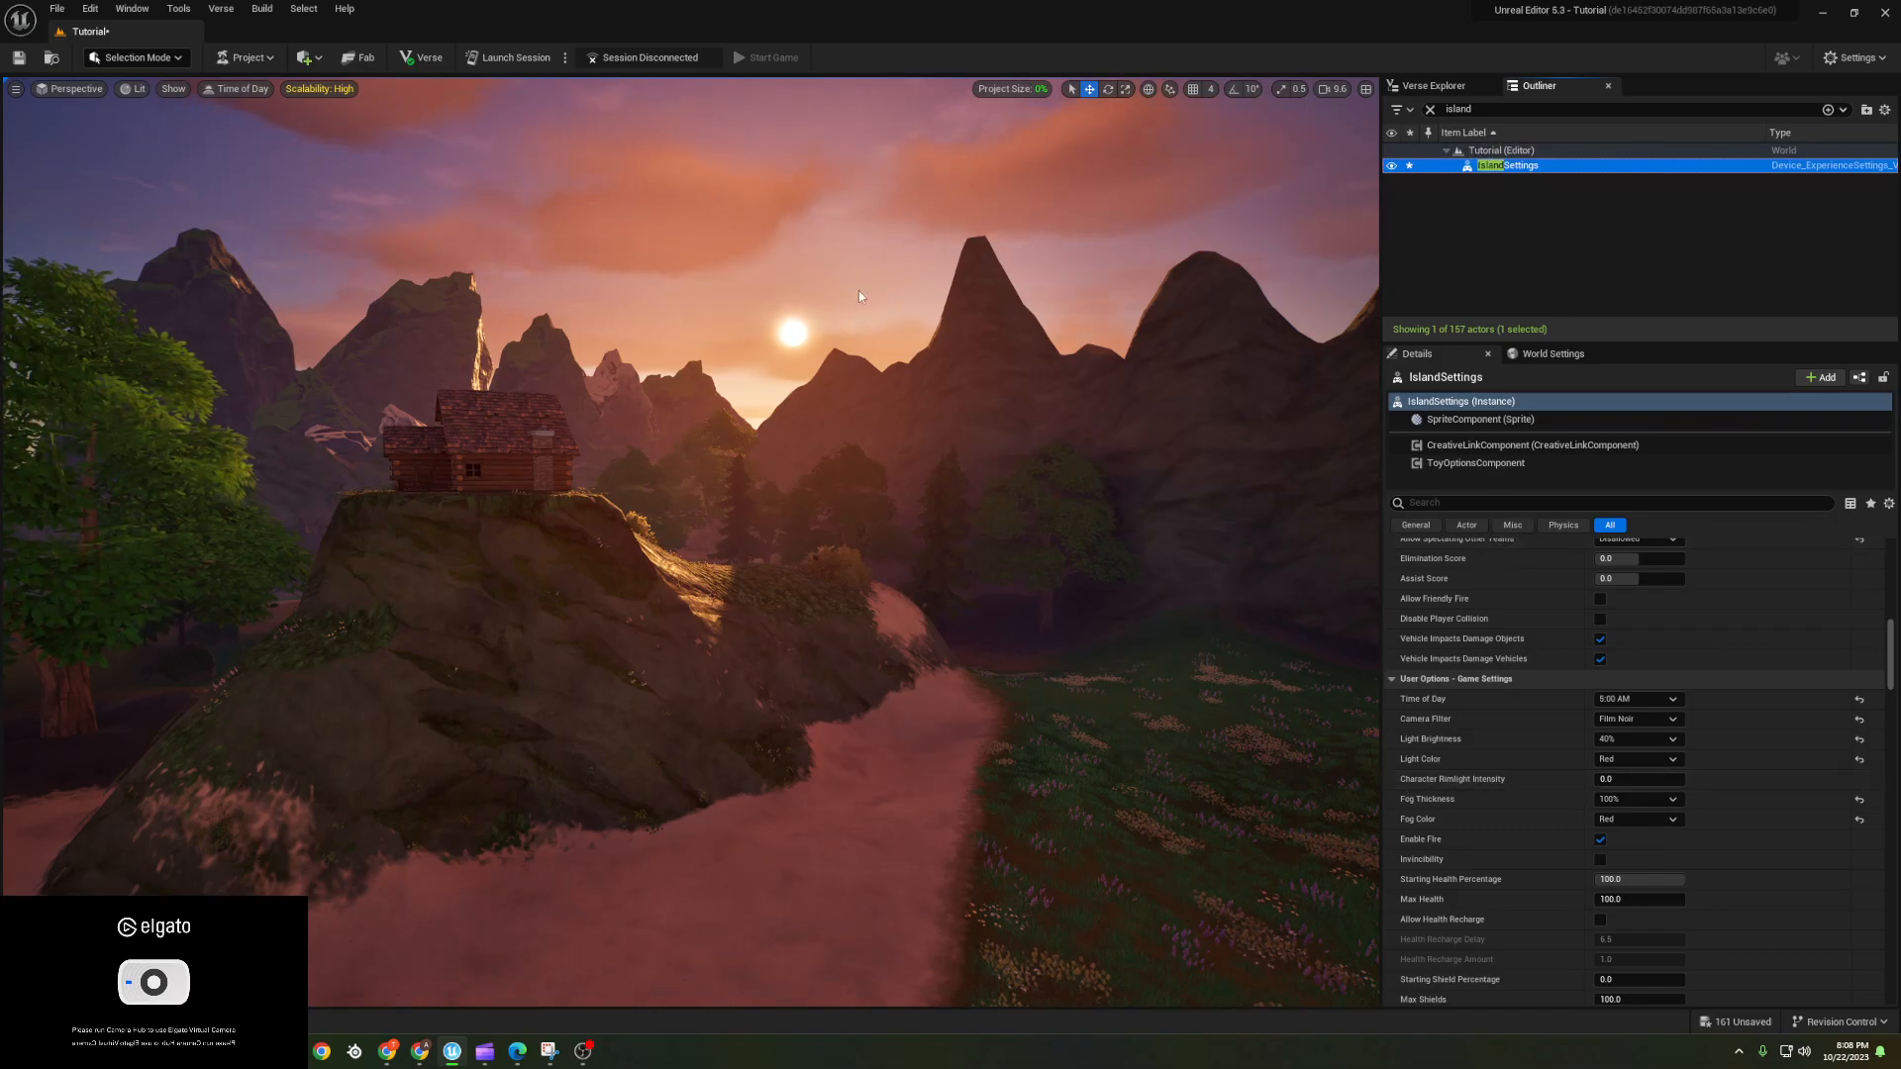
- Open the PostProcess folder inside Fortnite's Lighting content
key("ctrl+space")
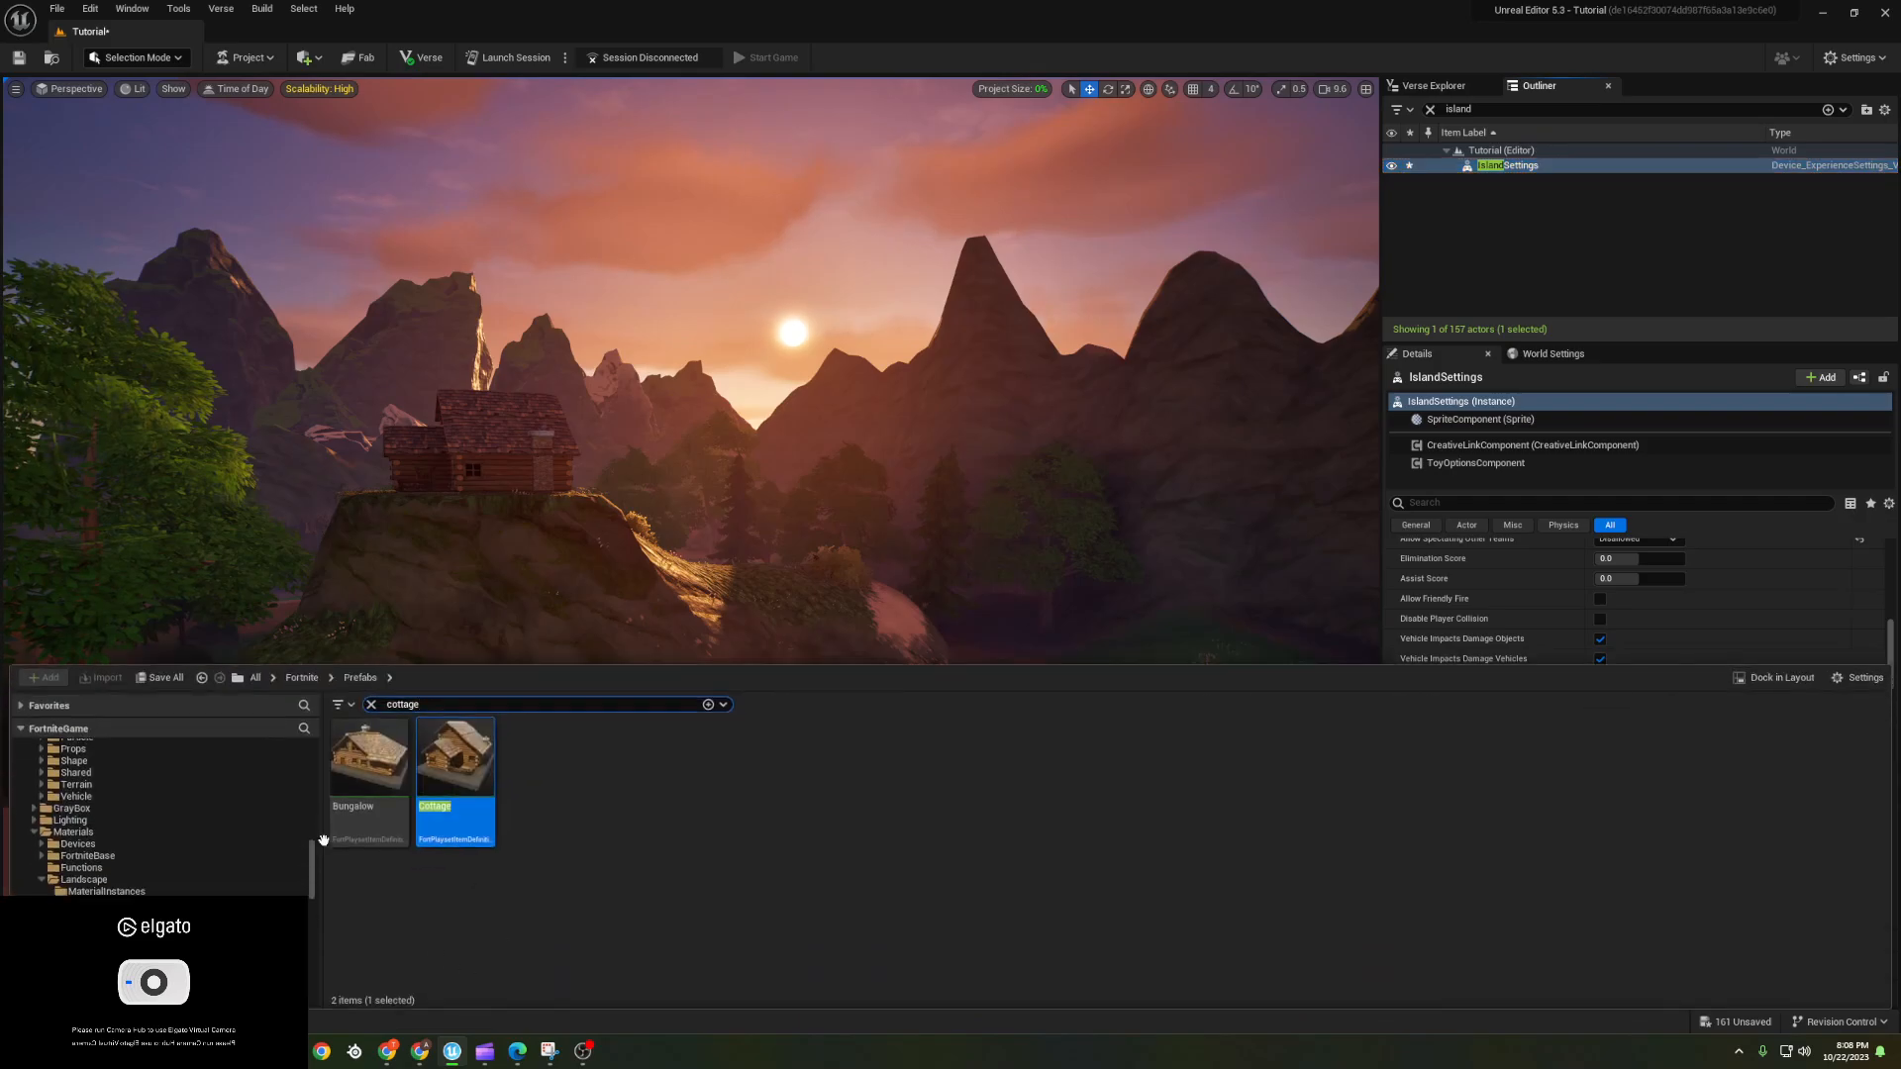
left_click(301, 678)
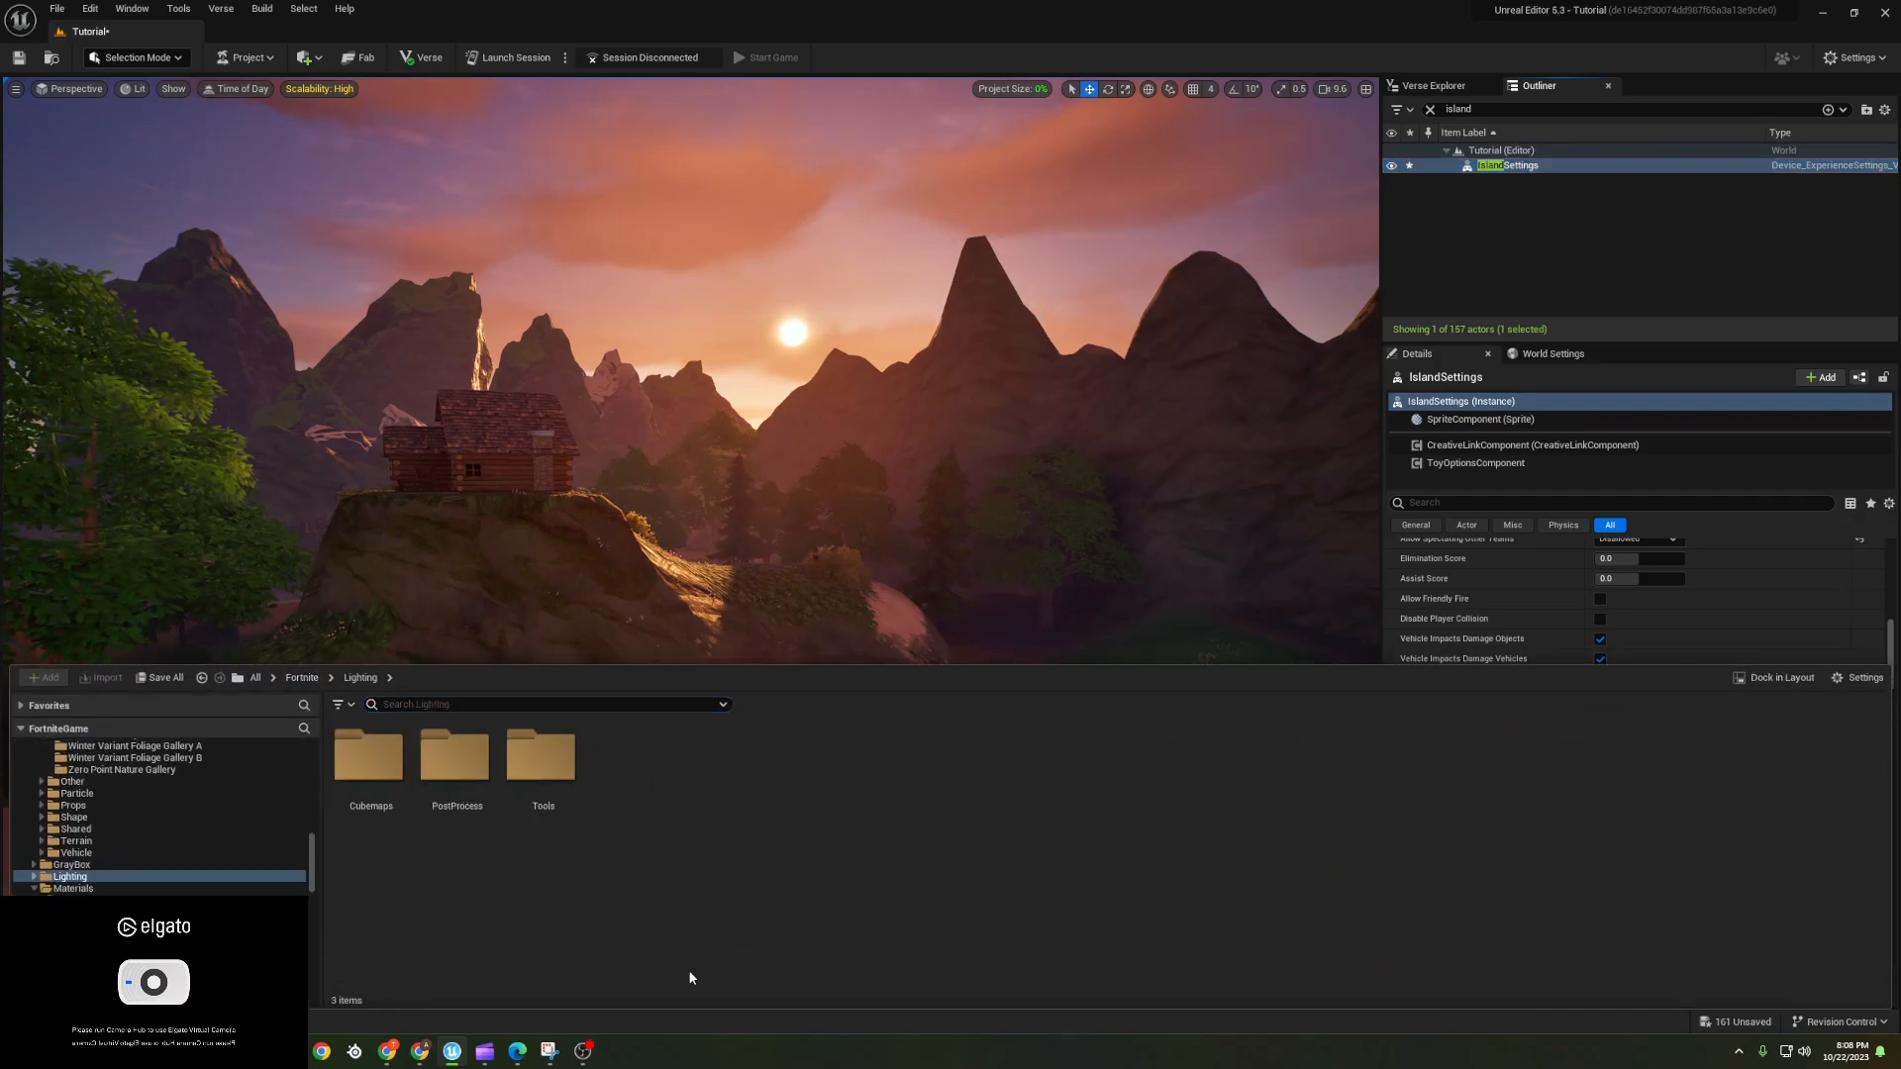
double_click(455, 767)
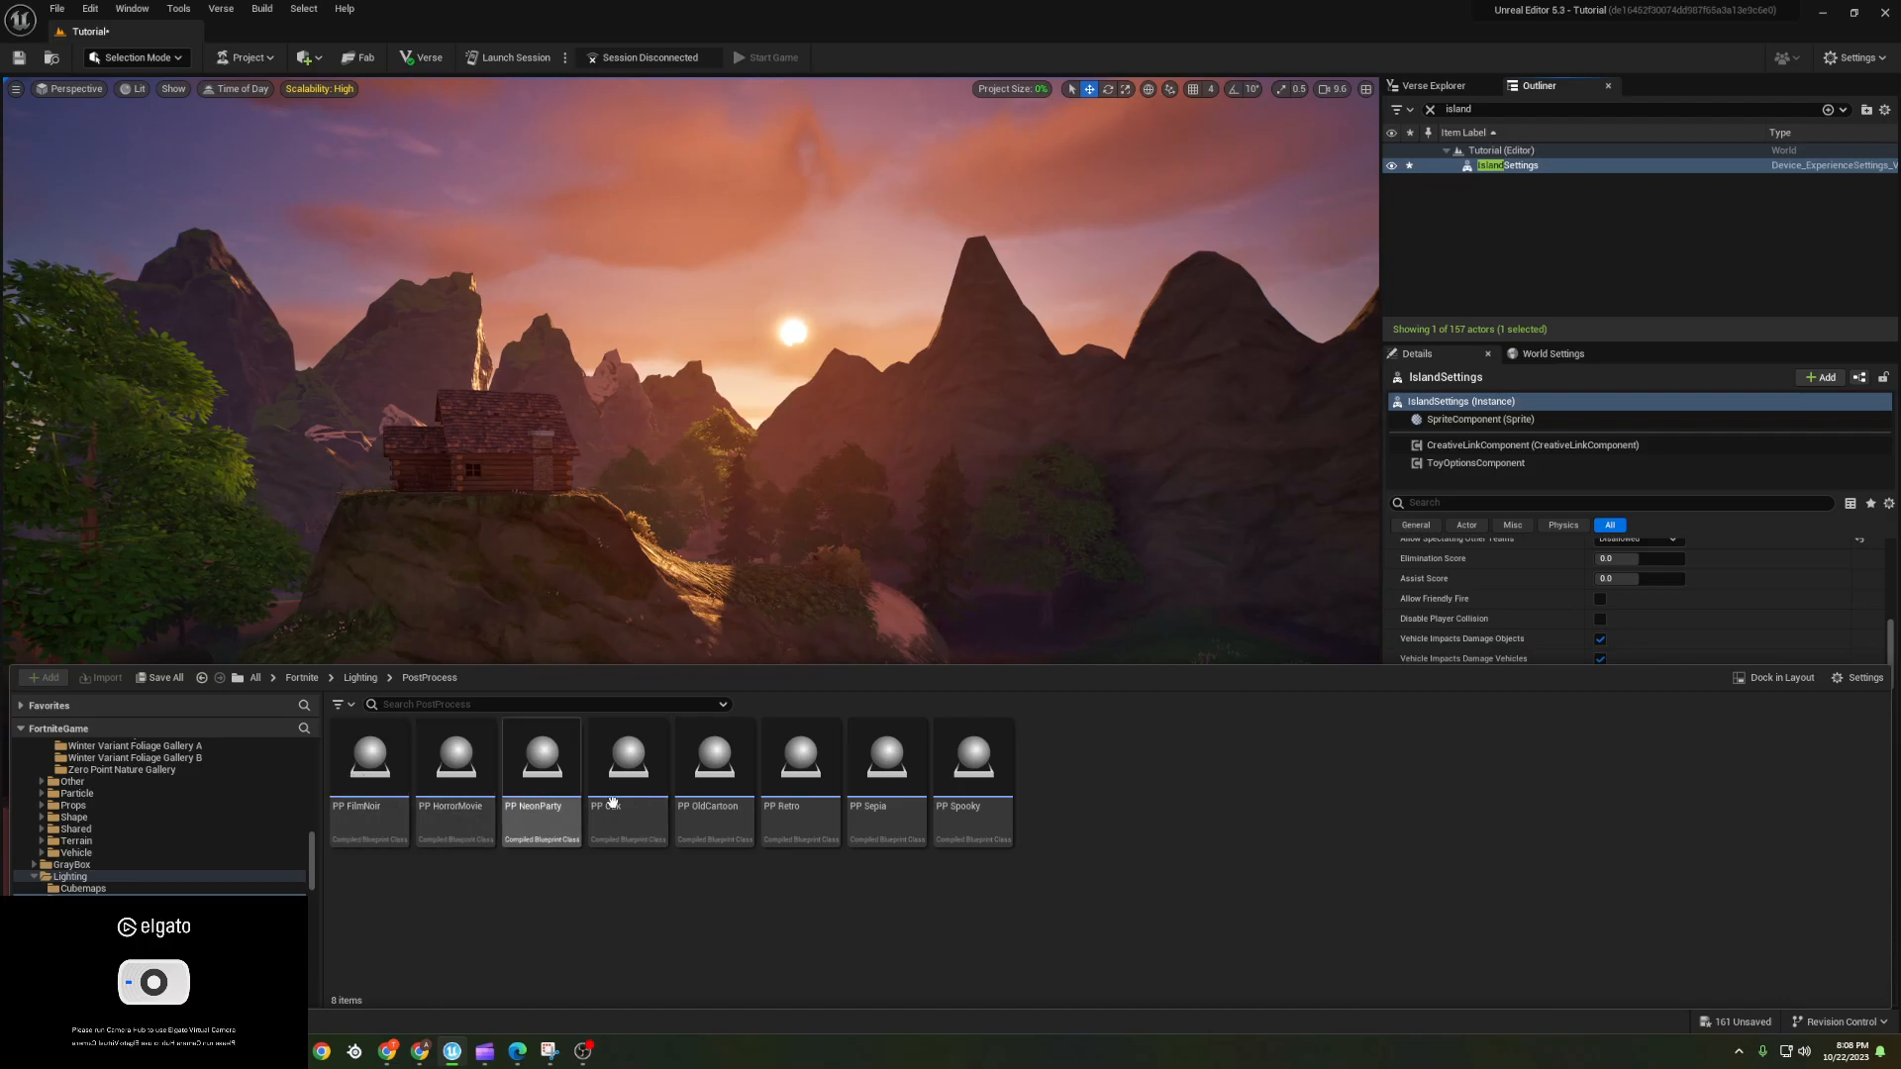
- Try the PP FilmNoir and PP HorrorMovie post-process effects in the scene, undoing each placement
left_click_drag(369, 767, 666, 591)
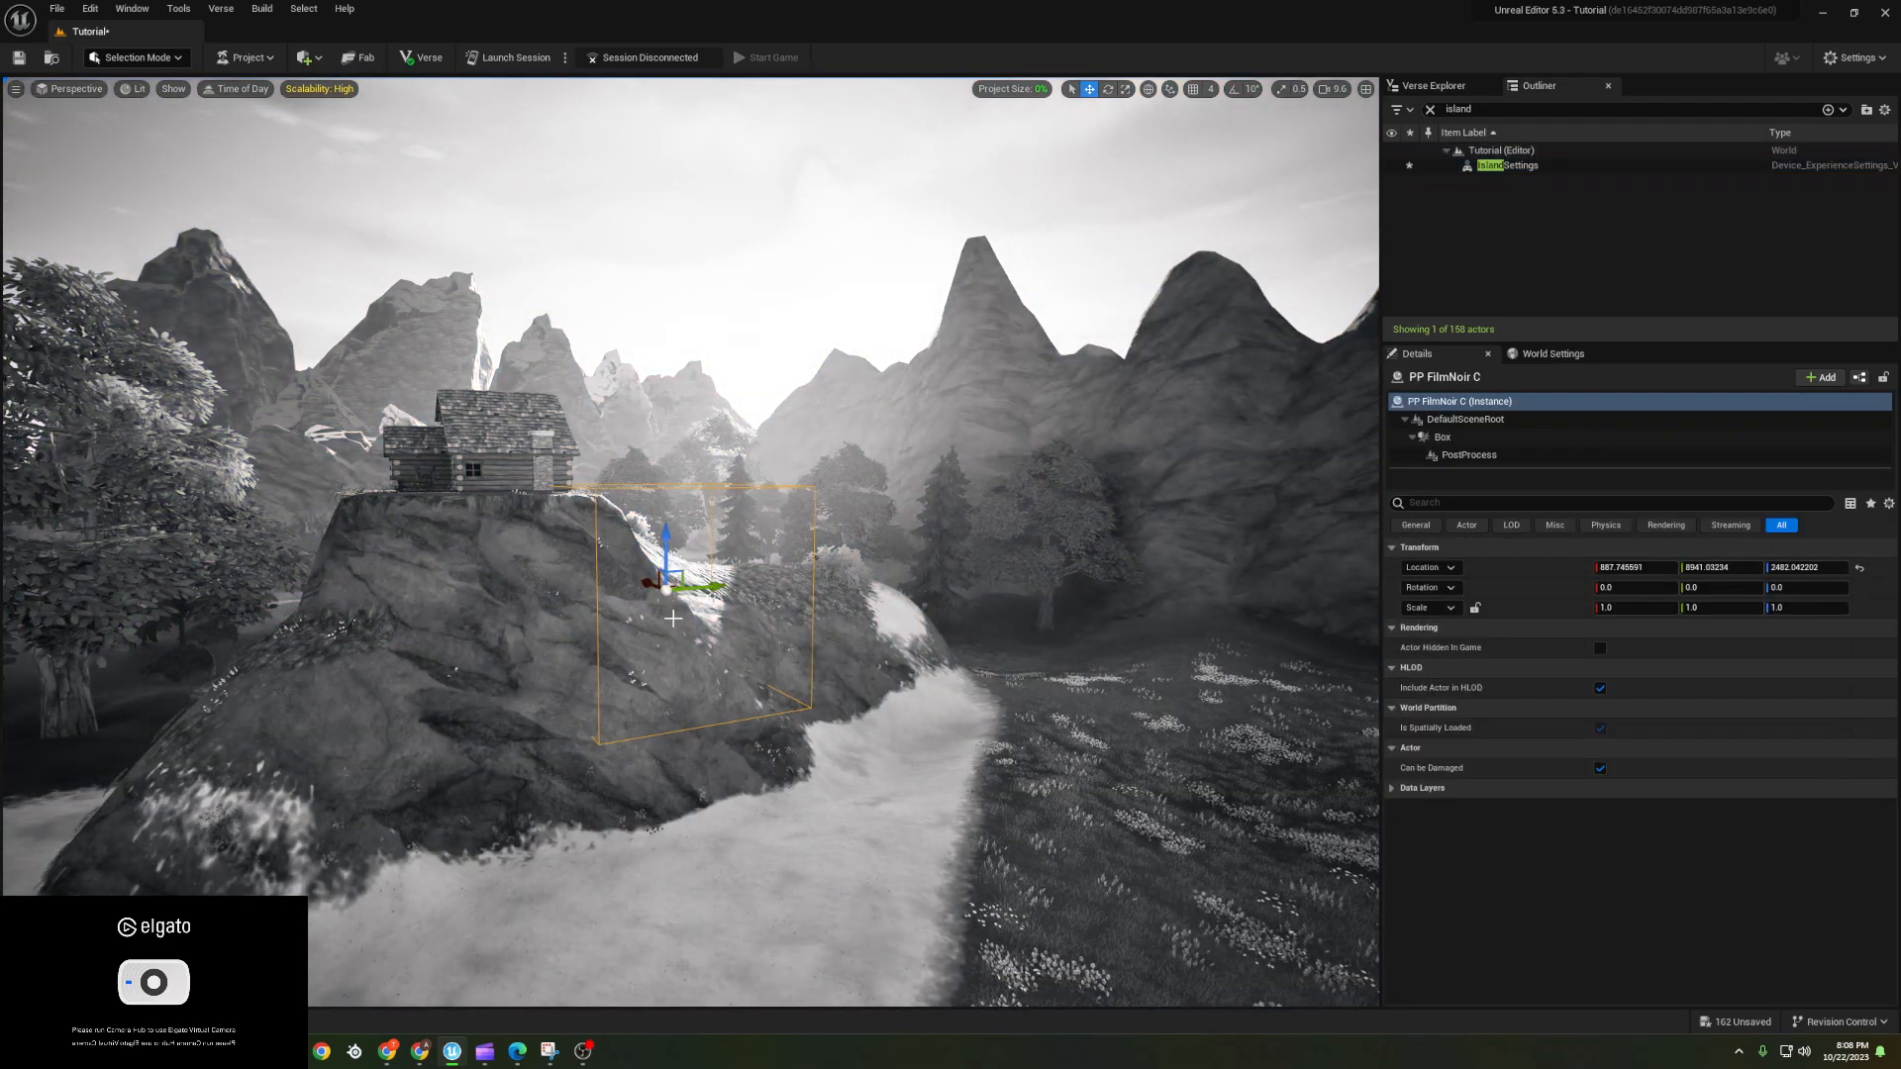
key("ctrl+z")
key("ctrl+space")
left_click_drag(456, 757, 715, 586)
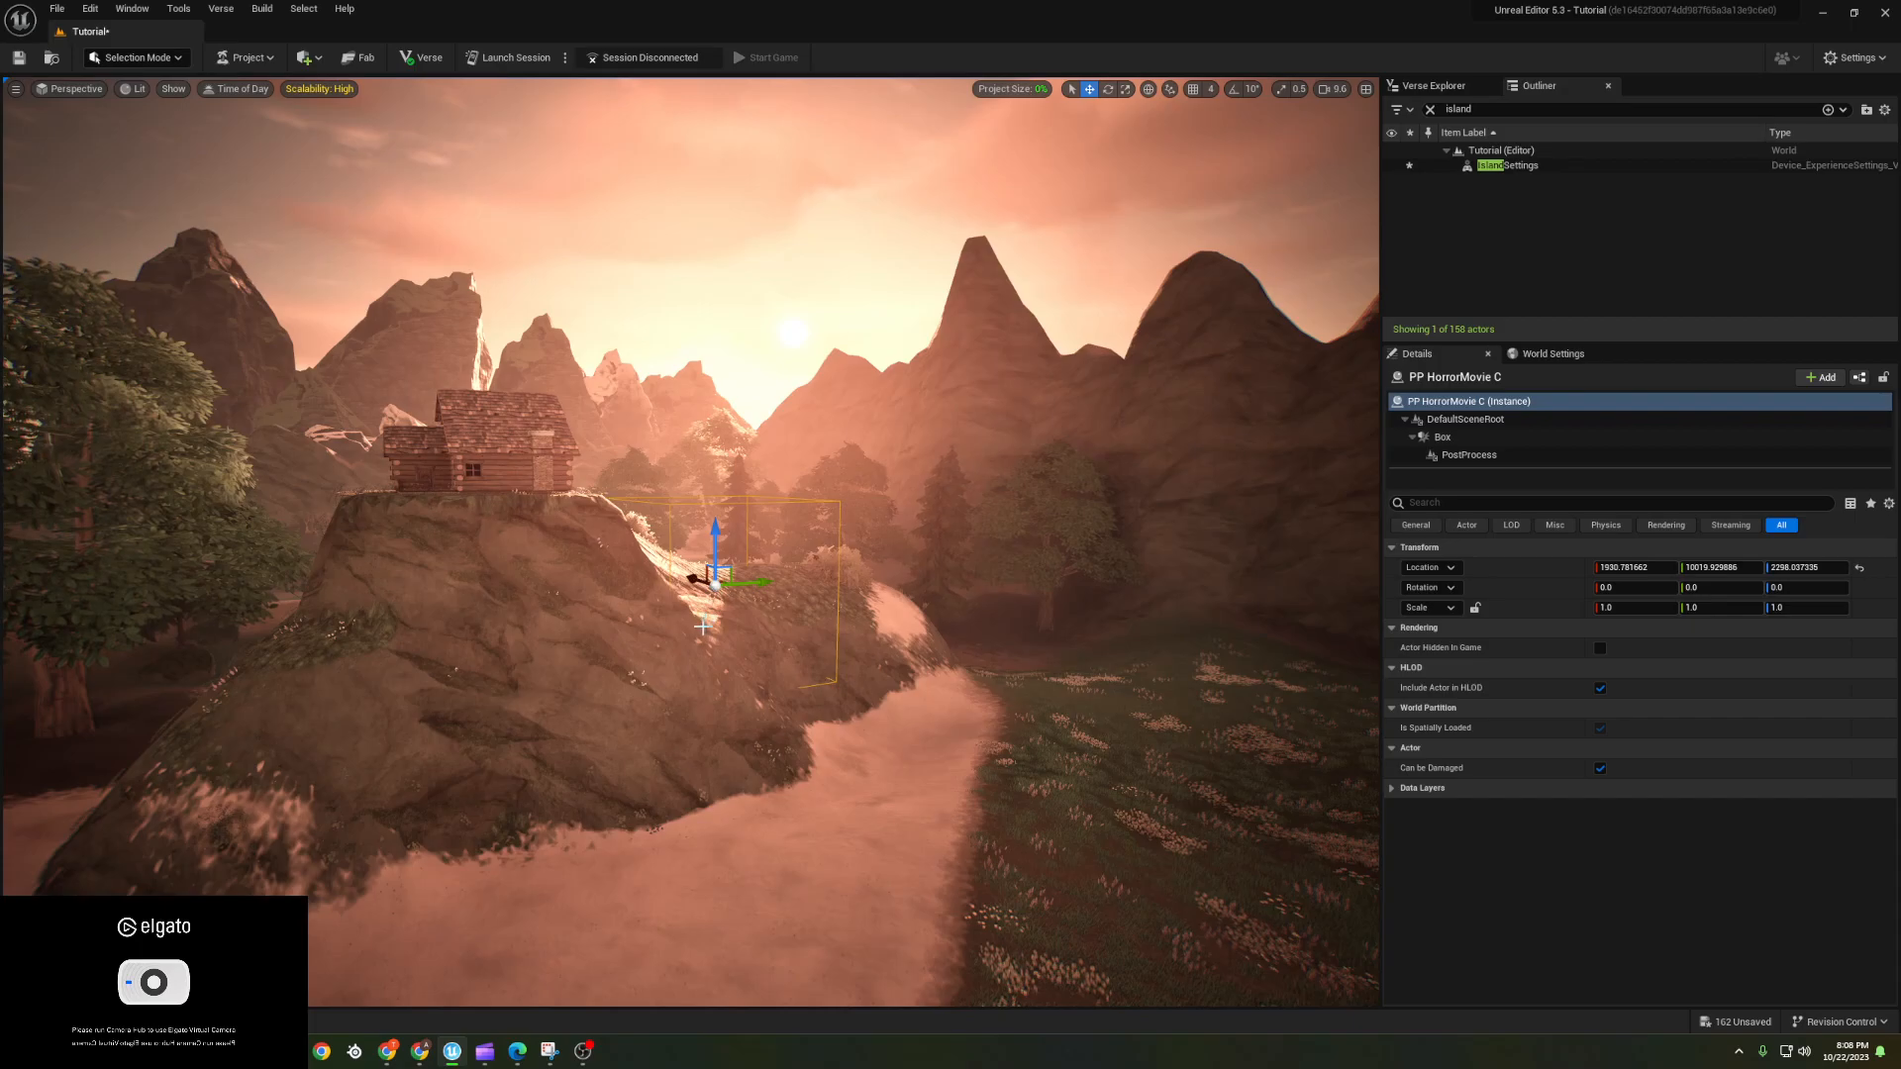
key("ctrl+z")
- Try the PP NeonParty and PP Oak post-process effects in the scene, removing each one after viewing it
key("ctrl+space")
left_click_drag(542, 778, 700, 657)
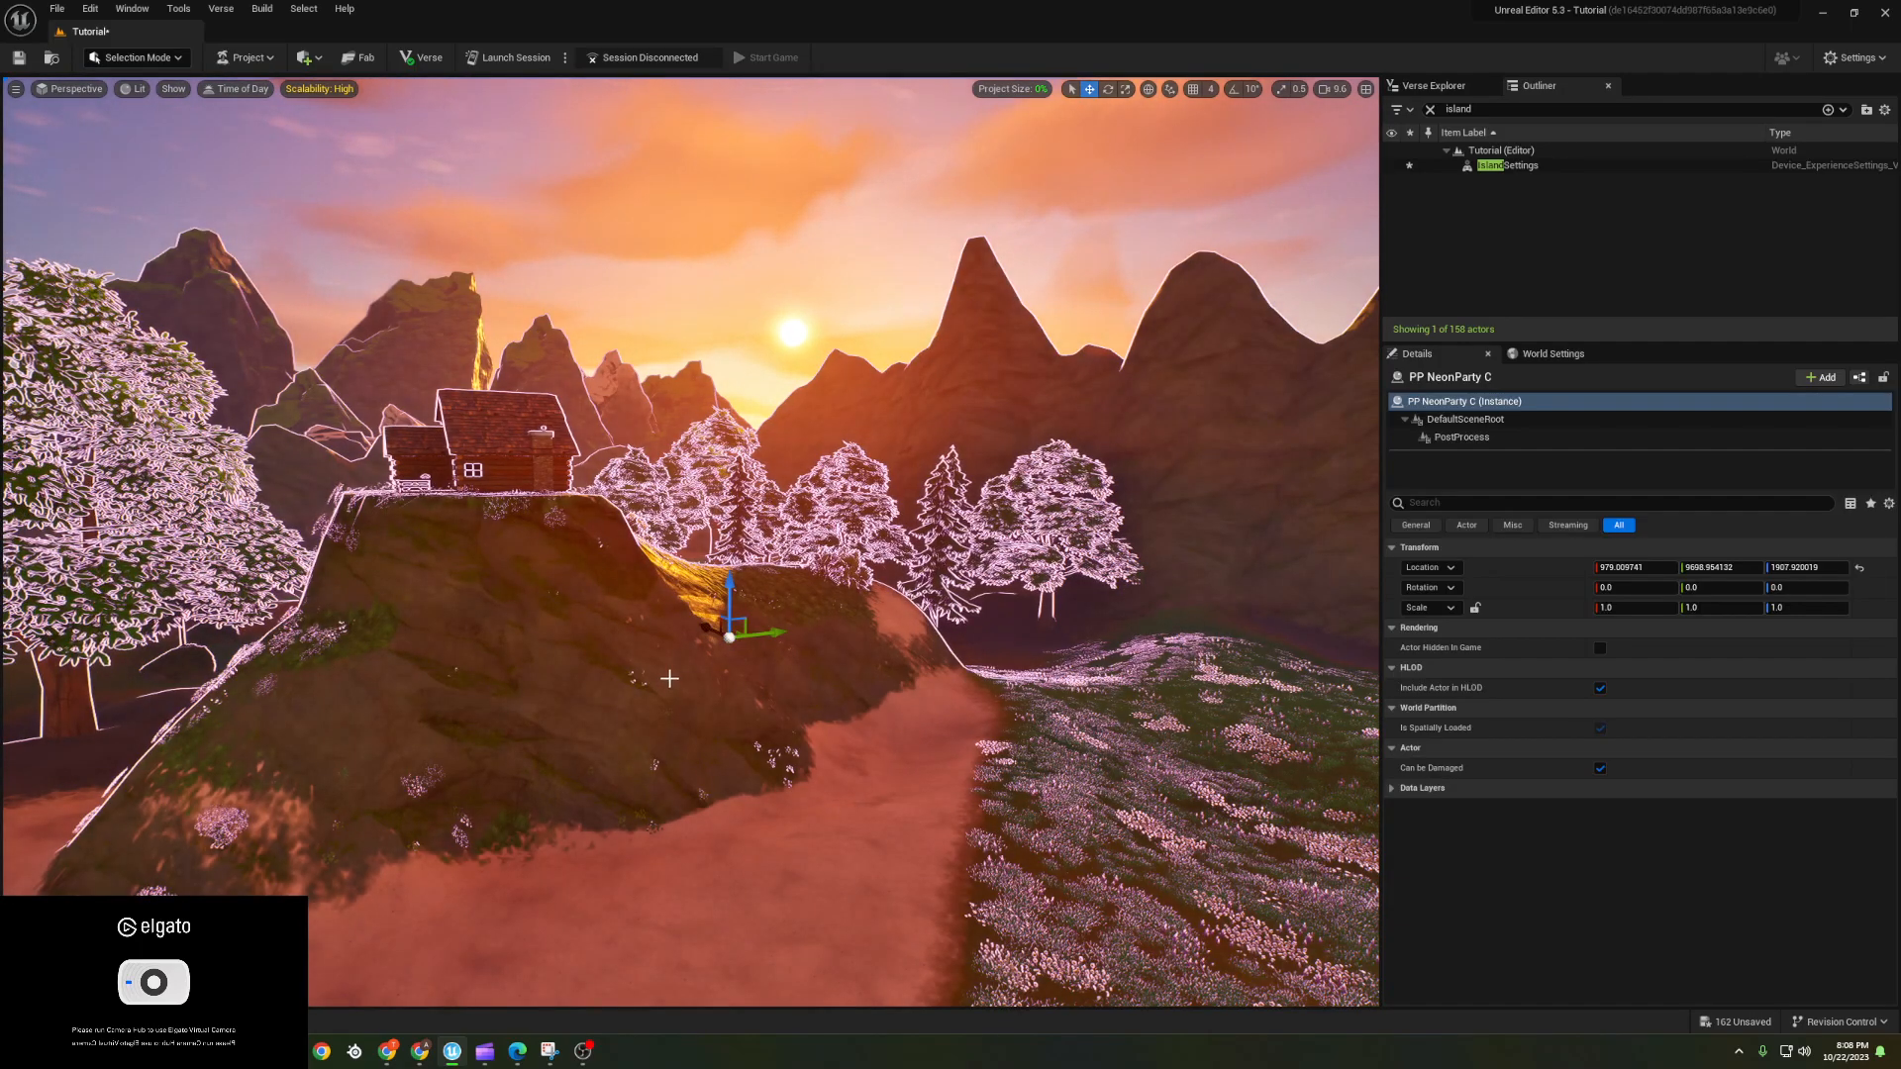
key("ctrl+z")
key("ctrl+space")
left_click(628, 783)
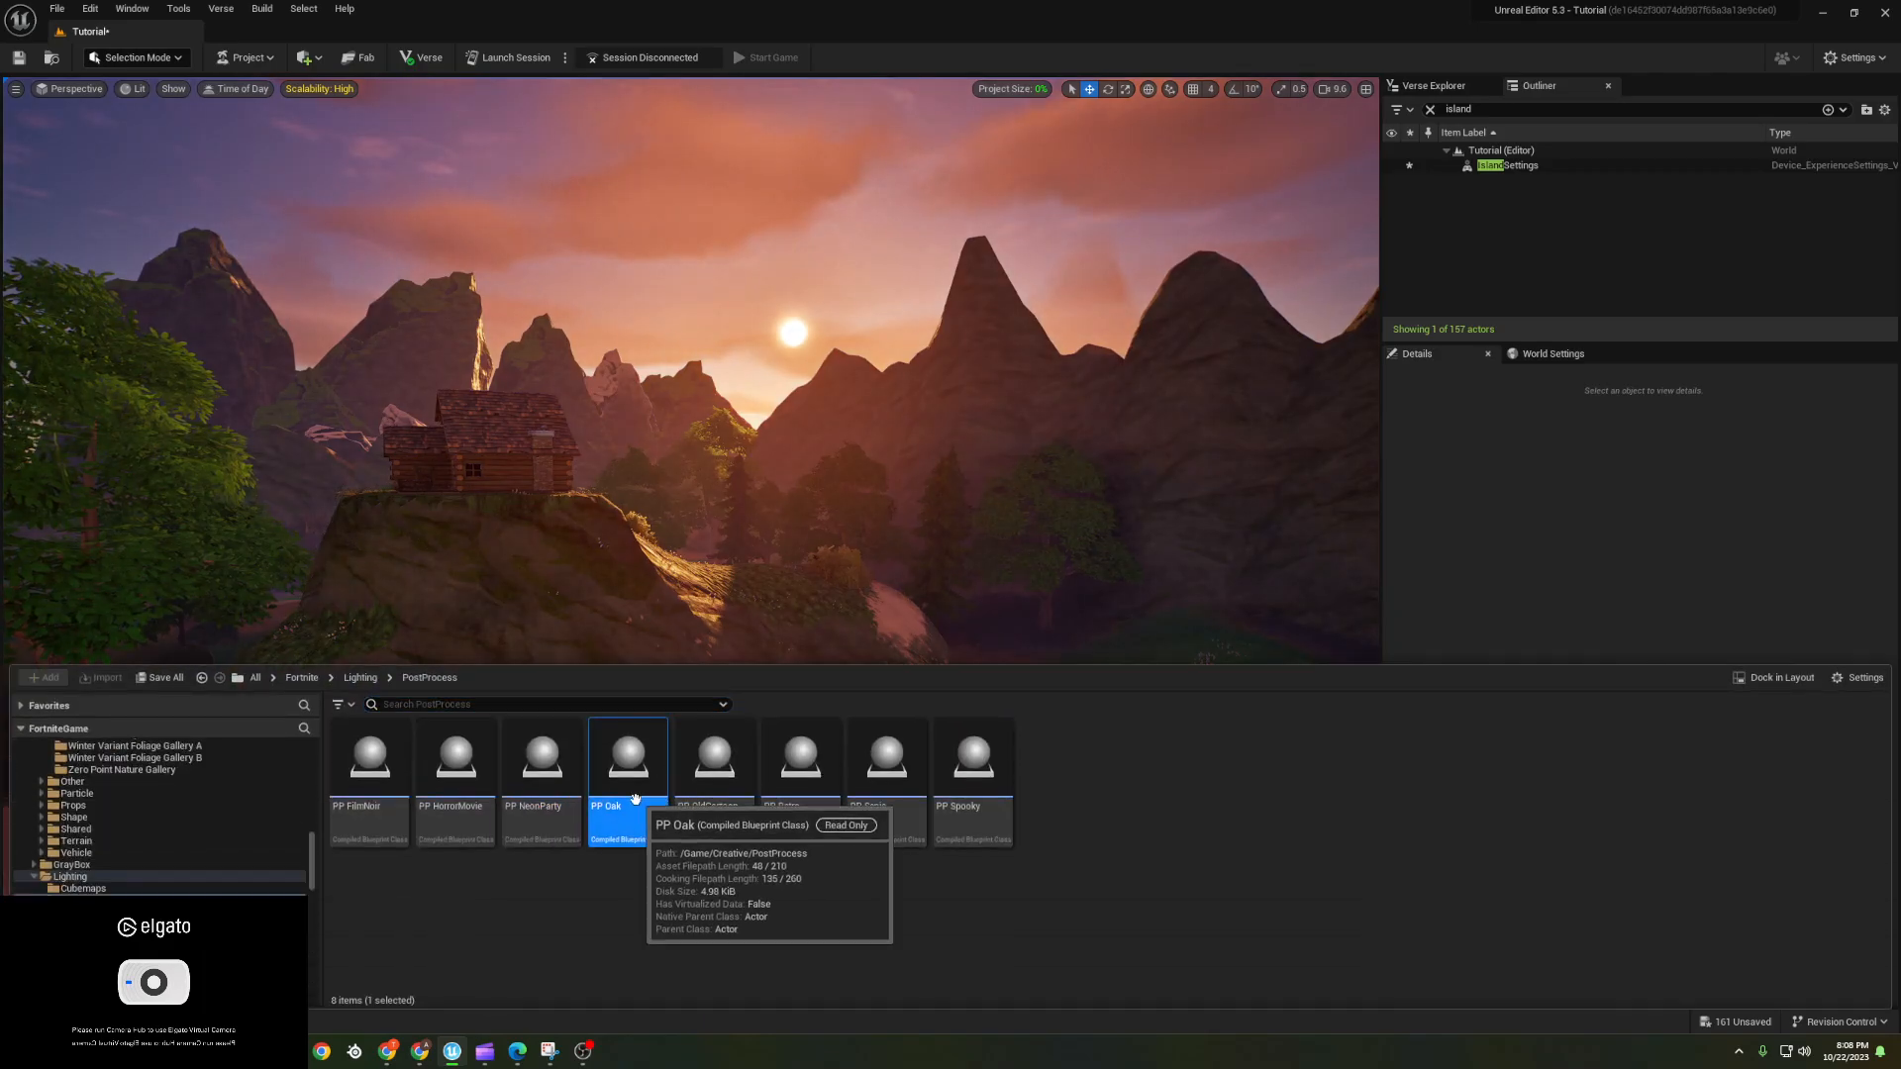
left_click_drag(629, 782, 766, 640)
right_click_drag(766, 642, 805, 679)
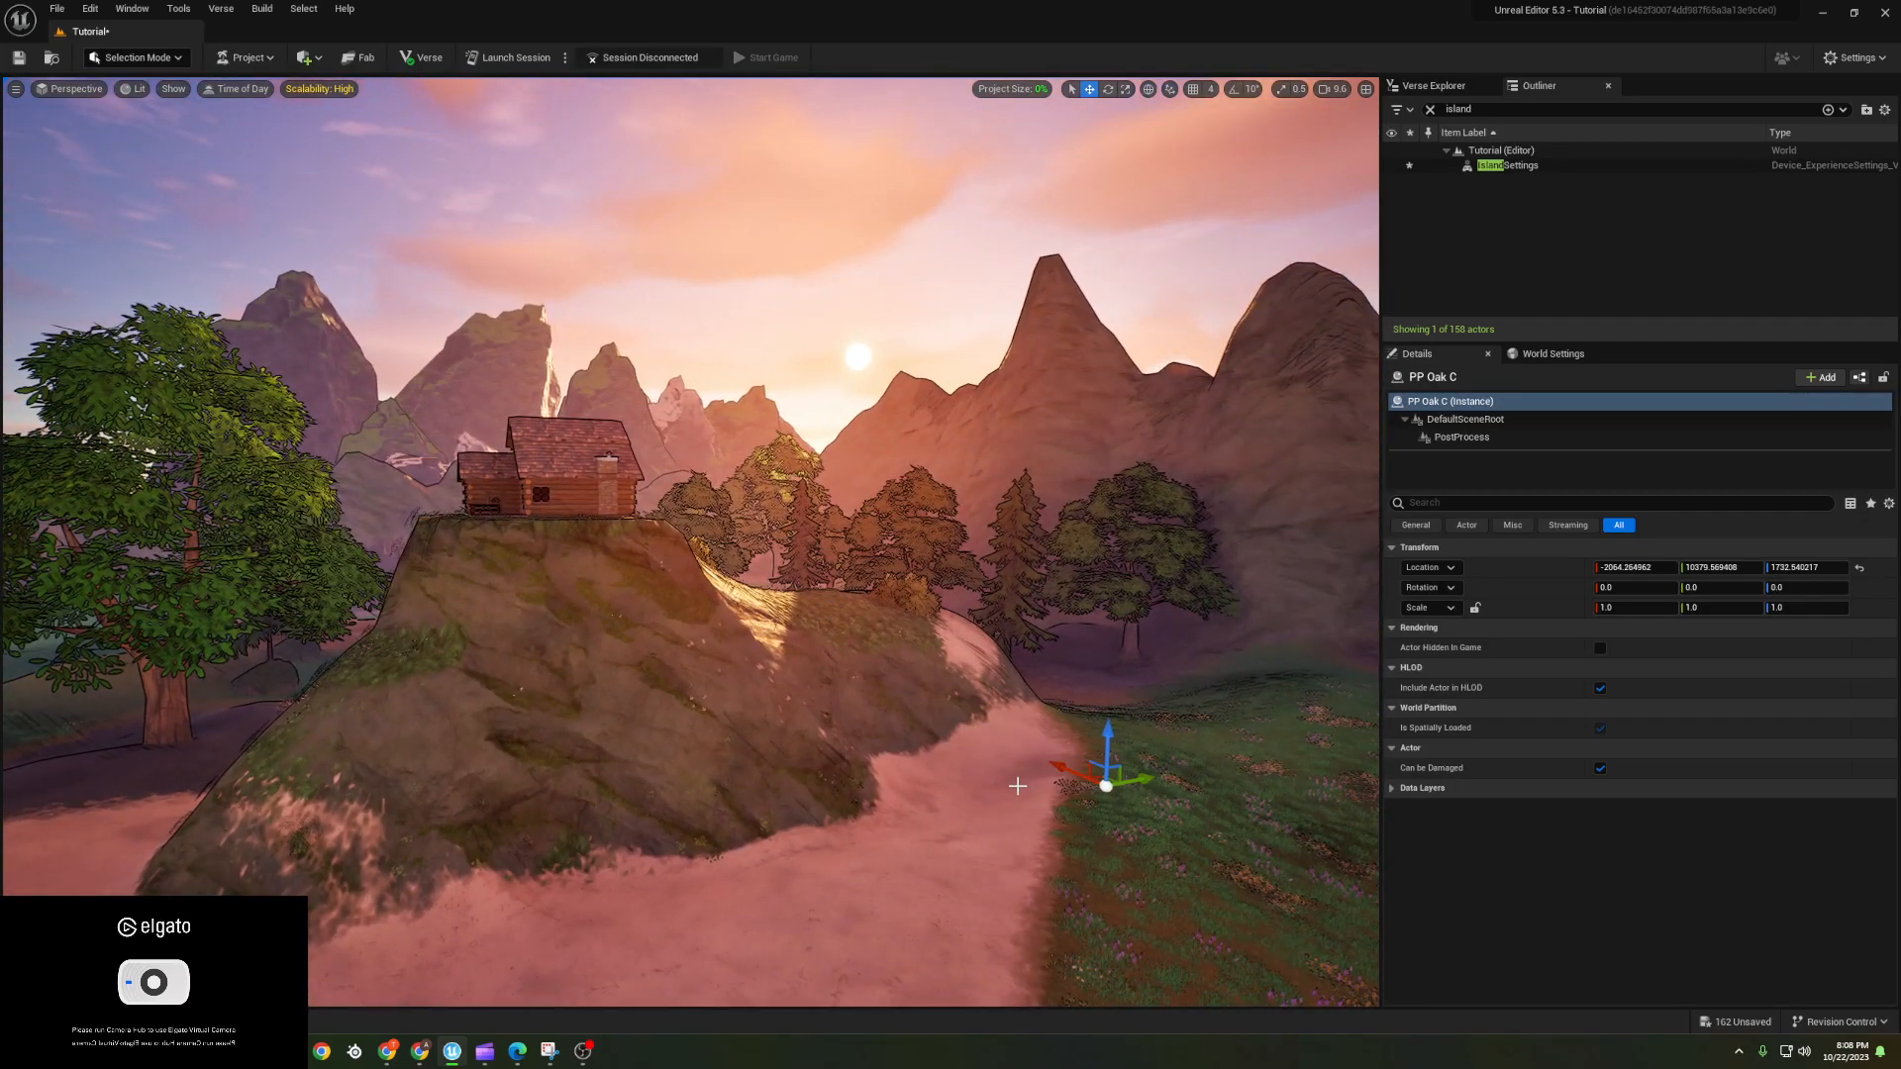
key("Delete")
- Try the PP OldCartoon and PP Retro post-process effects in the scene, deleting each one after viewing it
key("ctrl+space")
left_click_drag(734, 800, 863, 643)
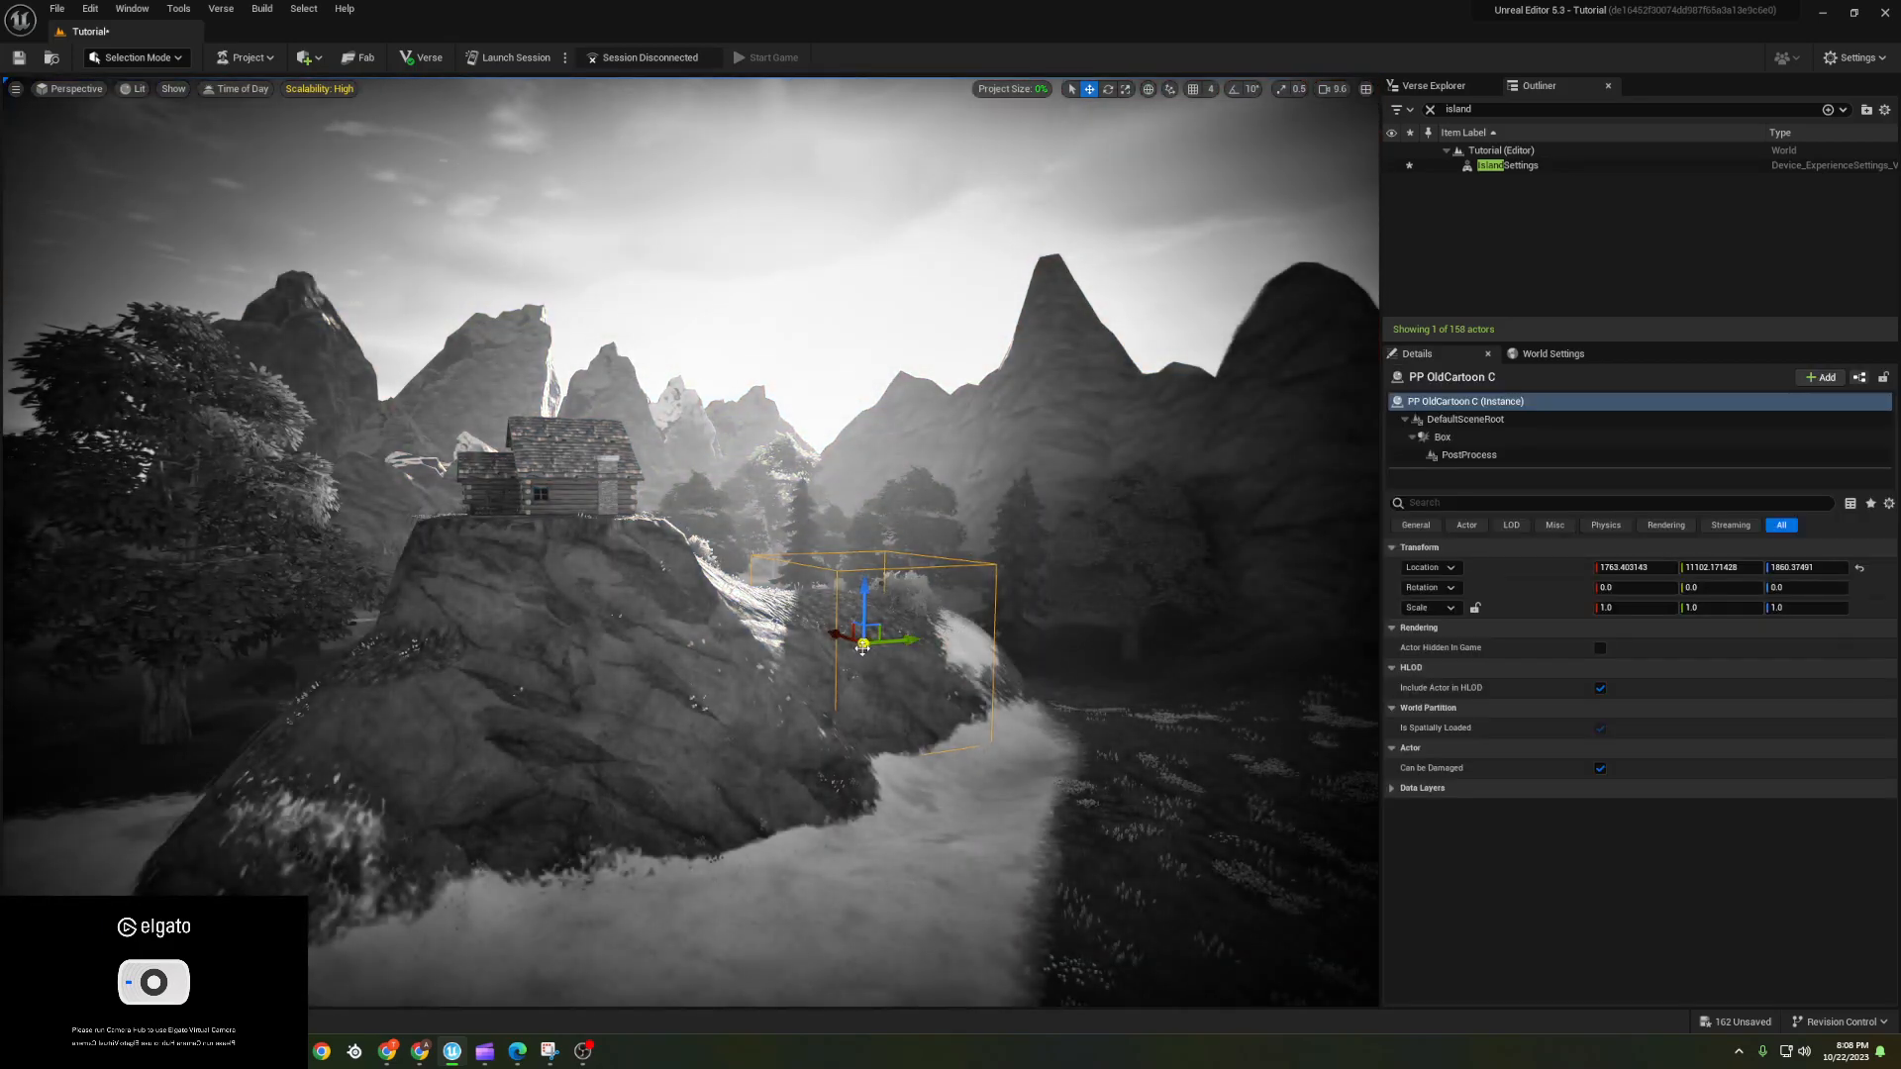
key("Delete")
key("ctrl+space")
left_click_drag(807, 782, 1004, 662)
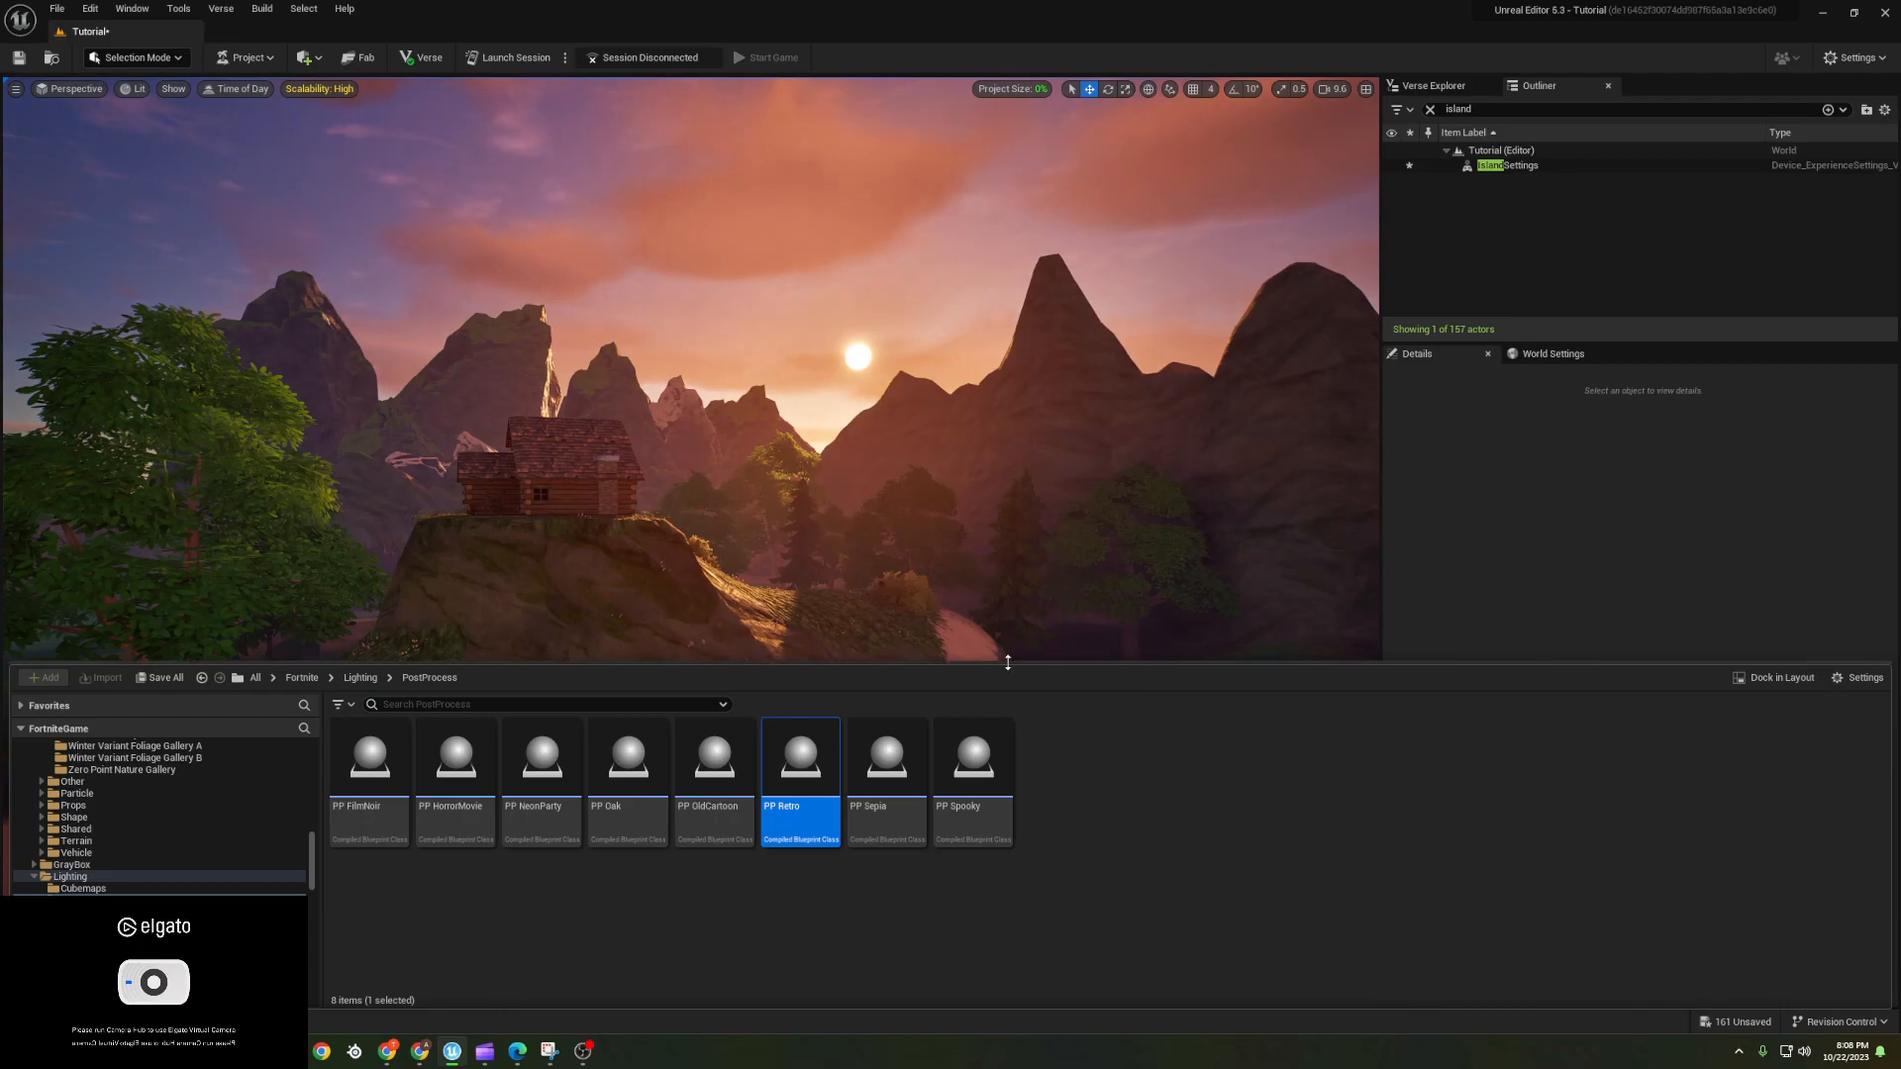
left_click_drag(828, 800, 940, 636)
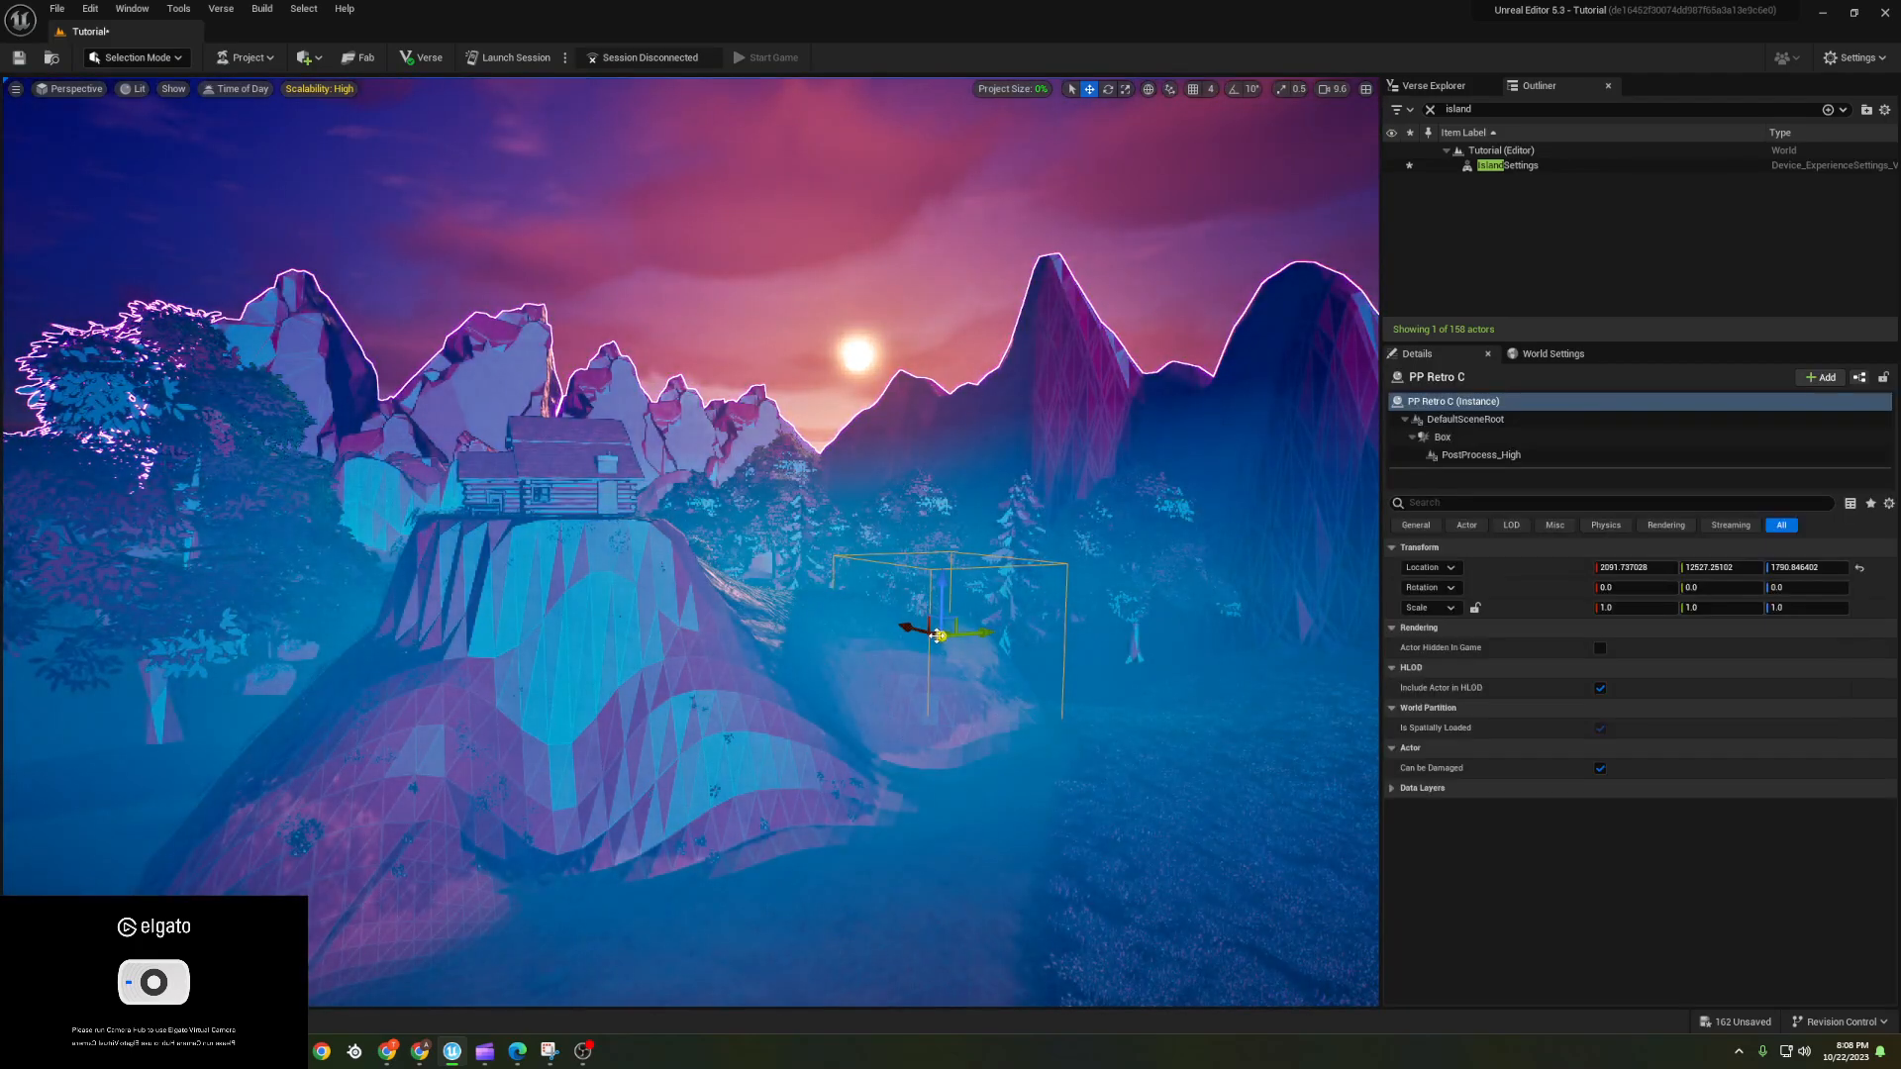
key("Delete")
- Place the PP Sepia post-process effect in the scene and select its PostProcess component
key("ctrl+space")
left_click_drag(888, 771, 1004, 597)
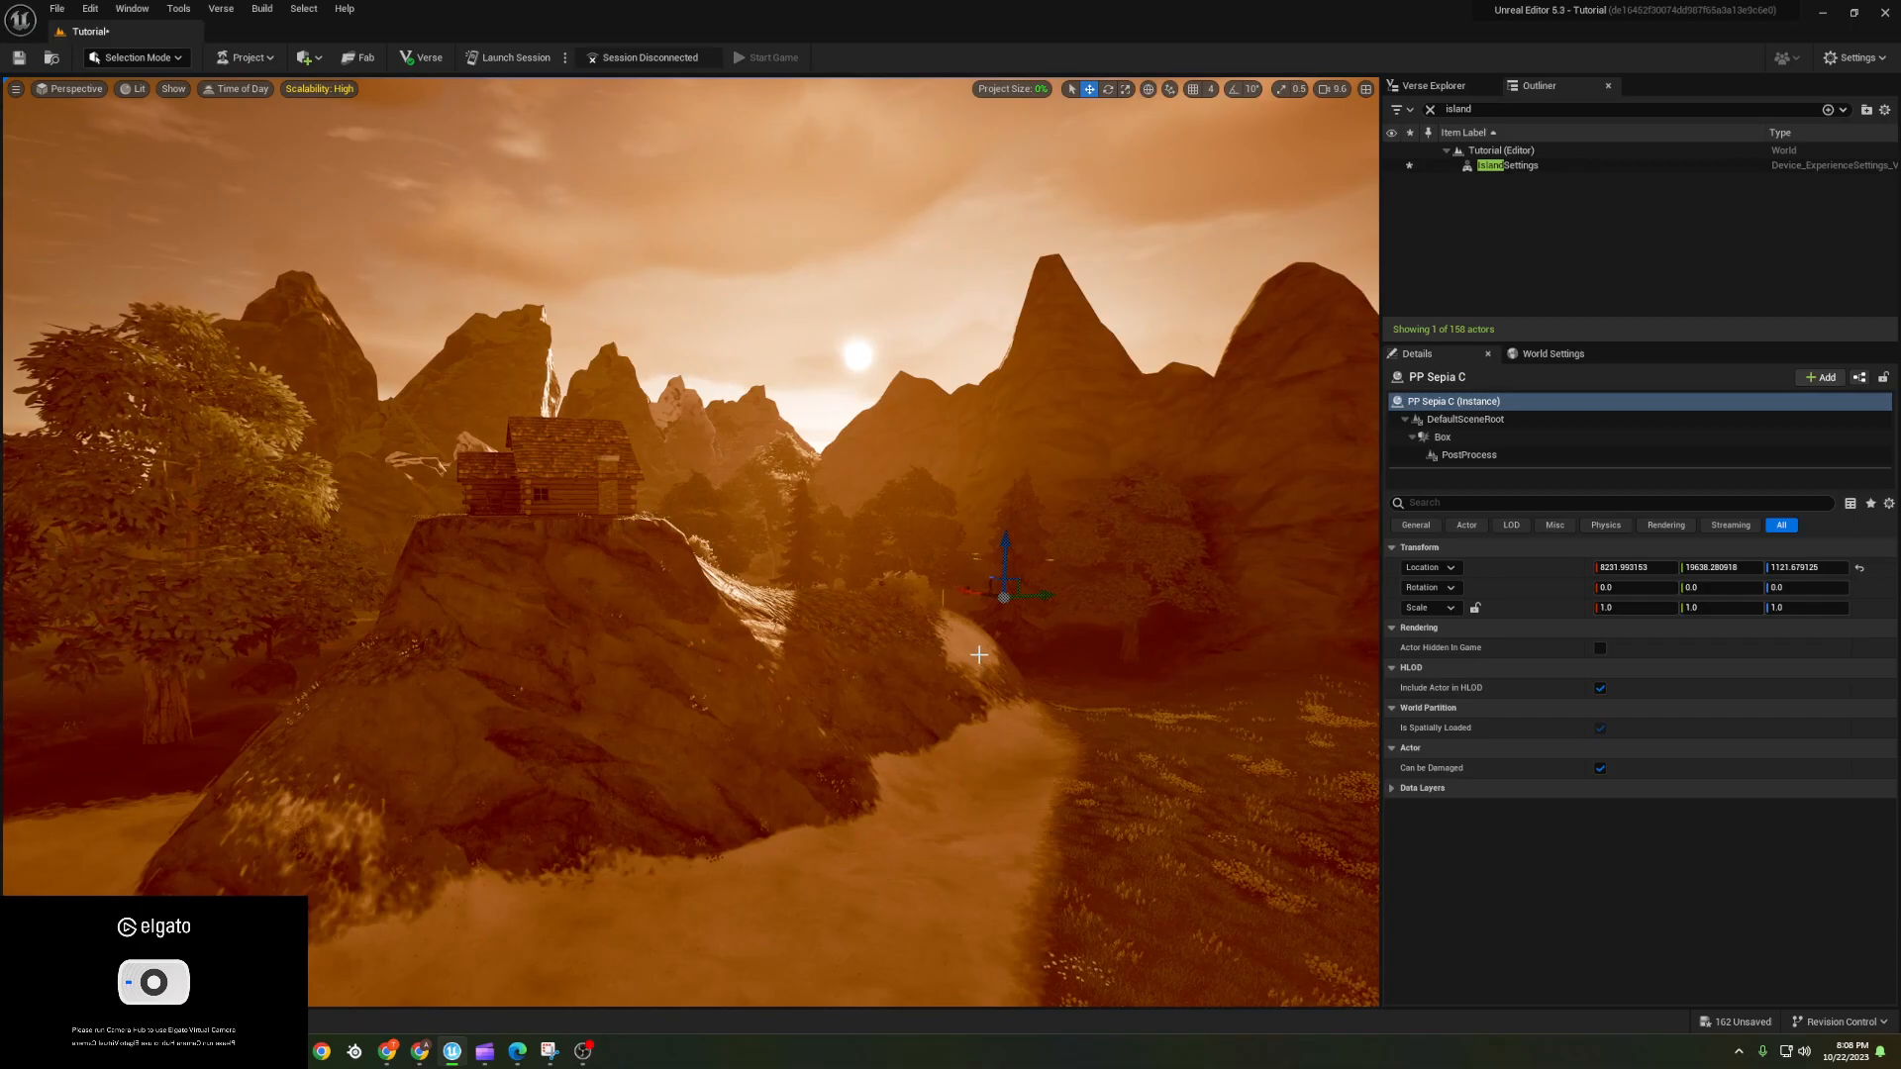
left_click(1454, 455)
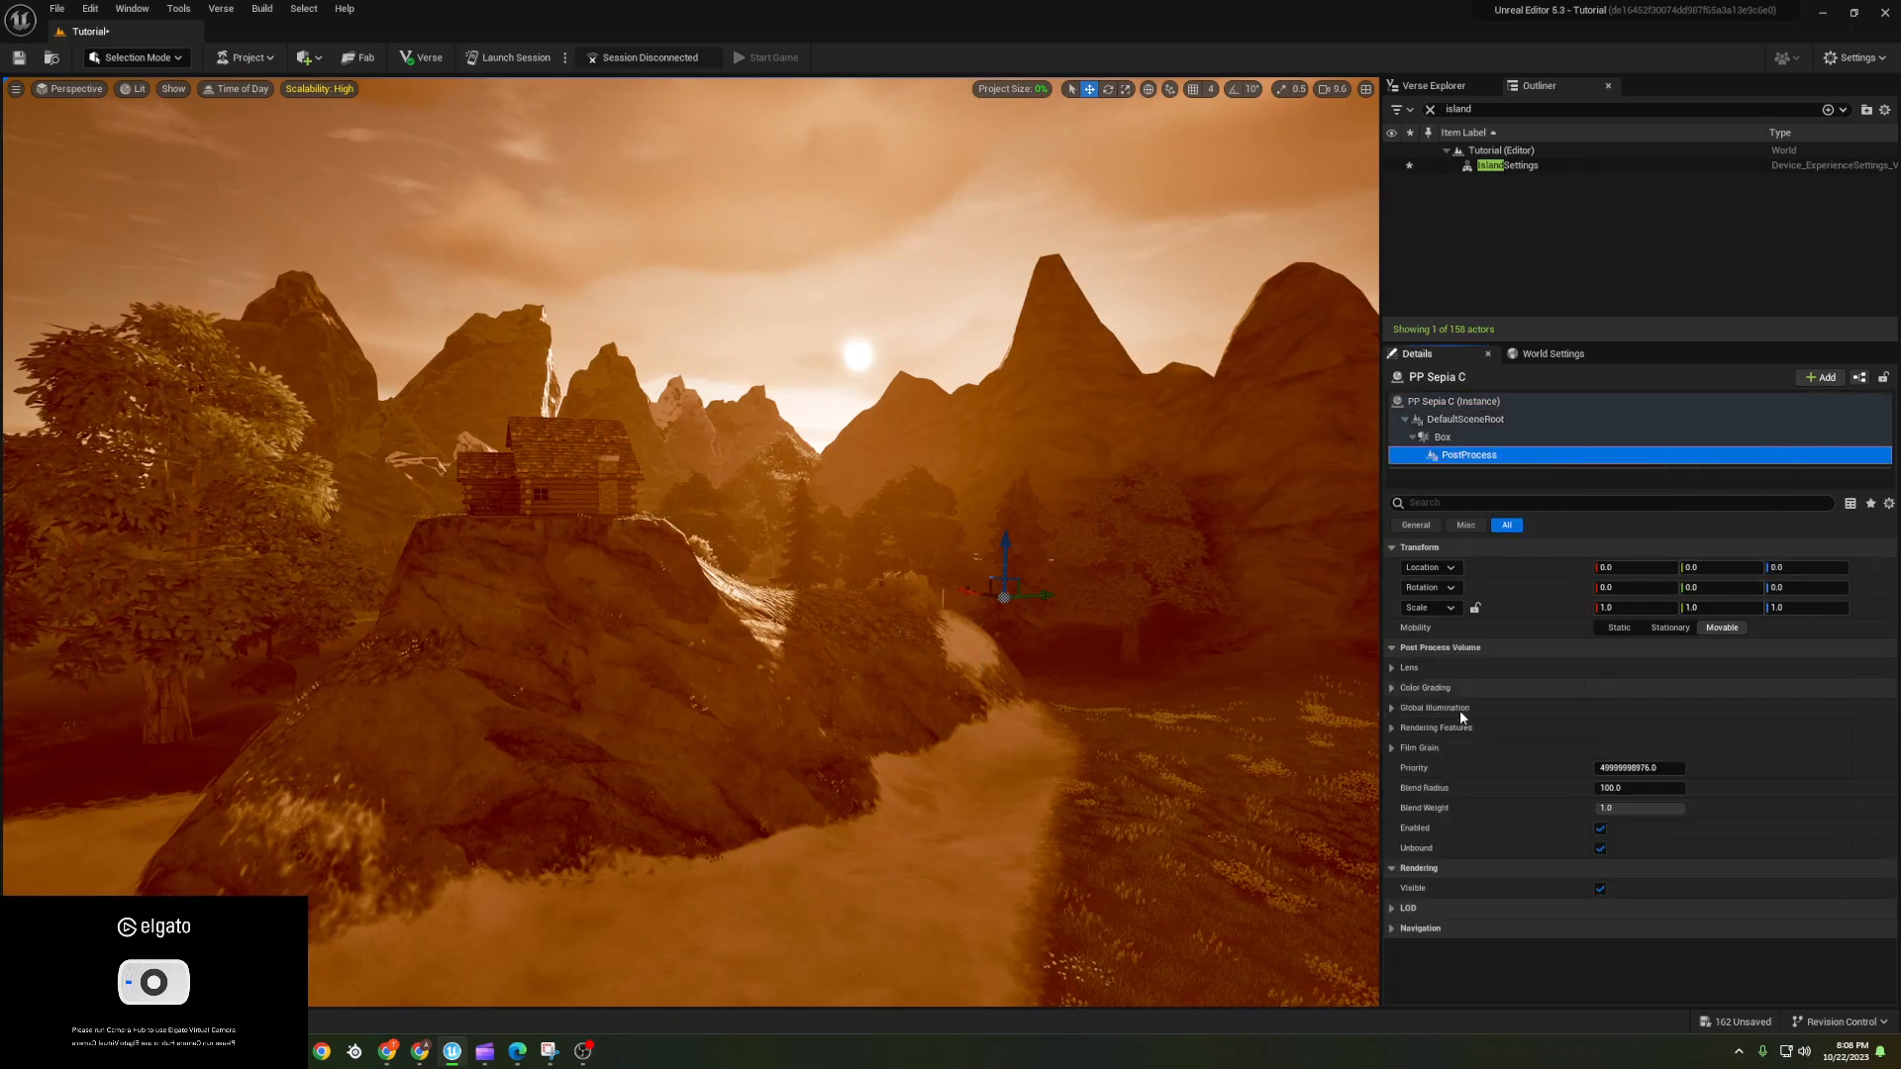
- Try a bloom intensity of 0 on the PP Sepia PostProcess component, then undo the edit
left_click(1392, 669)
left_click(1399, 681)
left_click(1429, 707)
left_click_drag(1624, 707, 1293, 713)
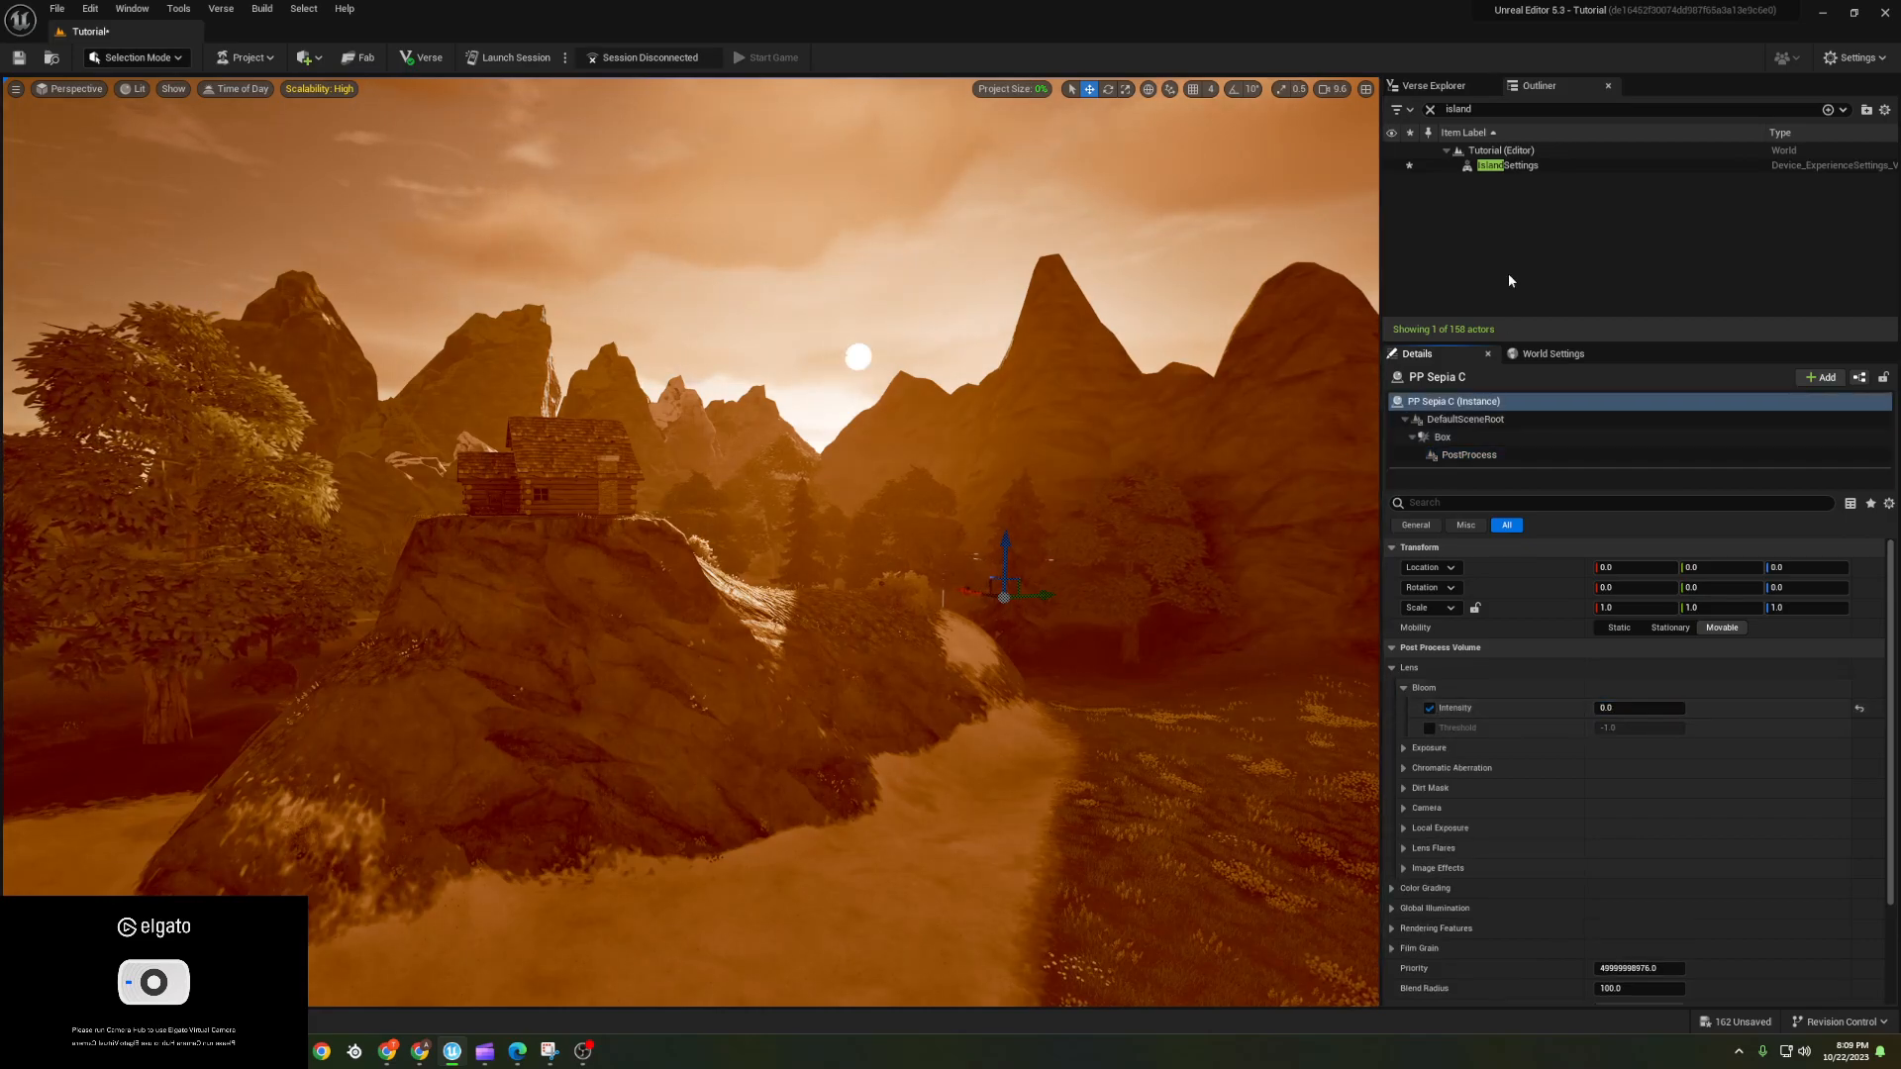
left_click(1094, 470)
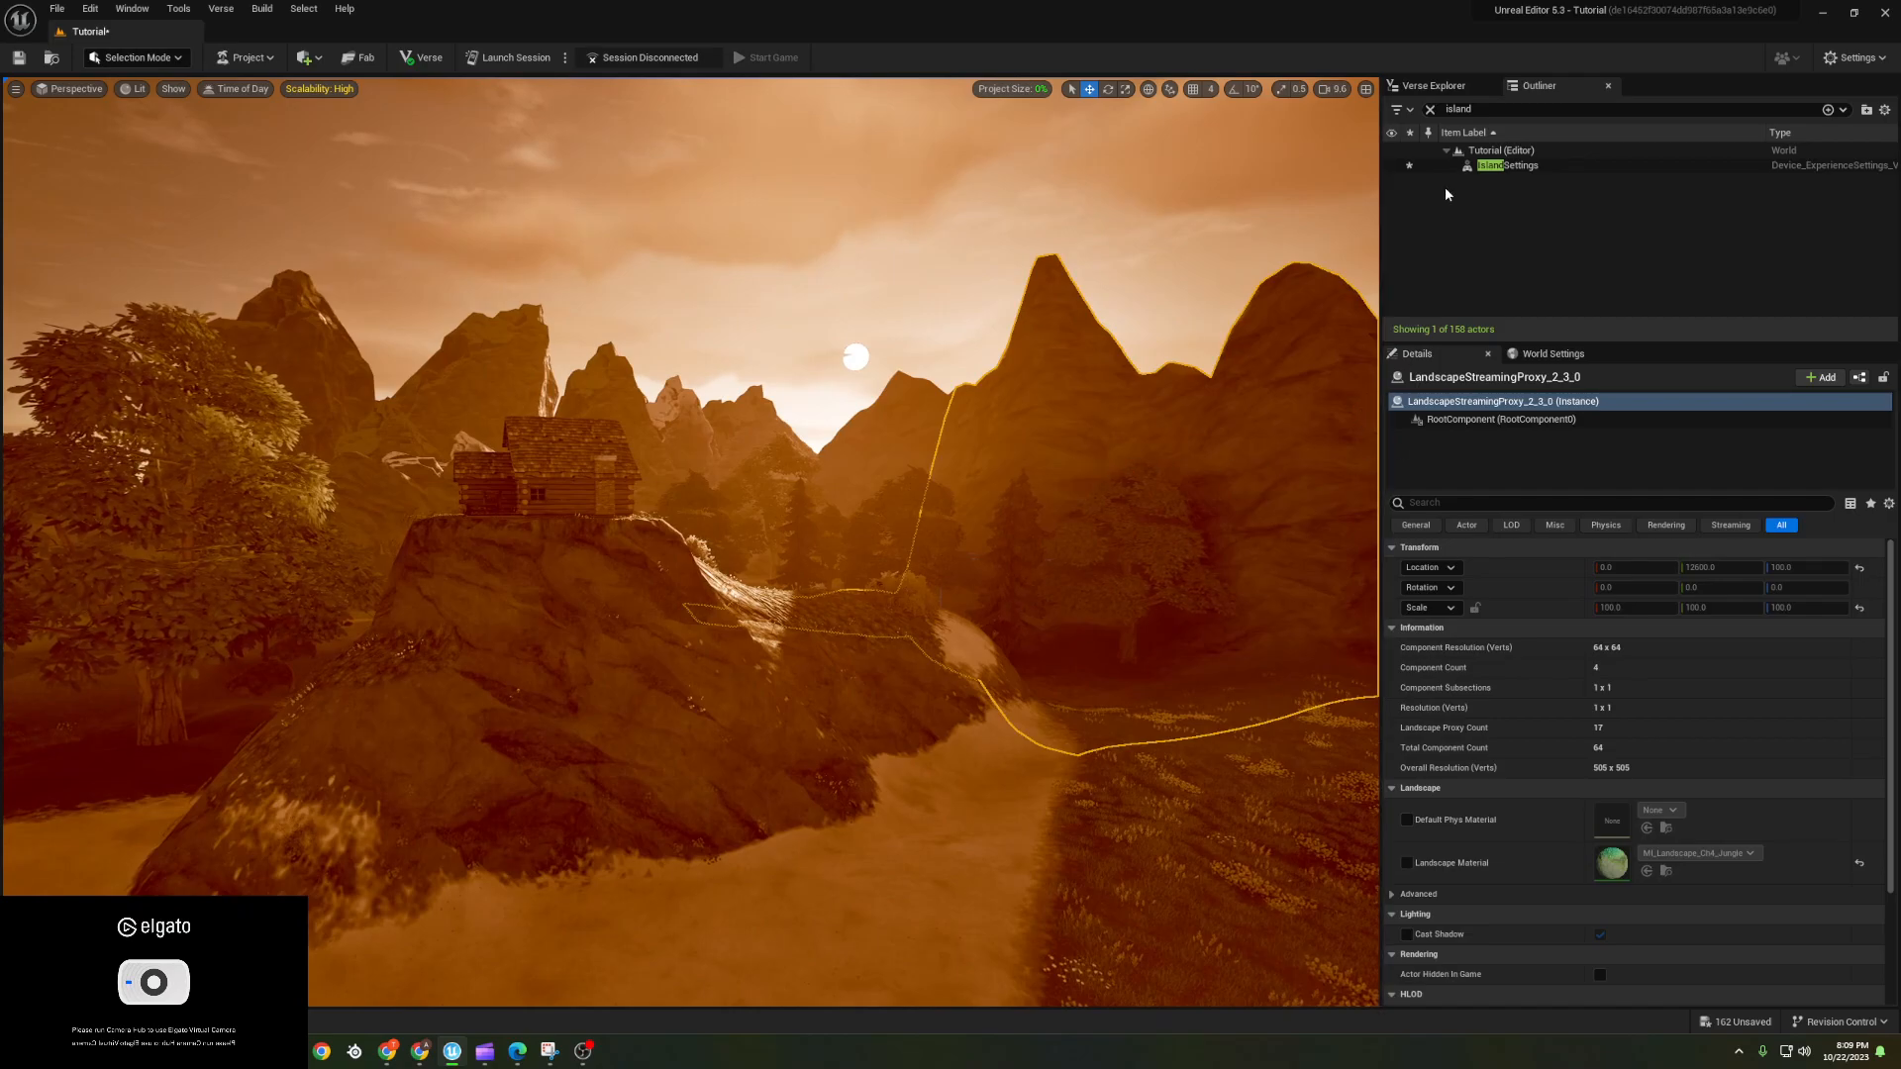
key("ctrl+z")
key("ctrl+z")
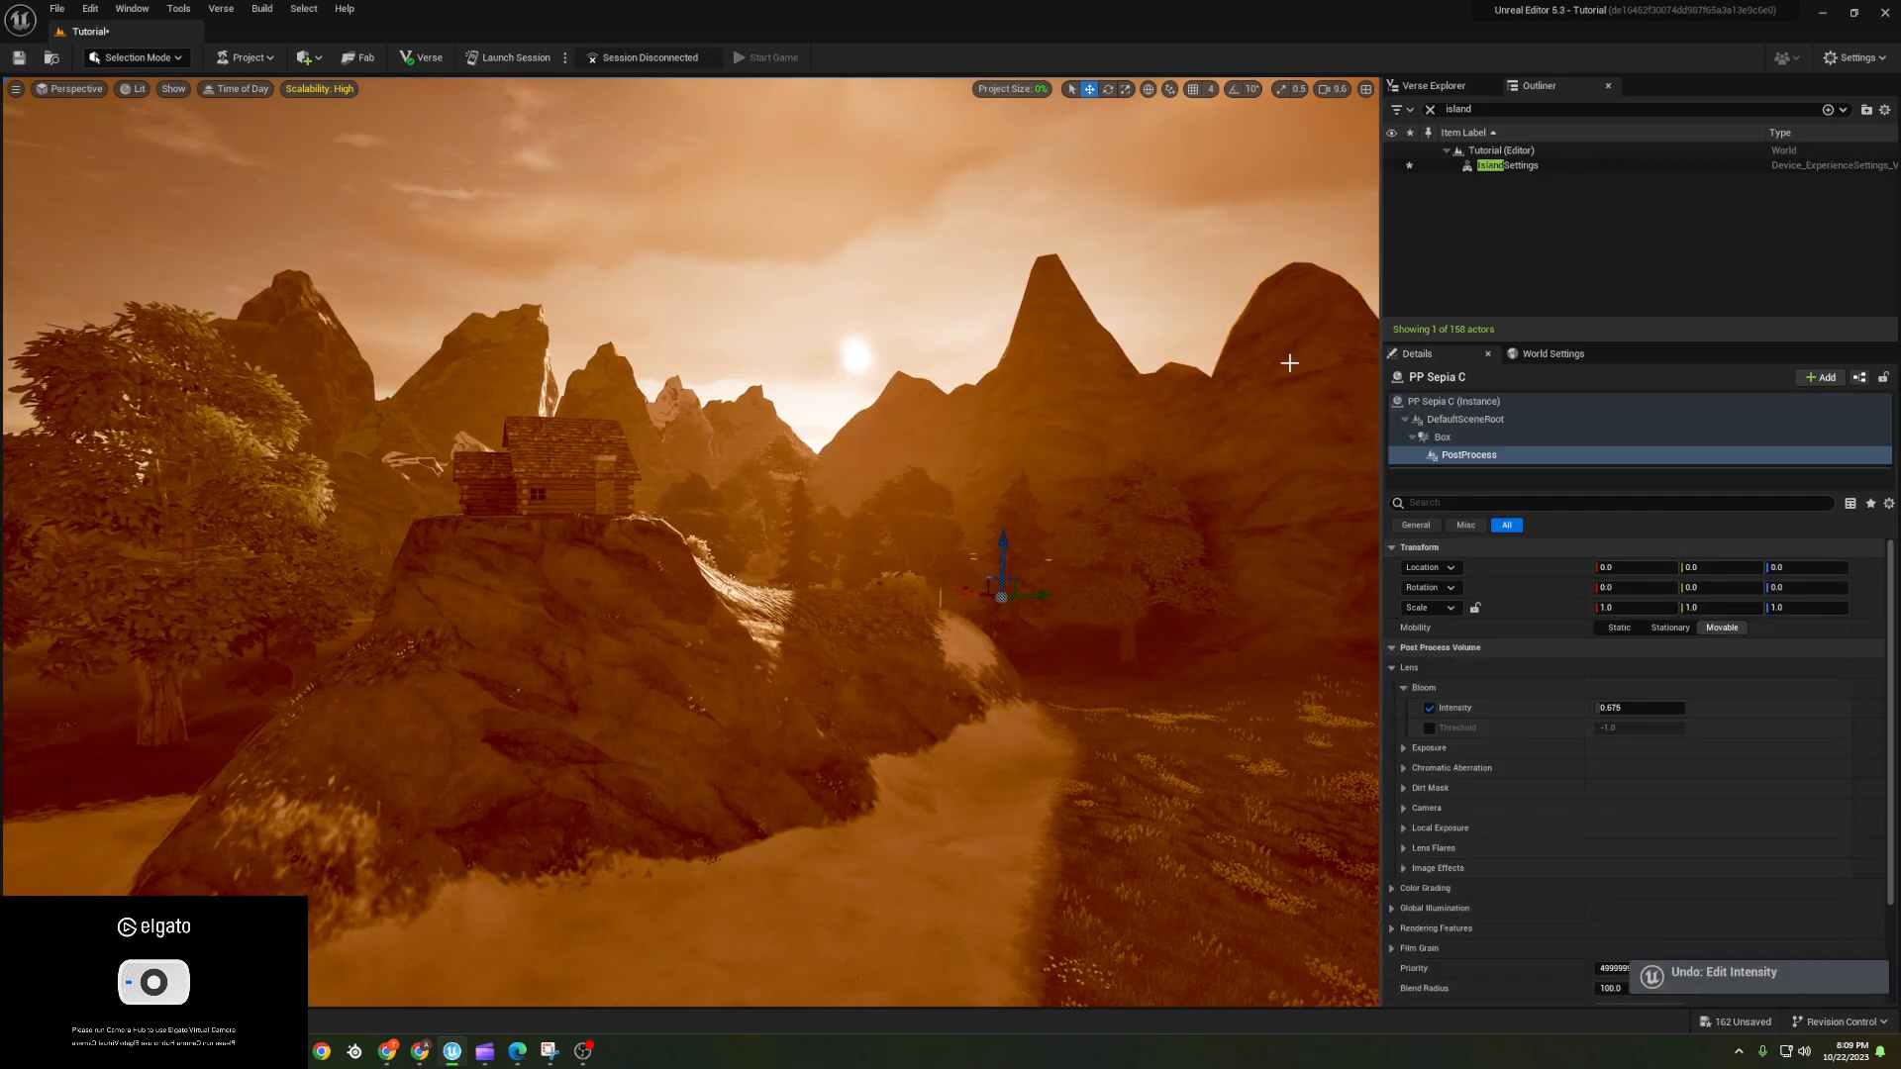
- Clear the actor search filter and delete the PP Sepia effect from the scene
left_click(1430, 109)
left_click(1455, 402)
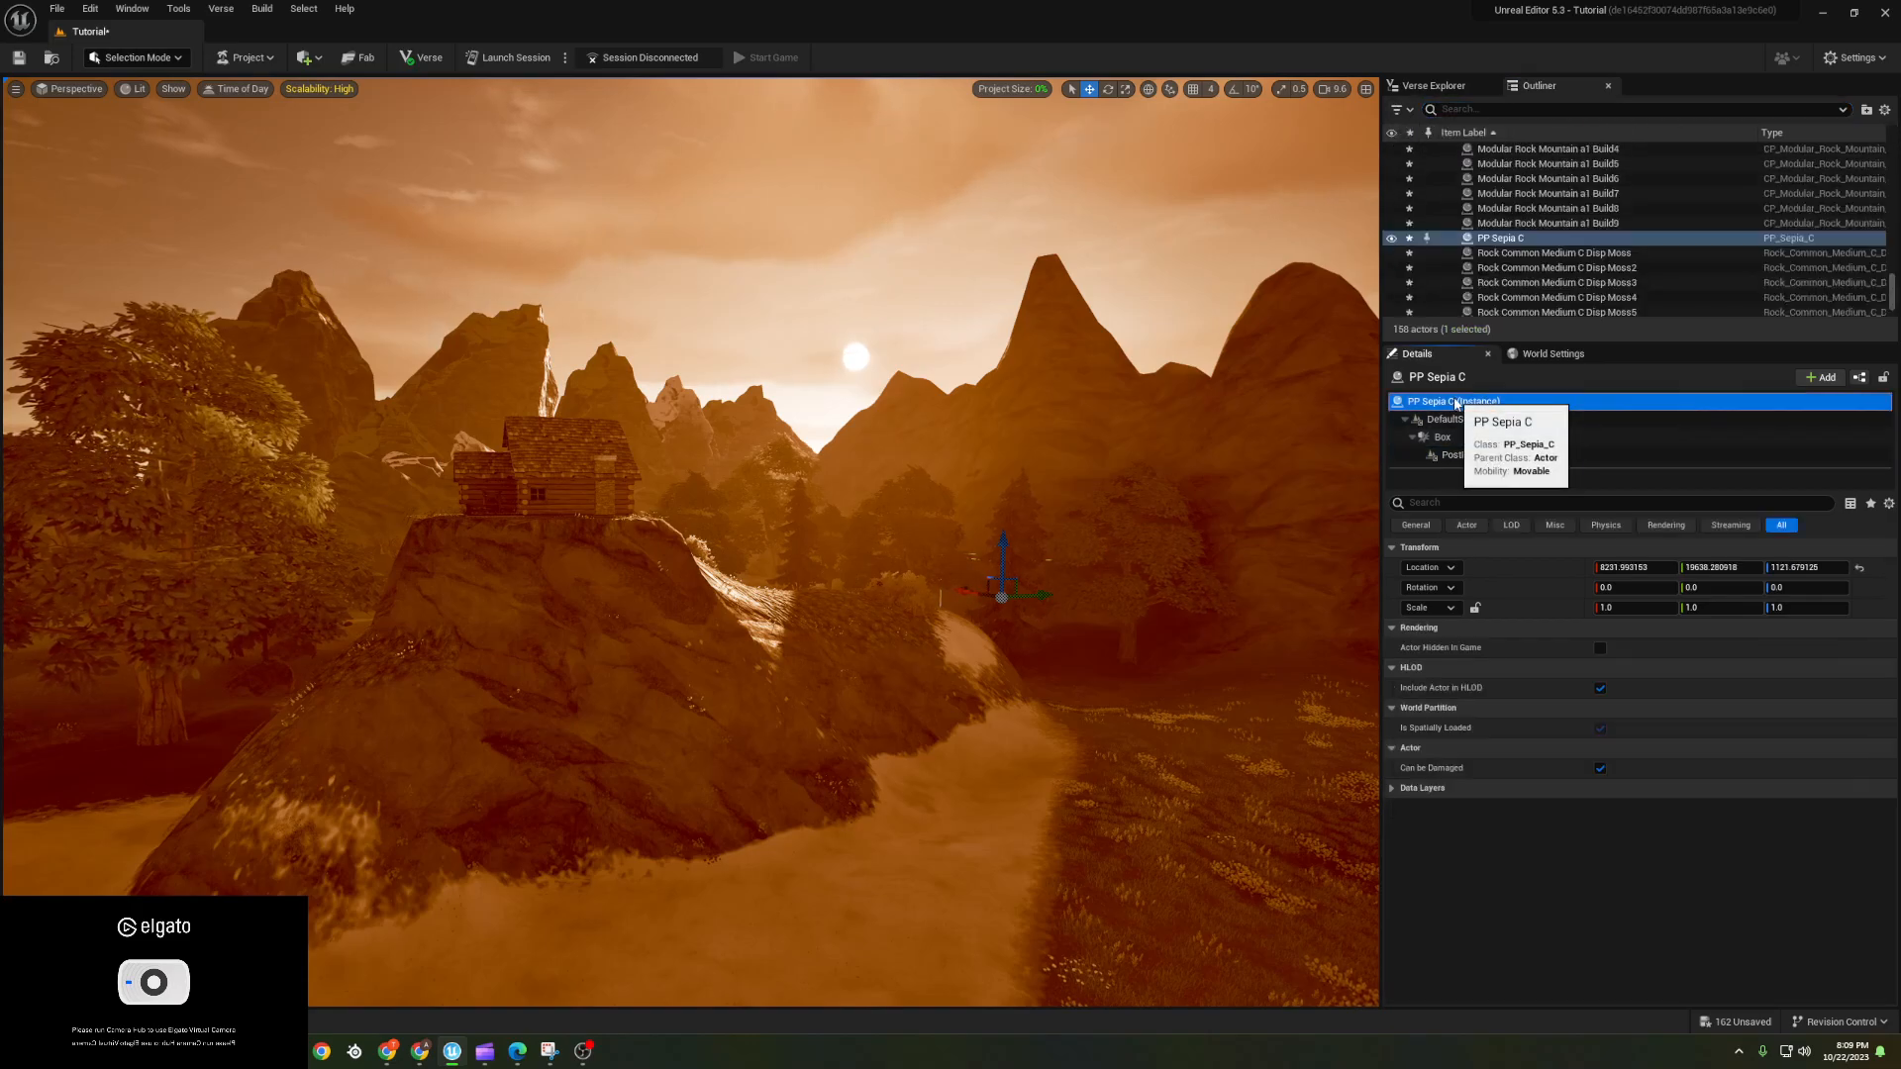
left_click(1484, 239)
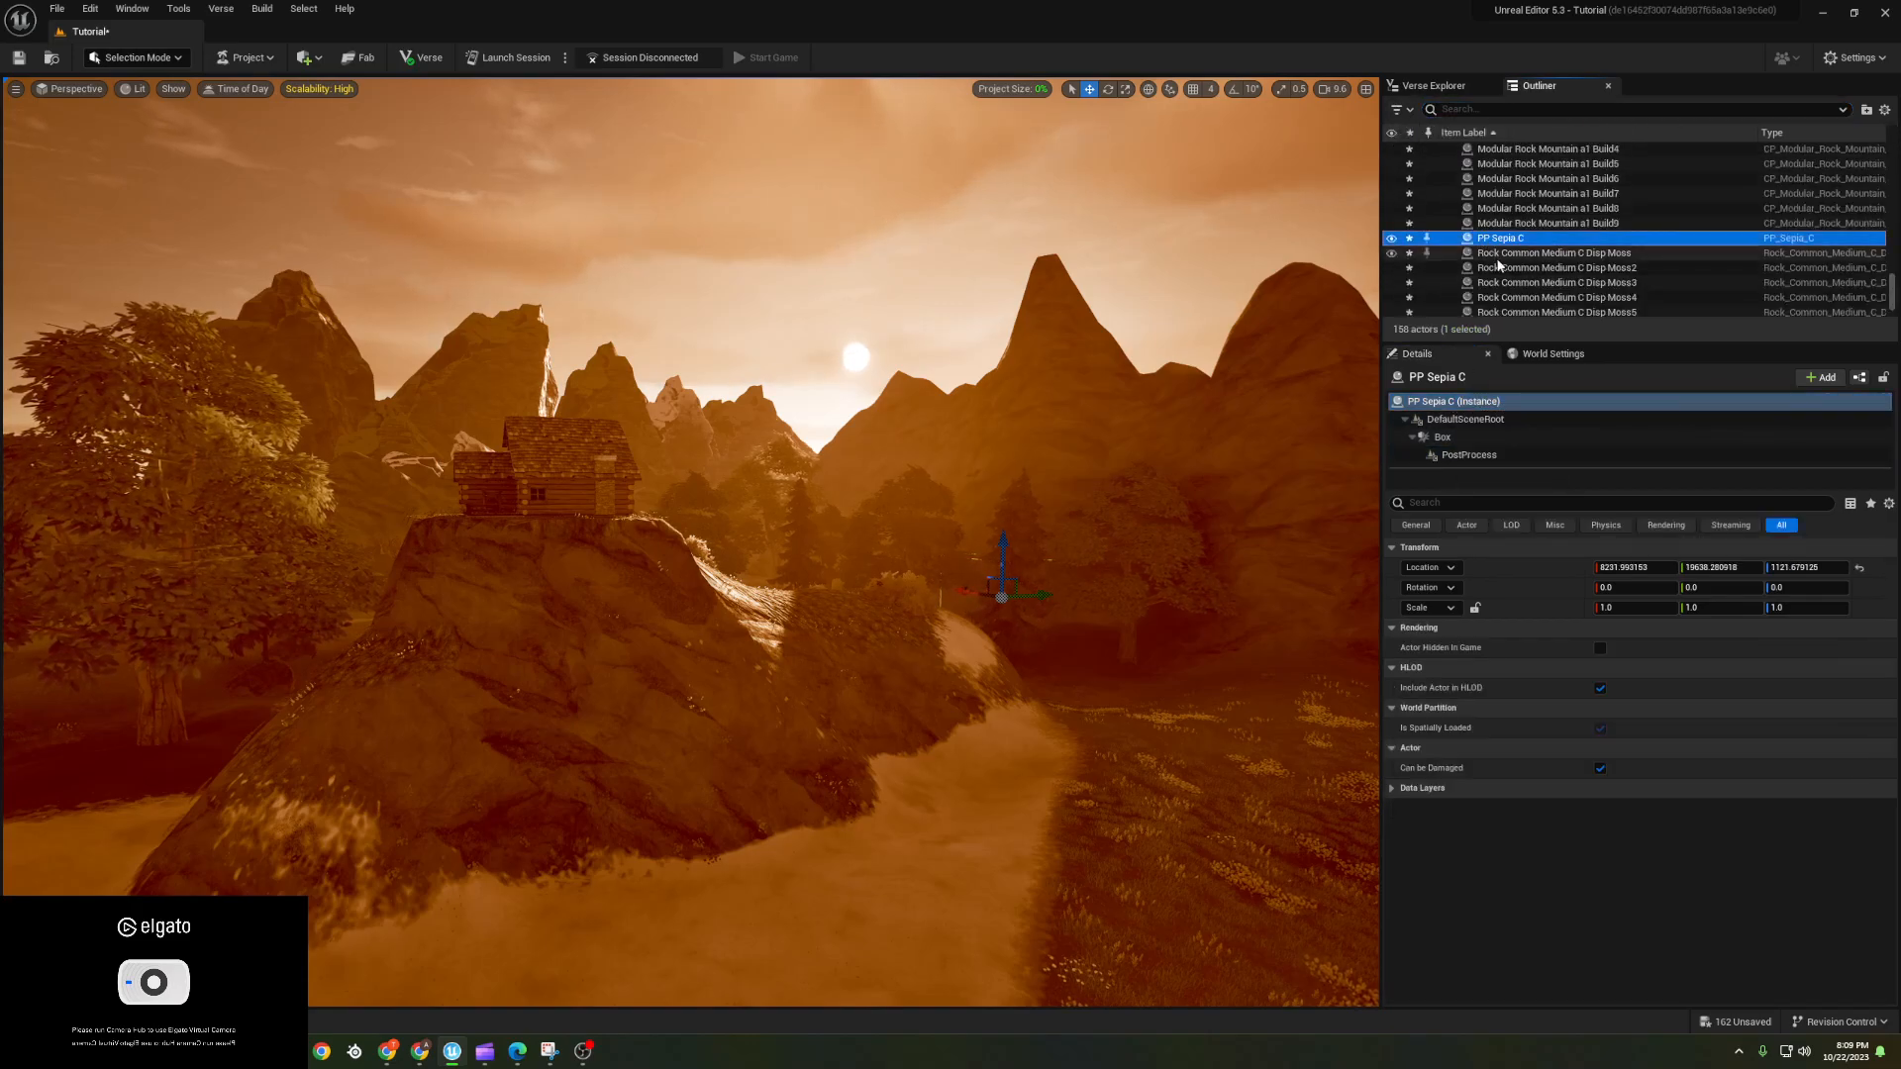
key("Delete")
- Place the PP Oak post-process effect in the scene near the hill beside the cottage
key("ctrl+space")
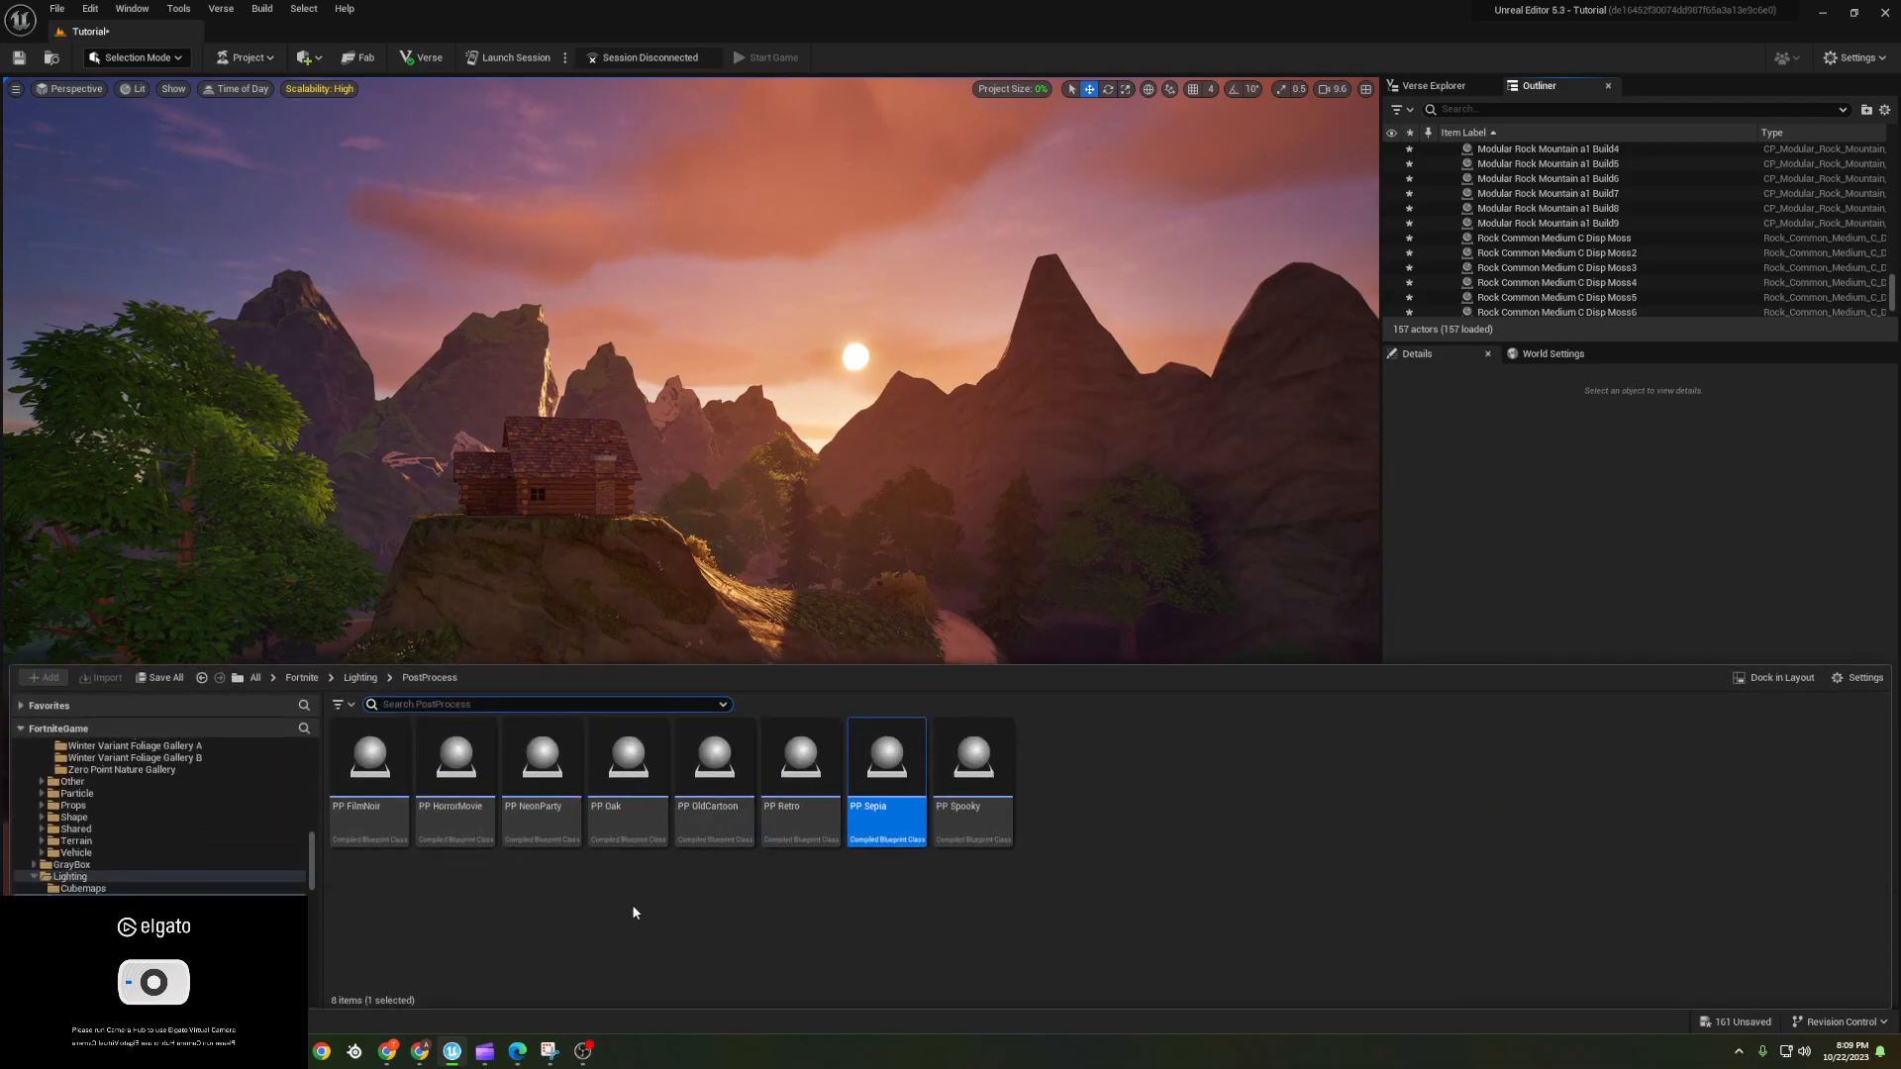
left_click(529, 948)
left_click_drag(370, 762, 552, 955)
left_click_drag(628, 762, 802, 583)
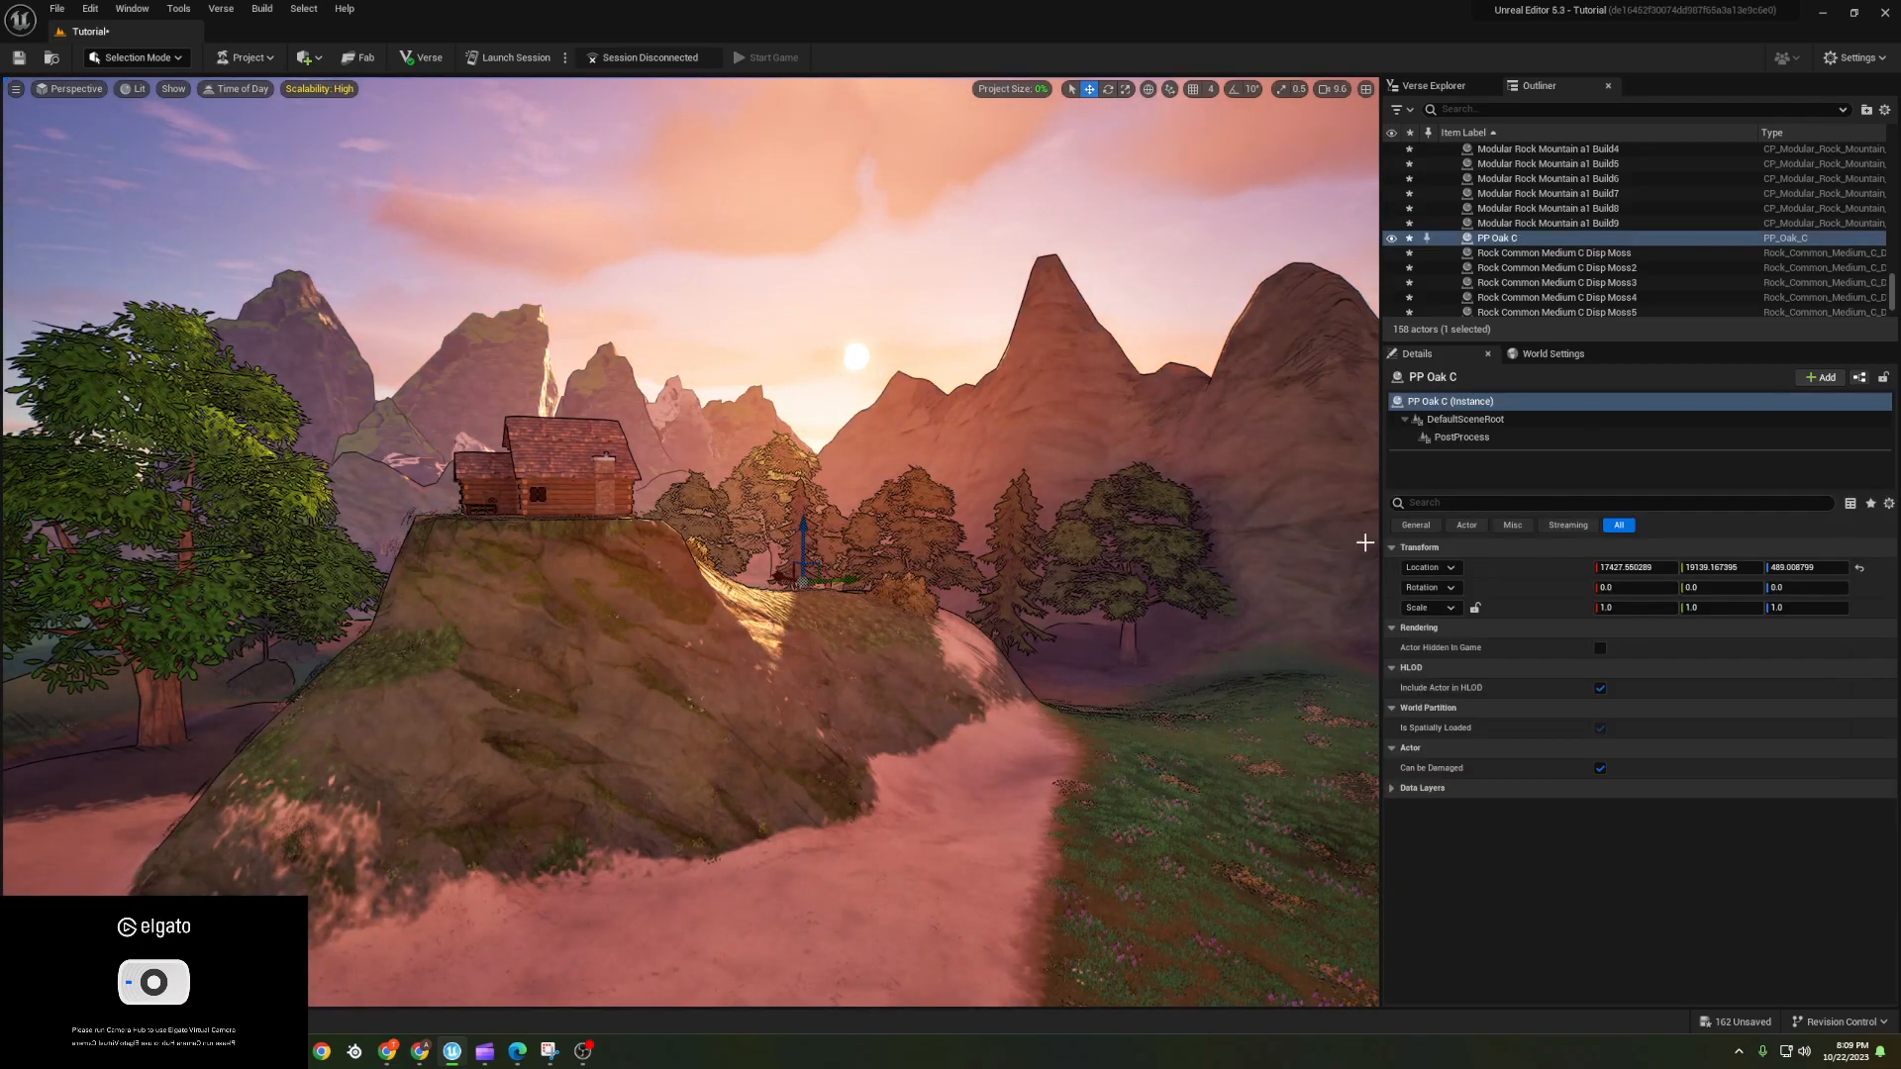
- Set the exposure compensation of PP Oak's PostProcess component to about -0.31 and view the cottage up close
left_click(1461, 437)
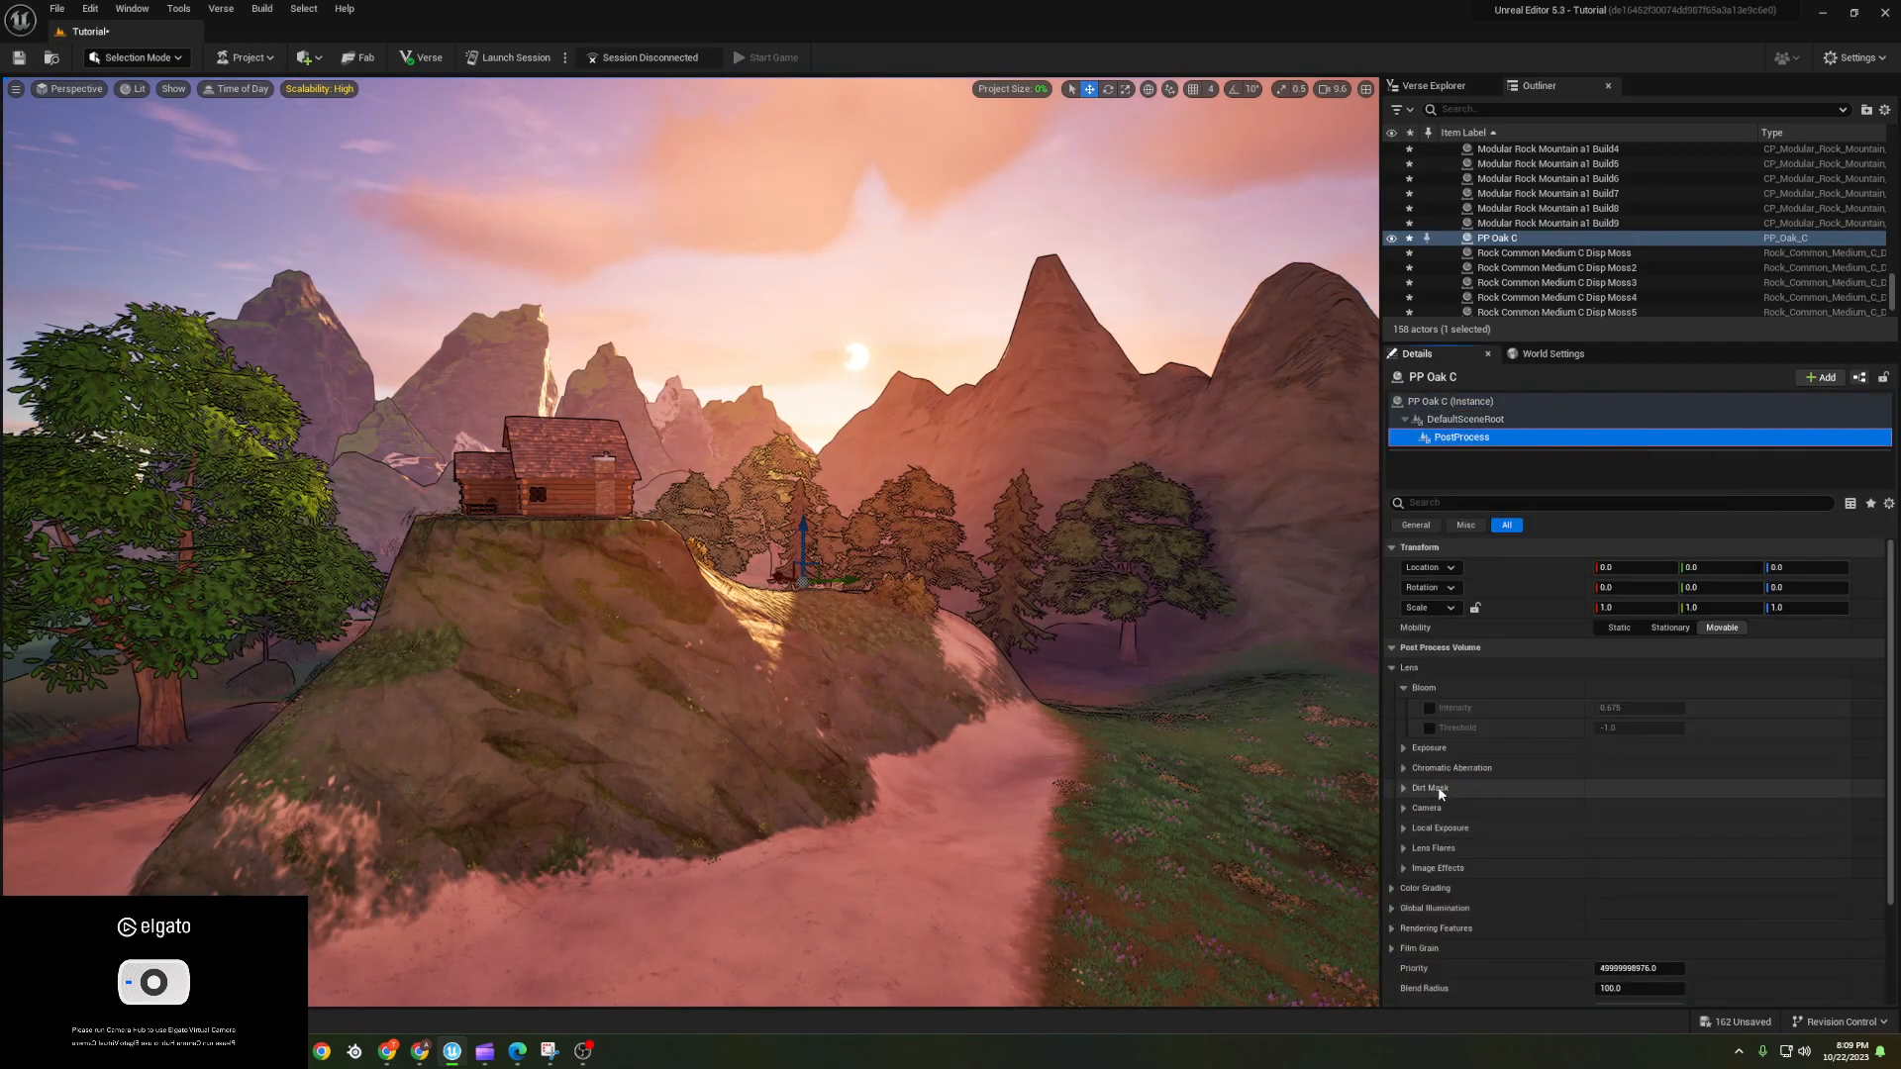
left_click(1404, 749)
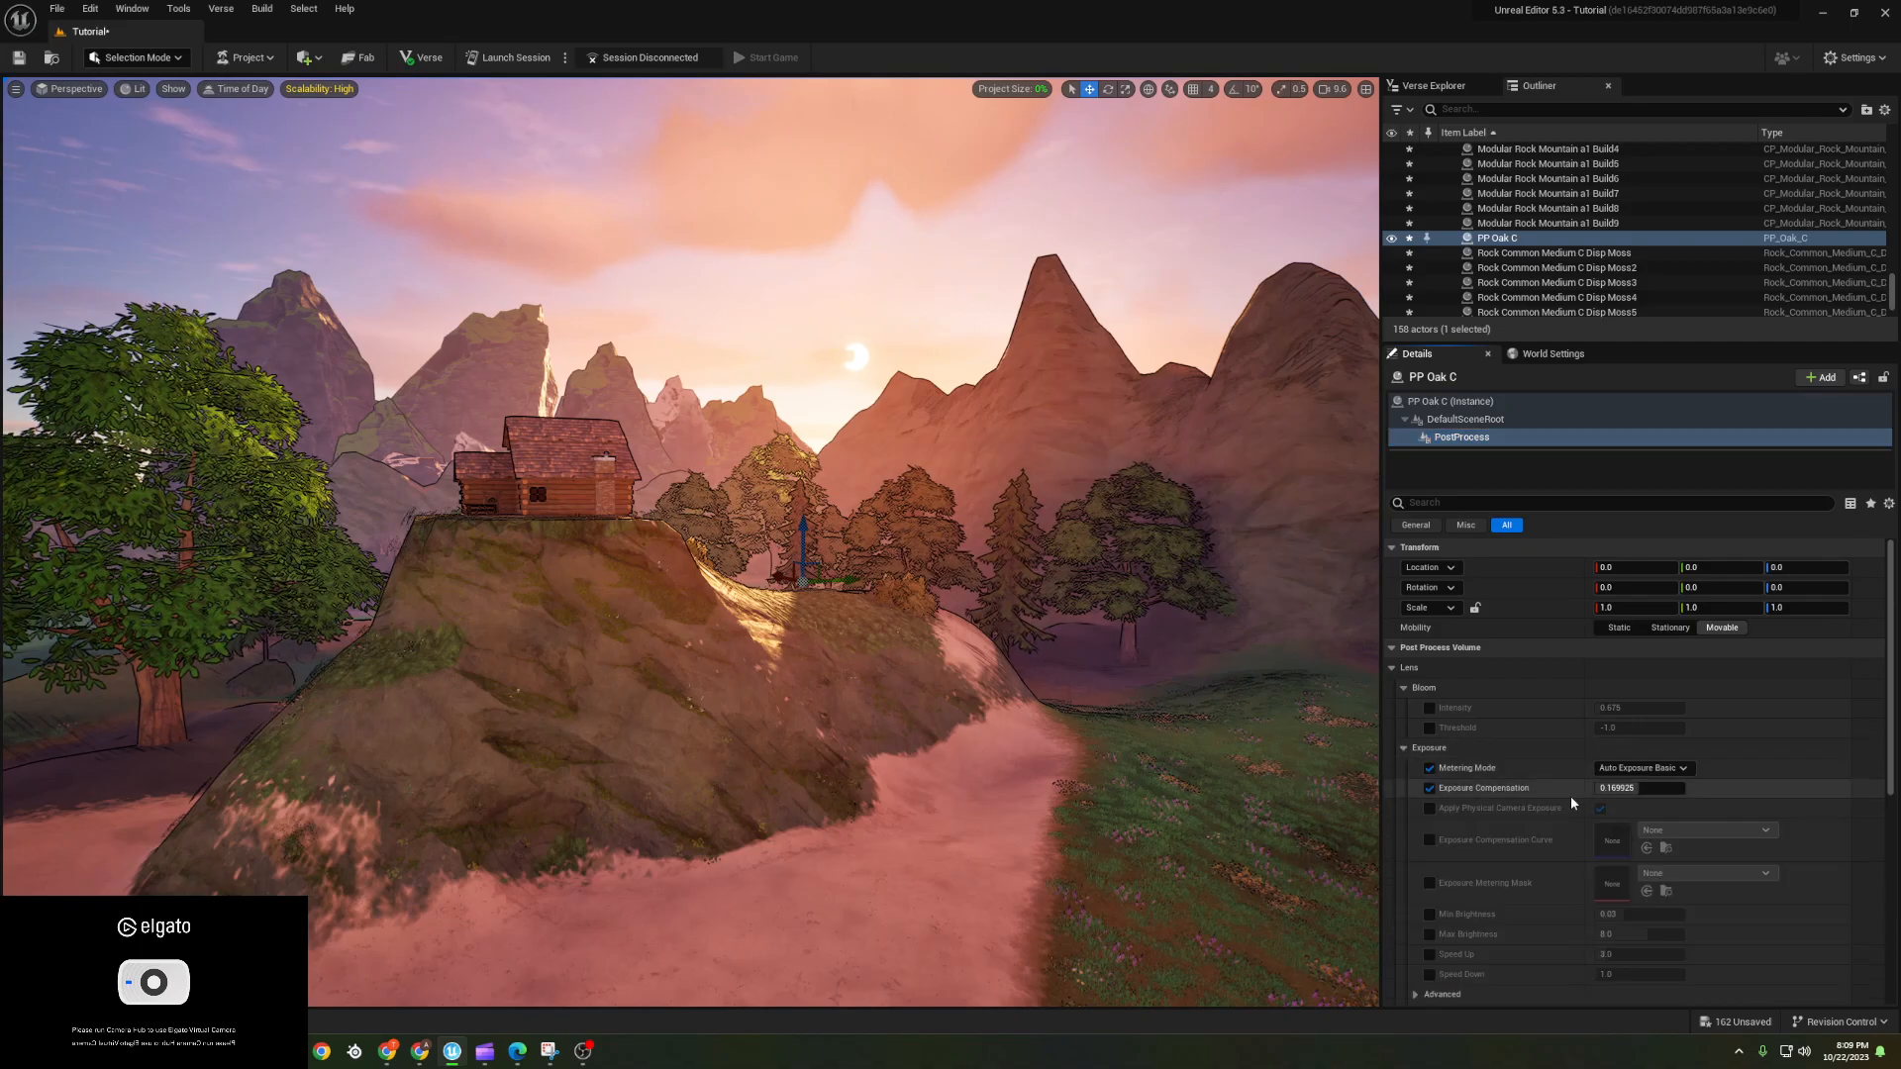
mouse_move(1644, 788)
left_mouse_down()
mouse_move(1604, 788)
mouse_move(1683, 788)
mouse_move(1609, 788)
left_mouse_up()
key("Return")
scroll(1145, 810, "up", 5)
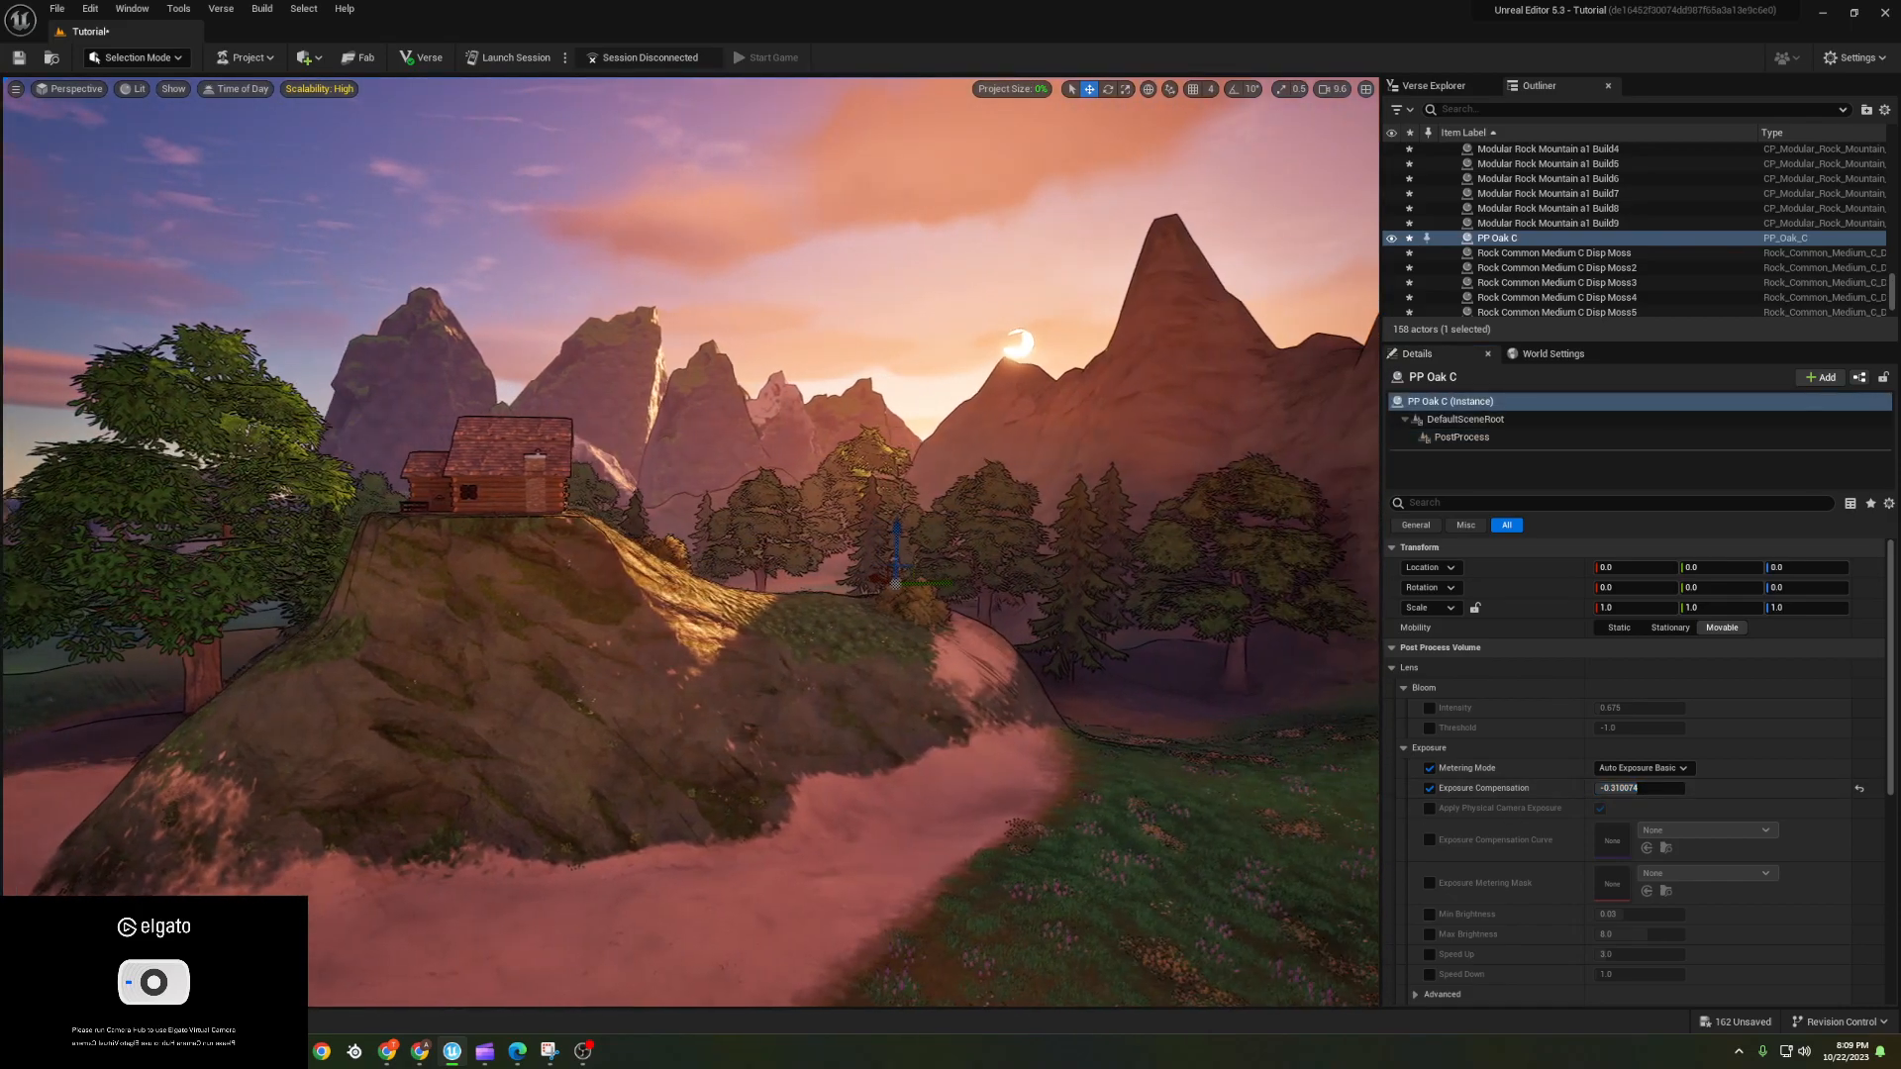
scroll(690, 543, "up", 2)
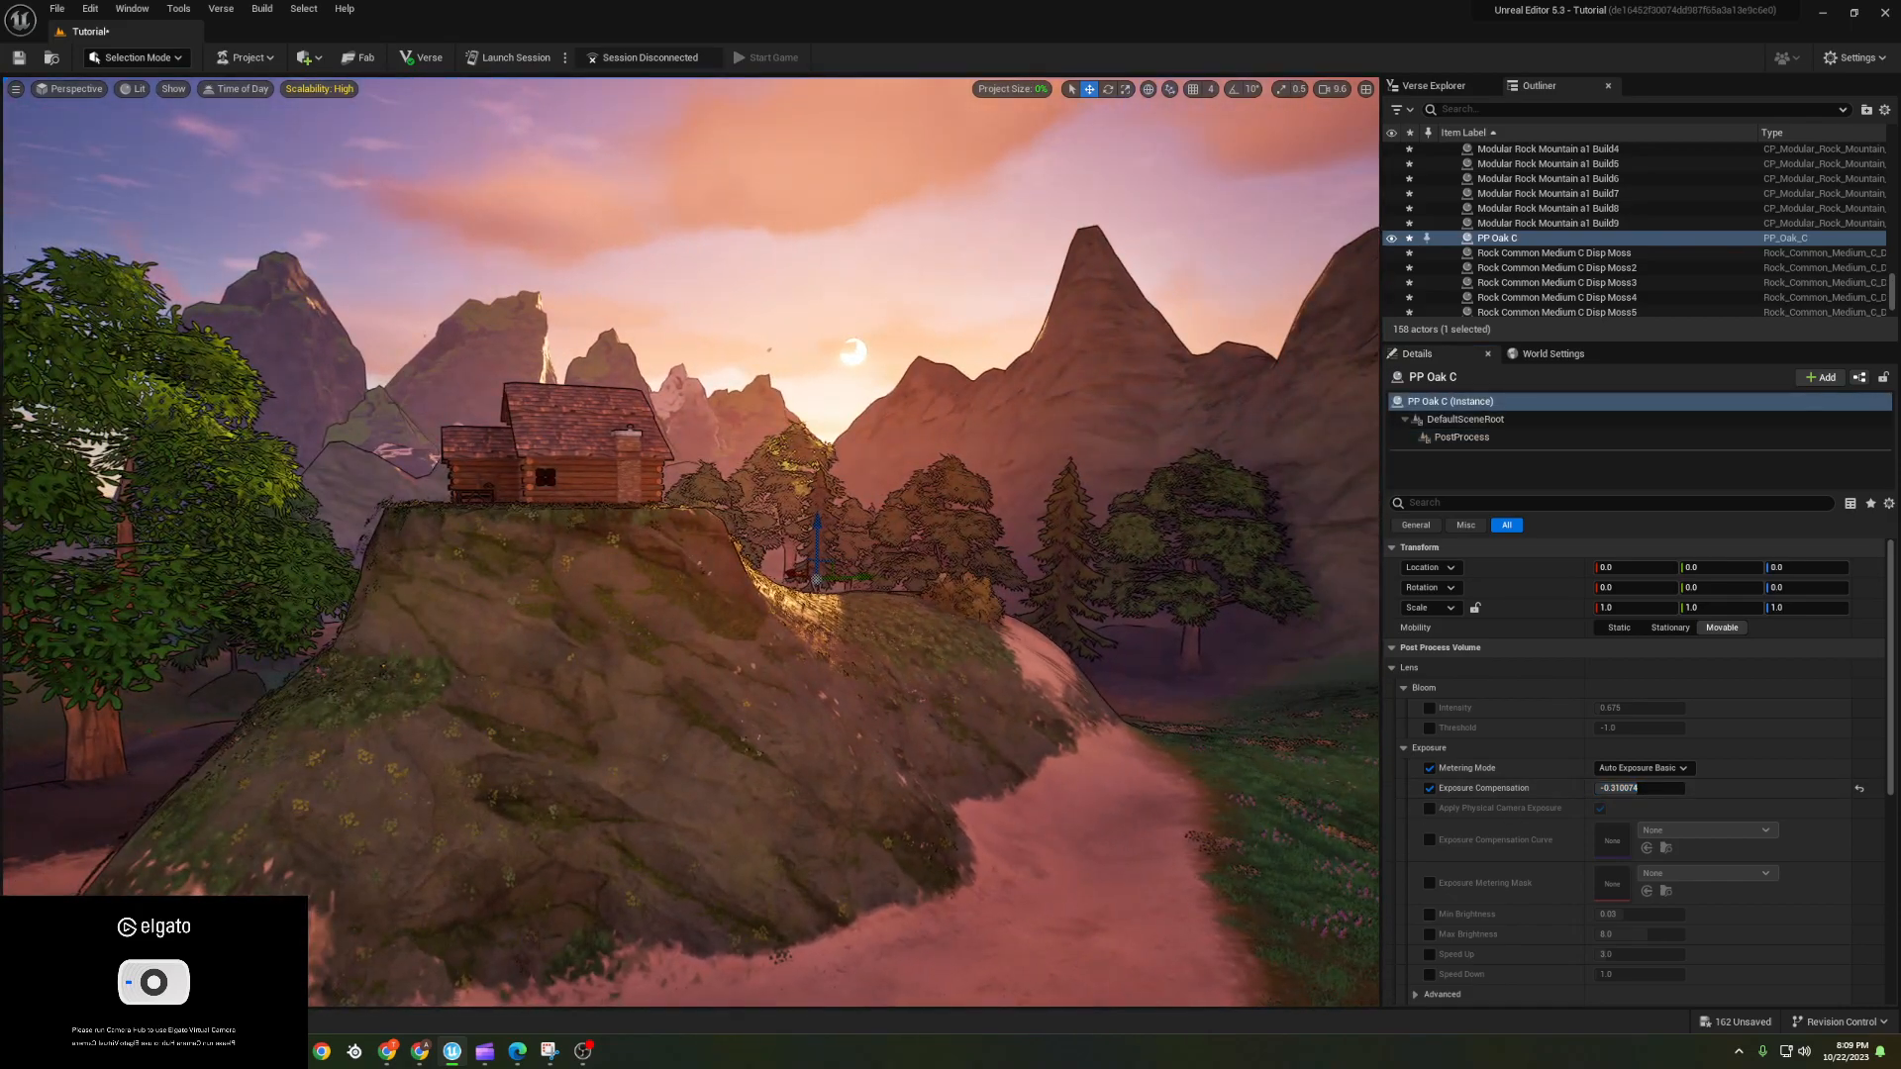
- Enable PP Oak's bloom overrides, with a threshold of about 0.944 and an intensity of about 2.723
left_click(1429, 708)
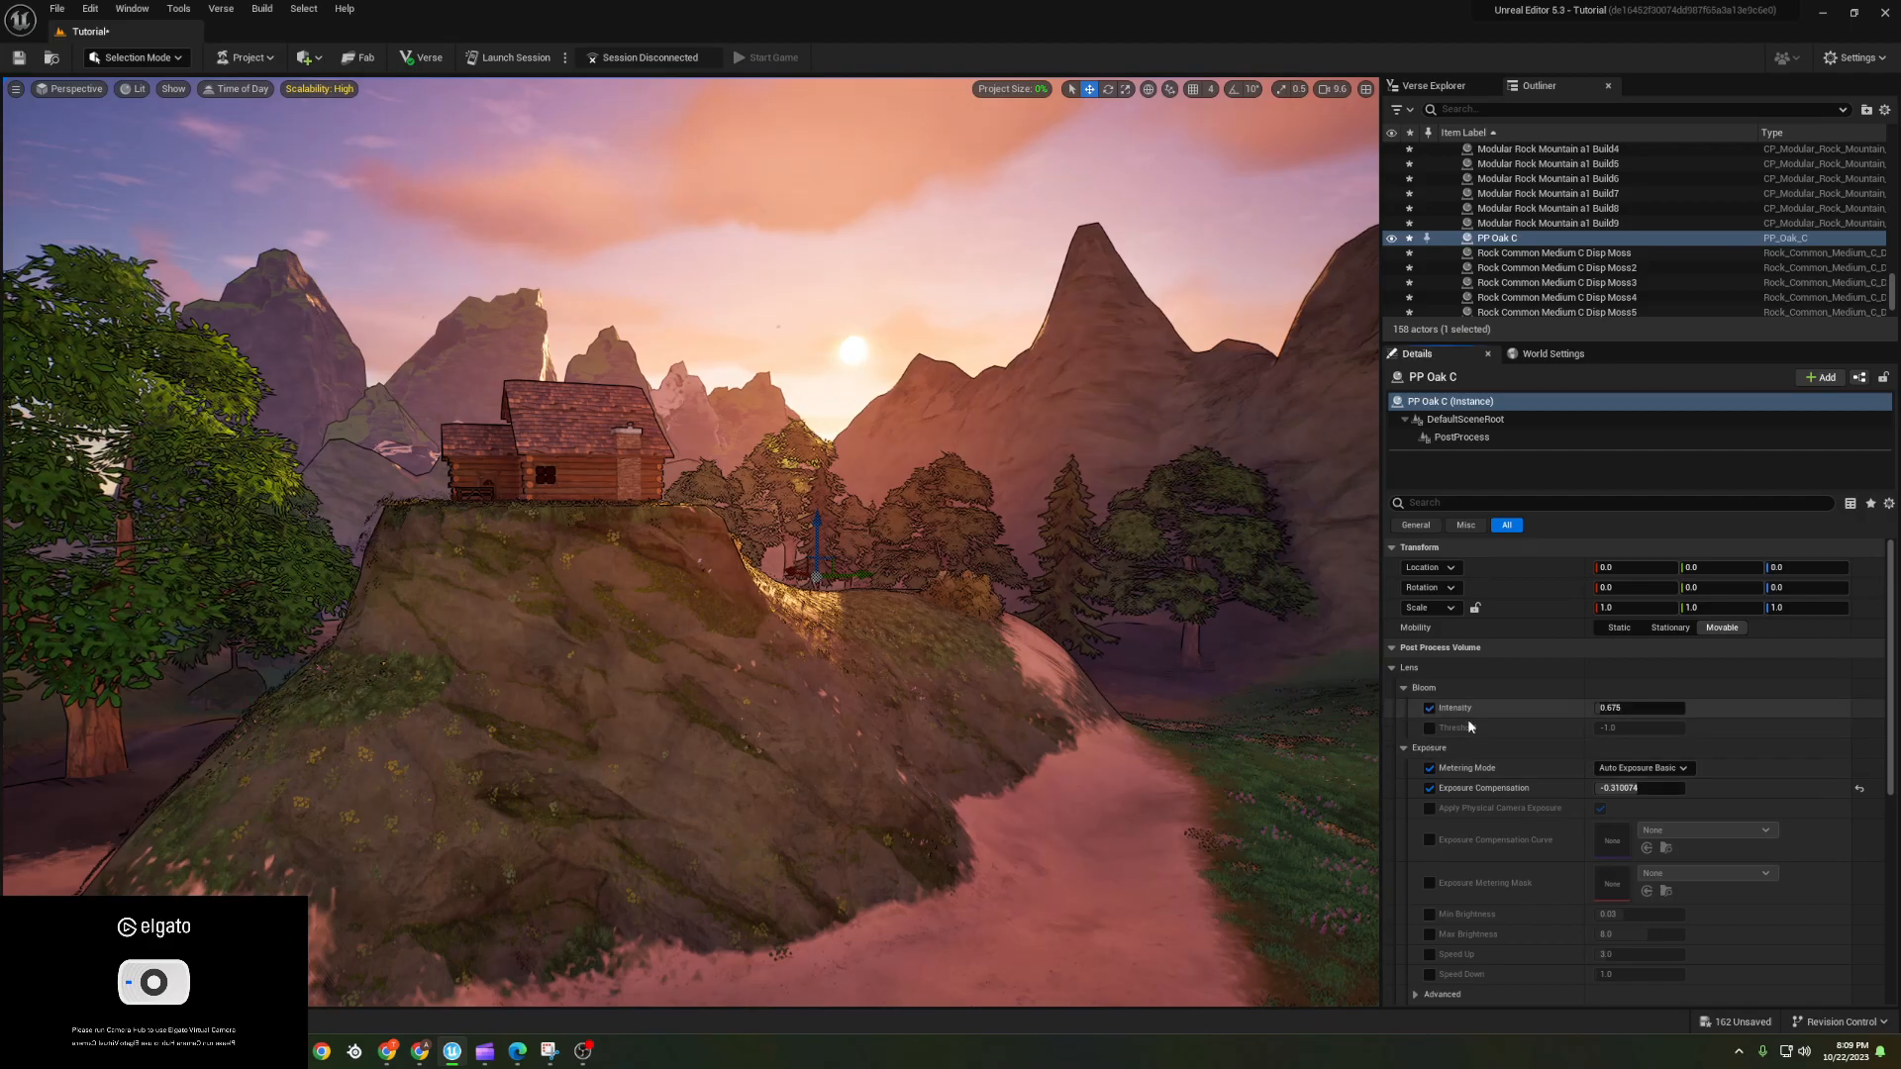
left_click(1429, 728)
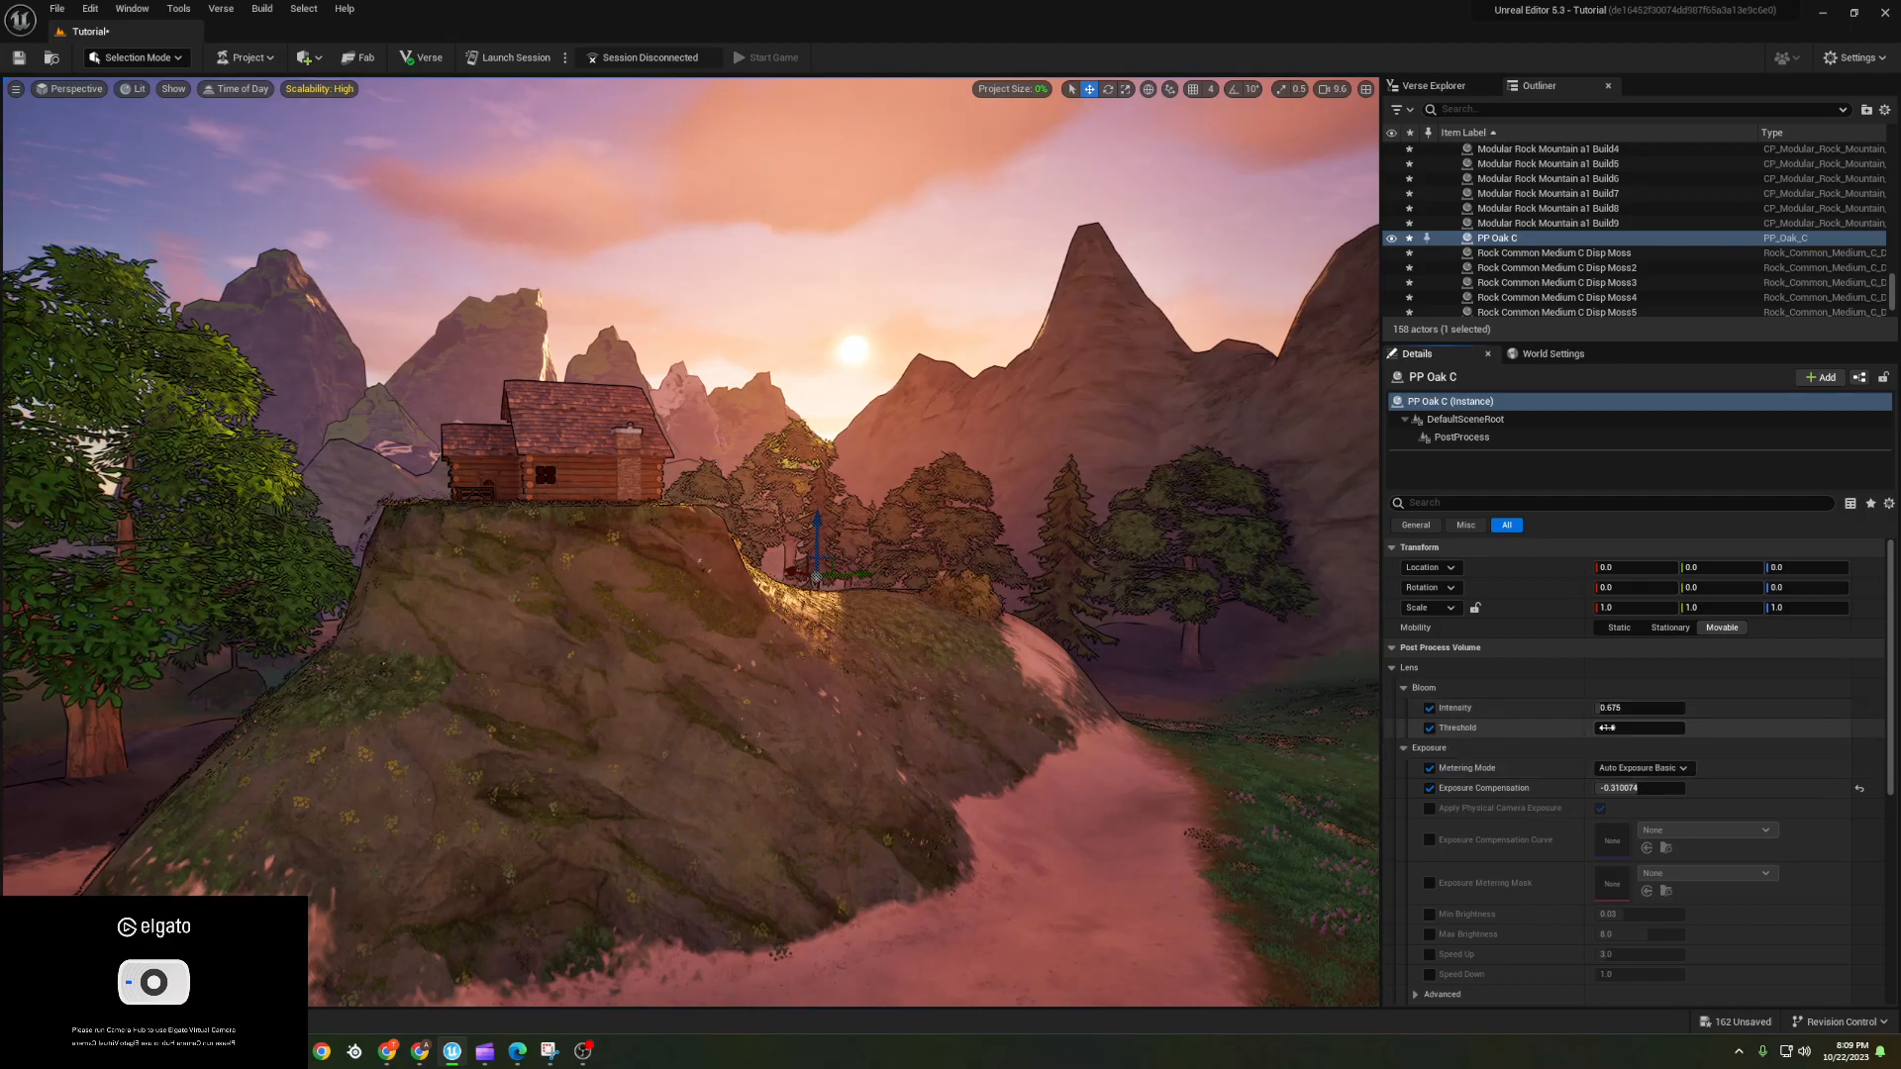
left_click_drag(1604, 727, 1614, 709)
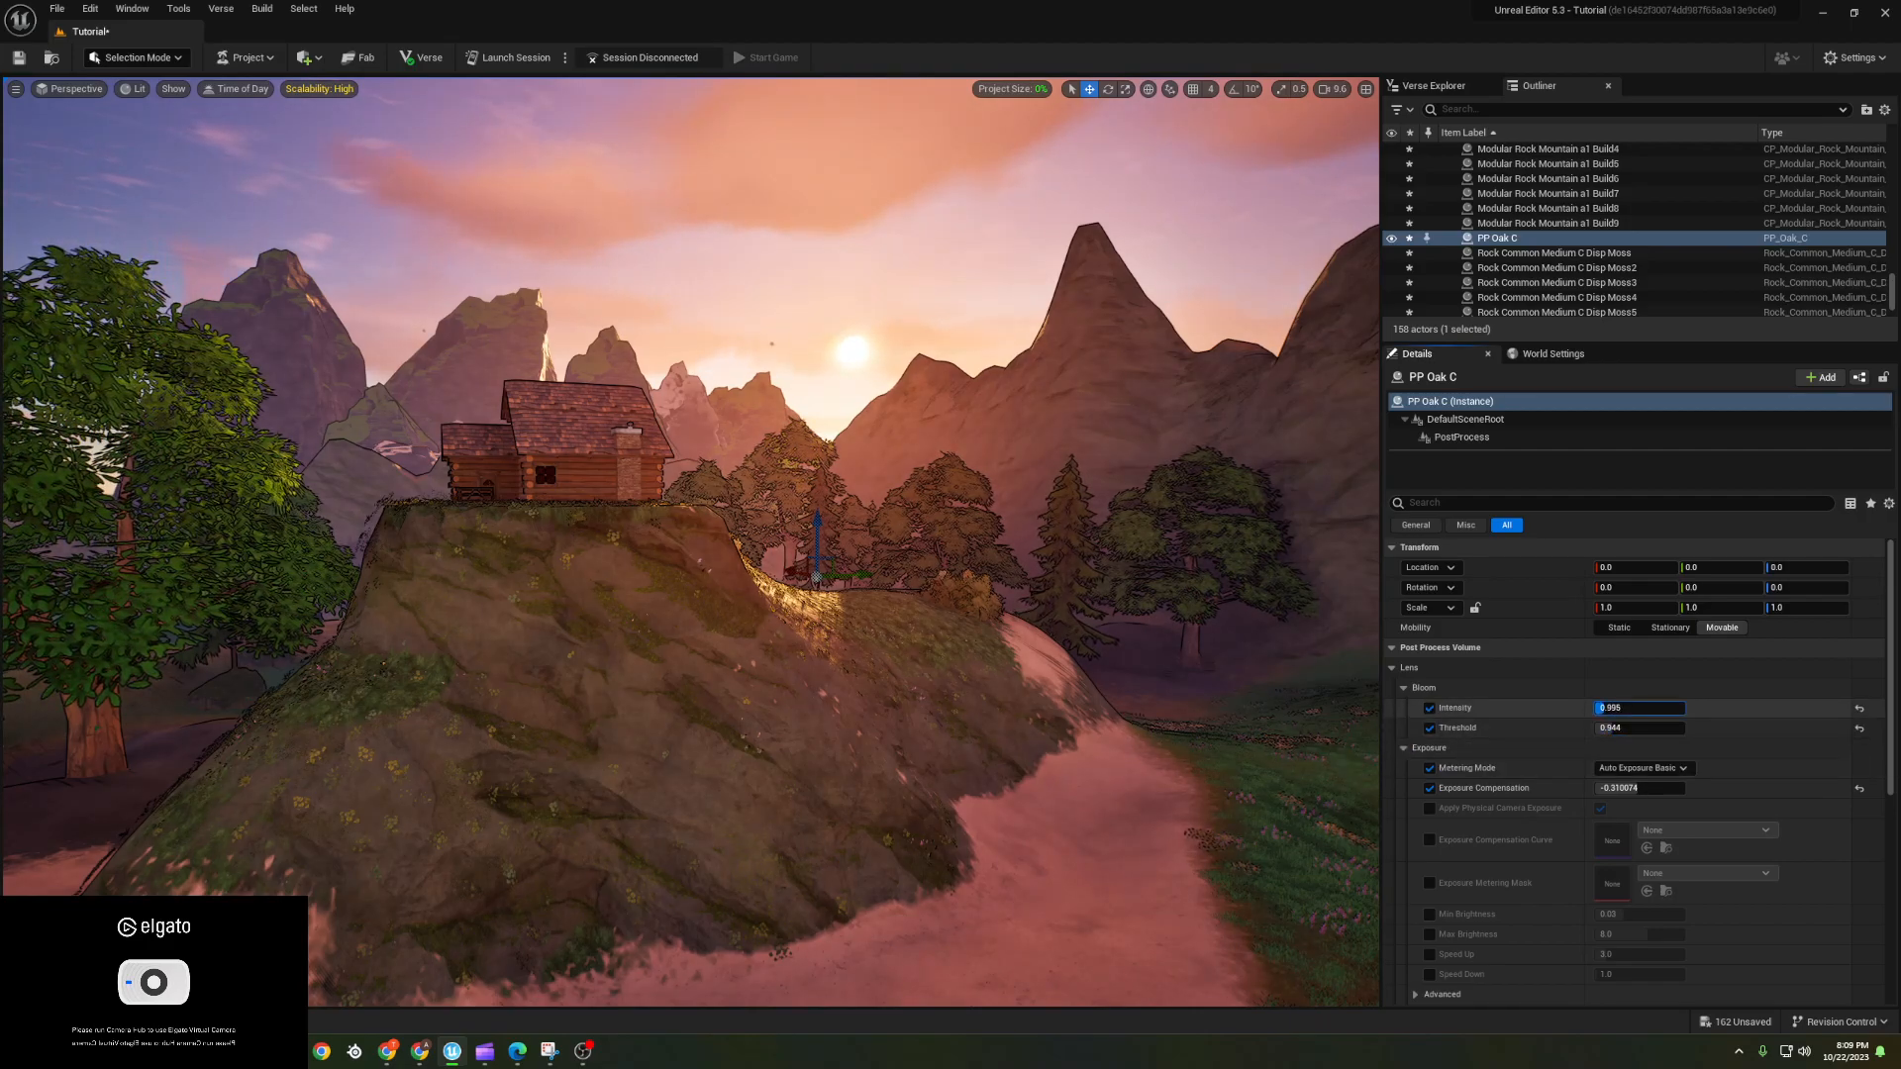
- Enable PP Oak's local exposure highlight contrast scale, reduce it to 0, and check the look around the scene
scroll(1470, 777, "down", 5)
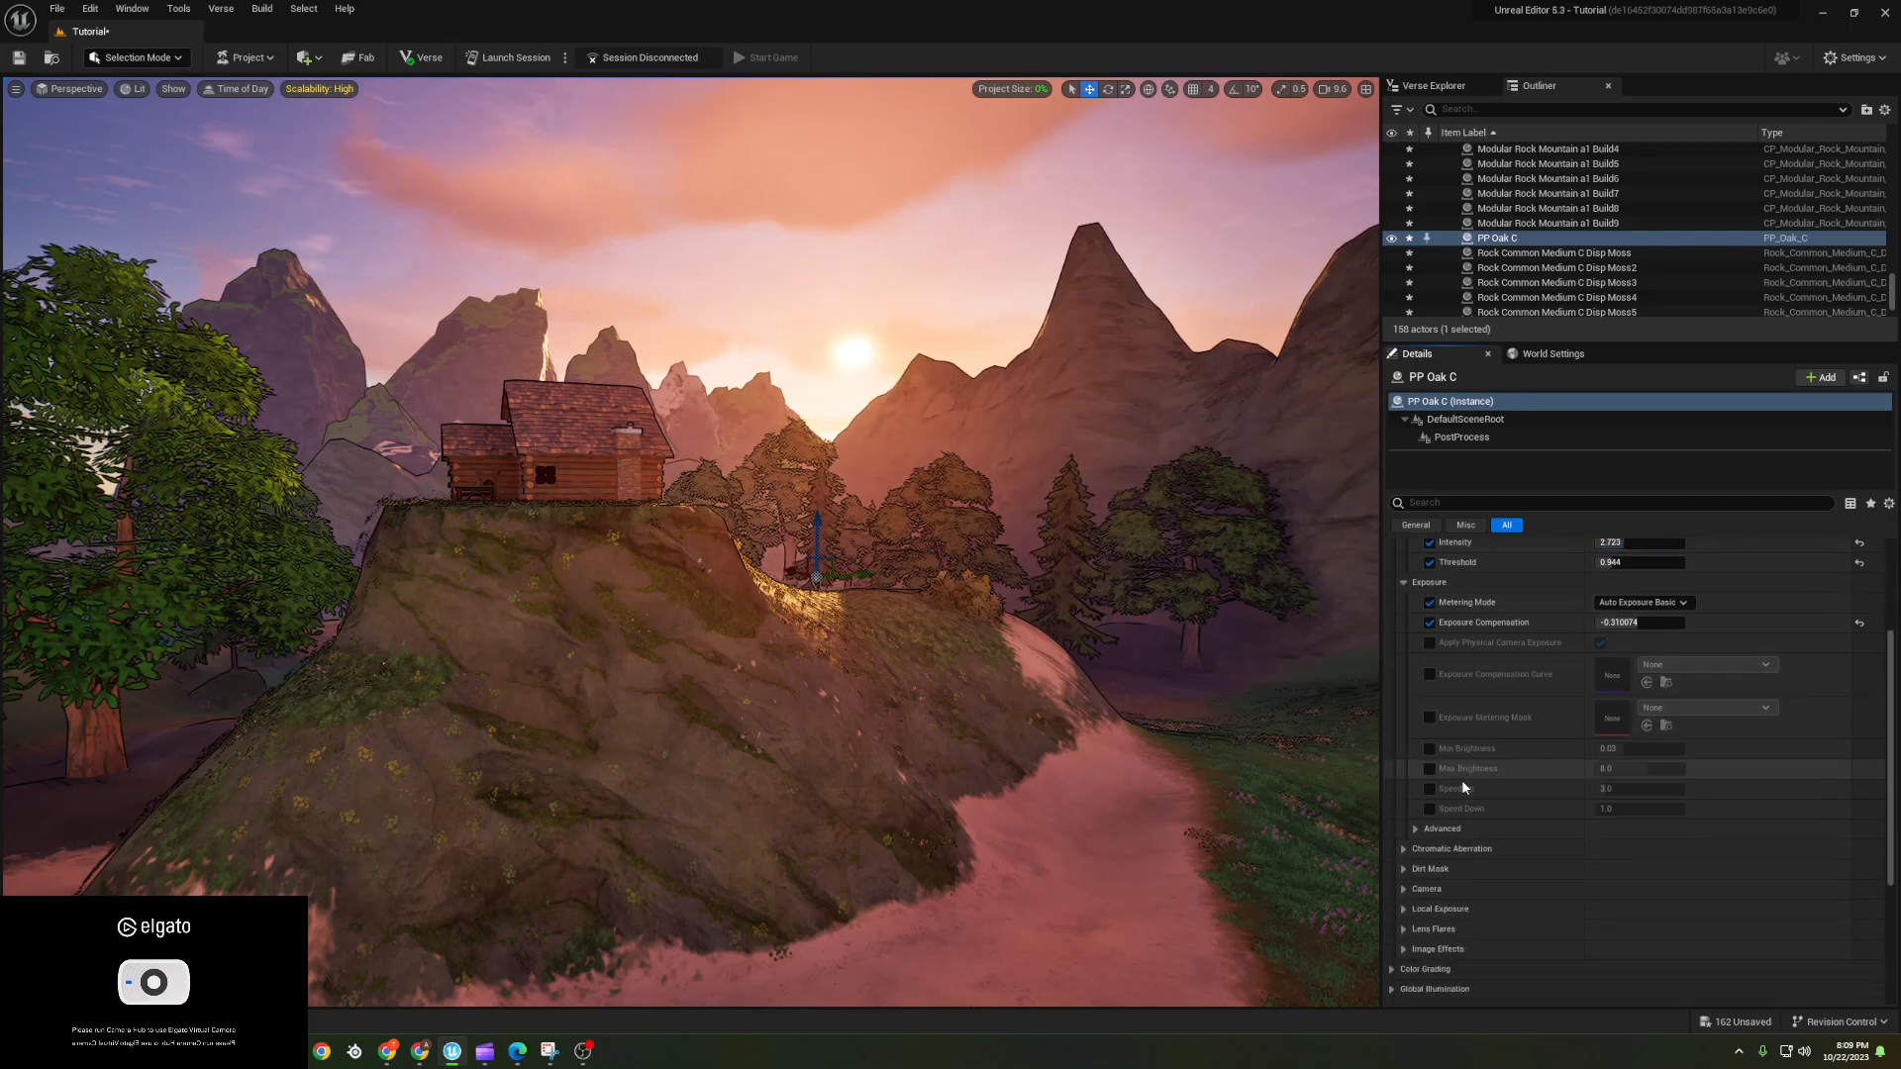
left_click(1404, 910)
scroll(1545, 926, "down", 4)
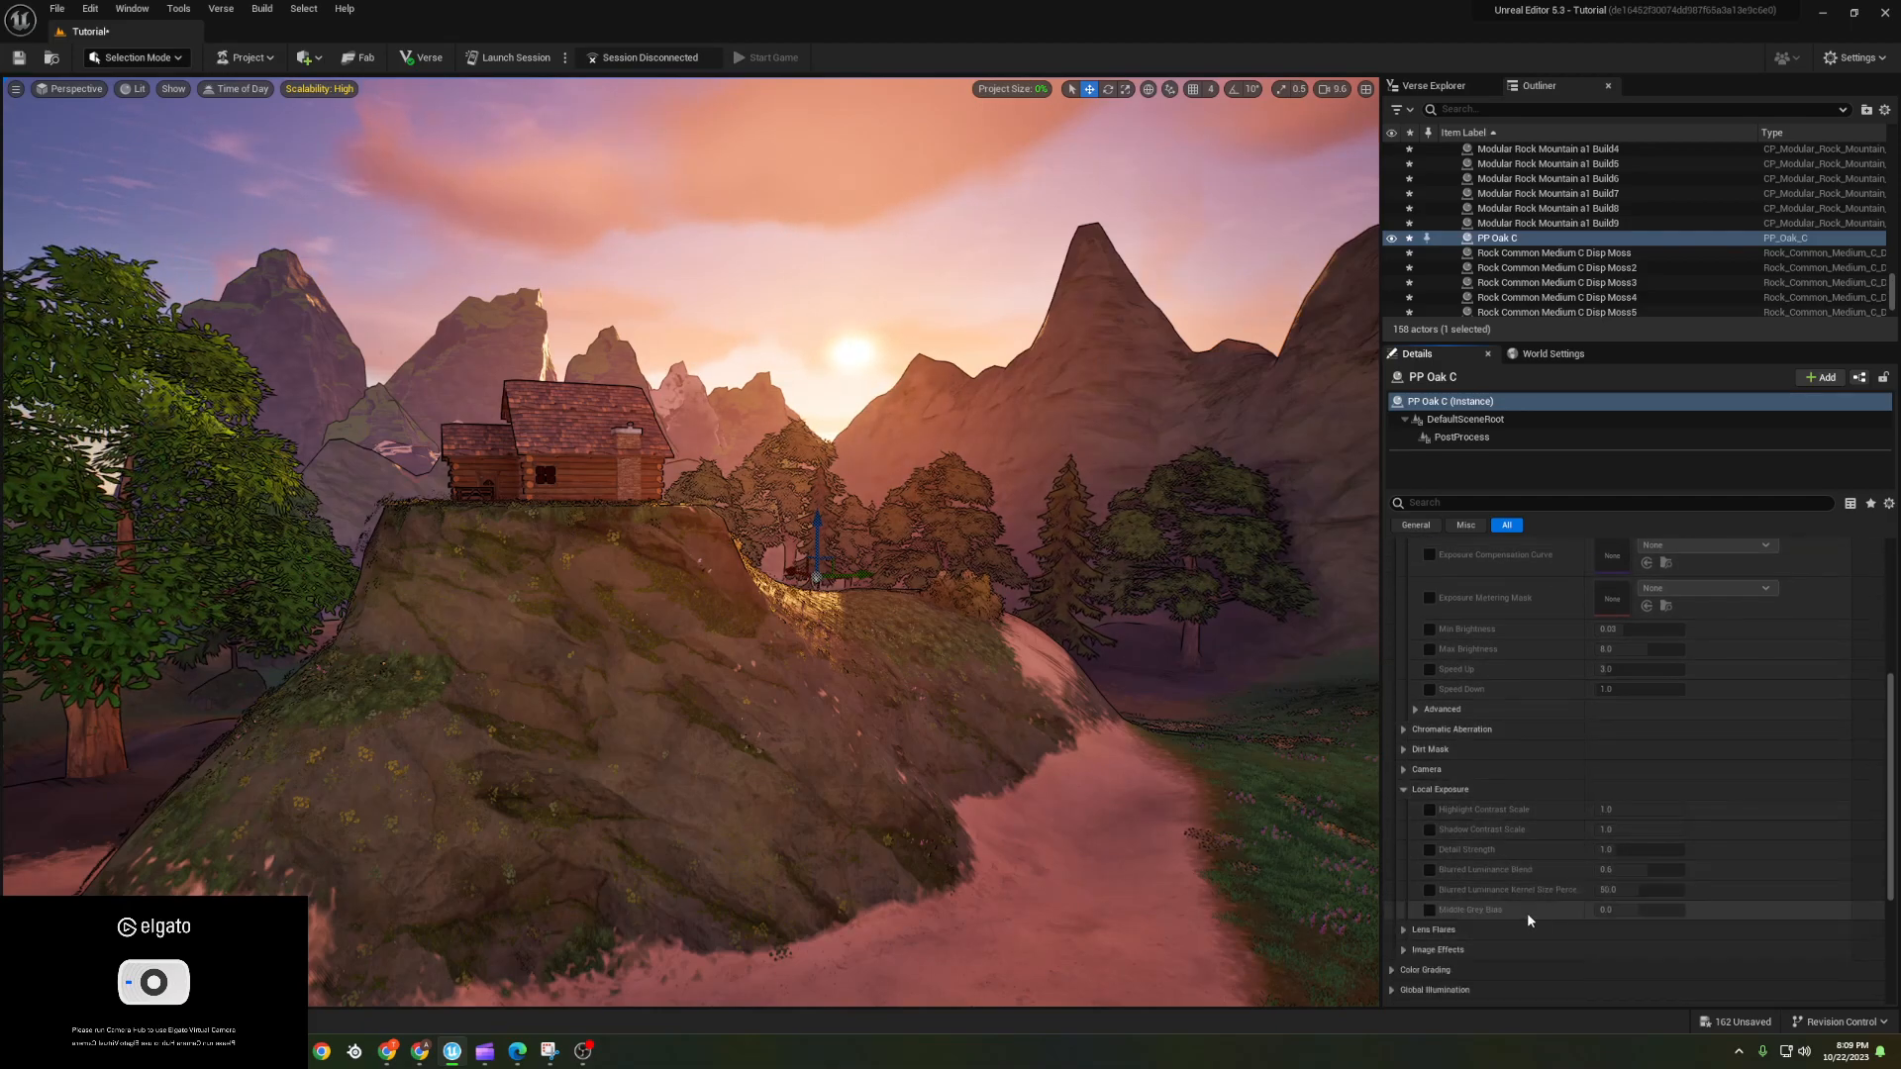
left_click(1429, 810)
left_click_drag(1648, 810, 1530, 810)
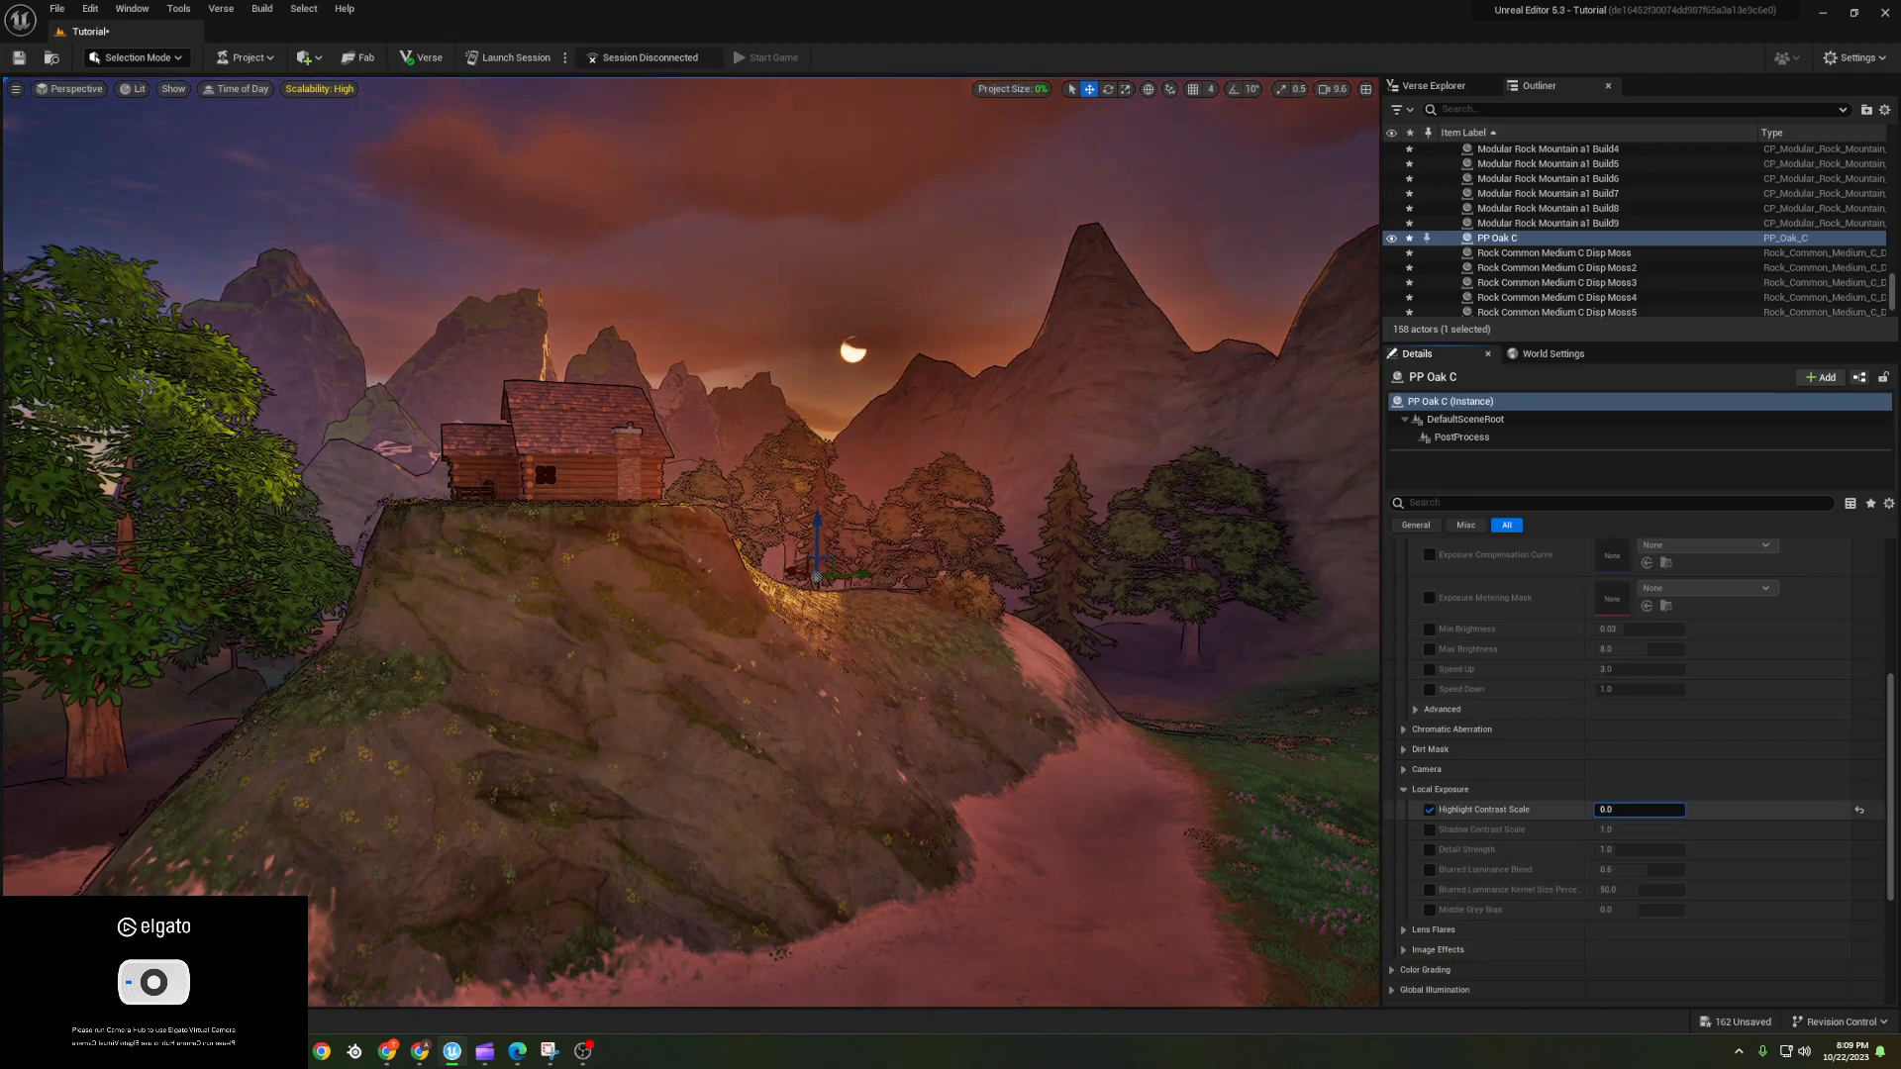
left_click(1217, 272)
key("d")
mouse_move(1217, 272)
right_mouse_down()
mouse_move(1139, 272)
mouse_move(1252, 273)
right_mouse_up()
key("a")
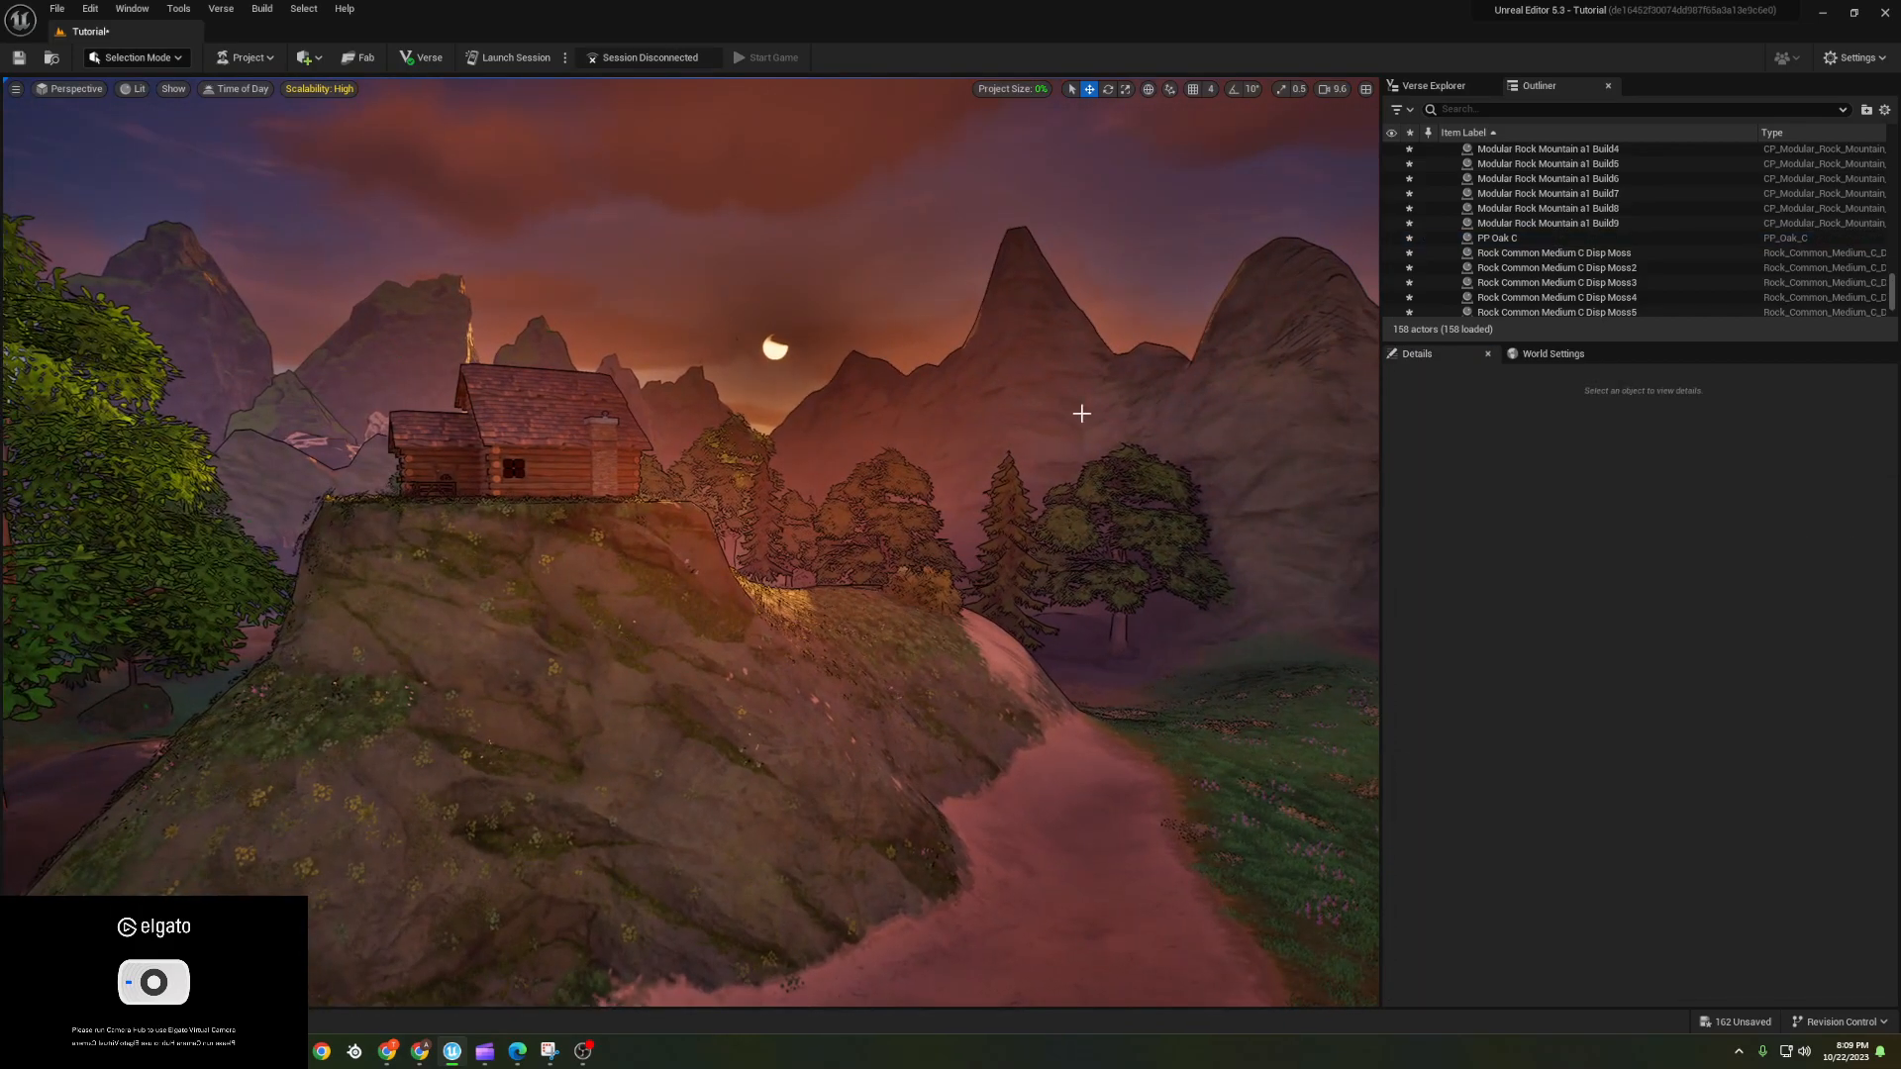
- Set PP Oak's highlight contrast scale to about 0.368 and enable its shadow contrast scale at 0
left_click(1498, 238)
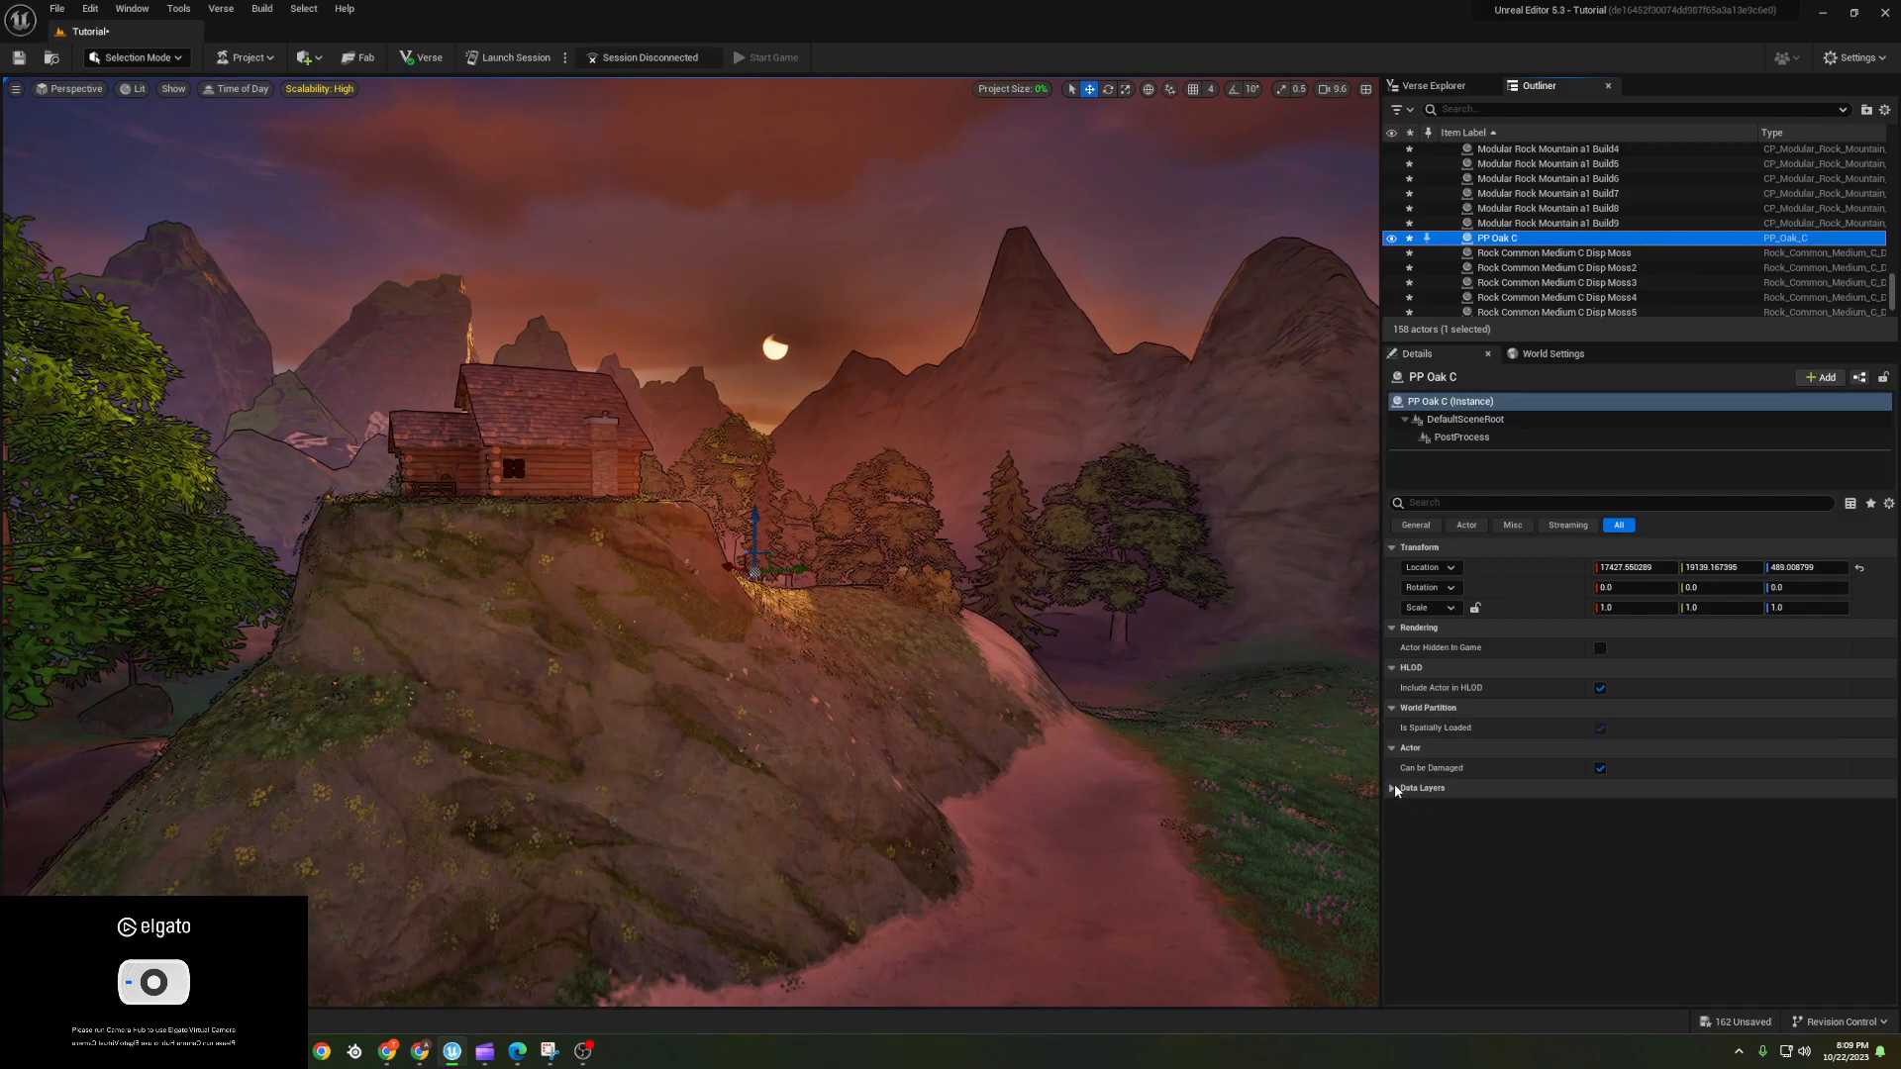
left_click(1462, 437)
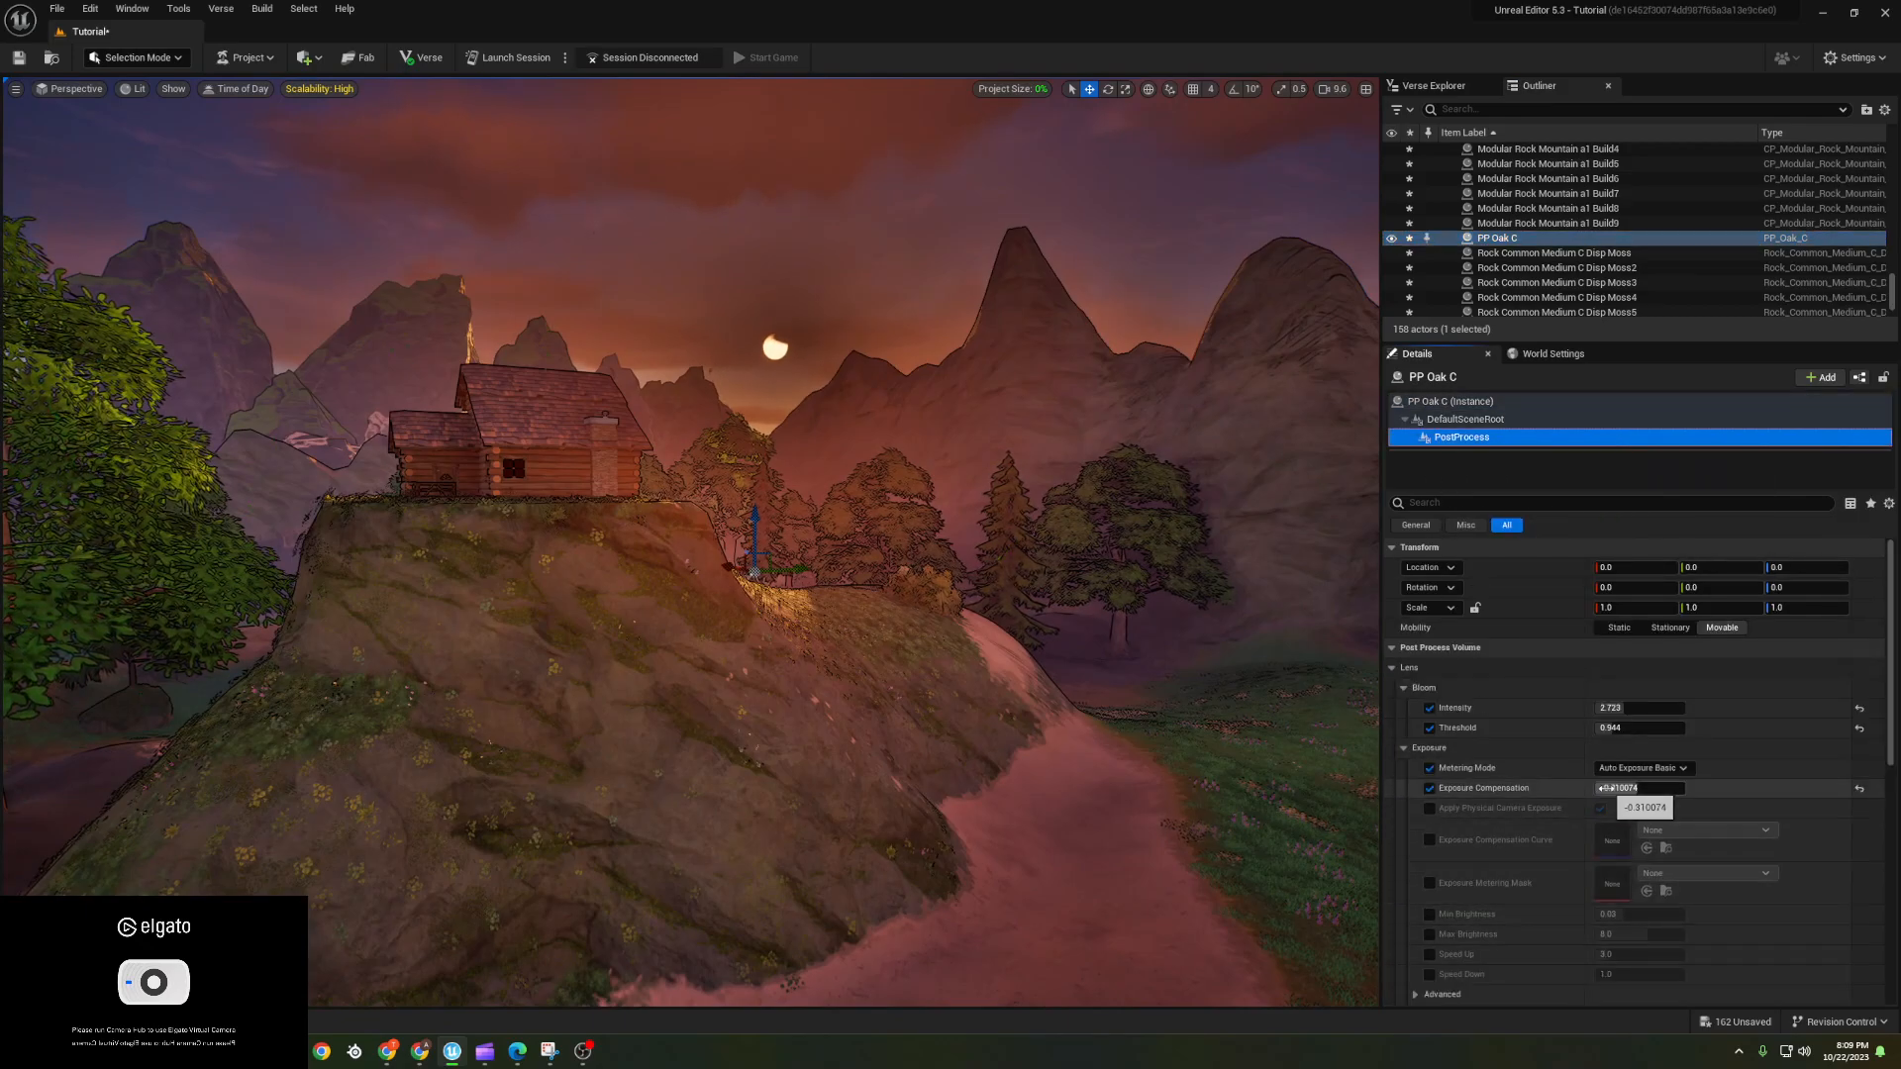
scroll(1619, 782, "down", 5)
left_click_drag(1627, 809, 1674, 809)
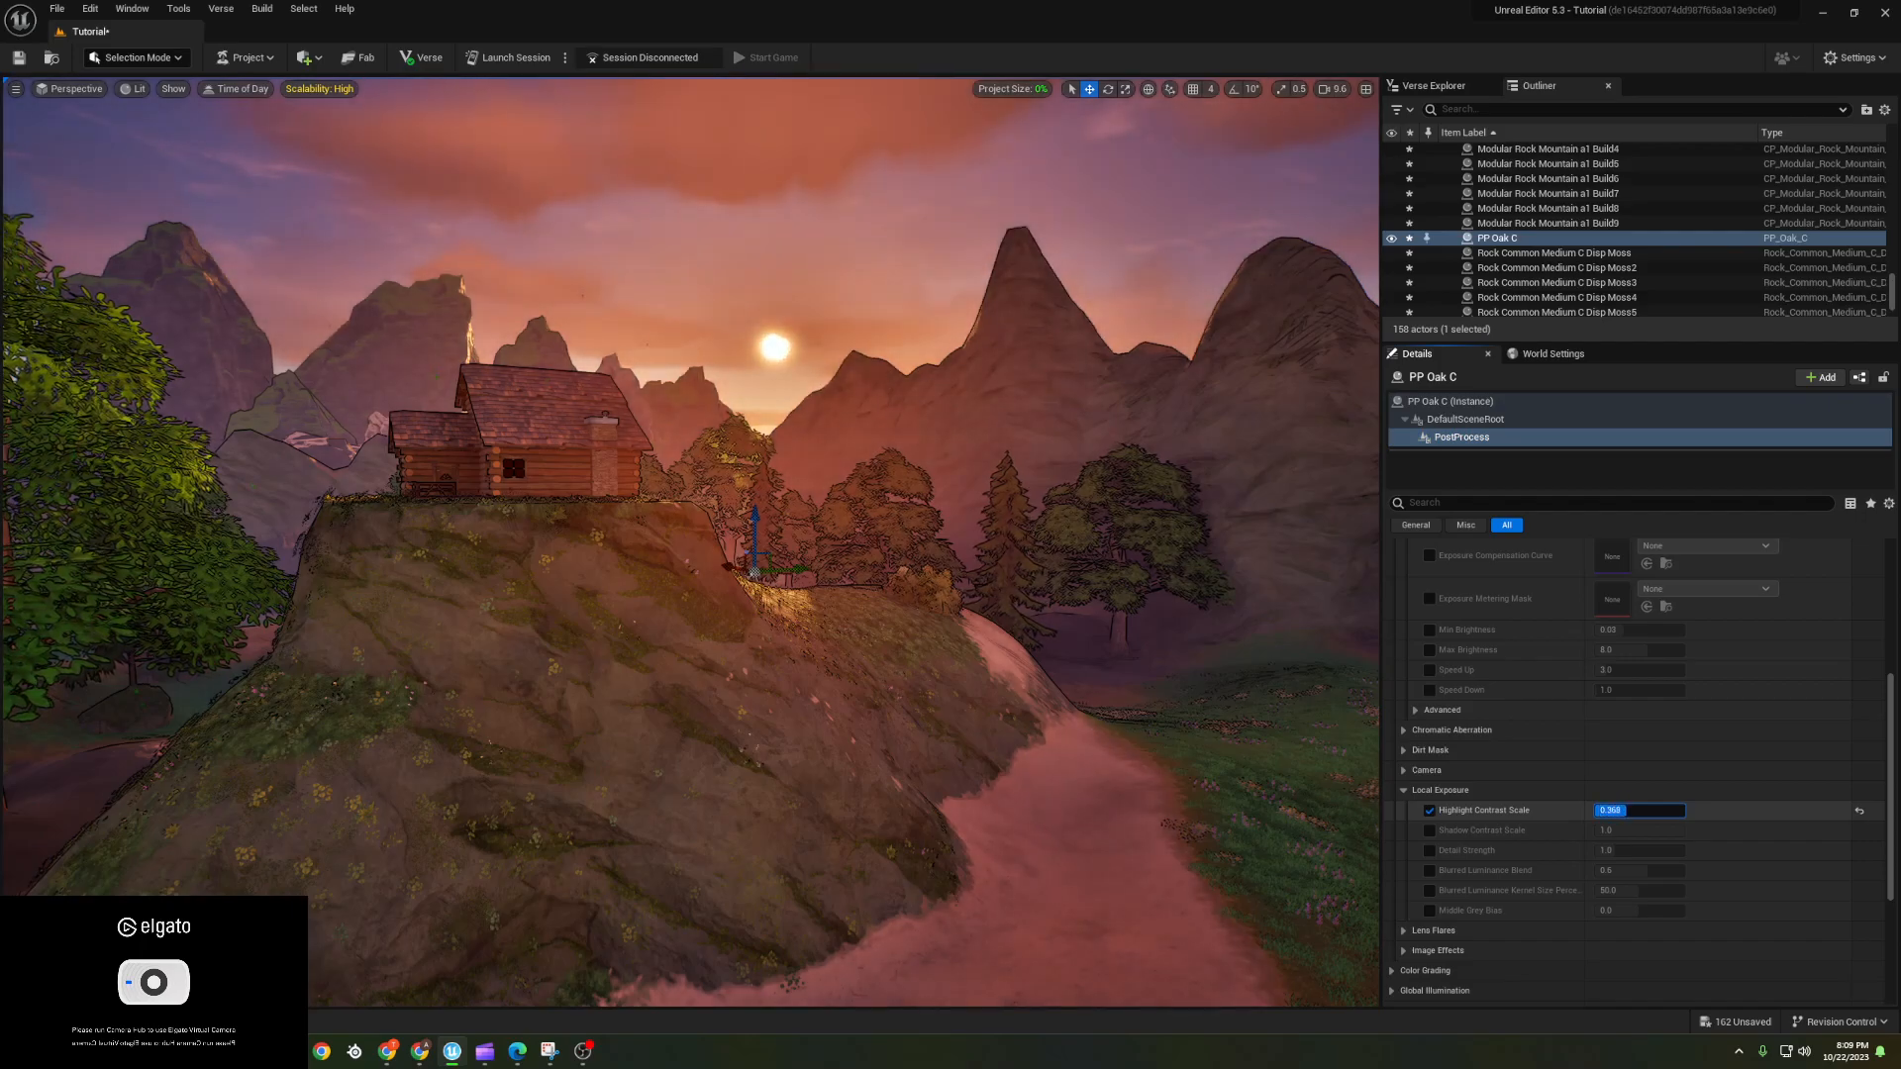
left_click(1429, 830)
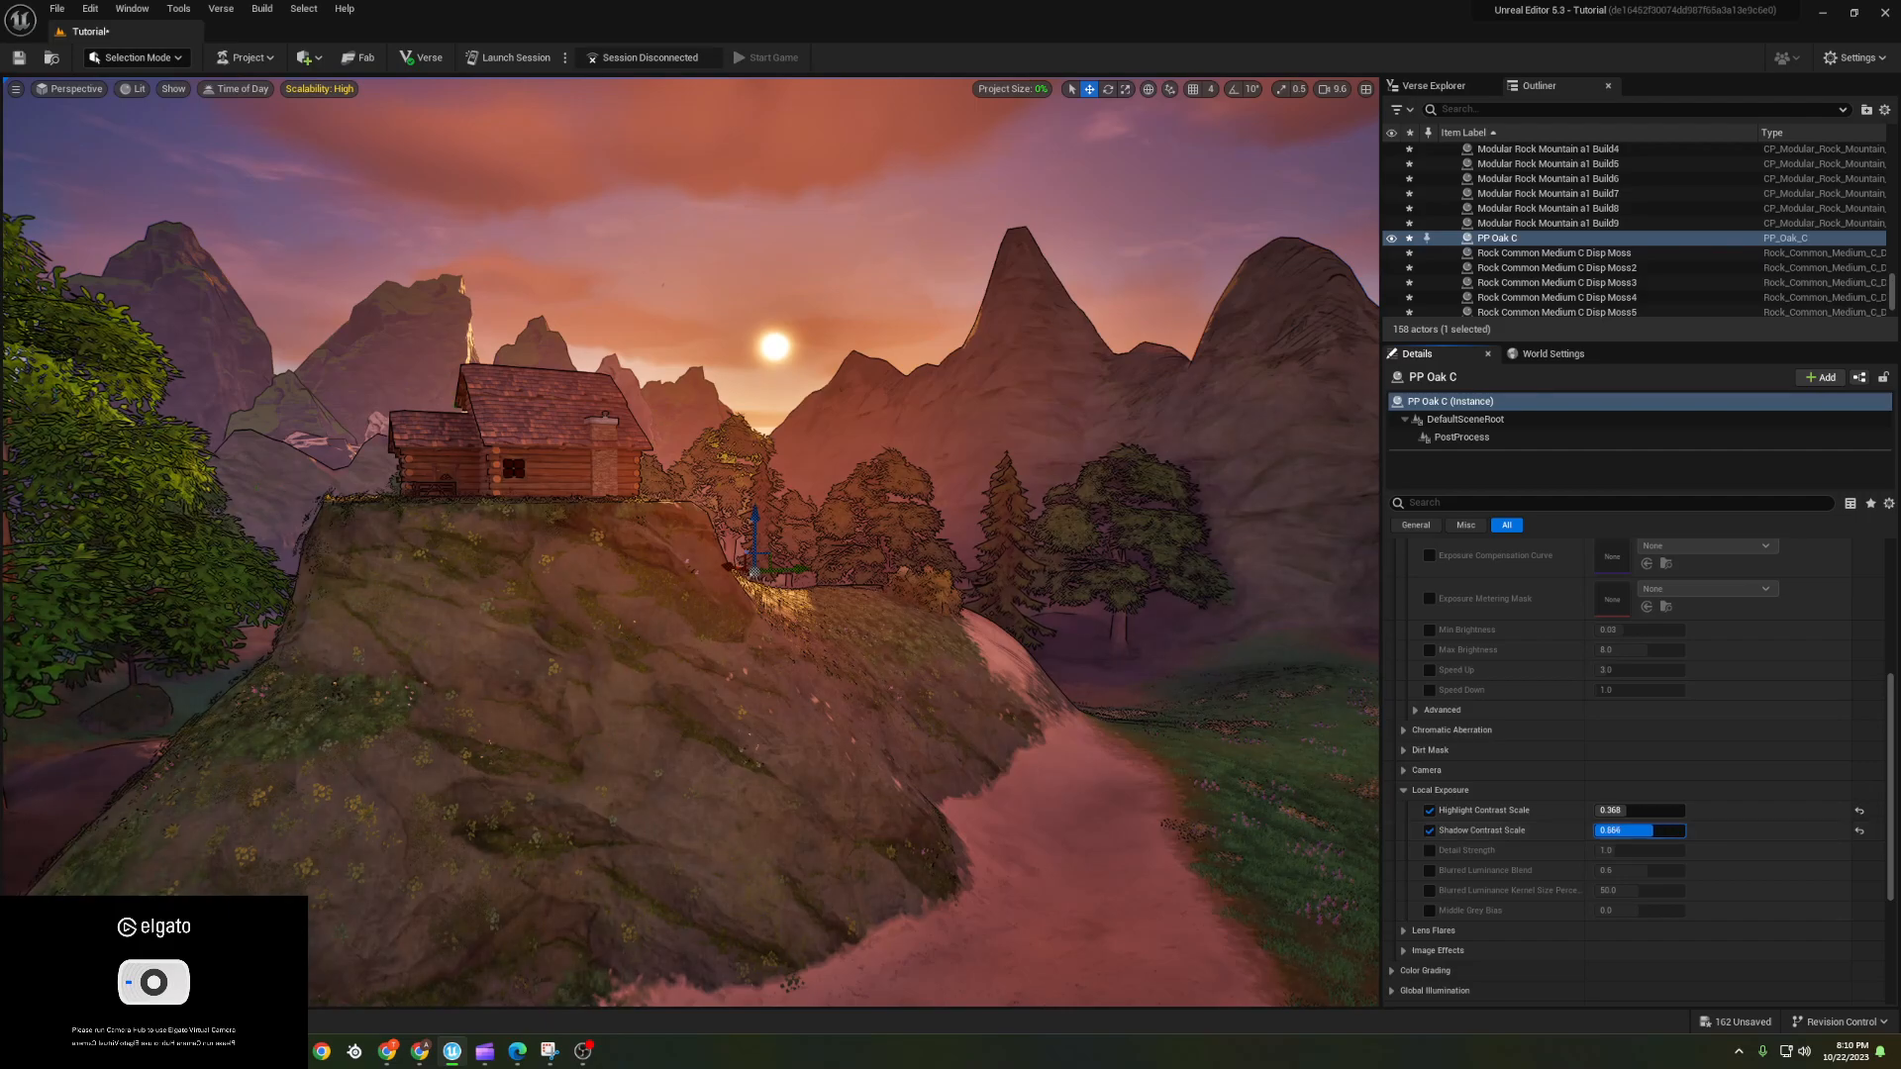
left_click_drag(1654, 830, 1627, 830)
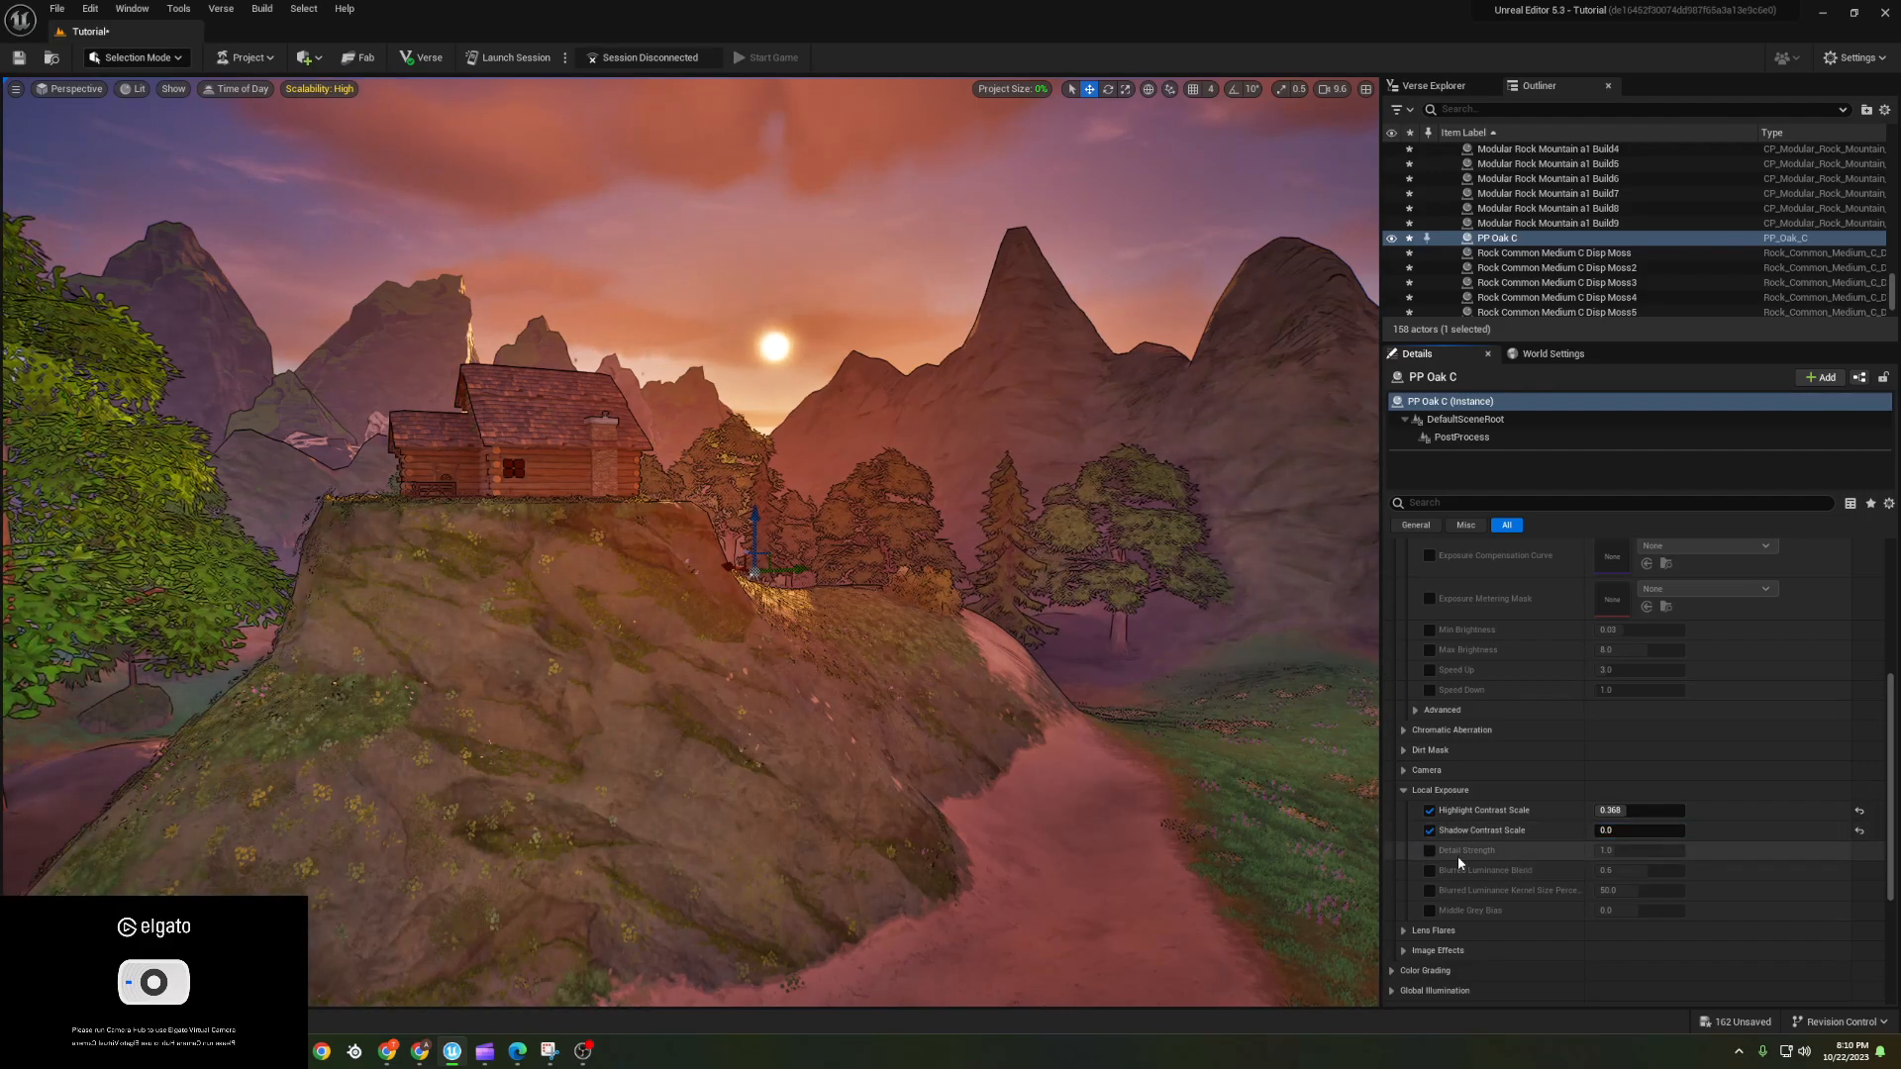
- Enable PP Oak's lens flare intensity and raise it to about 5.2
left_click(1404, 931)
scroll(1408, 936, "down", 1)
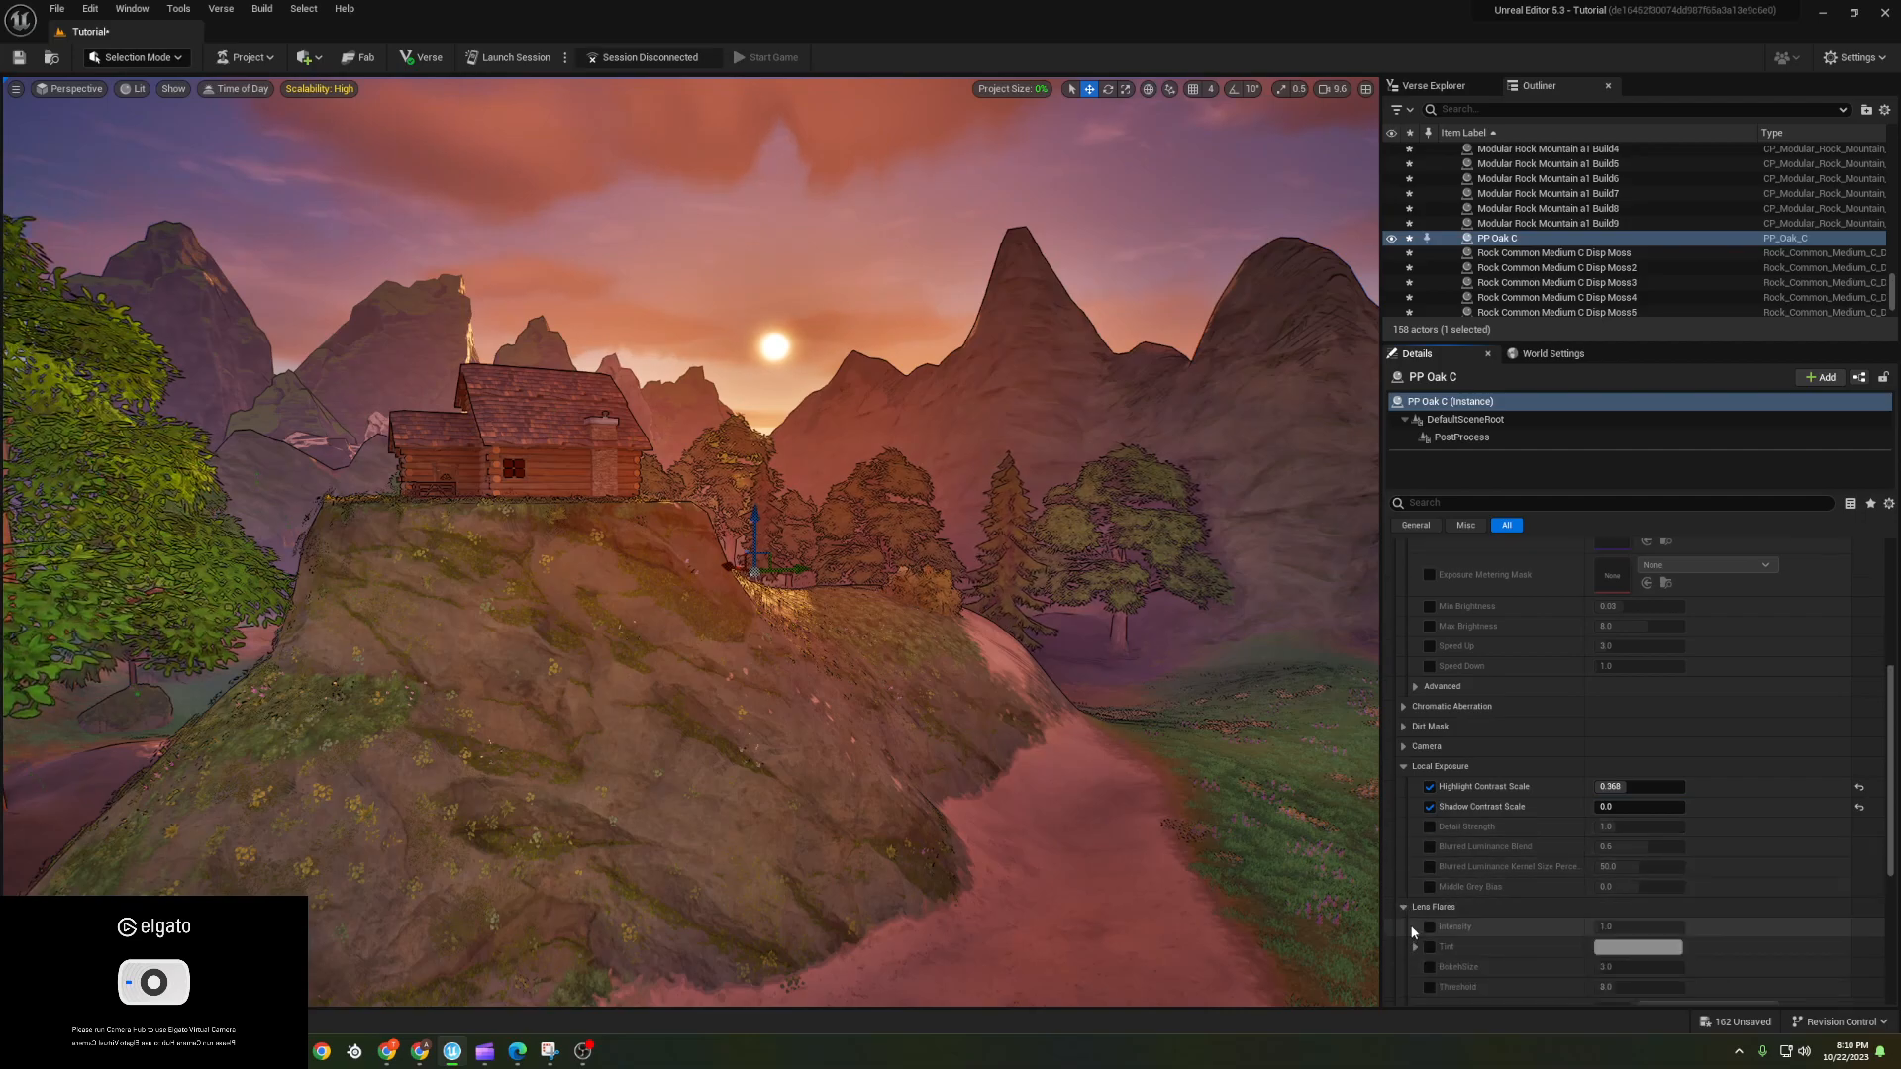
left_click(1429, 925)
left_click_drag(1644, 927, 1763, 926)
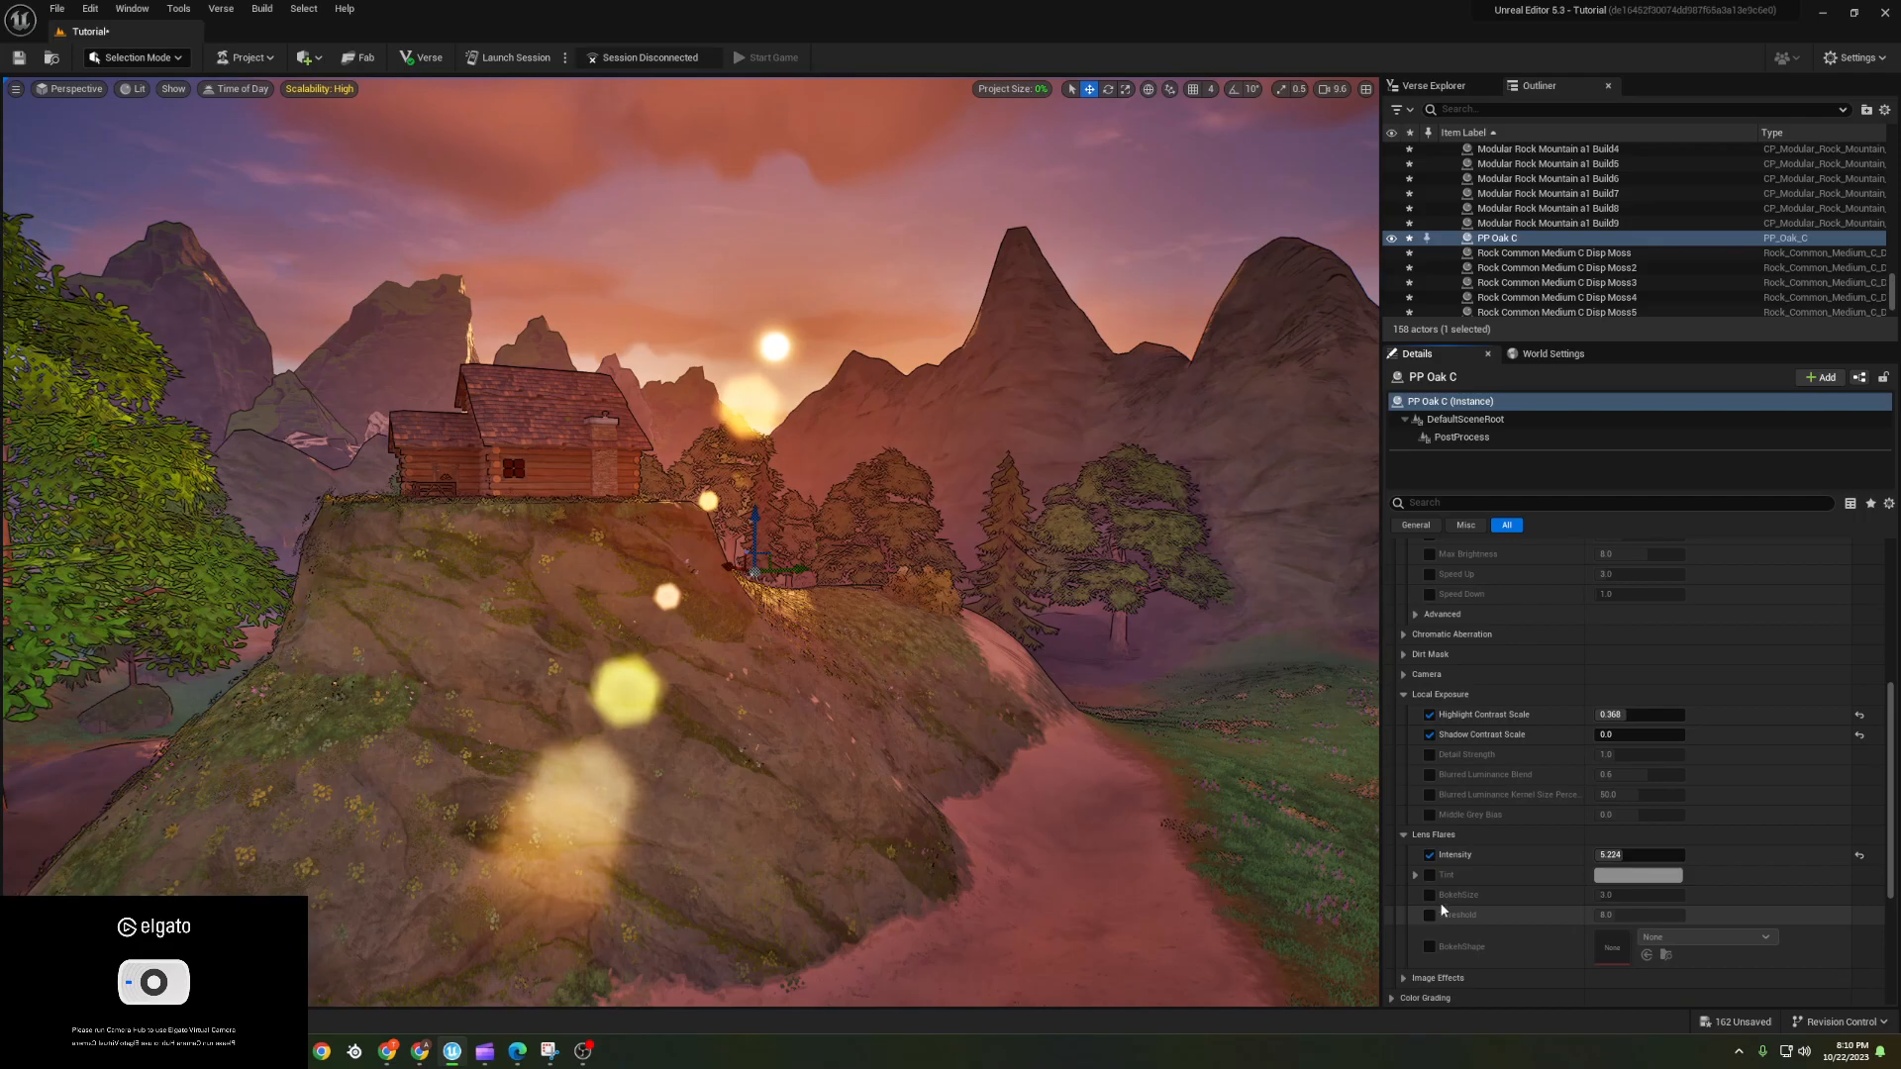
scroll(1406, 814, "down", 4)
left_click(1404, 812)
- Set PP Oak's priority to about 1.96 billion, blend weight to about 0.072 and blend radius to 0, then view the hill
scroll(1405, 814, "down", 2)
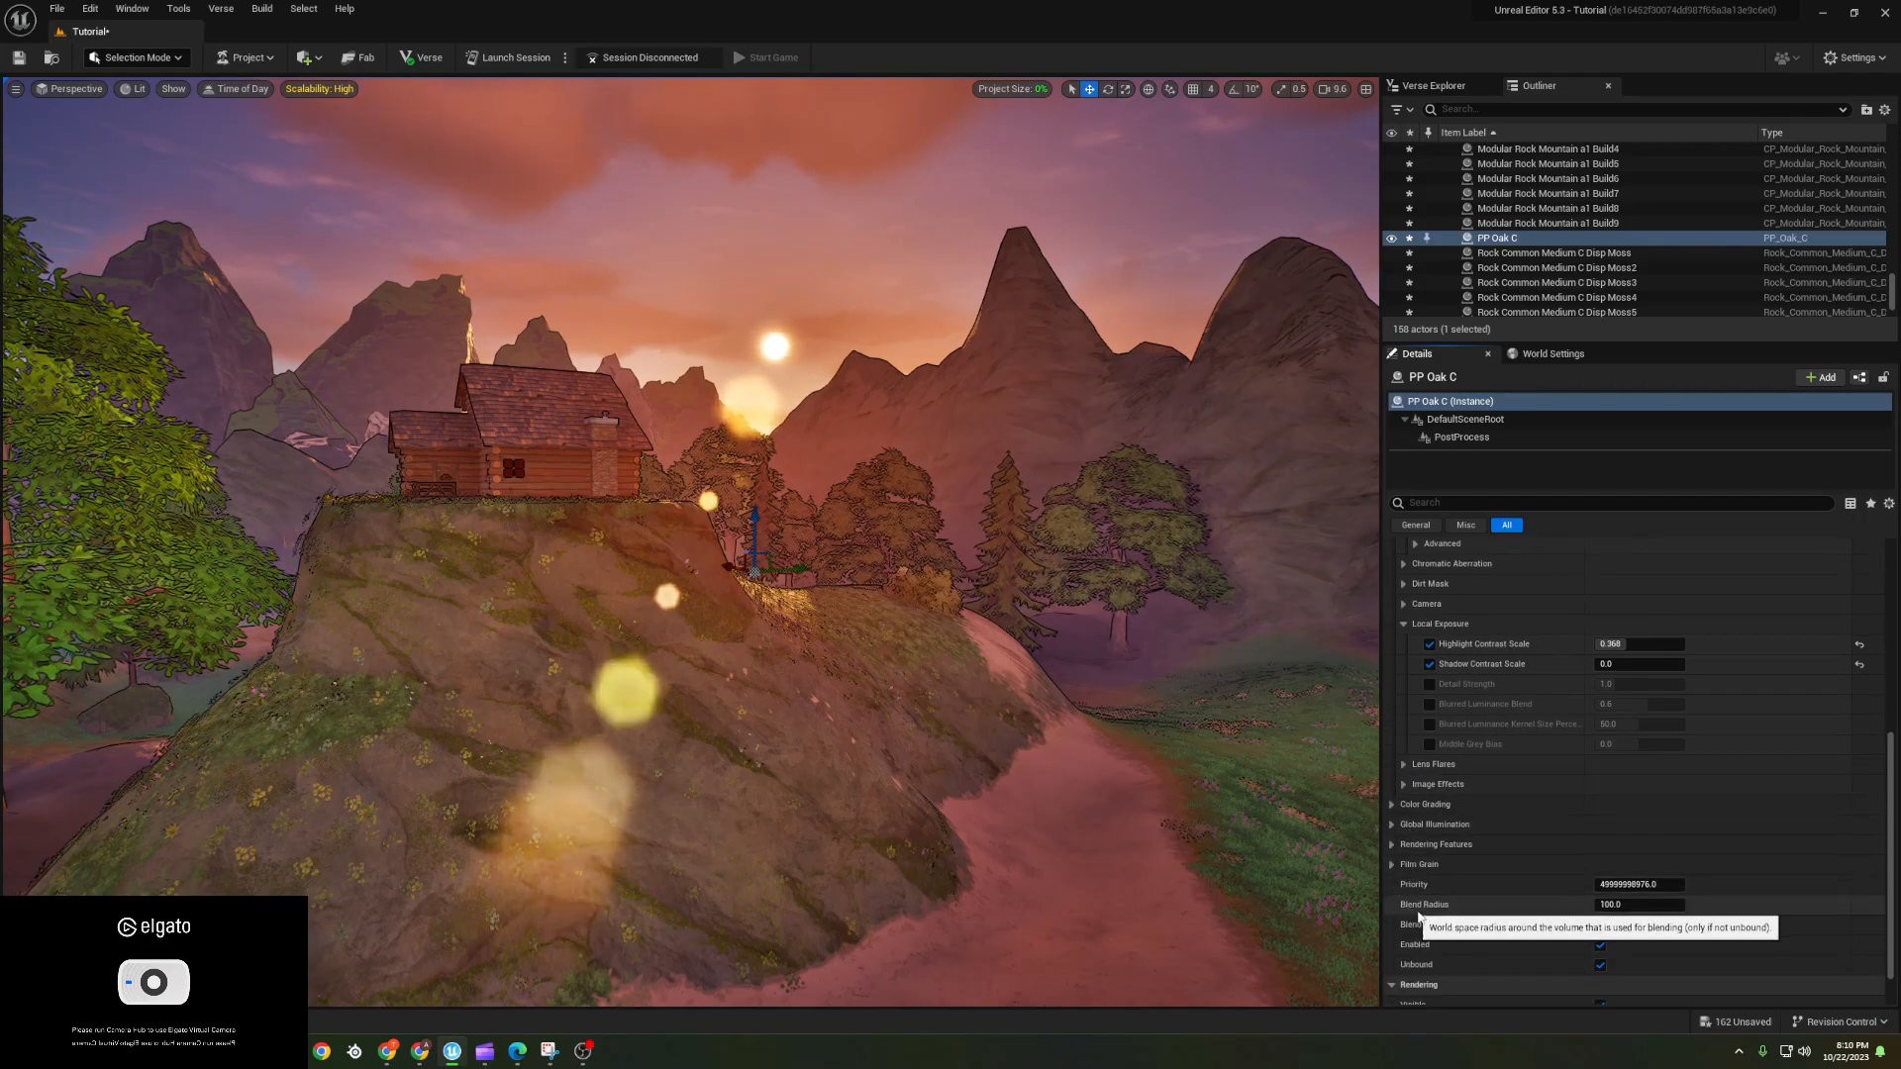
left_click_drag(1648, 887, 1570, 886)
mouse_move(1679, 926)
left_mouse_down()
mouse_move(1599, 926)
mouse_move(1671, 905)
left_mouse_up()
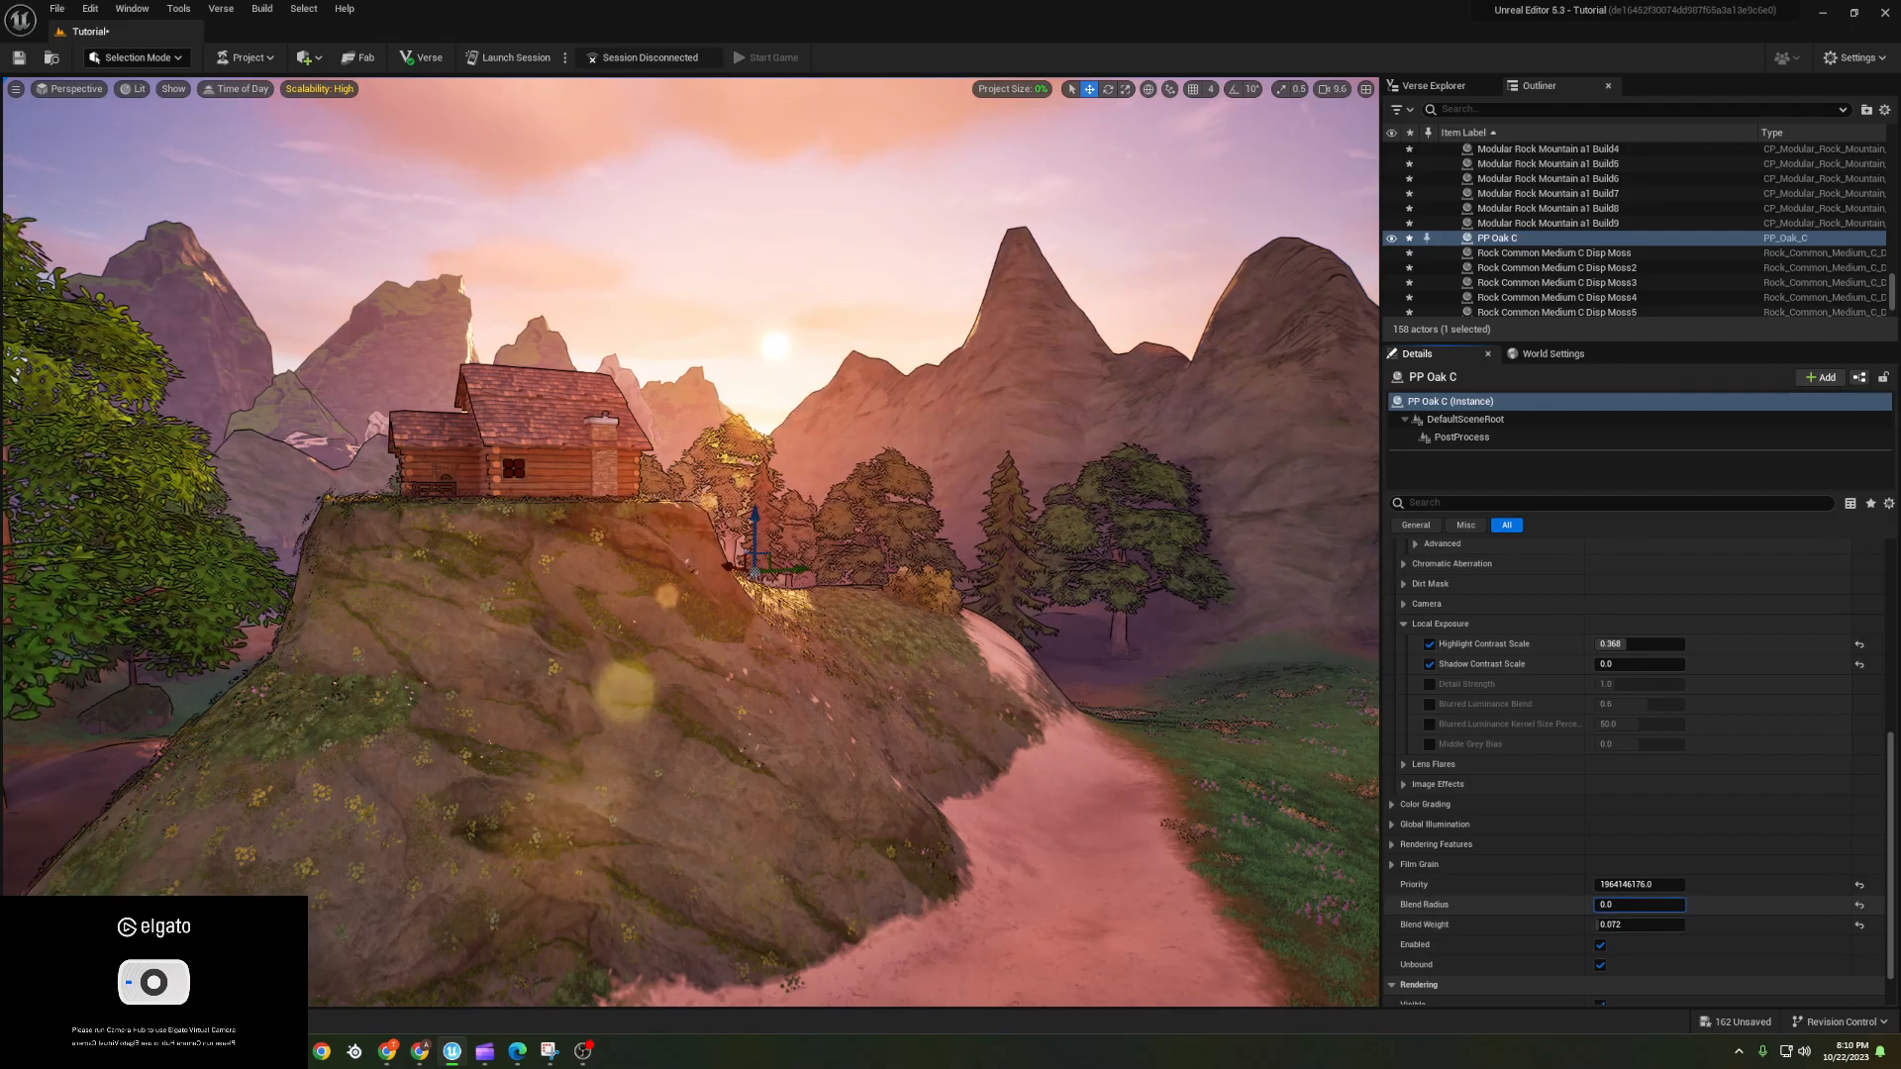
right_click_drag(1303, 815, 1261, 791)
key("s")
key("w")
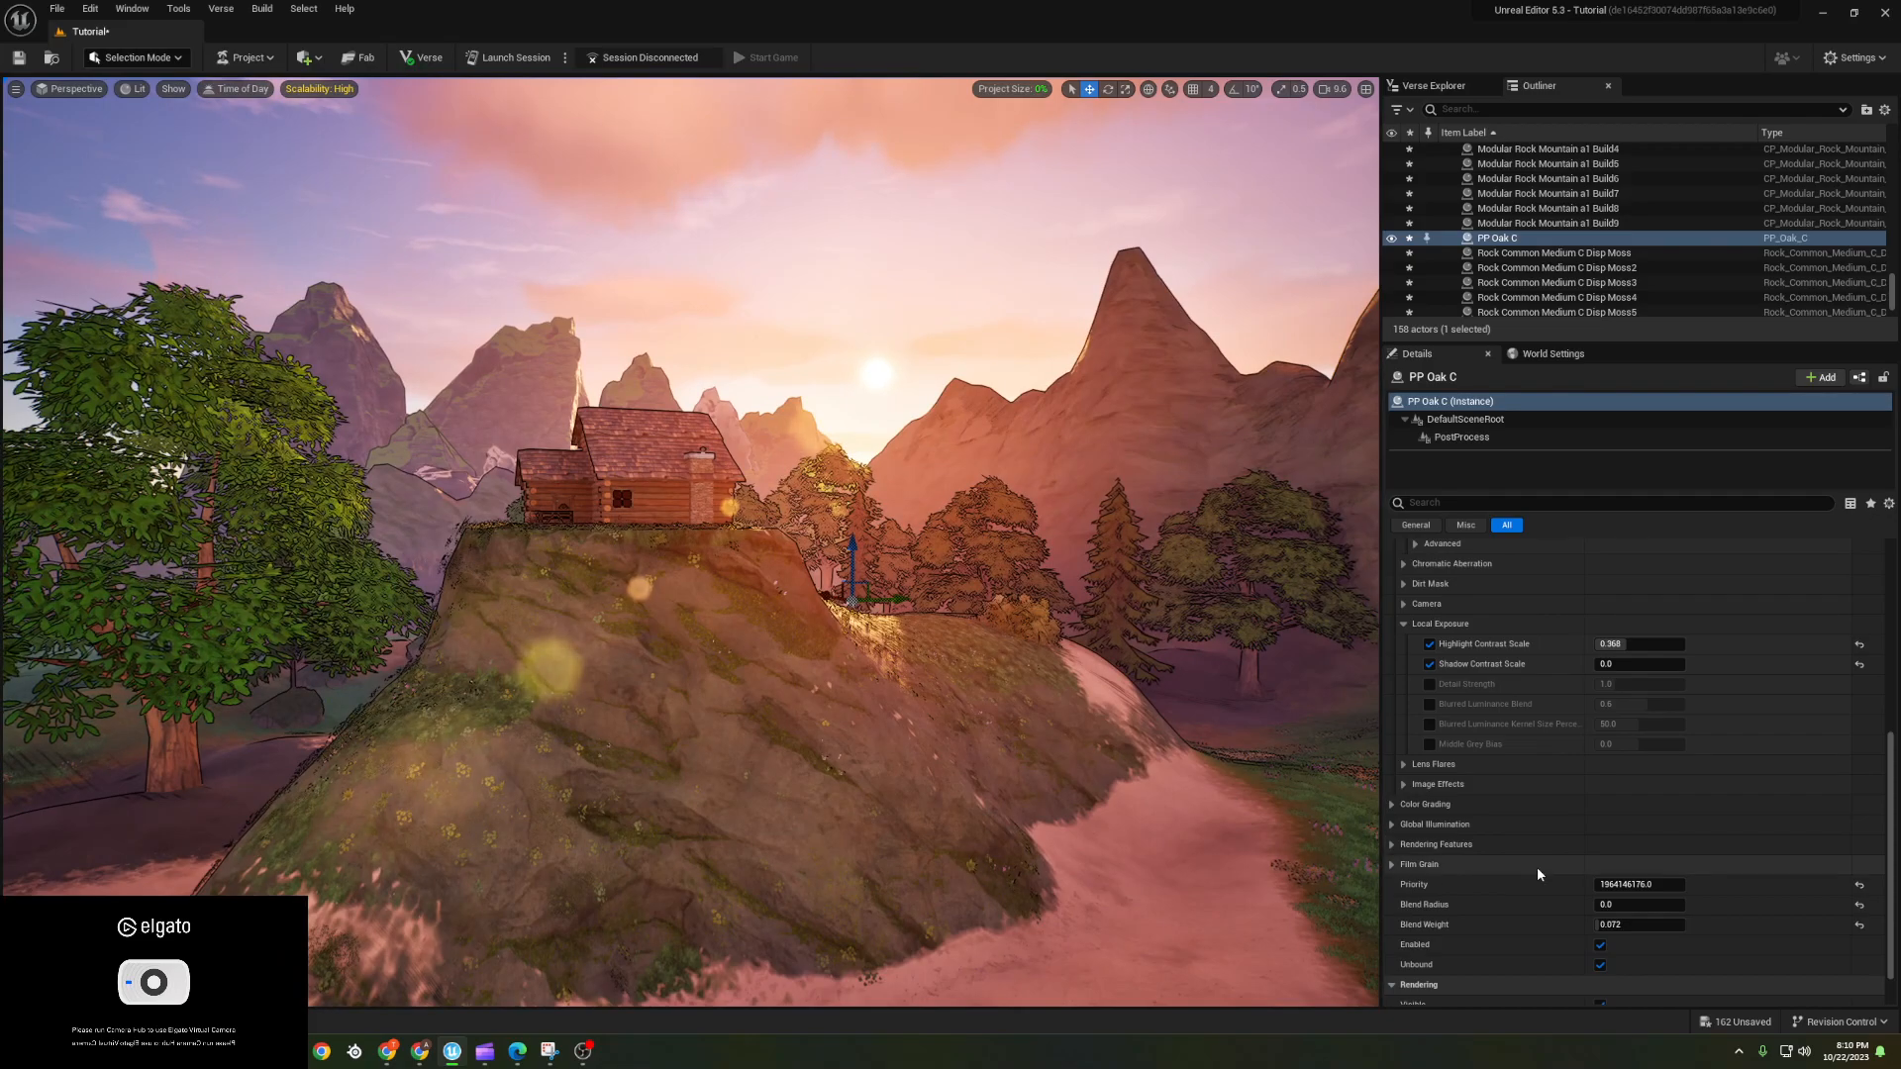
- Examine PP Oak's image effects, lens flare, camera, chromatic aberration and exposure settings
scroll(1537, 865, "down", 1)
scroll(1450, 900, "up", 1)
left_click(1499, 758)
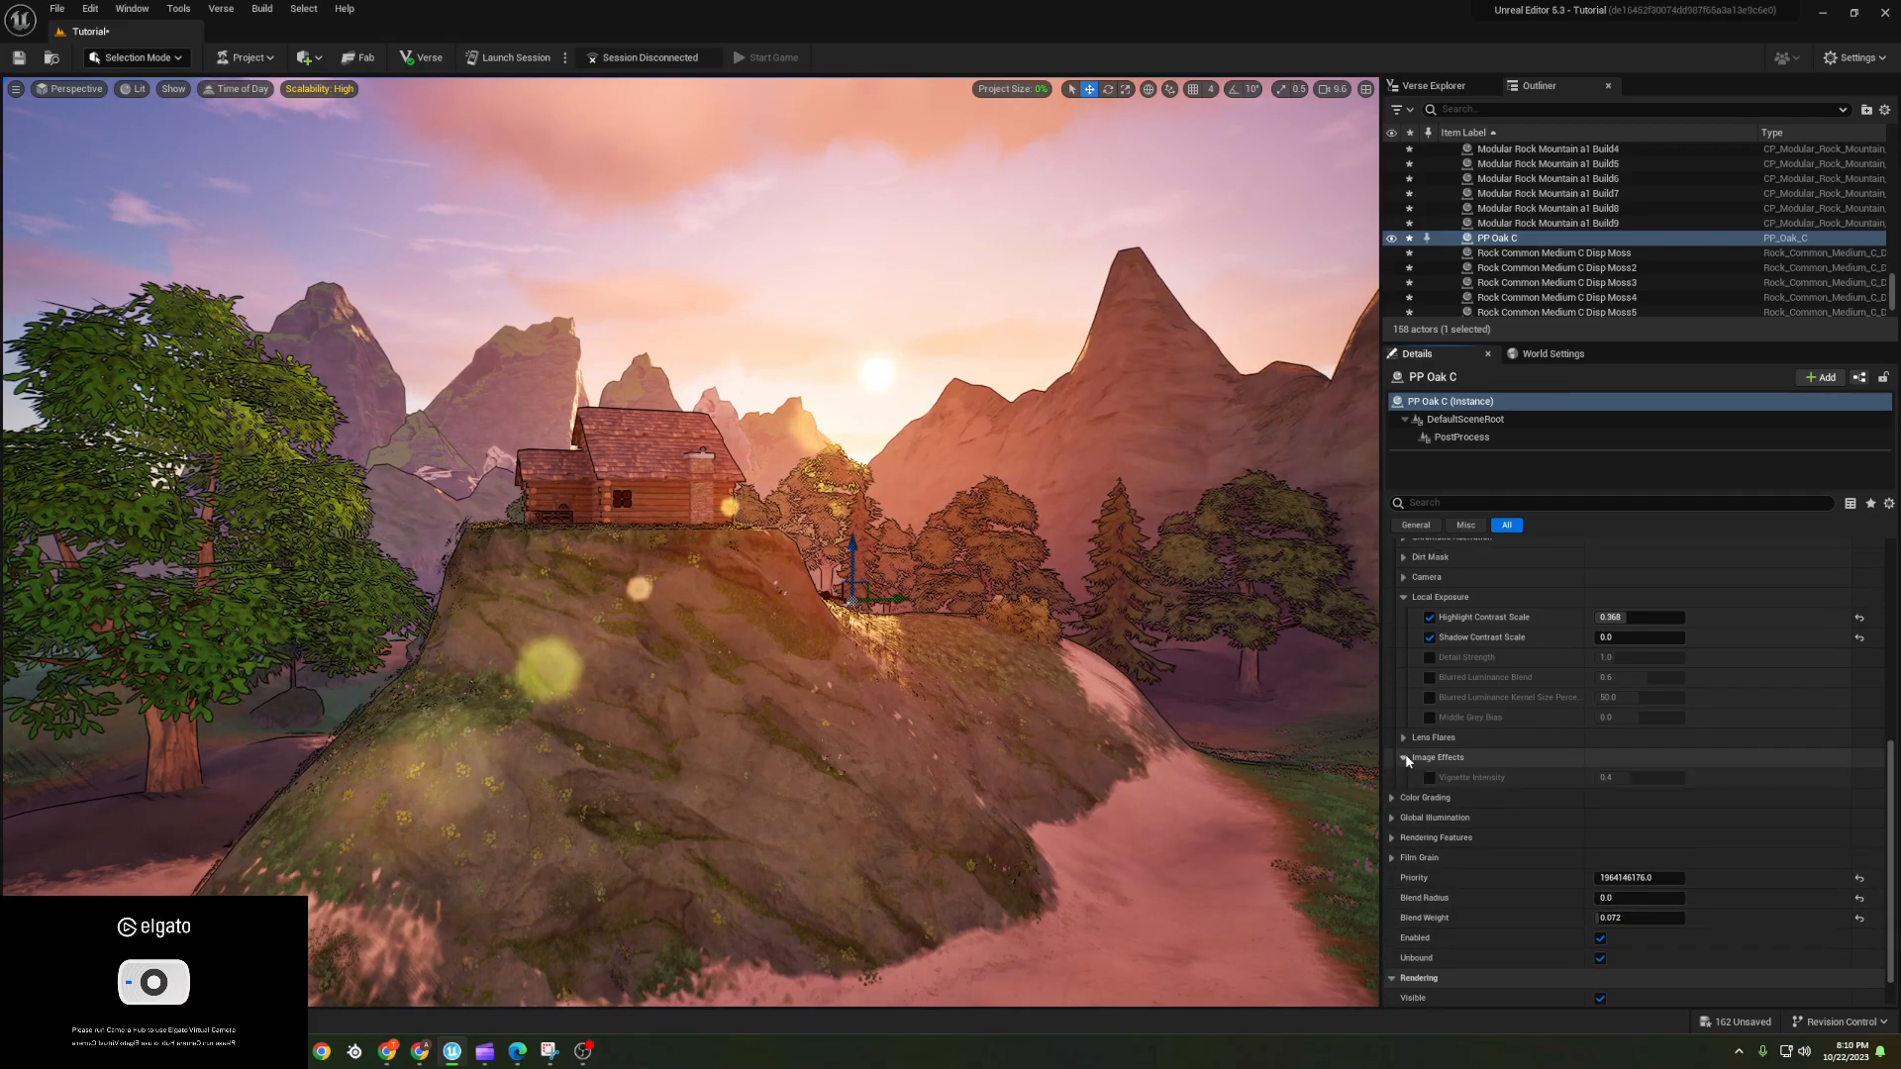
left_click(1403, 738)
left_click(1429, 757)
left_click(1406, 740)
left_click(1402, 577)
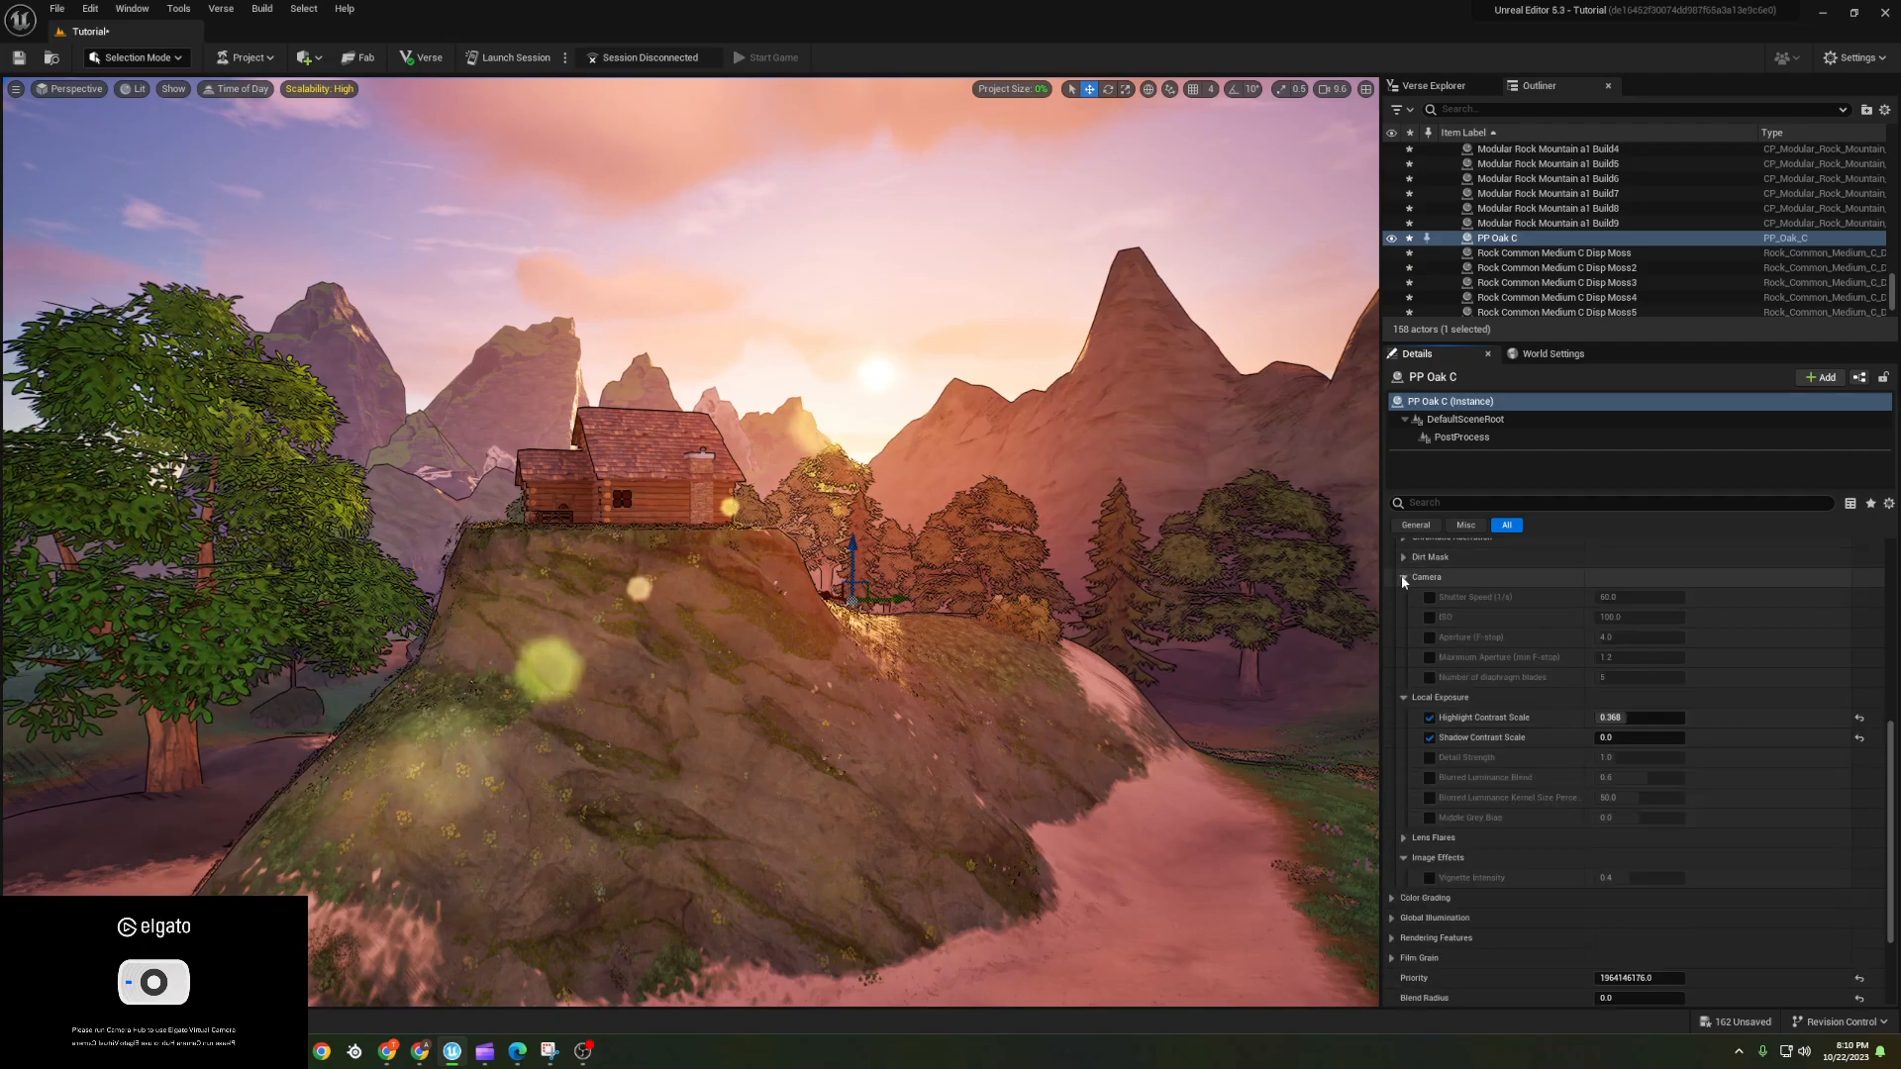
scroll(1446, 597, "up", 3)
left_click(1406, 609)
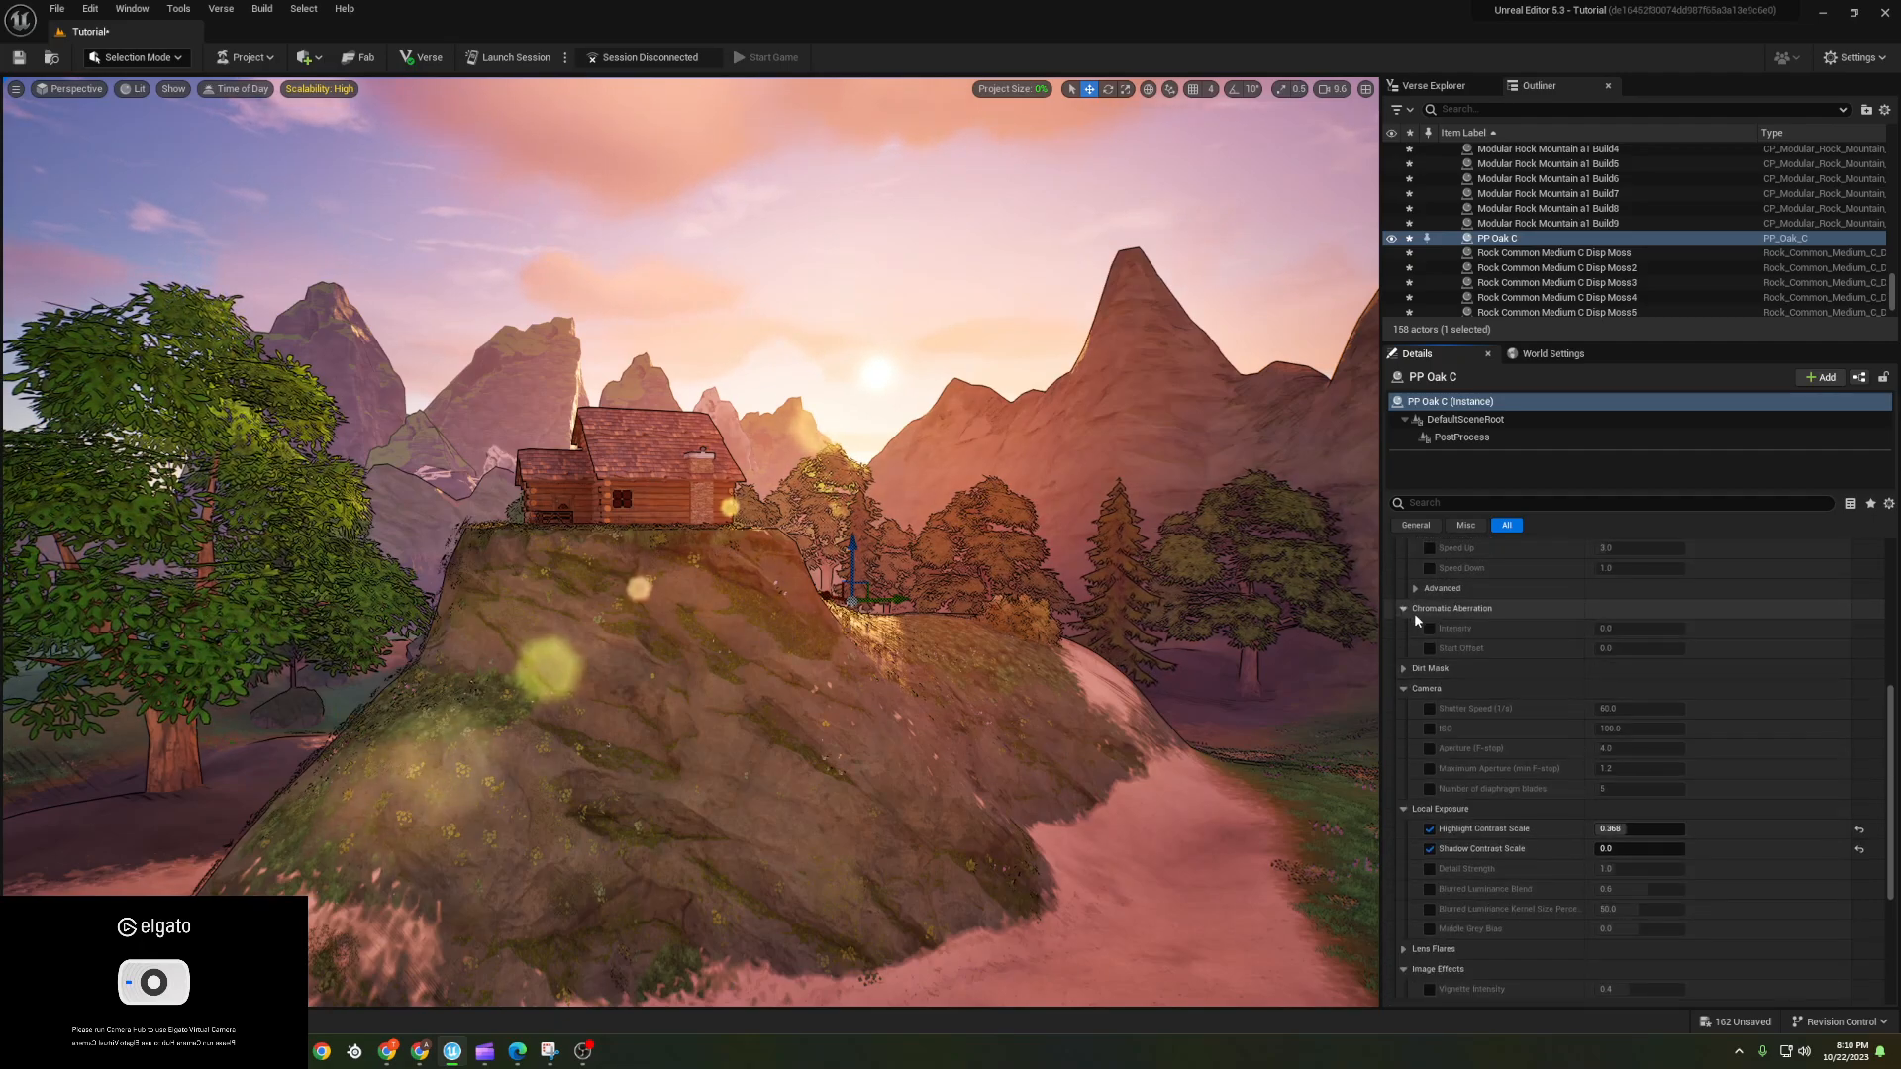
scroll(1439, 630, "up", 3)
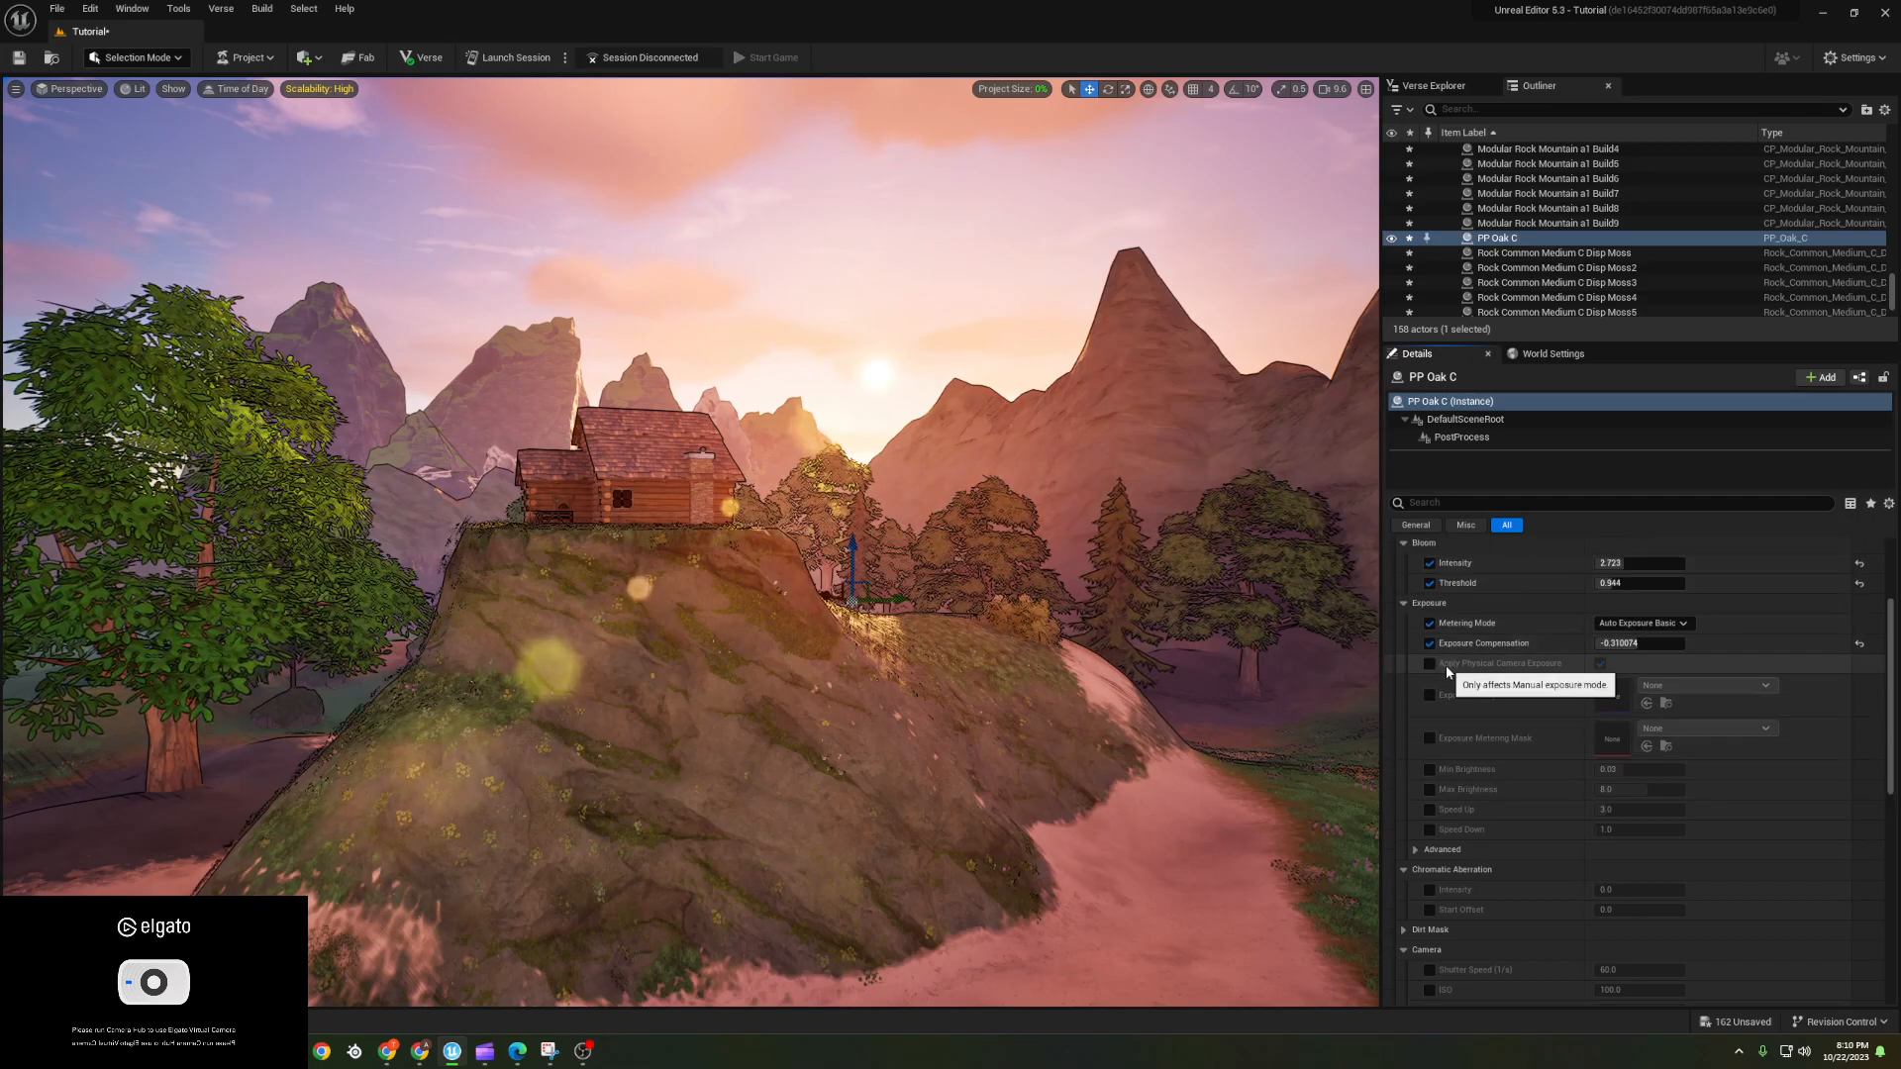
scroll(1499, 672, "up", 2)
- Reduce PP Oak's priority to about 1.15 billion
scroll(1495, 670, "down", 5)
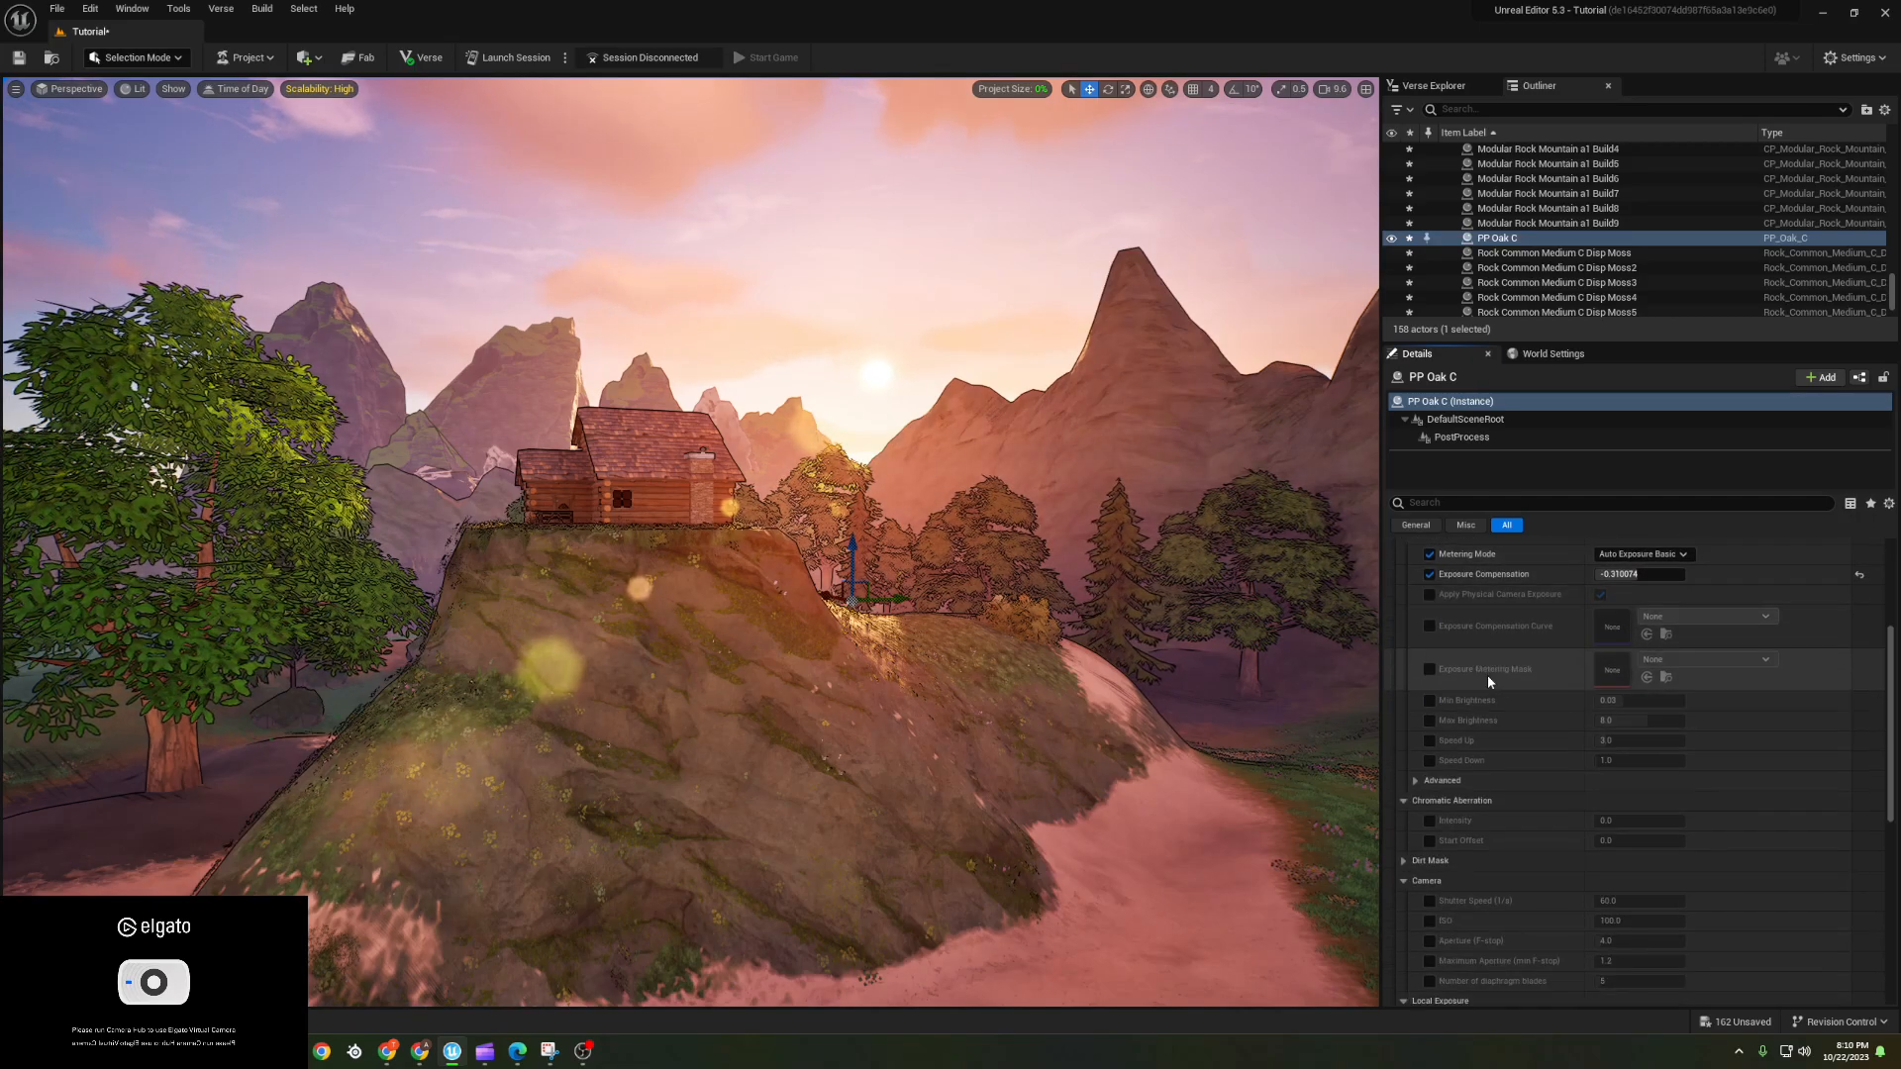
scroll(1488, 673, "down", 5)
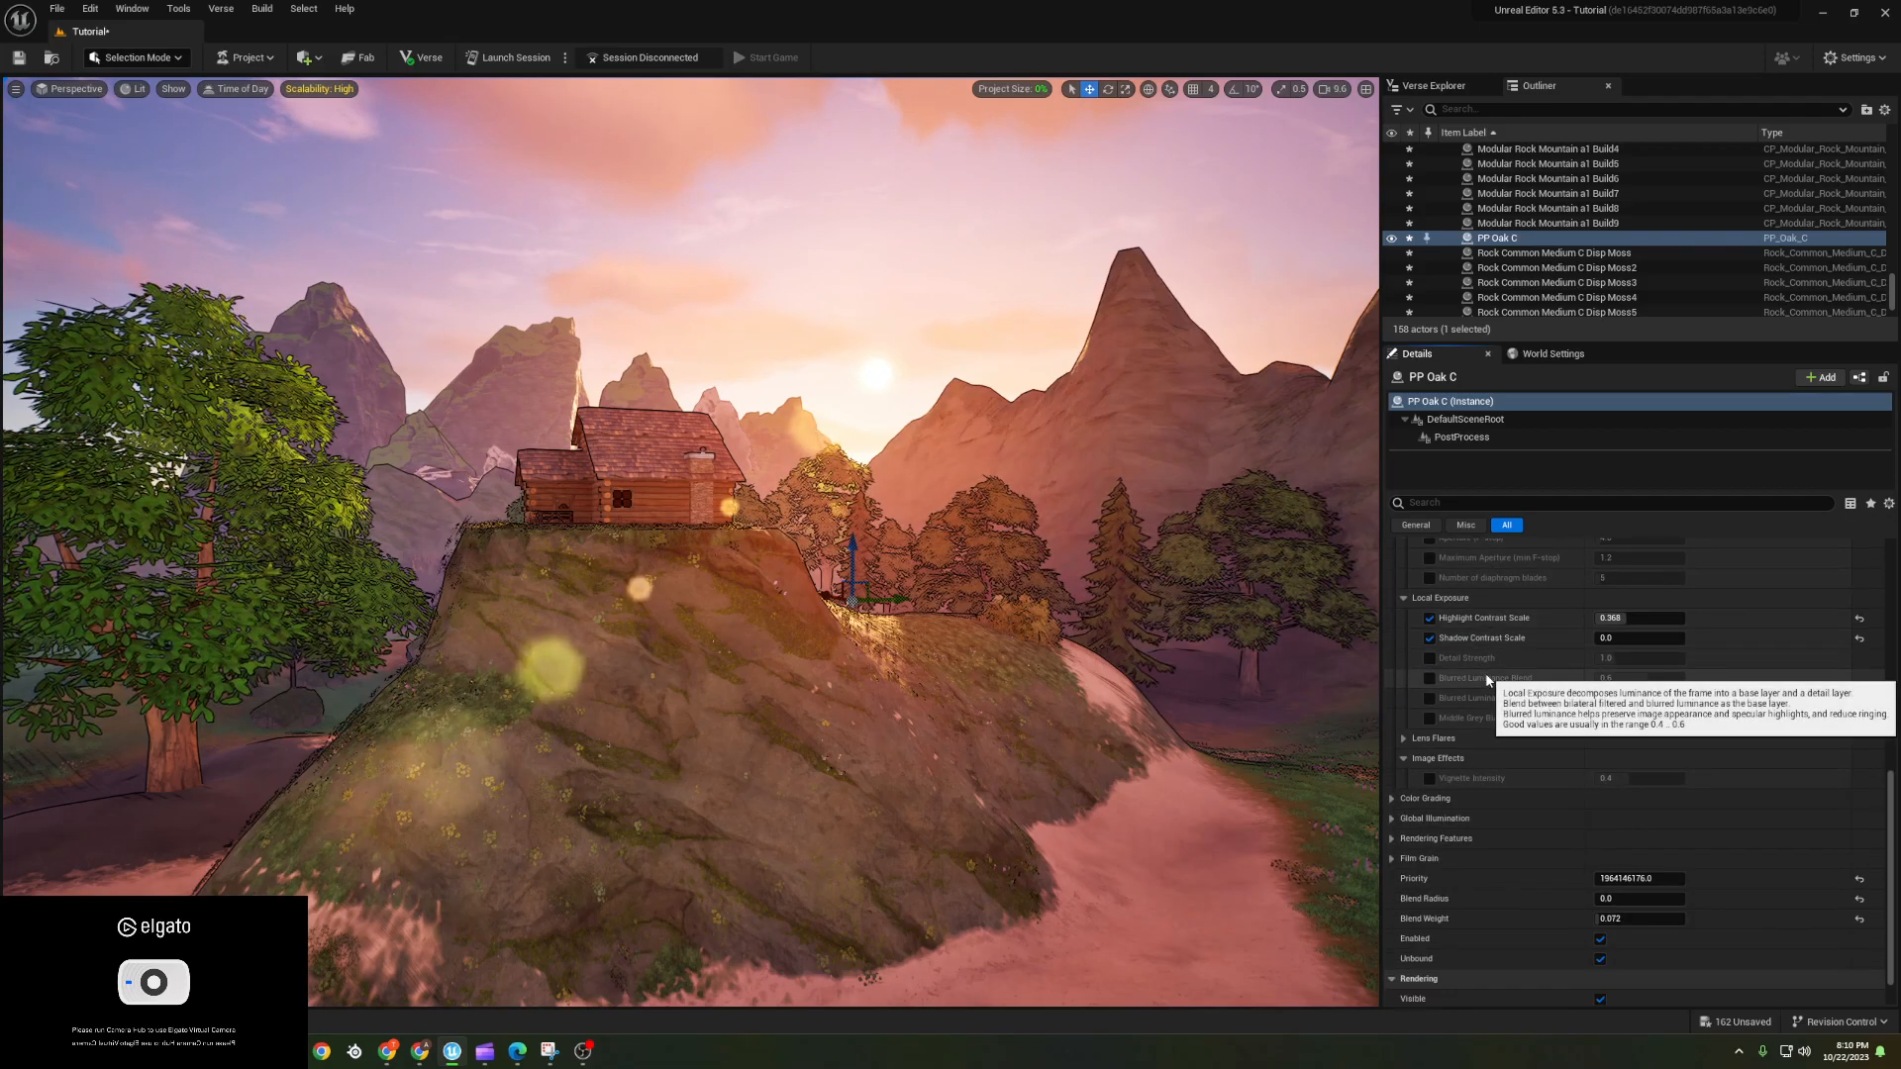
left_click_drag(1618, 860, 1592, 861)
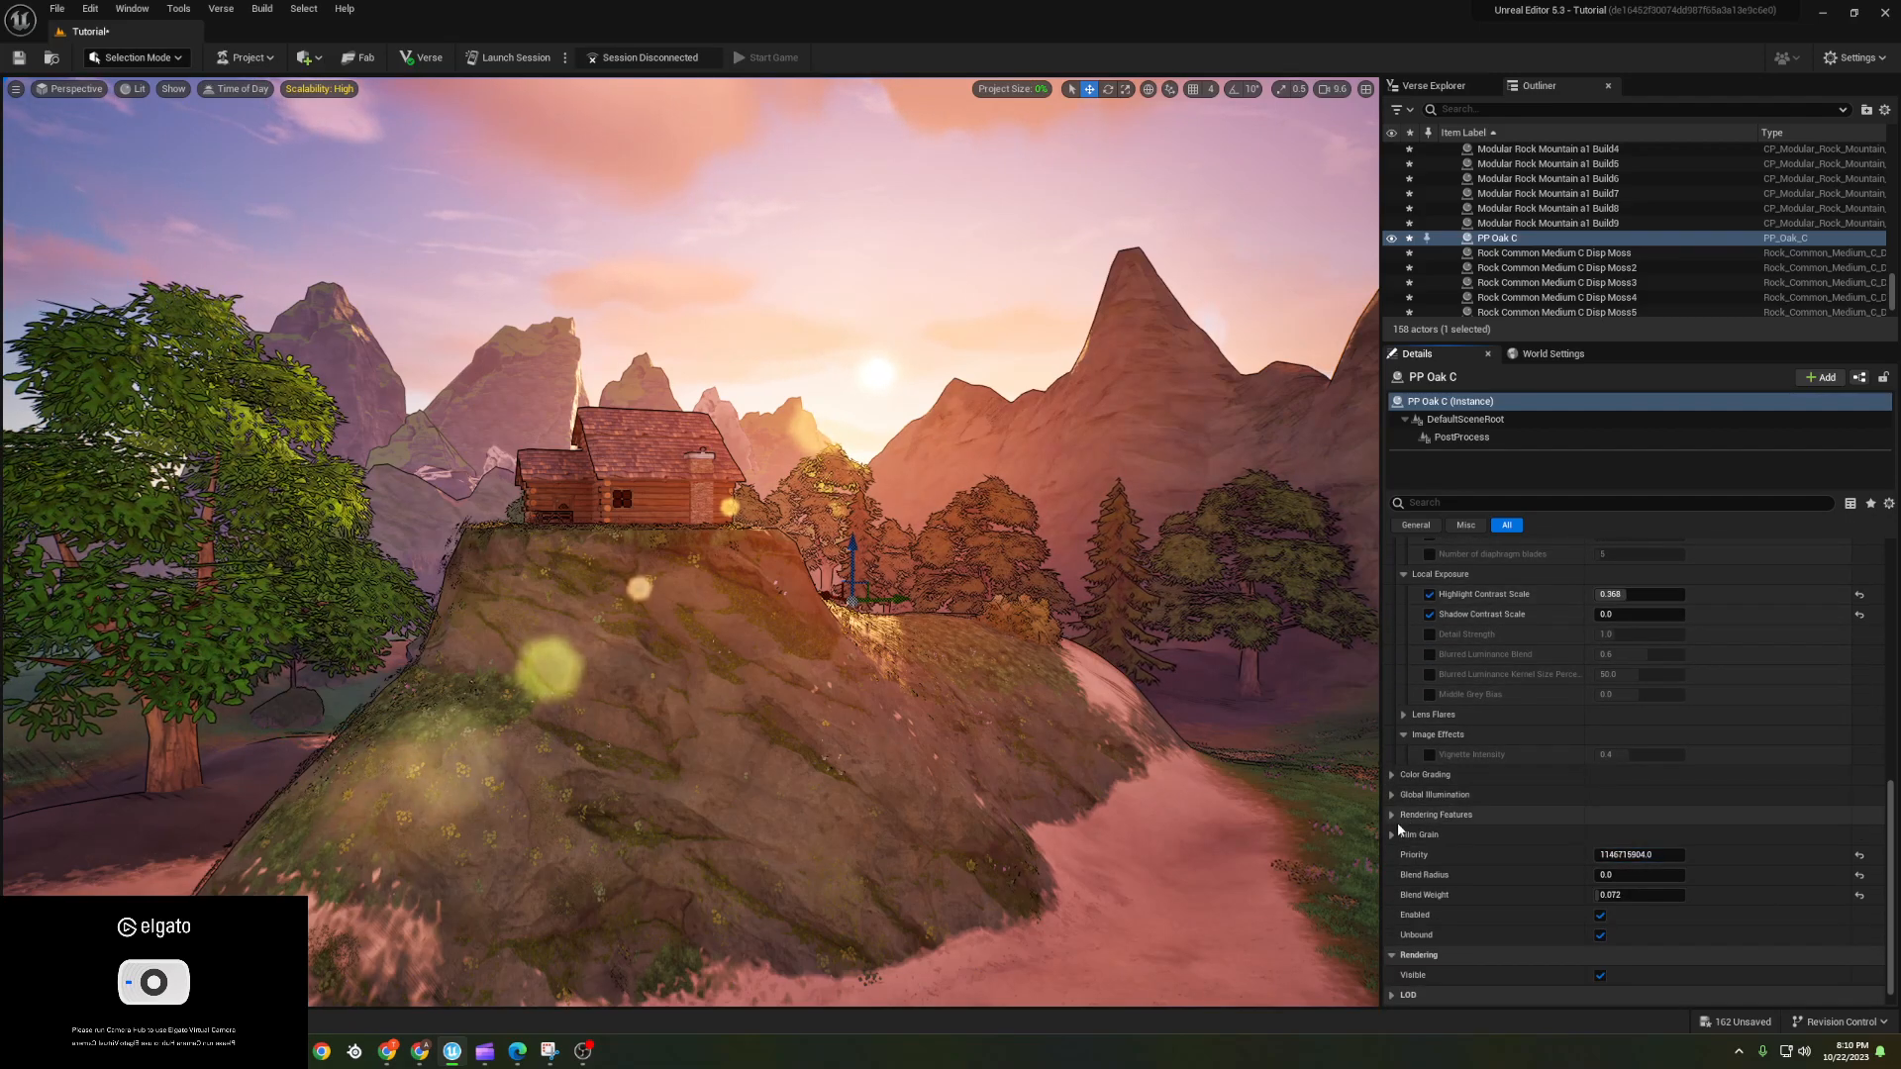
- Enable the Temp and Tint overrides in PP Oak's color grading temperature settings and lower Temp
left_click(1392, 795)
left_click(1392, 835)
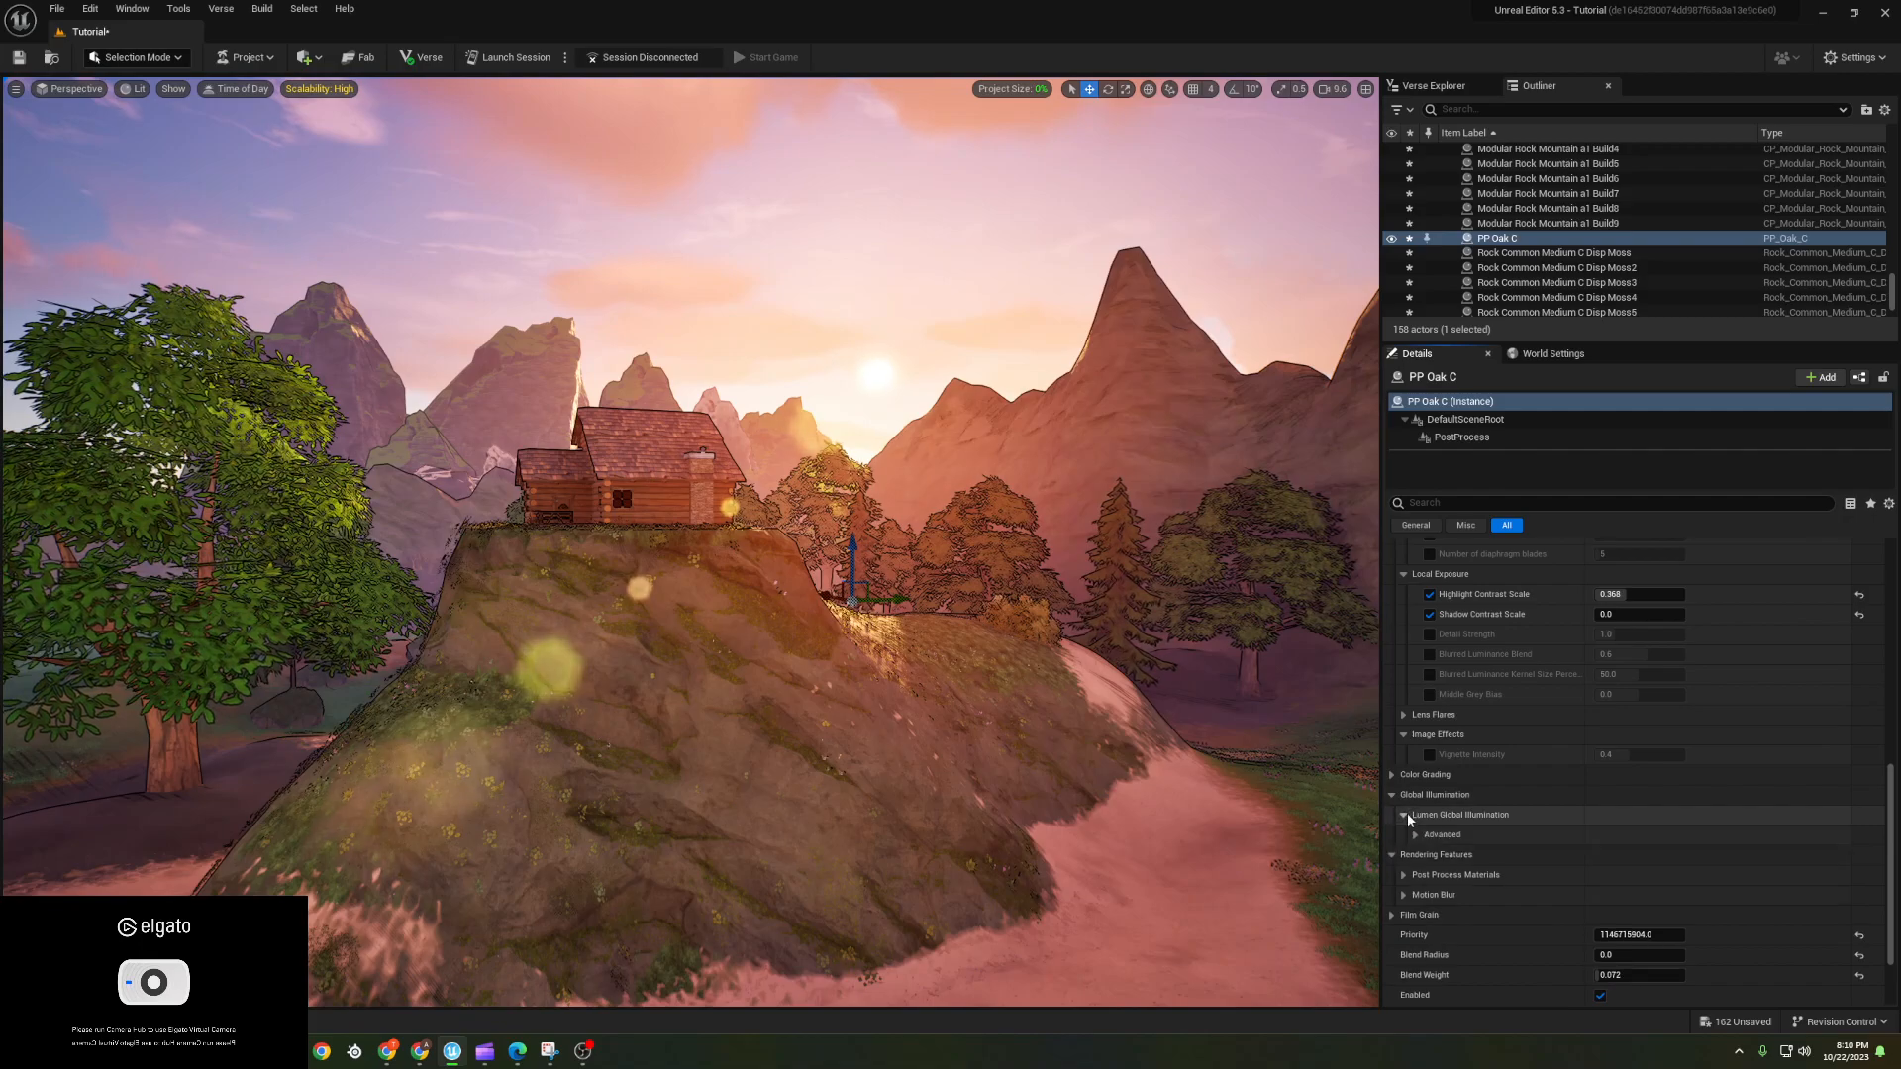
left_click(1392, 774)
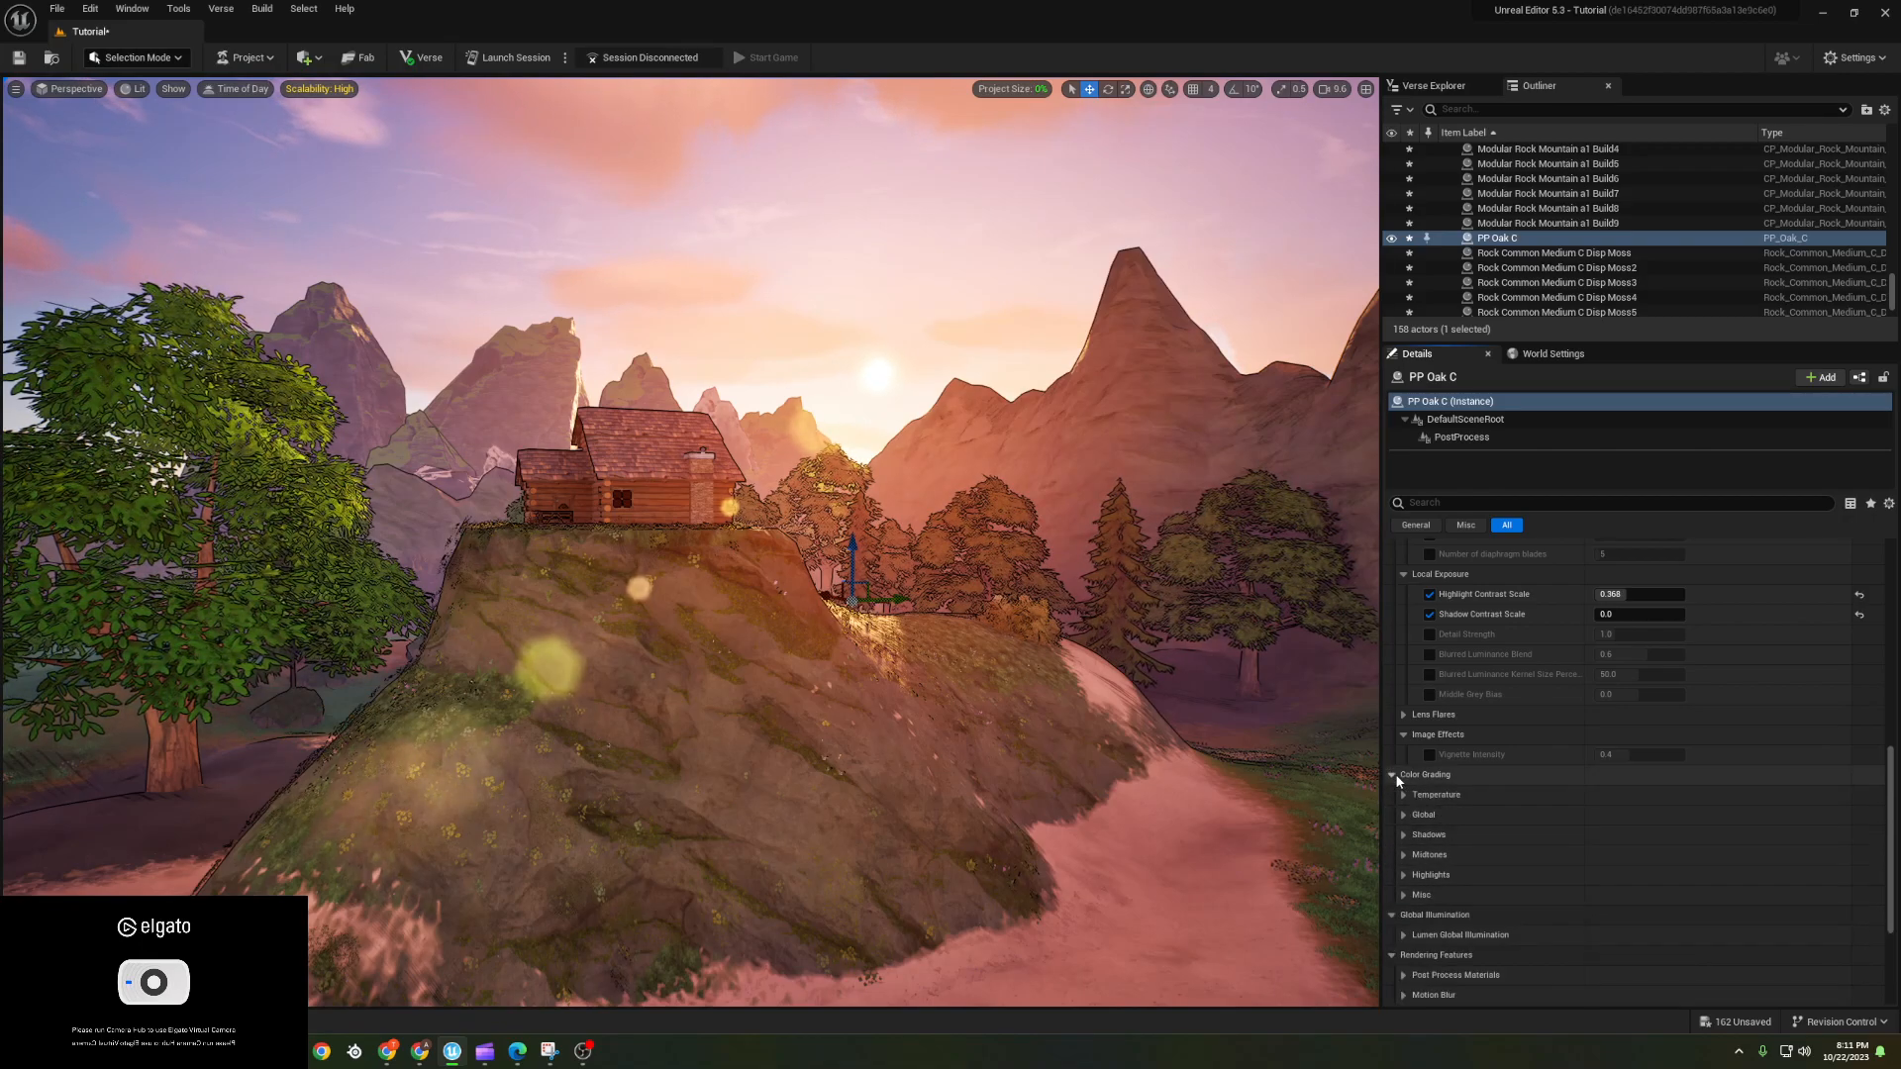
left_click(1400, 796)
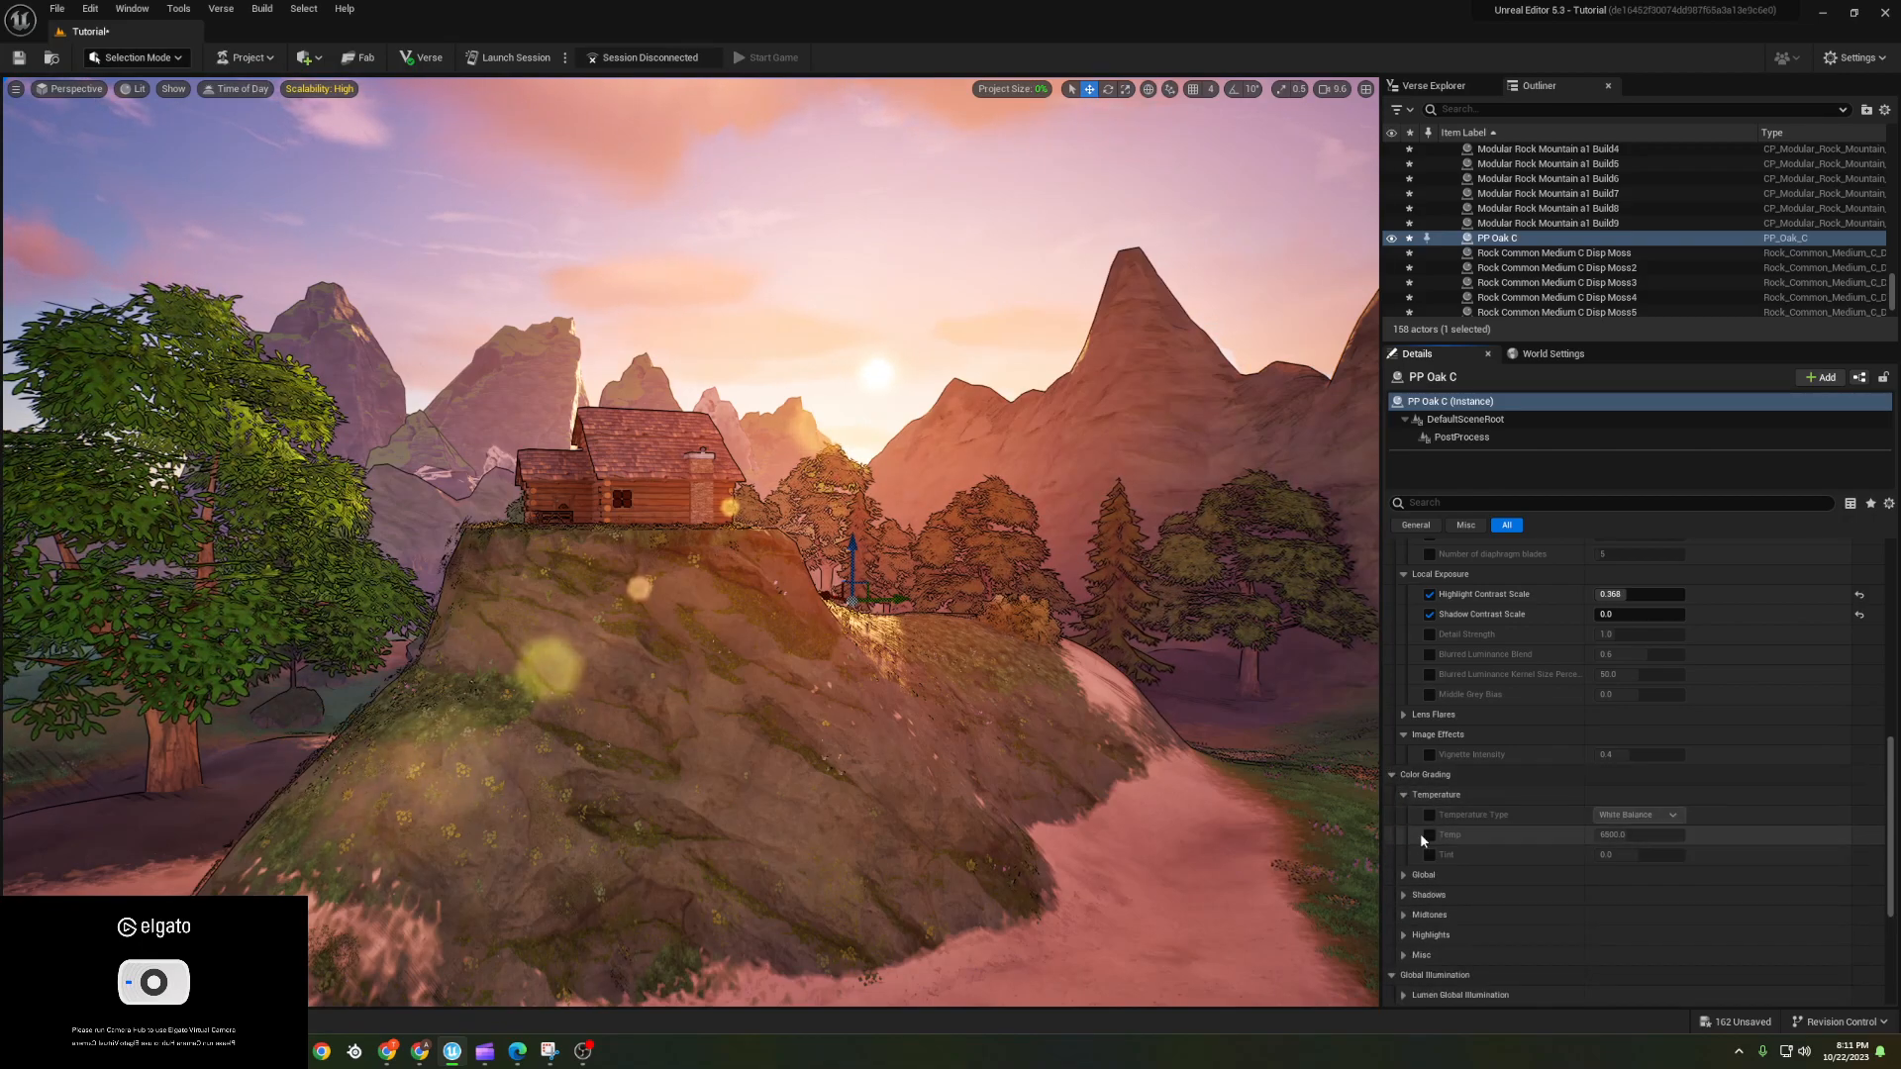
left_click(1430, 854)
left_click(1430, 835)
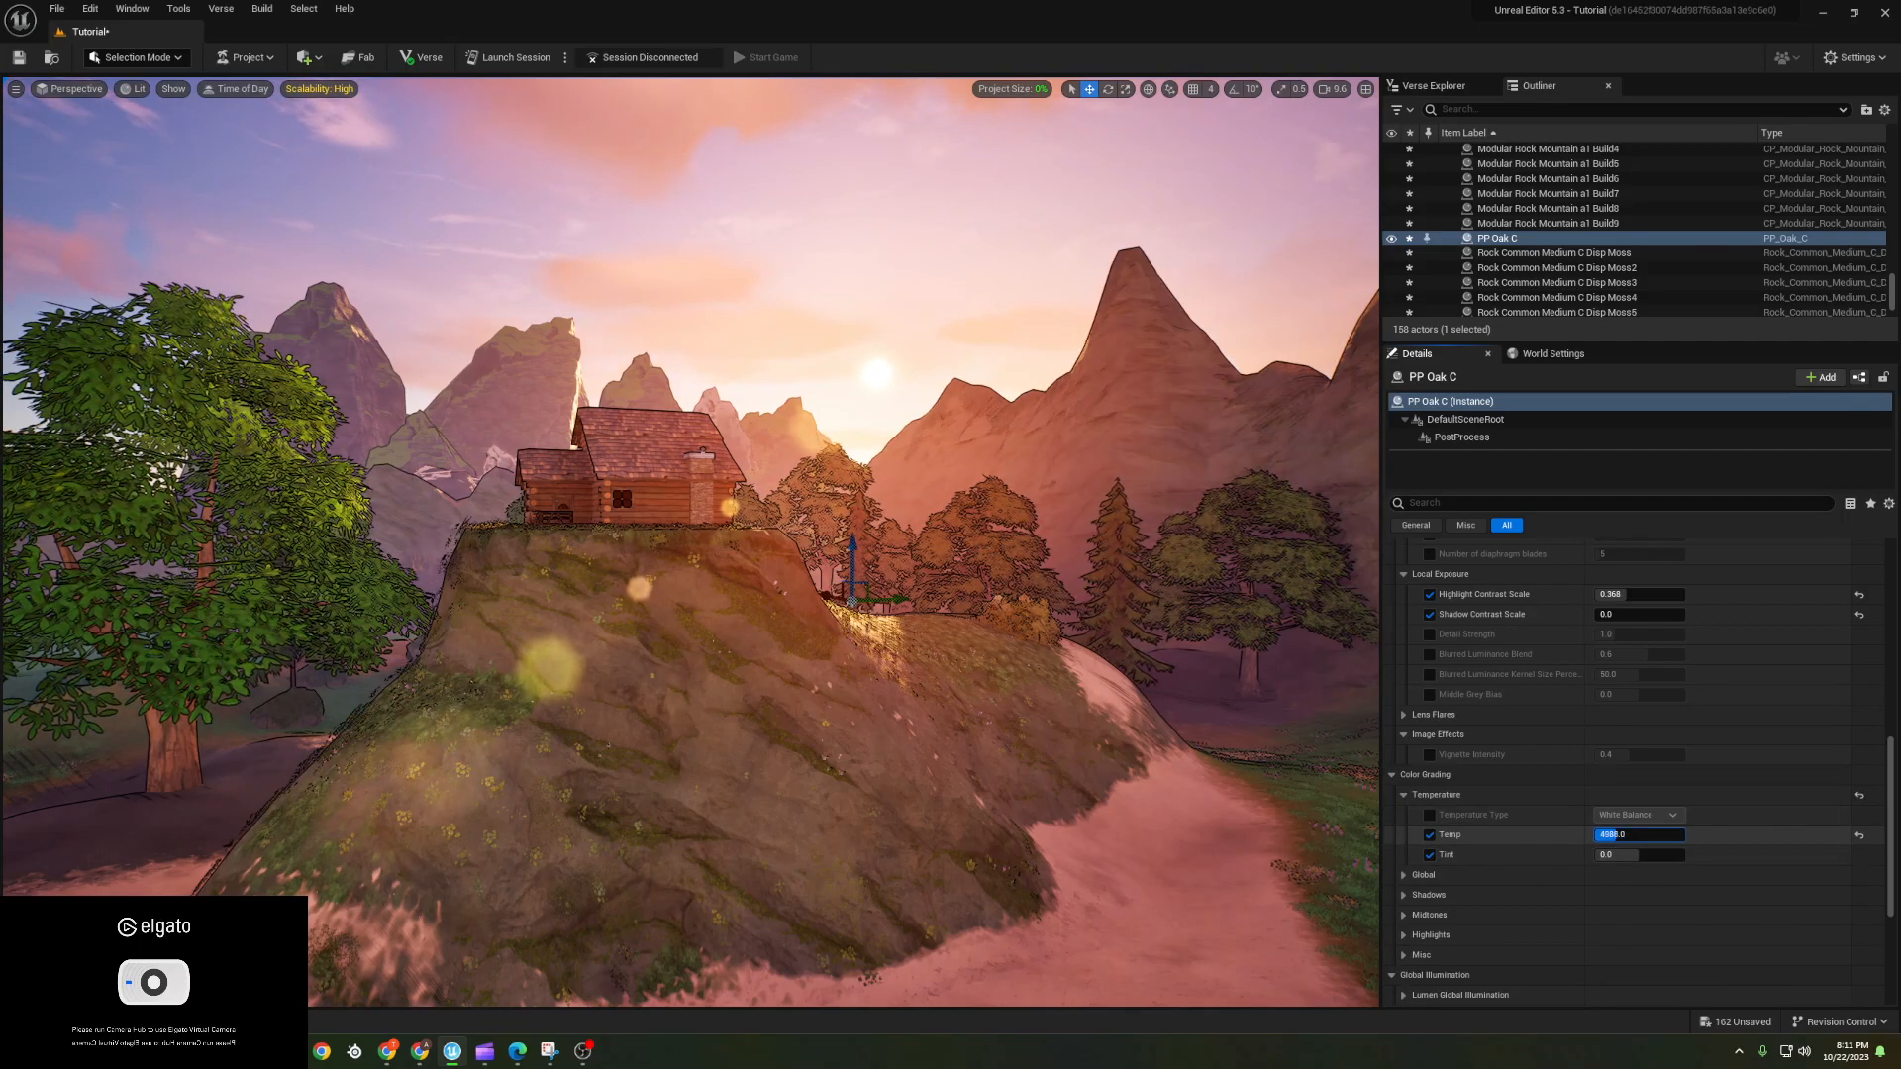
- Deselect PP Oak, widen the viewport to the full window width and view the cottage hill against the sunset
left_click(1282, 304)
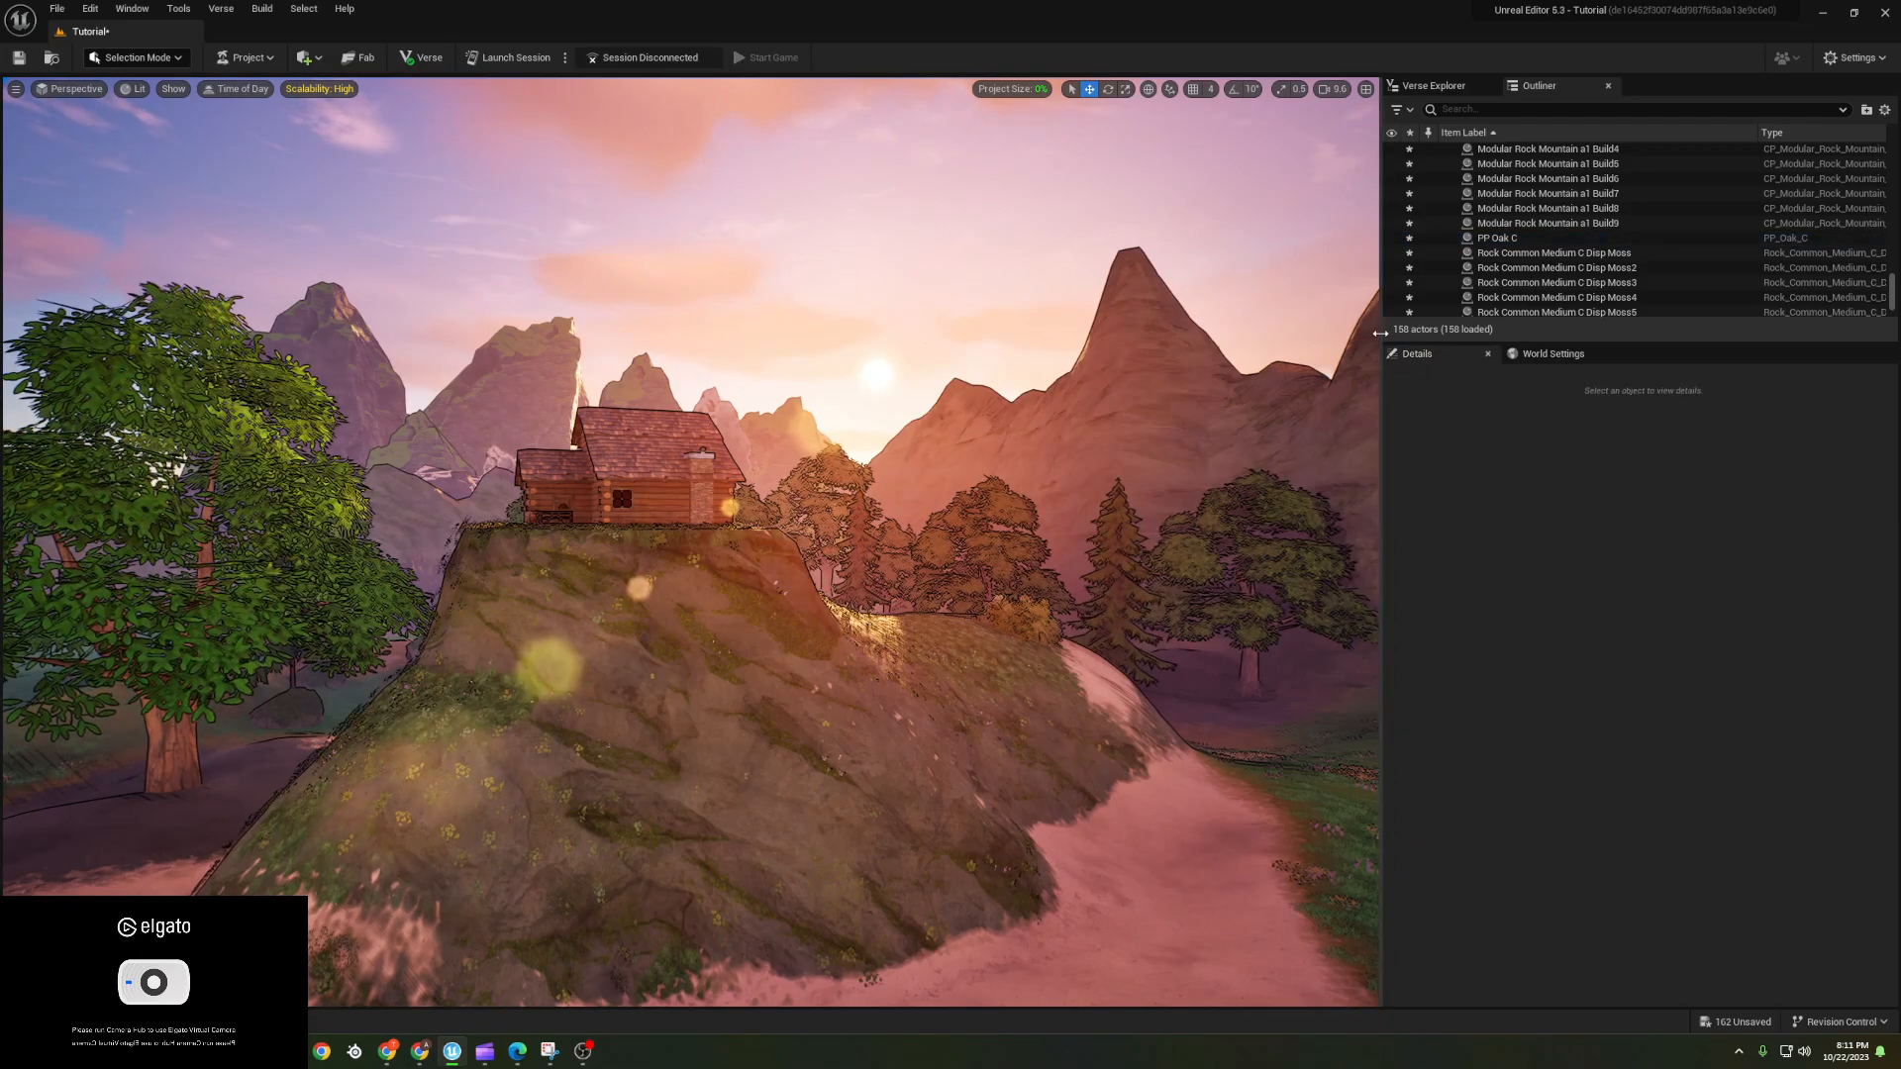
left_click_drag(1380, 333, 1897, 372)
right_click_drag(950, 535, 999, 497)
key("d")
key("a")
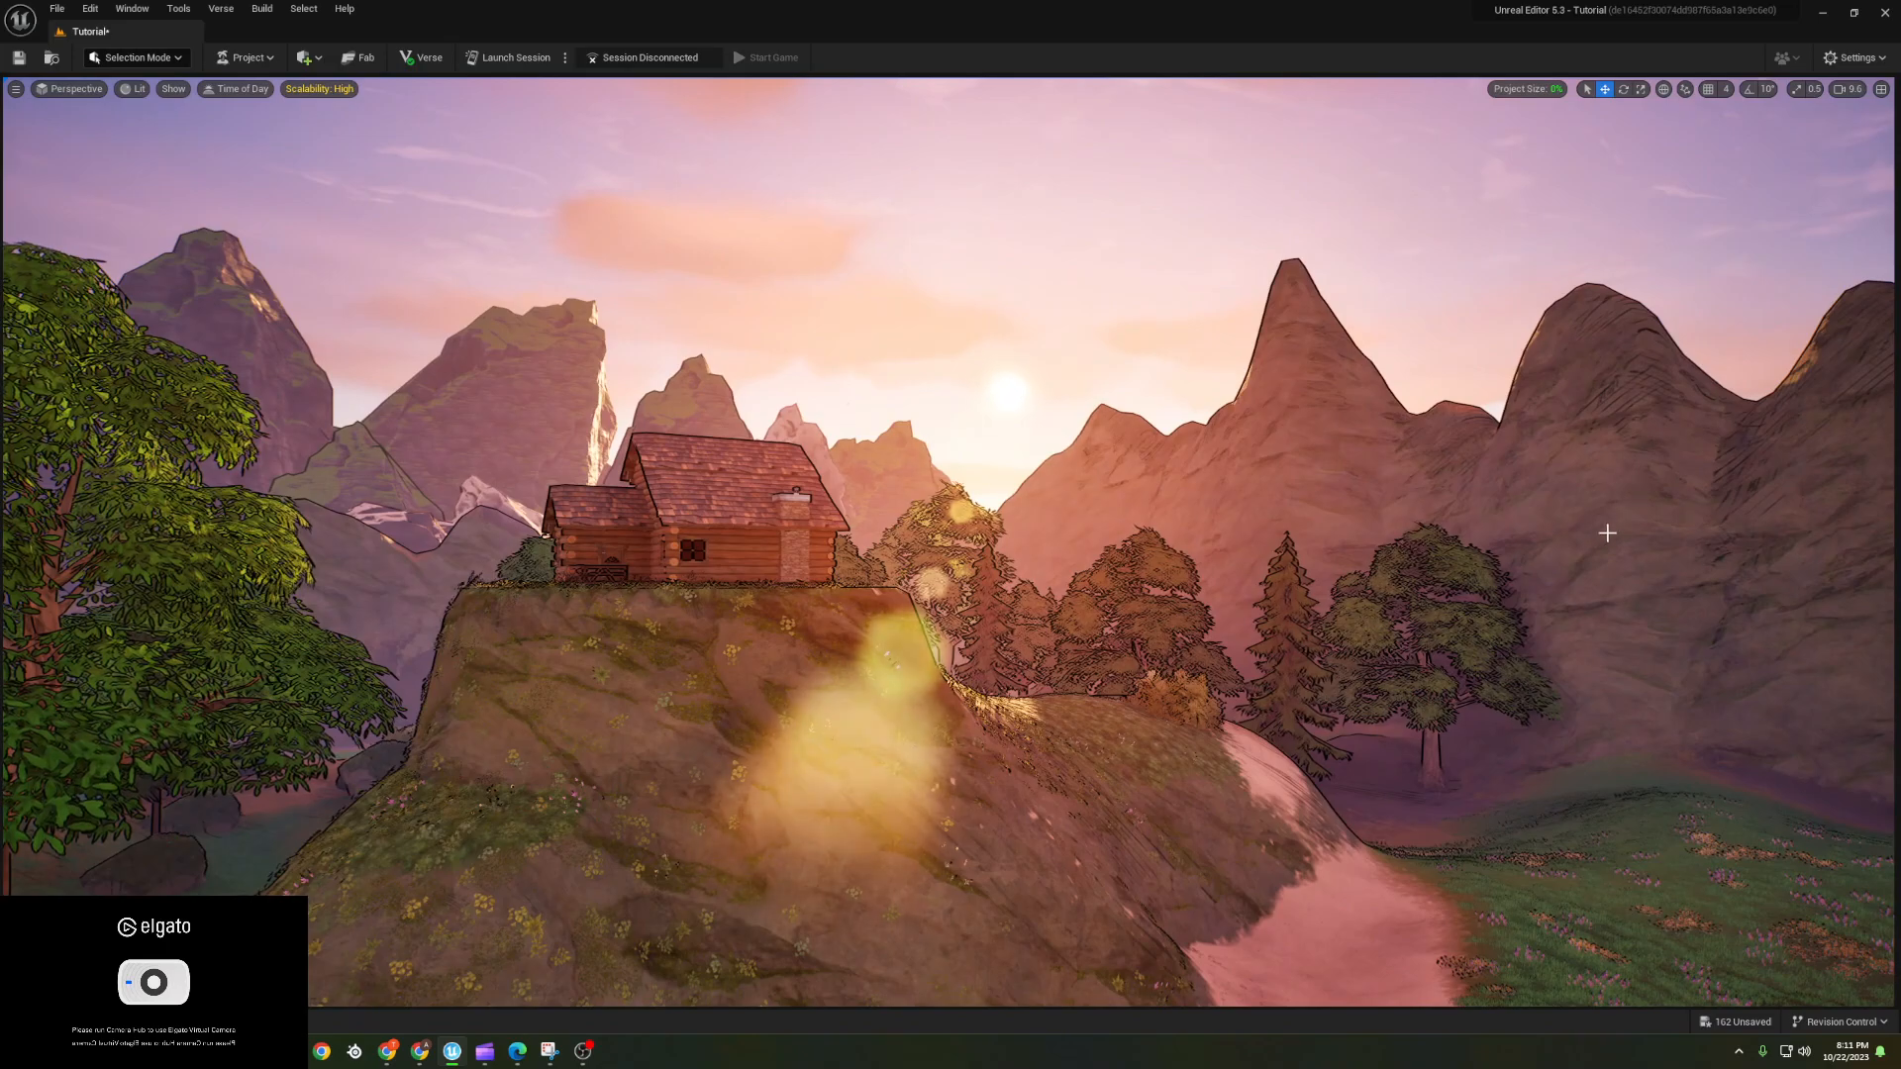